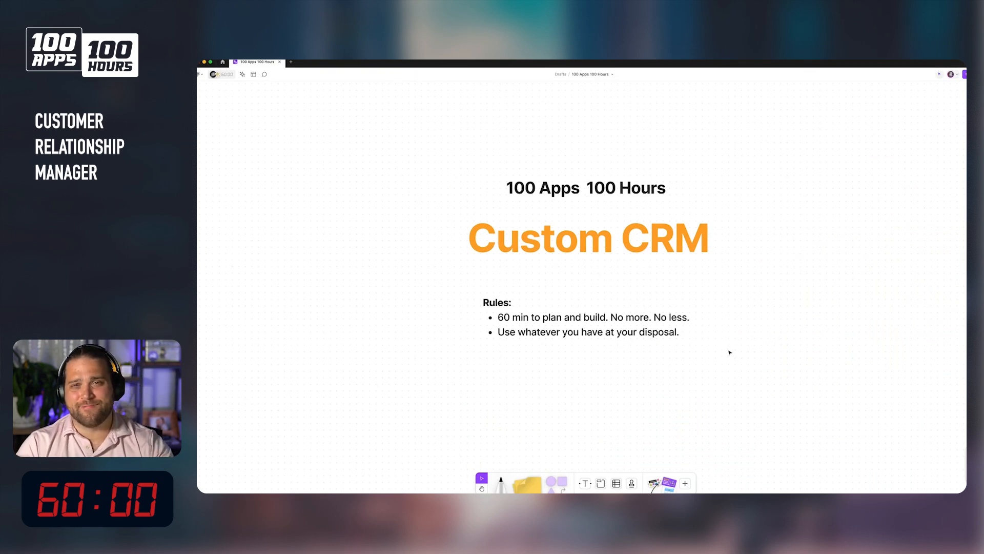
# Start the 60:00 countdown timer on the board.
pyautogui.click(221, 75)
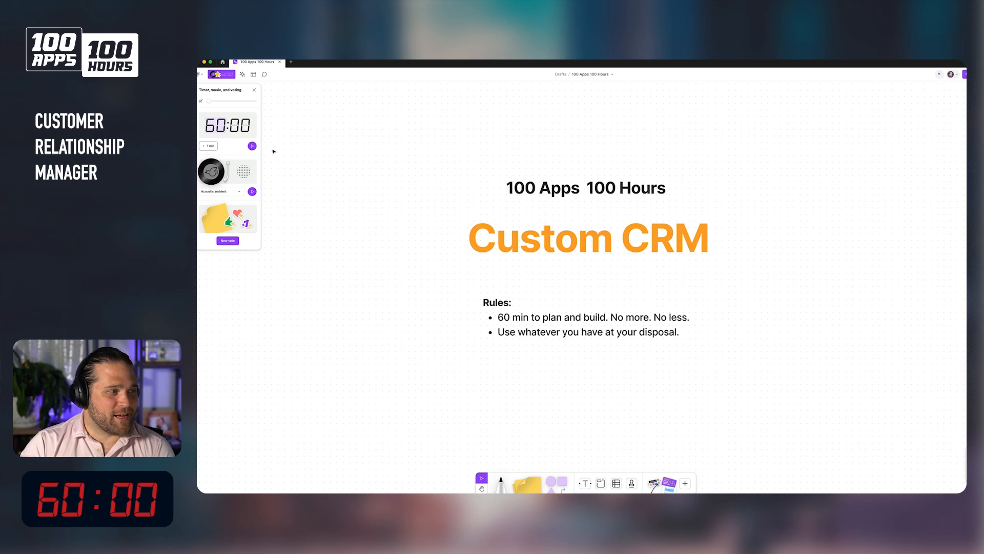
pyautogui.click(252, 147)
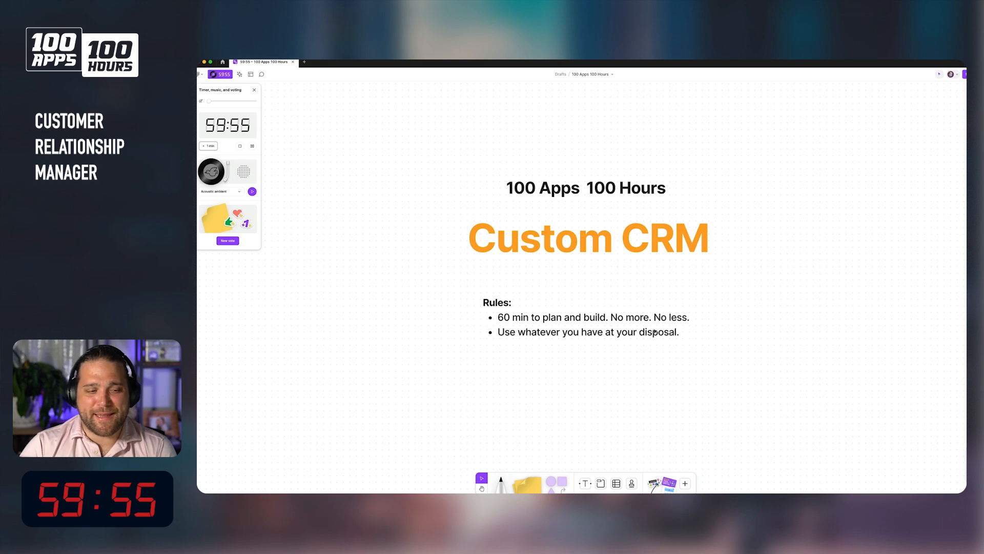
# Add a text box below the rules listing 'Manage all of our contacts' and 'Manage all the organizations'.
pyautogui.scroll(-3, 656, 333)
pyautogui.click(585, 483)
pyautogui.click(566, 313)
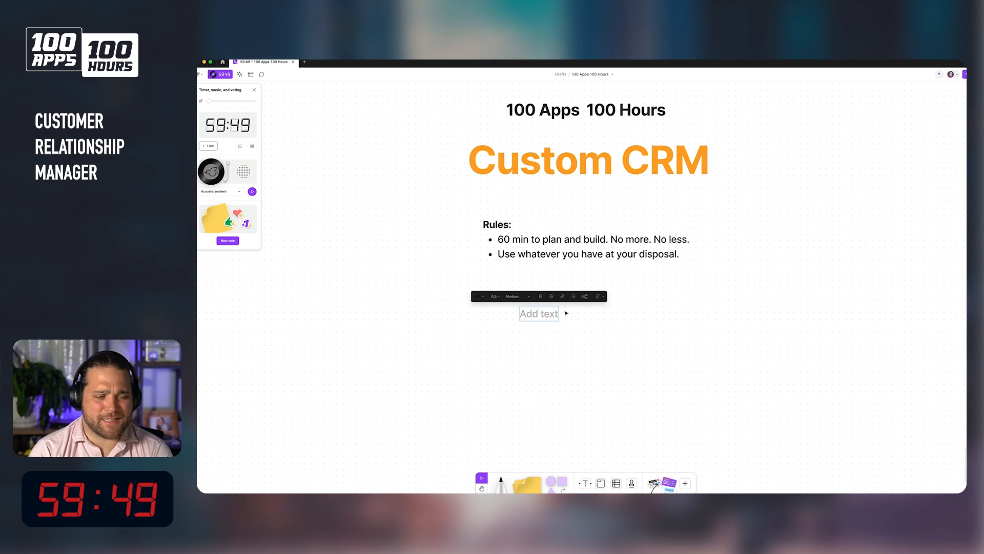
pyautogui.write('Ma')
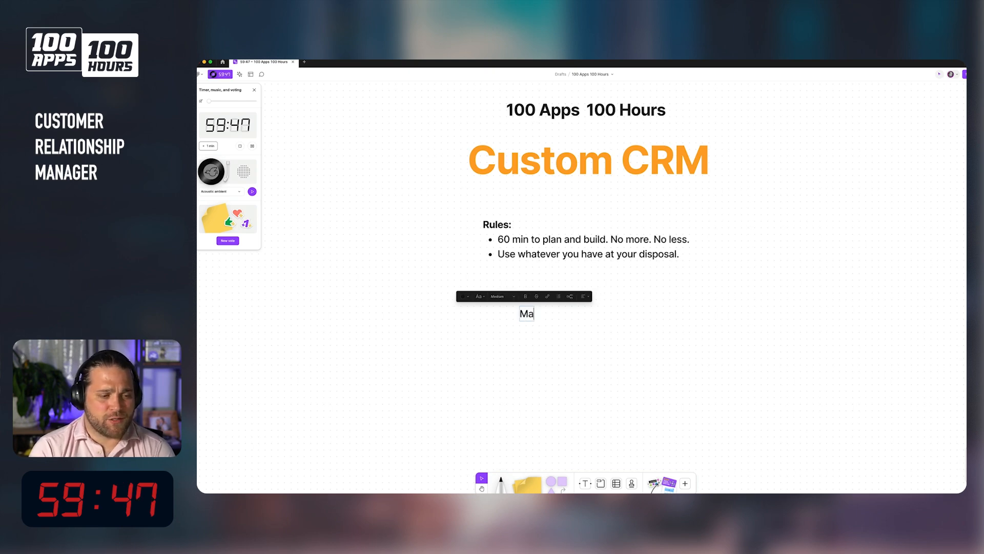
pyautogui.write('nage all ofe')
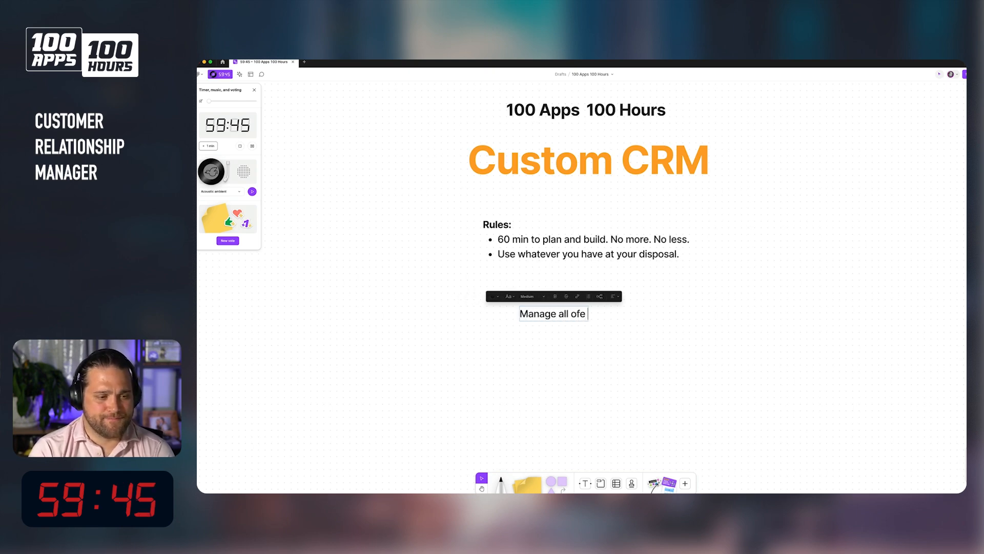
pyautogui.press('BackSpace')
pyautogui.write('our contacts')
pyautogui.press('Return')
pyautogui.write('Manage all t')
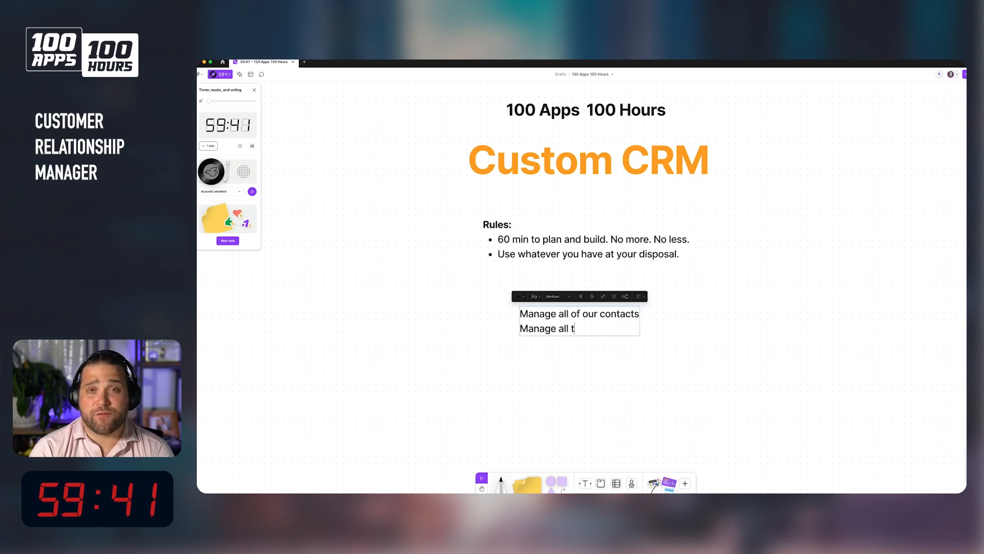
pyautogui.write('he organizations')
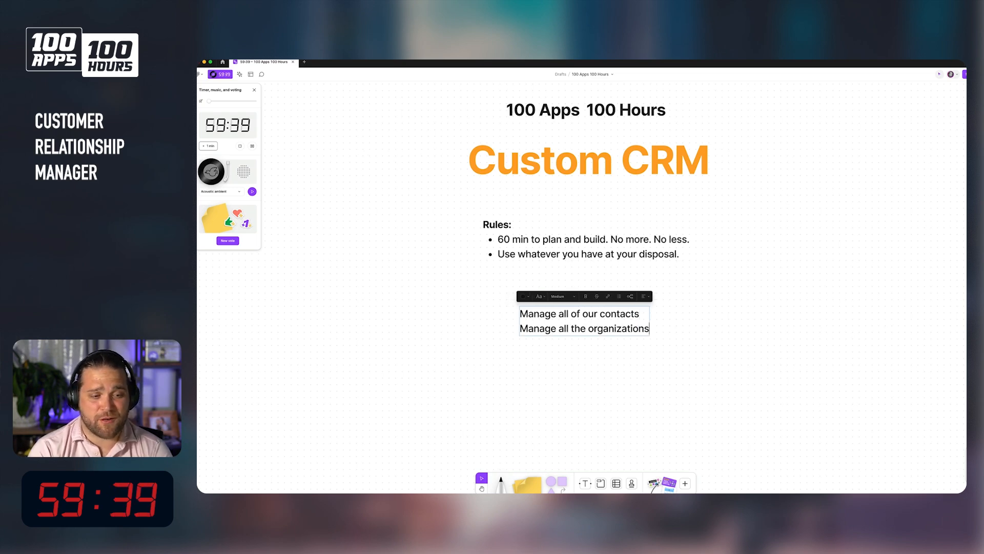
pyautogui.press('Return')
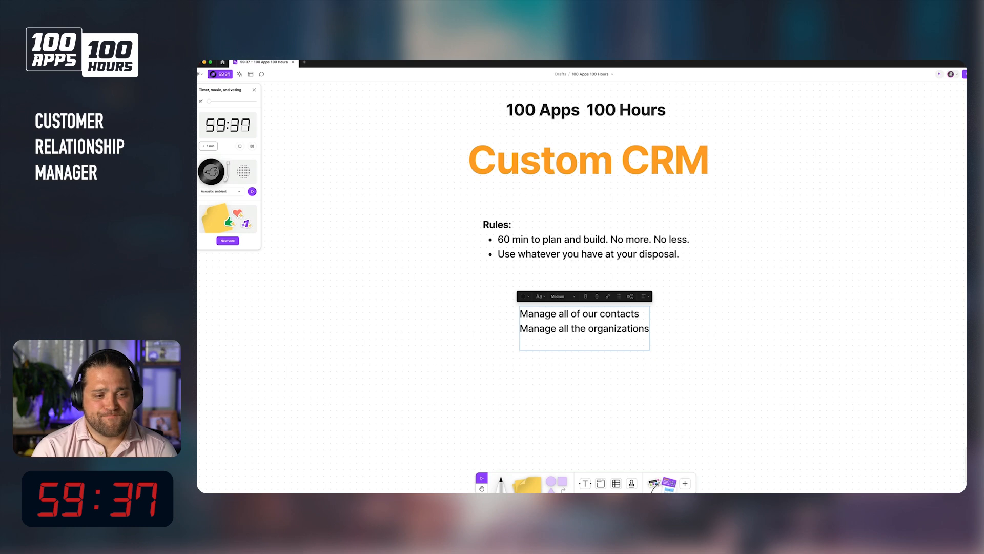
# Add the lines 'Manage sales pipelines' and 'Track activities and followup' to the list.
pyautogui.write('Manage sales pipelines')
pyautogui.press('Return')
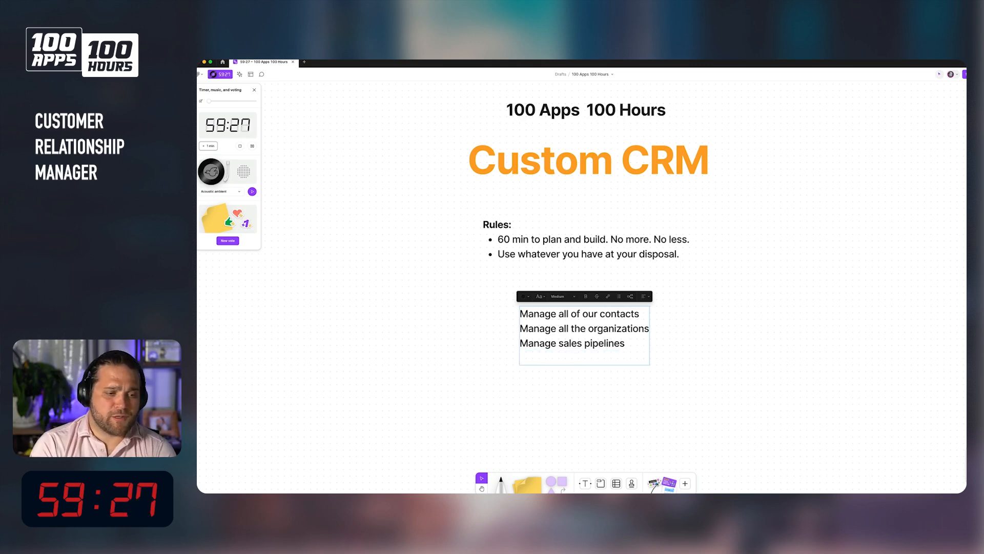
pyautogui.write('Track acti')
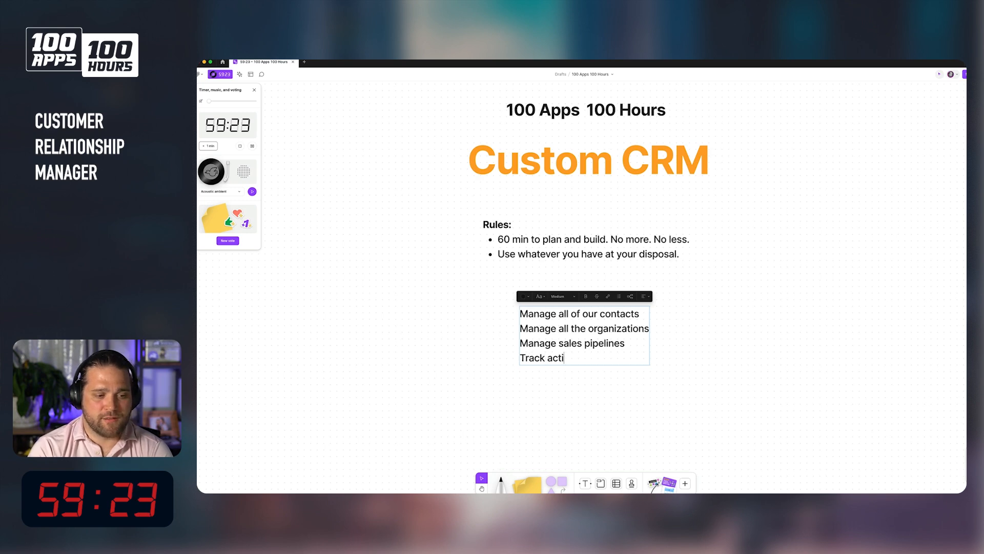
pyautogui.write('vities and follw')
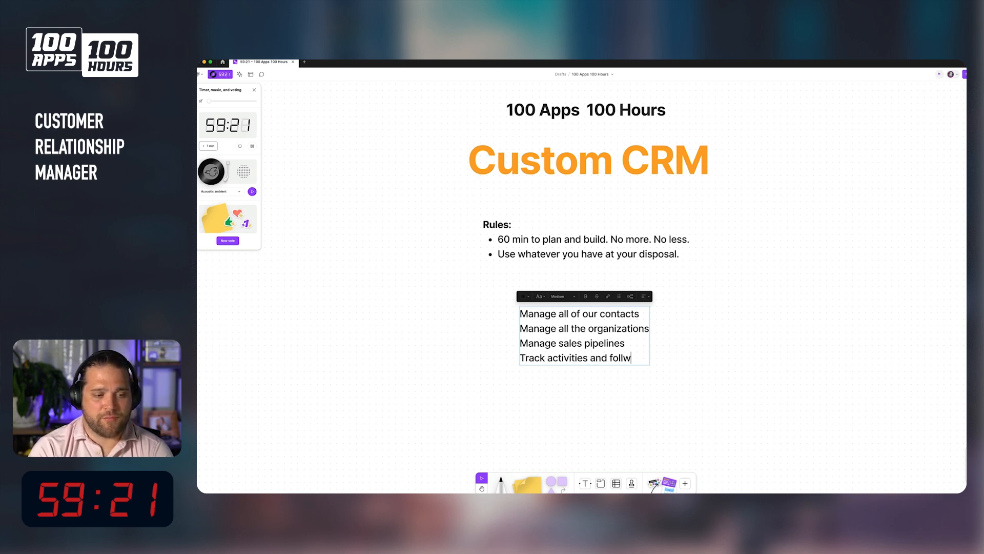
pyautogui.press('BackSpace')
pyautogui.write('owup')
pyautogui.press('Escape')
pyautogui.click(585, 382)
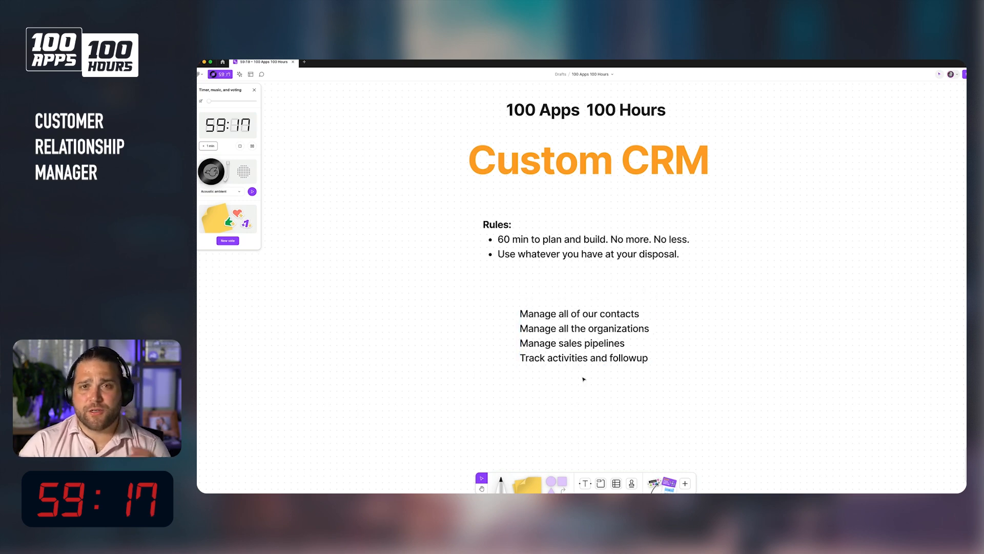
# Move the requirements list slightly left and delete the accidental duplicate copy of it.
pyautogui.moveTo(584, 354); pyautogui.dragTo(546, 364)
pyautogui.keyDown('alt'); pyautogui.moveTo(538, 318); pyautogui.dragTo(829, 316); pyautogui.keyUp('alt')
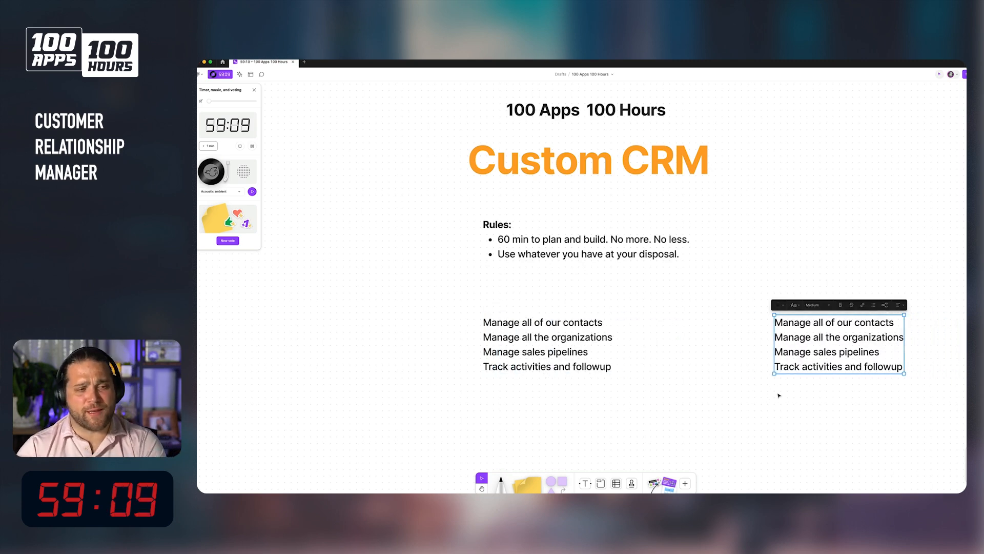
pyautogui.moveTo(835, 351); pyautogui.dragTo(854, 273)
pyautogui.press('space')
pyautogui.moveTo(757, 390); pyautogui.dragTo(595, 363)
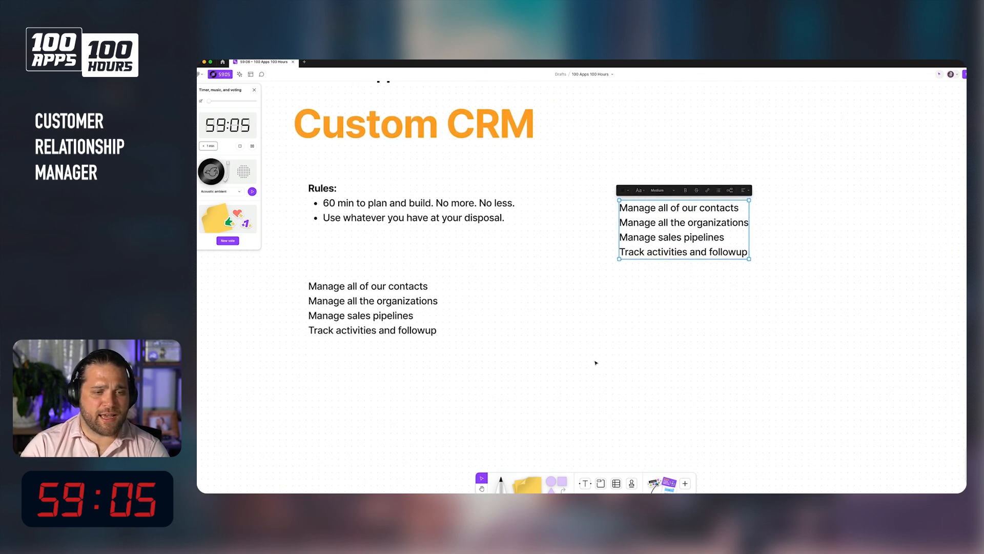
pyautogui.click(596, 362)
pyautogui.click(668, 219)
pyautogui.press('Delete')
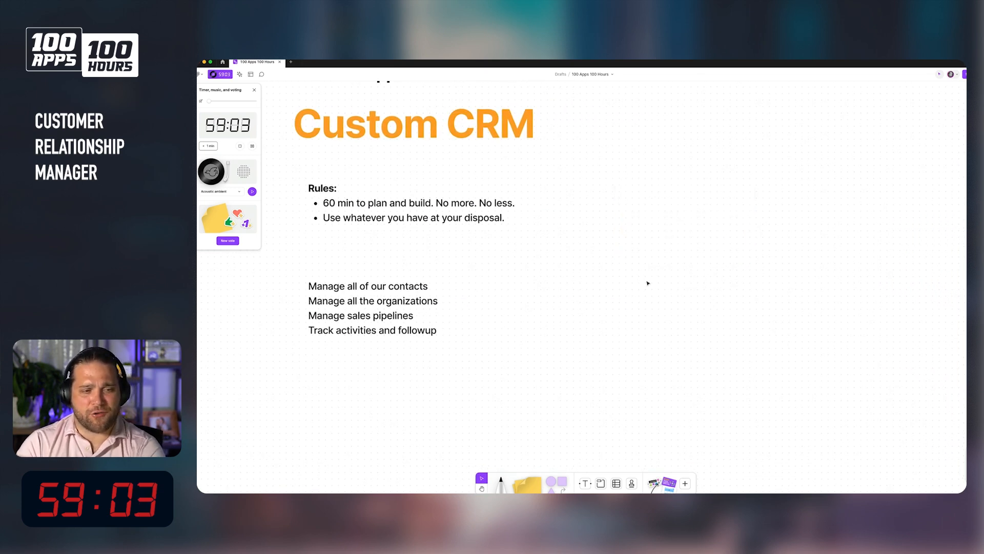
# Place a wide purple rectangle to the right of the rules and label it 'contacts'.
pyautogui.moveTo(563, 481); pyautogui.dragTo(713, 199)
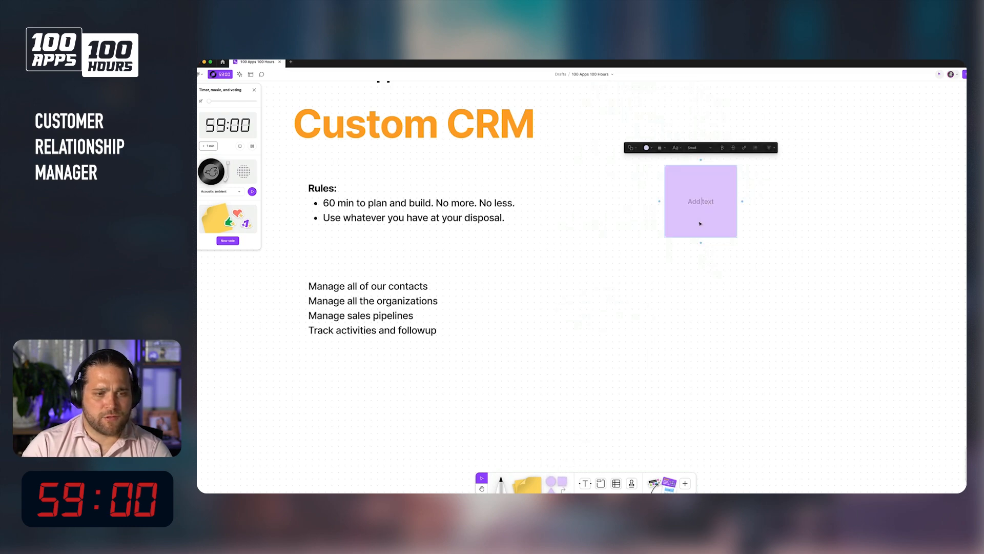
pyautogui.click(738, 239)
pyautogui.click(736, 235)
pyautogui.moveTo(737, 237); pyautogui.dragTo(789, 207)
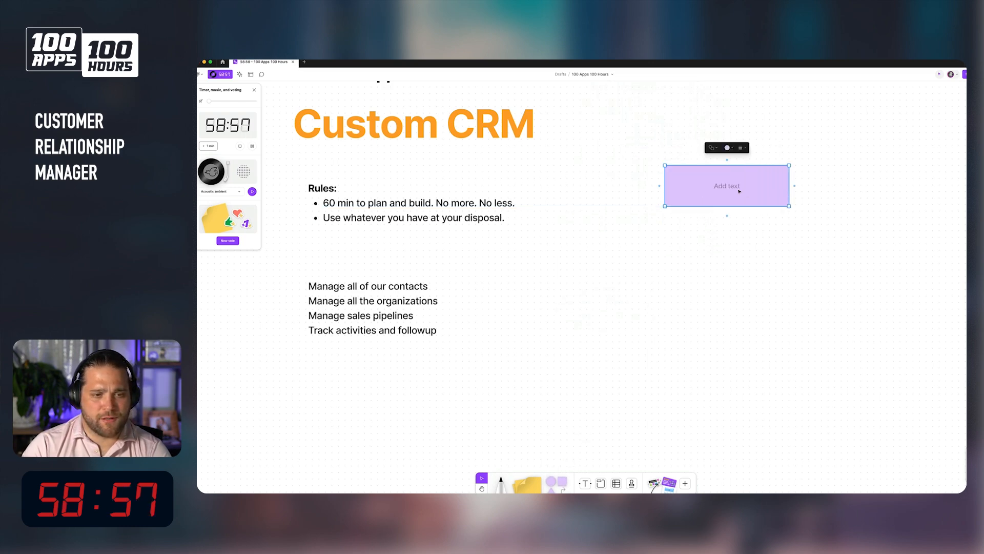
pyautogui.click(739, 192)
pyautogui.write('co')
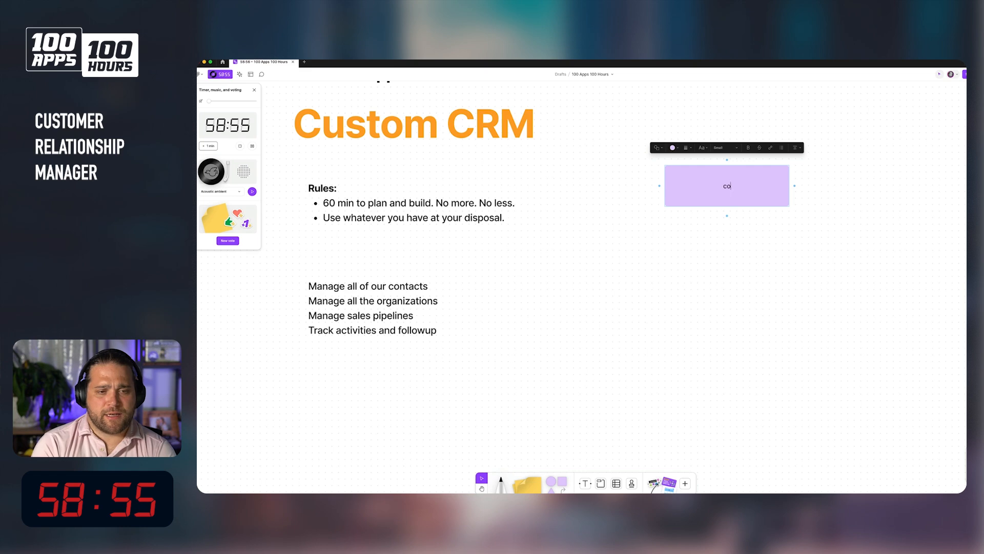
pyautogui.write('ntacts')
# Duplicate the contacts rectangle to its right and relabel the copy 'organizations'.
pyautogui.click(724, 238)
pyautogui.click(733, 195)
pyautogui.moveTo(733, 195); pyautogui.dragTo(891, 175)
pyautogui.doubleClick(882, 185)
pyautogui.write('organizations')
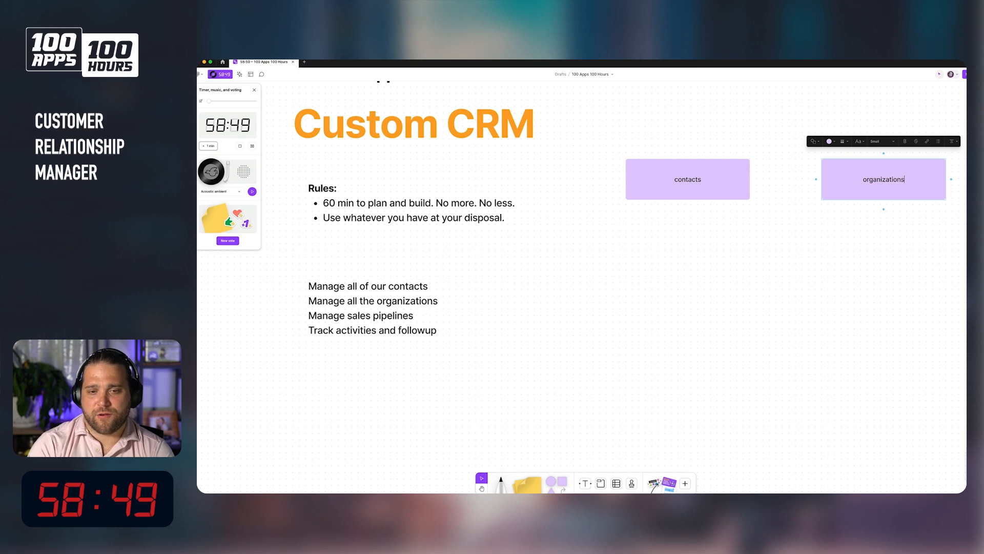
# Draw a connector arrow from the contacts rectangle to the organizations rectangle.
pyautogui.click(785, 360)
pyautogui.moveTo(871, 186); pyautogui.dragTo(878, 187)
pyautogui.click(827, 262)
pyautogui.press('x')
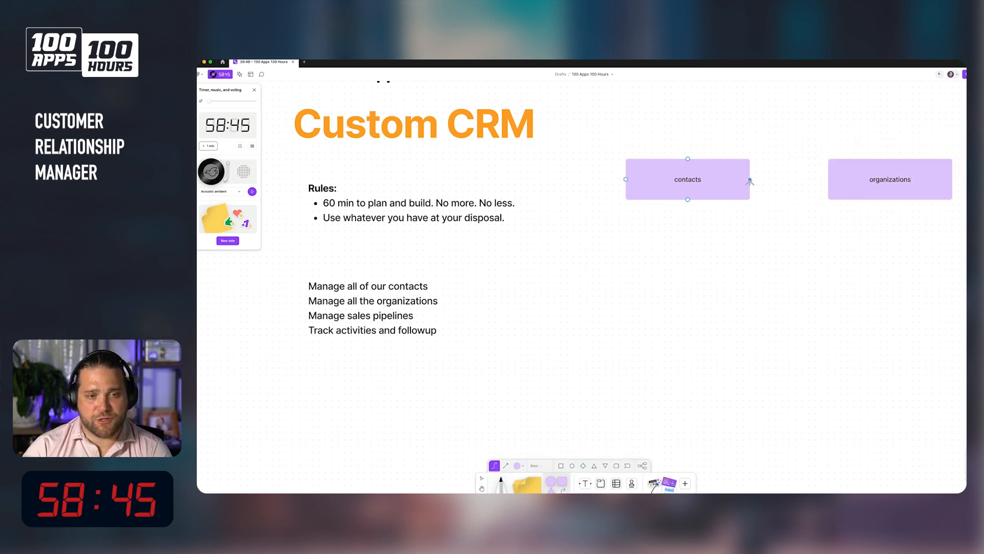
pyautogui.moveTo(750, 180); pyautogui.dragTo(845, 180)
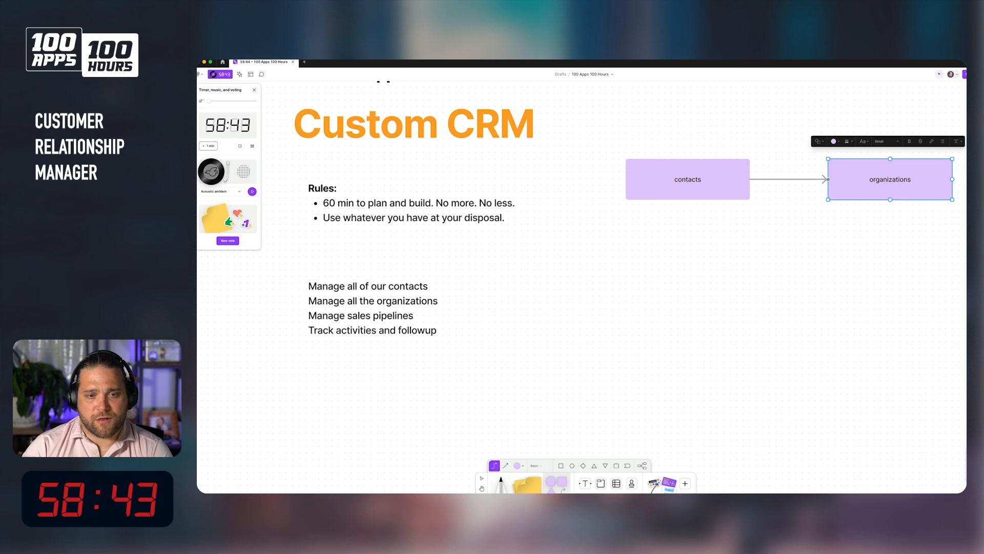
# Make the contacts–organizations connector double-headed.
pyautogui.press('v')
pyautogui.click(797, 179)
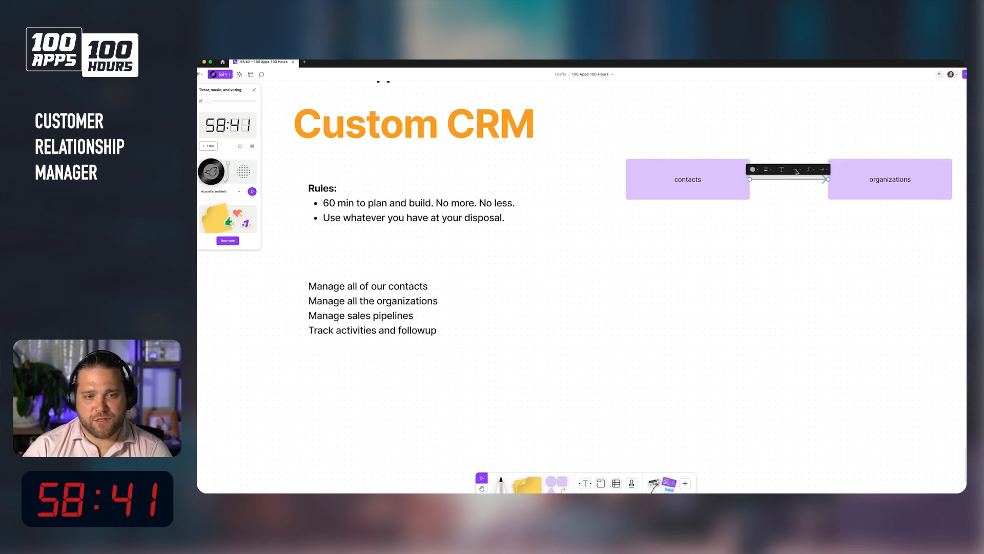
pyautogui.click(796, 169)
pyautogui.click(779, 157)
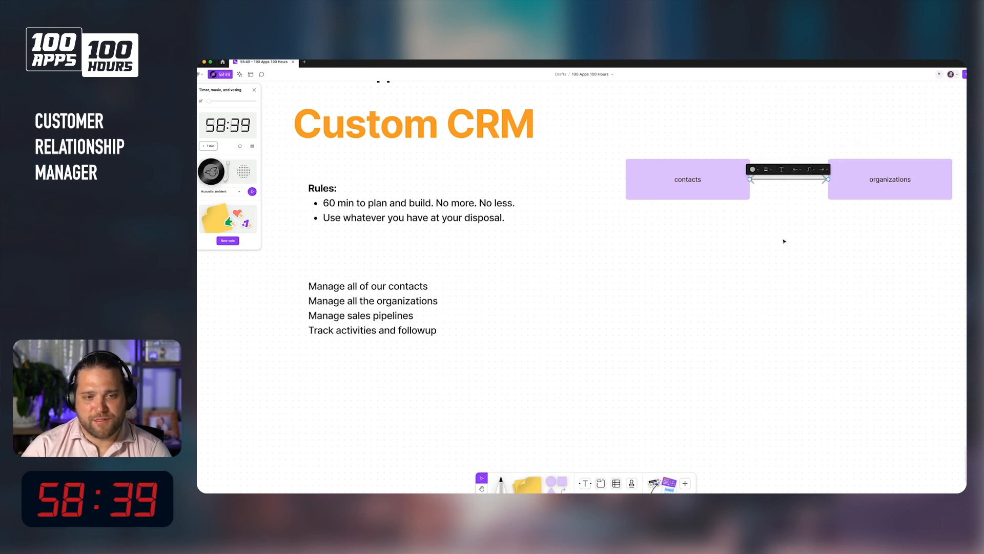
pyautogui.click(779, 214)
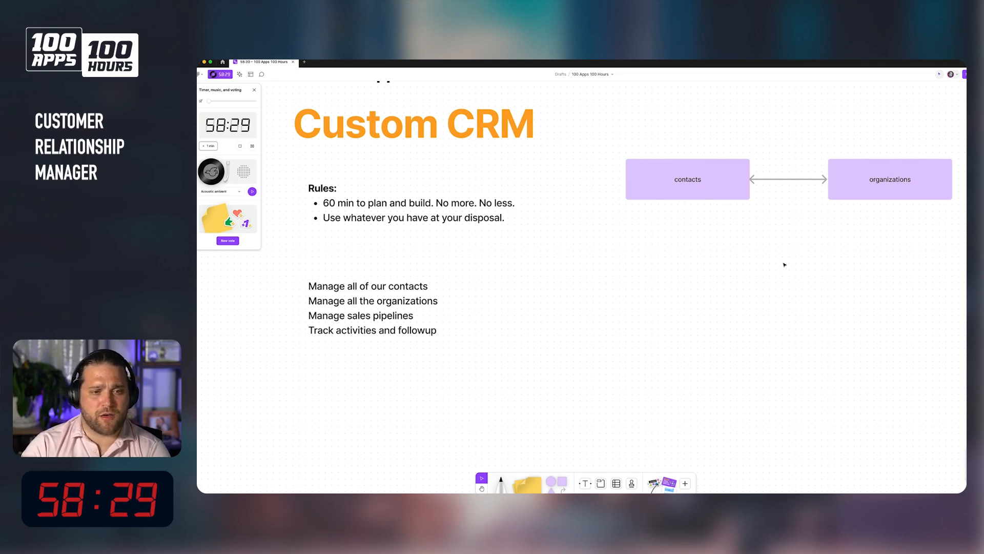
# Duplicate the contacts rectangle below it and relabel the copy 'deals'.
pyautogui.click(632, 186)
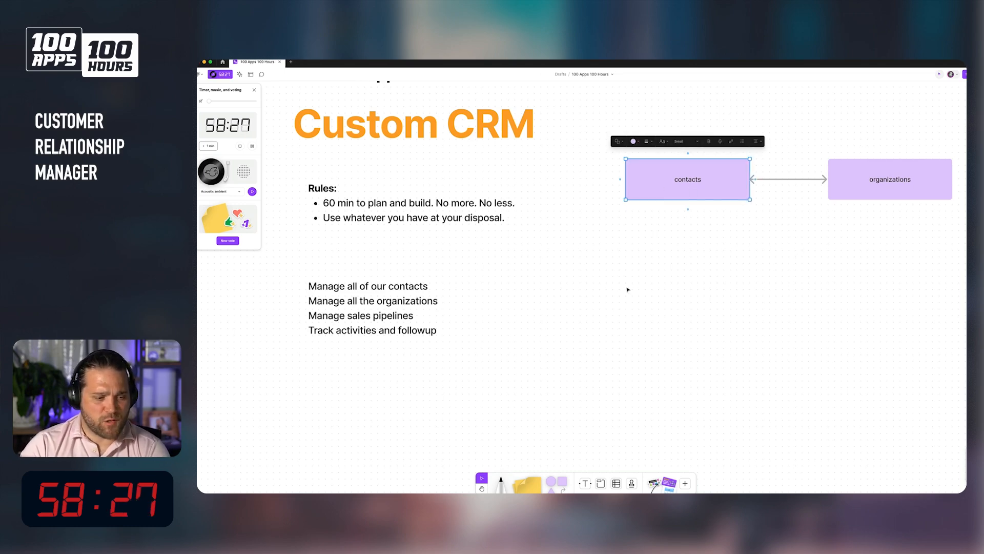
pyautogui.click(625, 272)
pyautogui.moveTo(684, 182); pyautogui.dragTo(684, 286)
pyautogui.doubleClick(684, 285)
pyautogui.write('deals')
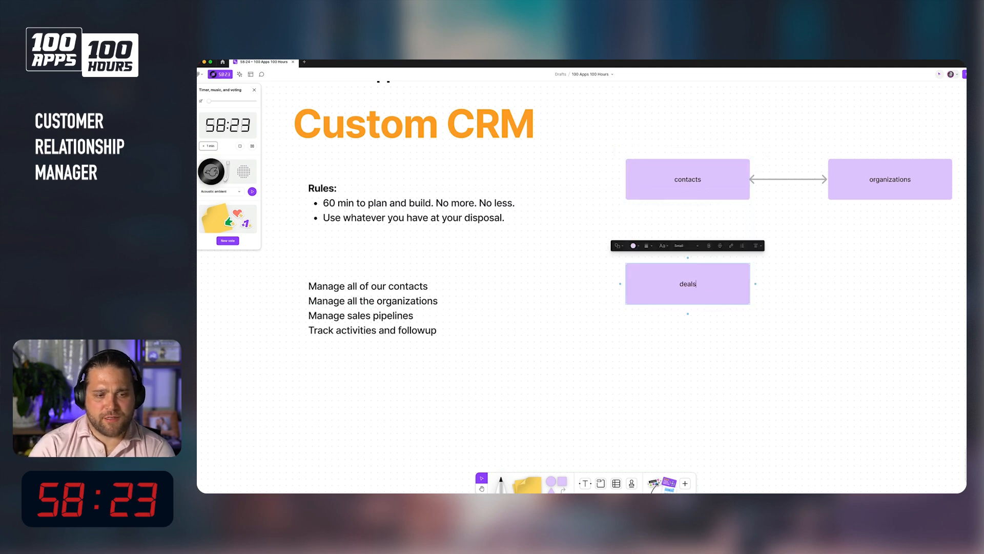
# Duplicate the deals rectangle to its right and relabel the copy 'activities'.
pyautogui.scroll(1, 597, 327)
pyautogui.moveTo(679, 299); pyautogui.dragTo(881, 299)
pyautogui.doubleClick(882, 298)
pyautogui.write('activities')
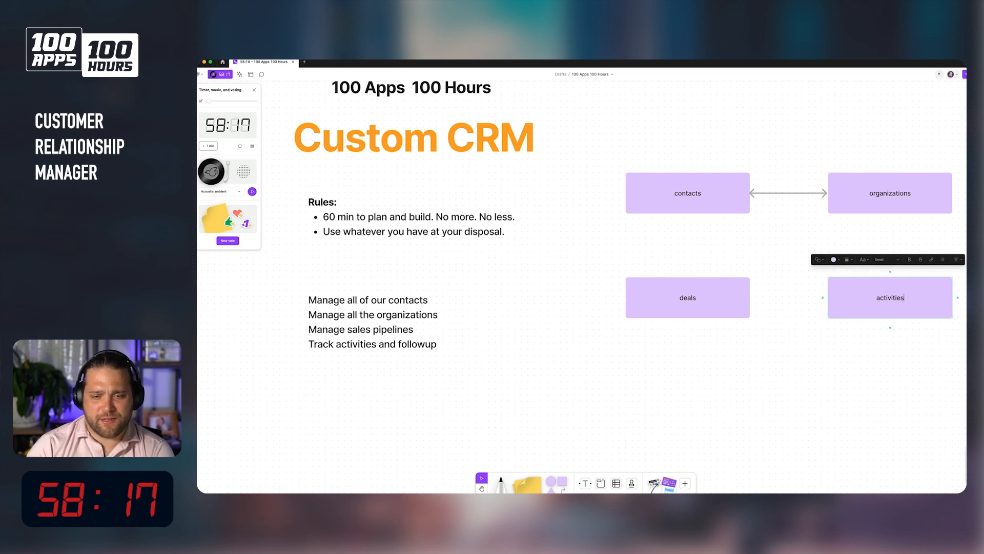
# Connect the activities rectangle to organizations and to contacts with connector arrows.
pyautogui.click(892, 372)
pyautogui.press('x')
pyautogui.moveTo(891, 278); pyautogui.dragTo(891, 213)
pyautogui.moveTo(890, 277)
pyautogui.mouseDown()
pyautogui.moveTo(747, 221)
pyautogui.moveTo(686, 211)
pyautogui.mouseUp()
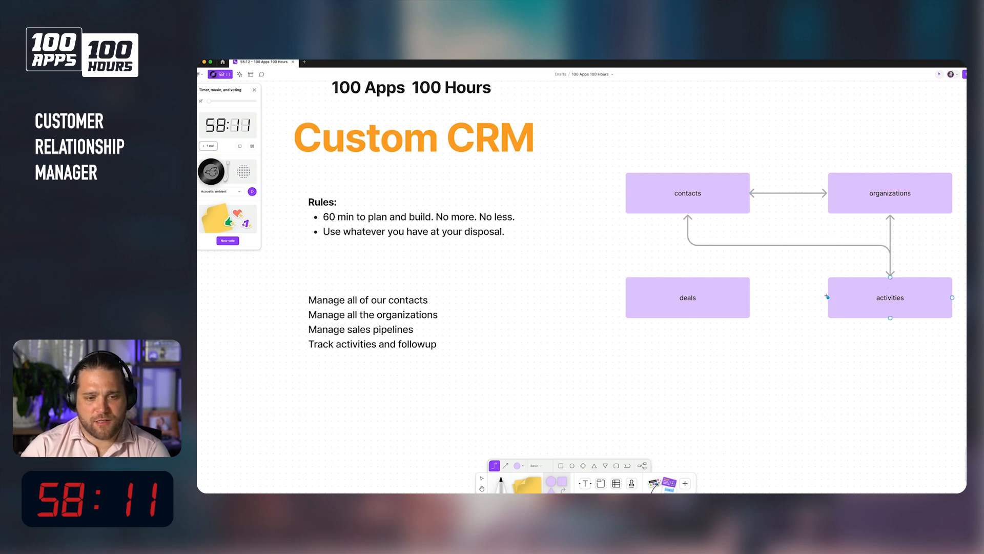
# Connect the activities rectangle to the deals rectangle with a connector arrow.
pyautogui.moveTo(827, 297); pyautogui.dragTo(750, 297)
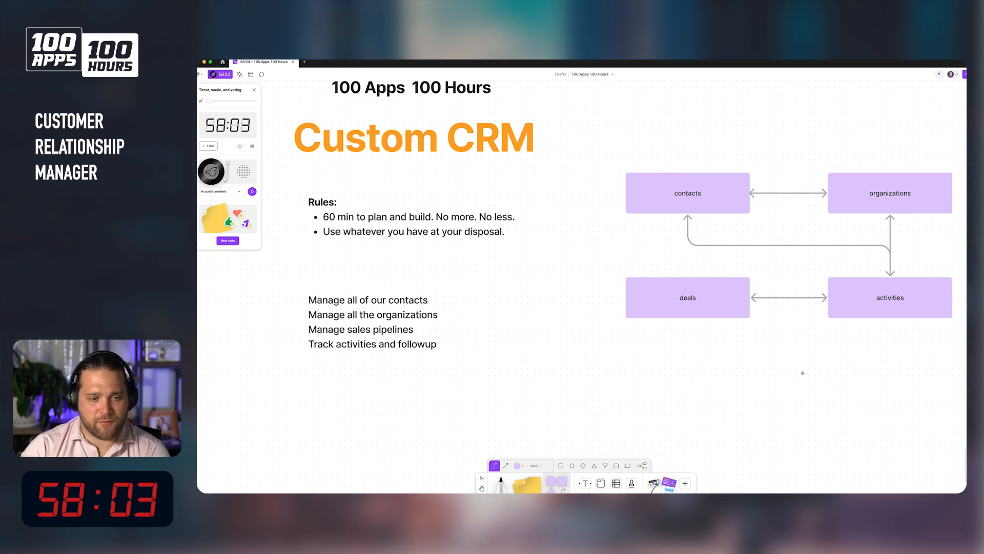
pyautogui.click(557, 480)
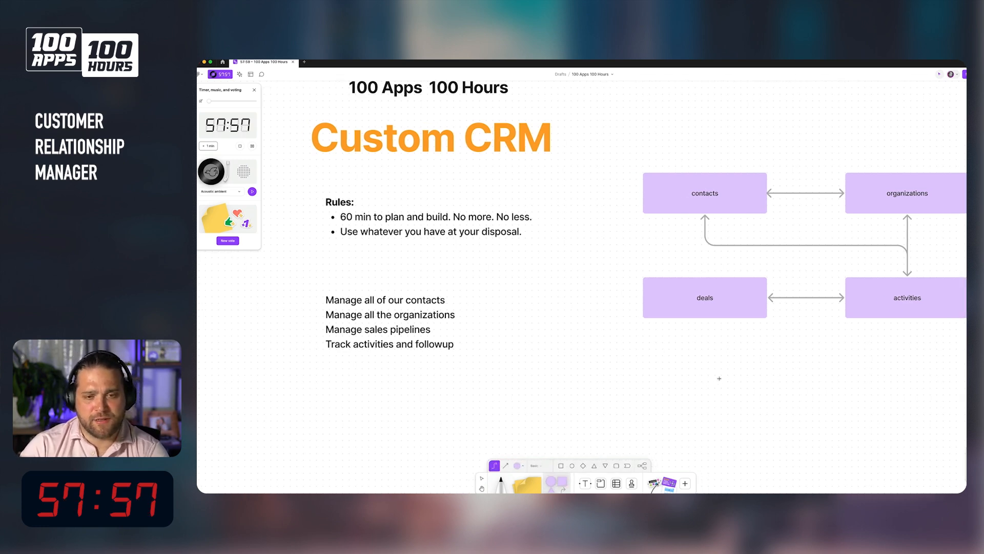
pyautogui.hscroll(5, 707, 352)
pyautogui.hscroll(-4, 708, 351)
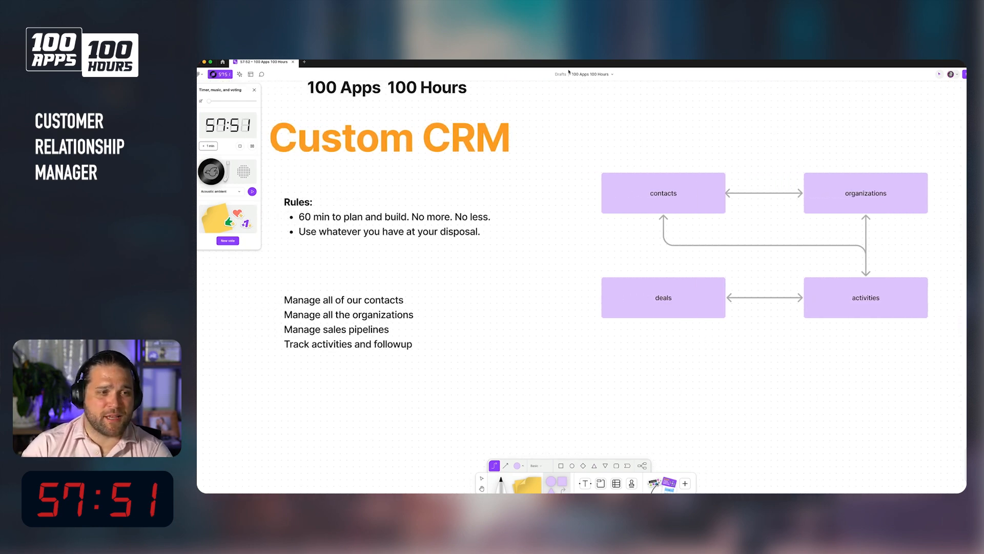
# Switch to the Directus admin app in the browser.
pyautogui.press('super+Tab')
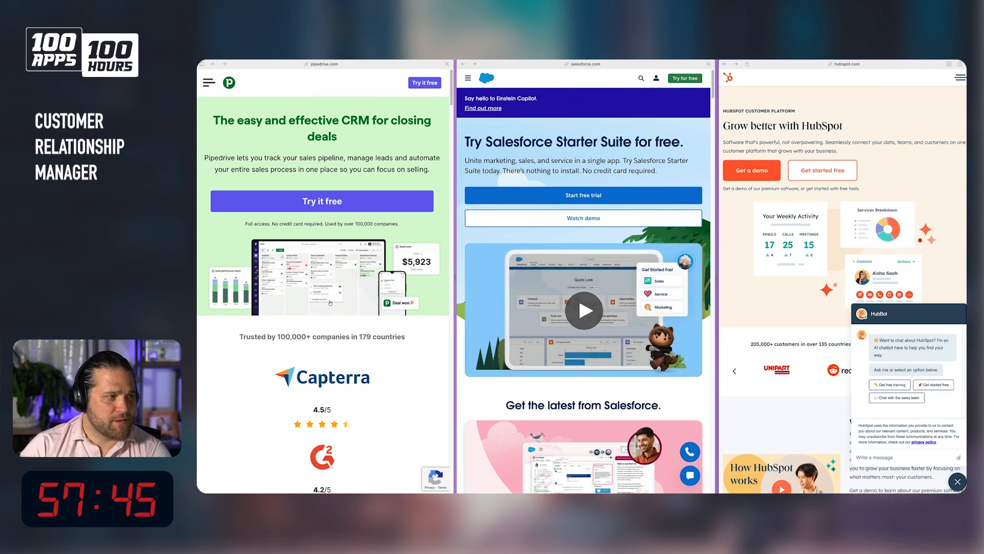
pyautogui.moveTo(199, 205)
pyautogui.click(209, 151)
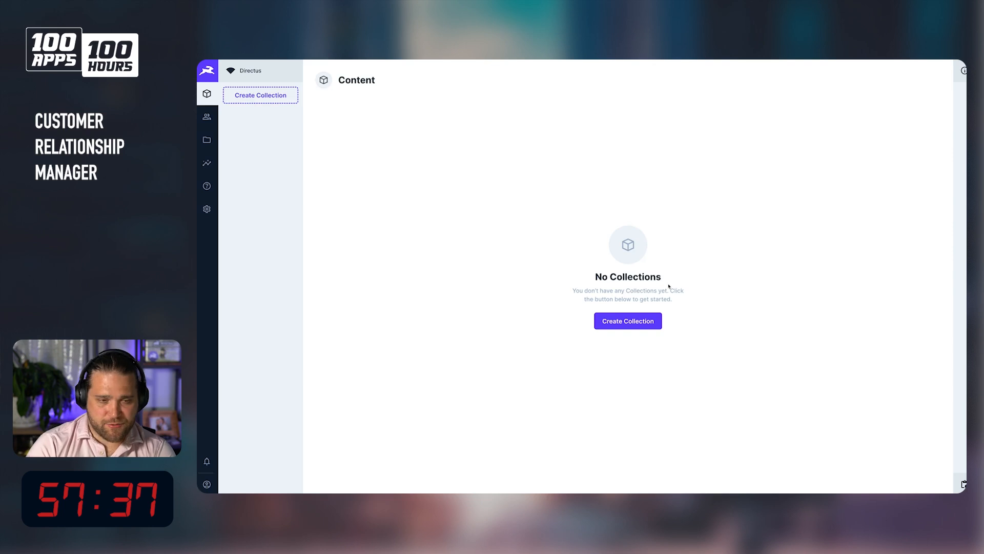
# Create a new collection named contacts with a Generated UUID primary key.
pyautogui.hotkey('ctrl', '+')
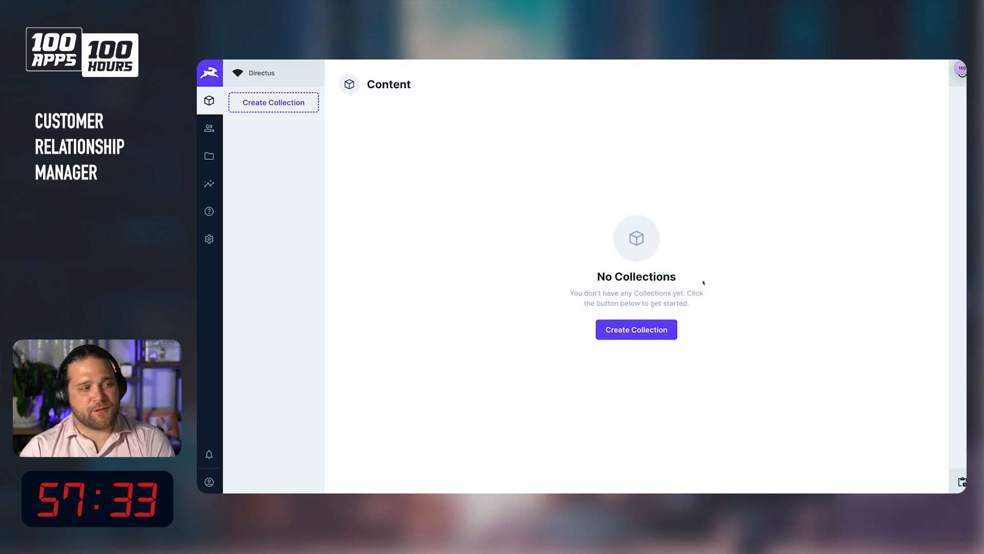
pyautogui.click(657, 334)
pyautogui.write('c')
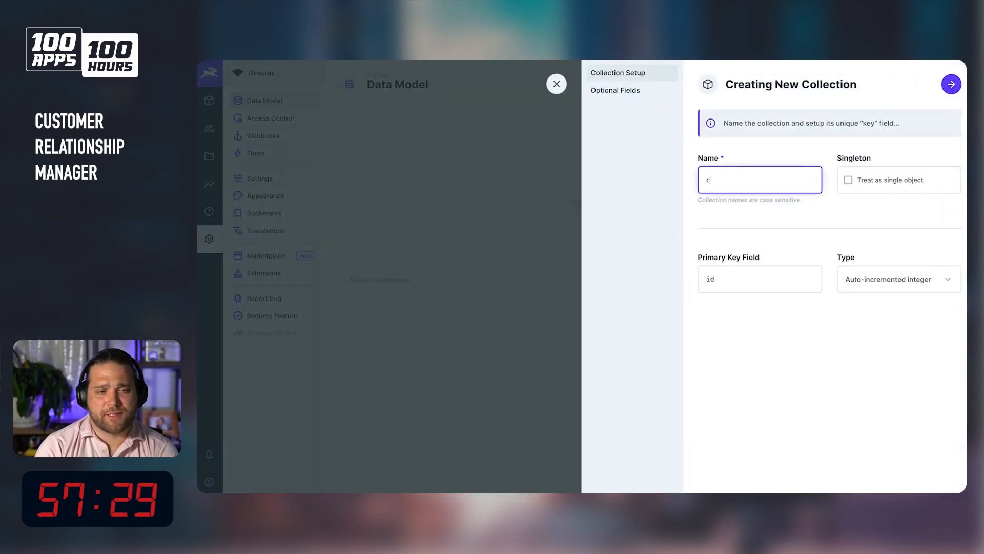
pyautogui.write('ontacts')
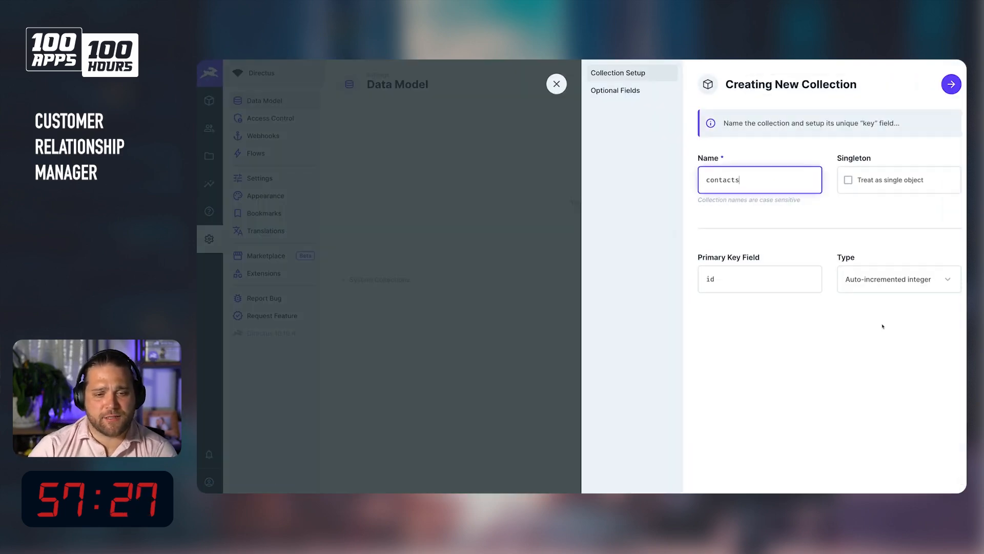
pyautogui.click(887, 280)
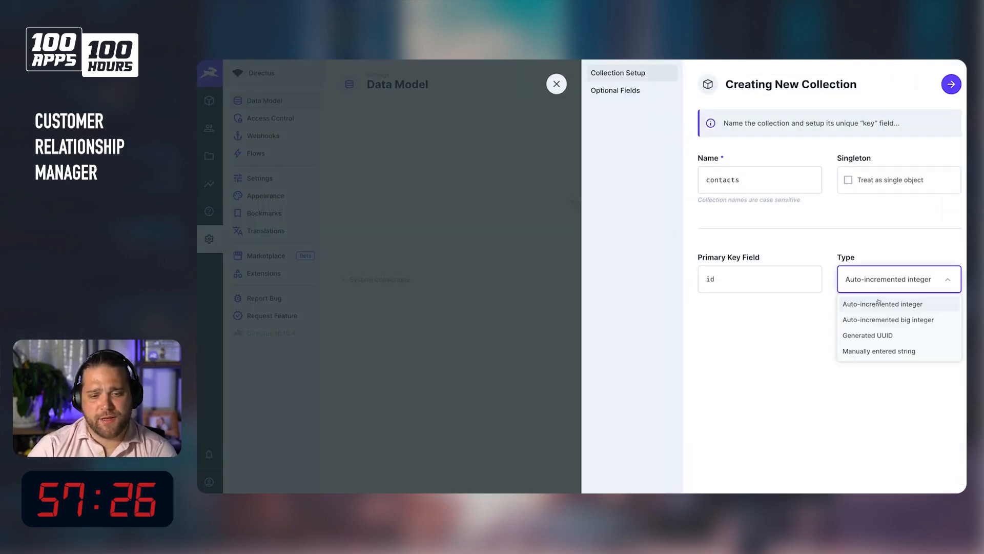
pyautogui.click(866, 339)
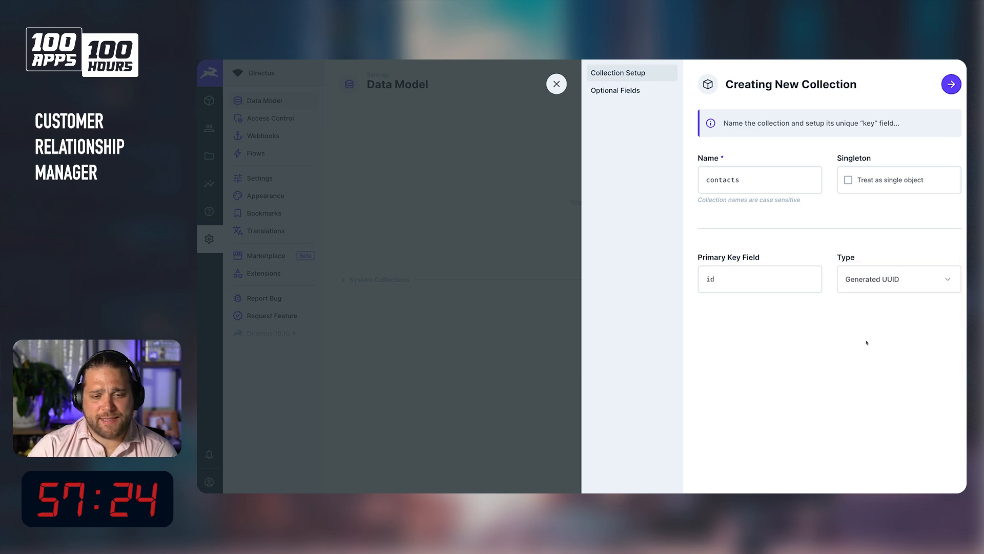
# Enable the Created On, Created By, Updated On and Updated By optional fields for the collection.
pyautogui.click(620, 91)
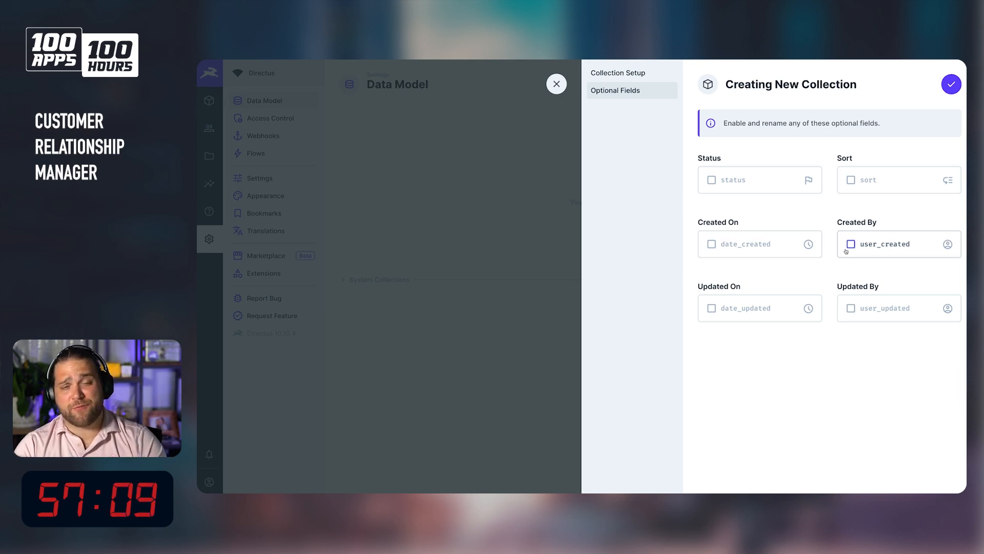
pyautogui.click(712, 244)
pyautogui.click(712, 308)
pyautogui.click(851, 308)
pyautogui.click(851, 244)
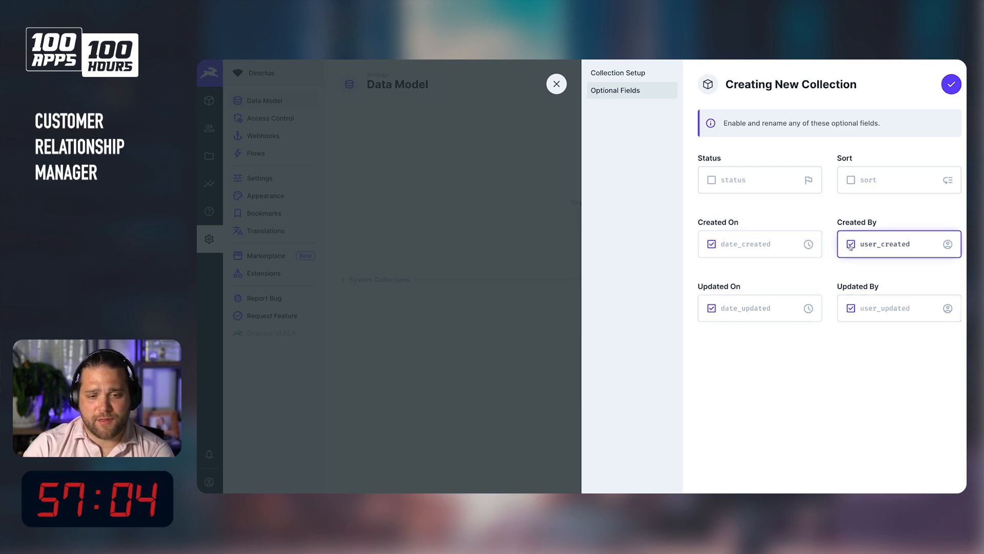
# Rename the optional fields to created_at, created_by, updated_at and updated_by, then finish creating the collection.
pyautogui.click(765, 244)
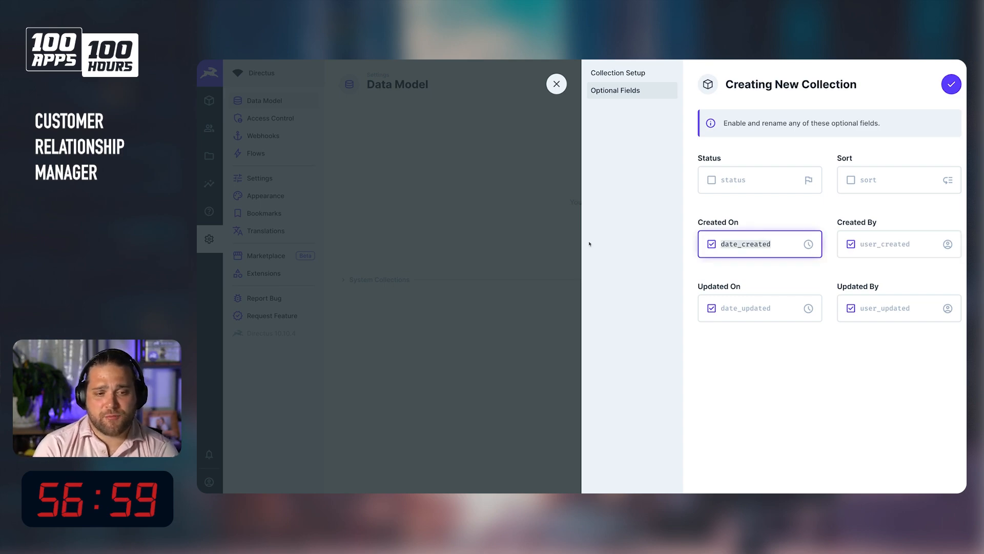
pyautogui.write('created')
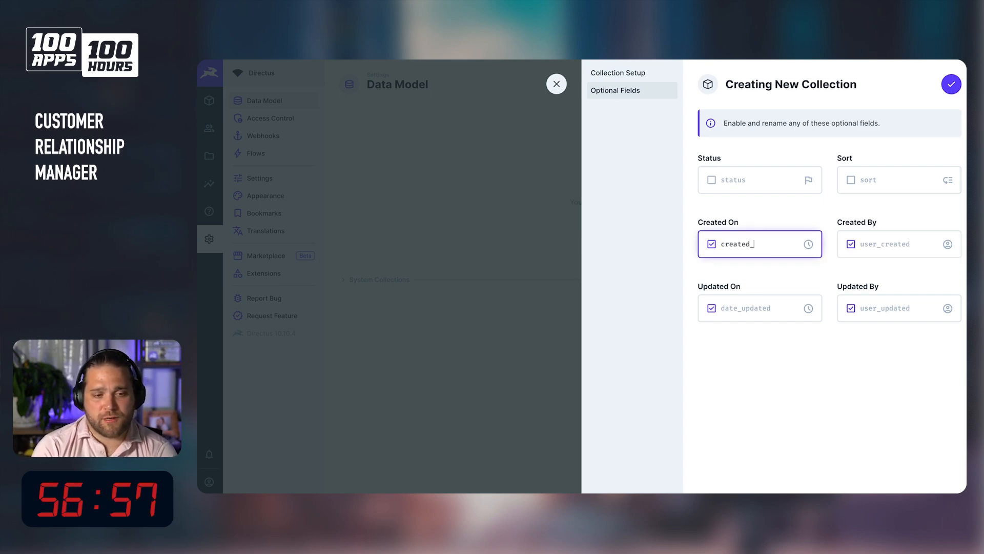
pyautogui.write('_at')
pyautogui.press('Tab')
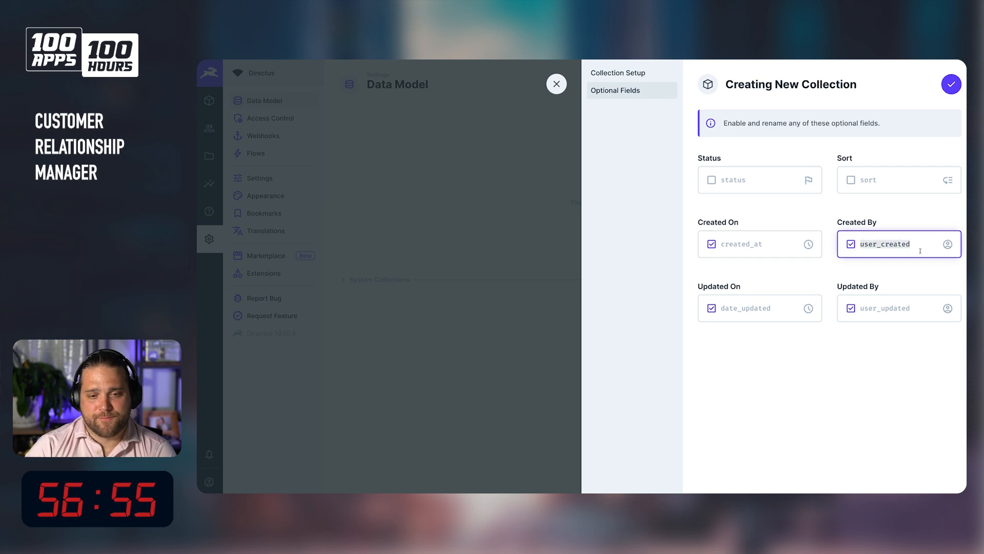
pyautogui.write('creat')
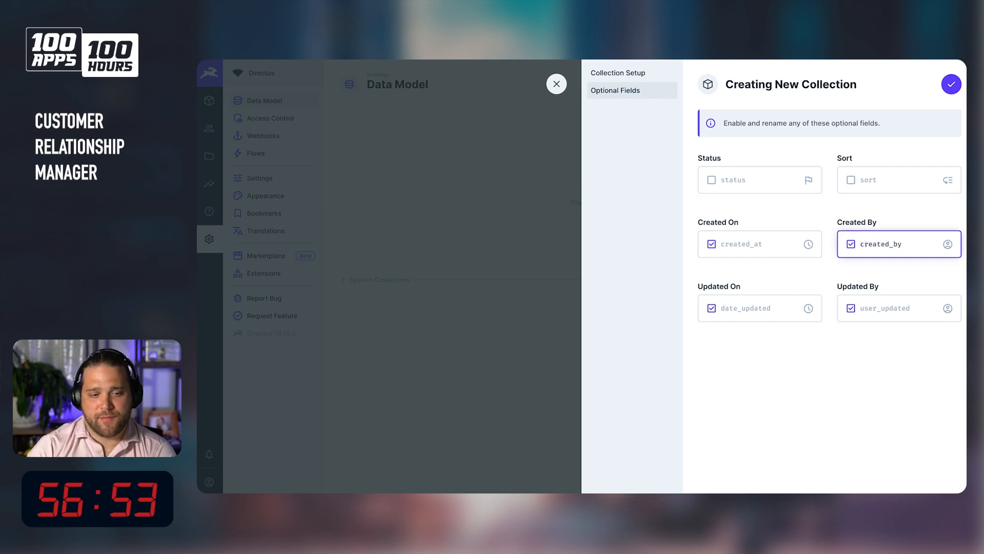
pyautogui.press('Tab')
pyautogui.write('y')
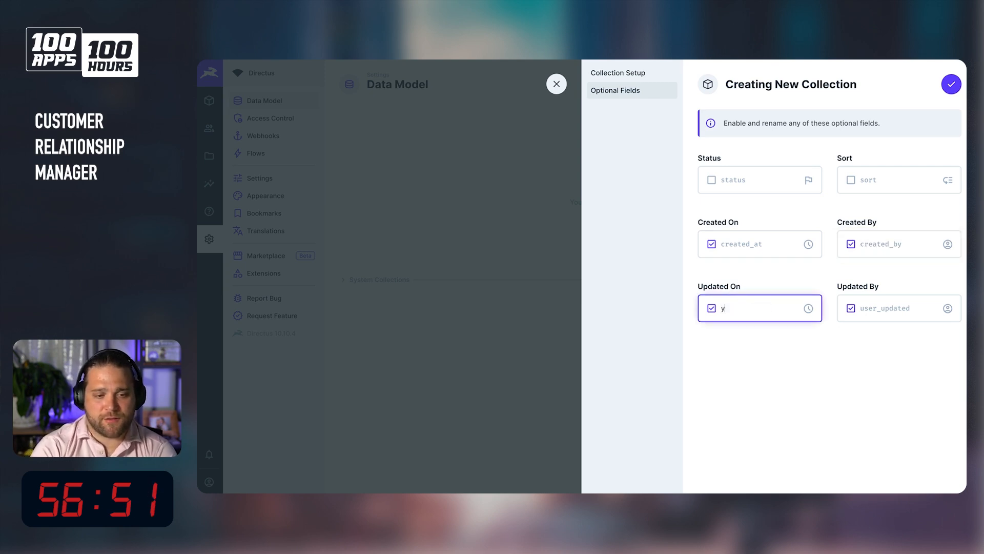
pyautogui.write('updated_at')
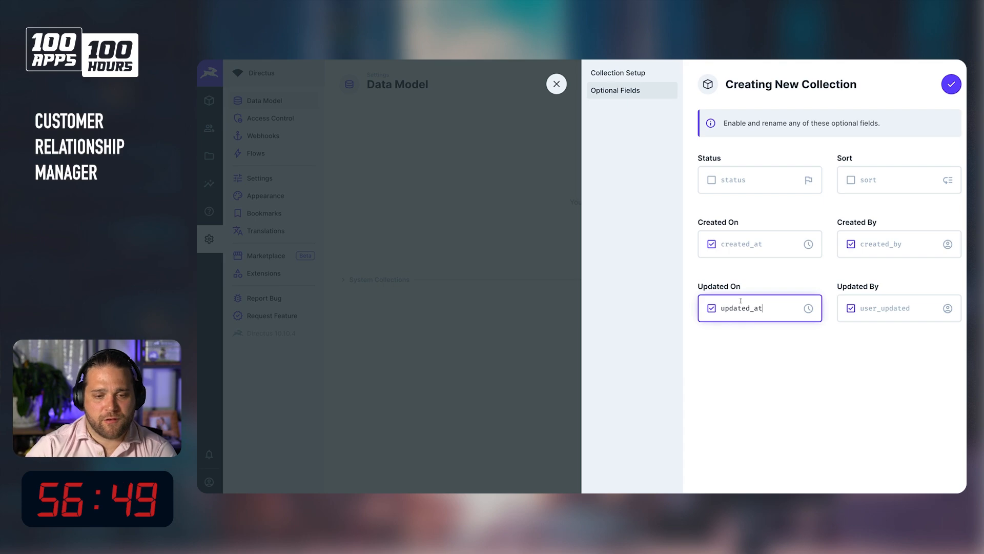
pyautogui.press('Tab')
pyautogui.write('updat')
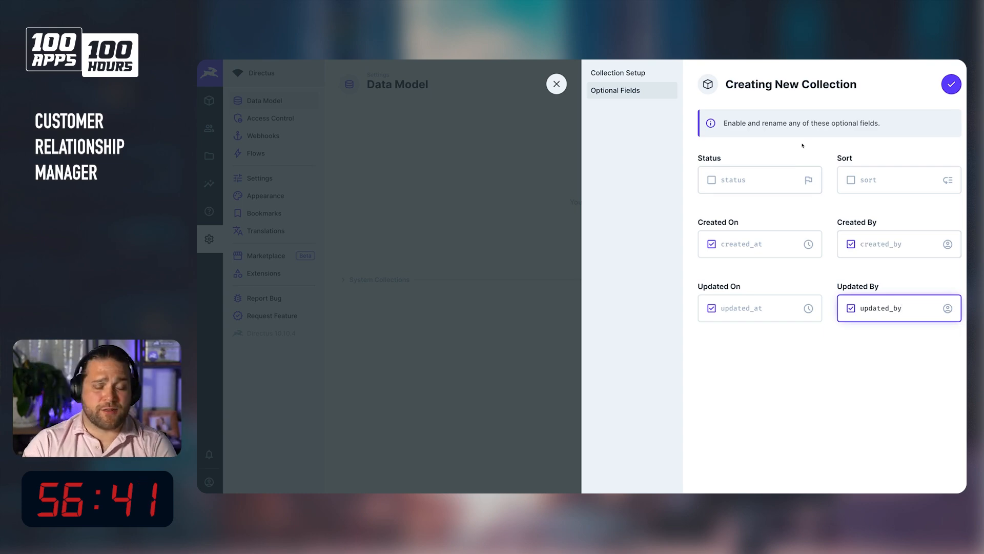
pyautogui.click(946, 84)
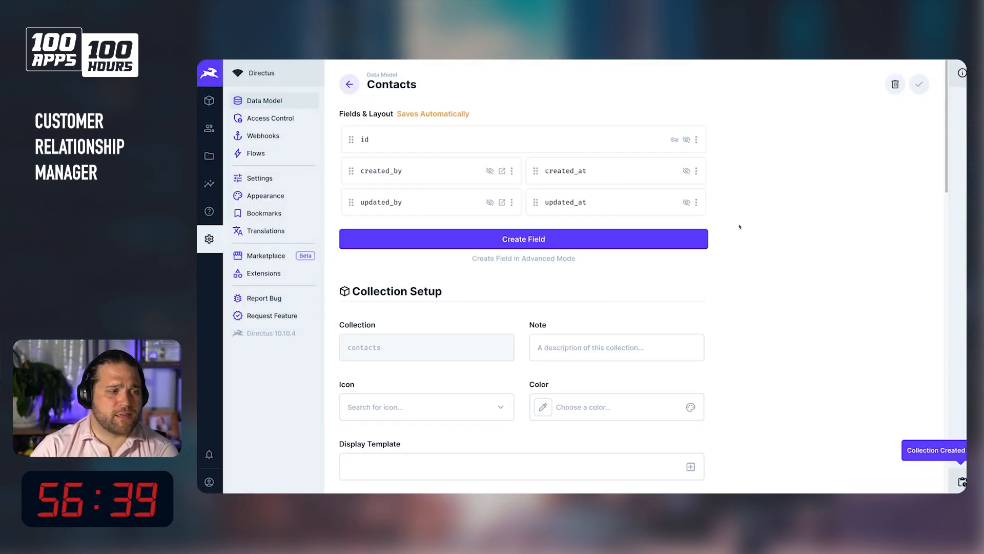
# Add a first_name input field to contacts and set it to half width.
pyautogui.click(540, 250)
pyautogui.click(633, 163)
pyautogui.write('first_name')
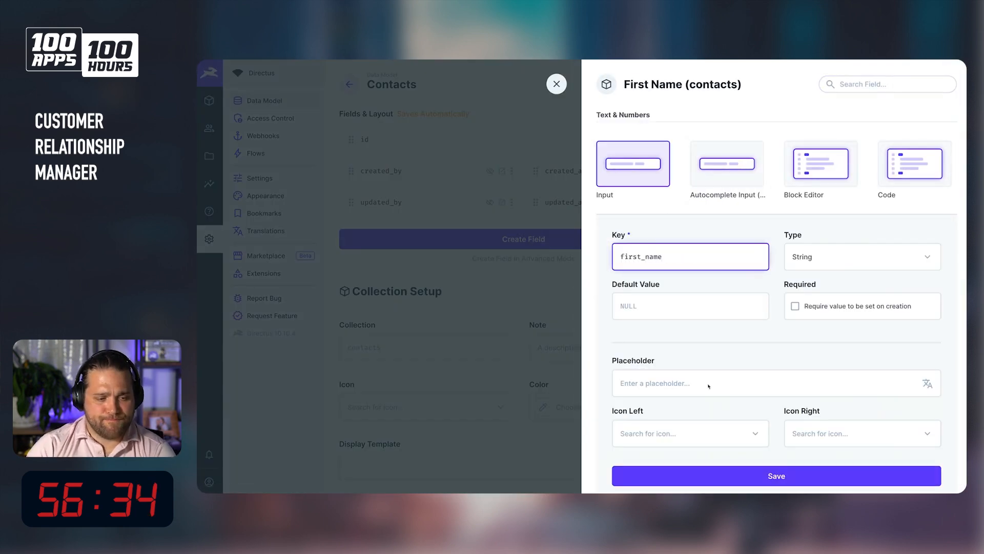
pyautogui.scroll(-2, 709, 387)
pyautogui.click(820, 389)
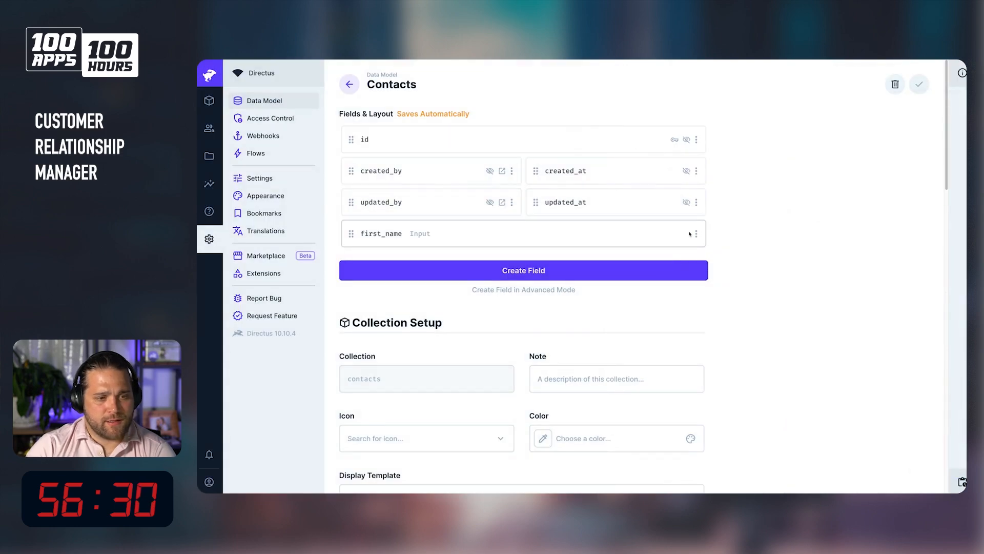
pyautogui.click(696, 233)
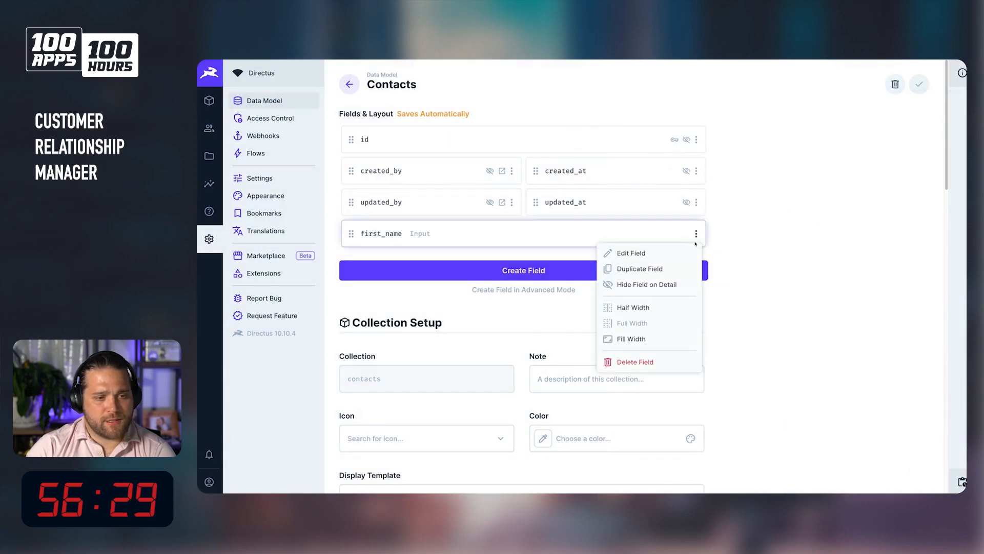
pyautogui.click(628, 308)
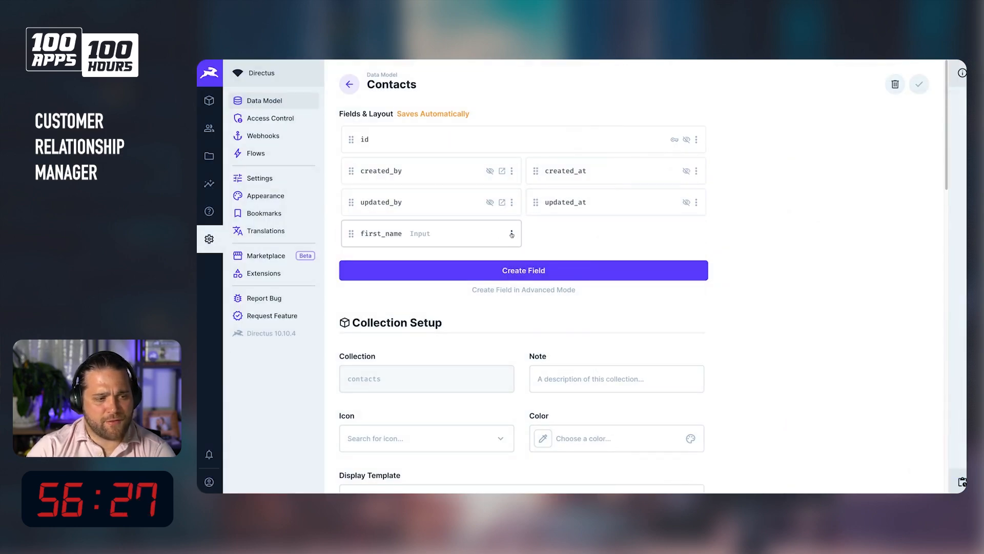
# Duplicate the first_name field within Contacts as last_name.
pyautogui.click(512, 233)
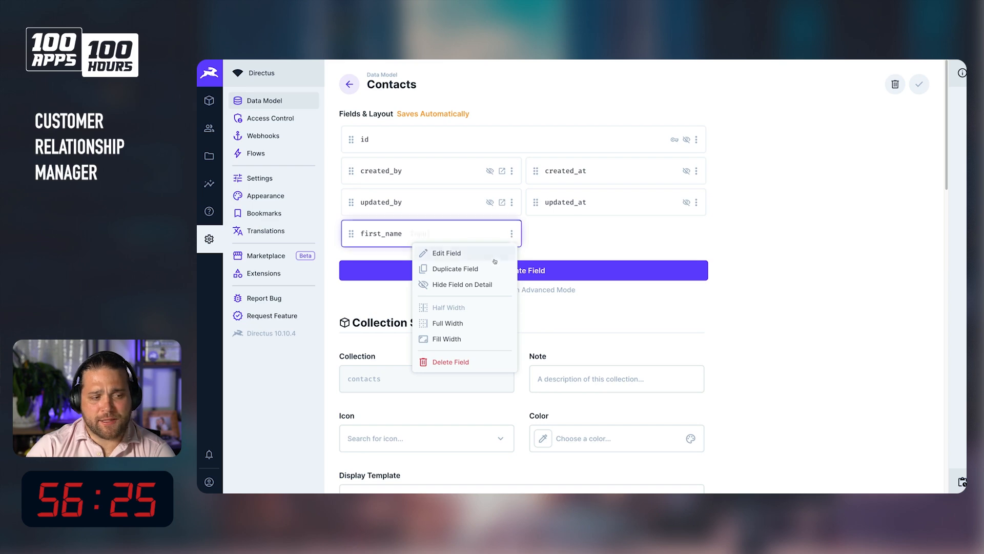
pyautogui.click(473, 277)
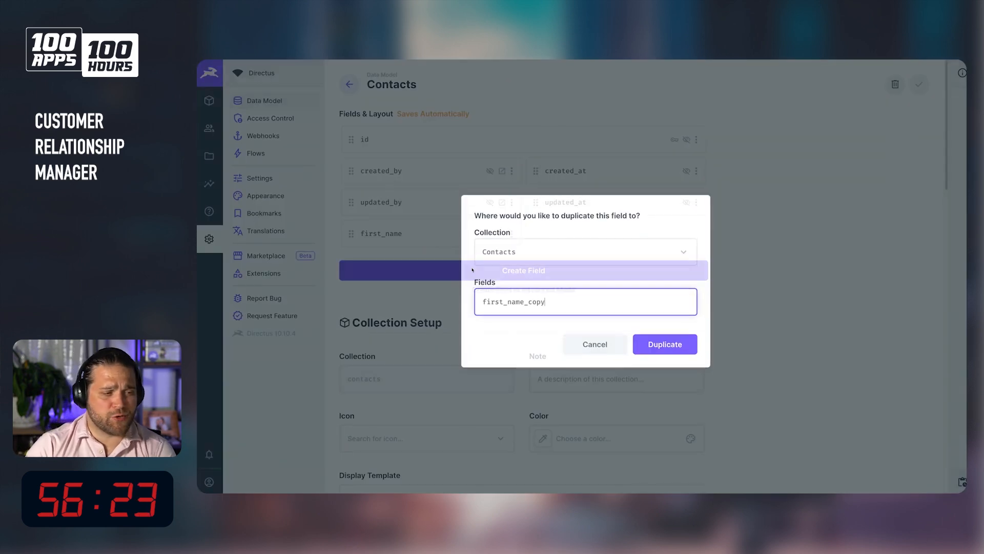
pyautogui.doubleClick(552, 301)
pyautogui.write('ls')
pyautogui.press('BackSpace')
pyautogui.press('BackSpace')
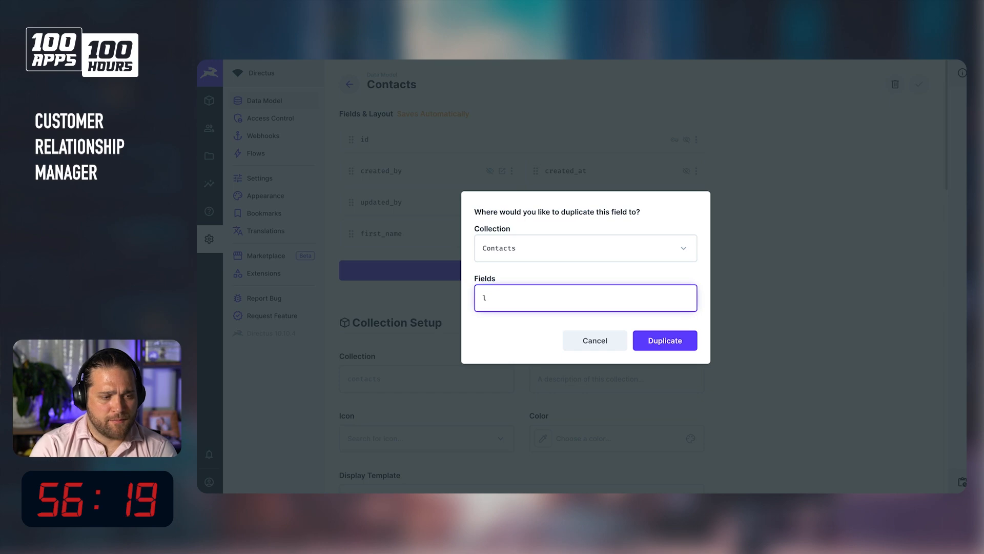
pyautogui.click(665, 340)
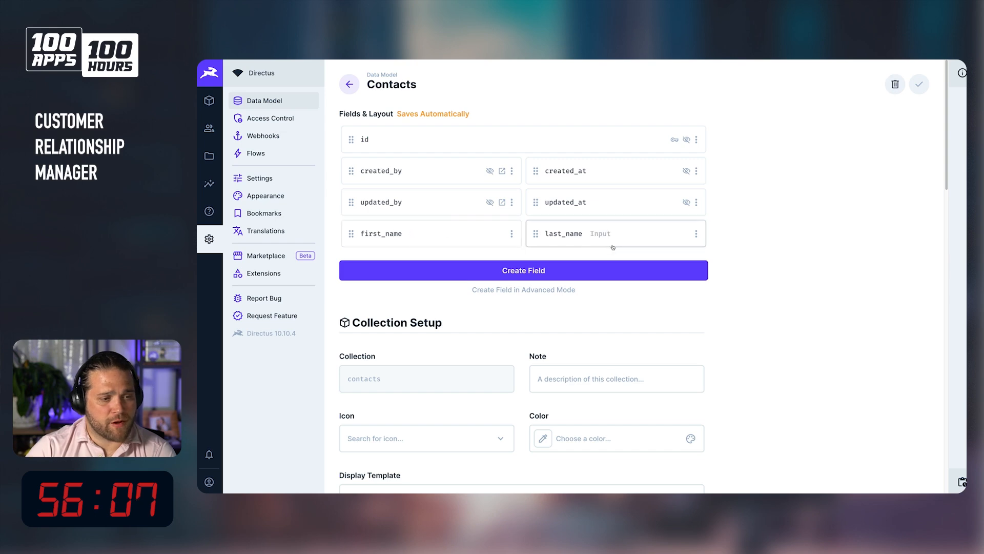
# Add a required email input field and continue in advanced field creation mode.
pyautogui.click(547, 290)
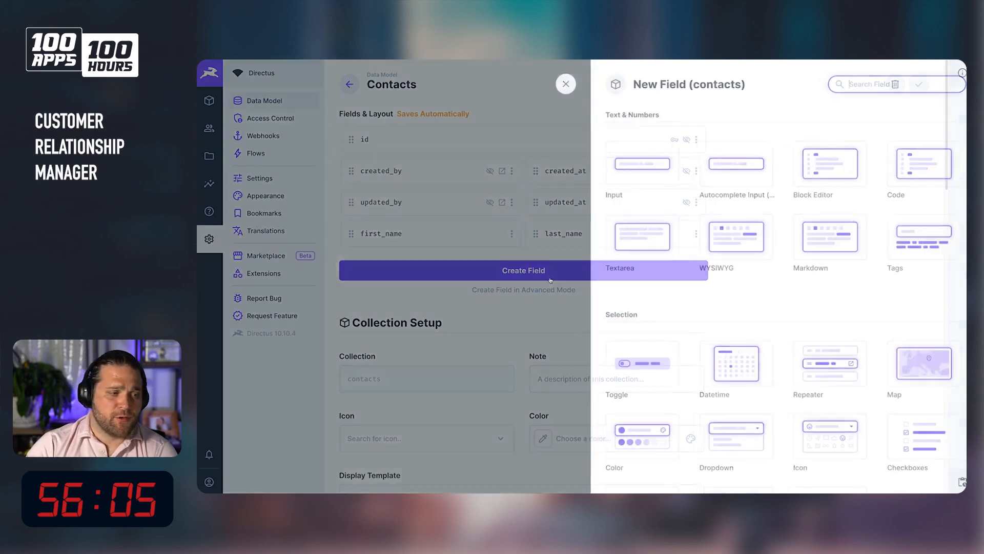
pyautogui.click(633, 164)
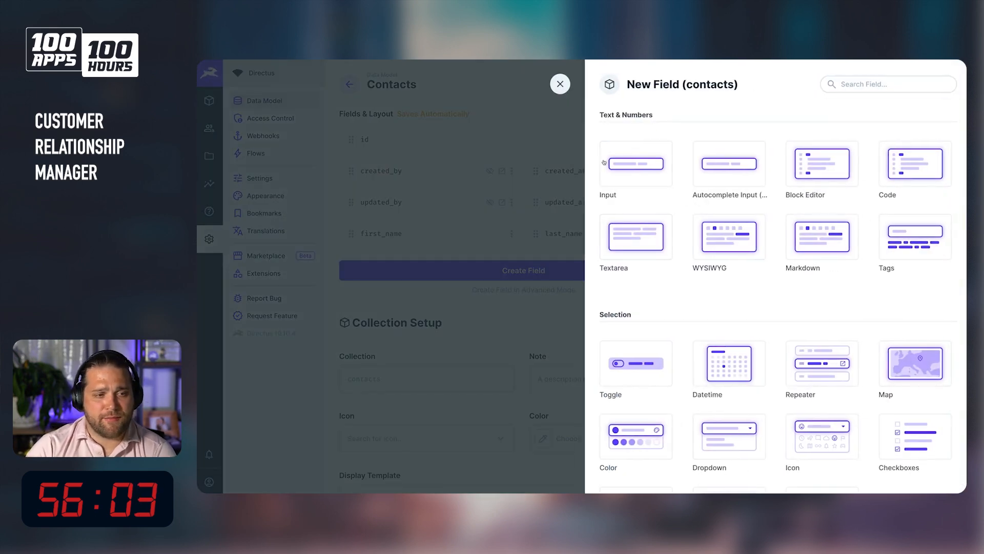
pyautogui.write('email')
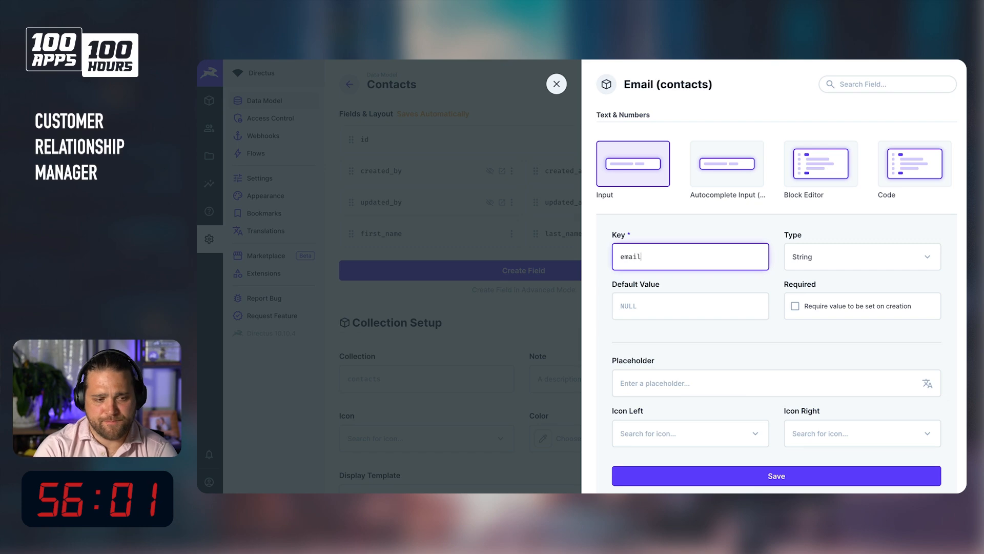
pyautogui.click(796, 307)
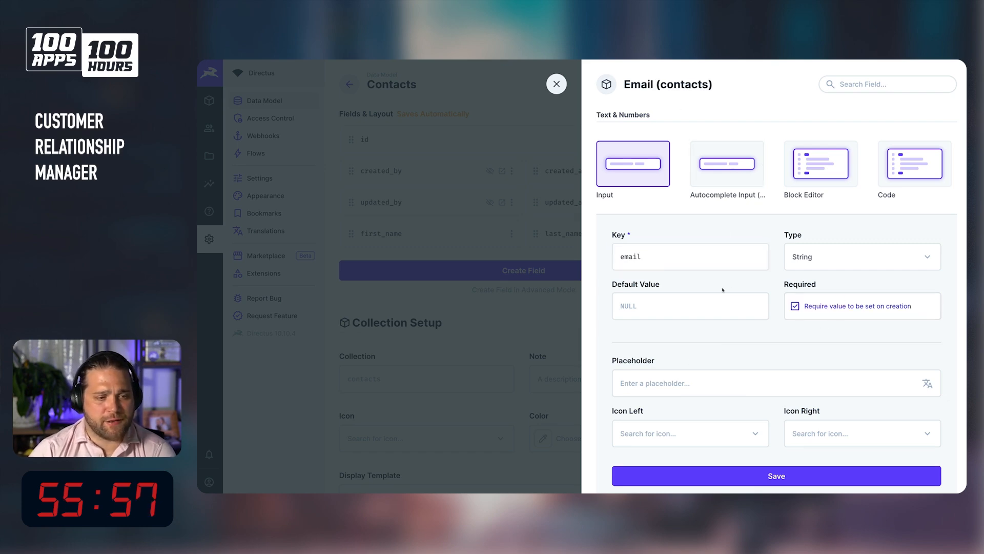
pyautogui.scroll(-3, 790, 446)
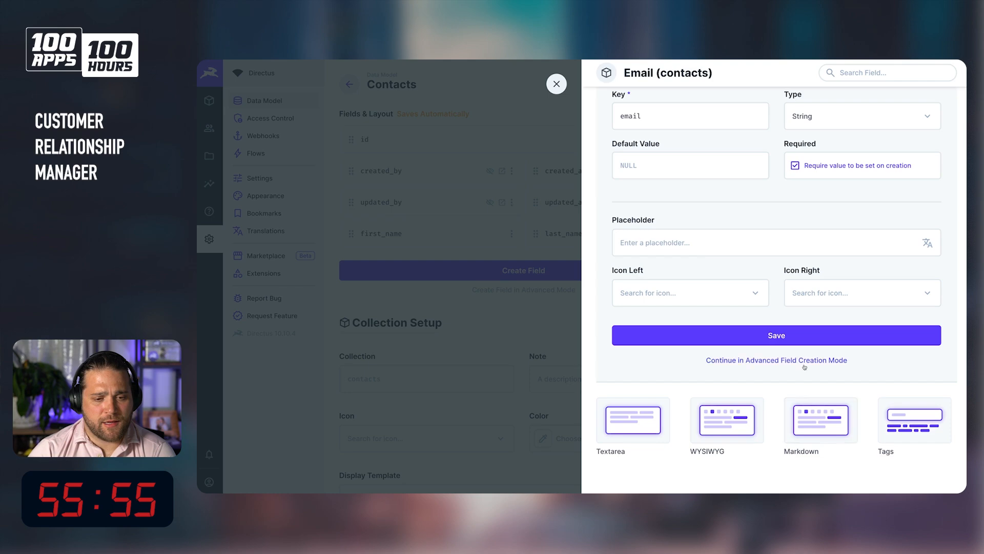
pyautogui.click(806, 361)
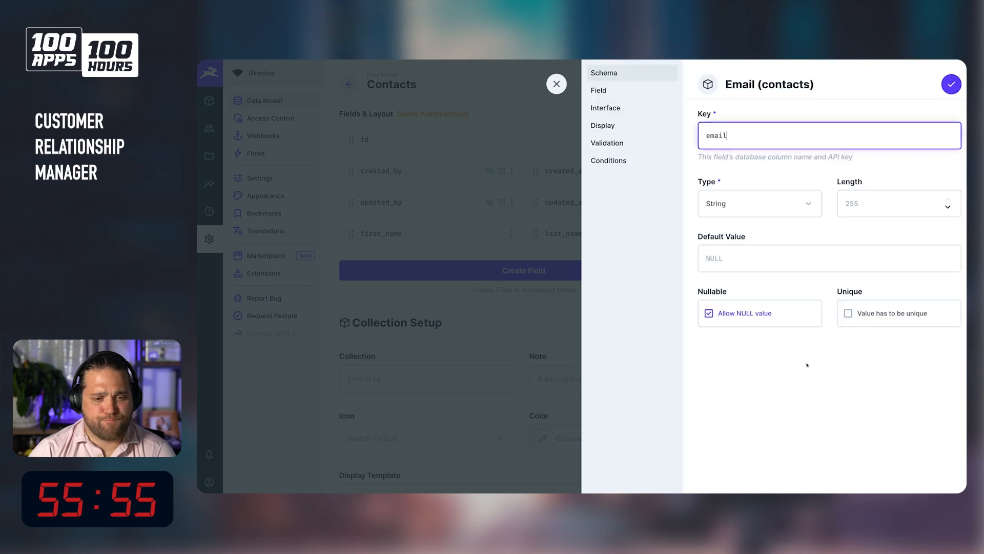
# Make the email field's value unique in its schema settings.
pyautogui.click(874, 318)
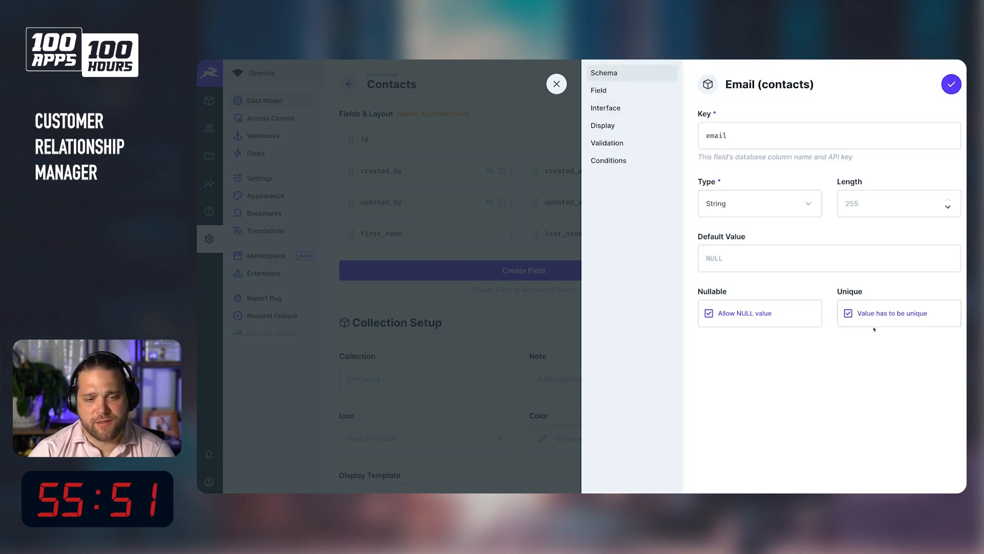
pyautogui.click(887, 314)
pyautogui.click(901, 317)
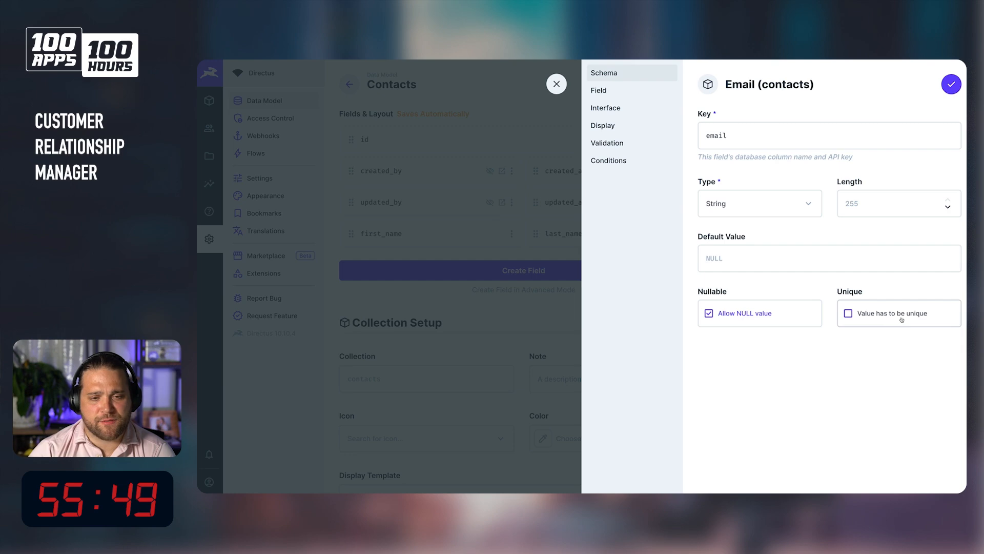
pyautogui.click(593, 110)
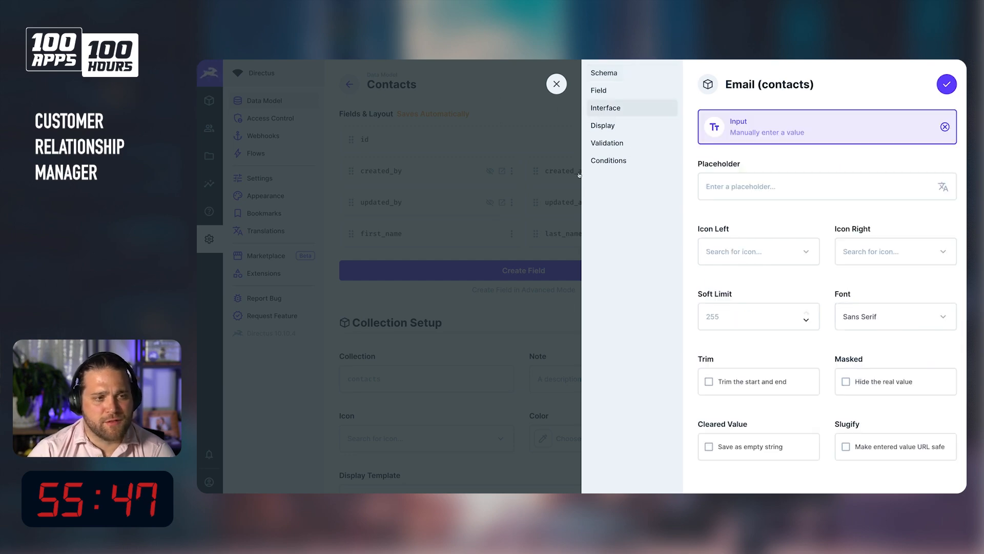
pyautogui.click(628, 74)
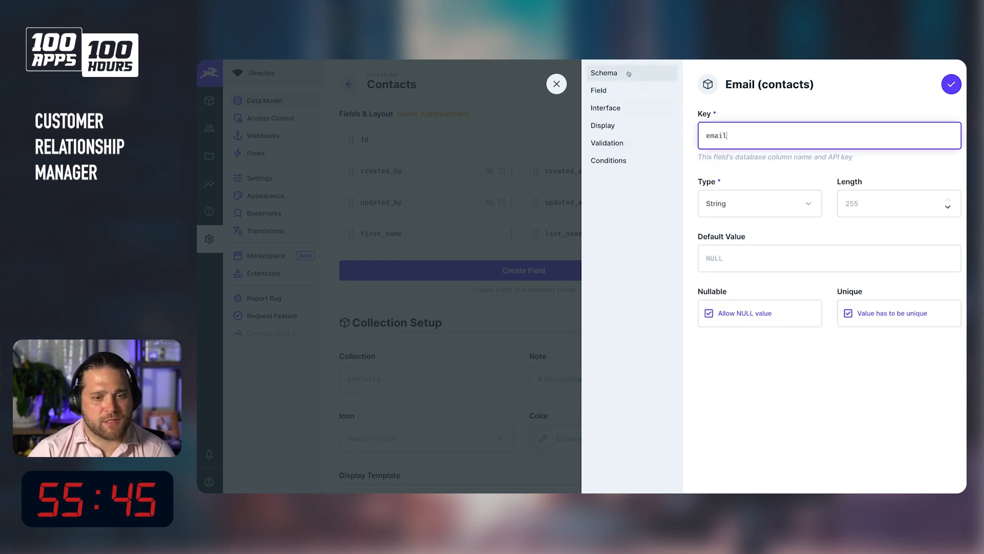
pyautogui.click(635, 106)
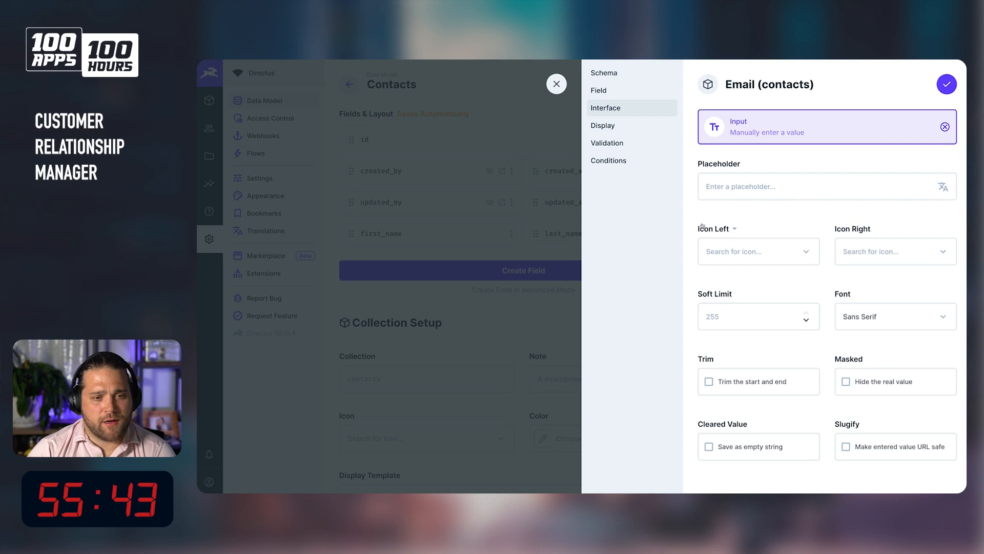
# Set the email field's left icon to the Alternate Email icon.
pyautogui.click(744, 258)
pyautogui.write('enauk')
pyautogui.press('BackSpace')
pyautogui.press('BackSpace')
pyautogui.press('BackSpace')
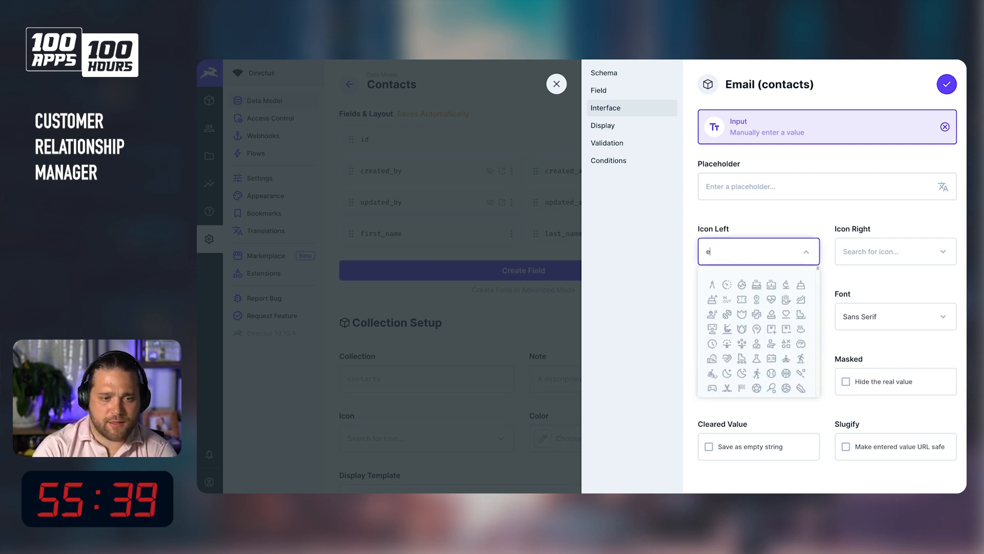
pyautogui.write('mail')
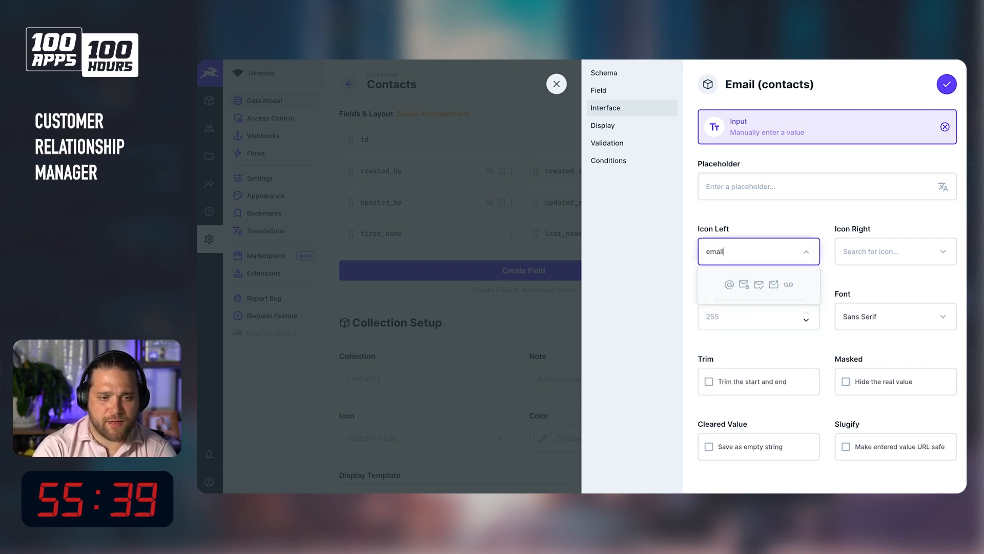
pyautogui.click(728, 284)
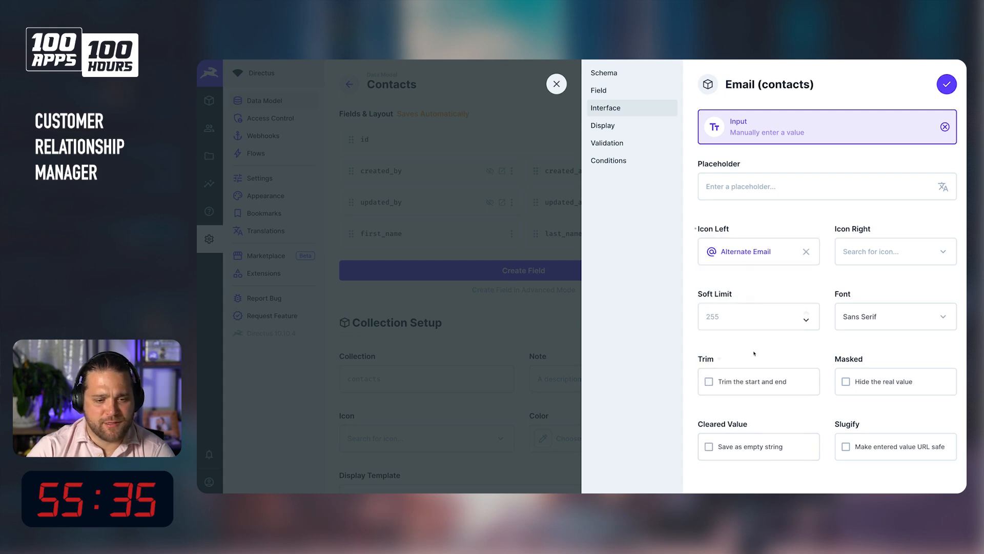
# Try a Matches RegExp validation rule on the email field, remove it again, and save the field.
pyautogui.scroll(-1, 754, 354)
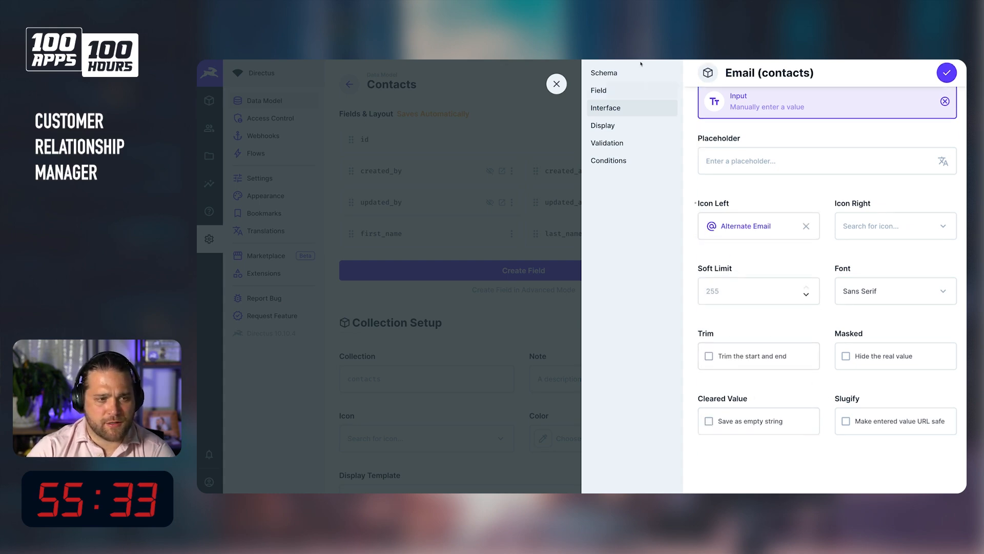
pyautogui.click(608, 127)
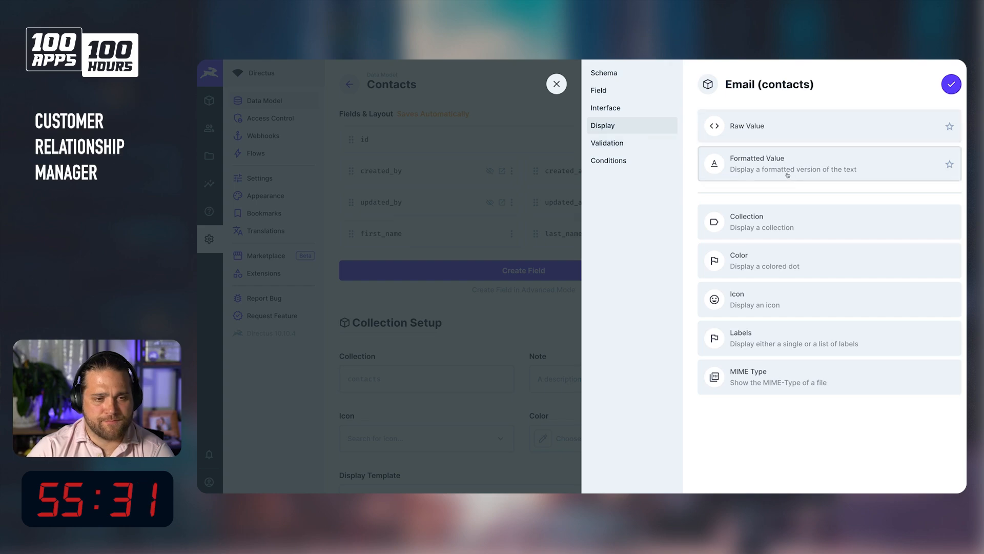
pyautogui.click(640, 143)
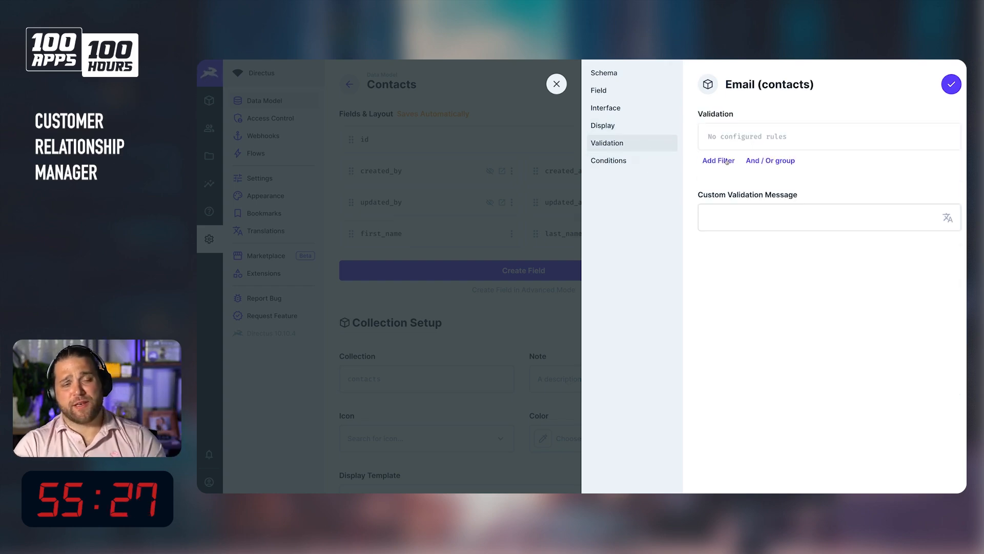
pyautogui.click(716, 160)
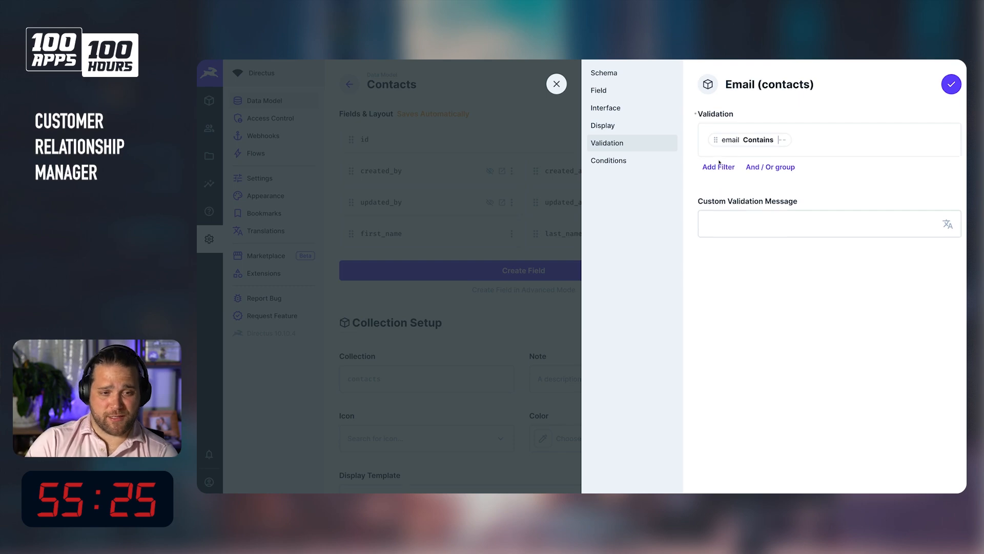
pyautogui.click(764, 142)
pyautogui.scroll(-5, 759, 169)
pyautogui.click(774, 266)
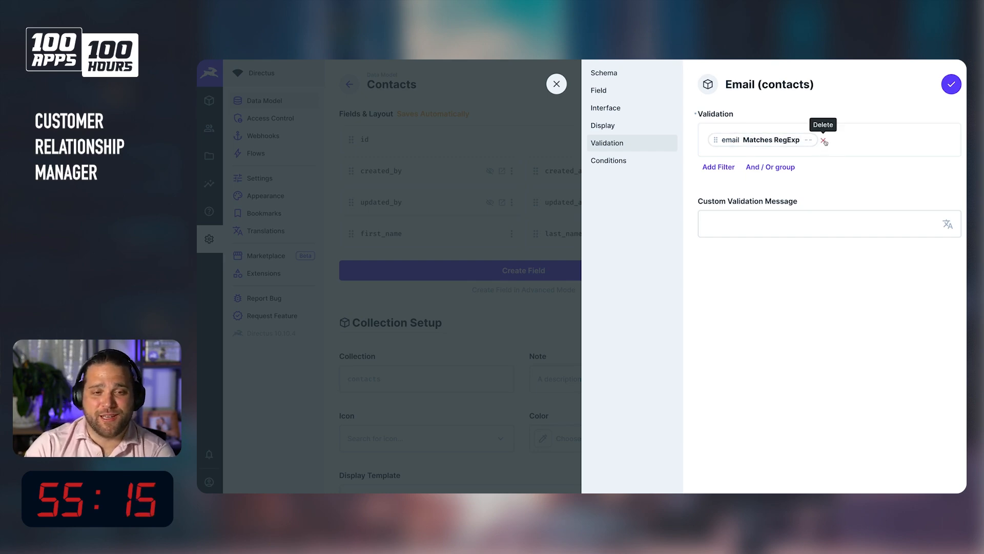
pyautogui.click(823, 139)
pyautogui.click(951, 85)
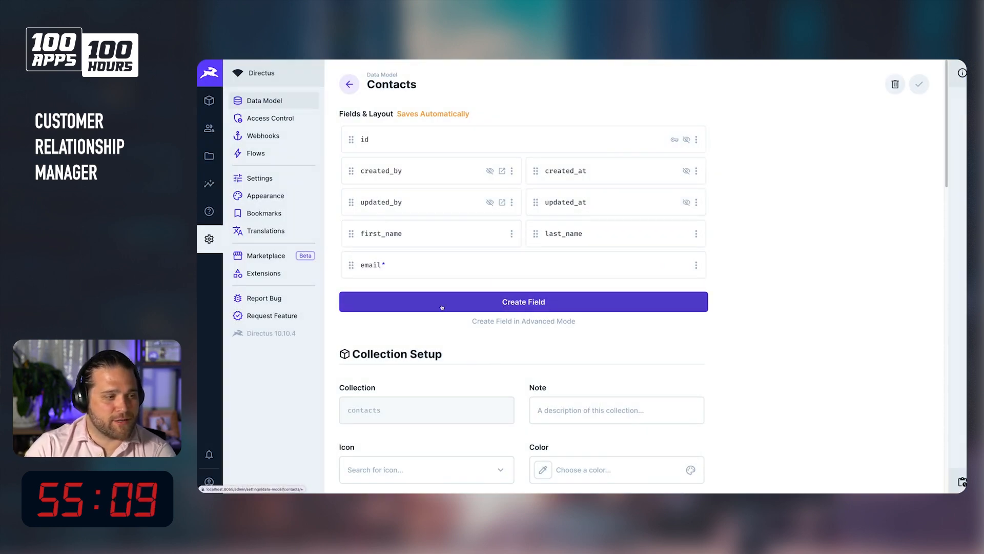
# Add a job_title input field to contacts and move it above the email field.
pyautogui.click(462, 302)
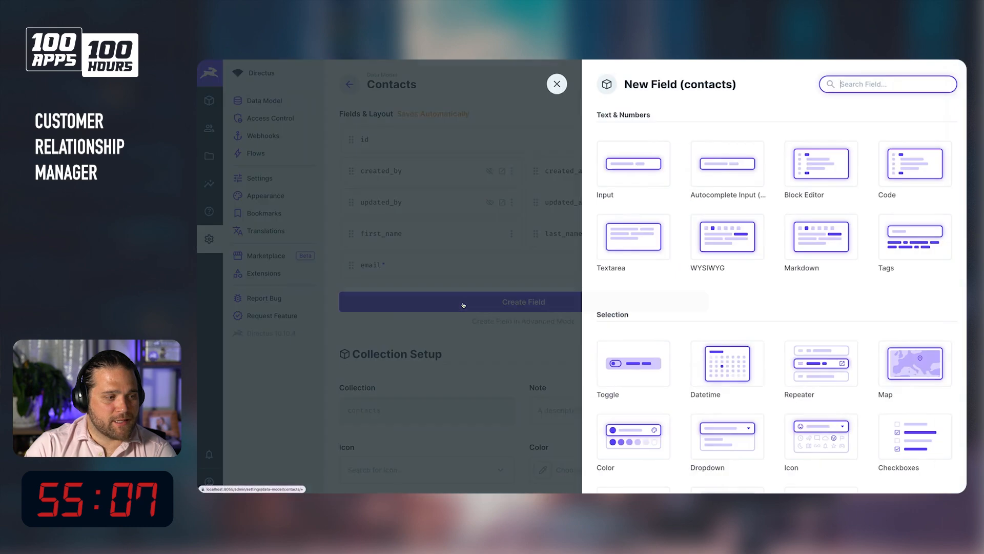
pyautogui.click(649, 164)
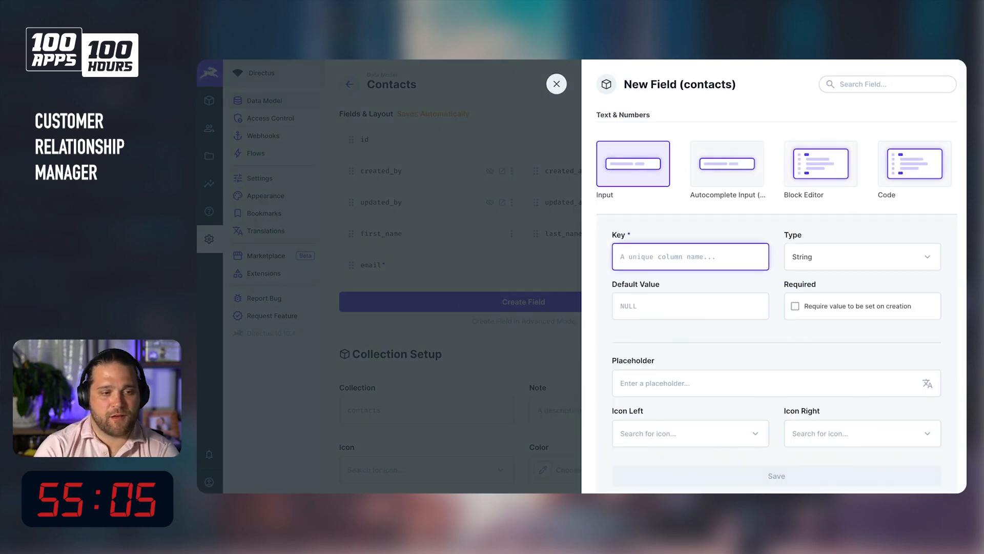
pyautogui.write('job')
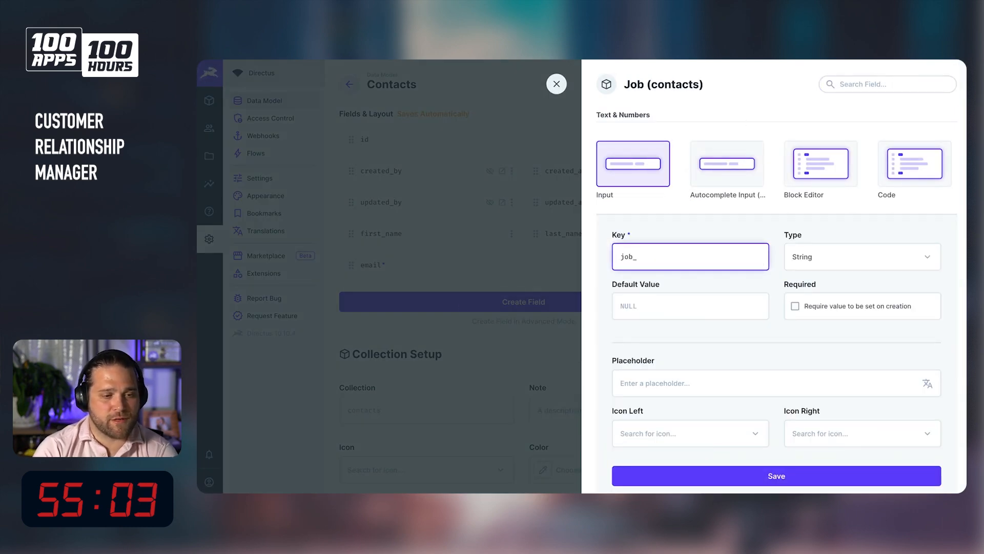
pyautogui.write('_title')
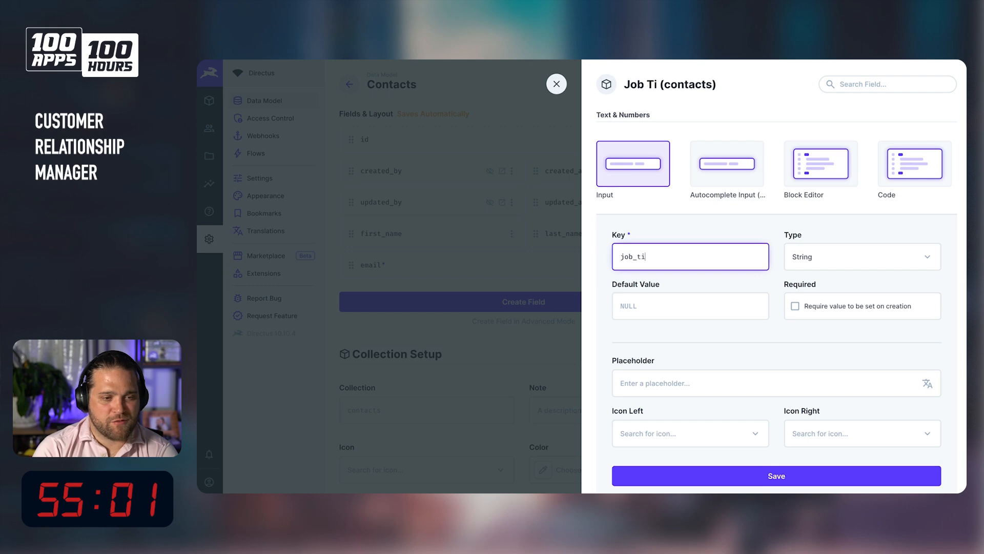
pyautogui.scroll(-1, 800, 253)
pyautogui.scroll(-1, 800, 253)
pyautogui.click(743, 395)
pyautogui.moveTo(393, 306); pyautogui.dragTo(365, 271)
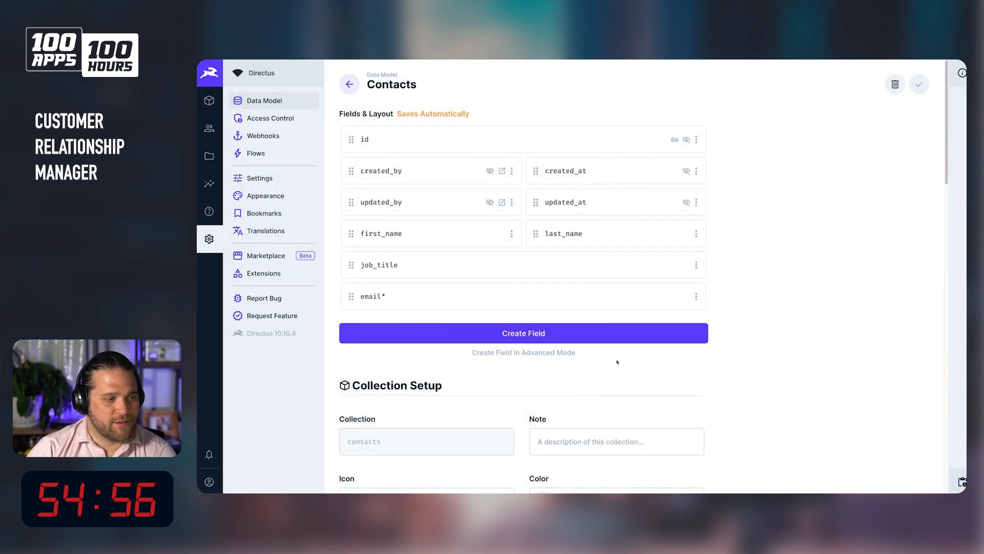
# Add a notes textarea field to the contacts collection.
pyautogui.click(582, 338)
pyautogui.click(654, 254)
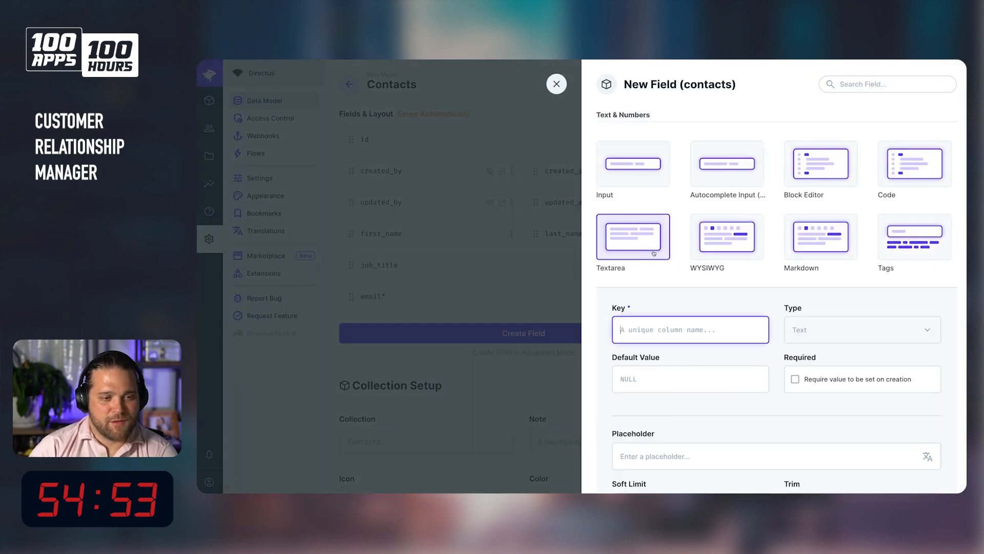
pyautogui.write('notes')
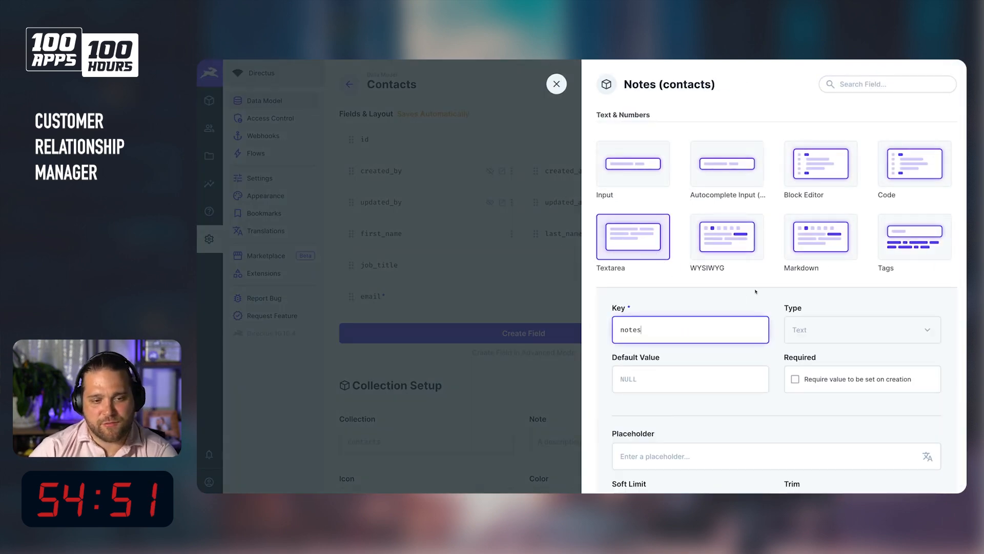
pyautogui.scroll(-1, 661, 231)
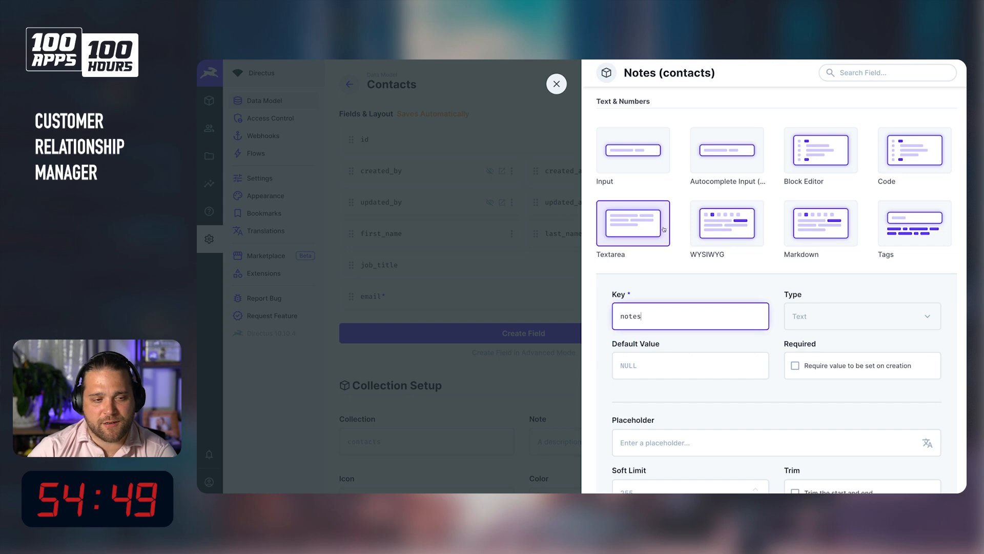
pyautogui.scroll(-2, 806, 341)
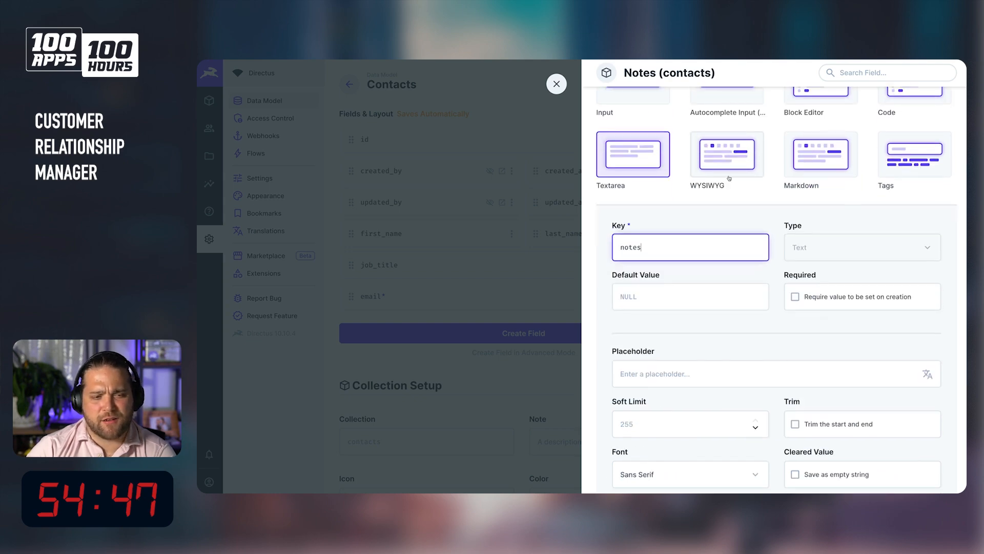
pyautogui.scroll(-5, 786, 360)
pyautogui.click(740, 339)
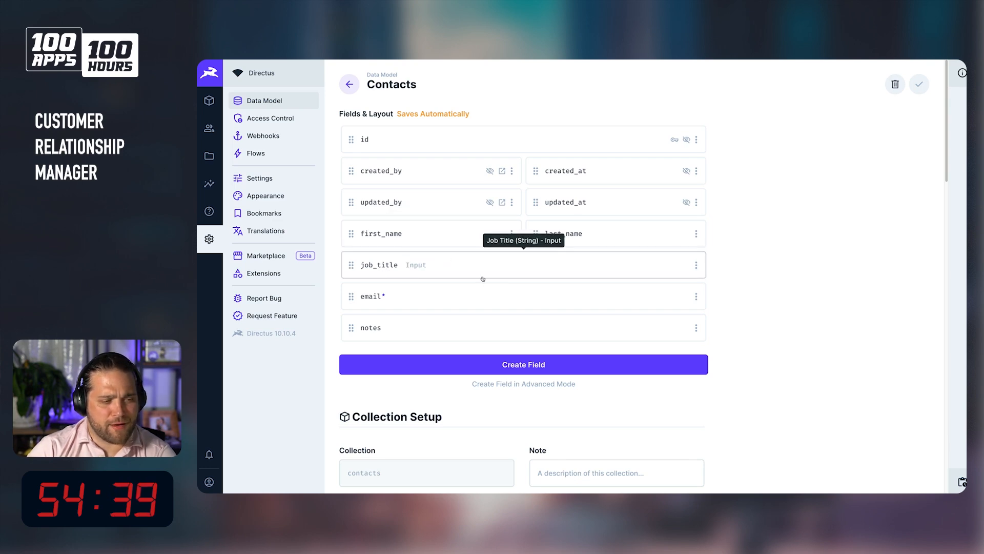
# Delete the job_title field from contacts.
pyautogui.click(696, 264)
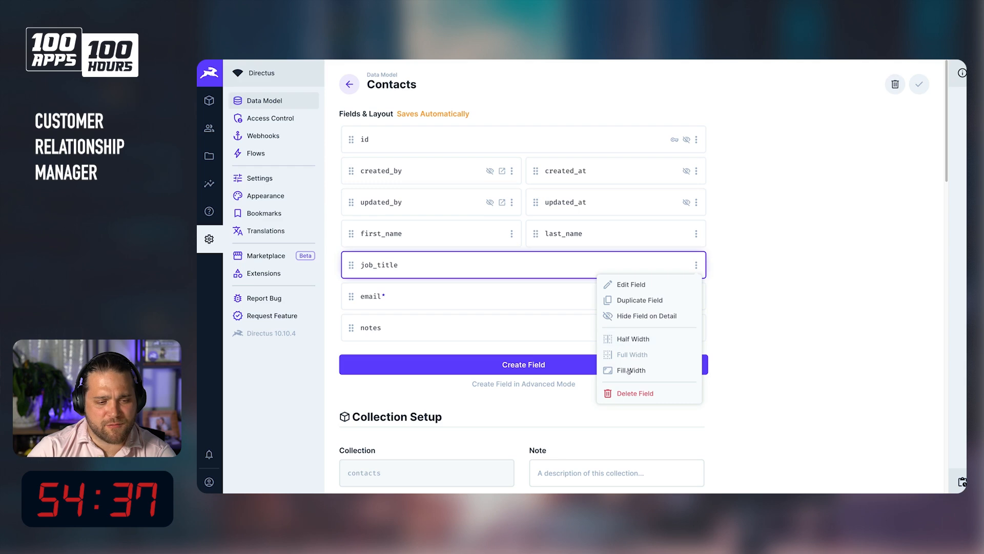
pyautogui.click(634, 393)
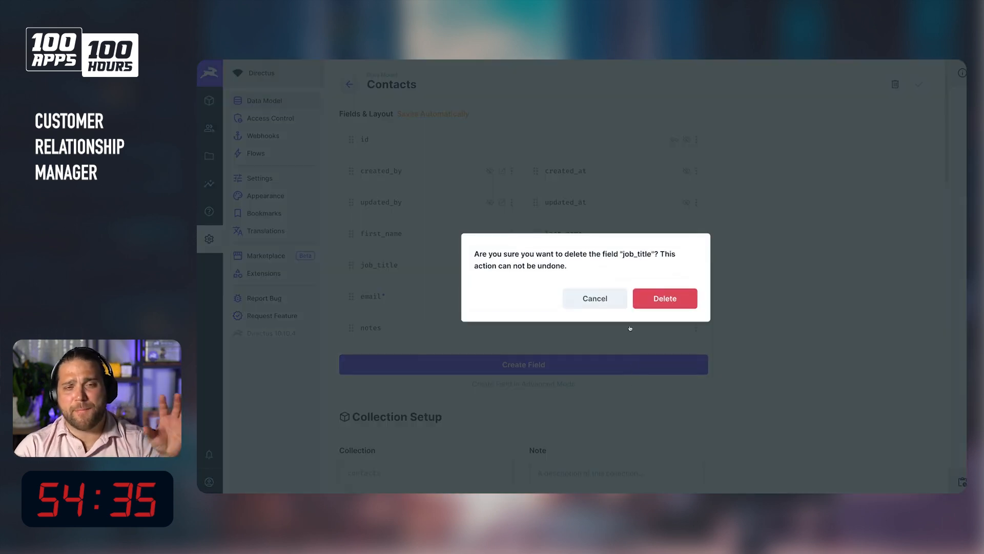
pyautogui.click(677, 299)
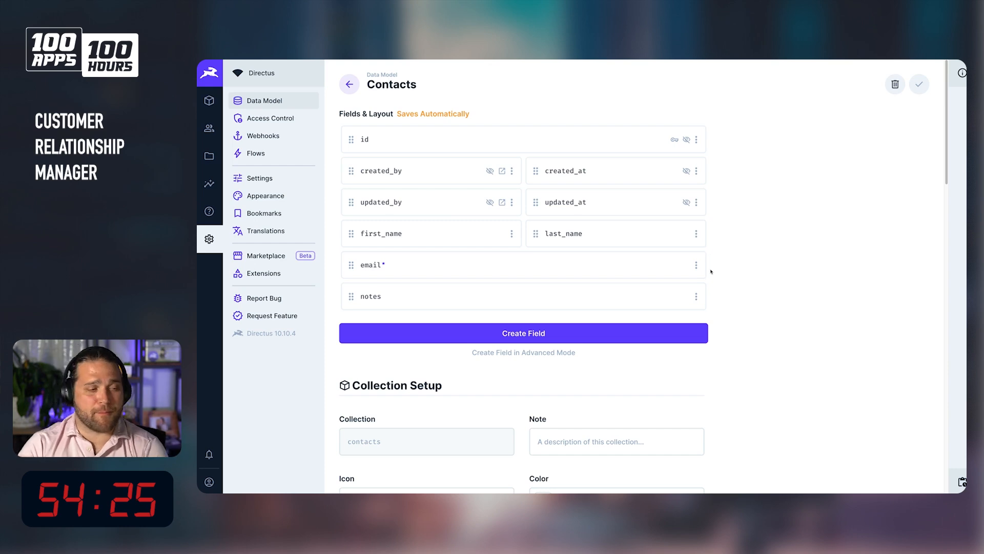
# Add a phone input field with a phone icon on the left and place it above notes.
pyautogui.click(473, 340)
pyautogui.click(666, 185)
pyautogui.write('phone_numb')
pyautogui.press('BackSpace')
pyautogui.press('BackSpace')
pyautogui.press('BackSpace')
pyautogui.press('BackSpace')
pyautogui.press('BackSpace')
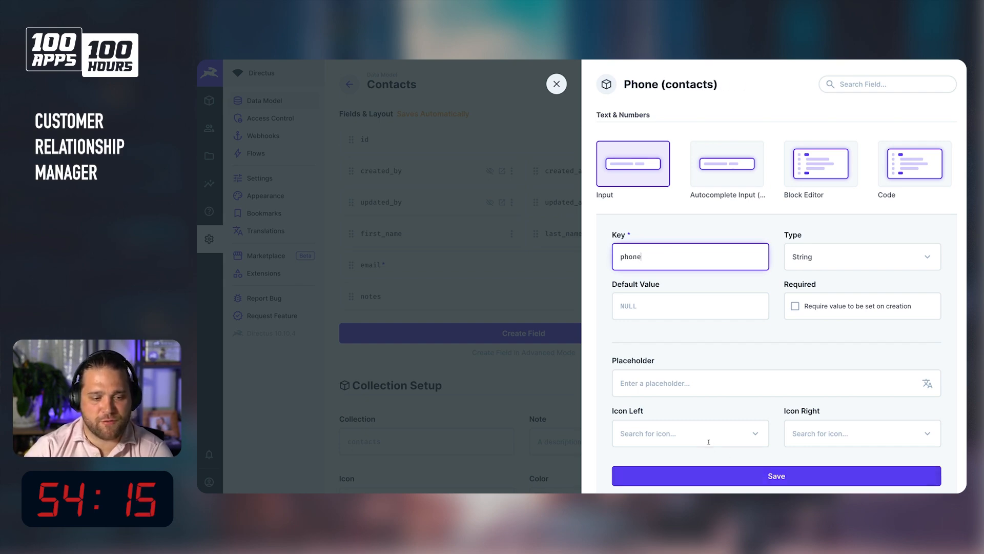
pyautogui.click(681, 433)
pyautogui.write('phone')
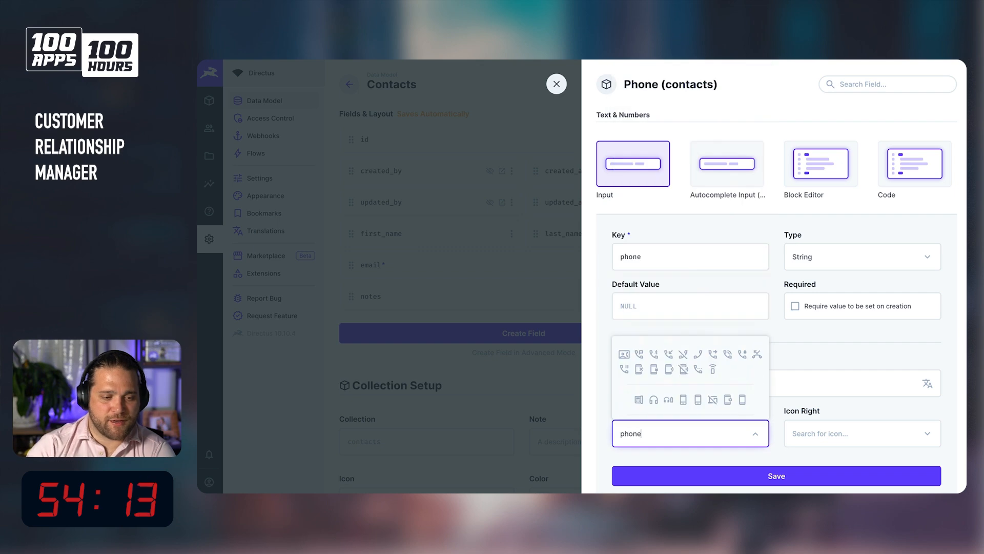
pyautogui.click(698, 354)
pyautogui.click(822, 476)
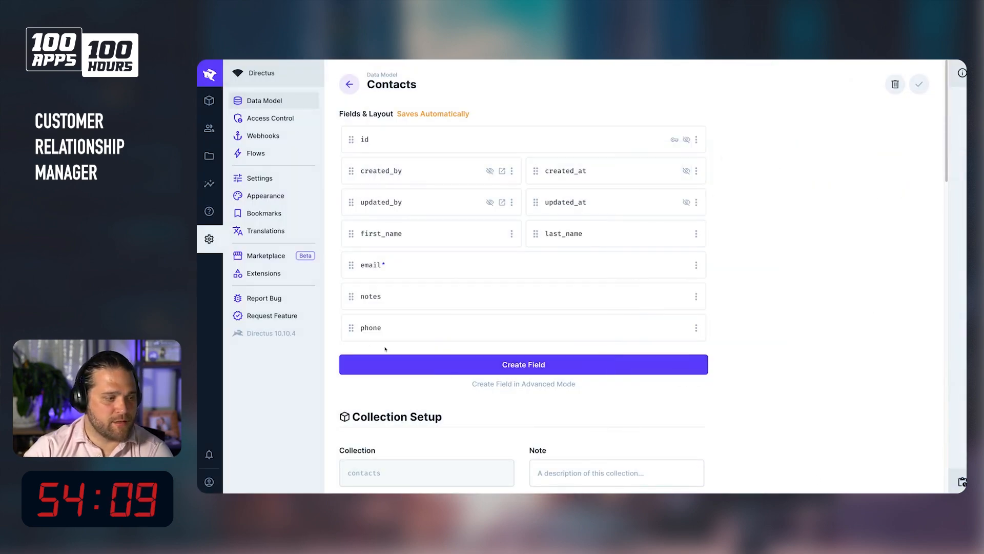
pyautogui.moveTo(350, 331); pyautogui.dragTo(350, 258)
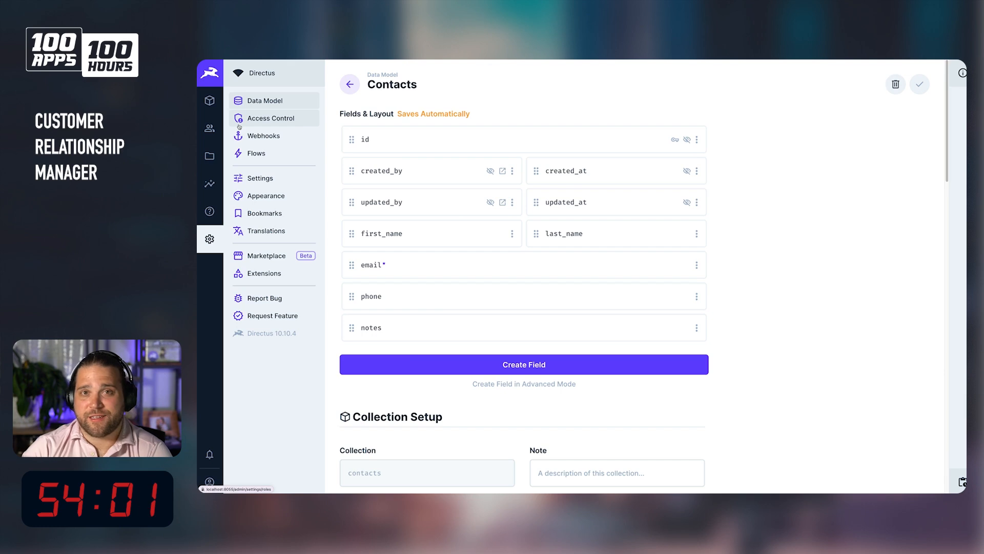
# Open the Contacts content, start a new item, and enter the contact's first and last name.
pyautogui.click(209, 100)
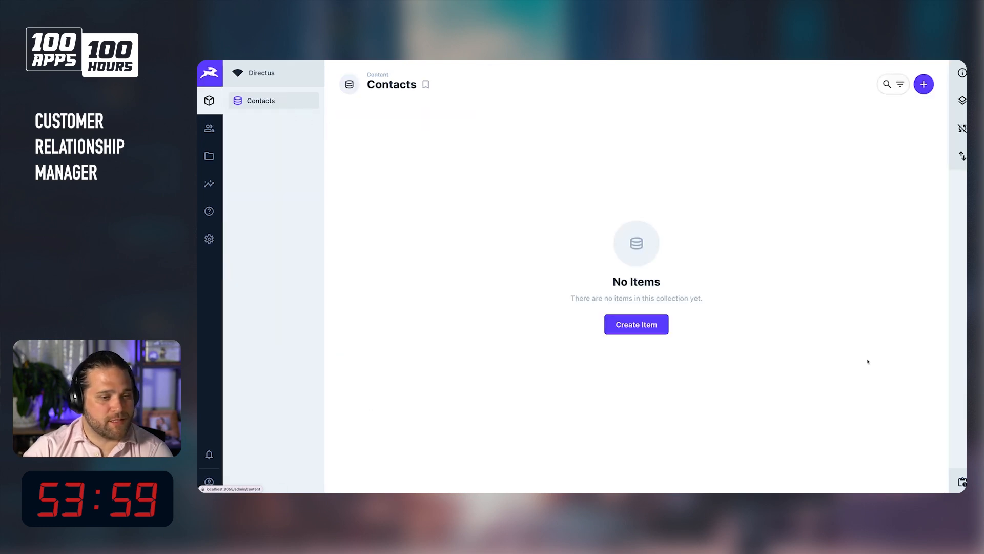
pyautogui.click(653, 333)
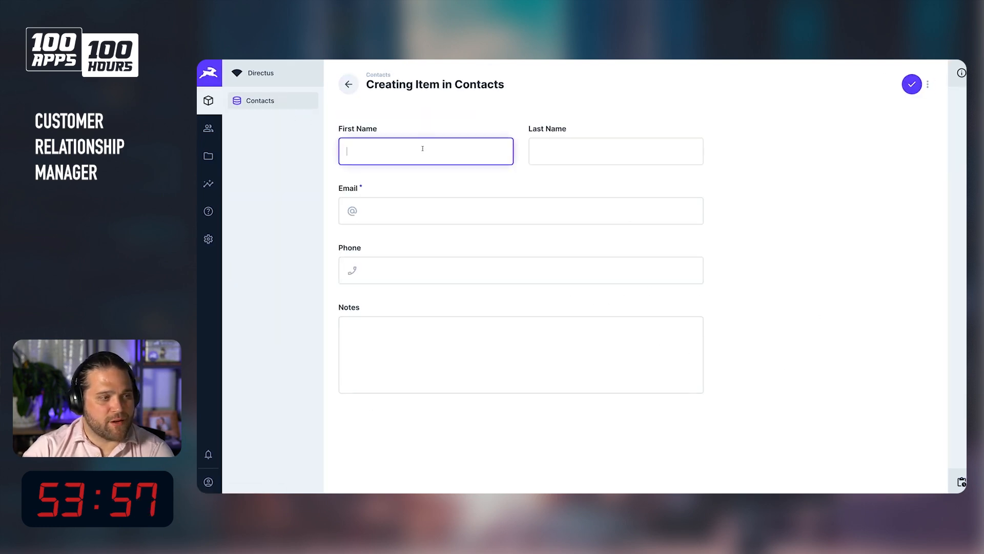
pyautogui.press('Tab')
pyautogui.click(404, 149)
pyautogui.press('BackSpace')
pyautogui.press('BackSpace')
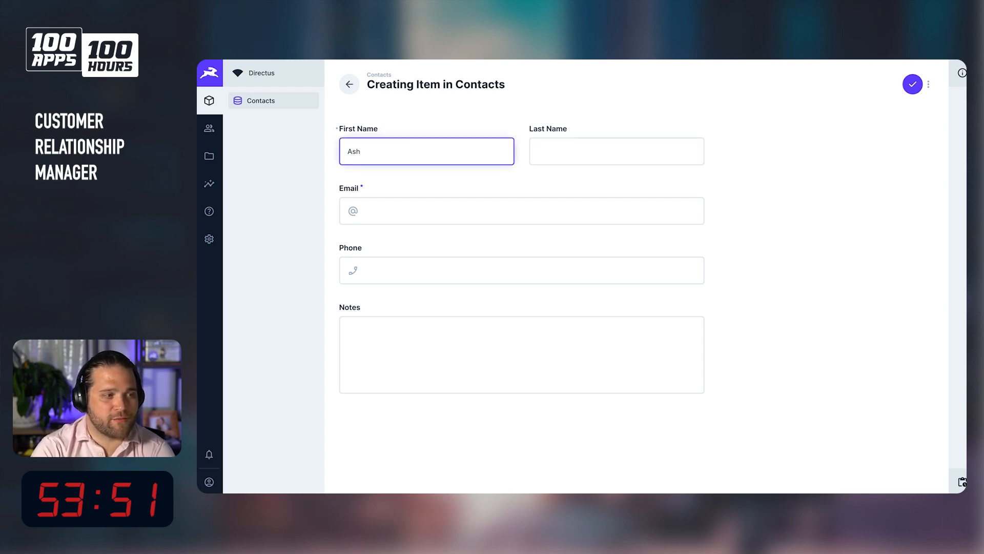
pyautogui.press('Tab')
pyautogui.press('Tab')
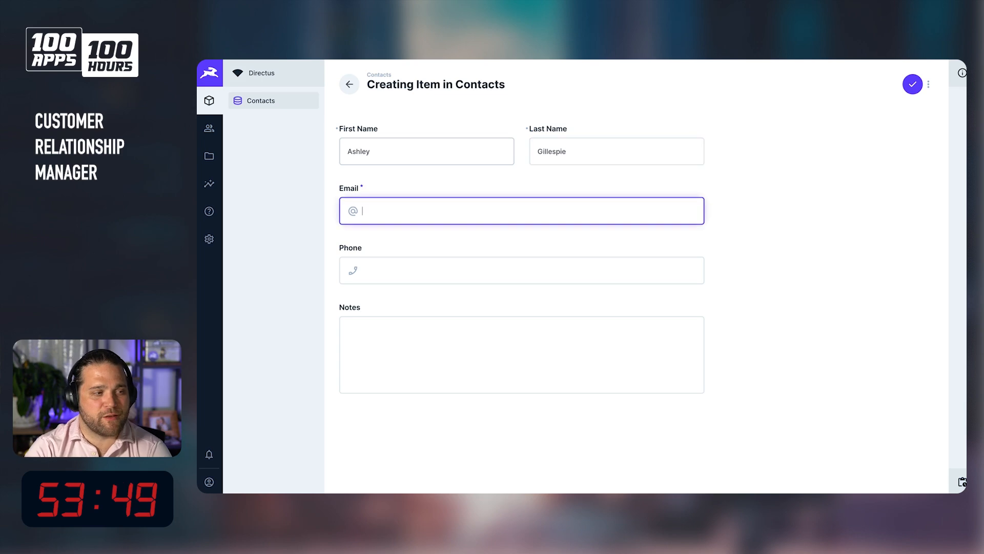
# Fill in the contact's e-mail and phone number, add the note "Here's some nice", and save the item.
pyautogui.write('ashel')
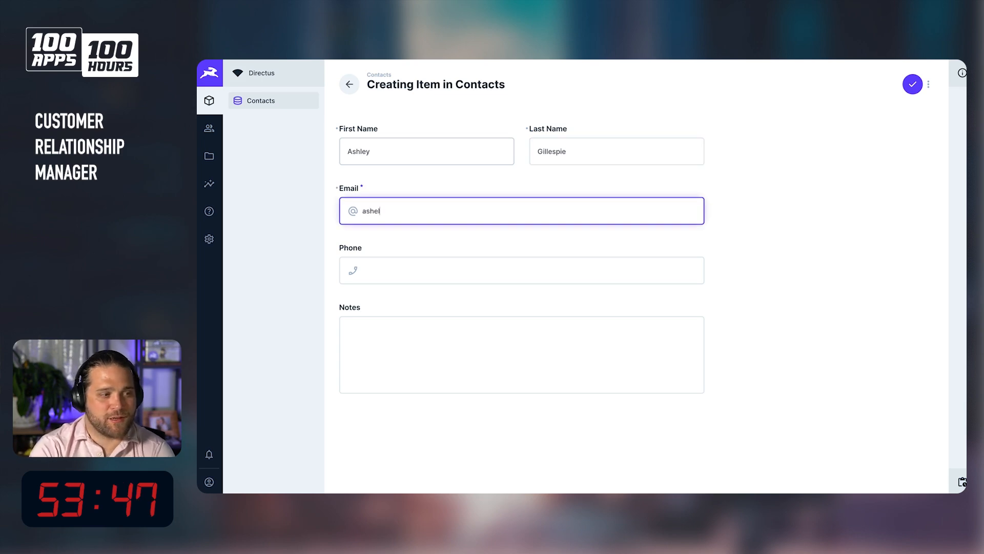
pyautogui.write('ley@example.com')
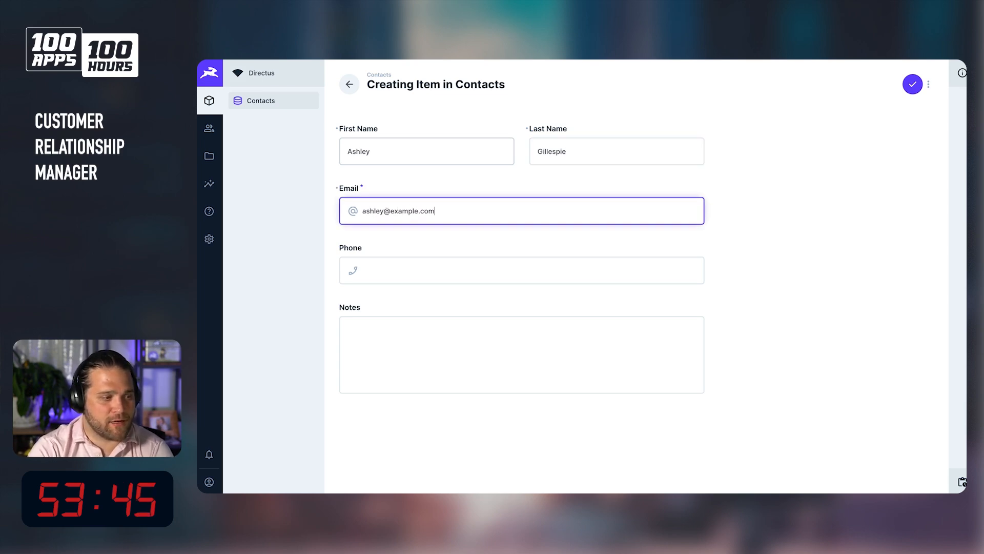
pyautogui.press('Tab')
pyautogui.write('555-555-55')
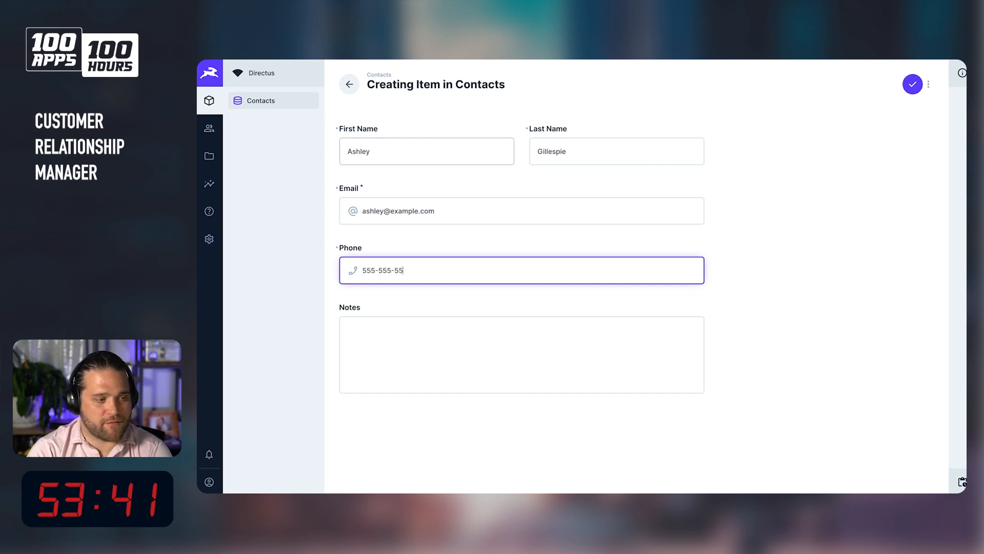
pyautogui.write('55-')
pyautogui.press('BackSpace')
pyautogui.write('Here')
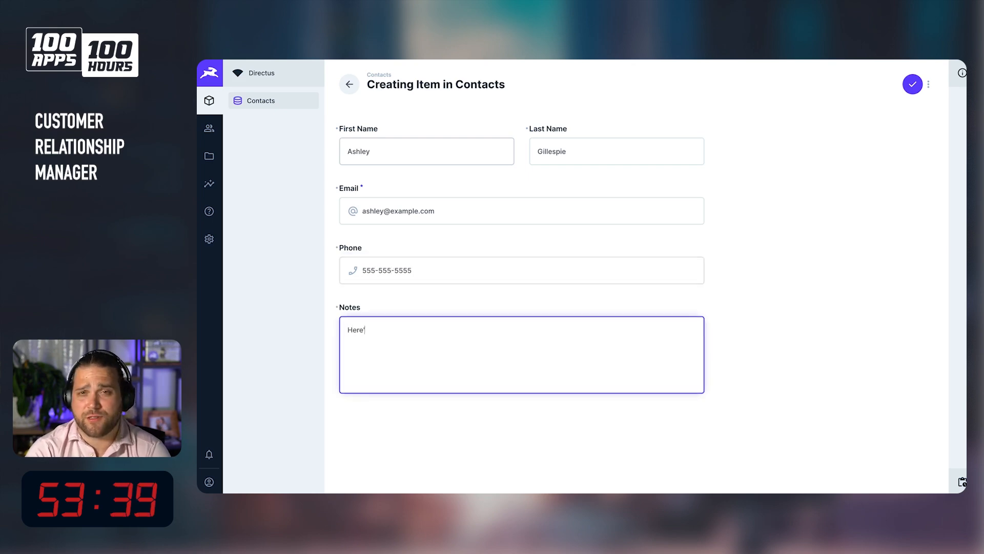
pyautogui.write("'s some nice")
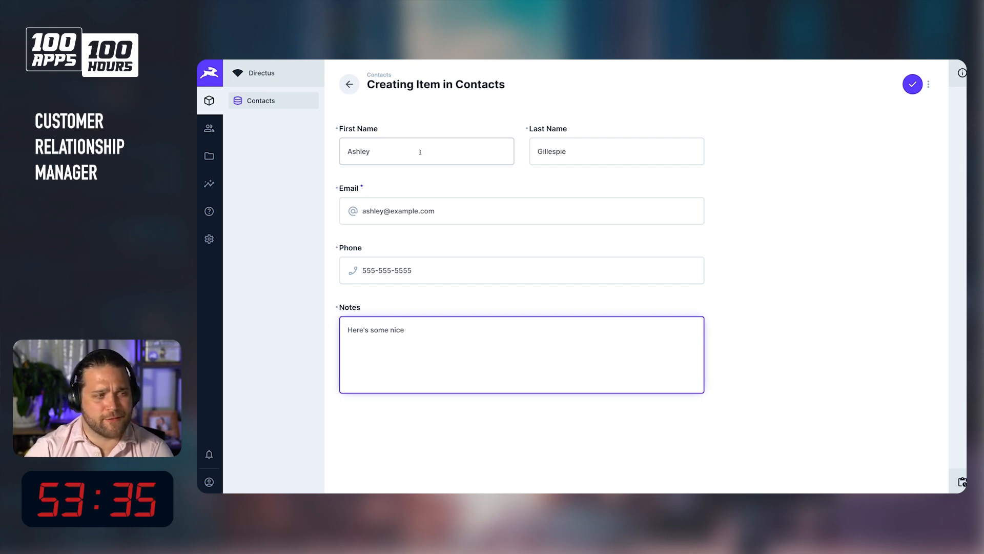
pyautogui.click(912, 84)
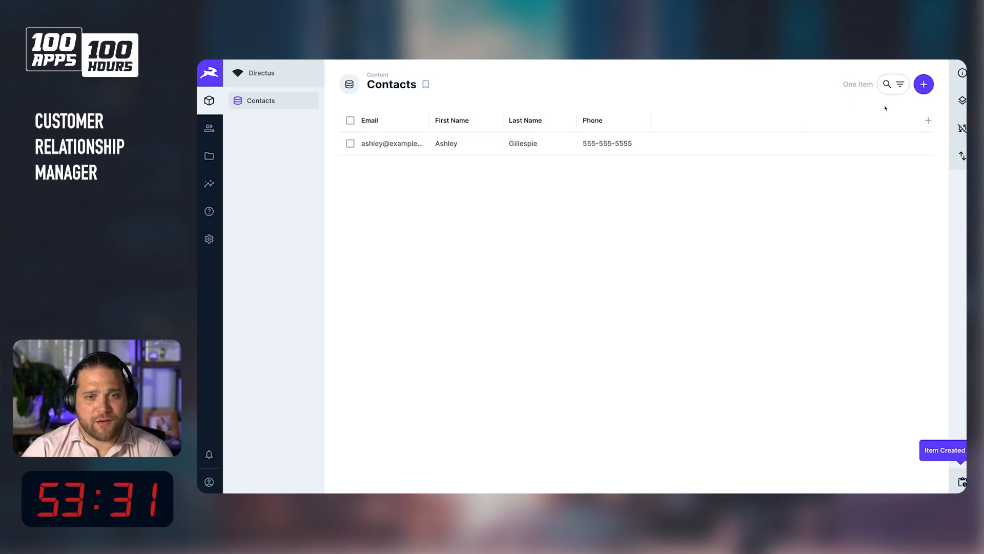
# Create a new collection named organizations with a Generated UUID primary key.
pyautogui.click(959, 128)
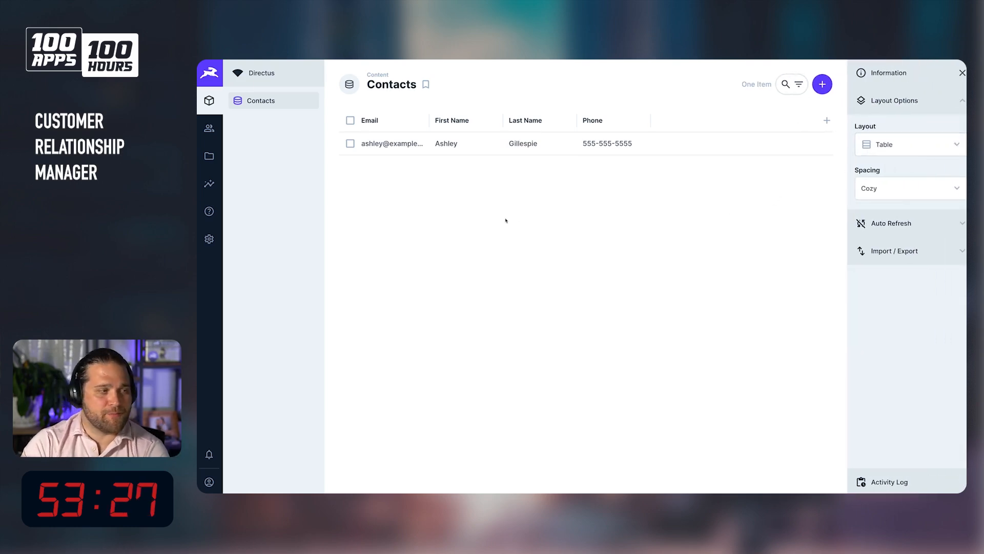
pyautogui.click(209, 239)
pyautogui.click(822, 84)
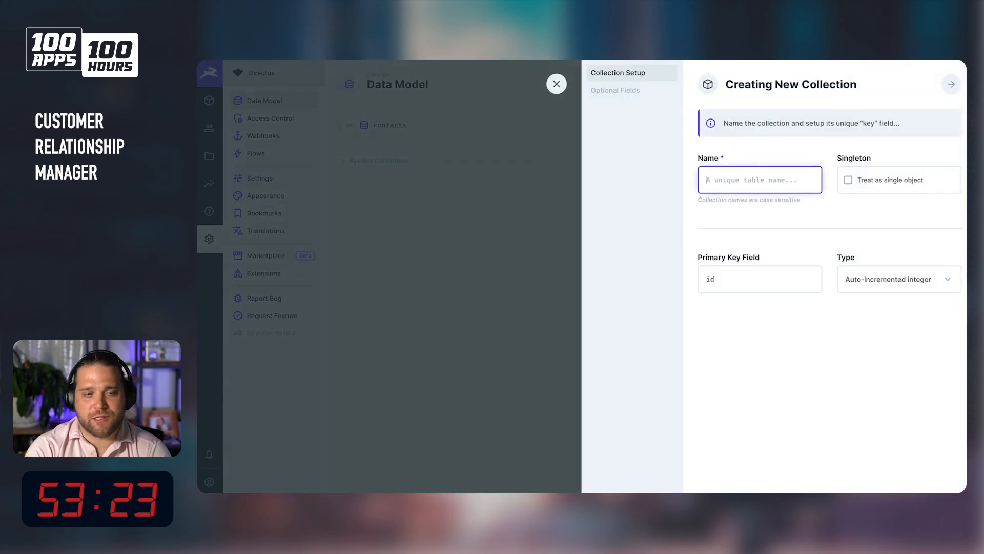
pyautogui.write('organziation')
pyautogui.press('BackSpace')
pyautogui.press('BackSpace')
pyautogui.press('BackSpace')
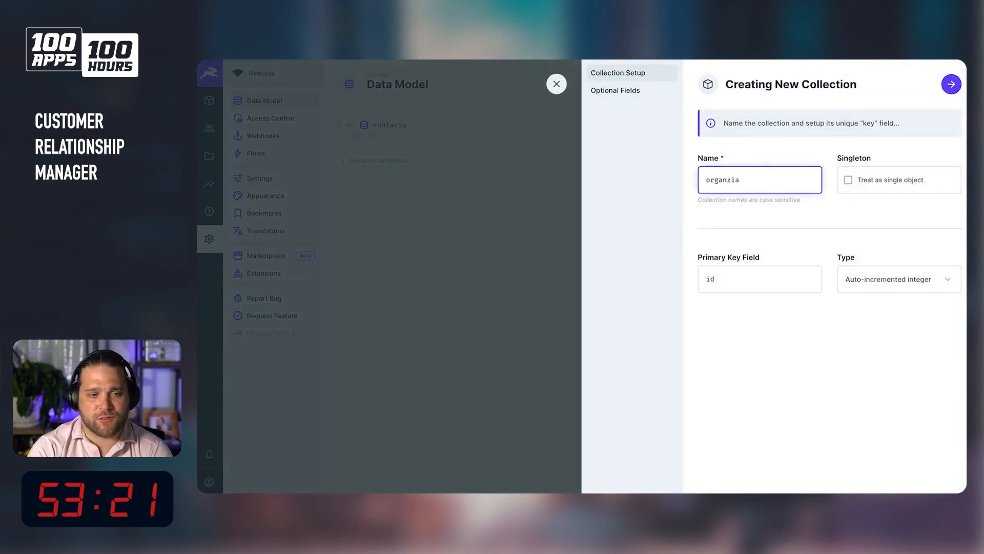
pyautogui.write('izations')
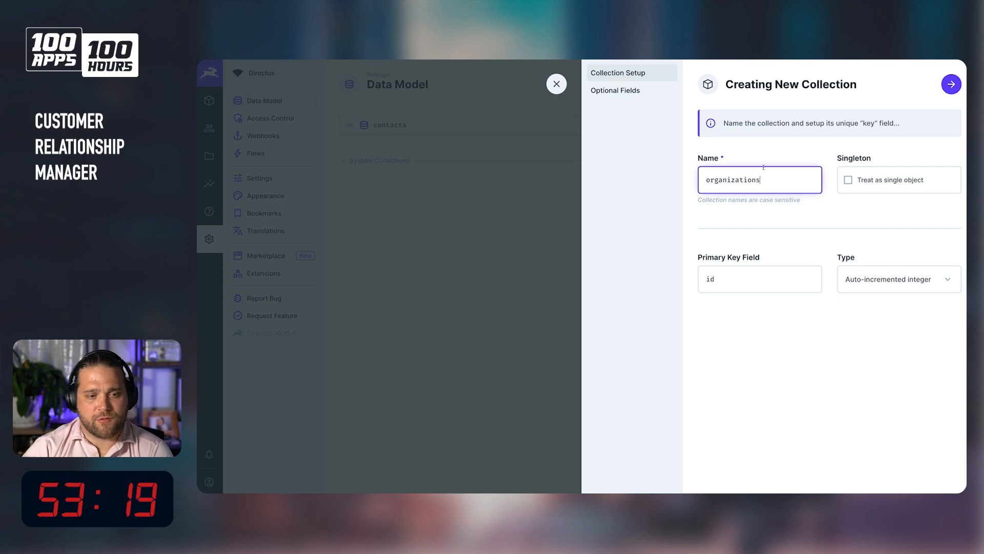
pyautogui.click(905, 286)
pyautogui.click(872, 334)
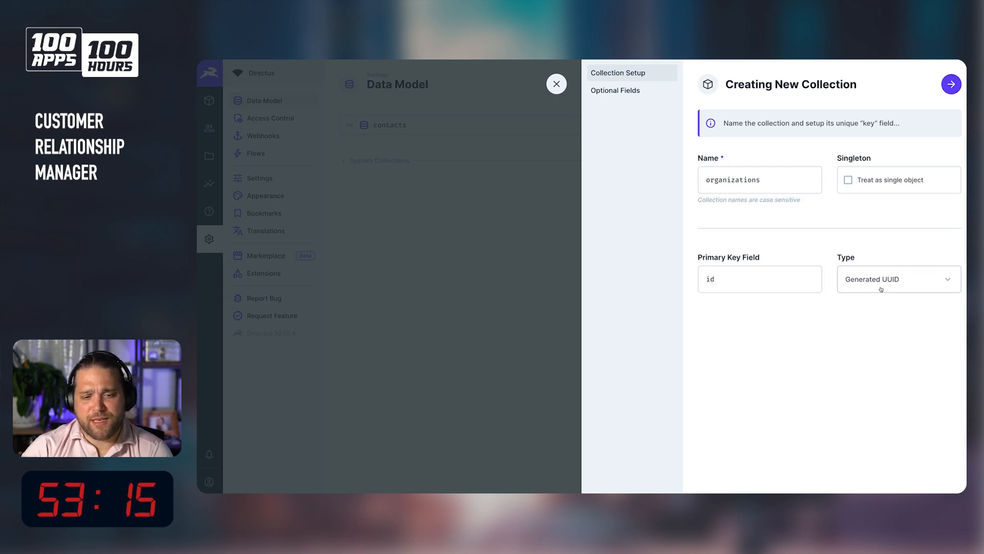
# Enable the Created On and Created By optional fields, renaming them created_at and created_by.
pyautogui.press('Return')
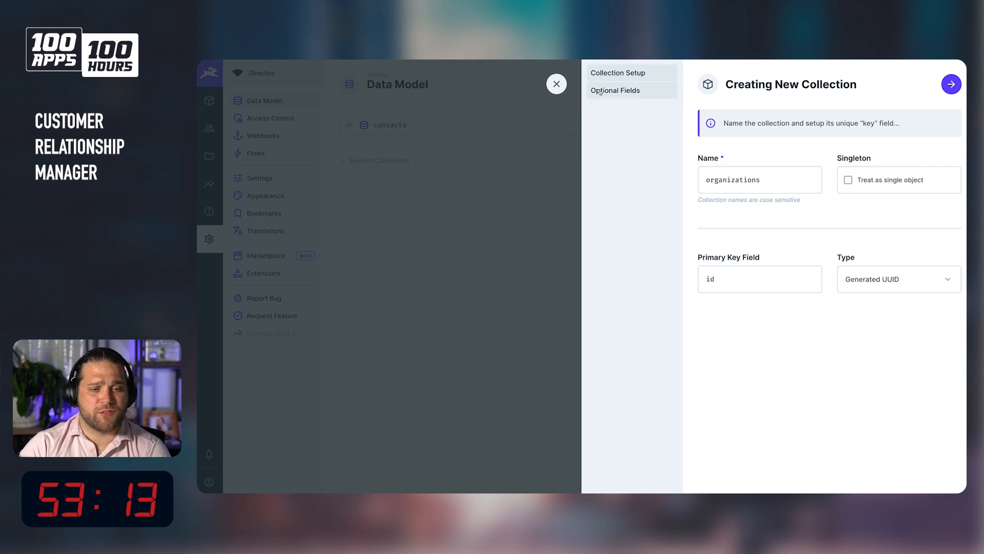
pyautogui.click(773, 241)
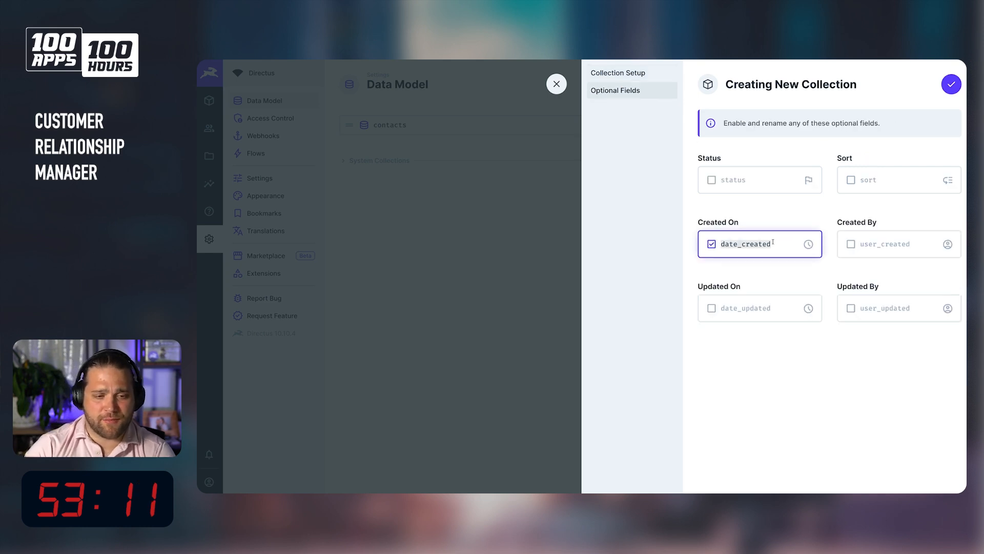
pyautogui.write('created_on')
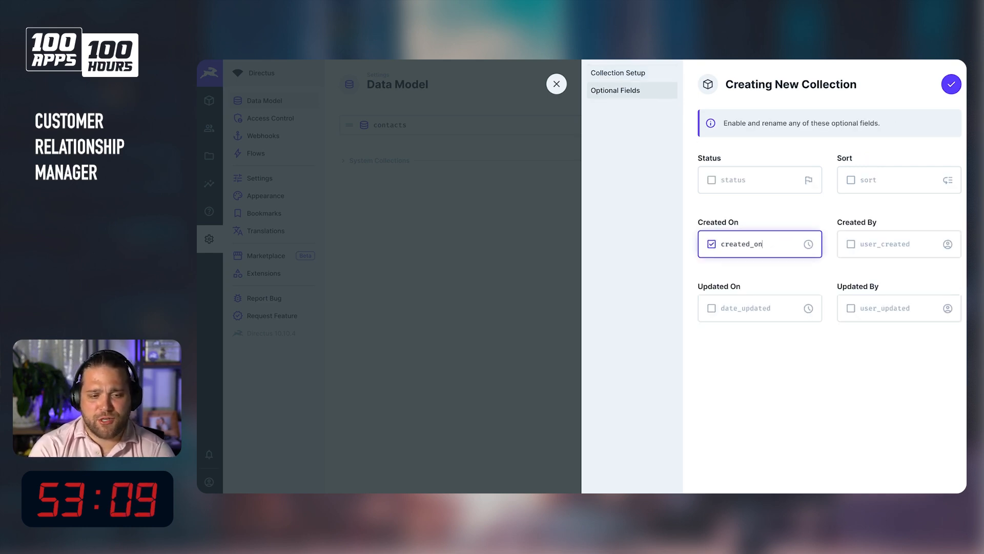
pyautogui.press('BackSpace')
pyautogui.press('BackSpace')
pyautogui.write('by')
pyautogui.press('BackSpace')
pyautogui.write('at')
pyautogui.press('Tab')
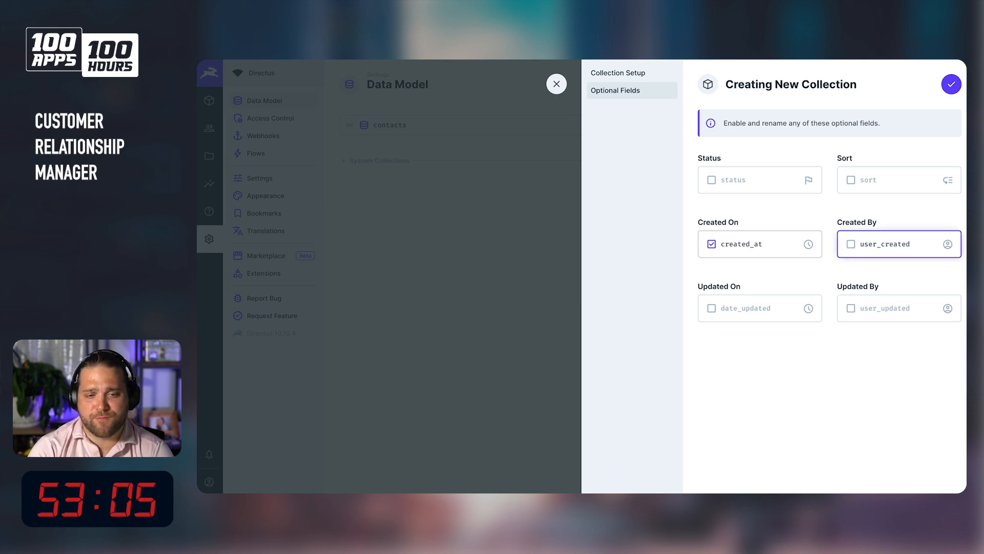
pyautogui.click(906, 246)
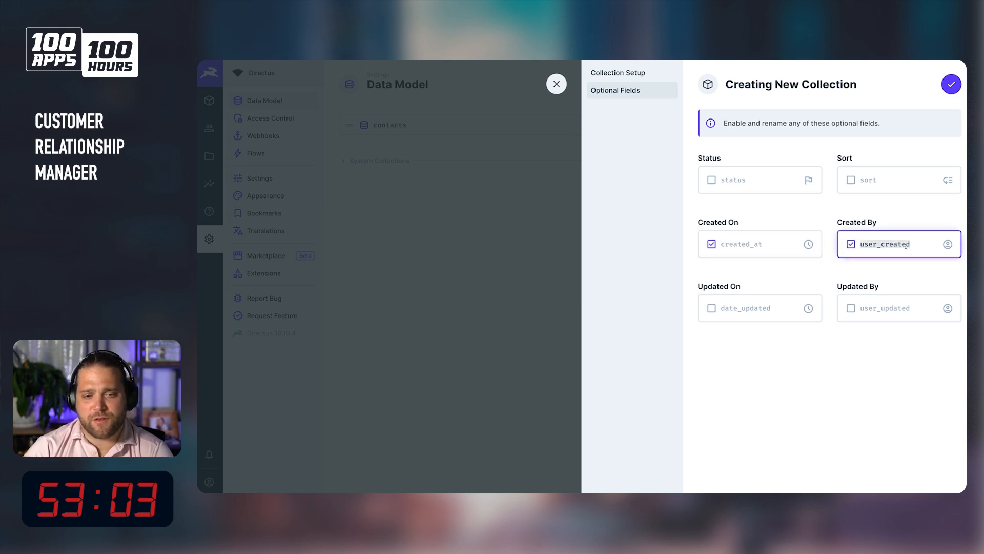
pyautogui.write('created_by')
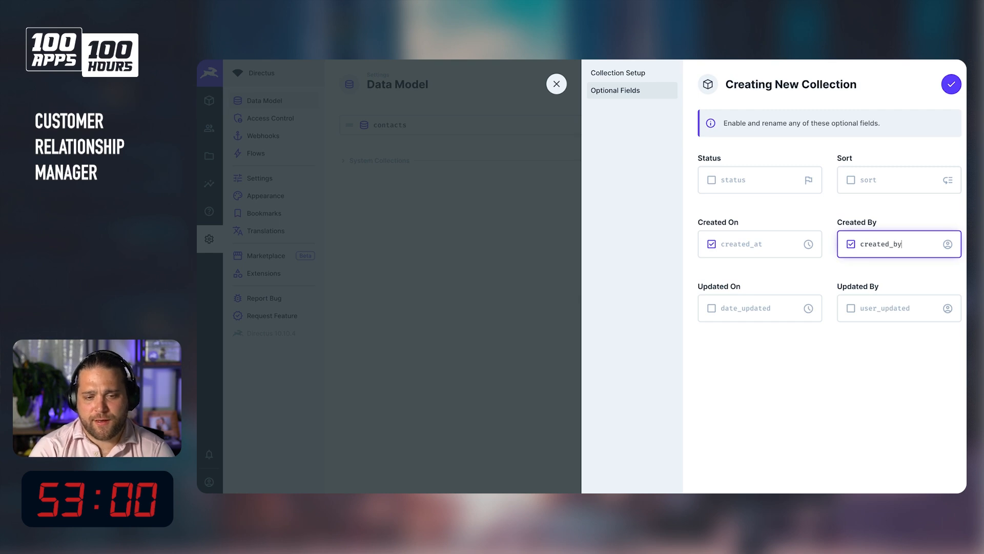
pyautogui.press('Tab')
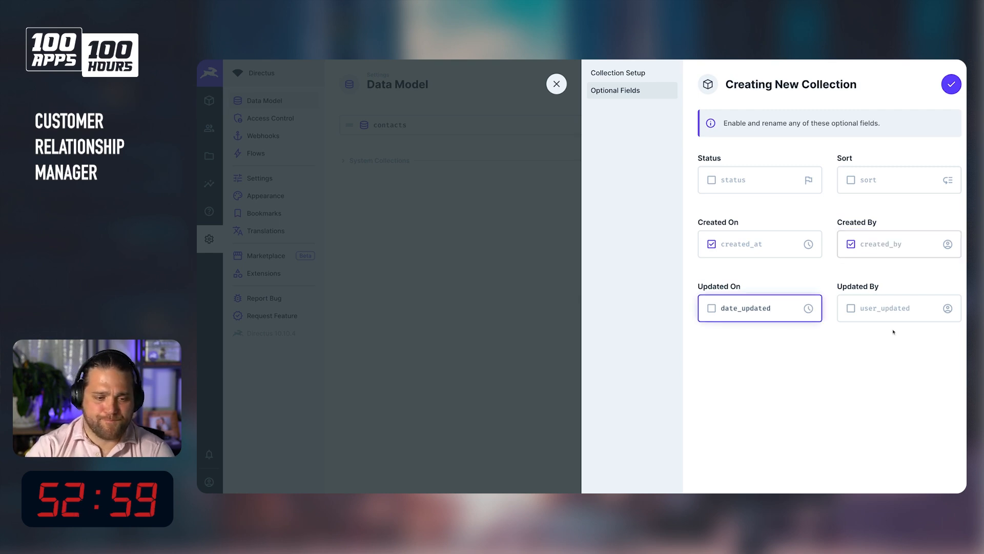
# Enable the Updated On and Updated By fields as updated_at and updated_by, and finish creating the collection.
pyautogui.click(704, 305)
pyautogui.doubleClick(731, 308)
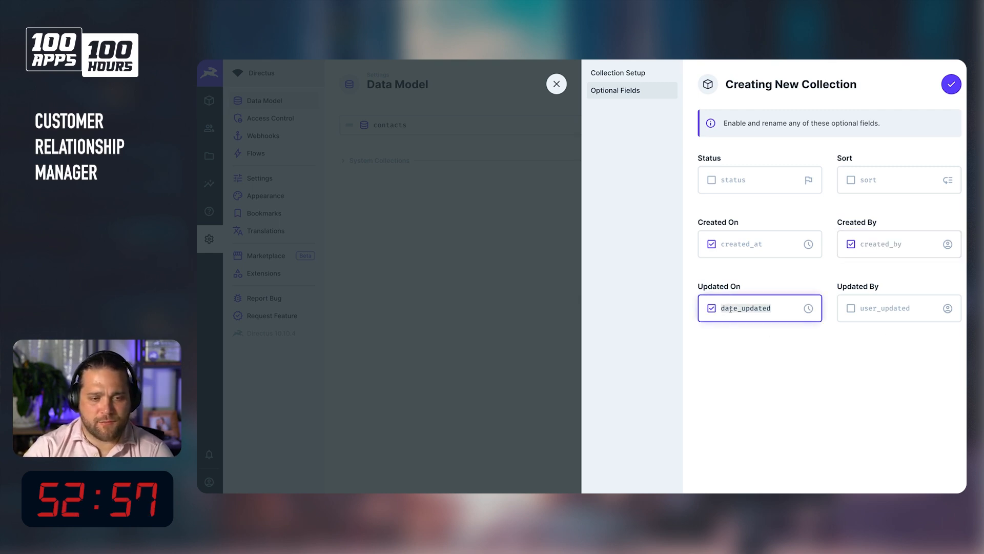
pyautogui.write('c')
pyautogui.write('udpat')
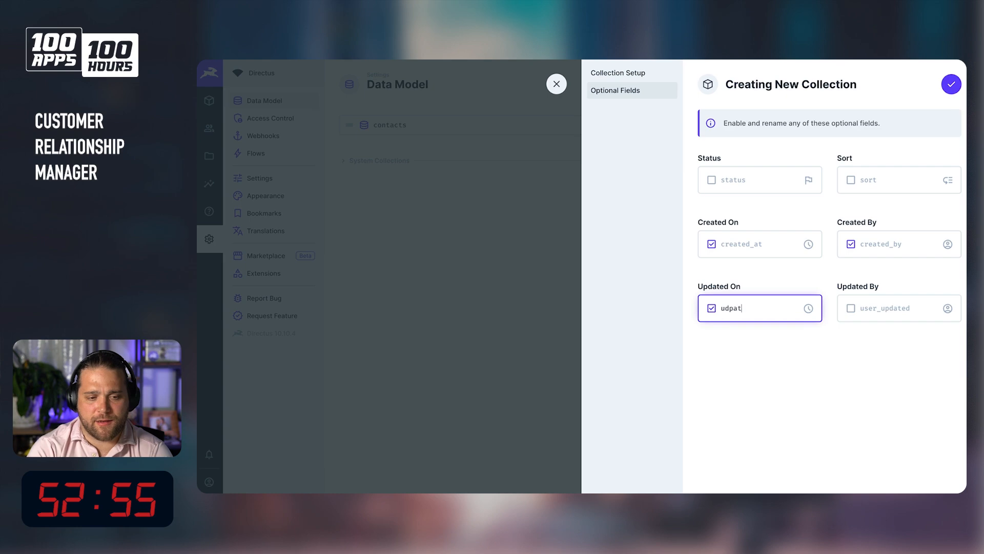
pyautogui.press('BackSpace')
pyautogui.write('p')
pyautogui.write('pdated_at')
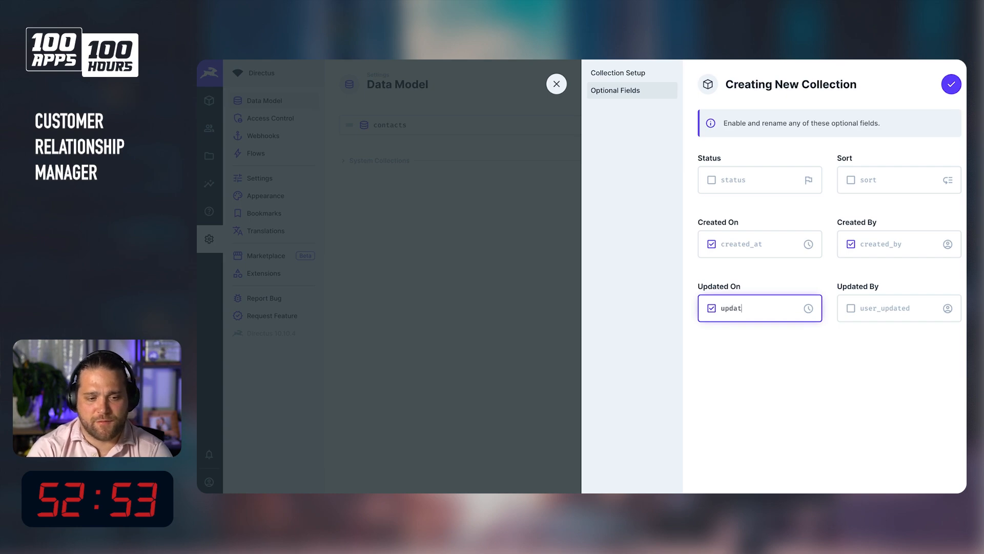
pyautogui.press('Tab')
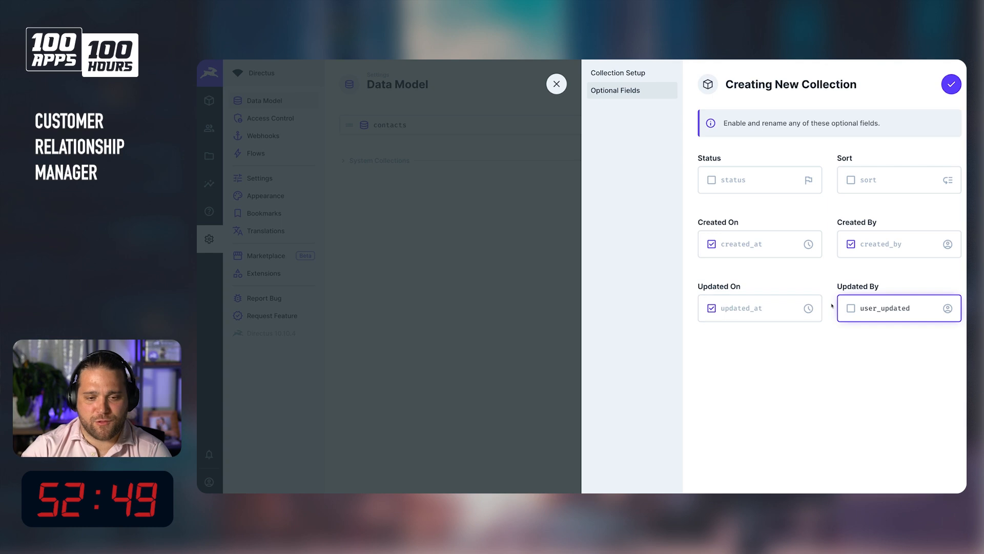
pyautogui.click(851, 308)
pyautogui.doubleClick(877, 310)
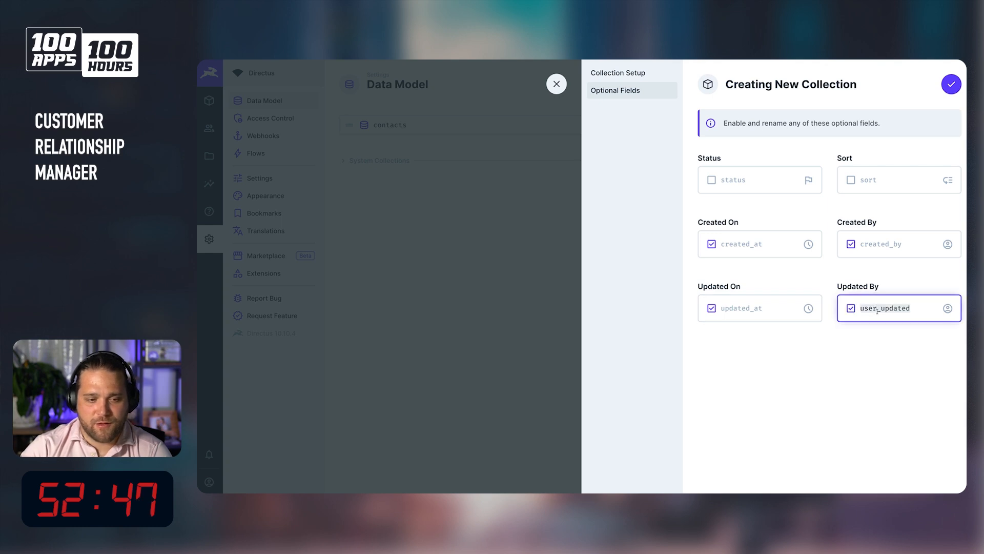
pyautogui.write('updated_by')
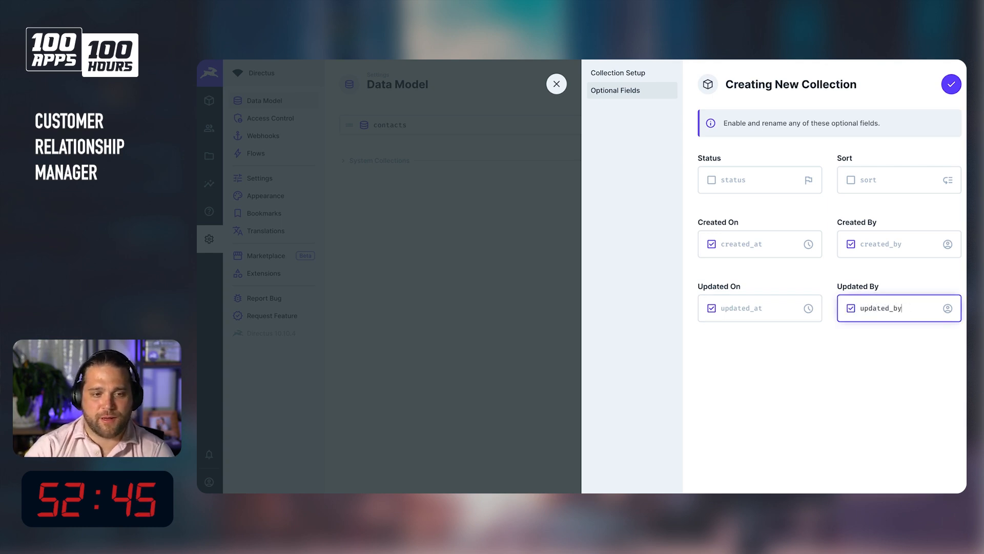
pyautogui.click(948, 84)
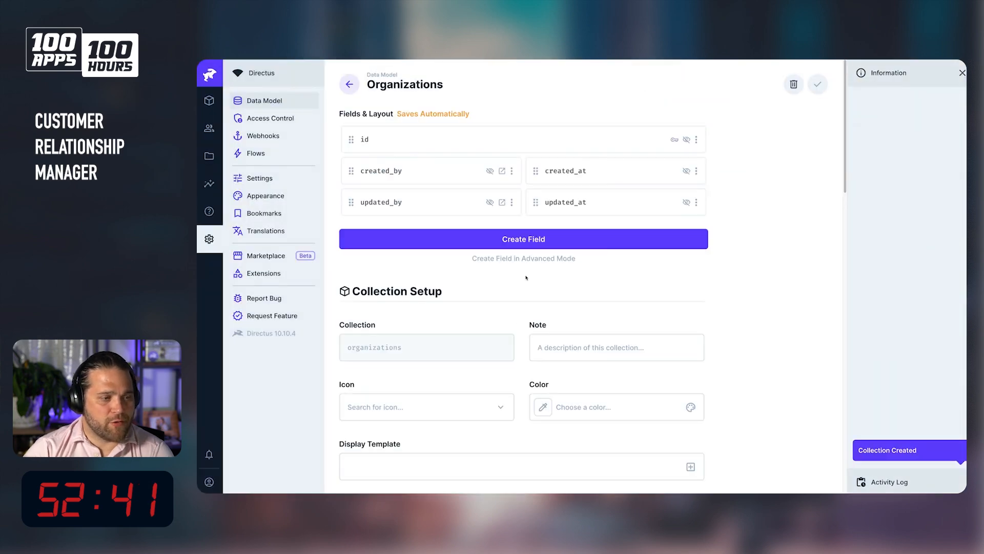
# Add an input field with the key name to organizations.
pyautogui.click(523, 239)
pyautogui.click(605, 171)
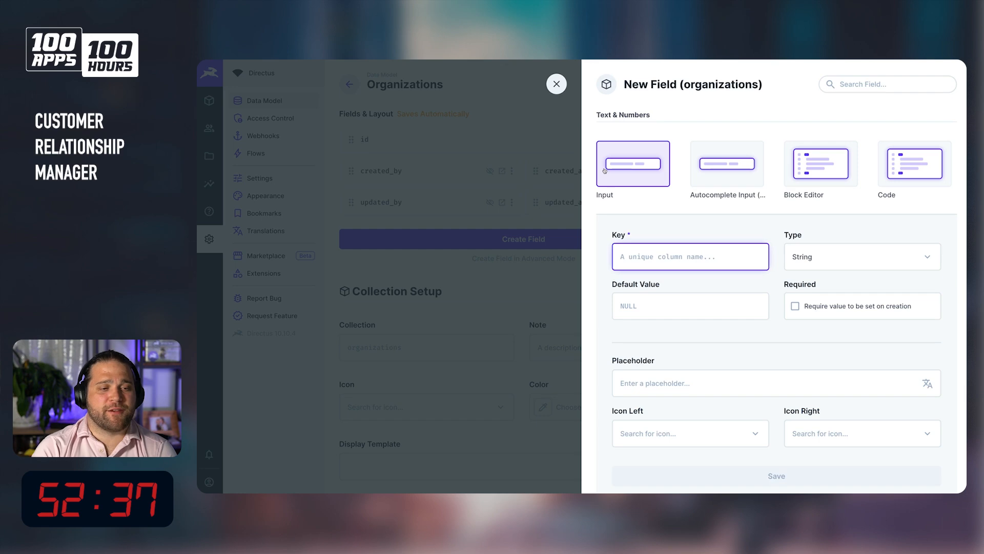
pyautogui.write('name')
pyautogui.click(783, 475)
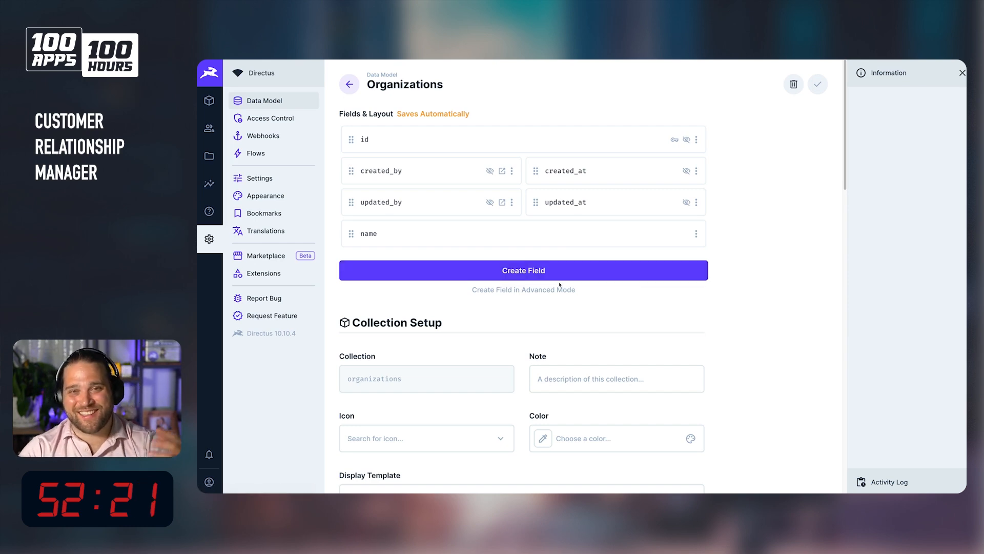
# Add an input field with the key country.
pyautogui.click(513, 270)
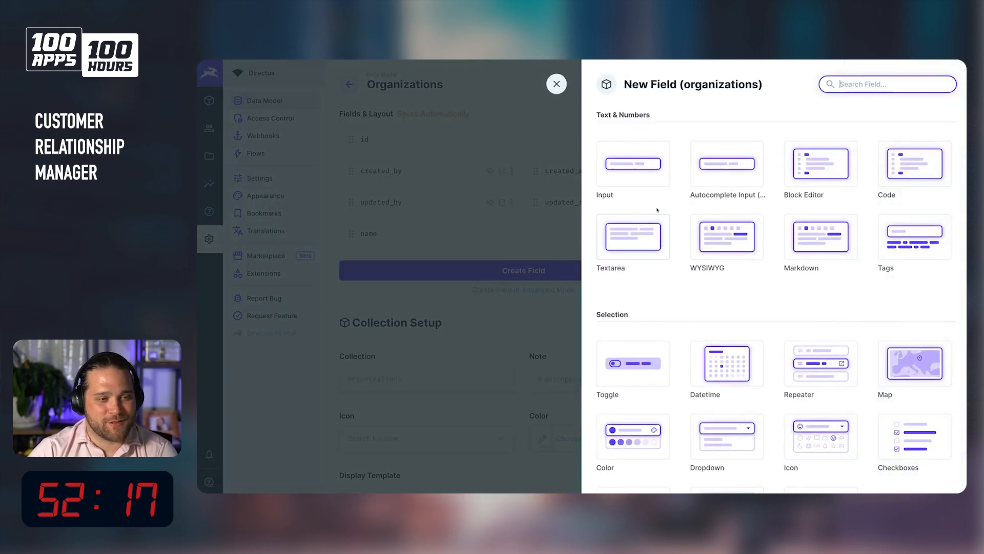
pyautogui.click(656, 185)
pyautogui.write('co')
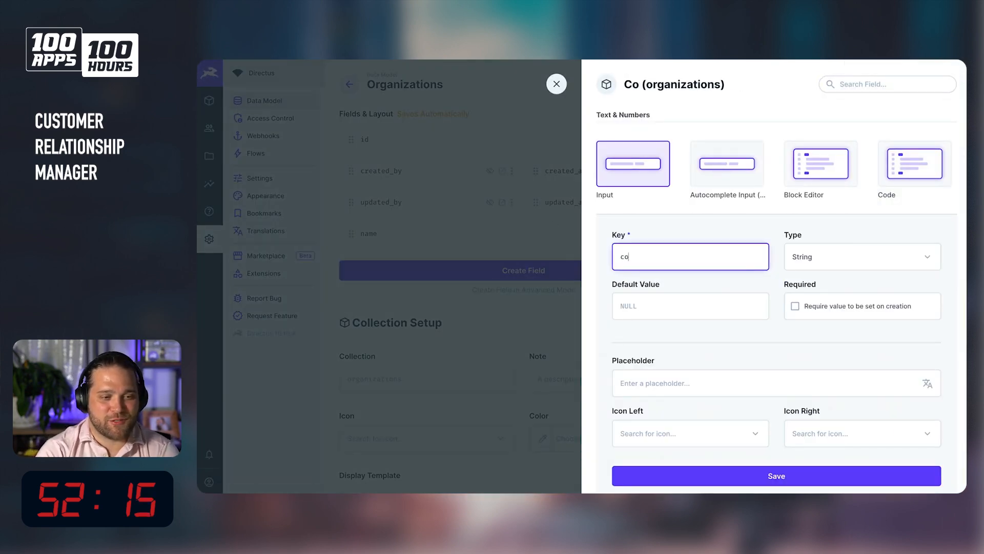
pyautogui.write('untry')
pyautogui.click(813, 479)
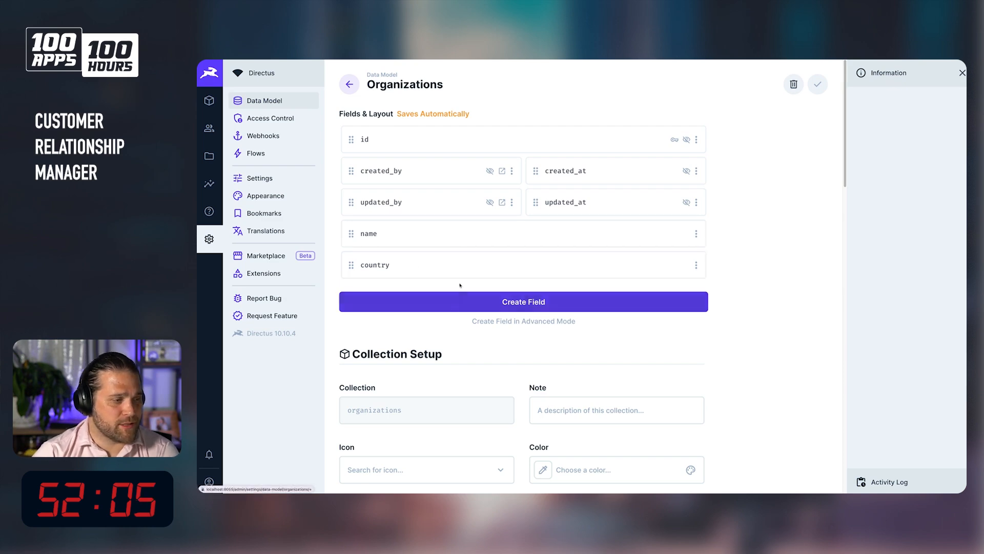
# Add an input field with the key website.
pyautogui.click(477, 305)
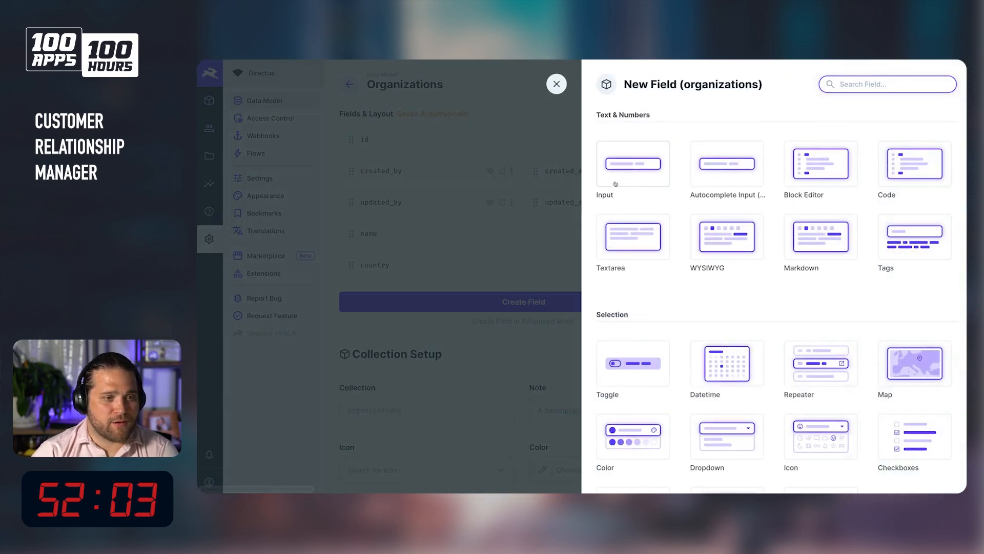
pyautogui.click(615, 184)
pyautogui.write('website')
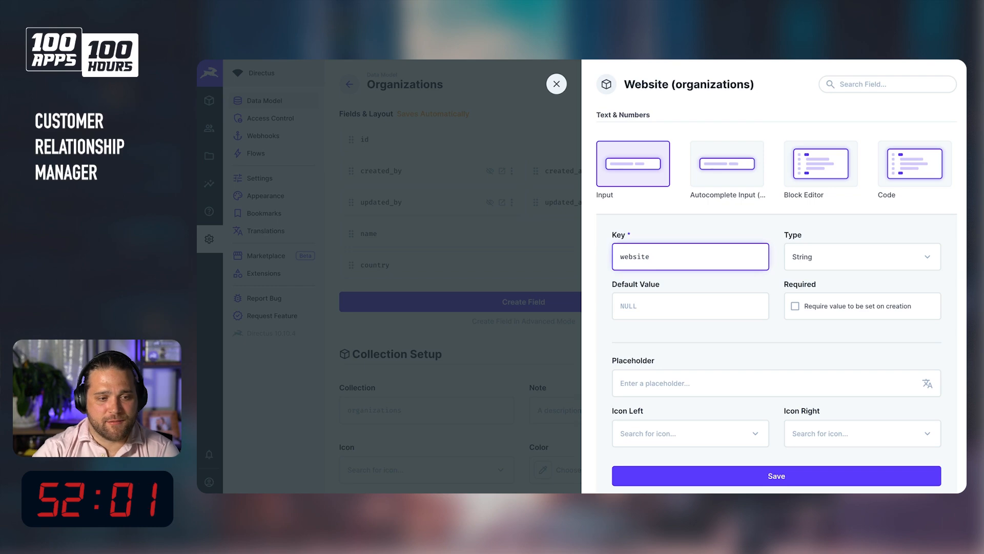
pyautogui.scroll(-3, 877, 319)
pyautogui.click(776, 301)
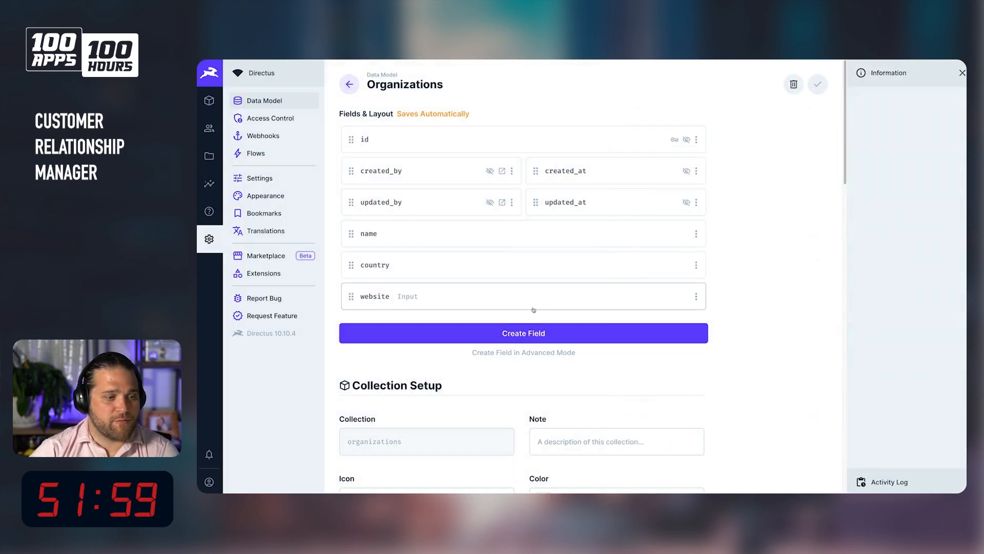
# Add an Image field with the key logo.
pyautogui.click(516, 335)
pyautogui.scroll(-5, 708, 248)
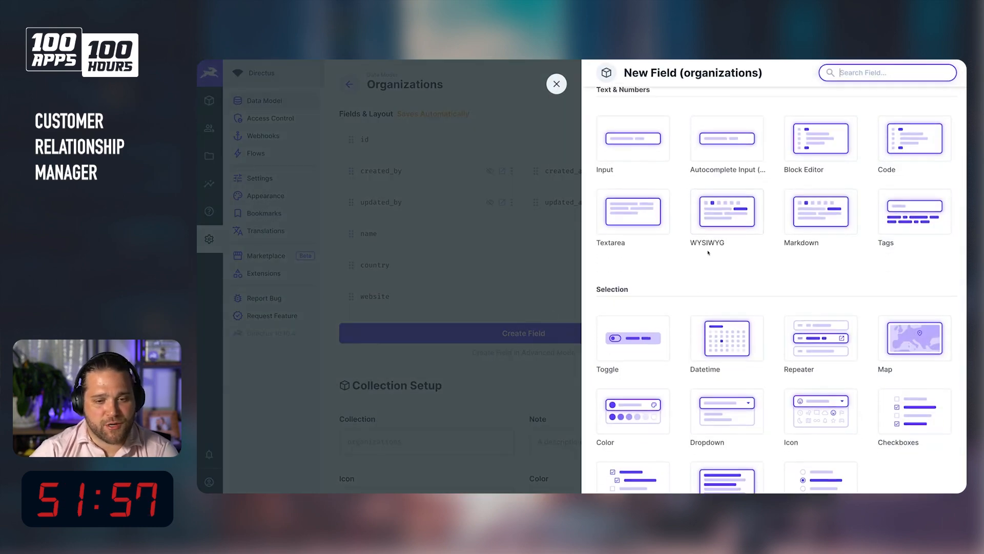
pyautogui.scroll(-3, 708, 252)
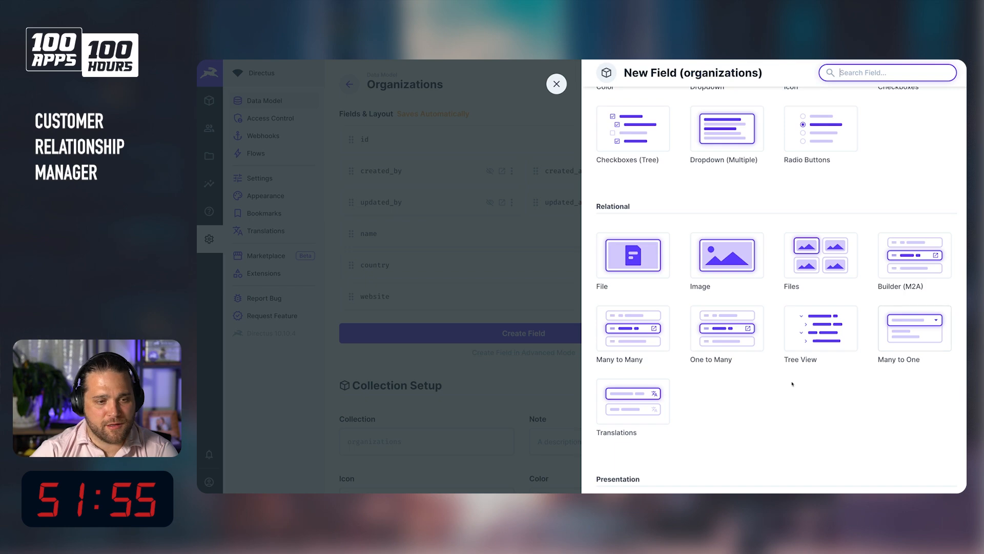
pyautogui.click(716, 258)
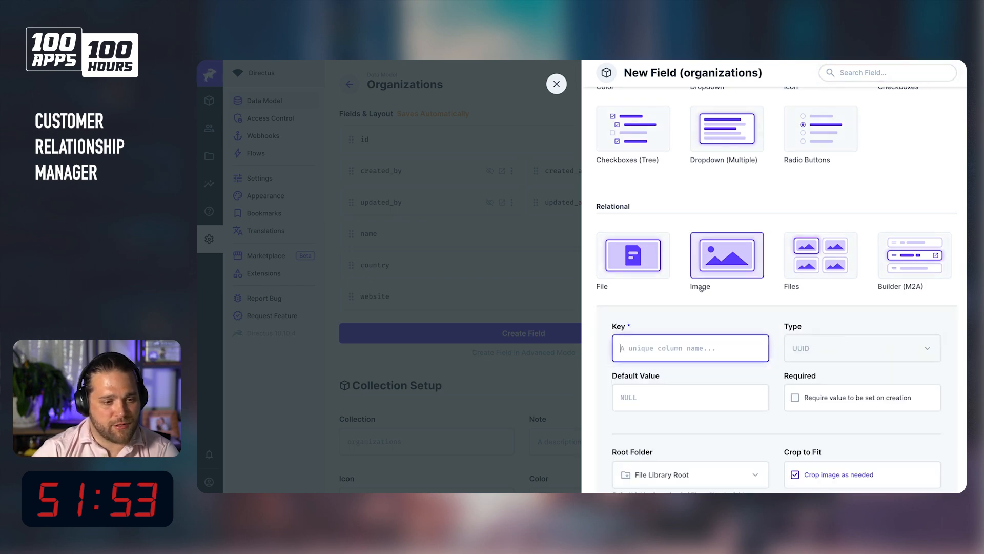
pyautogui.write('logo')
pyautogui.scroll(-2, 702, 289)
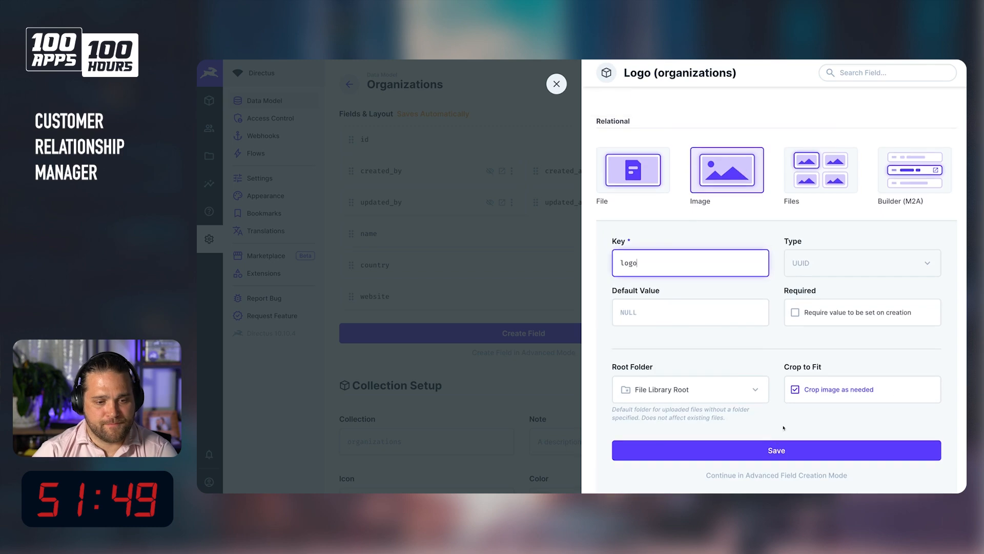
pyautogui.click(780, 451)
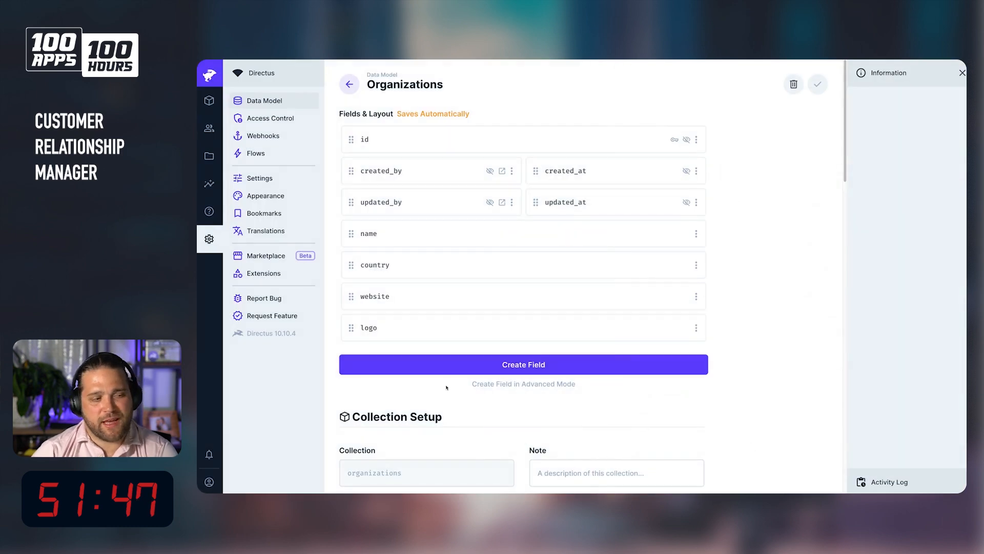
# Add a Textarea field with the key notes to the organizations collection.
pyautogui.scroll(-5, 503, 371)
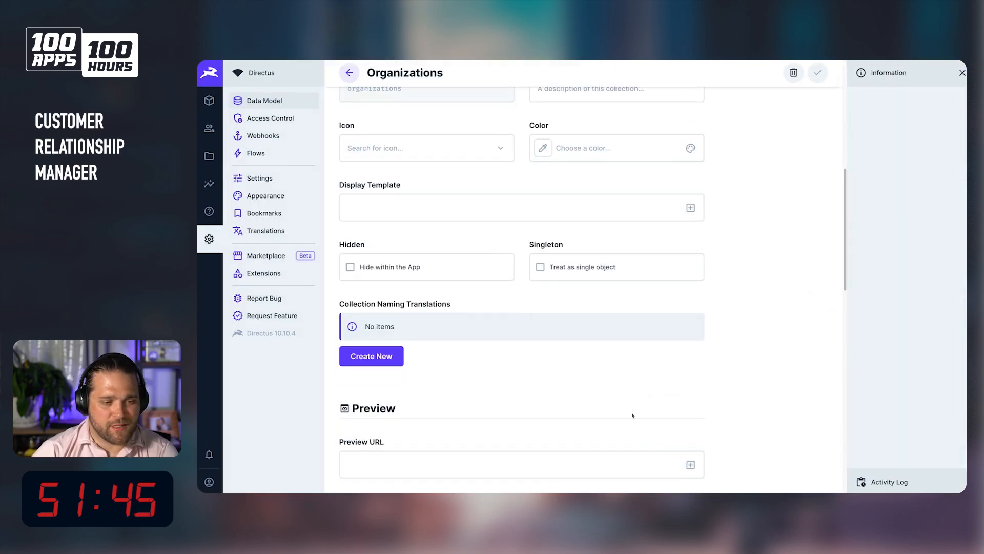
pyautogui.scroll(5, 538, 336)
pyautogui.click(538, 334)
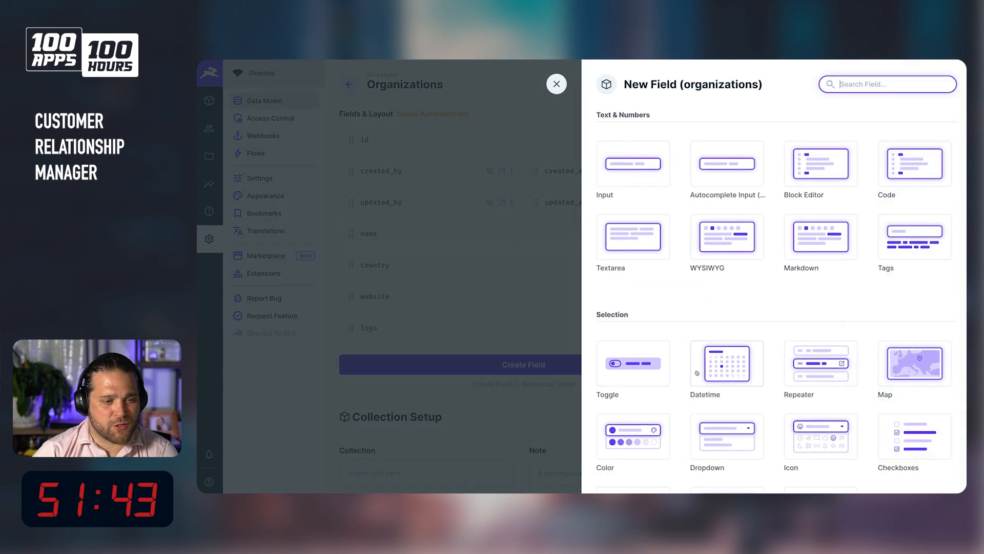
pyautogui.click(633, 237)
pyautogui.write('notes')
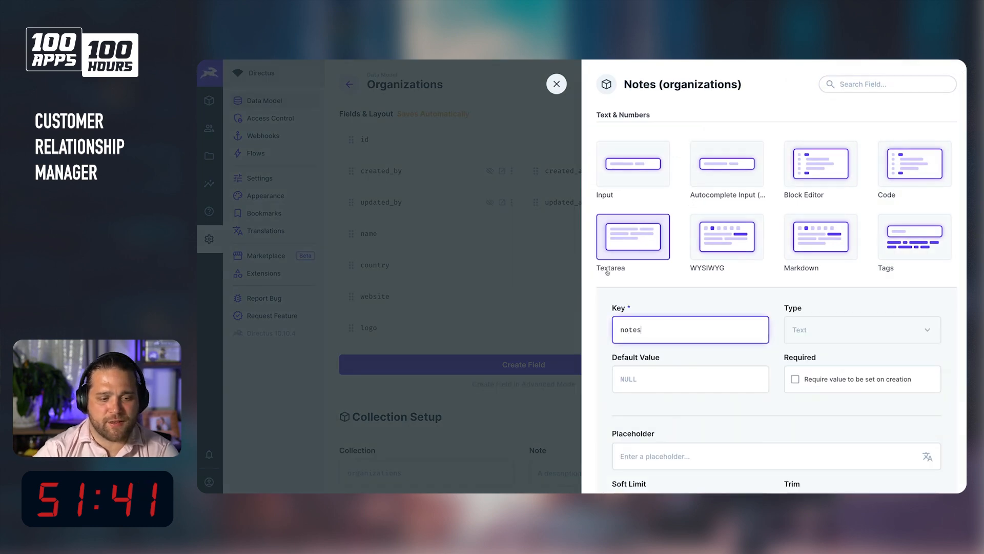
pyautogui.scroll(-5, 743, 451)
pyautogui.scroll(5, 688, 115)
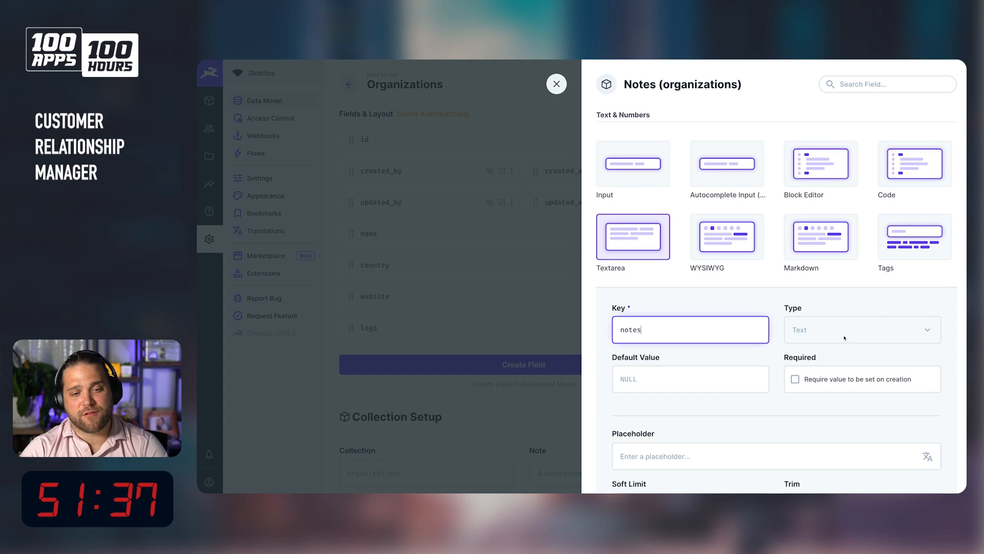
pyautogui.scroll(-3, 841, 334)
pyautogui.click(760, 436)
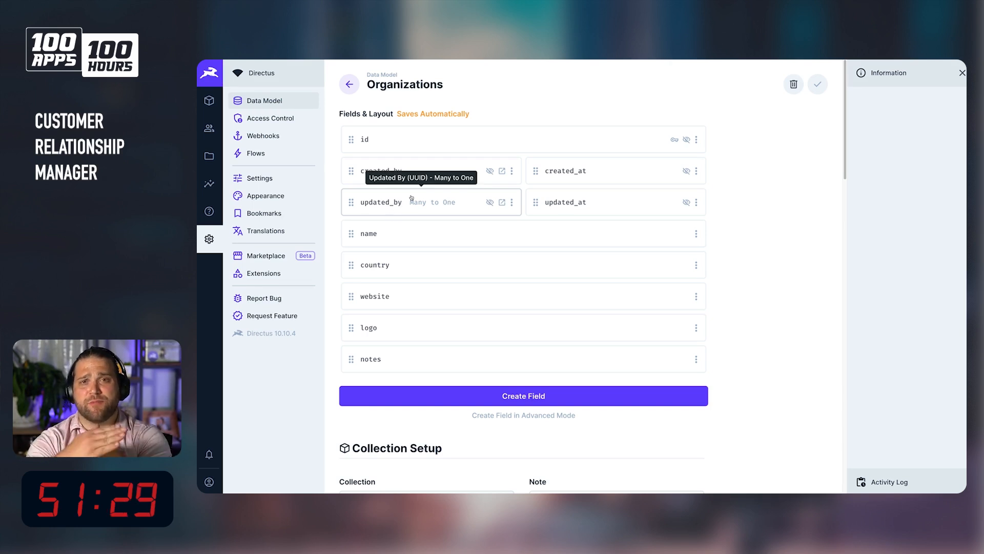
# Return to the data model list and review the collection relationship diagram on the whiteboard.
pyautogui.click(349, 84)
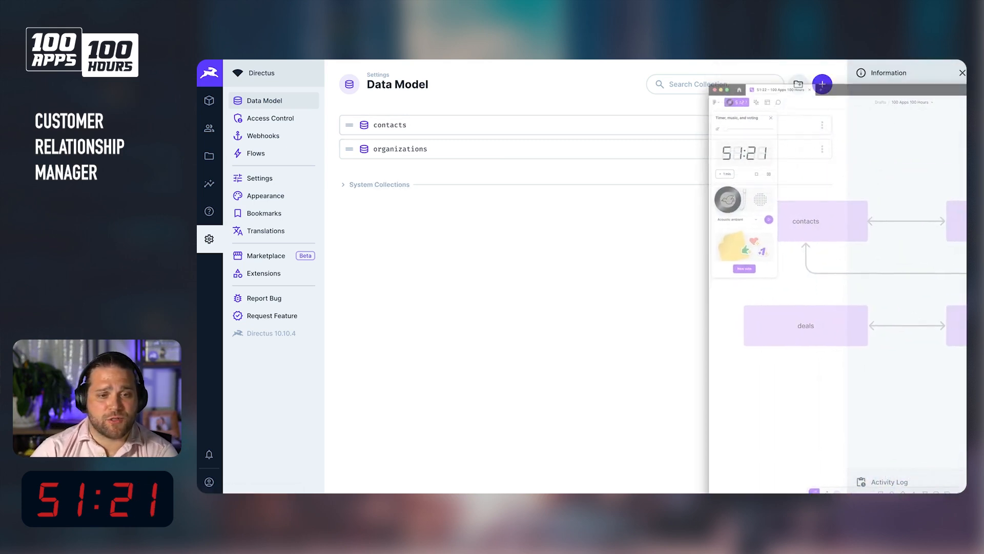
pyautogui.moveTo(818, 81); pyautogui.dragTo(859, 62)
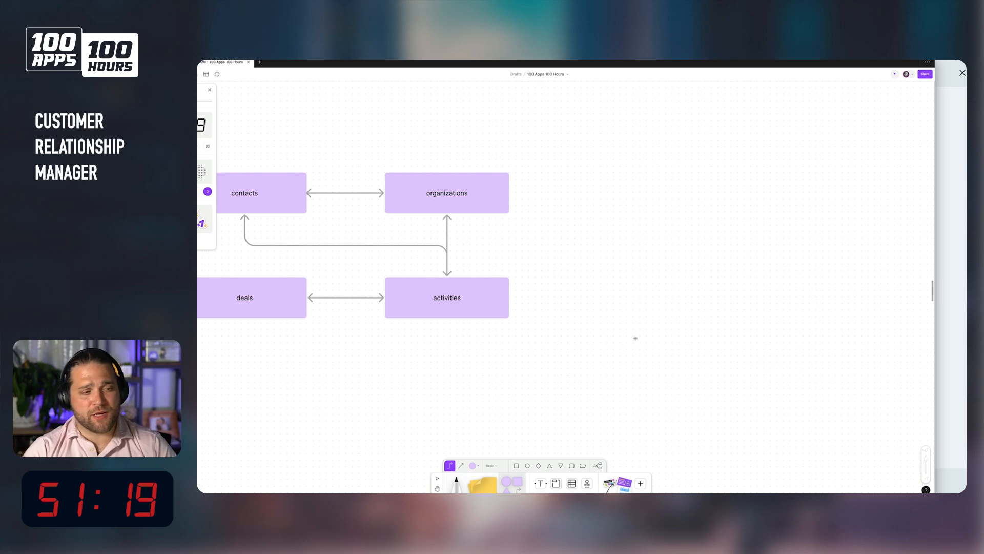
pyautogui.hscroll(-5, 599, 298)
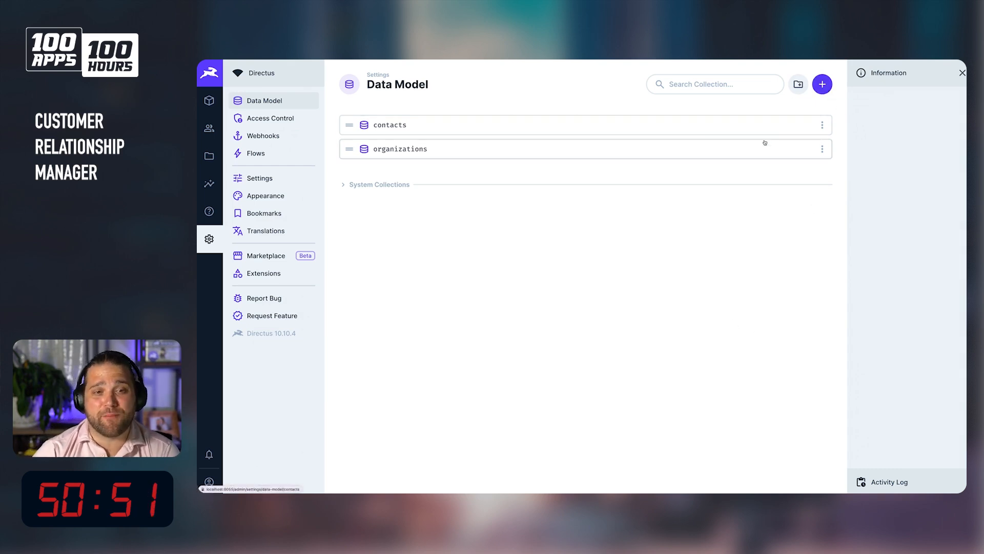
# Start a Many to Many field on organizations with key contacts, related to the contacts collection.
pyautogui.click(576, 144)
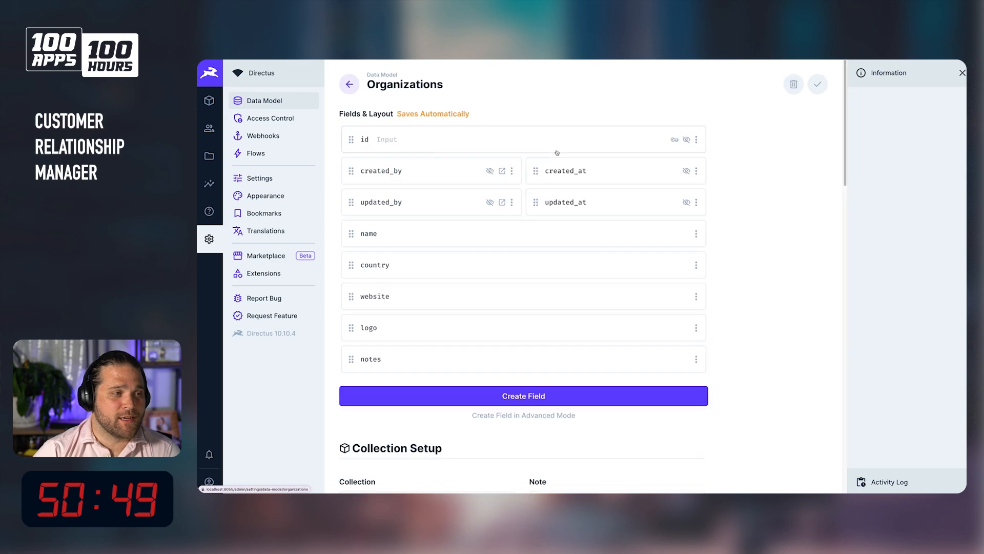
pyautogui.click(519, 396)
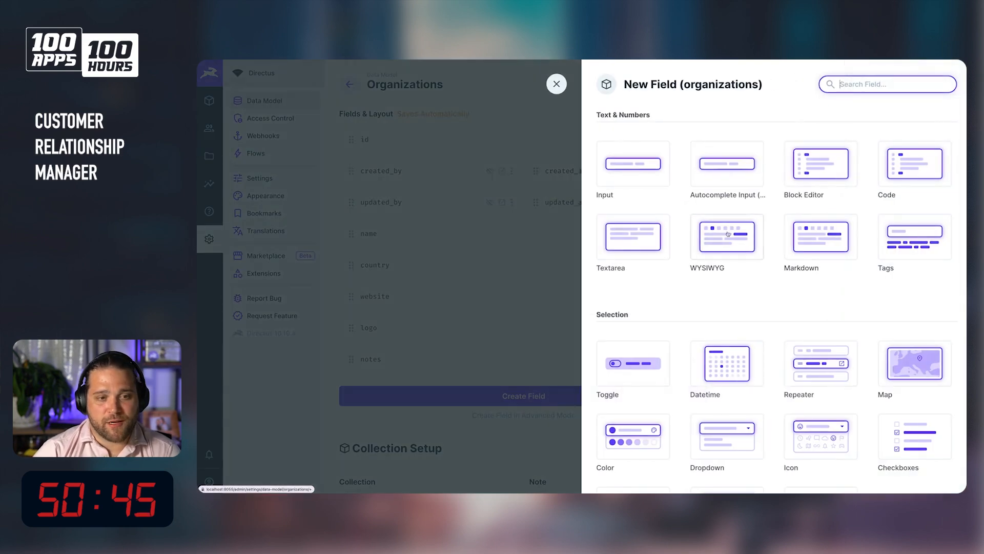
pyautogui.write('man')
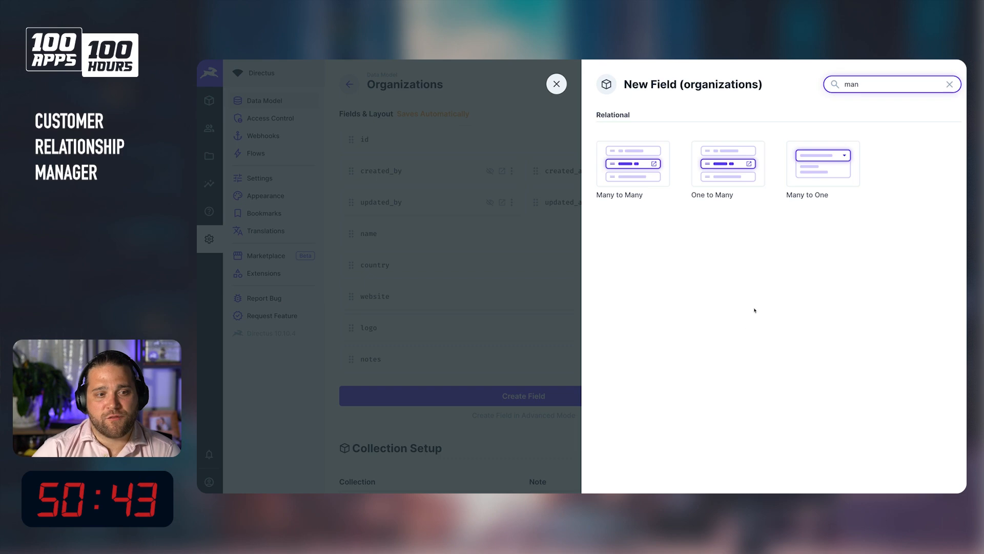
pyautogui.click(618, 146)
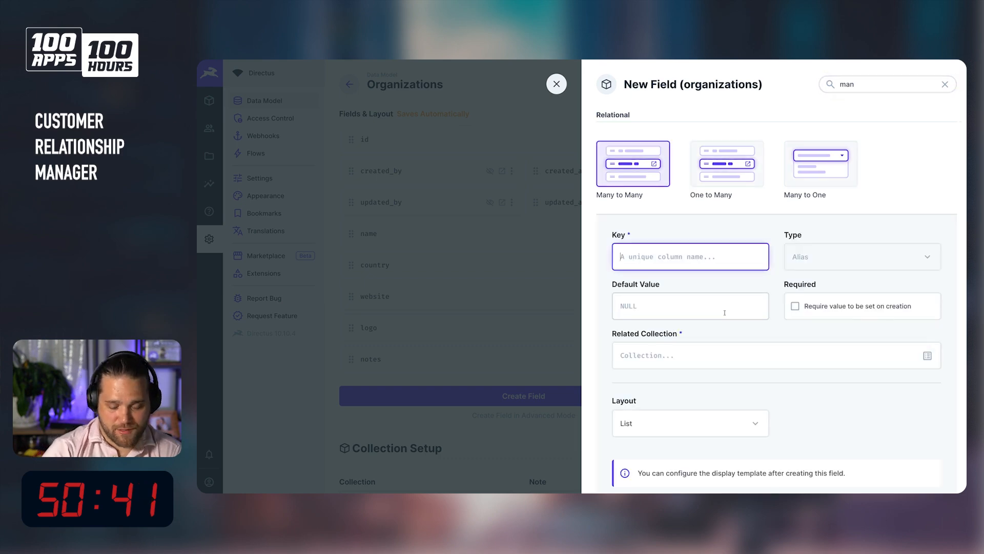
pyautogui.write('contact')
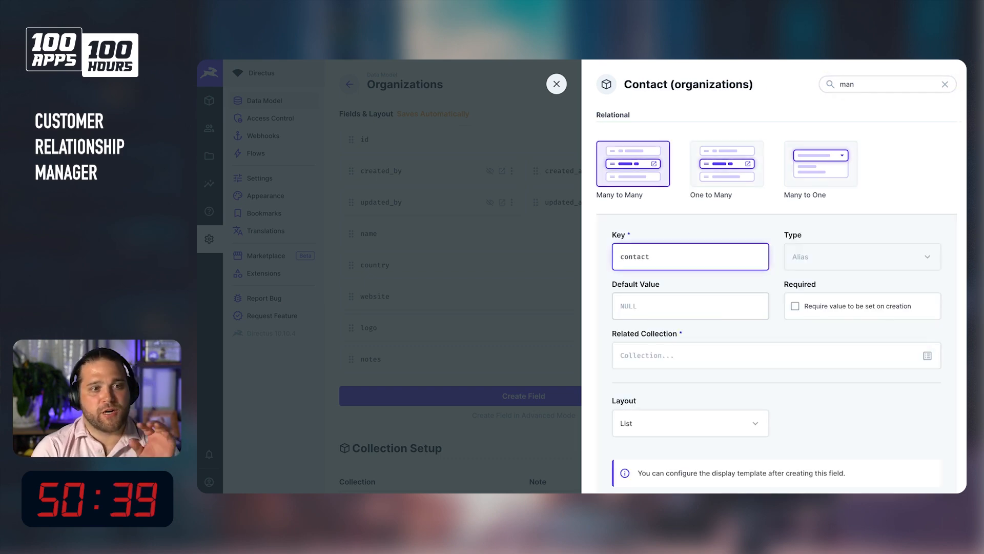
pyautogui.write('s')
pyautogui.scroll(-1, 743, 280)
pyautogui.click(724, 345)
pyautogui.write('contacts')
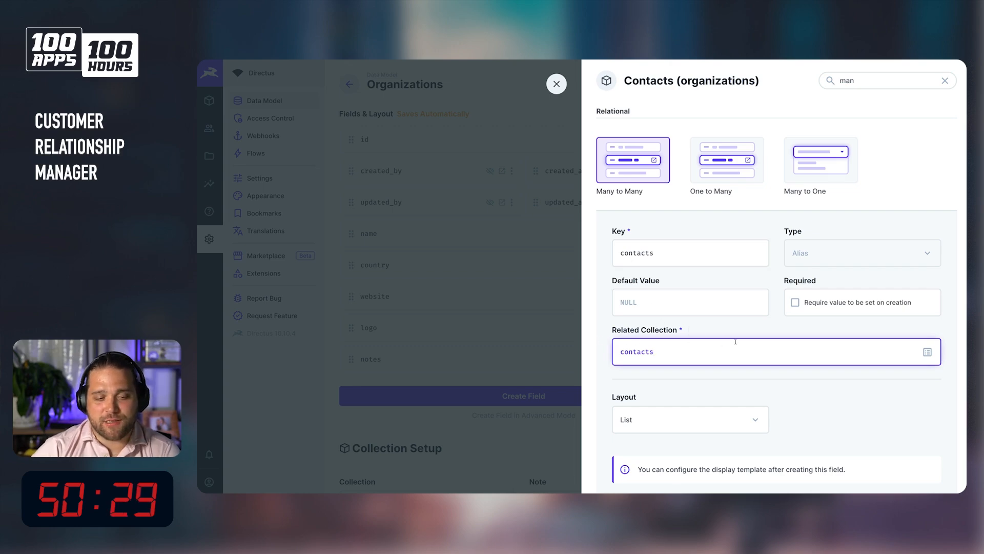
# Set the field's layout and enable Show a link to the item.
pyautogui.scroll(-3, 702, 355)
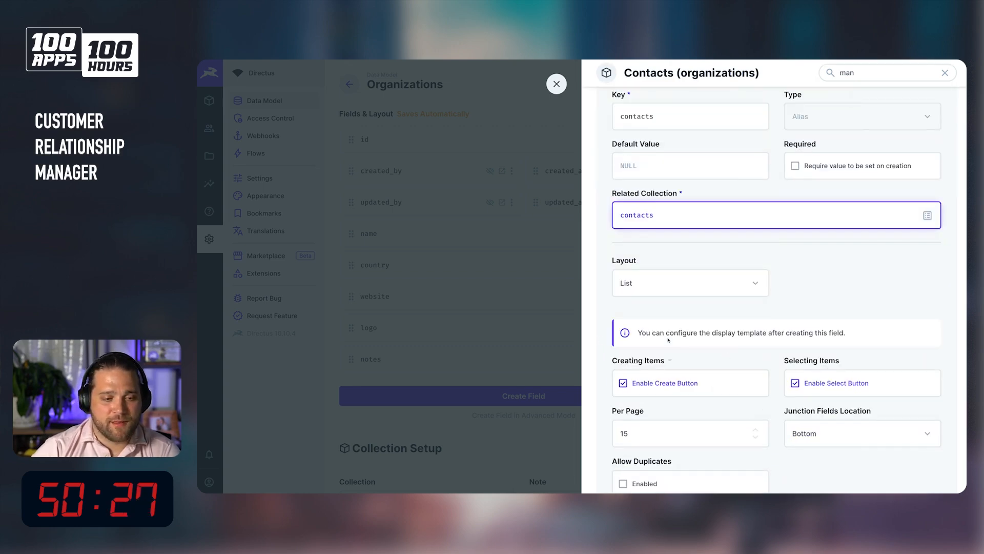
pyautogui.scroll(-3, 673, 354)
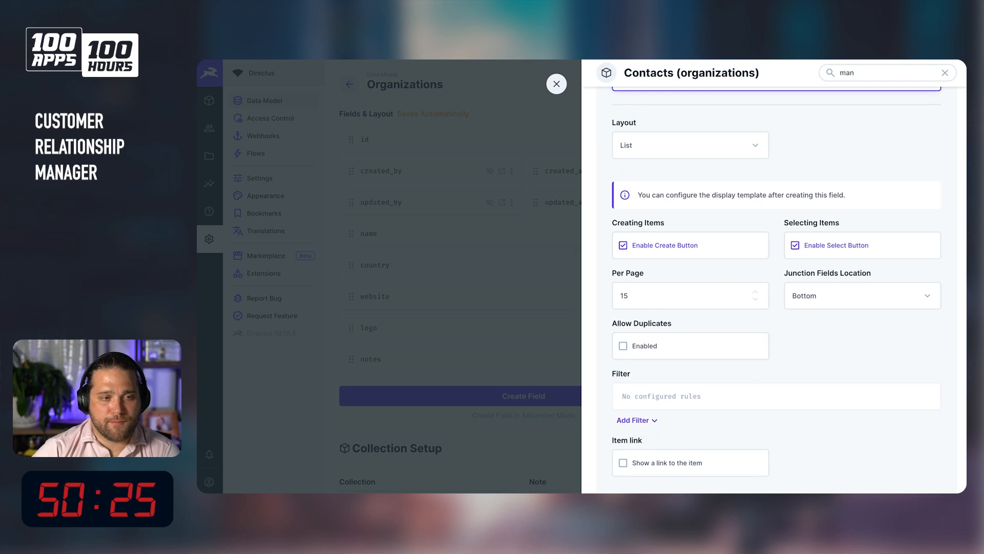
pyautogui.click(635, 142)
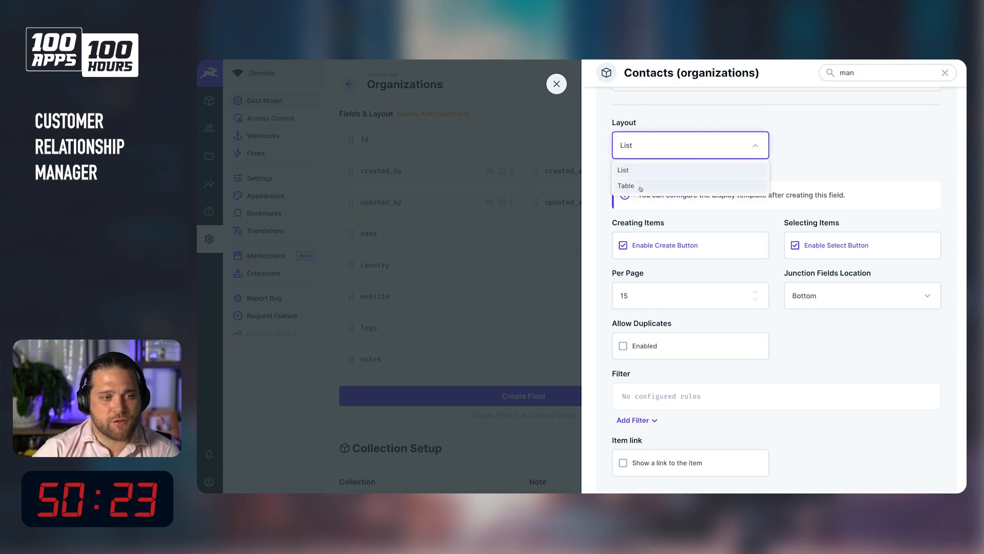
pyautogui.click(883, 160)
pyautogui.scroll(-2, 662, 400)
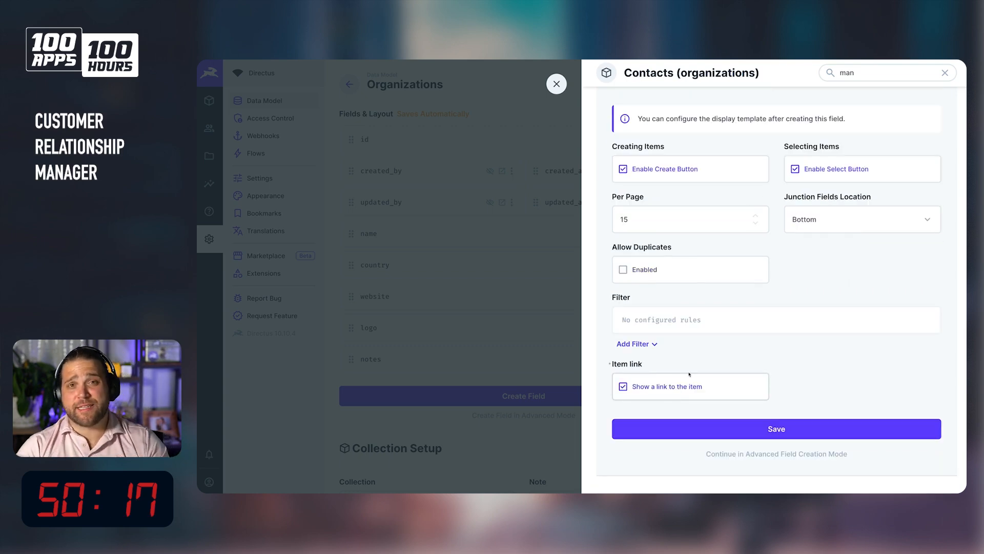
# Open the field's relationship settings in advanced mode and examine the junction collection and field names.
pyautogui.click(796, 455)
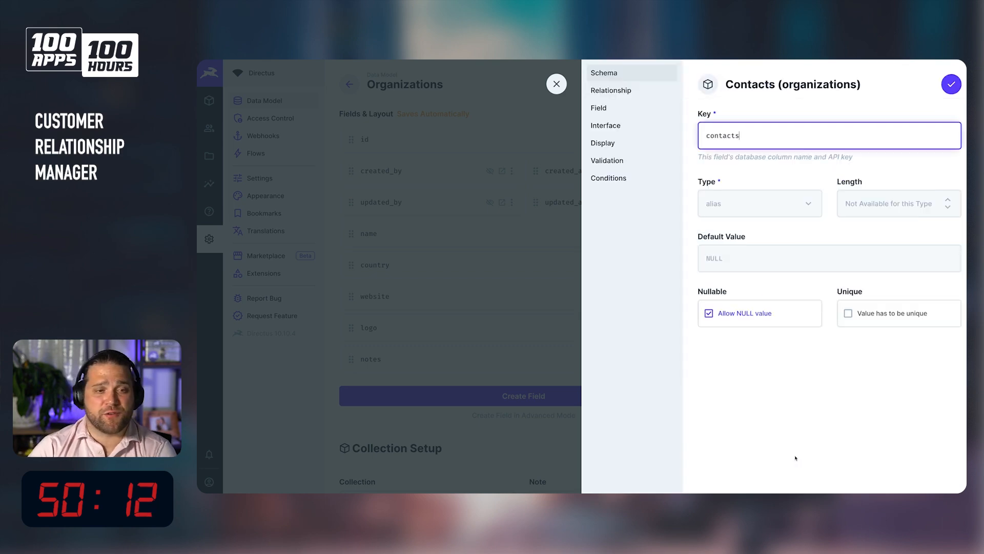
pyautogui.click(627, 95)
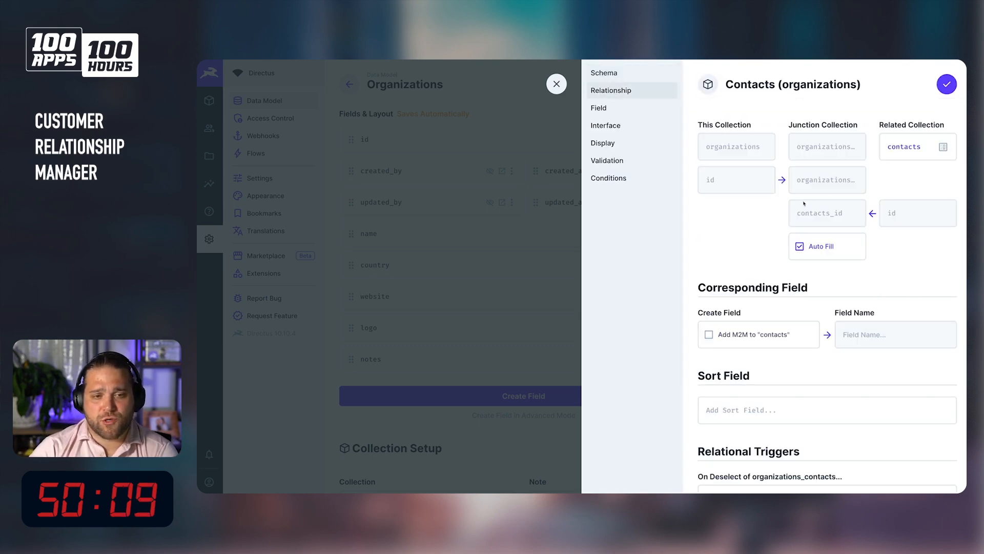
pyautogui.click(815, 246)
pyautogui.moveTo(810, 146); pyautogui.dragTo(859, 181)
pyautogui.click(831, 147)
pyautogui.click(827, 186)
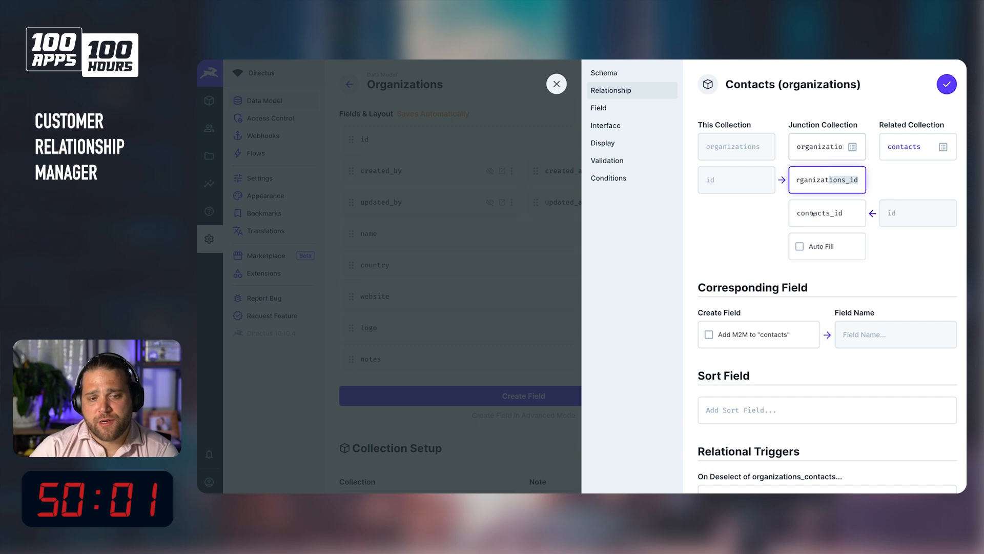
pyautogui.click(802, 150)
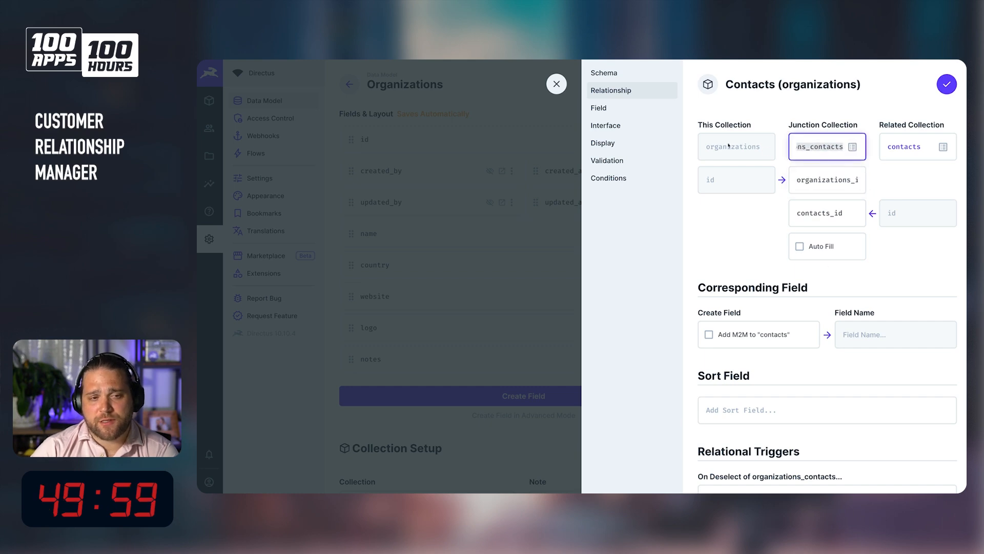
pyautogui.moveTo(720, 149); pyautogui.dragTo(769, 153)
pyautogui.doubleClick(922, 150)
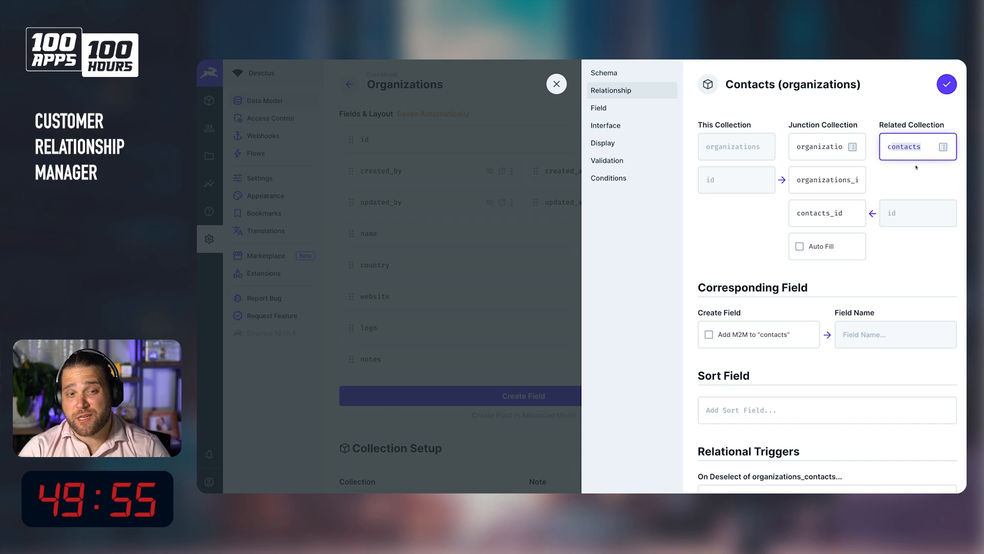
pyautogui.click(819, 146)
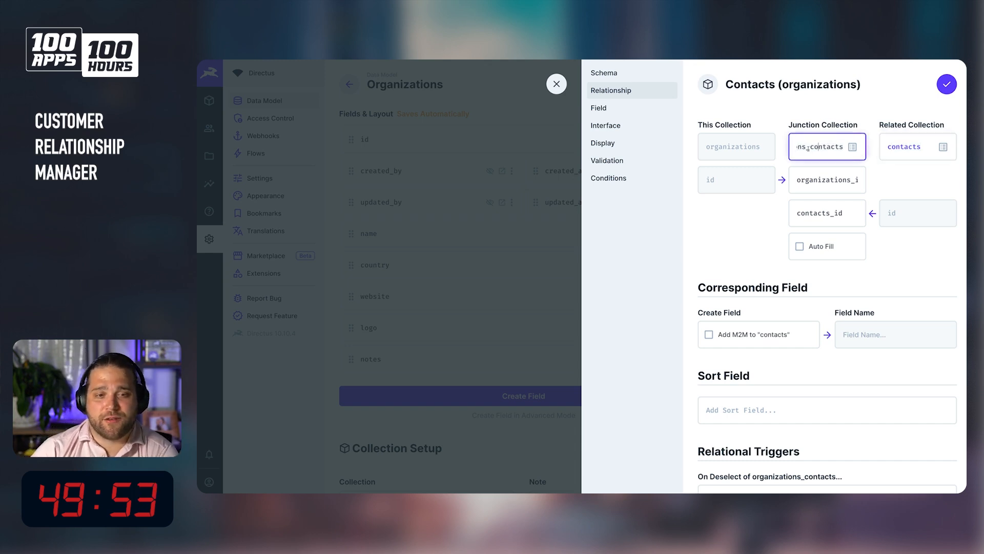
pyautogui.moveTo(804, 148); pyautogui.dragTo(852, 147)
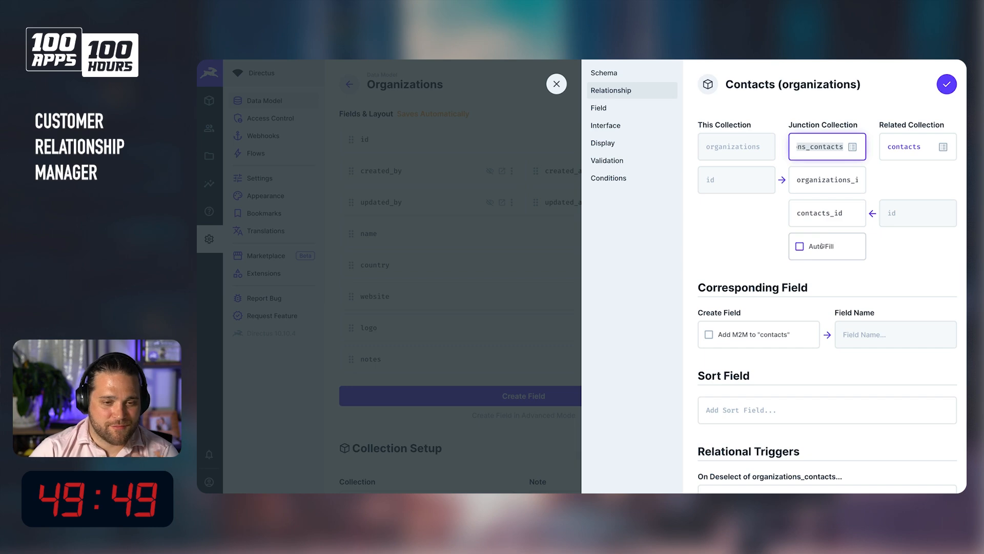
pyautogui.click(809, 257)
# Add the corresponding M2M field organizations to contacts and set the junction sort field to sort.
pyautogui.click(748, 339)
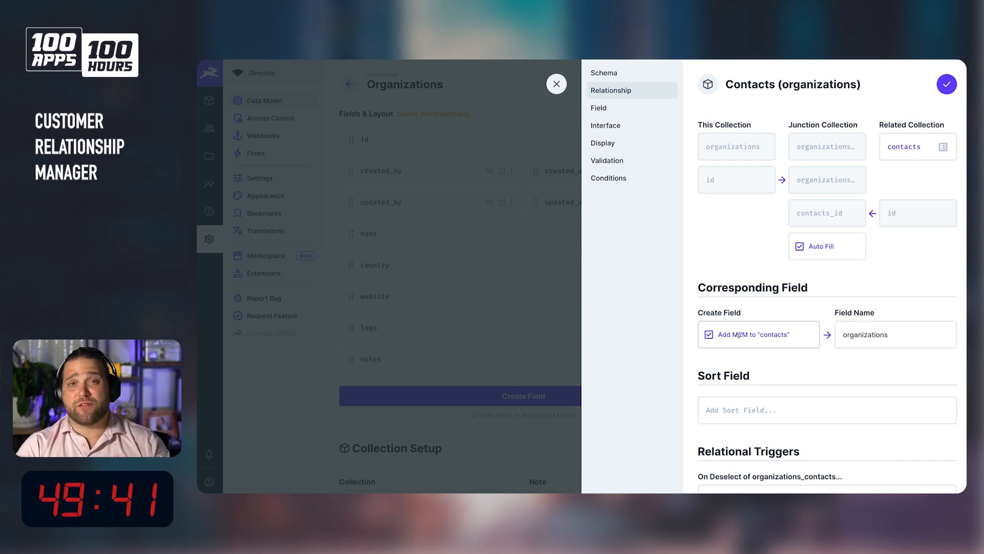
pyautogui.click(891, 337)
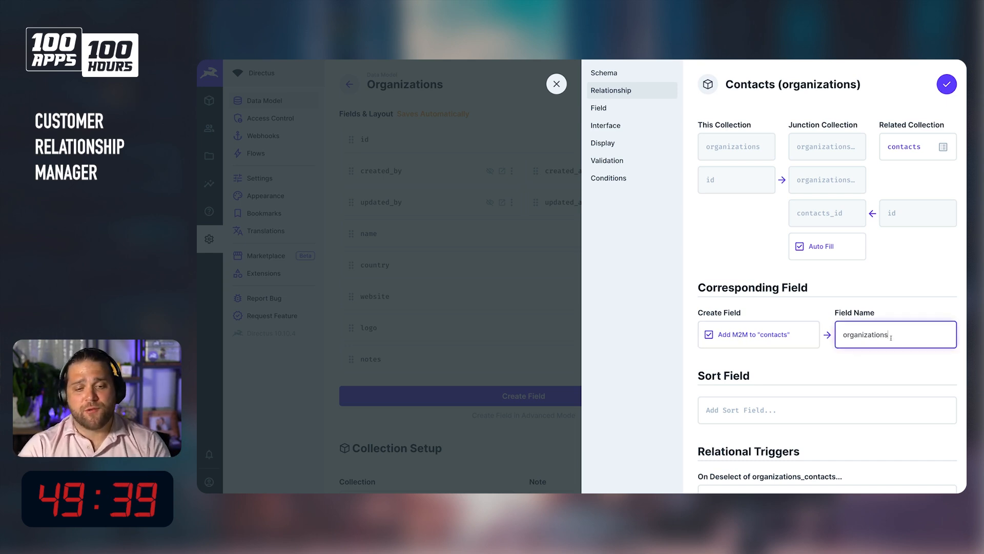
pyautogui.click(822, 410)
pyautogui.scroll(-3, 820, 410)
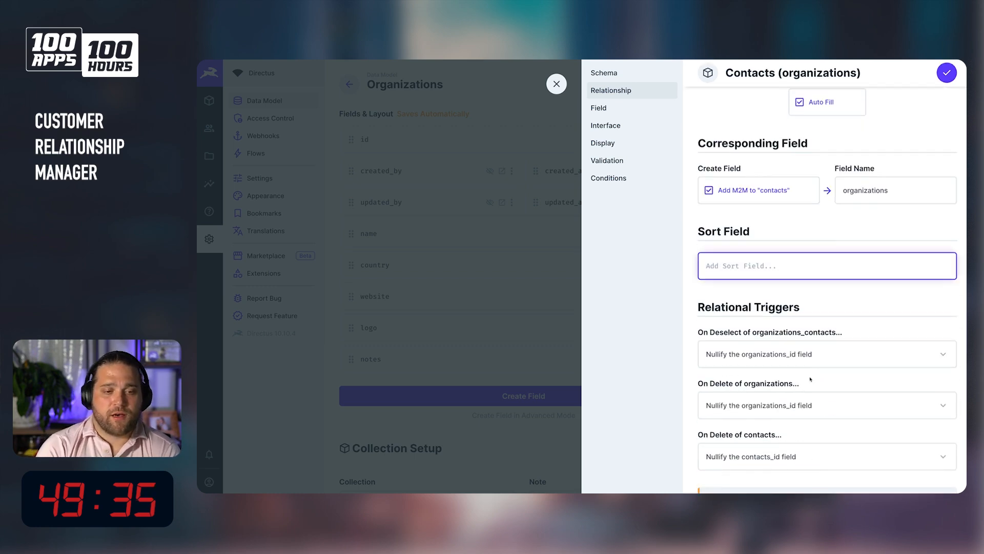
pyautogui.write('sort')
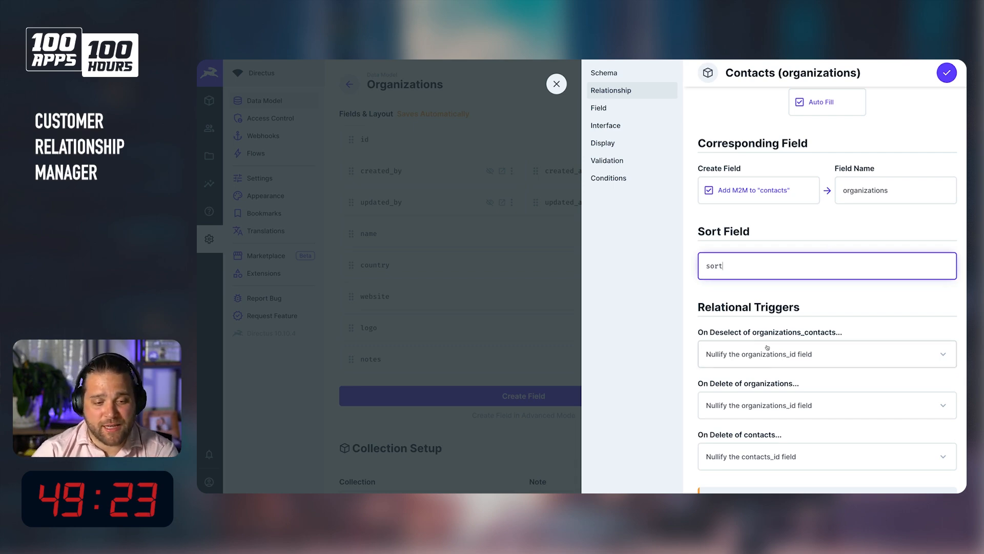
pyautogui.scroll(-3, 805, 236)
pyautogui.click(839, 181)
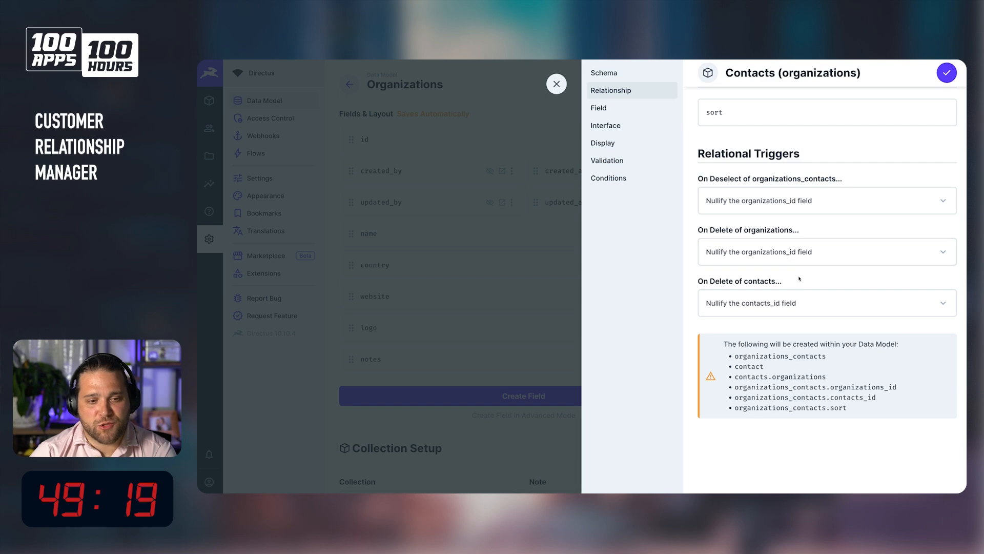
# Set all three relational triggers to delete the organizations_contacts item (cascade) and save the field.
pyautogui.scroll(2, 794, 279)
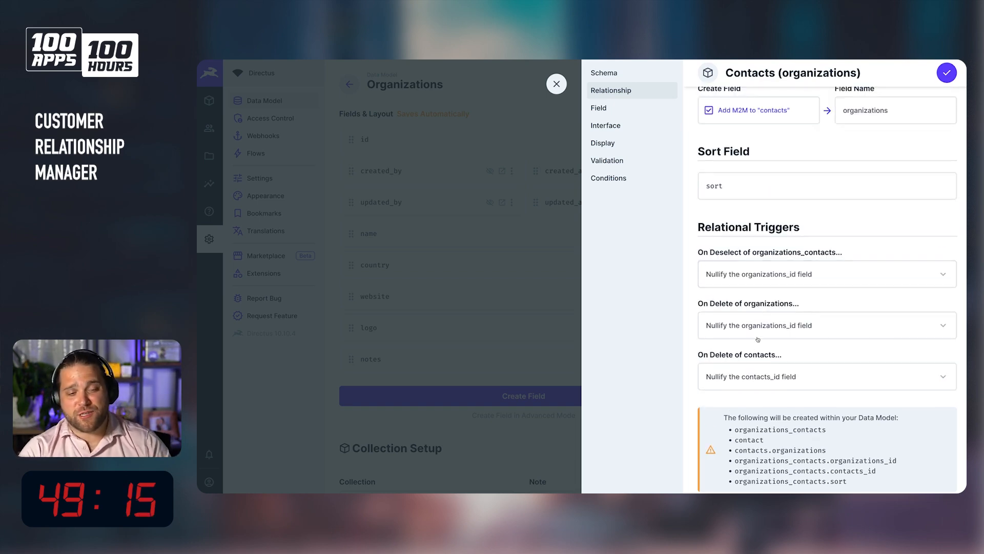
pyautogui.click(789, 273)
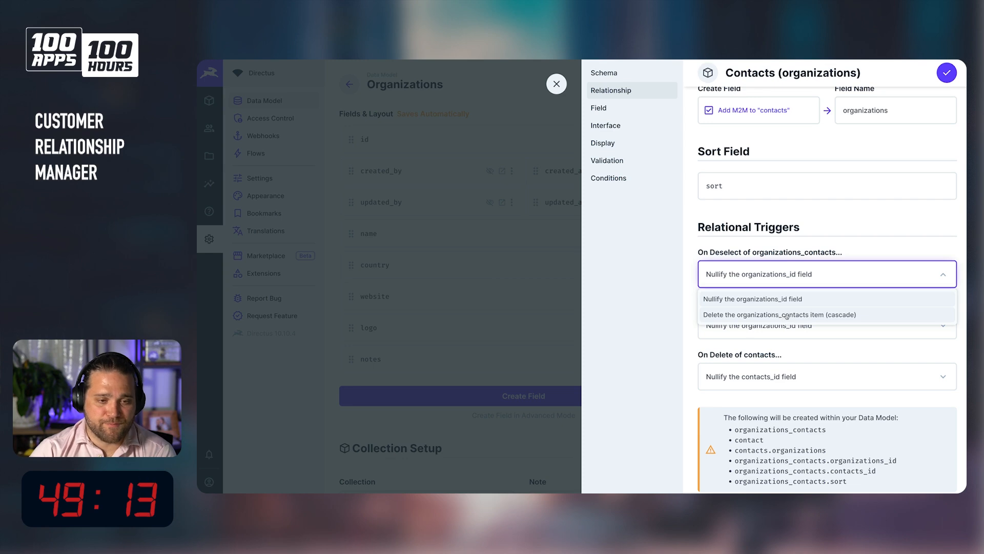
pyautogui.click(751, 314)
pyautogui.click(753, 329)
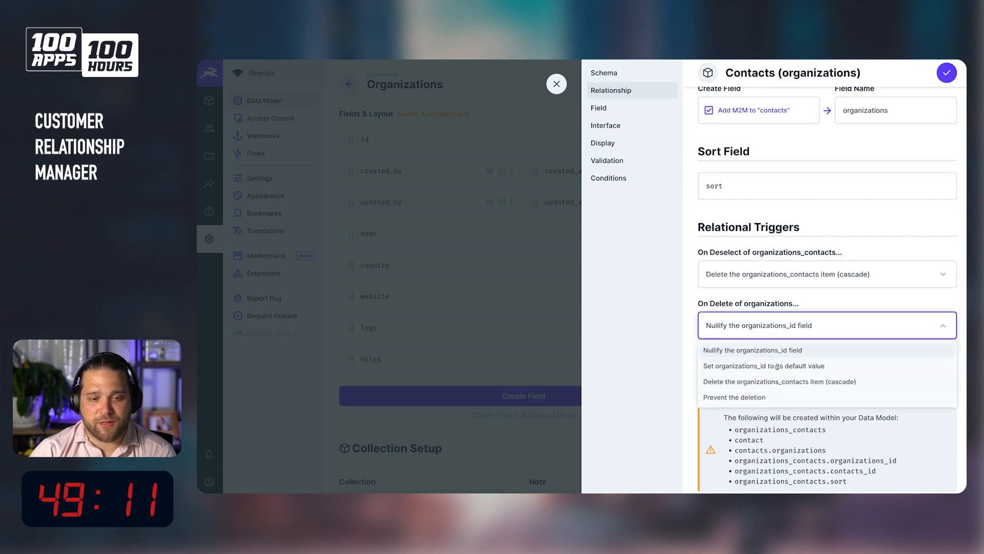
pyautogui.click(787, 382)
pyautogui.click(787, 379)
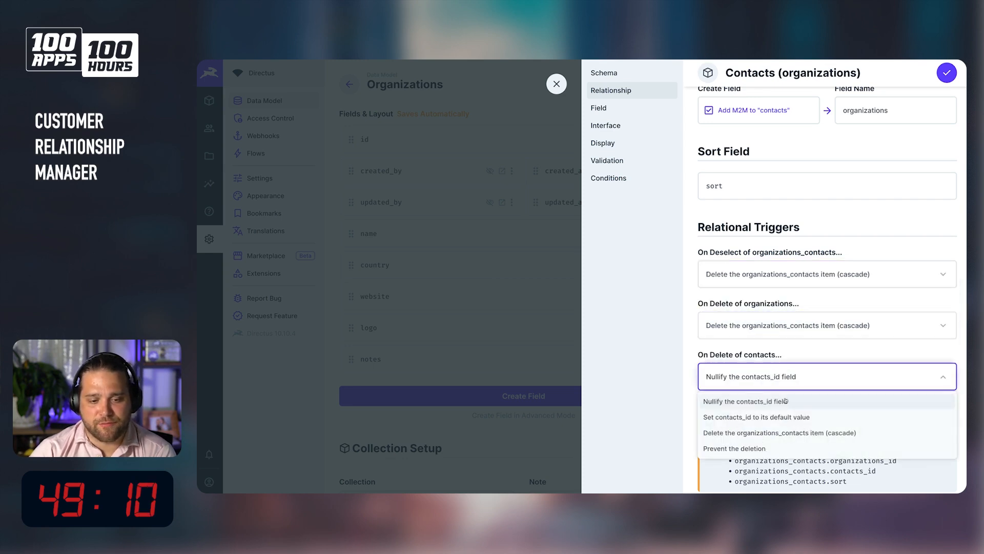
pyautogui.click(789, 433)
pyautogui.click(946, 73)
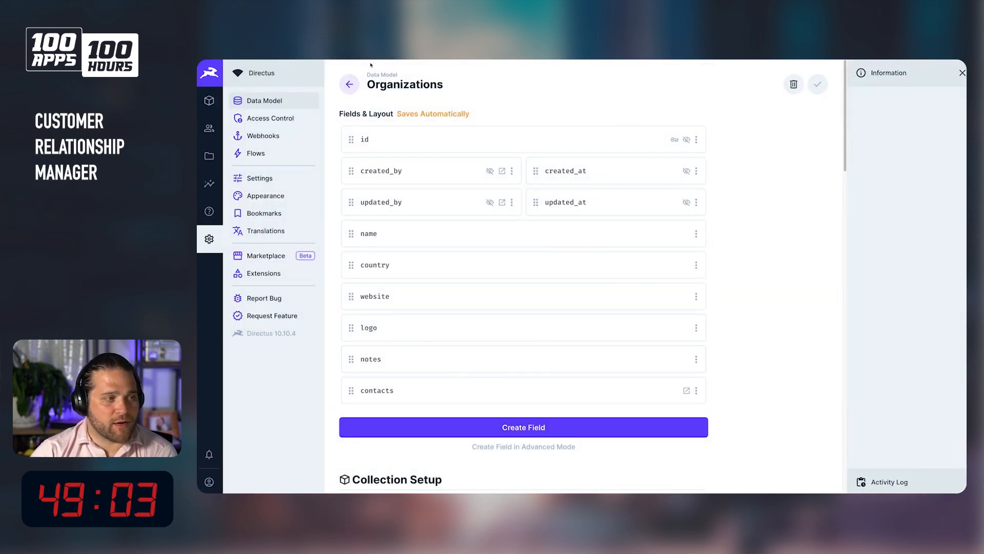
# Delete the duplicate contact collection from the data model.
pyautogui.click(349, 84)
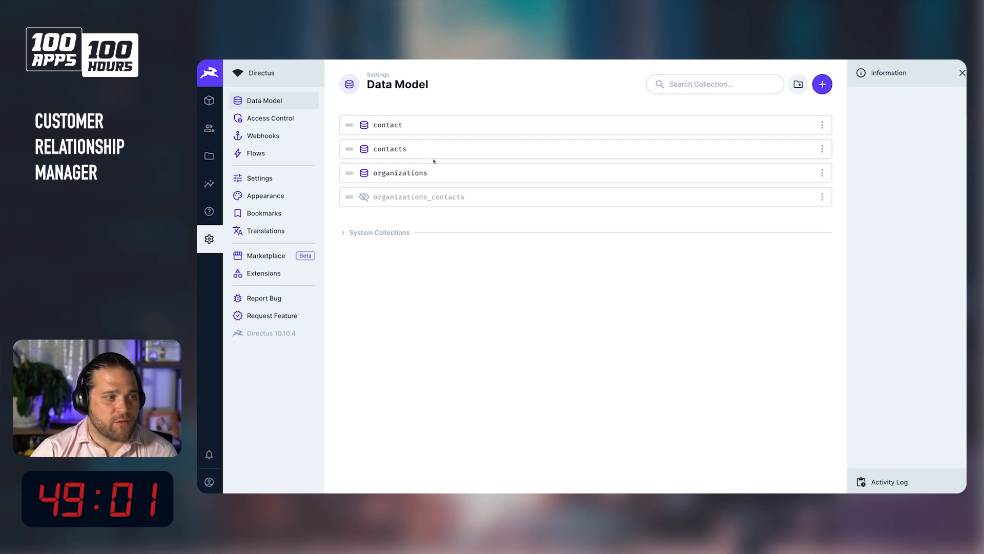
pyautogui.click(823, 125)
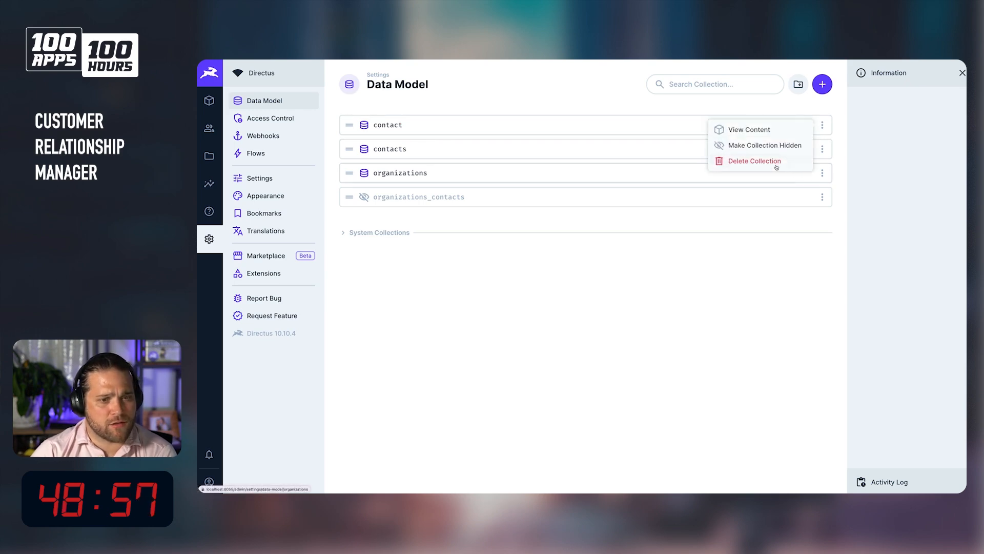
pyautogui.click(758, 161)
pyautogui.click(657, 305)
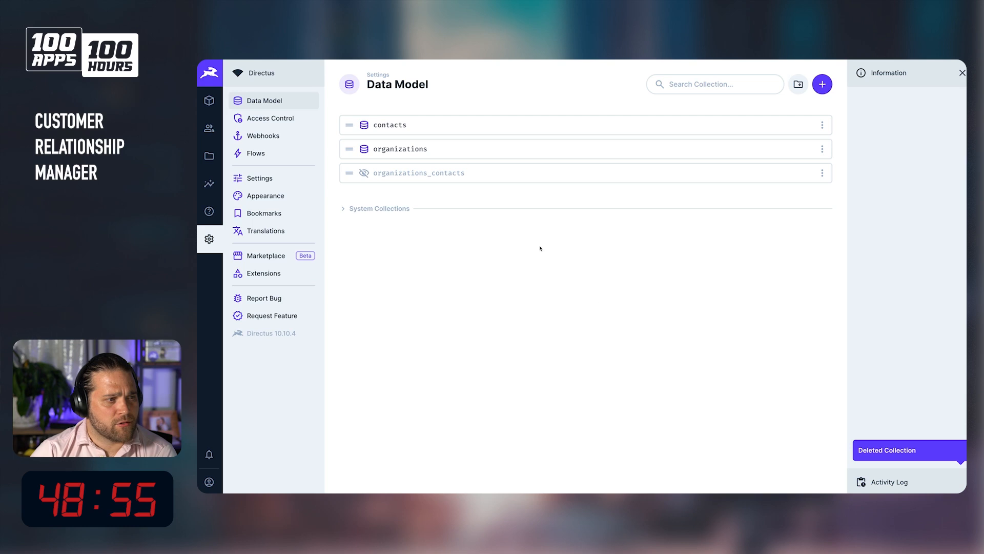
# Review the organizations and contacts collections to check their many-to-many relation fields.
pyautogui.click(400, 149)
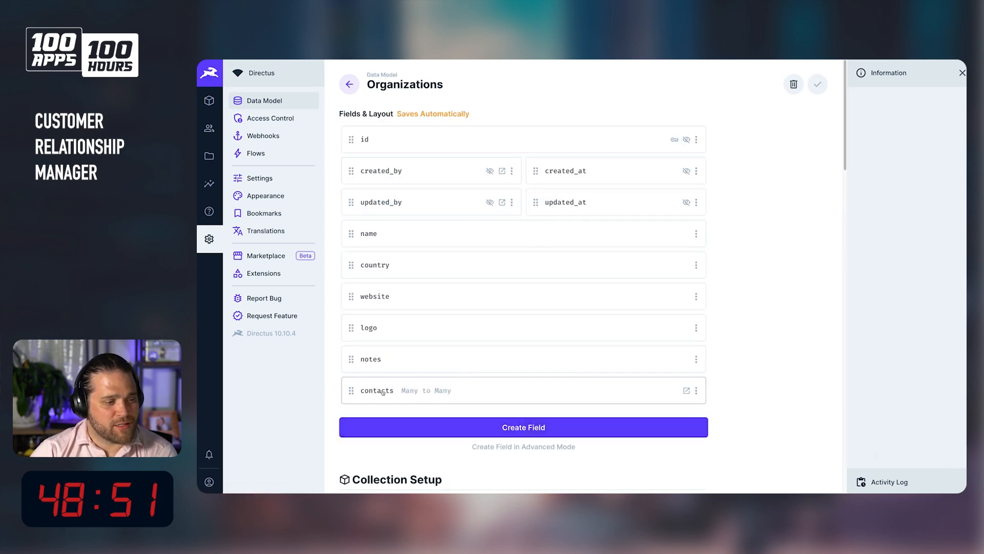
pyautogui.click(349, 84)
pyautogui.click(430, 127)
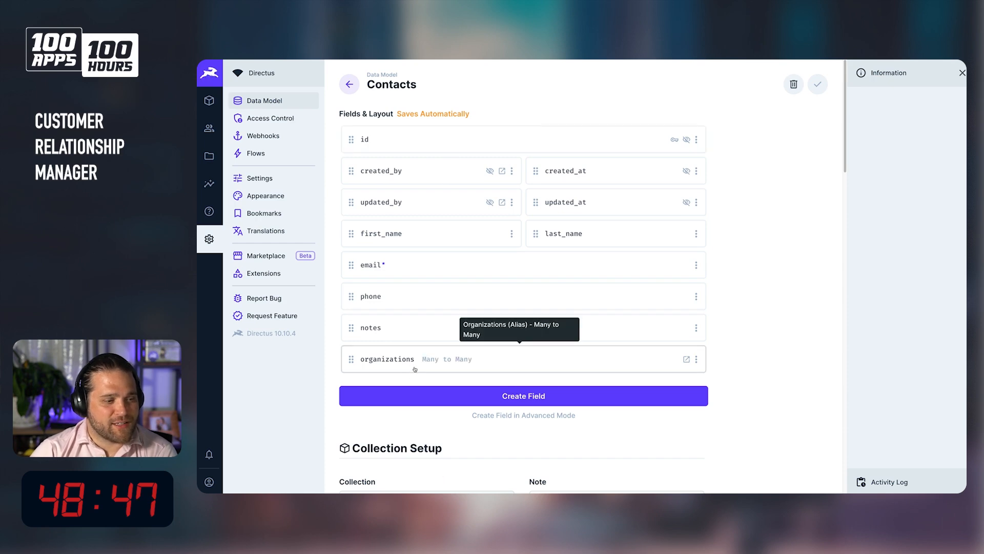
# Open the sample contact's item and create a new linked organization named Tezla with country United State.
pyautogui.click(210, 101)
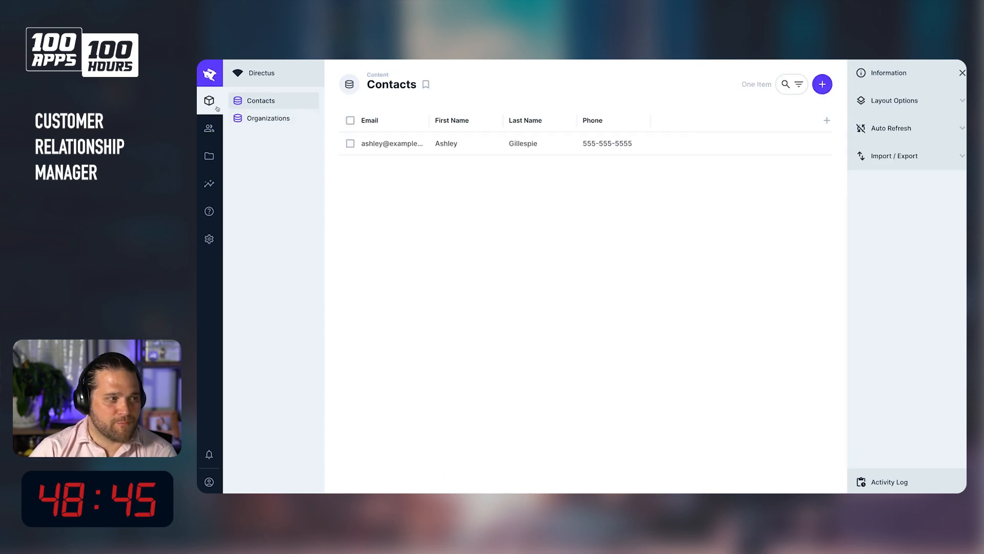
pyautogui.click(431, 148)
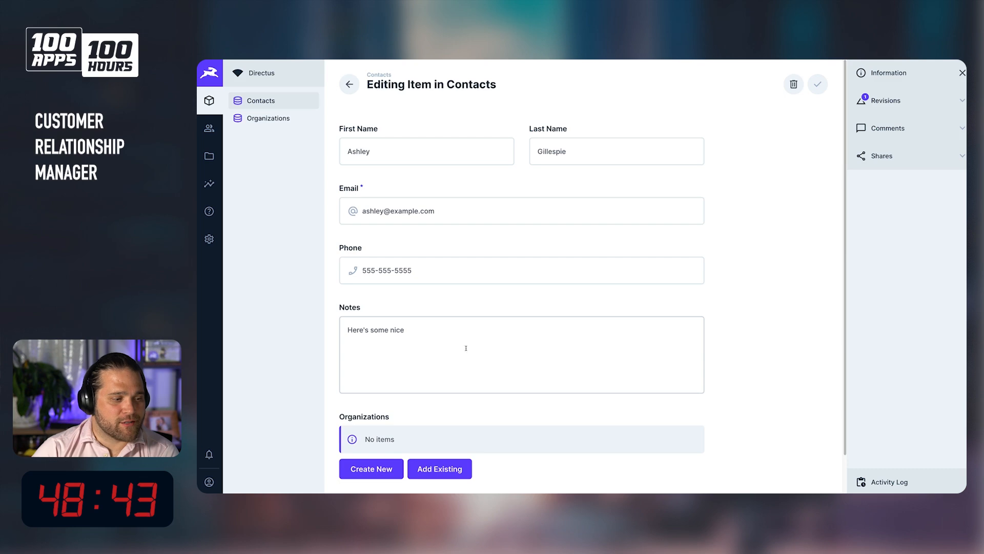
pyautogui.click(380, 468)
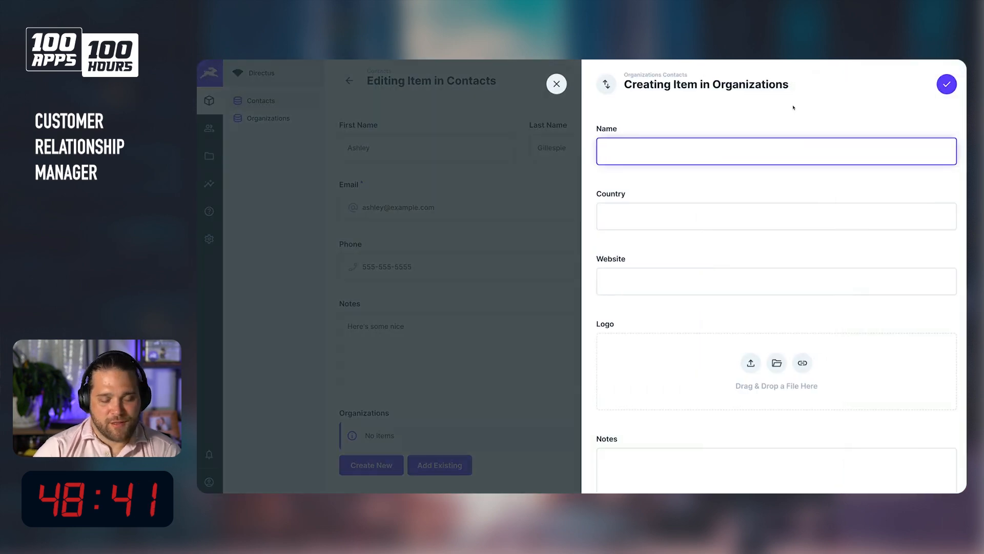
pyautogui.write('Tezla')
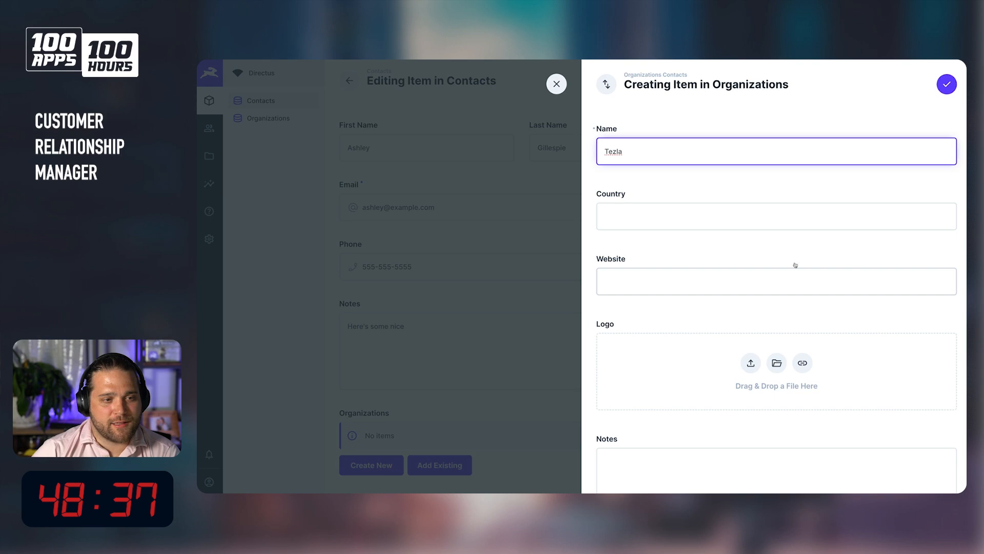
pyautogui.click(670, 219)
pyautogui.write('United States')
# Close the organization drawer to attach it to the contact and save the contact item.
pyautogui.scroll(-3, 672, 212)
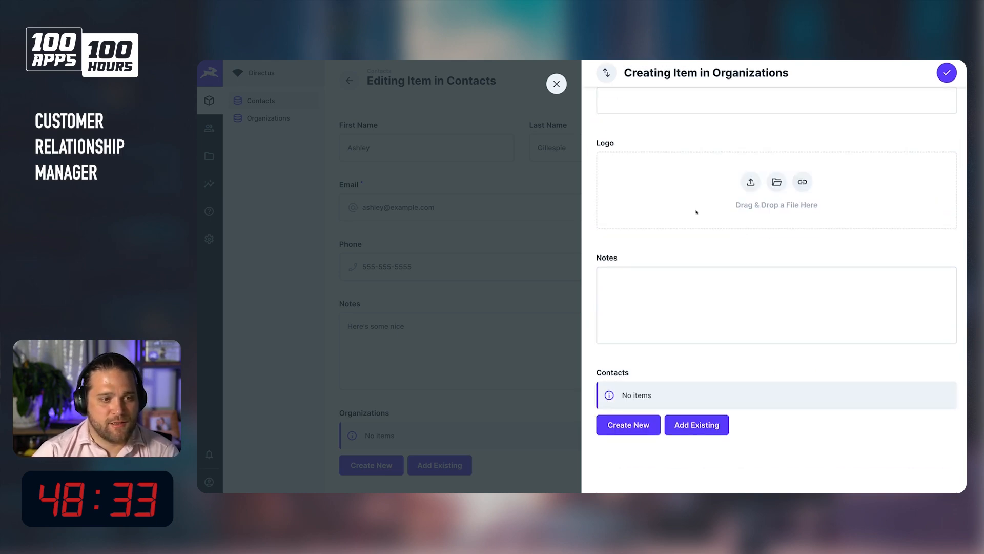
pyautogui.scroll(2, 663, 156)
pyautogui.click(667, 186)
pyautogui.scroll(-2, 699, 295)
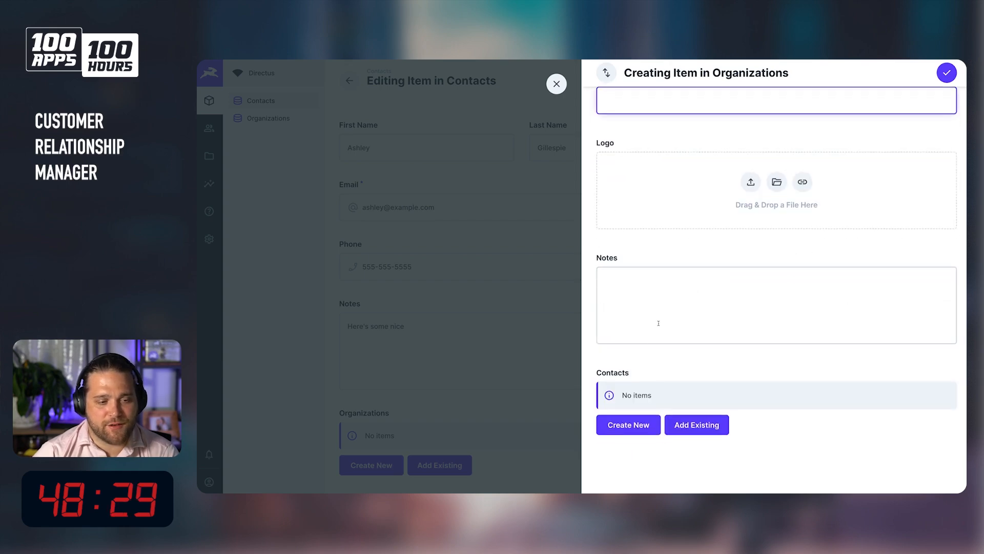
pyautogui.click(665, 419)
pyautogui.press('Escape')
pyautogui.press('Escape')
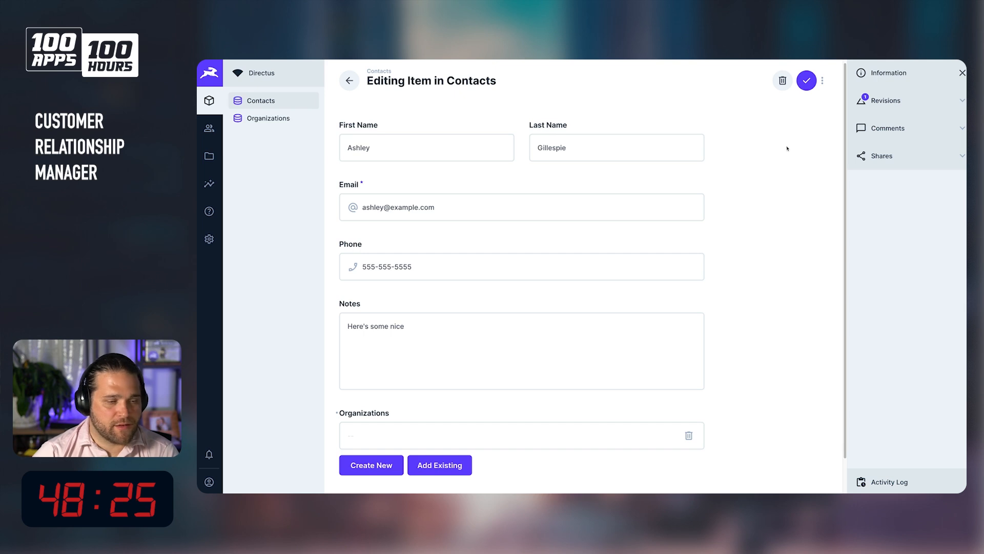
pyautogui.hotkey('ctrl', 's')
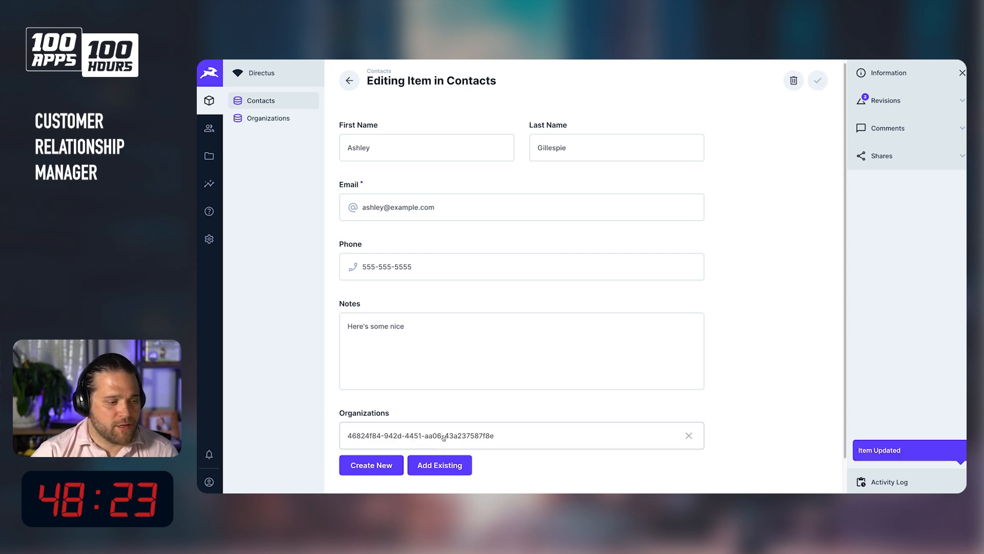
# Set the organizations collection's display template to Name and save the collection settings.
pyautogui.click(387, 439)
pyautogui.click(464, 455)
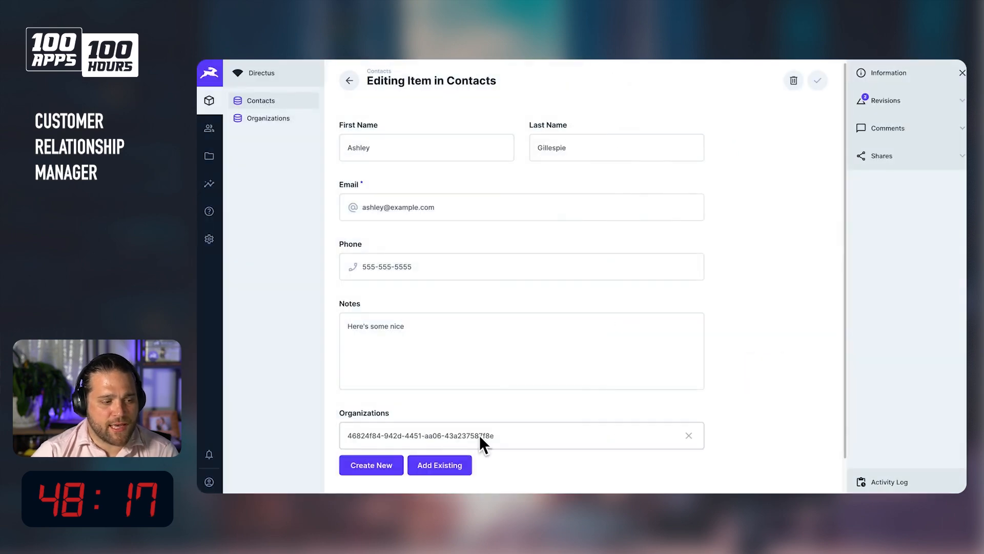
pyautogui.click(210, 239)
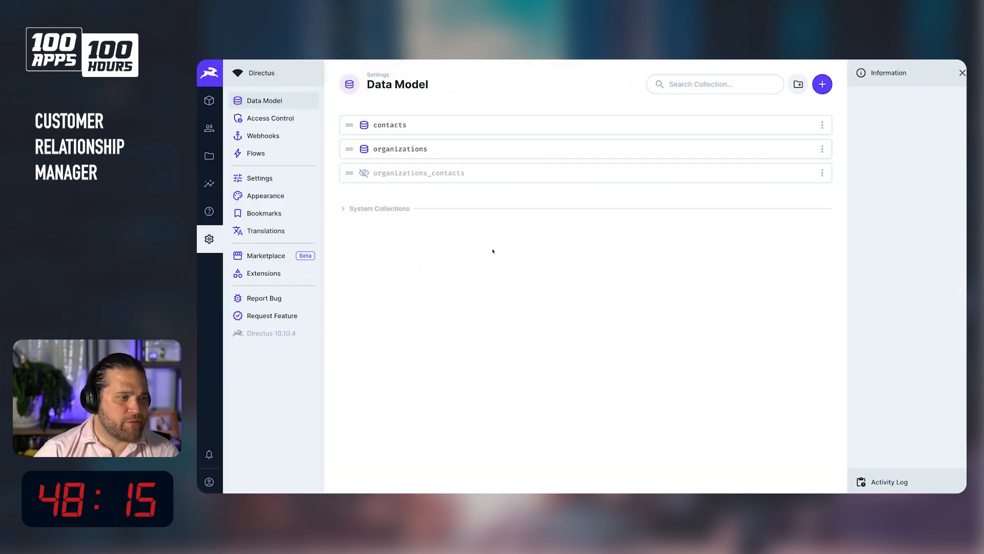
pyautogui.click(413, 152)
pyautogui.scroll(-5, 446, 373)
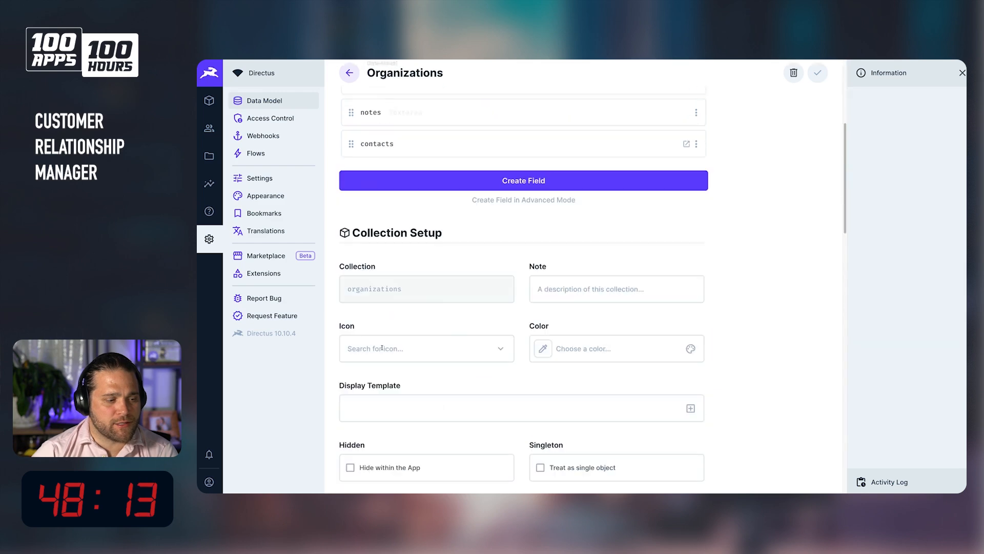
pyautogui.click(677, 406)
pyautogui.click(691, 408)
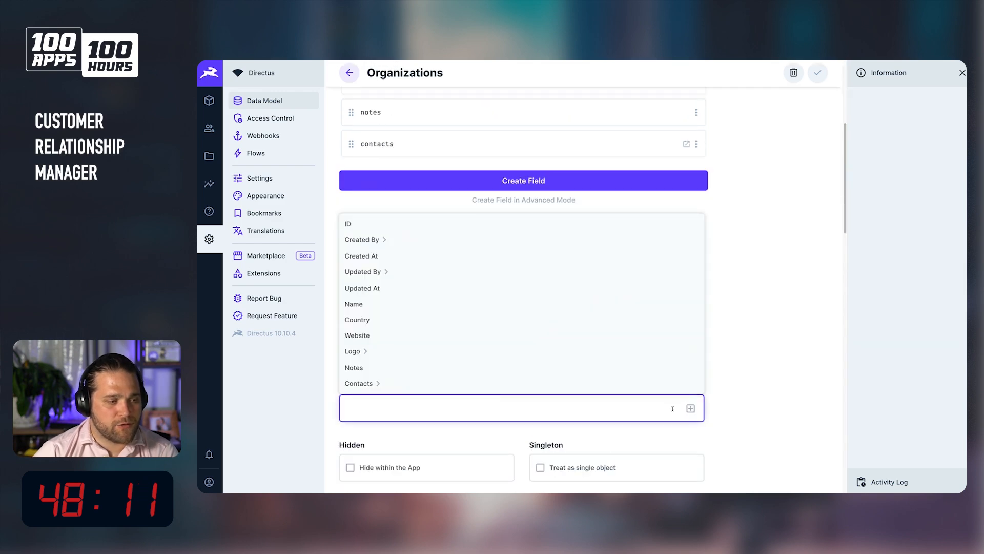
pyautogui.click(365, 306)
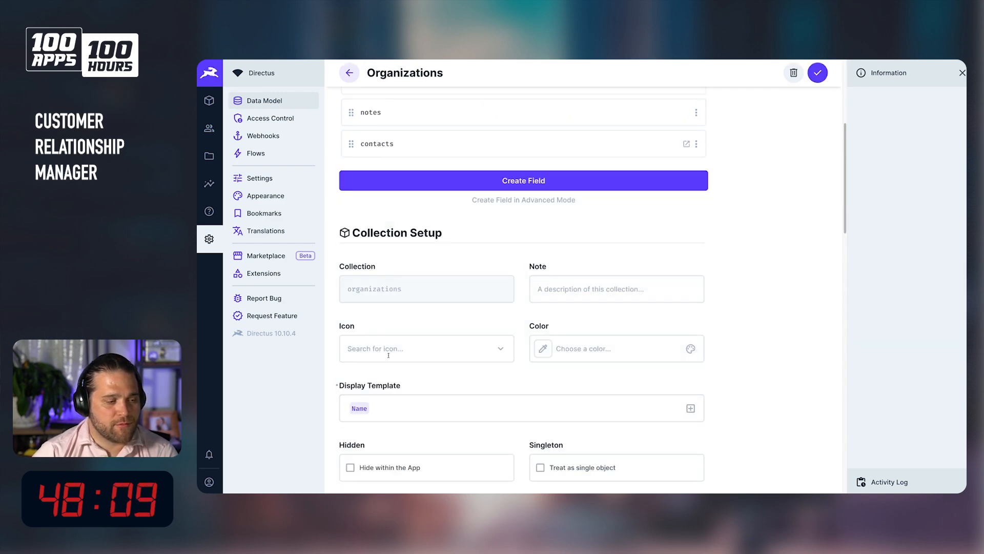
pyautogui.click(818, 76)
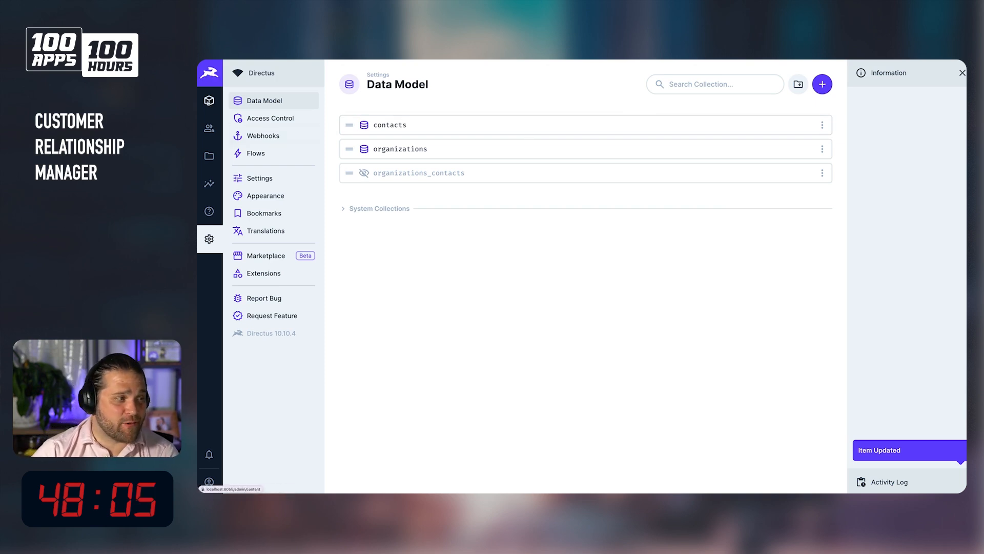
# Open the contact's linked Tezla organization to check its contacts list, then close it.
pyautogui.click(209, 100)
pyautogui.click(520, 149)
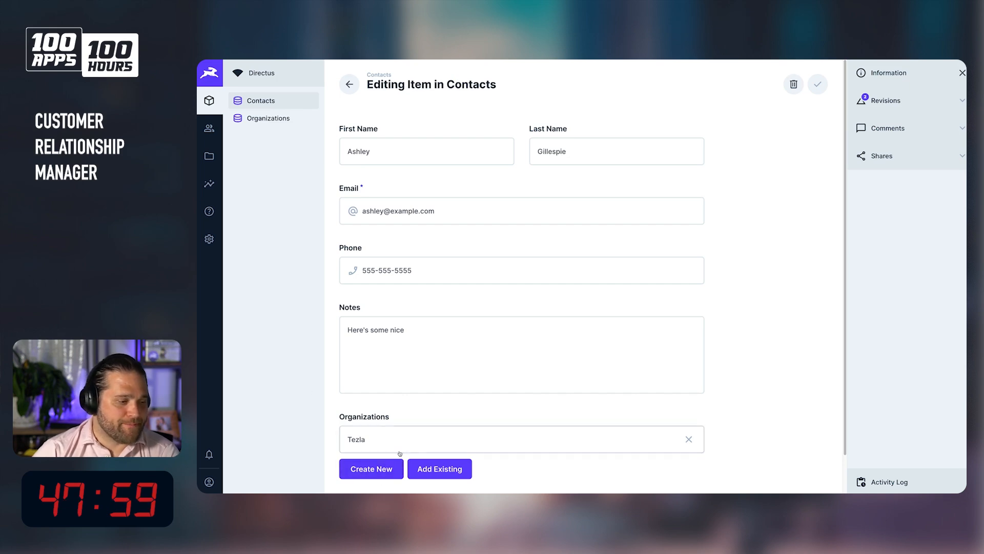
pyautogui.click(384, 452)
pyautogui.scroll(-4, 669, 359)
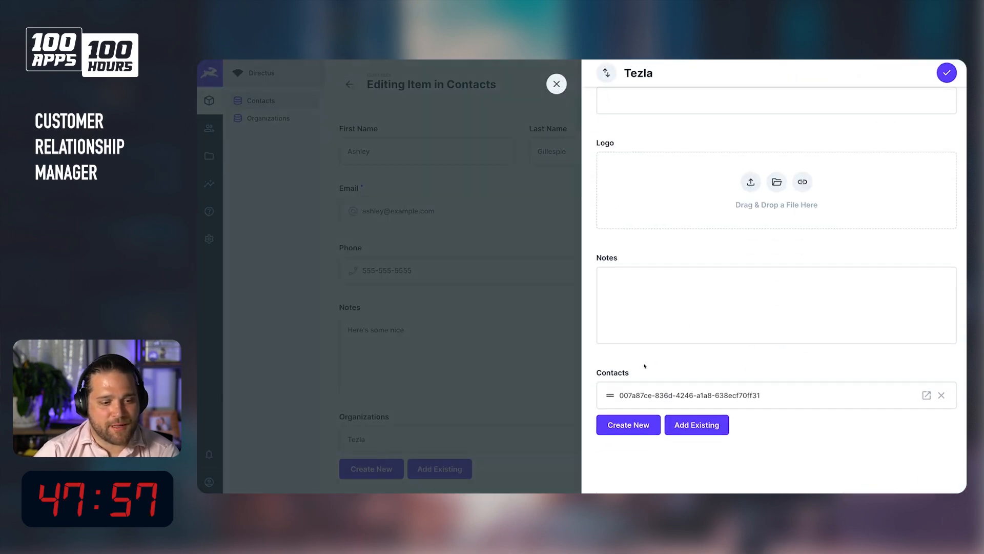
pyautogui.click(557, 83)
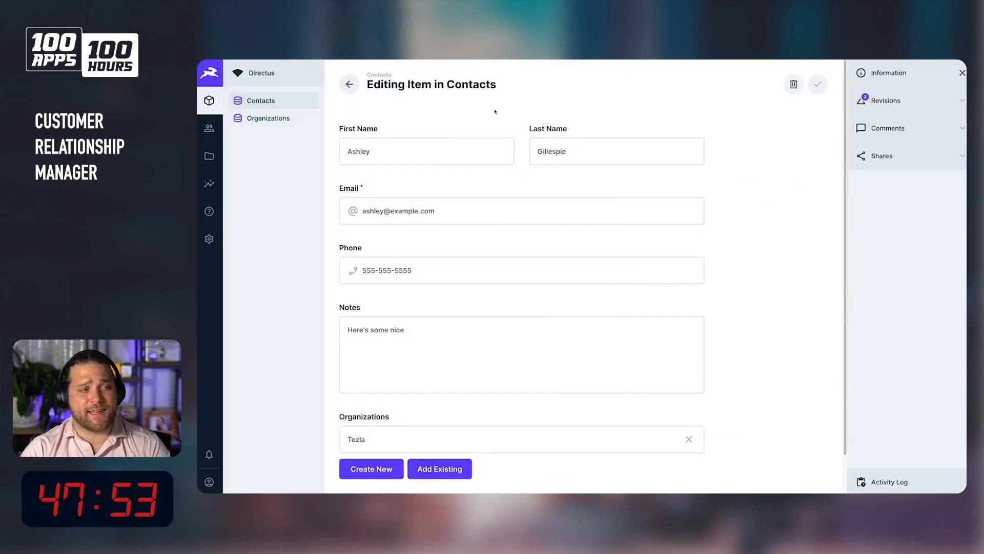
pyautogui.click(349, 84)
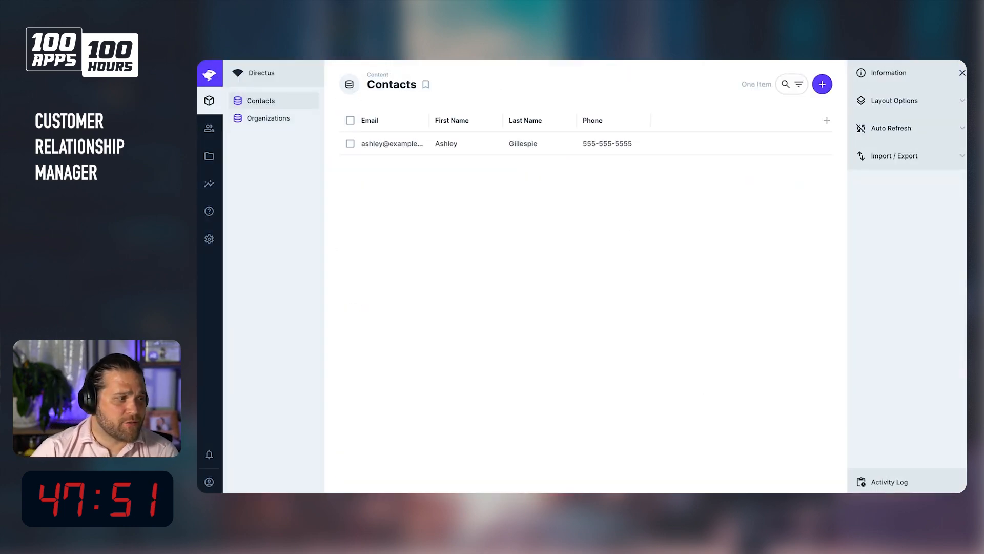
# Add a string input field job_title to the organizations_contacts junction collection.
pyautogui.click(209, 239)
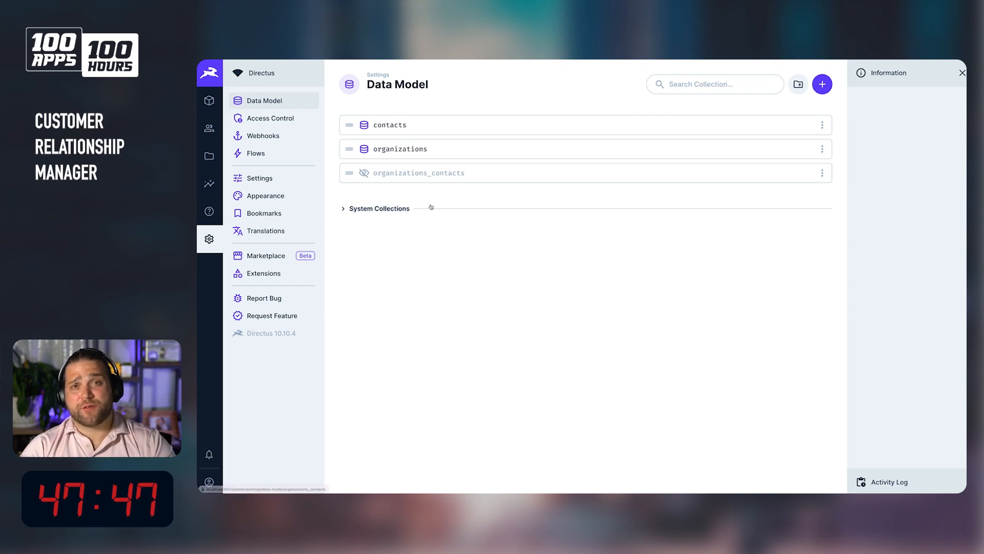
pyautogui.click(435, 175)
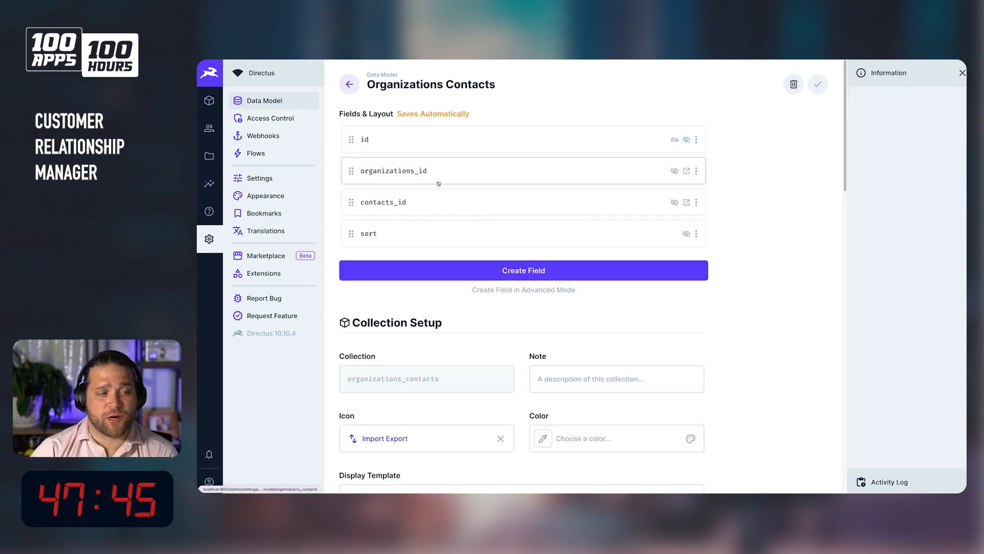
pyautogui.click(496, 275)
pyautogui.click(646, 158)
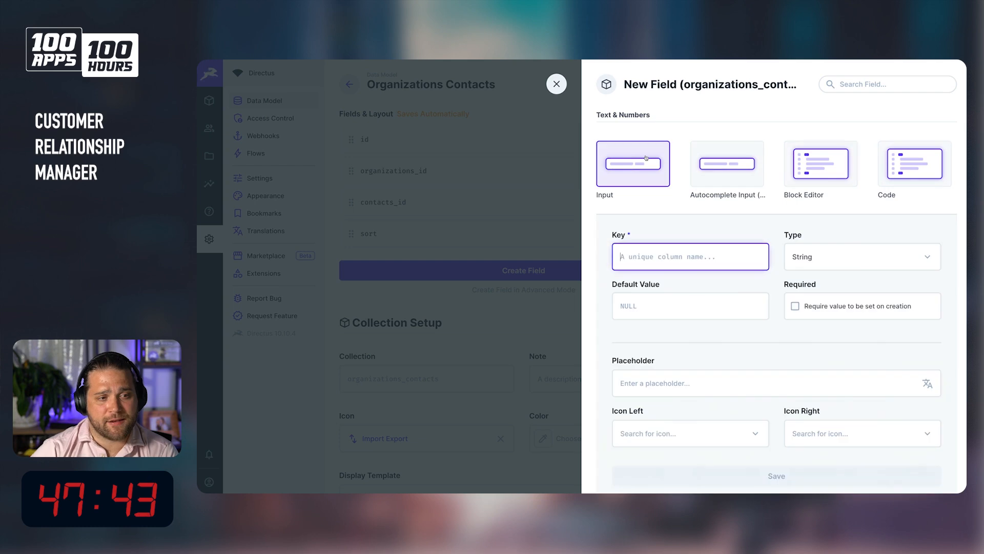
pyautogui.write('job_titles')
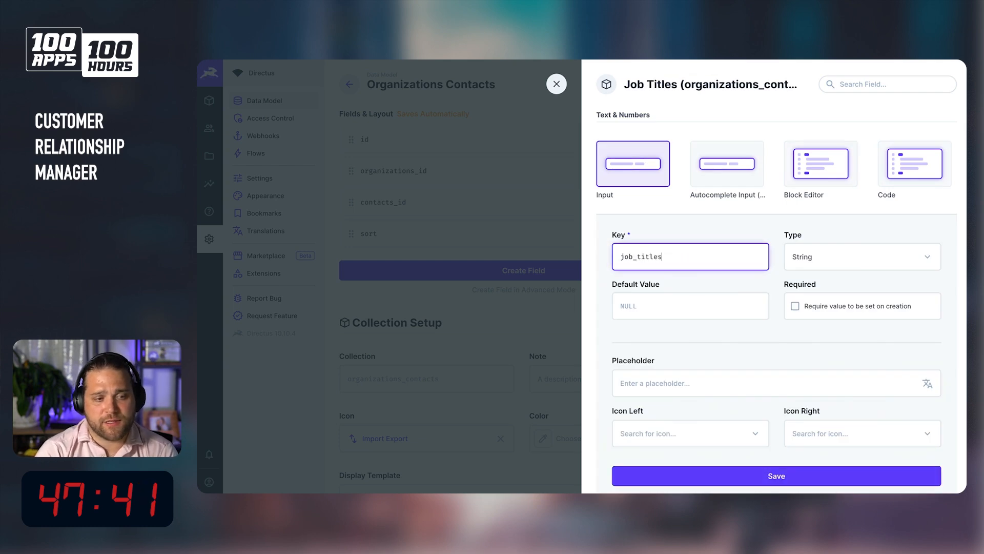
pyautogui.press('BackSpace')
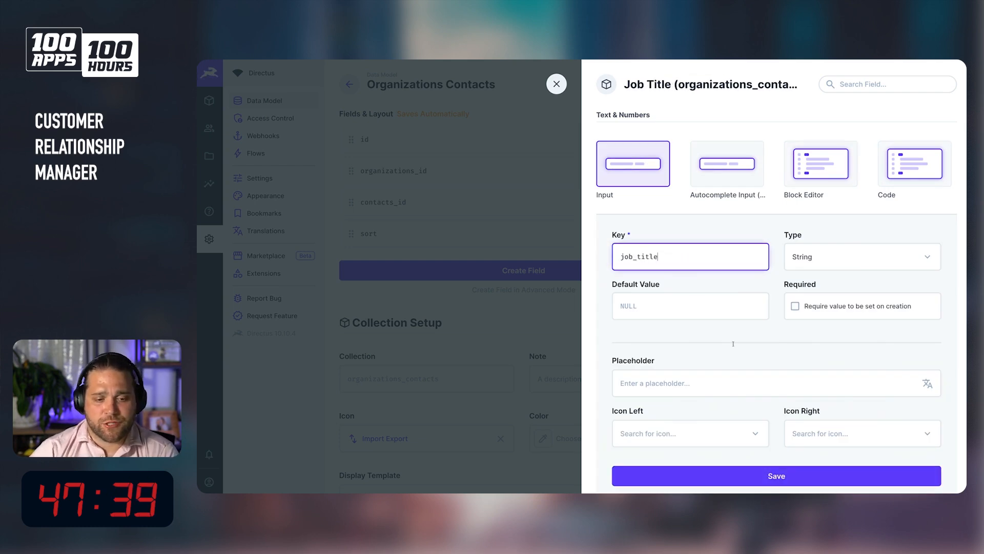
pyautogui.click(767, 470)
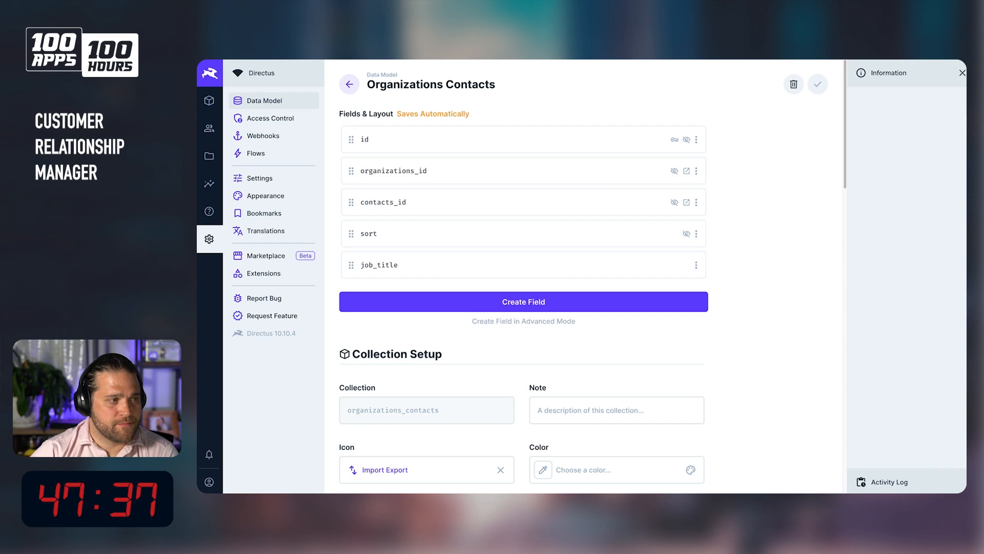
# Open the contact's linked organization to view the new Job Title field, then close it.
pyautogui.click(209, 100)
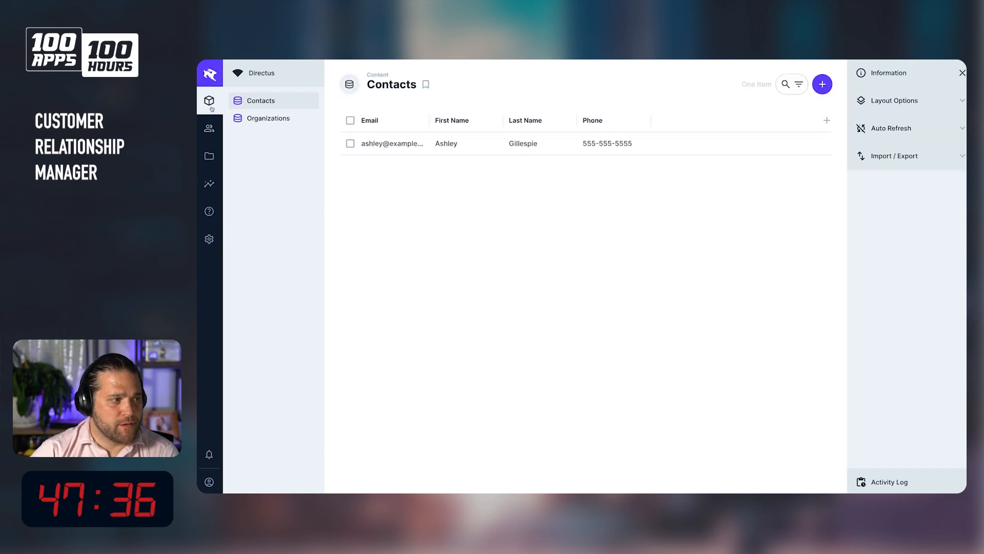
pyautogui.click(417, 148)
pyautogui.click(381, 435)
pyautogui.scroll(-5, 736, 285)
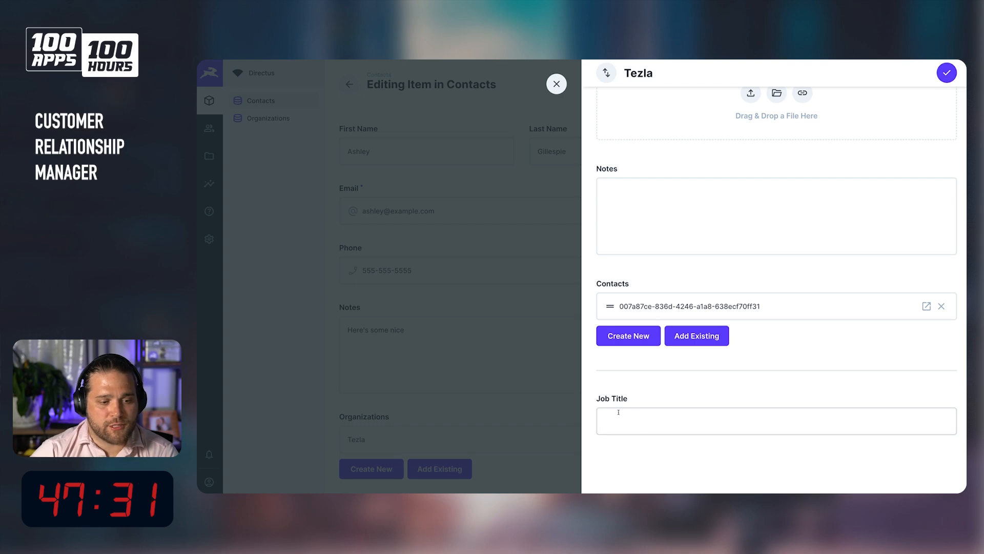
pyautogui.scroll(5, 638, 407)
pyautogui.click(556, 83)
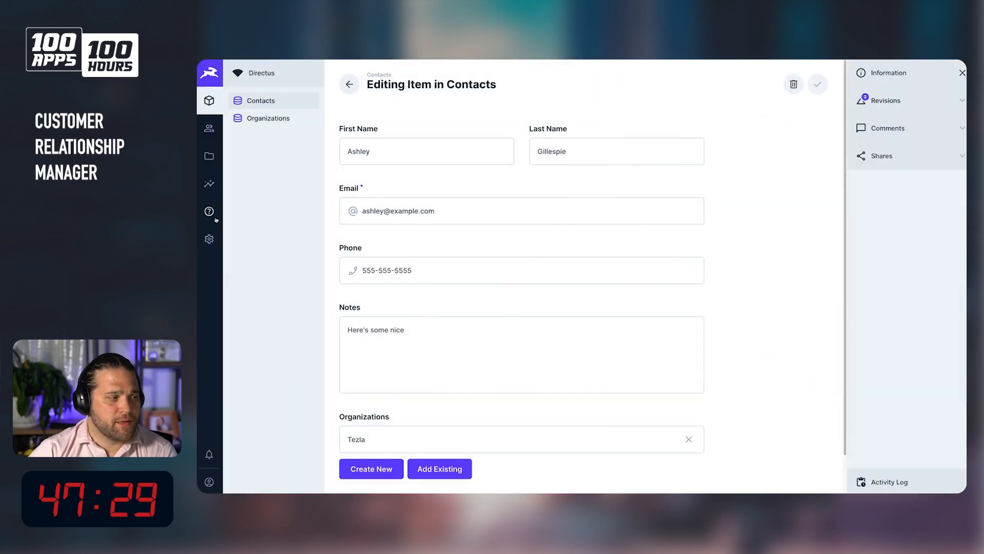
# Review the organizations_contacts and contacts collections' fields in the data model.
pyautogui.click(215, 236)
pyautogui.click(410, 171)
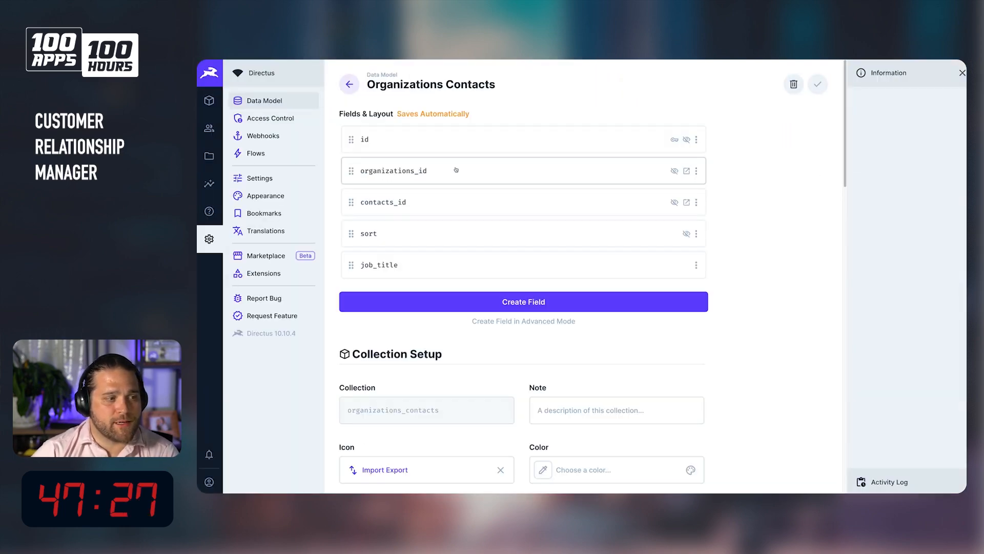
pyautogui.click(349, 84)
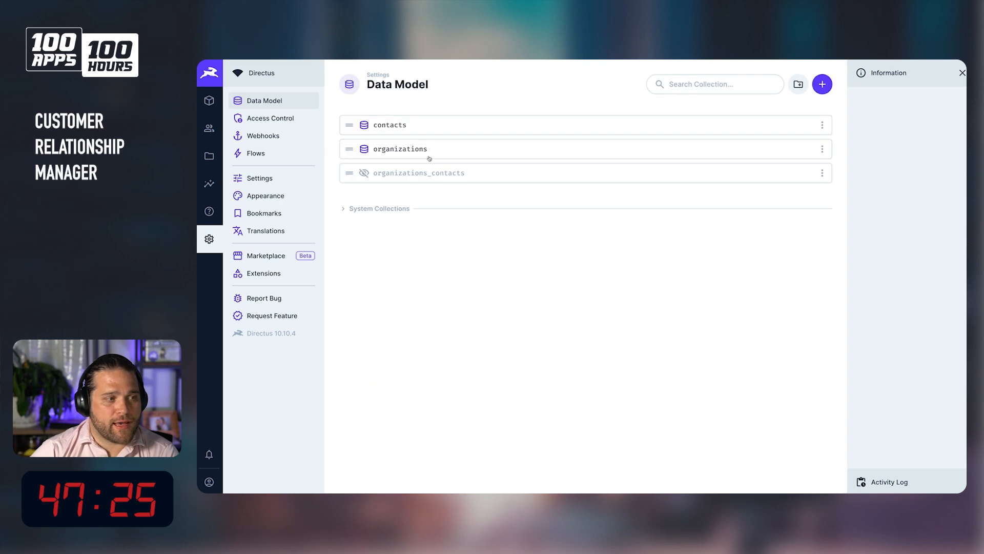
pyautogui.click(416, 129)
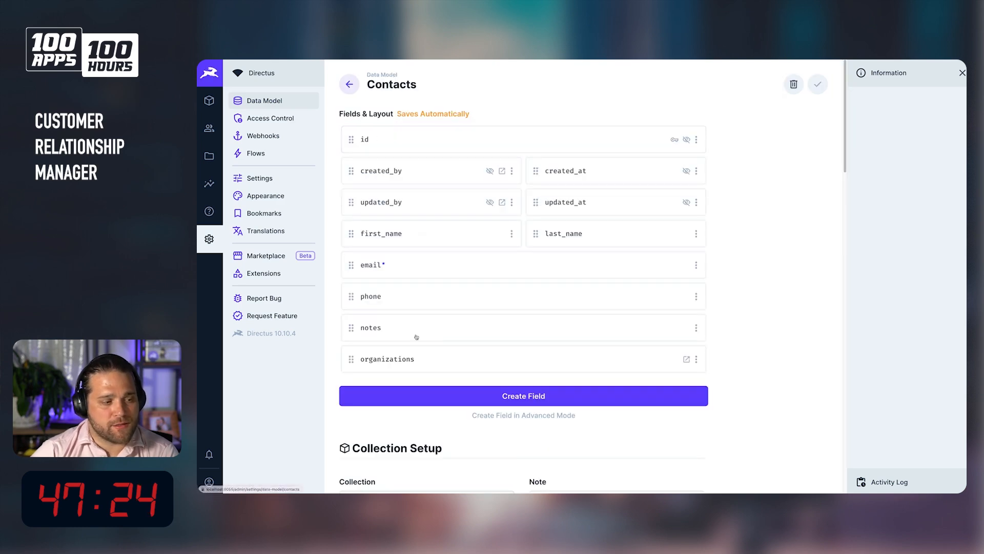
# Edit the contacts' organizations many-to-many field and set its relationship sort field to sort.
pyautogui.click(400, 359)
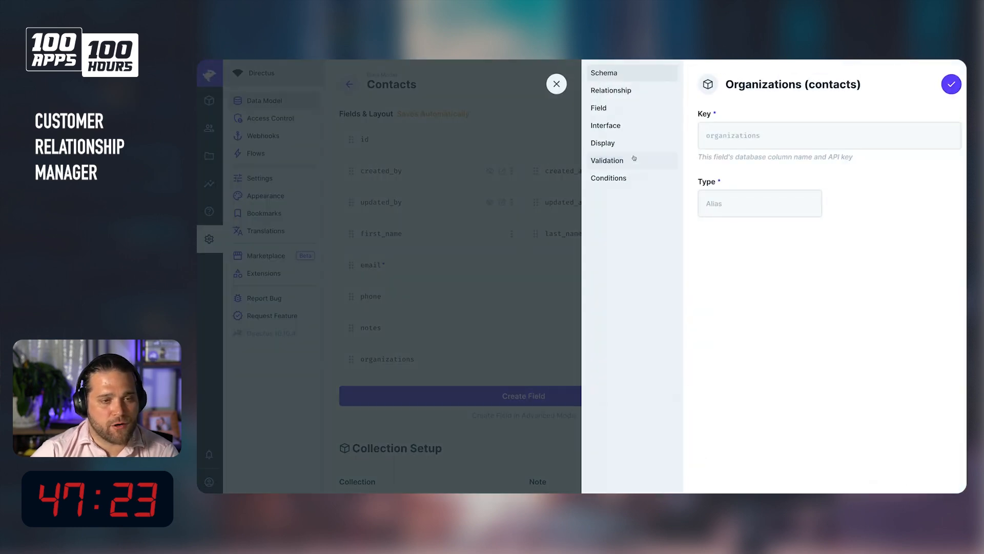
pyautogui.click(635, 93)
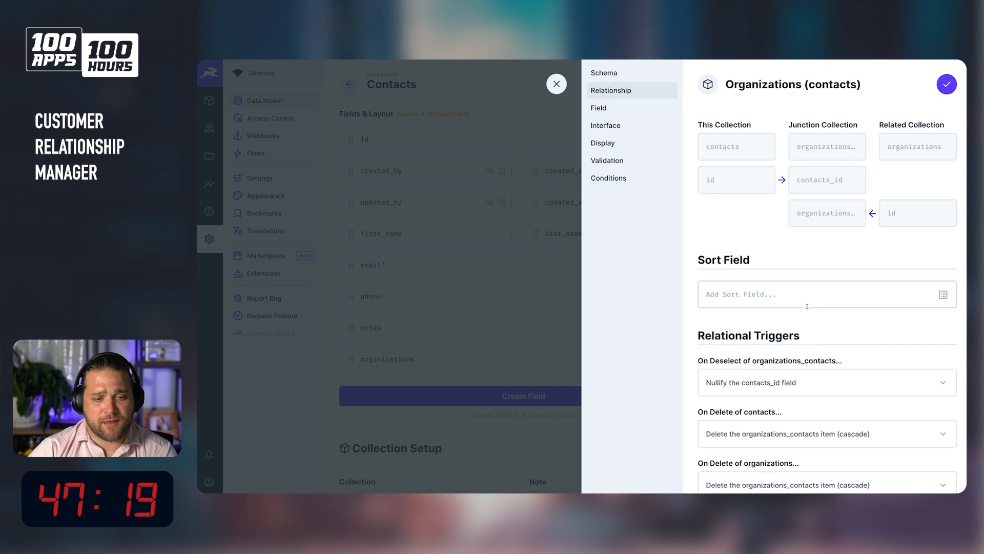
pyautogui.scroll(-2, 818, 324)
pyautogui.click(818, 231)
pyautogui.write('sort')
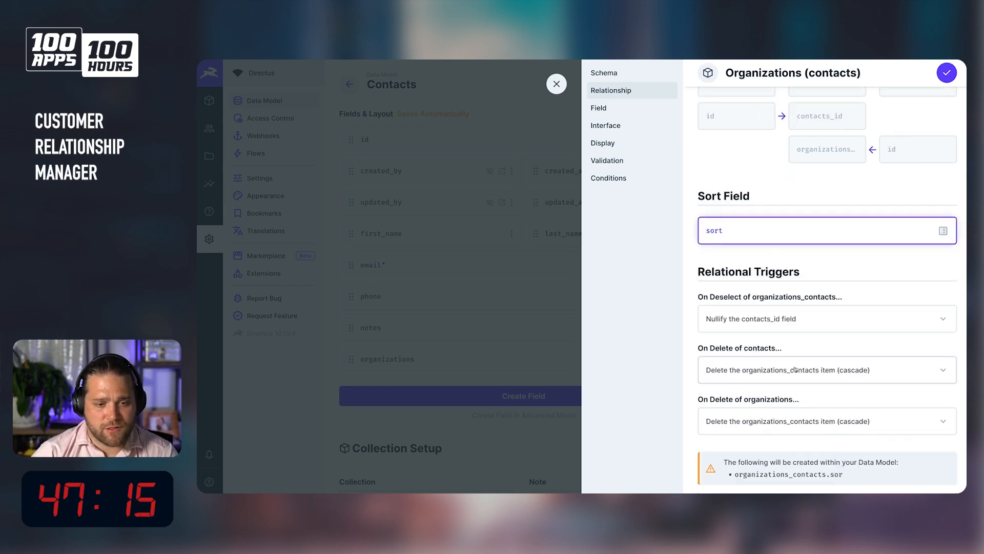
# Set the organizations field's junction fields location to Top and save the field.
pyautogui.scroll(-1, 807, 280)
pyautogui.scroll(4, 806, 279)
pyautogui.click(653, 130)
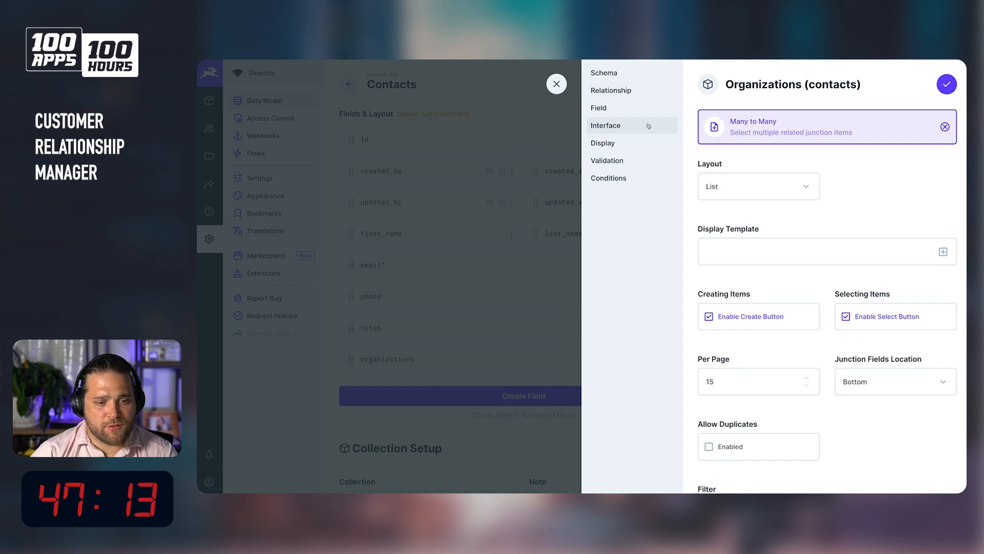
pyautogui.scroll(-4, 889, 187)
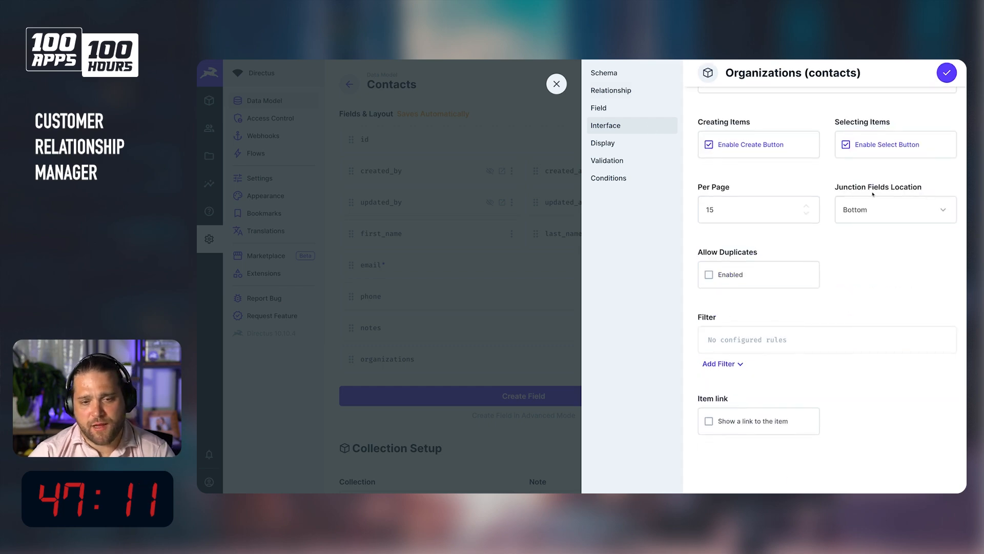
pyautogui.click(870, 211)
pyautogui.click(862, 231)
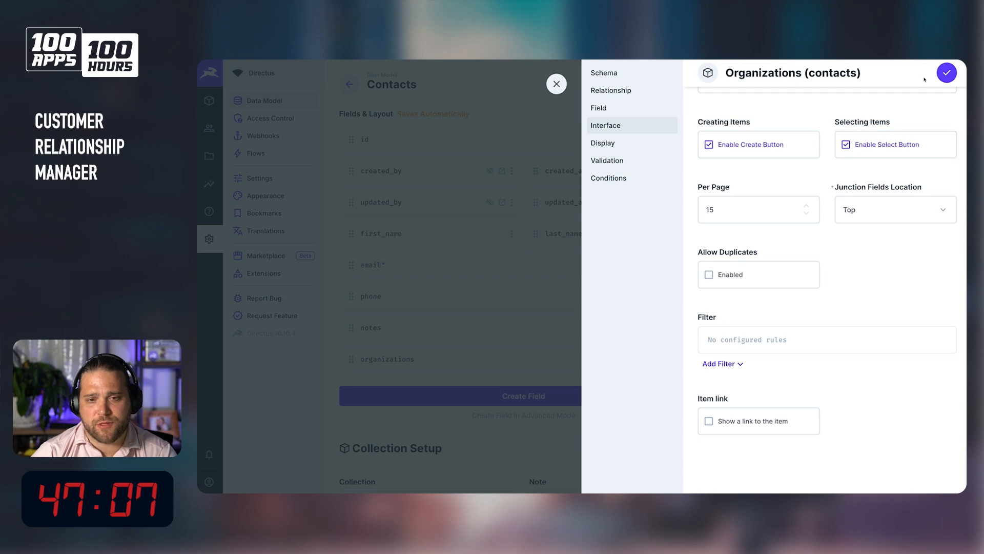
pyautogui.click(941, 72)
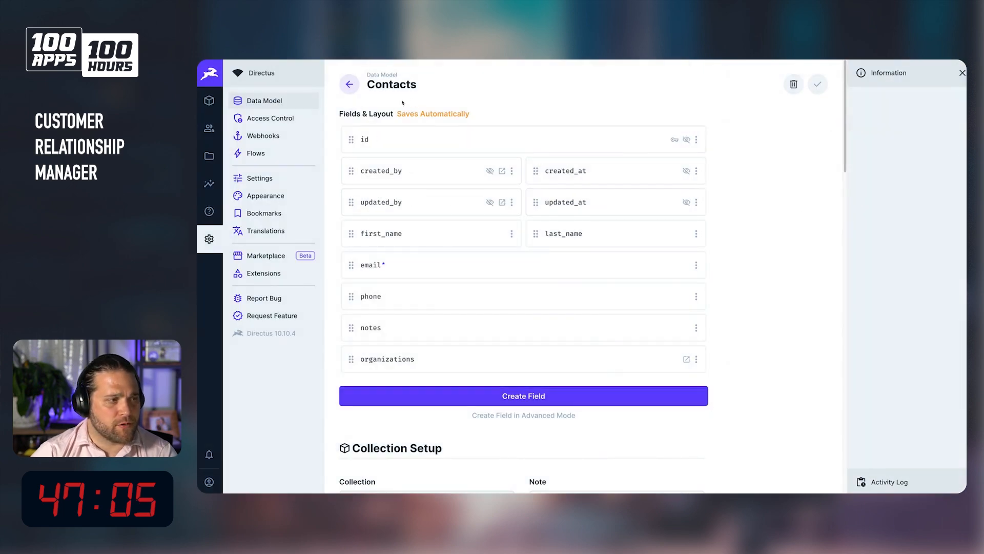
# Open the contact's linked Tezla organization and set its Job Title to Director of Directus.
pyautogui.click(350, 89)
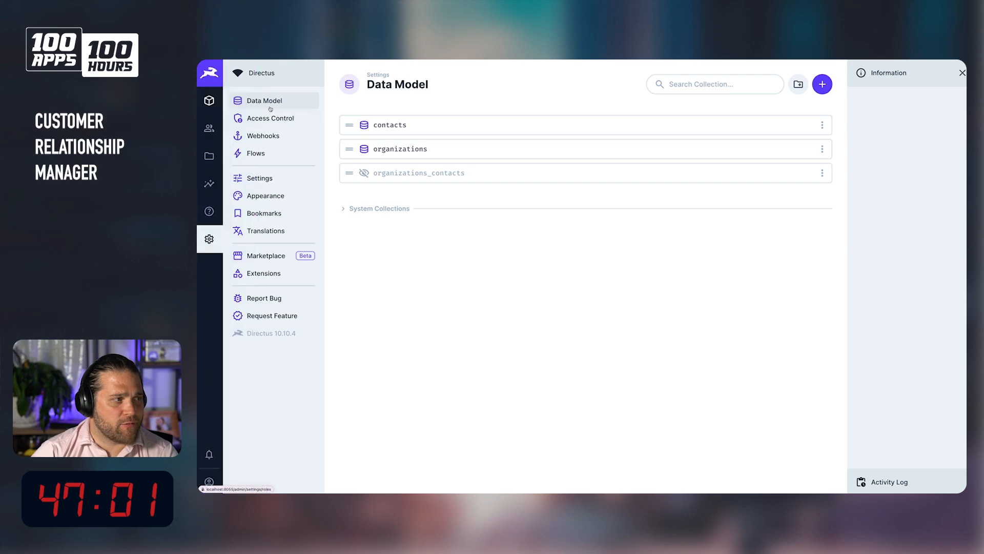
pyautogui.click(209, 102)
pyautogui.scroll(-1, 422, 352)
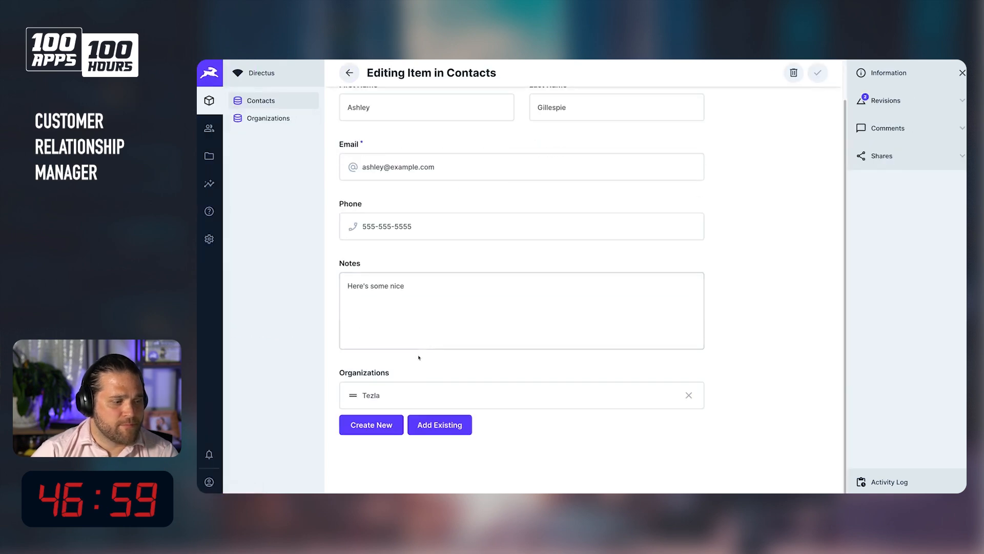
pyautogui.click(418, 391)
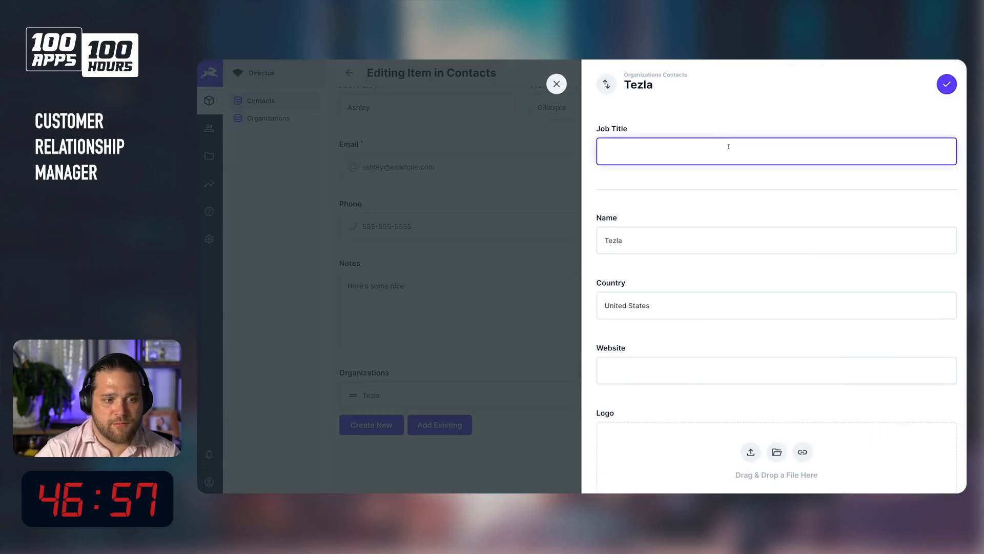
pyautogui.write('Directu')
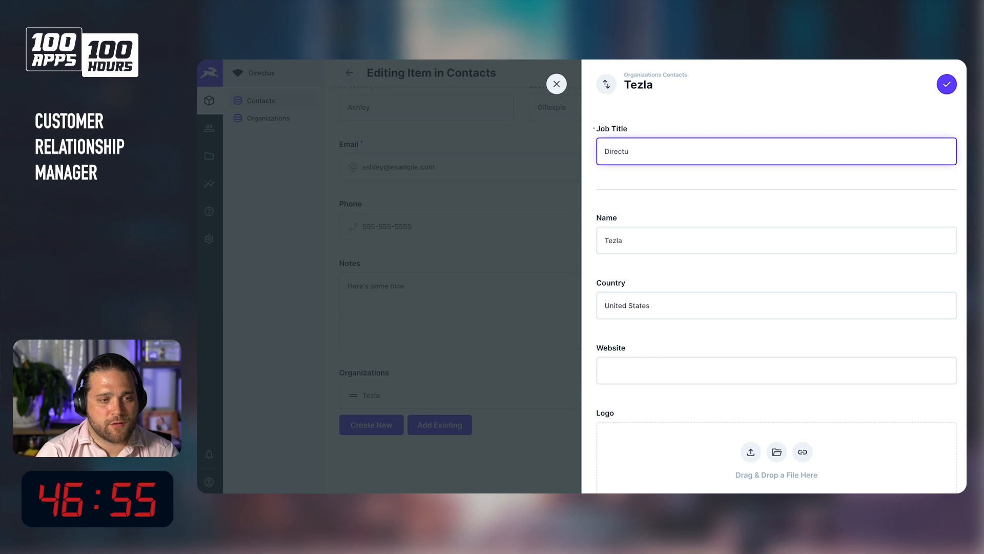
pyautogui.write('s of Directus')
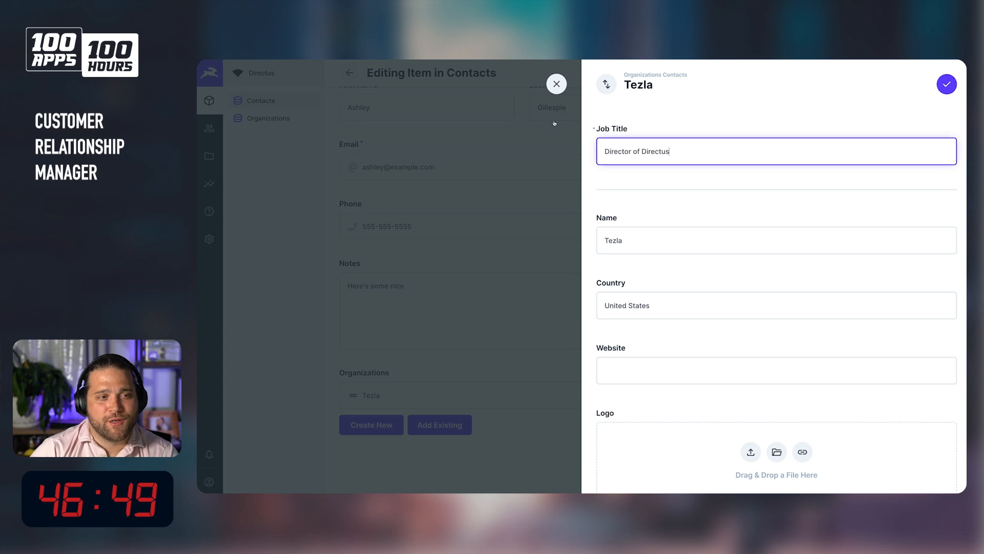
pyautogui.click(947, 85)
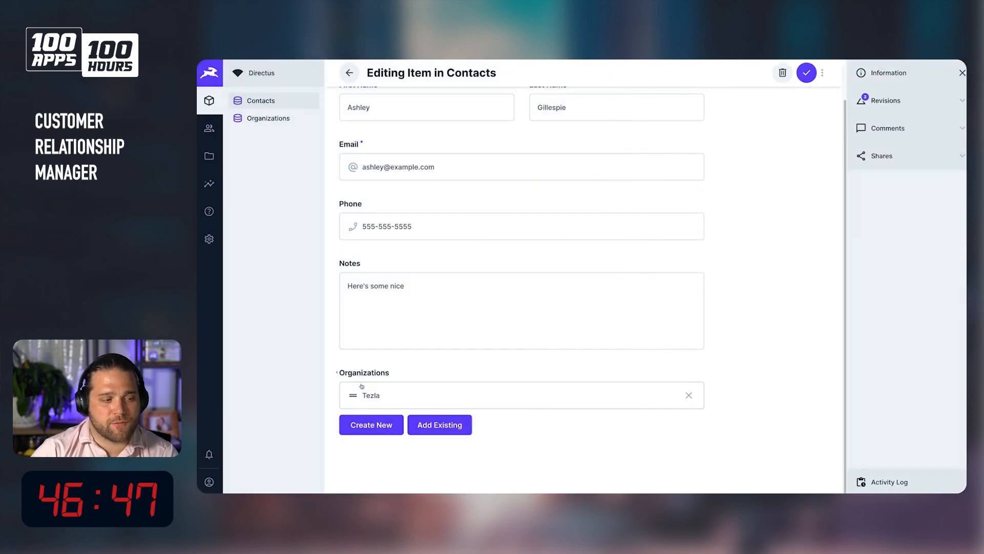
# Create a new linked organization Little League Baseball with Job Title Board Member, then save the contact.
pyautogui.click(389, 429)
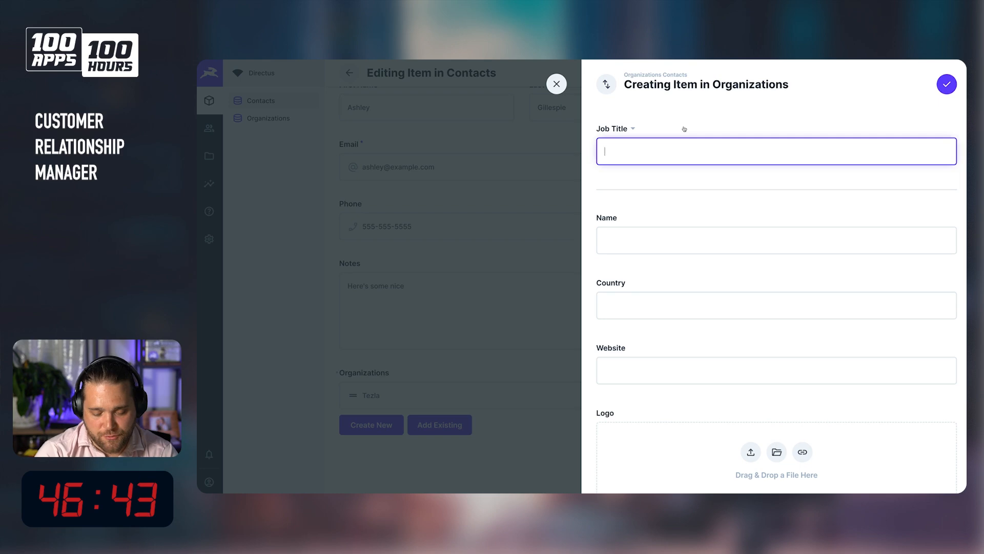
pyautogui.write('Little')
pyautogui.press('super+a')
pyautogui.write('Boar')
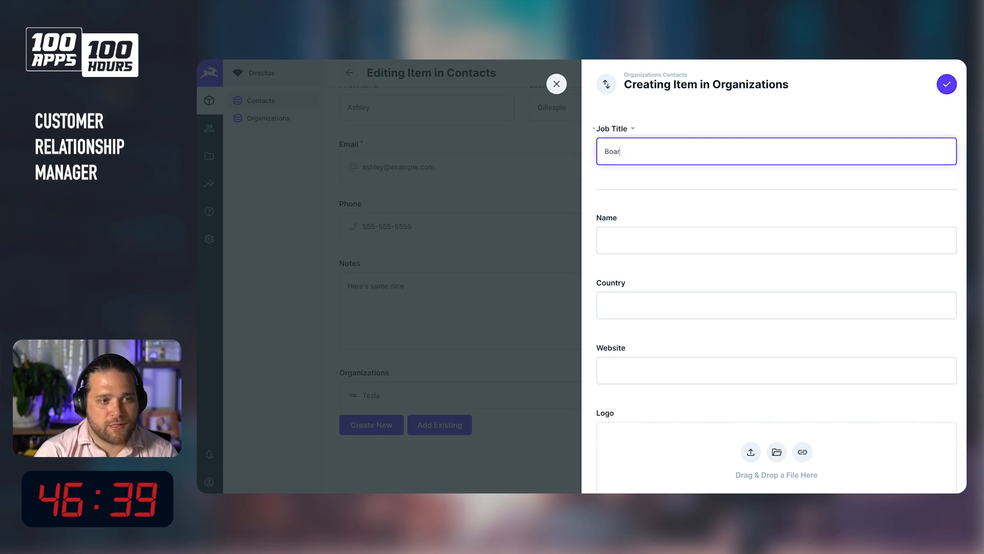
pyautogui.write('d Member')
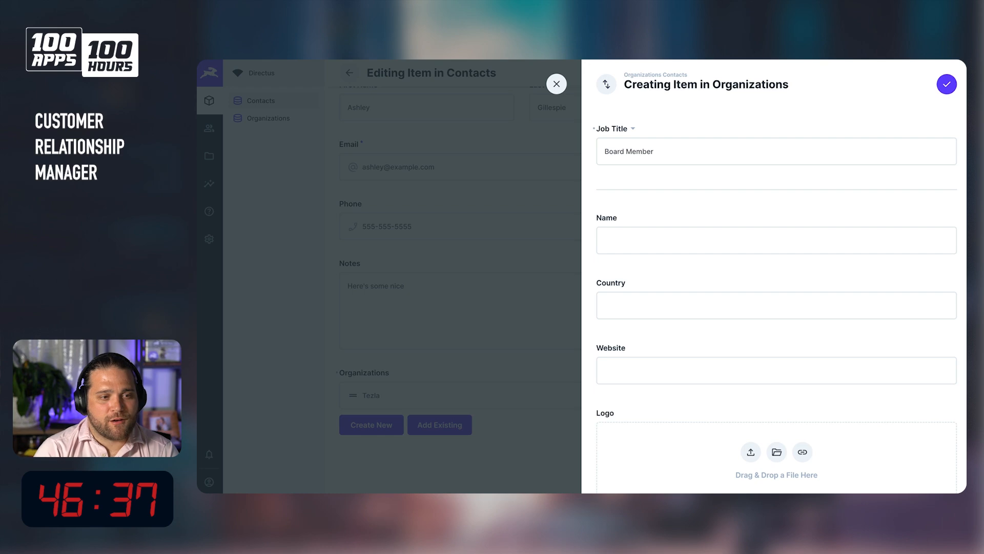
pyautogui.click(635, 235)
pyautogui.write('Little League Baseballs')
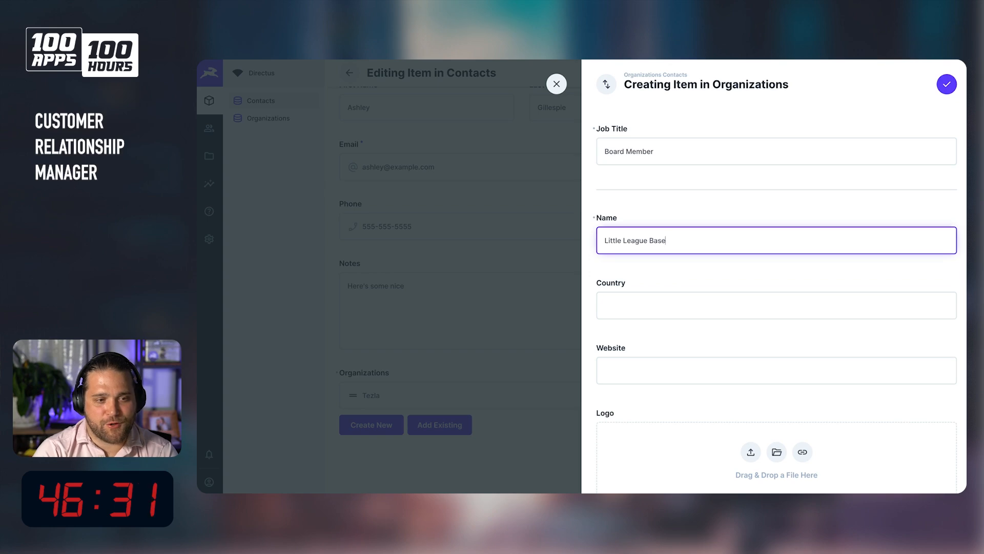
pyautogui.click(947, 84)
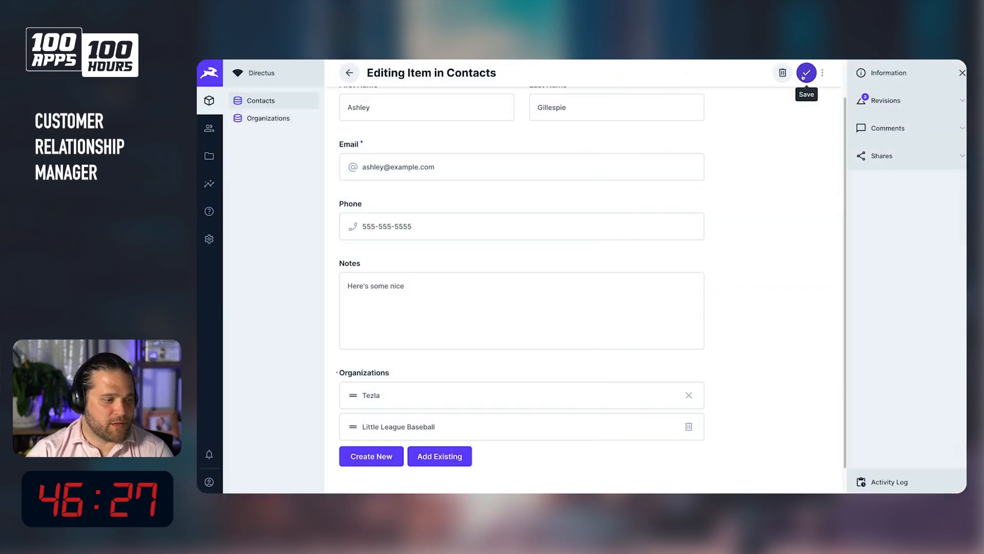
pyautogui.click(807, 74)
pyautogui.click(419, 146)
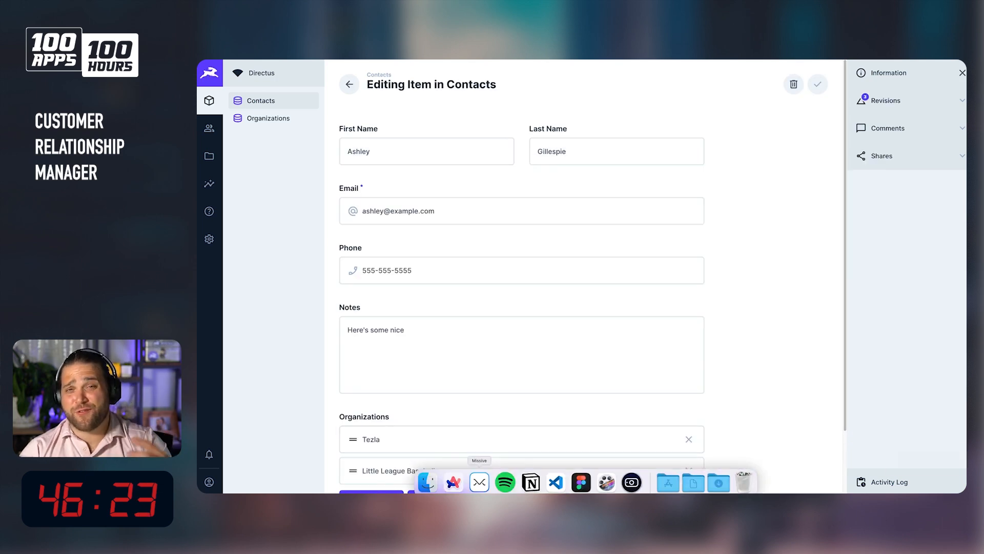
pyautogui.scroll(-2, 670, 282)
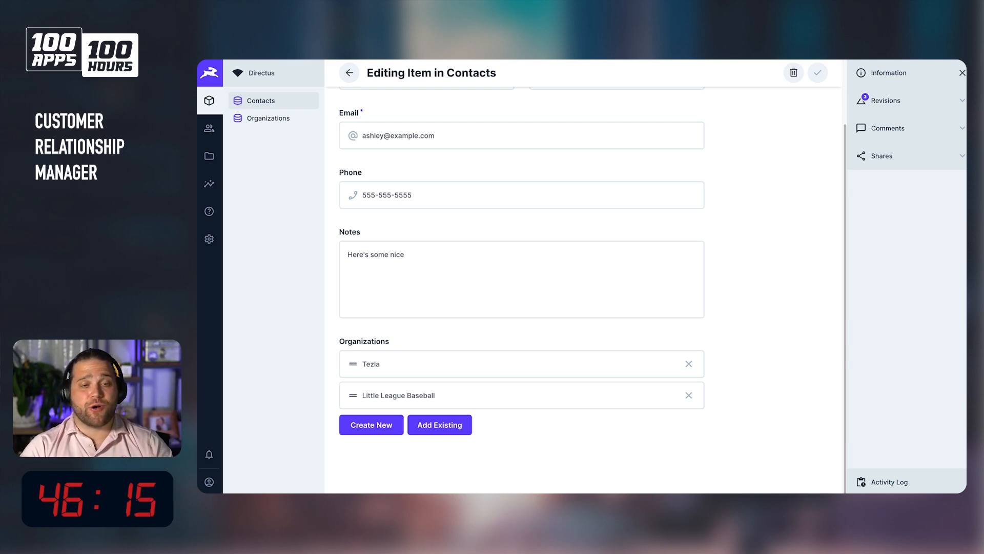
pyautogui.scroll(2, 772, 264)
pyautogui.scroll(-2, 770, 277)
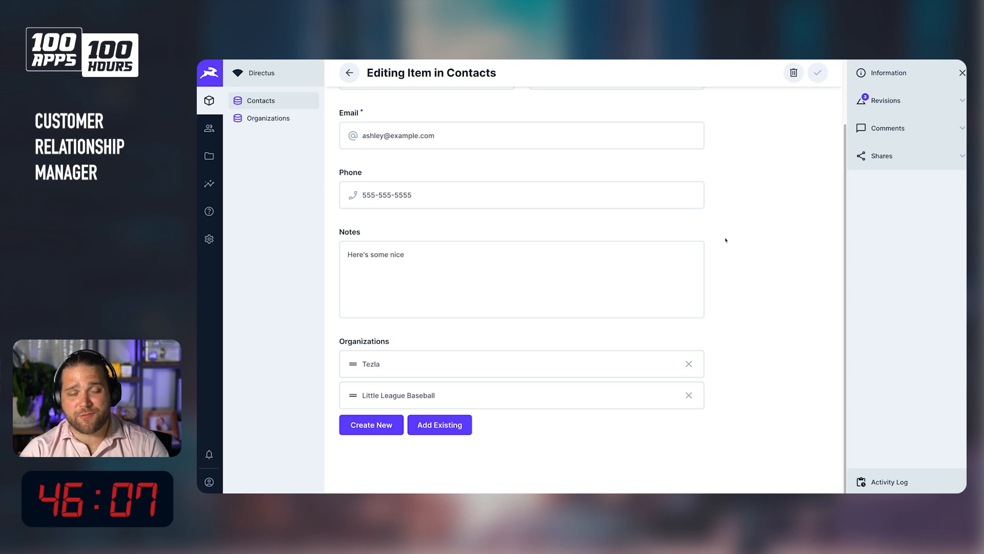
# Nest the organizations_contacts junction collection under the organizations collection in the data model.
pyautogui.click(350, 72)
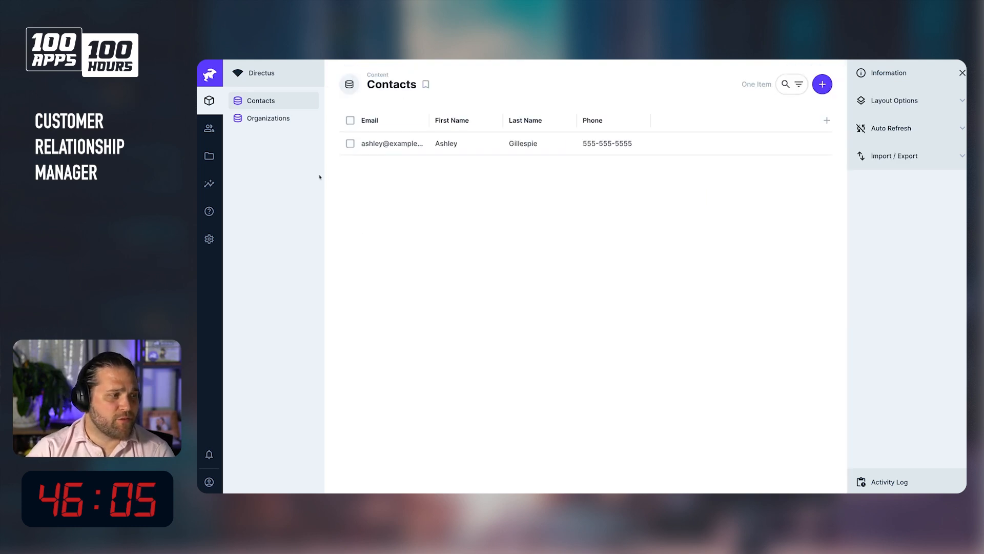
pyautogui.click(210, 239)
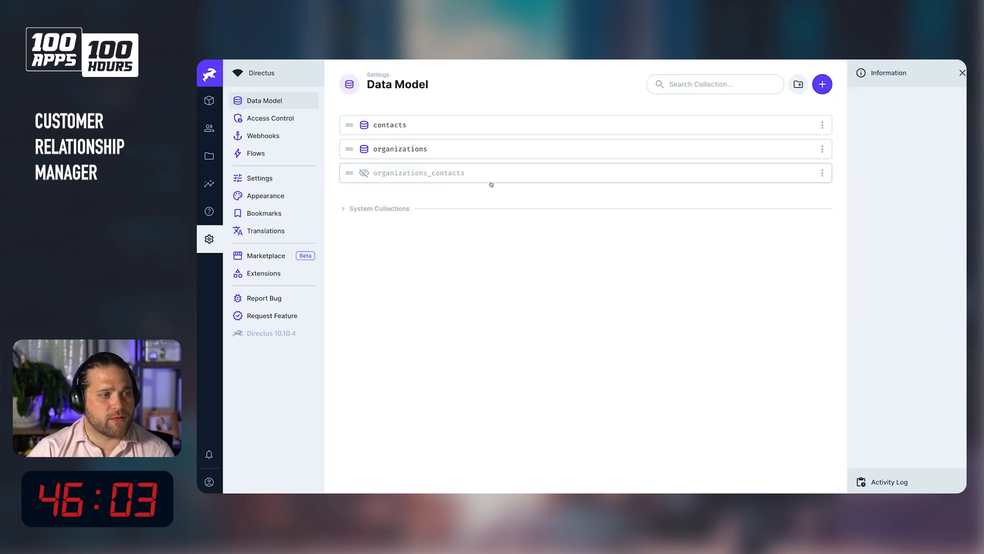
pyautogui.moveTo(346, 177); pyautogui.dragTo(382, 161)
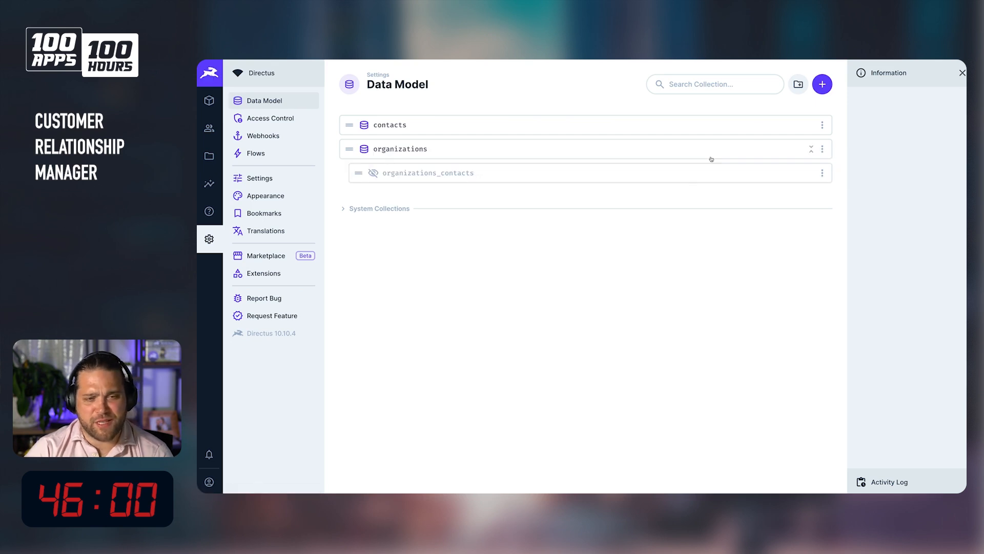
# Start a new collection named deals with a Generated UUID primary key.
pyautogui.click(822, 84)
pyautogui.write('deals')
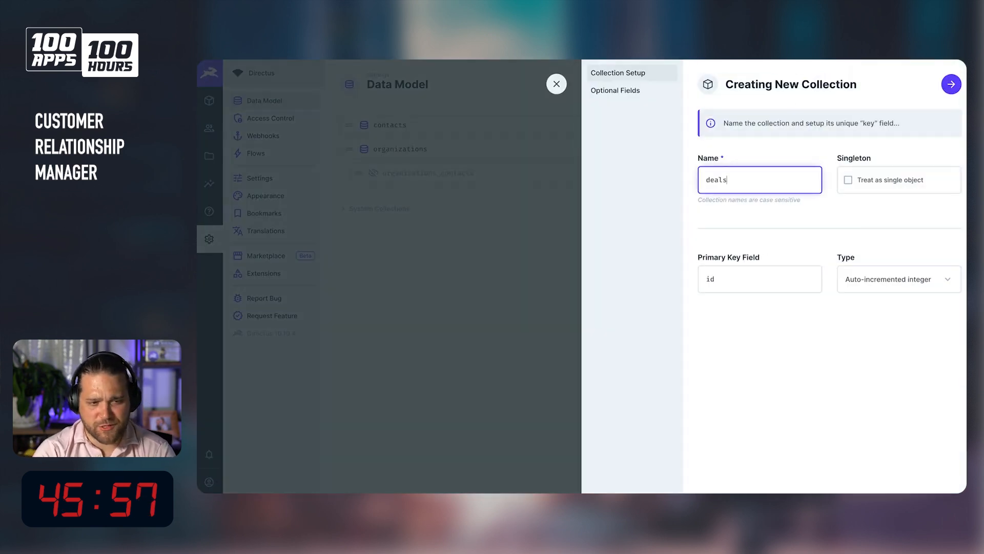
pyautogui.click(860, 287)
pyautogui.click(877, 335)
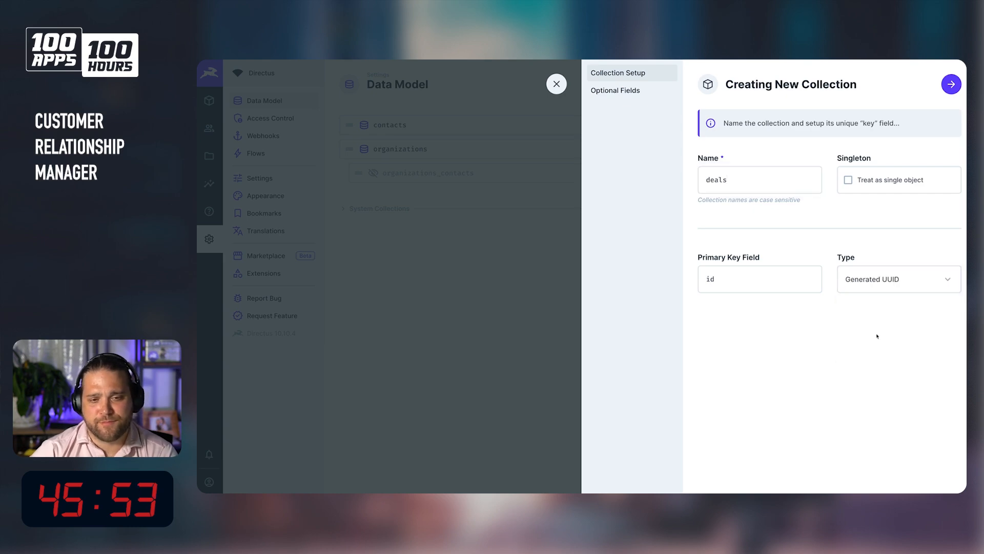
# Enable the optional Created On and Created By fields, renaming them created_at and created_by.
pyautogui.click(623, 90)
pyautogui.click(748, 245)
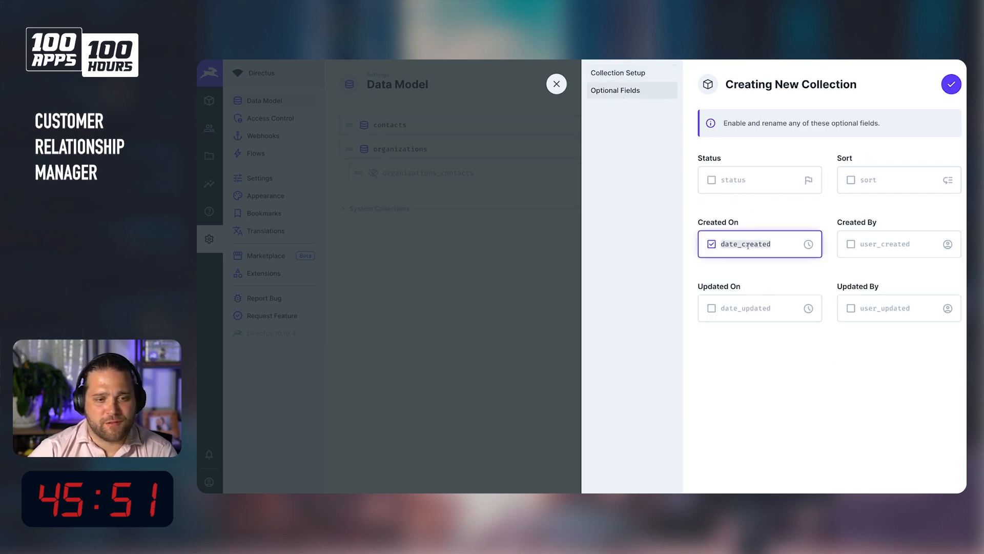
pyautogui.write('created_at')
pyautogui.press('Tab')
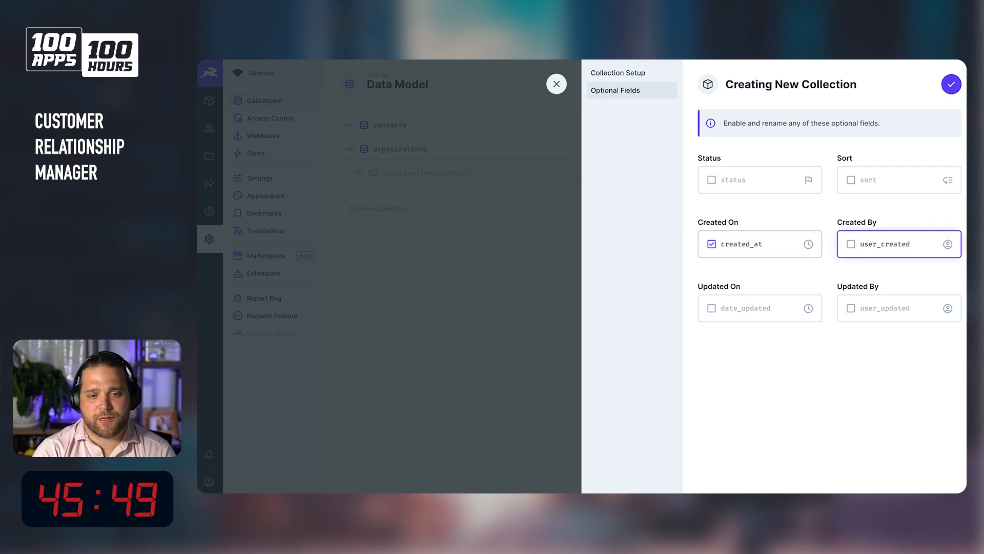
pyautogui.press('space')
pyautogui.press('Tab')
pyautogui.write('created_by')
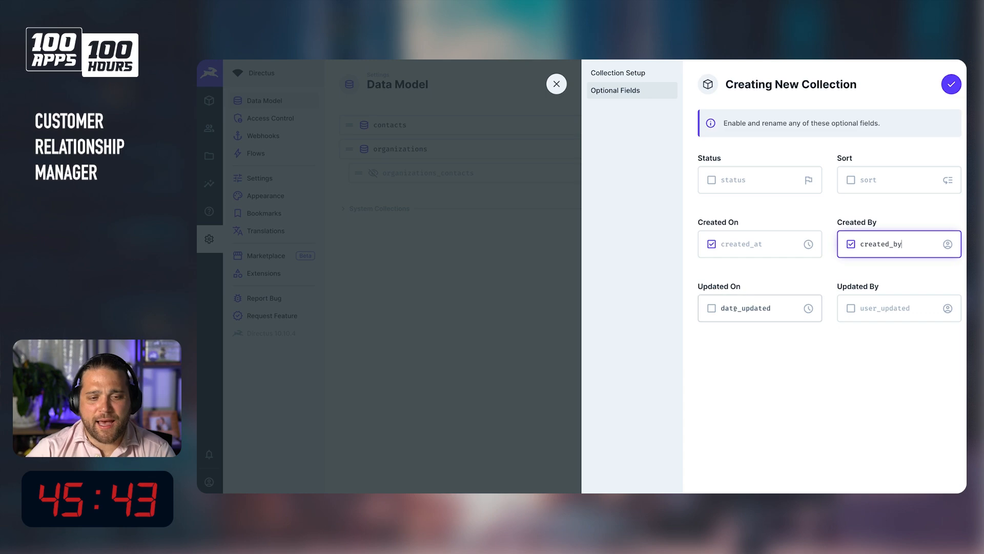
# Enable Updated On and Updated By as updated_at and updated_by, then create the deals collection.
pyautogui.click(782, 311)
pyautogui.write('u')
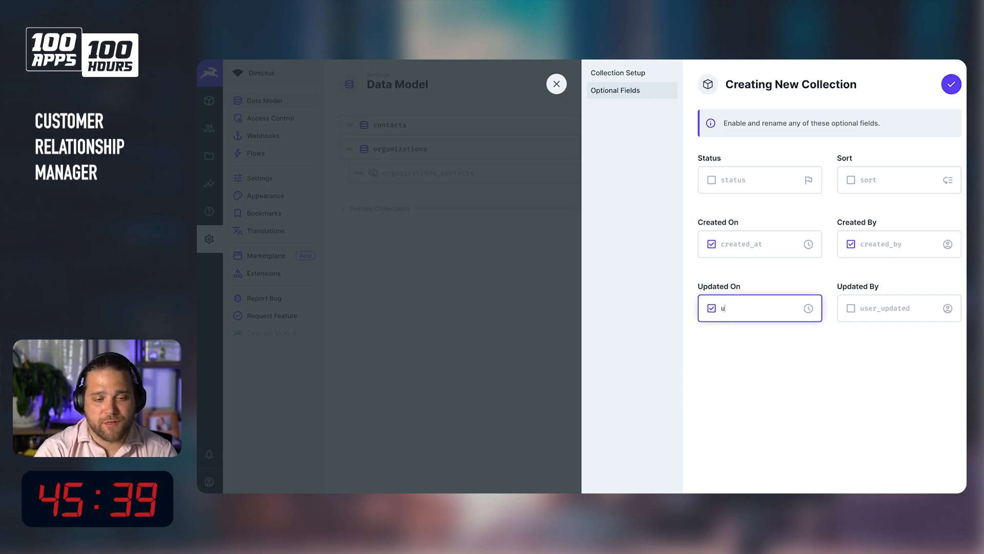
pyautogui.write('pdated')
pyautogui.press('BackSpace')
pyautogui.write('ed_by')
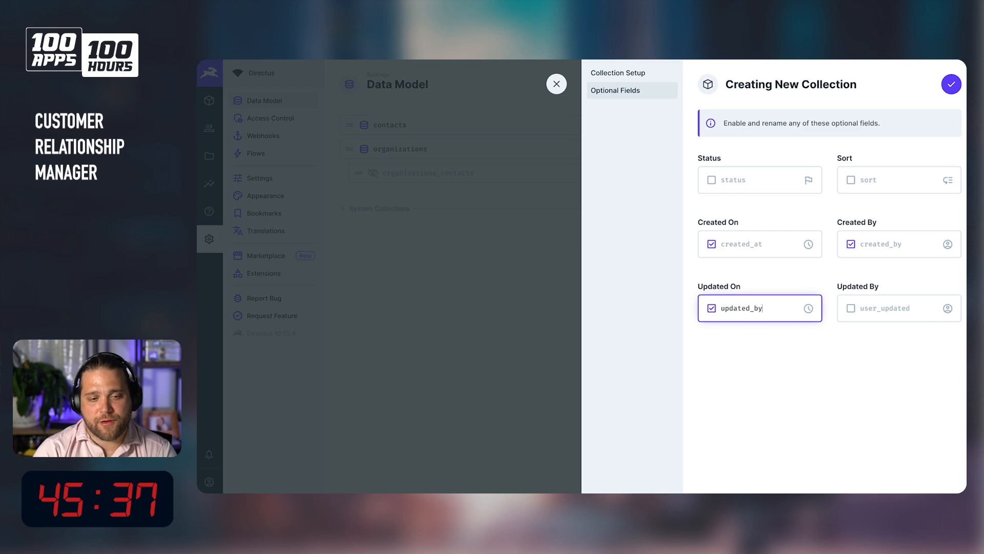
pyautogui.write('asyt')
pyautogui.press('Tab')
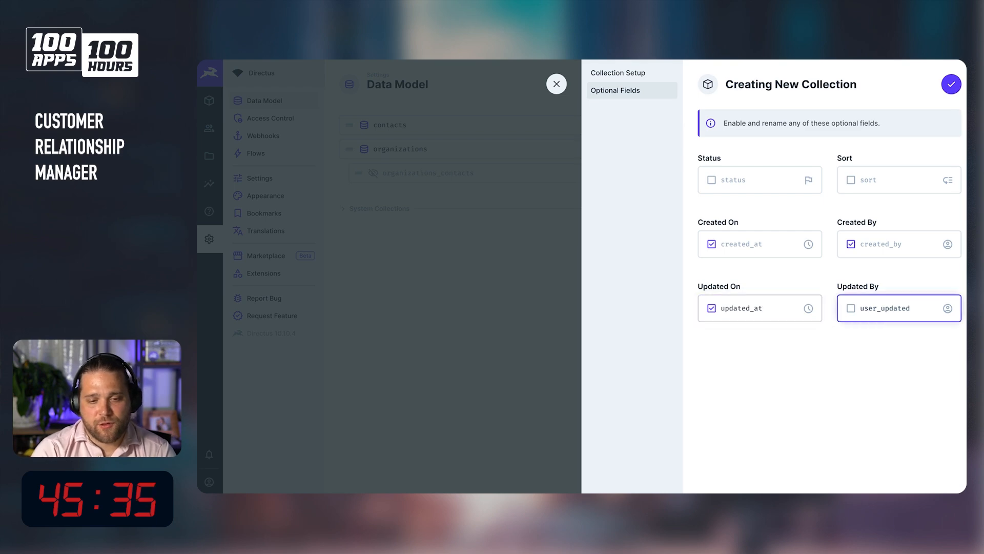
pyautogui.press('space')
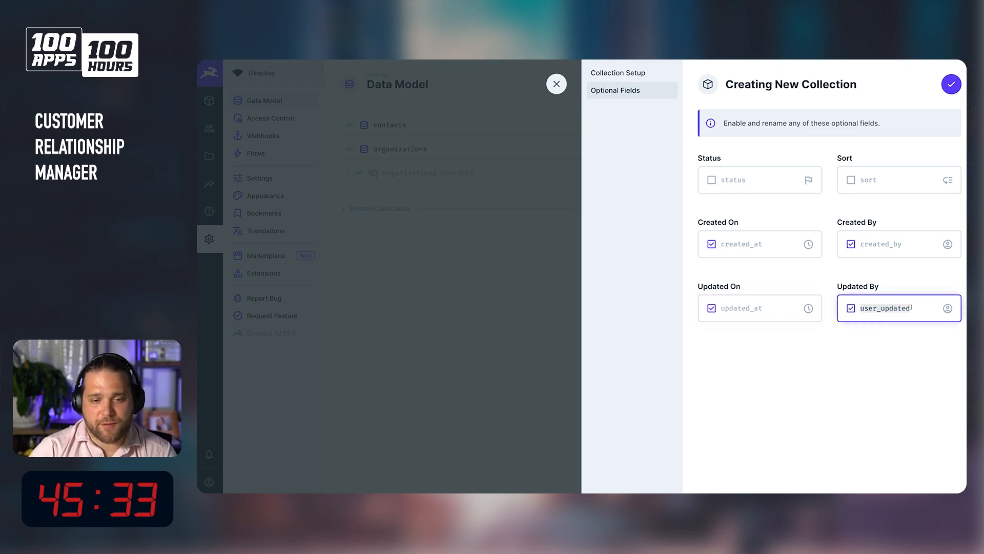
pyautogui.write('user')
pyautogui.press('BackSpace')
pyautogui.press('BackSpace')
pyautogui.write('pdated_by')
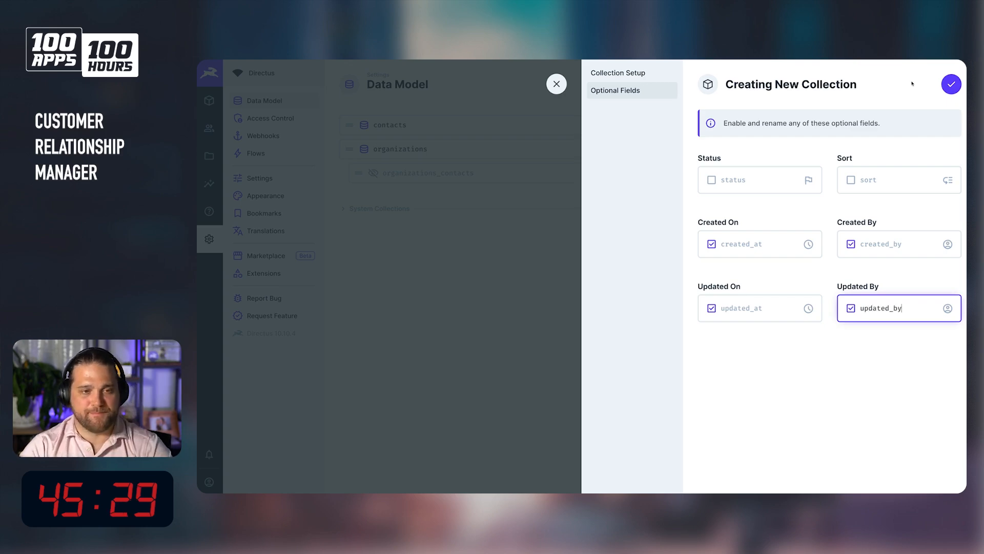
pyautogui.click(951, 84)
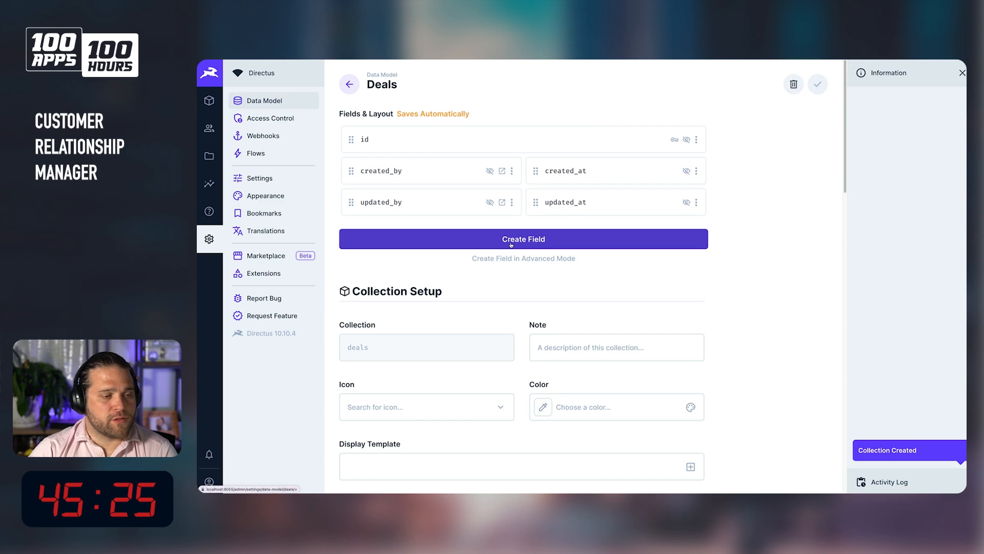
# Add an Input field with key deal_name to the deals collection and save it.
pyautogui.click(510, 242)
pyautogui.click(632, 174)
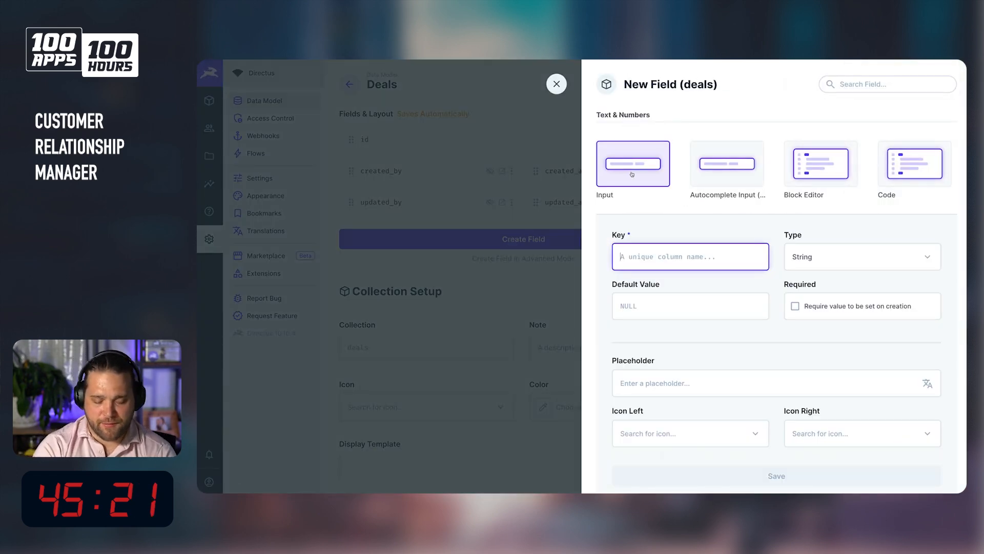
pyautogui.write('title')
pyautogui.hotkey('ctrl', 'a')
pyautogui.write('deal_name')
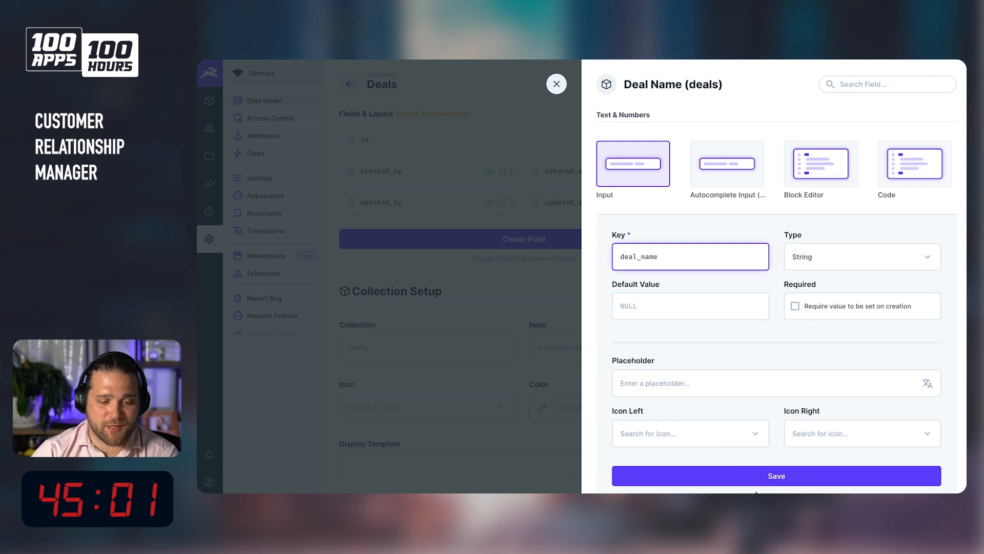
pyautogui.scroll(-3, 756, 346)
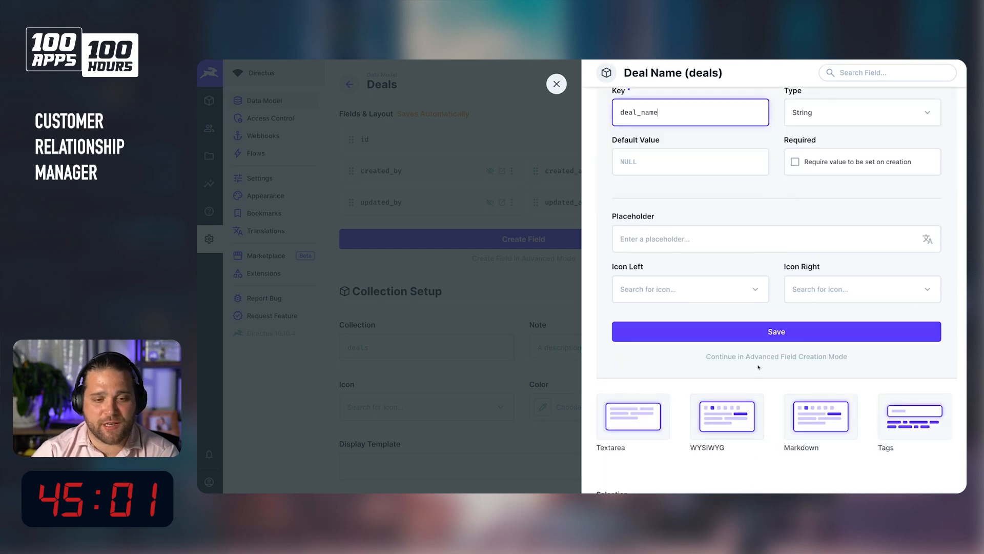
pyautogui.click(756, 335)
# Start a new Input field of type Decimal with key deal_value.
pyautogui.click(543, 277)
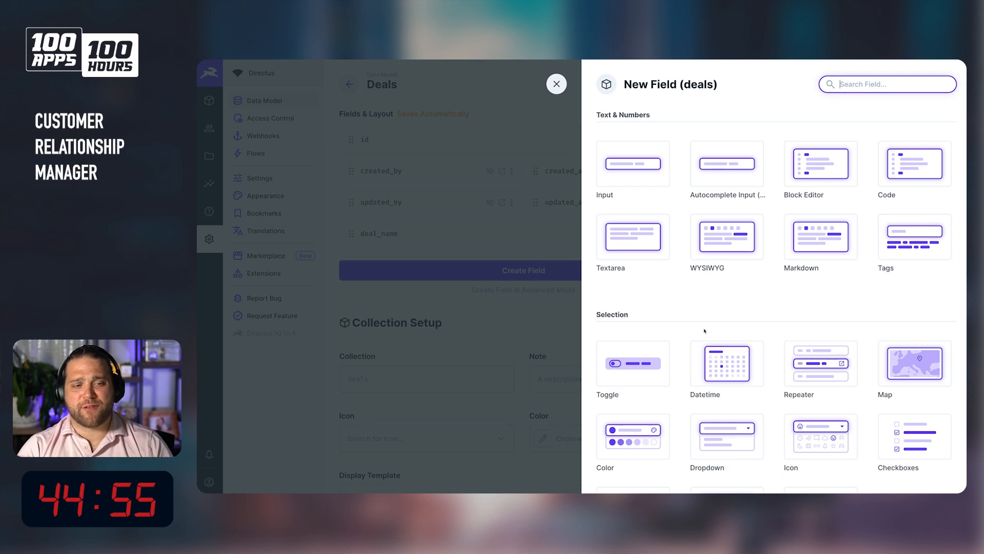
pyautogui.click(638, 167)
pyautogui.click(861, 267)
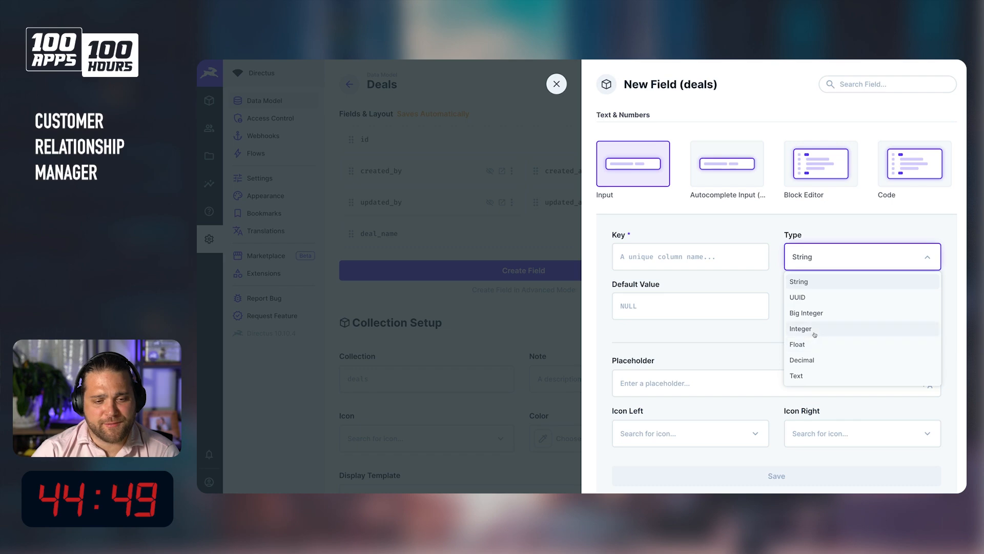
pyautogui.click(816, 359)
pyautogui.click(676, 246)
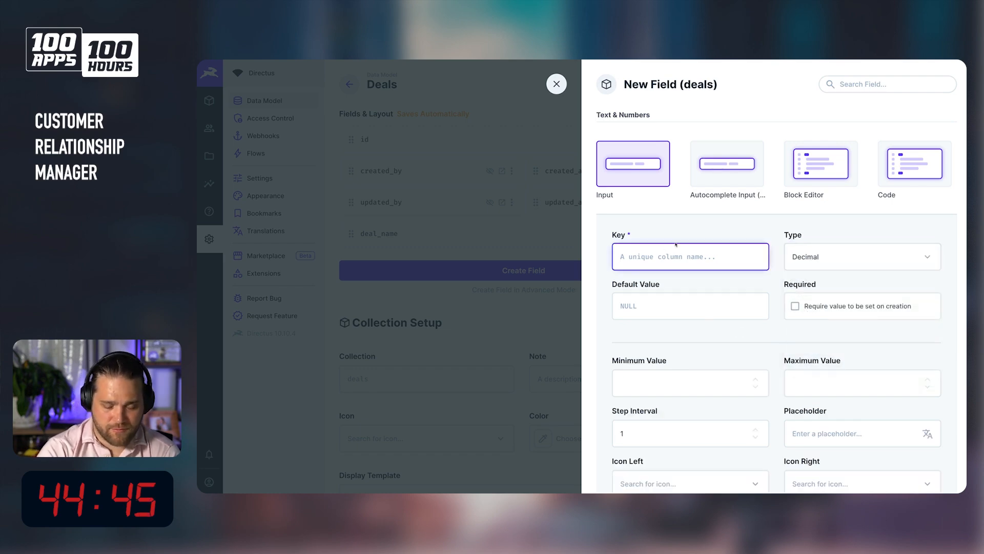
pyautogui.write('deal_')
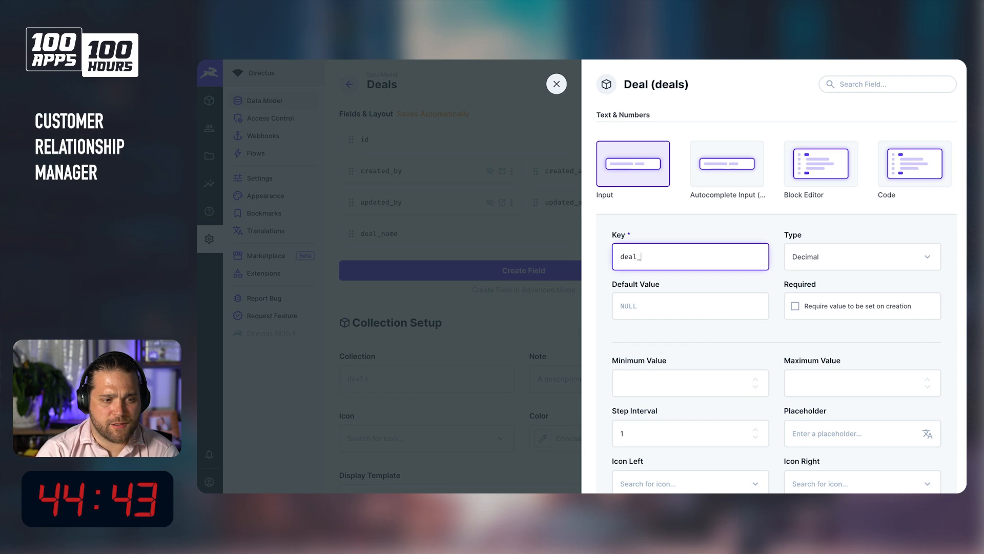
pyautogui.write('value')
# Set the deal_value field's left icon to the dollar-sign money icon and save the field.
pyautogui.scroll(-3, 691, 352)
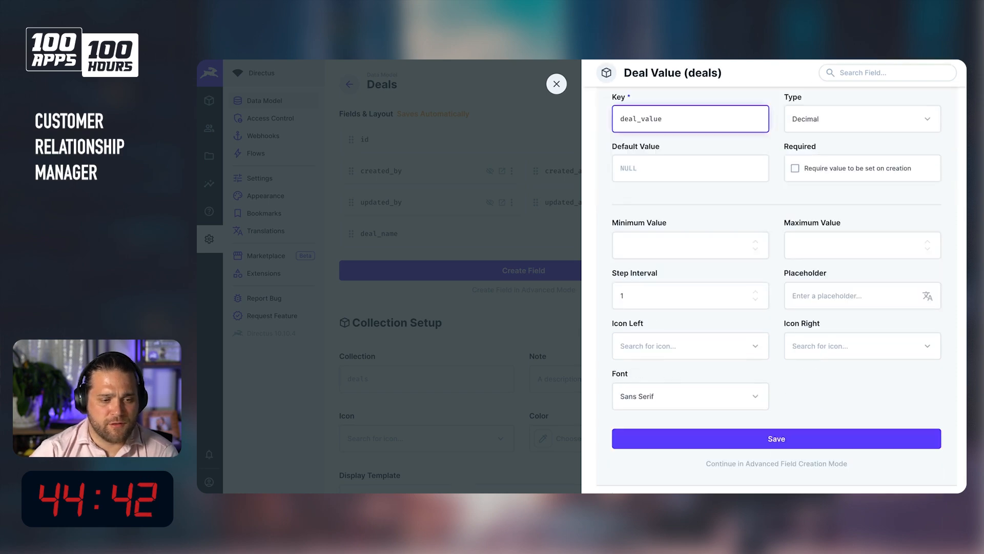
pyautogui.click(691, 352)
pyautogui.write('dollar')
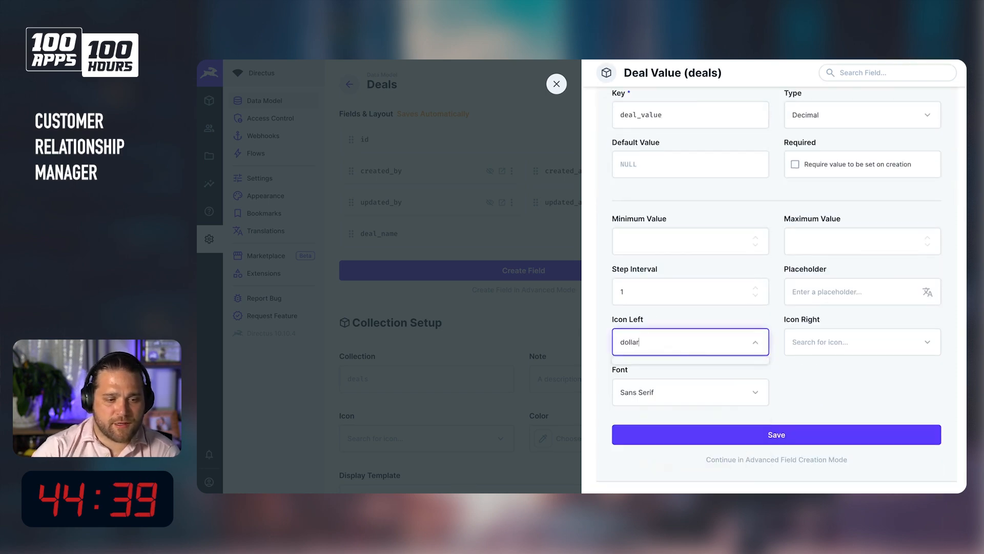
pyautogui.press('BackSpace')
pyautogui.write('money')
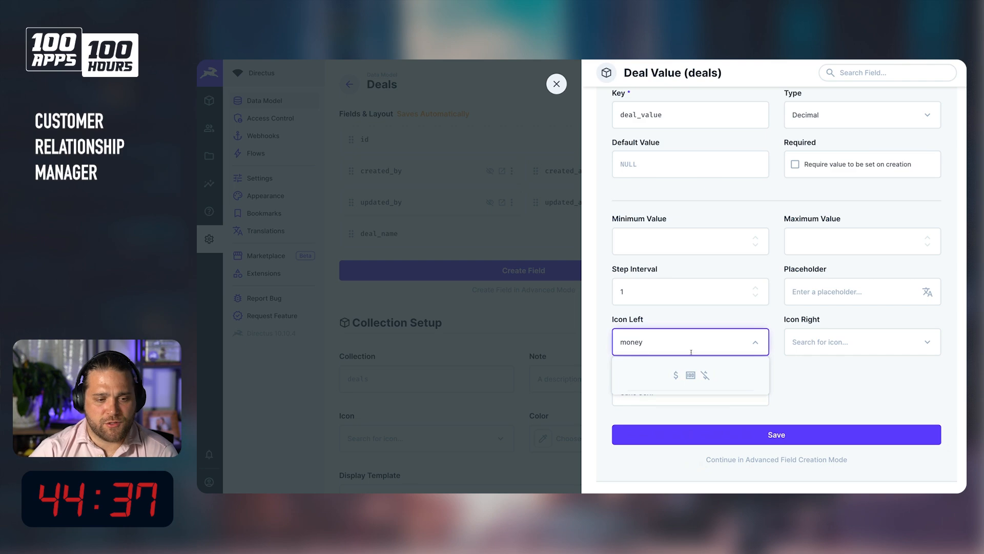
pyautogui.click(676, 375)
pyautogui.click(738, 435)
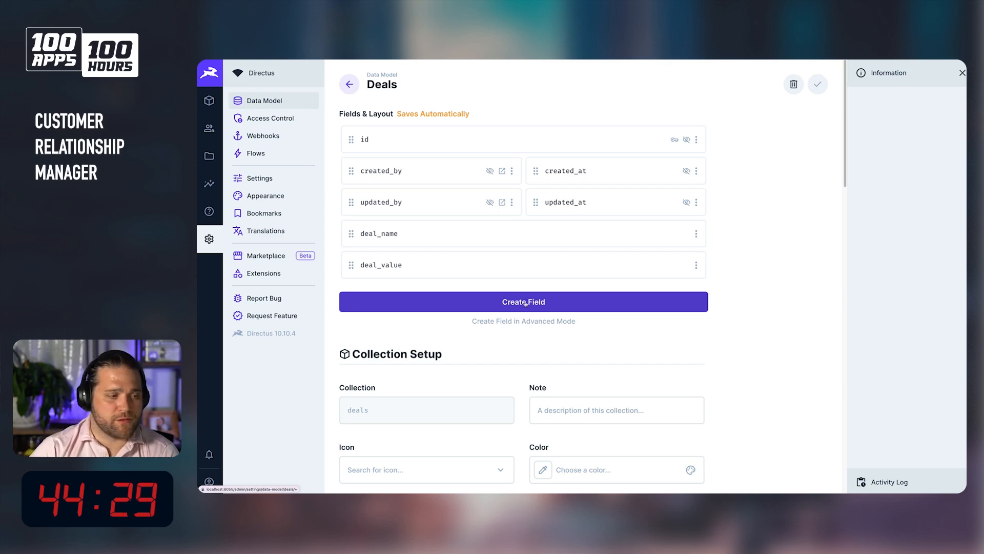
# Add a Textarea field with key notes to the deals collection and save it.
pyautogui.click(524, 303)
pyautogui.write('notes')
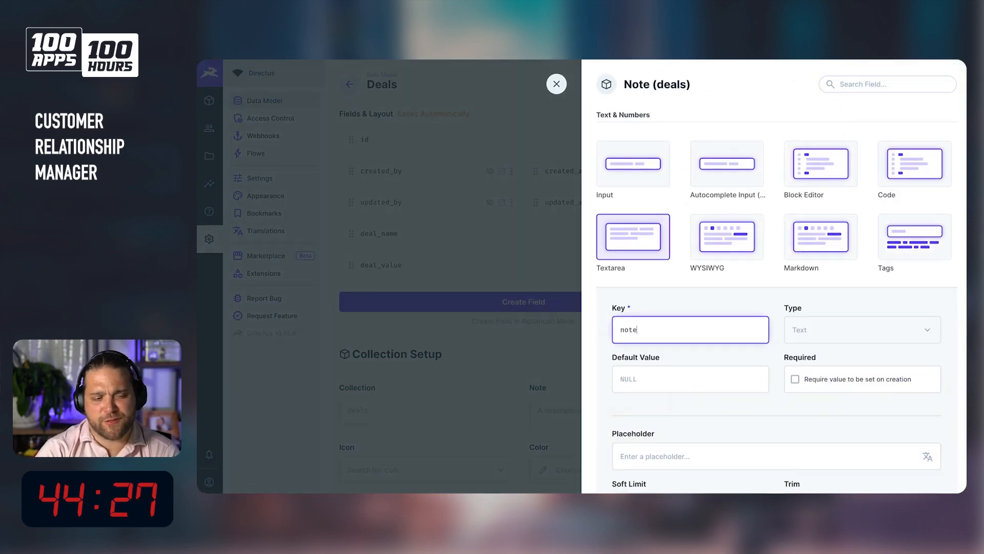
pyautogui.scroll(-1, 636, 228)
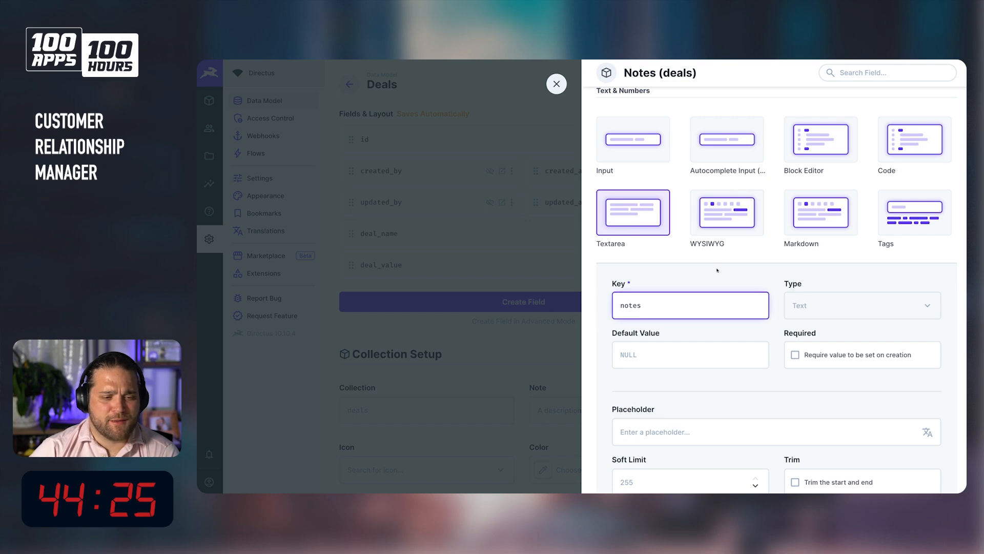
pyautogui.scroll(-5, 717, 255)
pyautogui.click(777, 330)
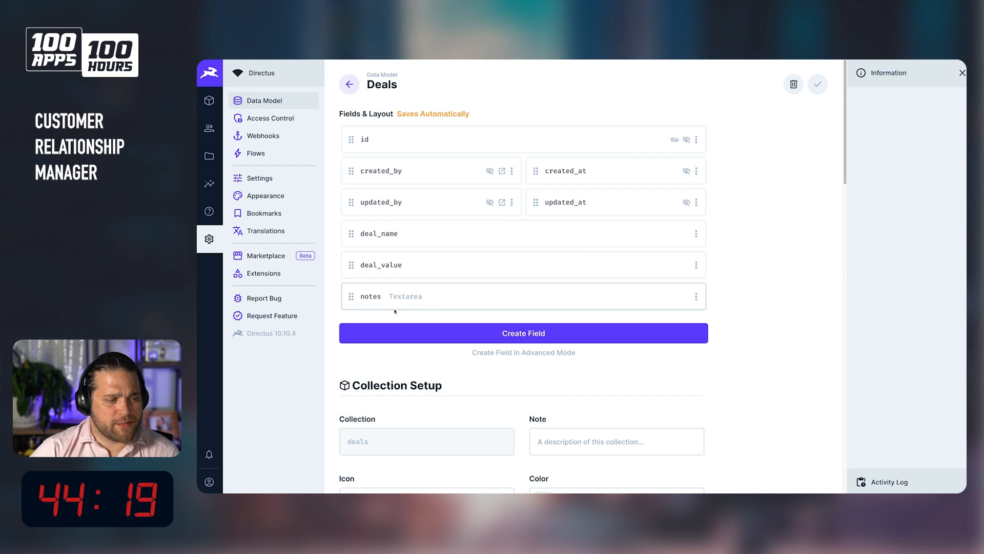
# Set both the deal_value and deal_name fields to half width so they sit side by side.
pyautogui.click(696, 264)
pyautogui.click(635, 338)
pyautogui.click(696, 233)
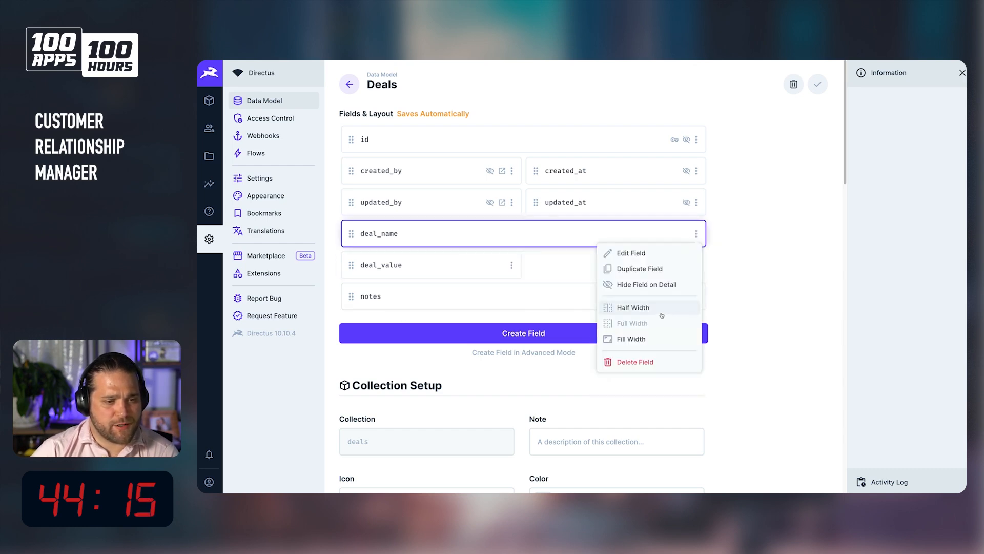
pyautogui.click(661, 309)
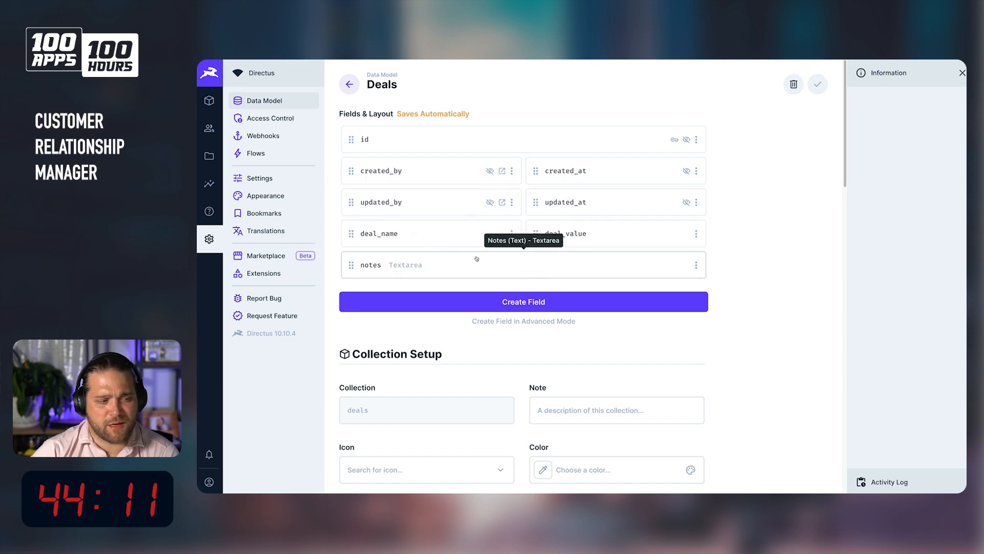
# Create a Many to One field with key organization related to the organizations collection.
pyautogui.click(431, 306)
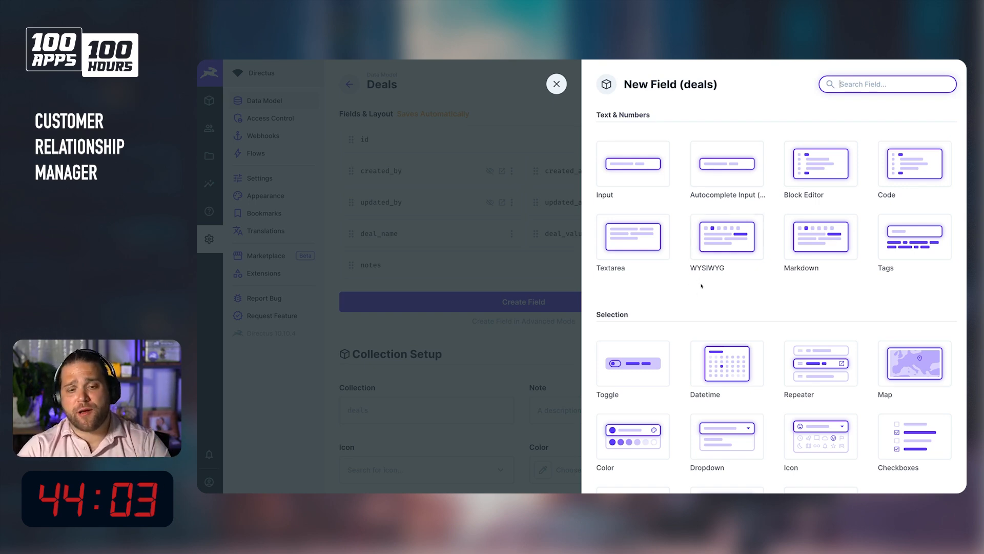
pyautogui.scroll(-7, 731, 251)
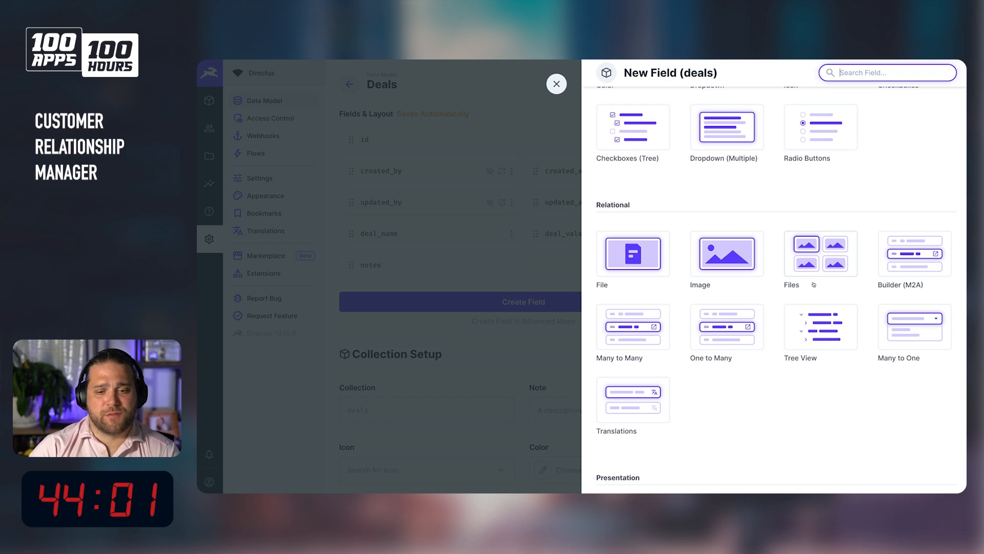
pyautogui.click(896, 330)
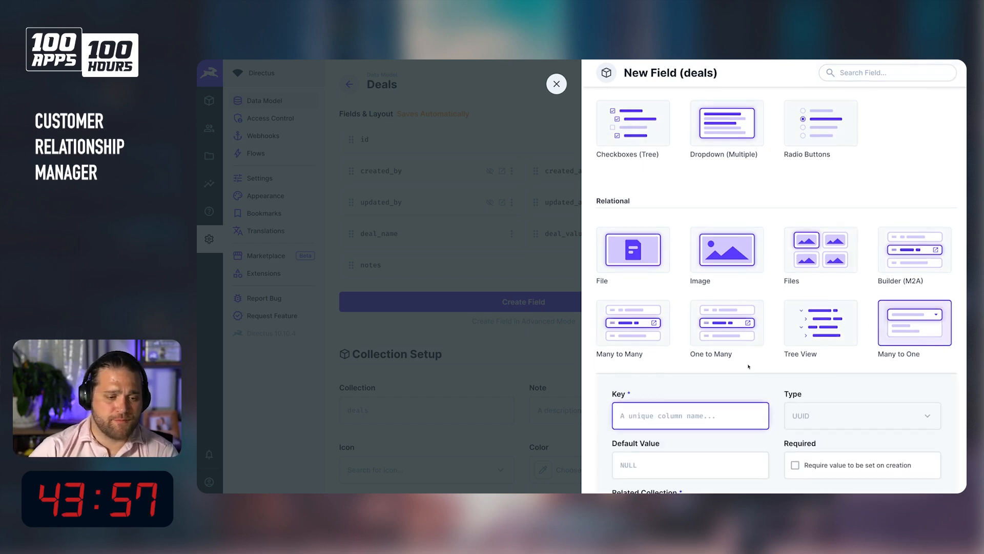
pyautogui.write('organization')
pyautogui.scroll(-4, 723, 263)
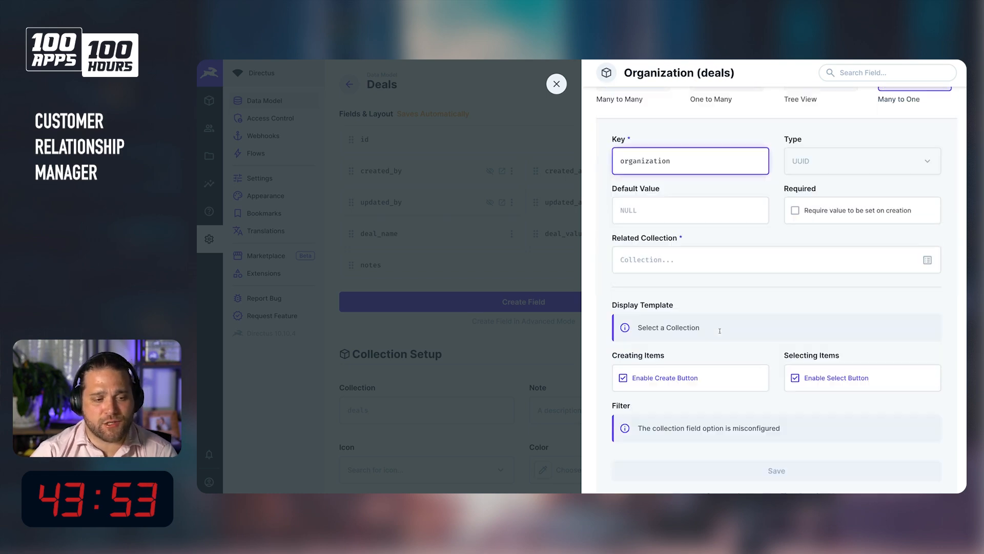
pyautogui.click(723, 263)
pyautogui.write('org')
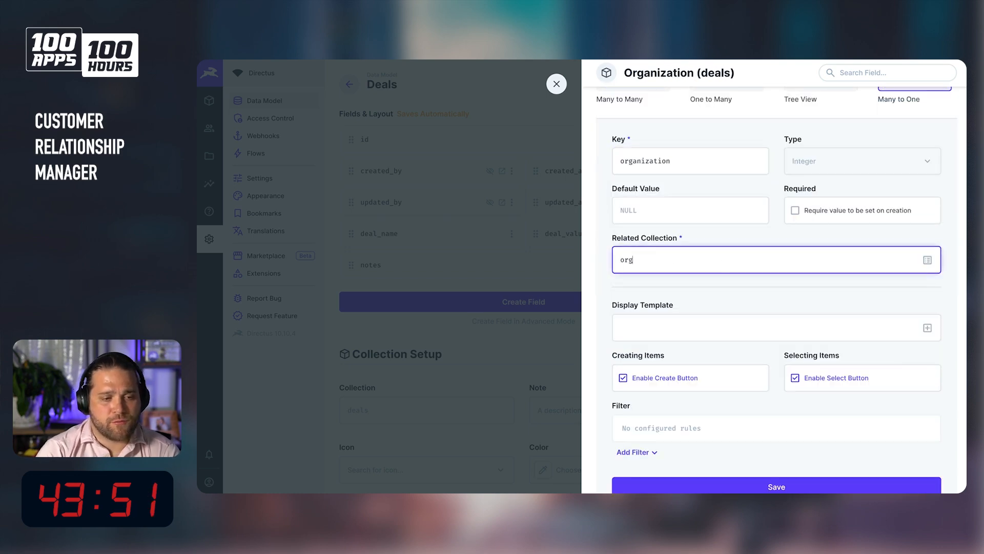
pyautogui.write('anziation')
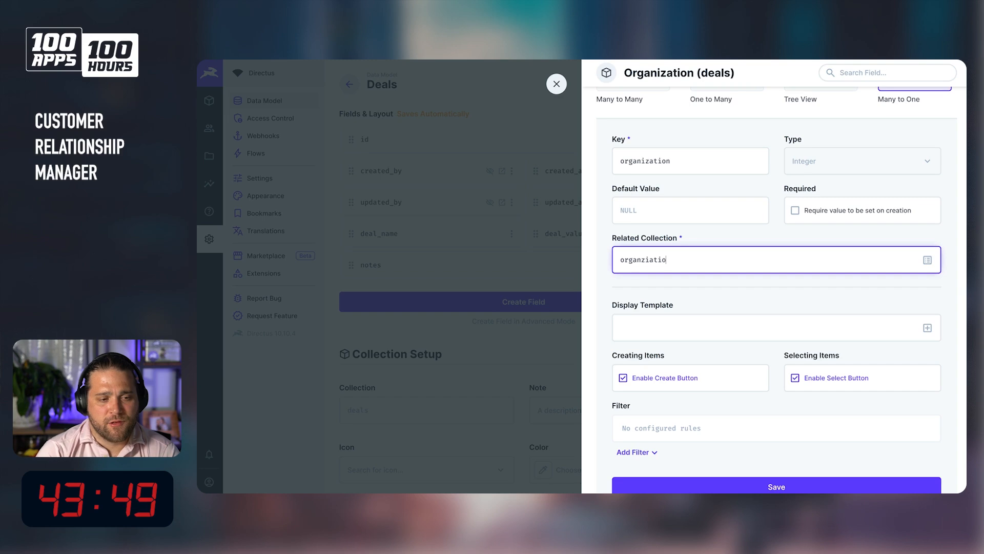
pyautogui.press('BackSpace')
pyautogui.press('BackSpace')
pyautogui.press('BackSpace')
pyautogui.write('izations')
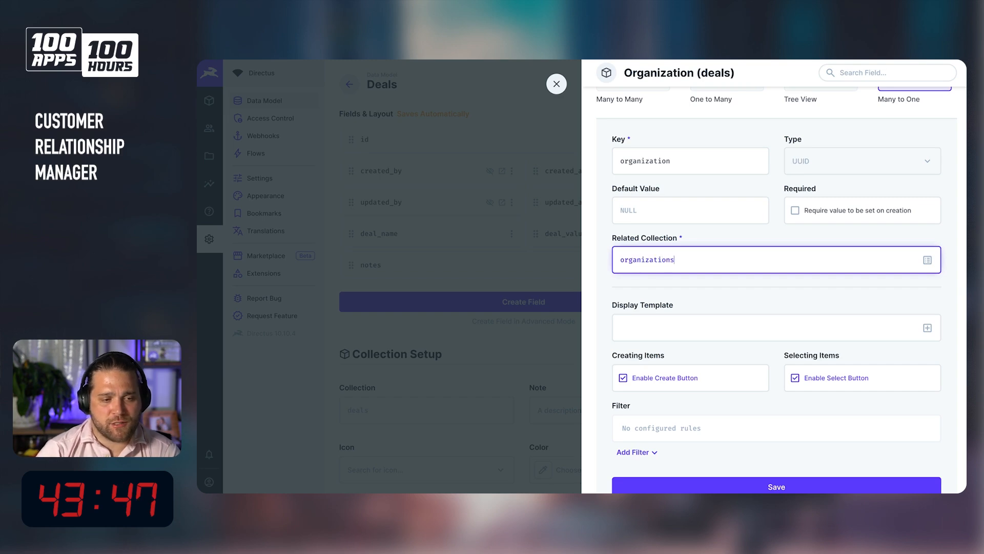
# Set the organization field's display template to Name and save the field.
pyautogui.click(881, 328)
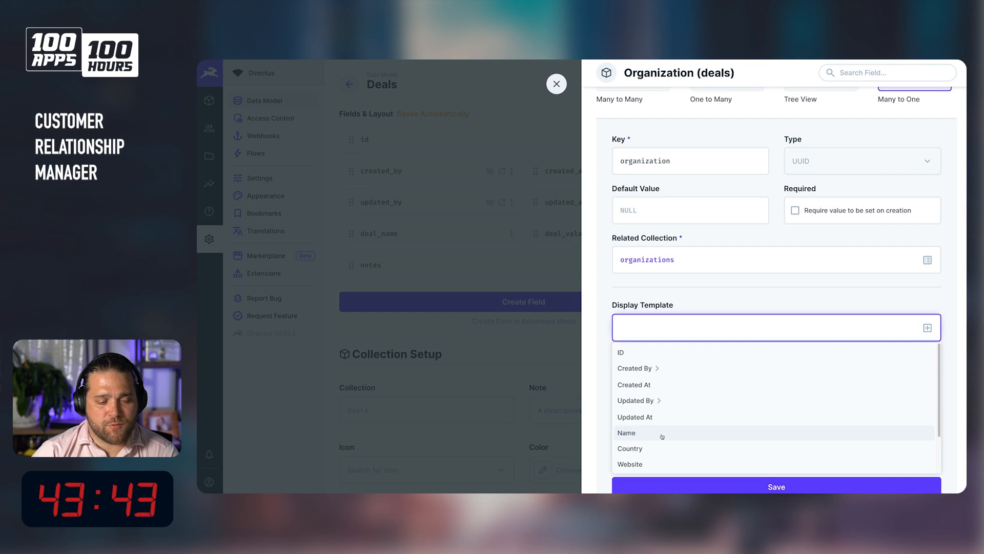
pyautogui.click(663, 434)
pyautogui.scroll(-3, 717, 446)
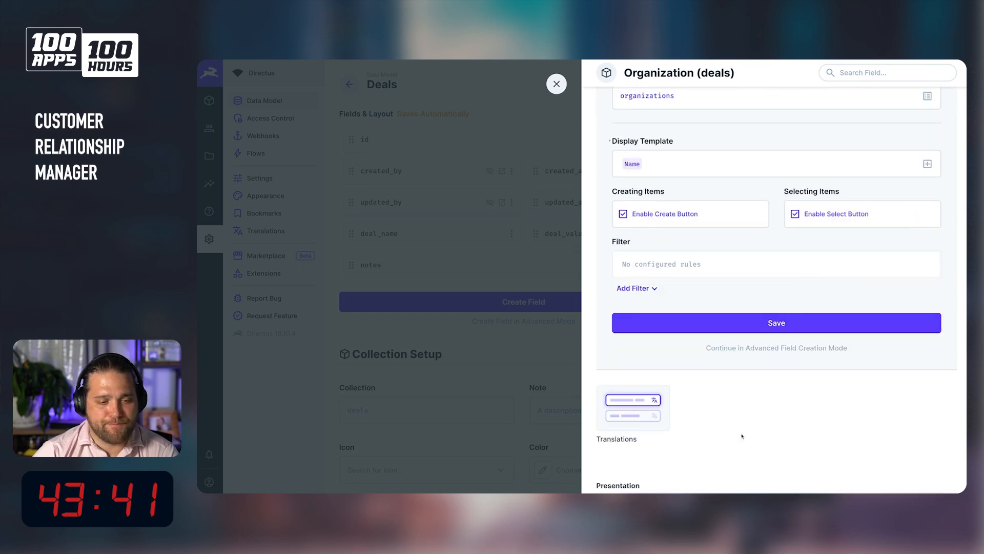
pyautogui.click(782, 322)
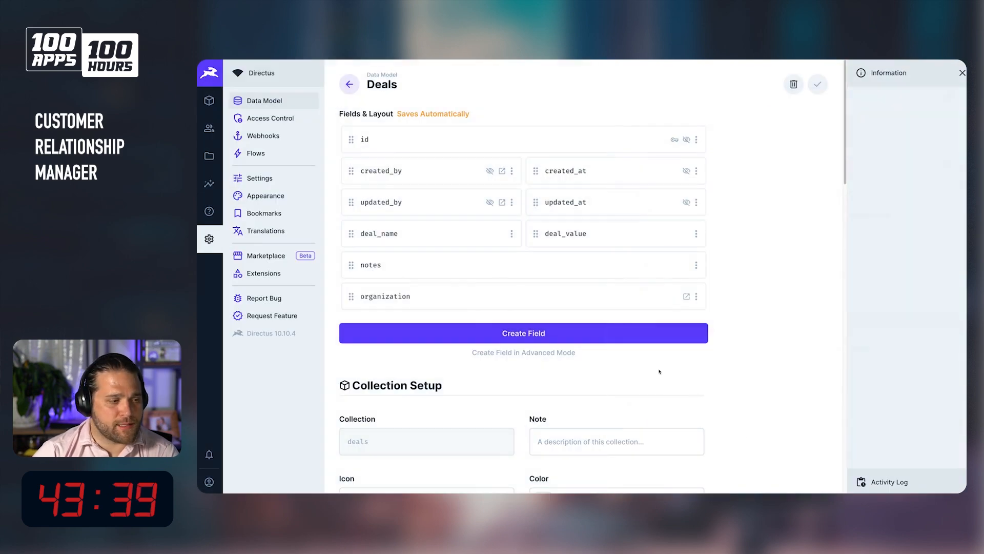
# Make the organization field half width and move it above the notes field.
pyautogui.click(696, 296)
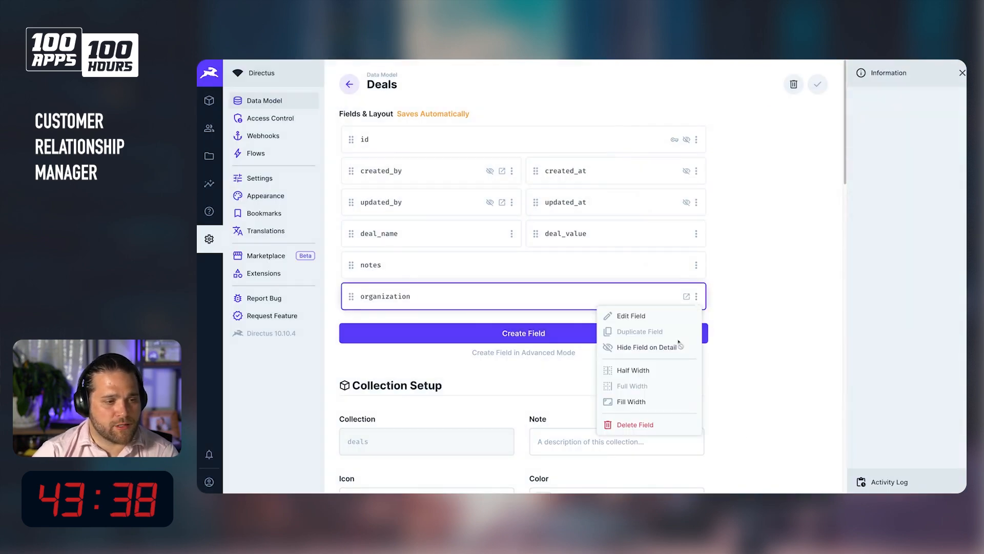
pyautogui.click(661, 371)
pyautogui.moveTo(351, 297); pyautogui.dragTo(492, 263)
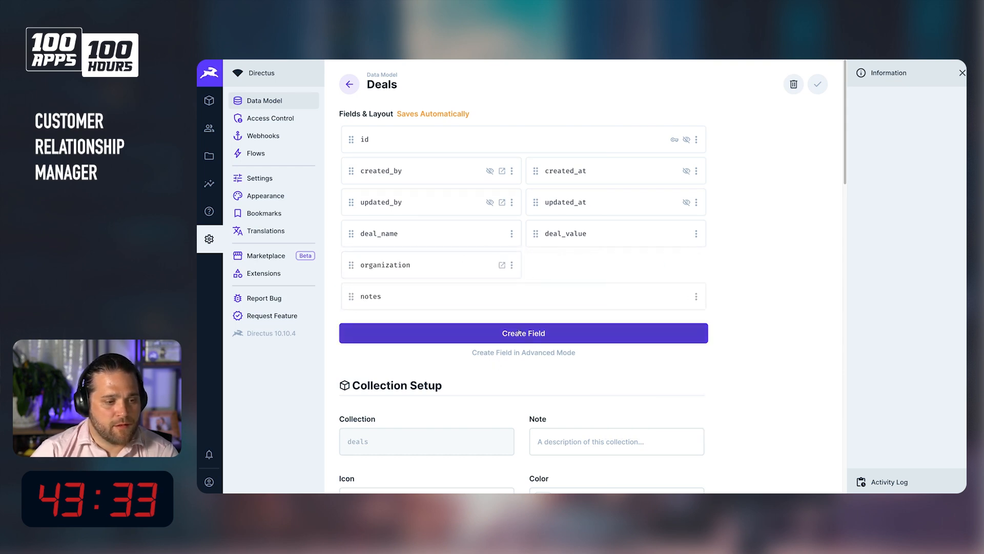
# Create a Many to One field with key primary_contact related to the contacts collection.
pyautogui.click(500, 333)
pyautogui.scroll(-2, 868, 338)
pyautogui.scroll(2, 868, 338)
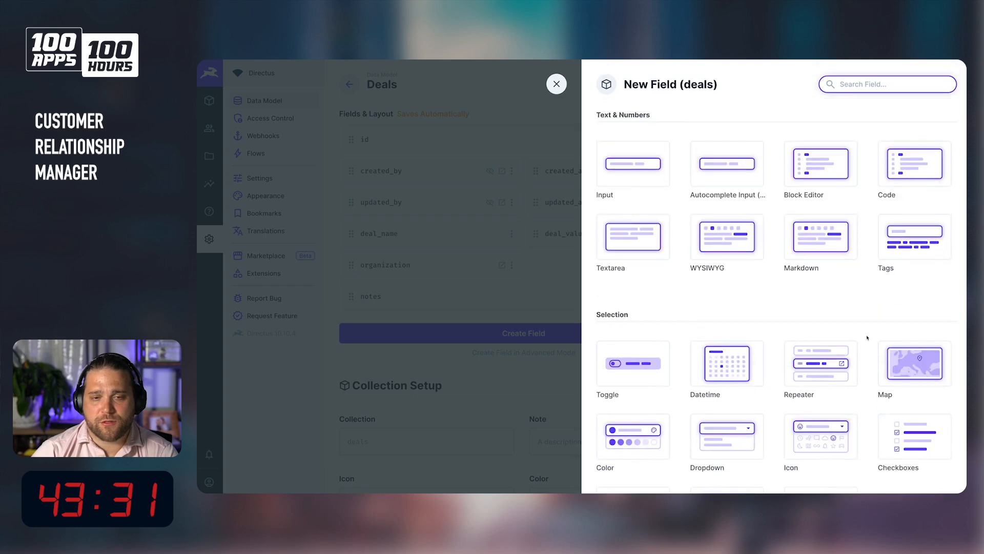
pyautogui.scroll(-8, 864, 373)
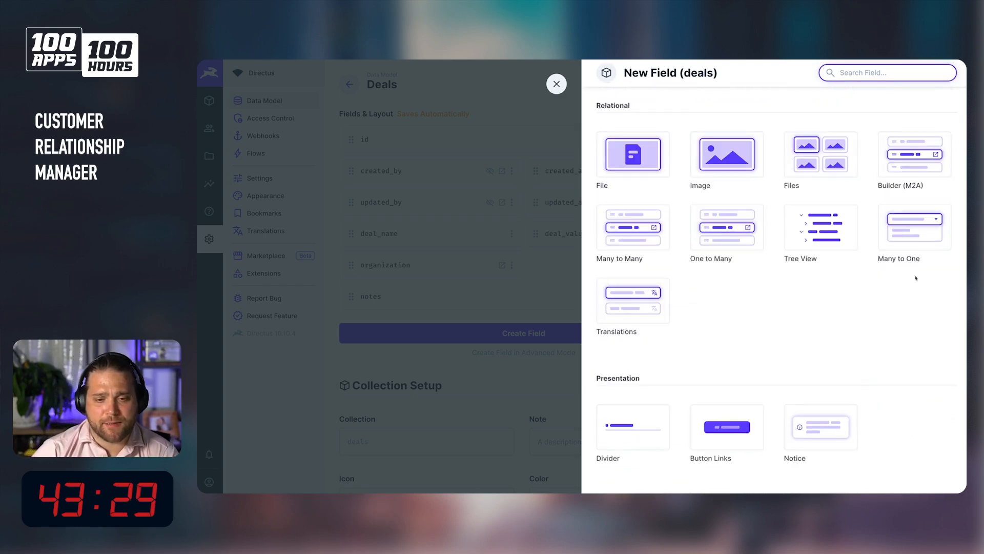
pyautogui.click(930, 228)
pyautogui.write('primary_')
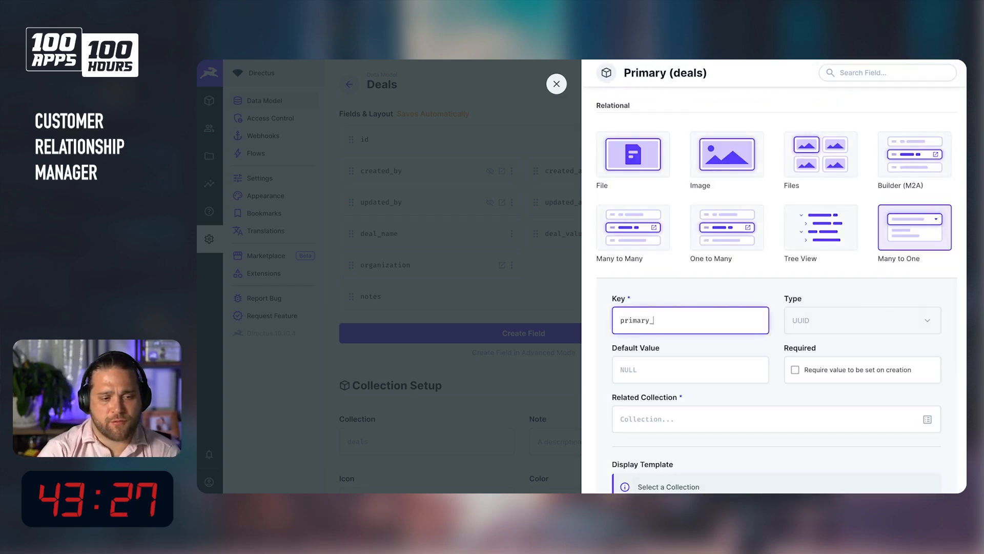
pyautogui.write('contact')
pyautogui.press('Tab')
pyautogui.press('Tab')
pyautogui.press('Tab')
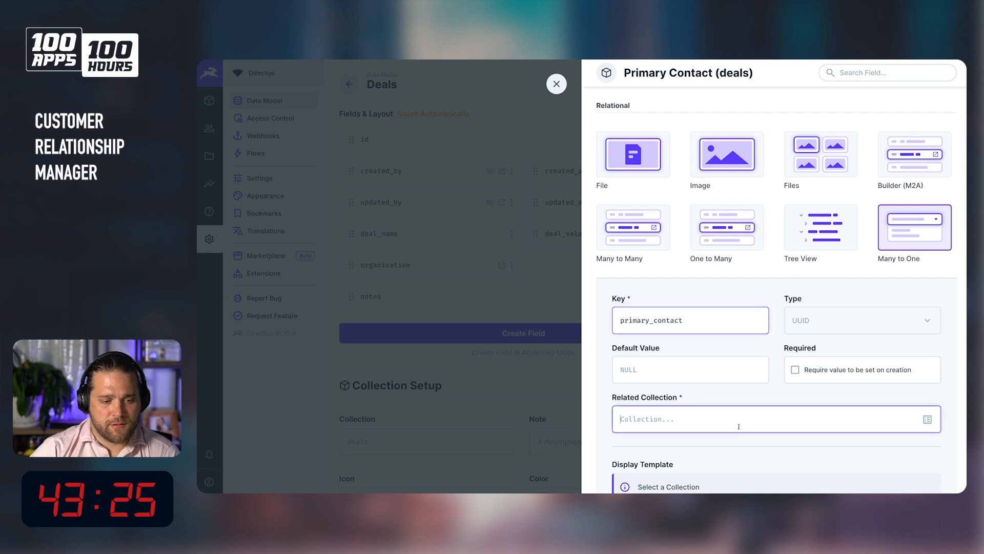
pyautogui.write('contacts')
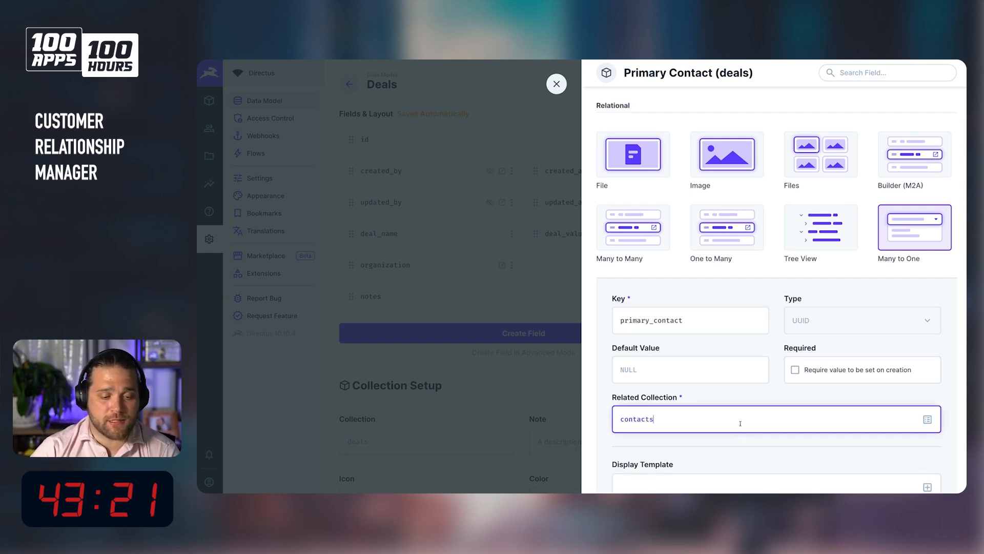
# Set the primary_contact display template to First Name Last Name <Email> and save the field.
pyautogui.scroll(-5, 863, 442)
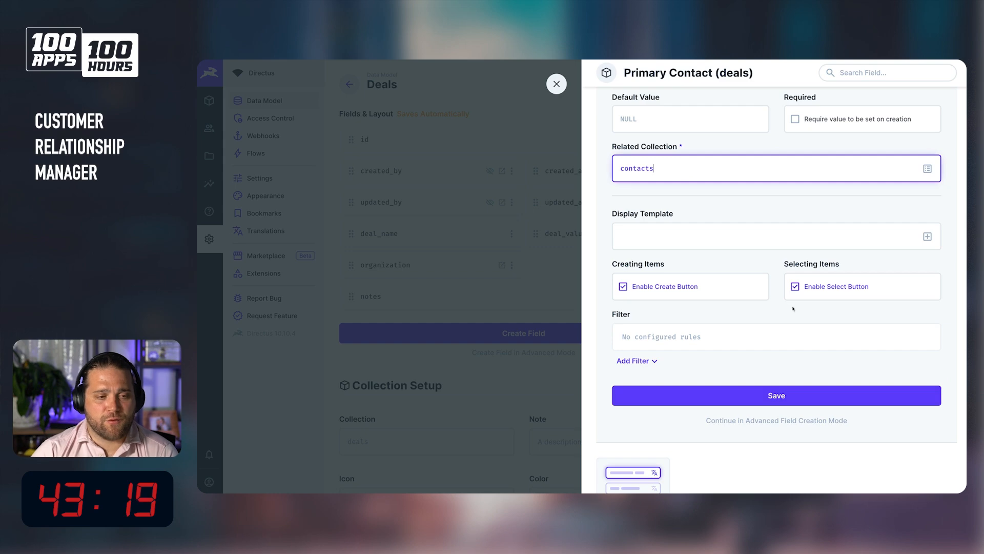
pyautogui.click(920, 235)
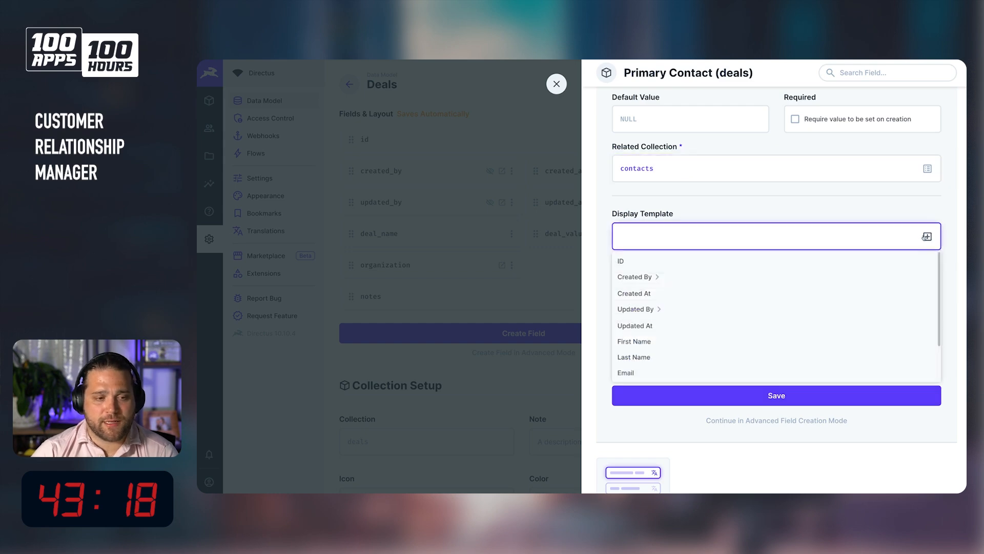
pyautogui.click(692, 341)
pyautogui.click(710, 235)
pyautogui.click(927, 237)
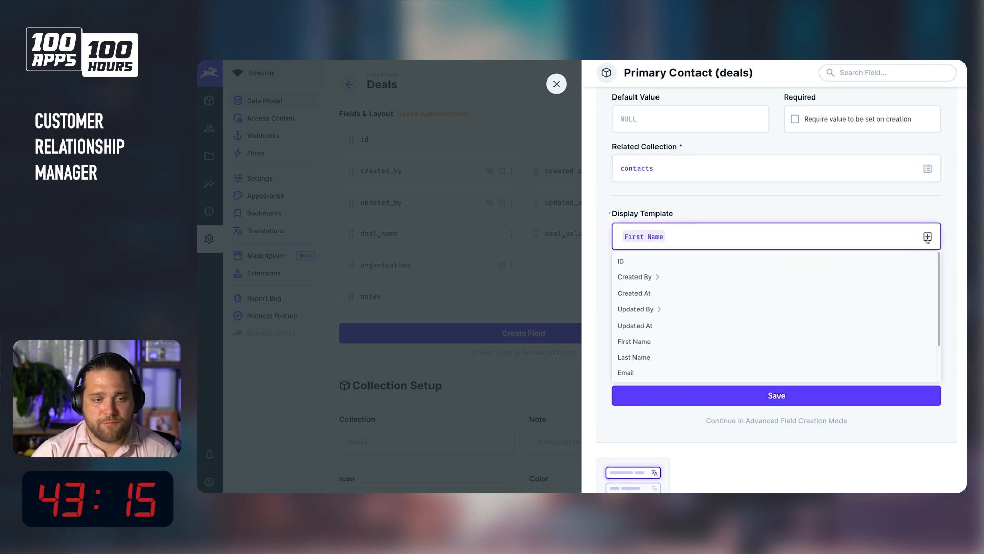
pyautogui.click(662, 355)
pyautogui.click(757, 241)
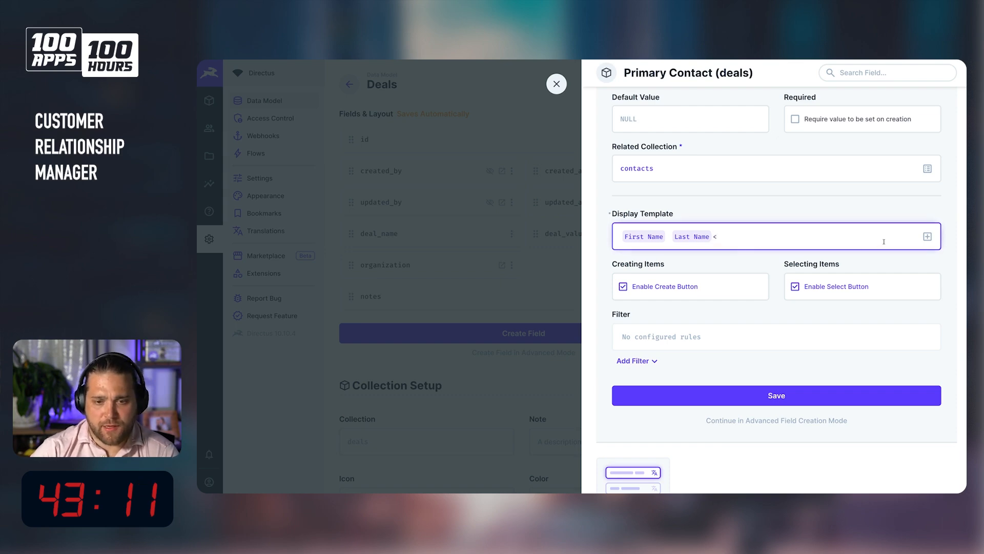
pyautogui.write('<')
pyautogui.click(928, 236)
pyautogui.click(674, 373)
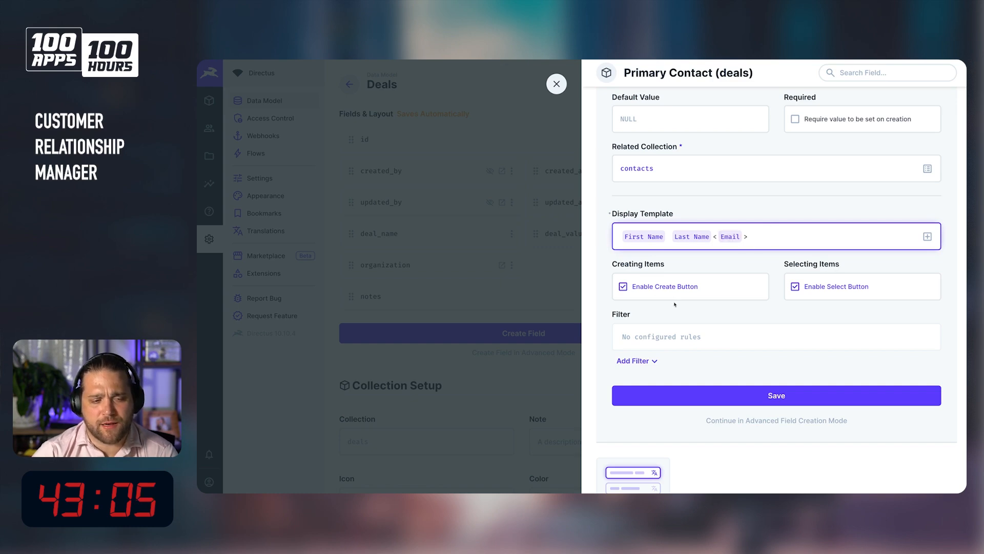
pyautogui.moveTo(713, 234); pyautogui.dragTo(746, 237)
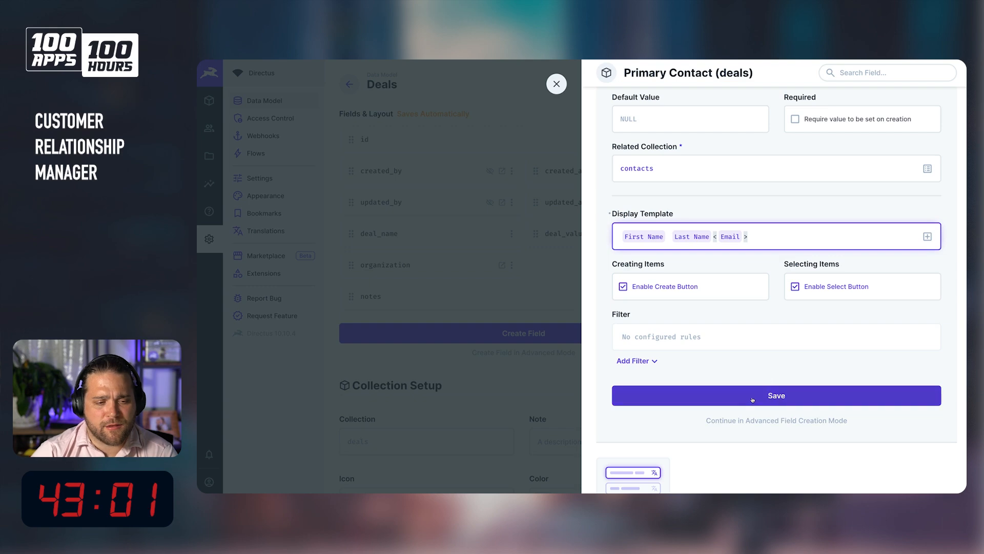
pyautogui.click(777, 396)
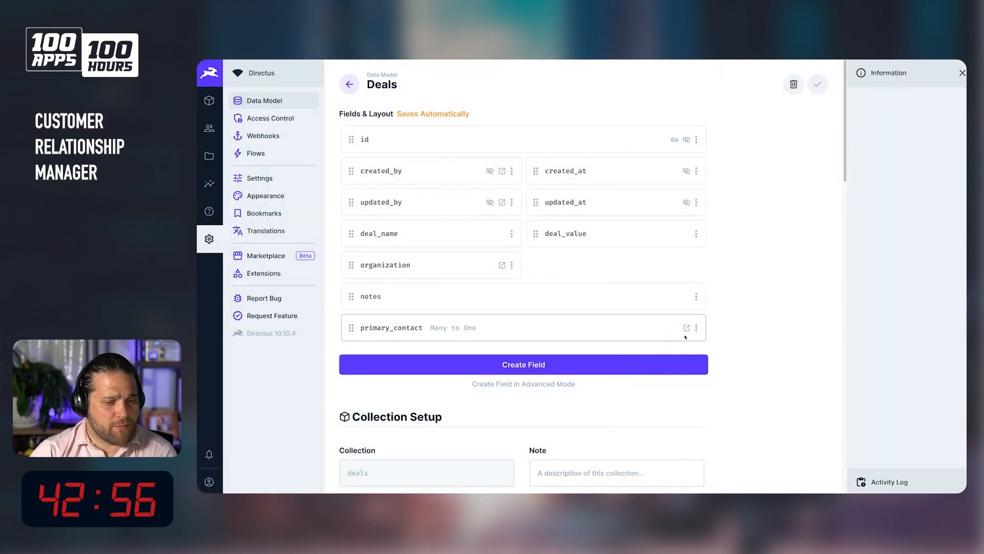
# Make the primary_contact field half width and place it beside the organization field.
pyautogui.click(696, 328)
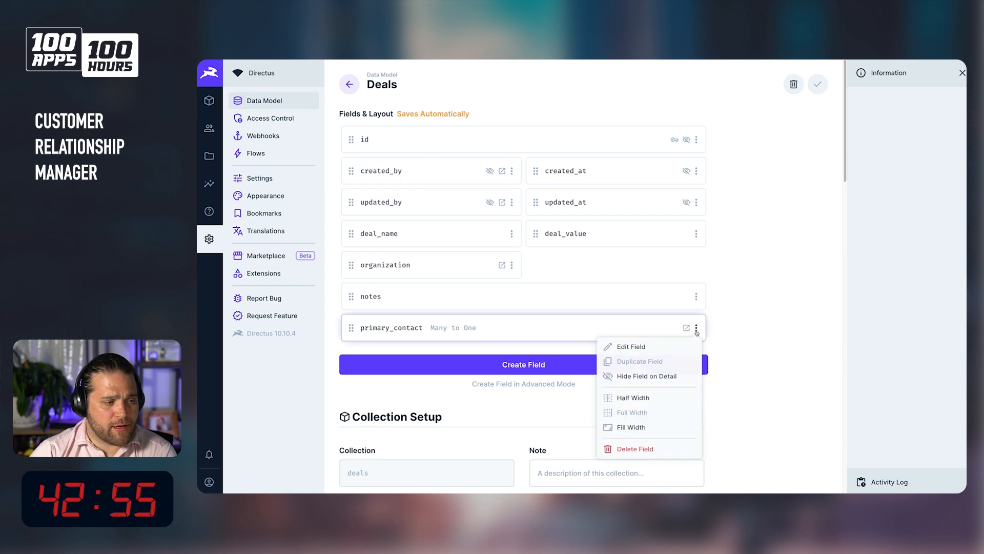
pyautogui.click(676, 403)
pyautogui.moveTo(358, 328); pyautogui.dragTo(536, 265)
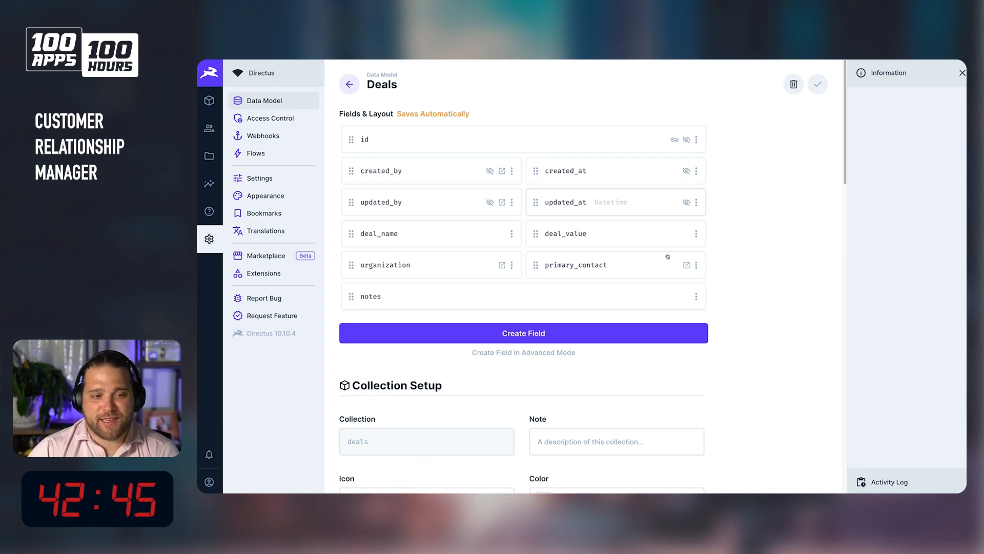
pyautogui.click(600, 336)
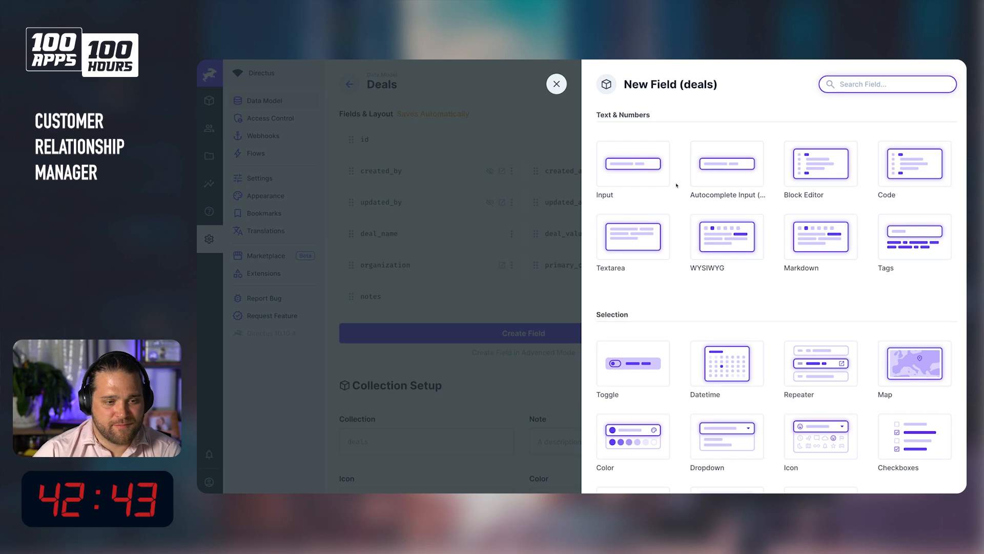
pyautogui.scroll(-4, 718, 401)
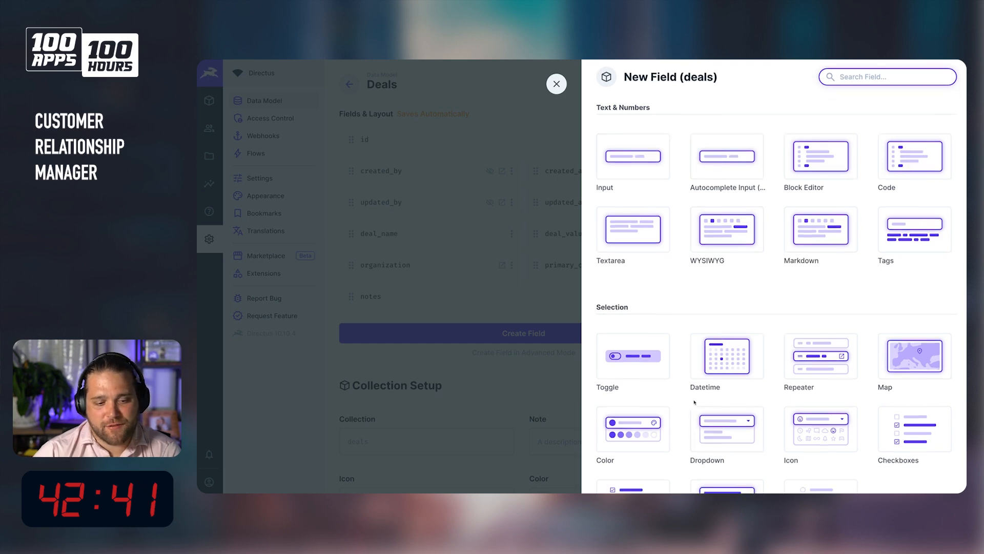
pyautogui.click(721, 276)
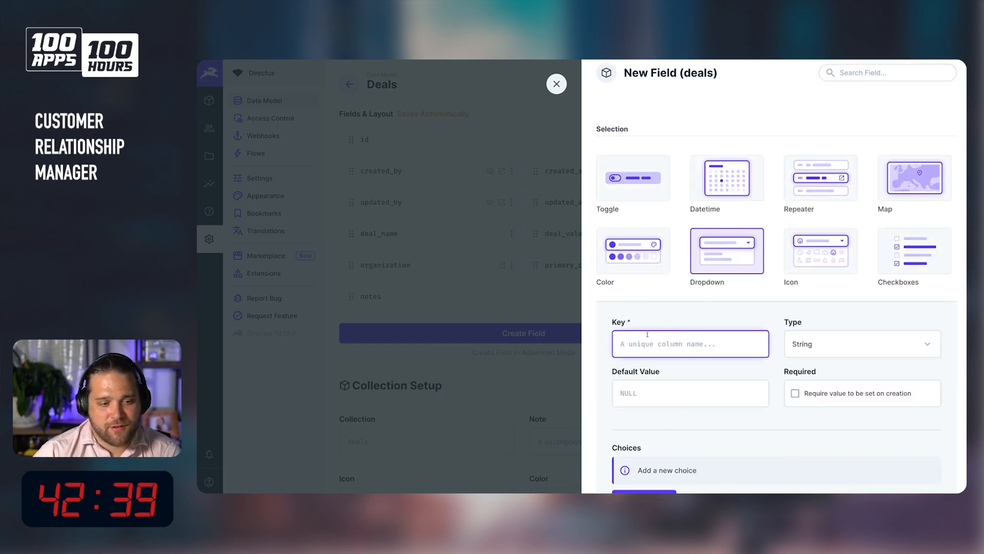
pyautogui.write('status')
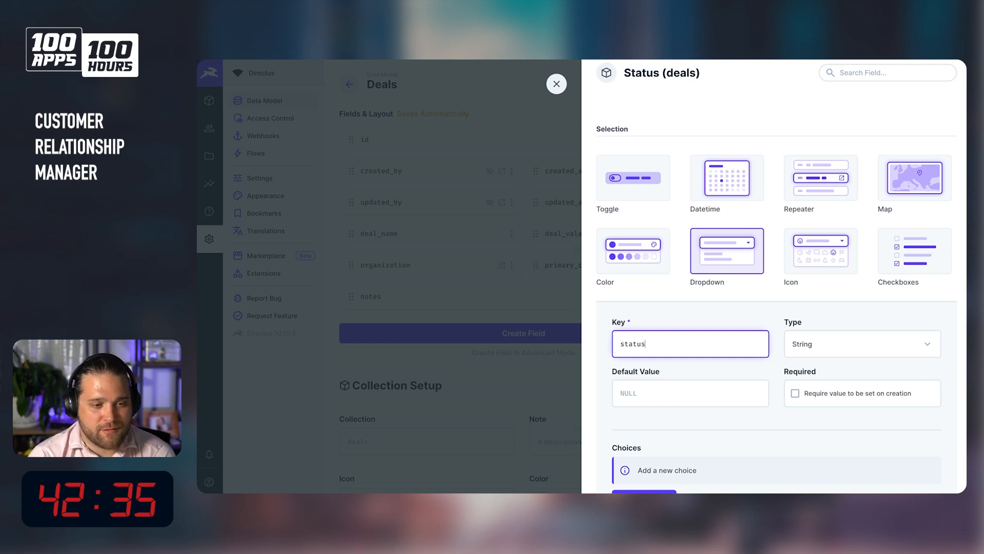
pyautogui.press('Escape')
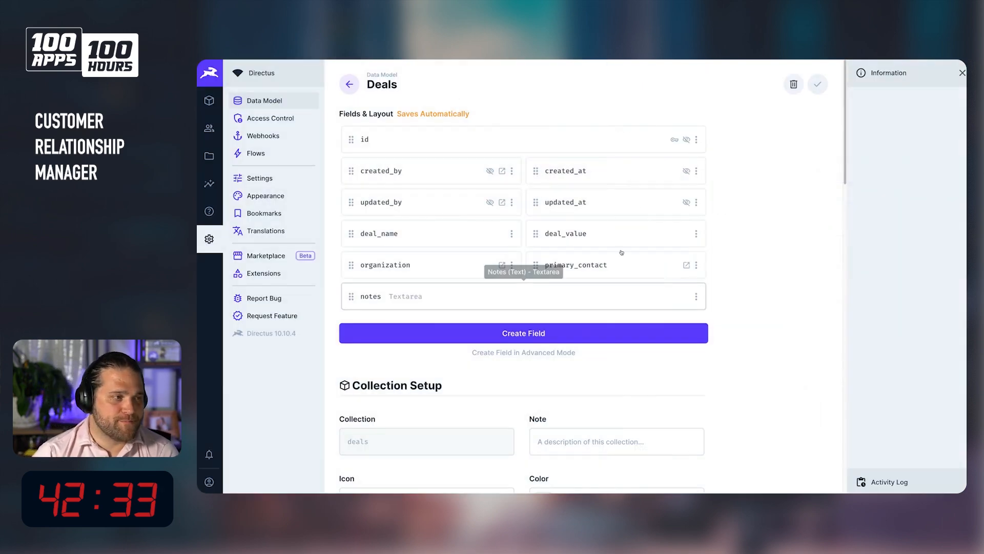
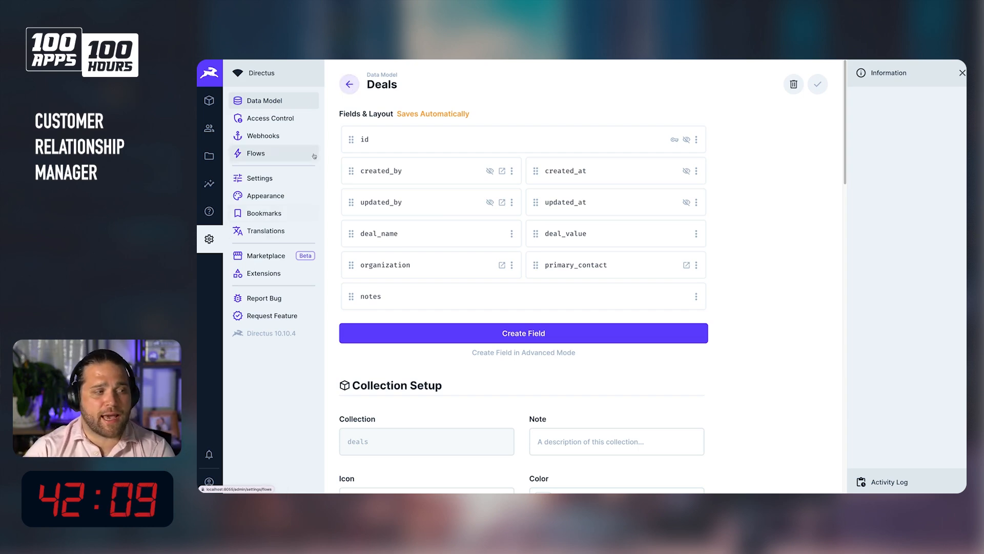
# Delete the leftover contact and organization collections from the data model.
pyautogui.click(349, 84)
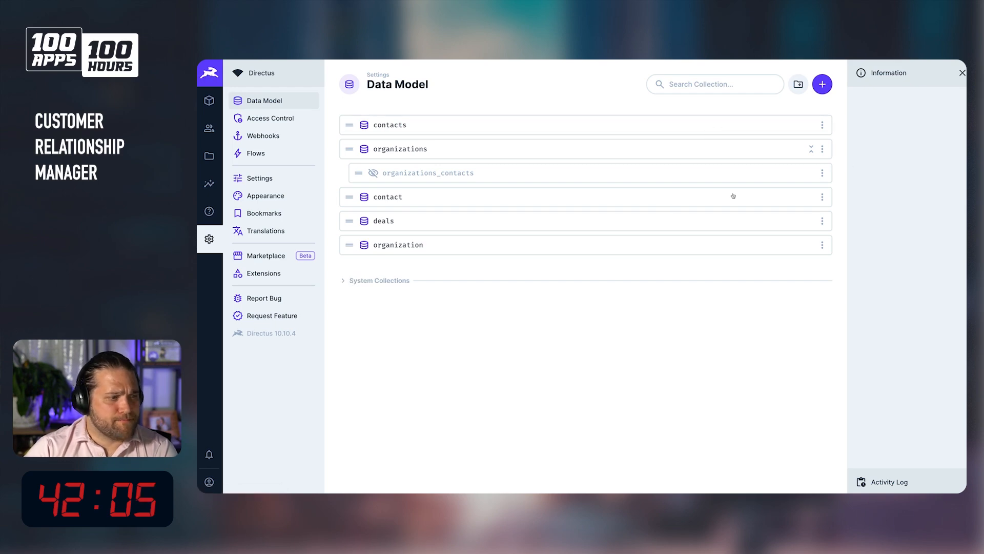
pyautogui.click(822, 197)
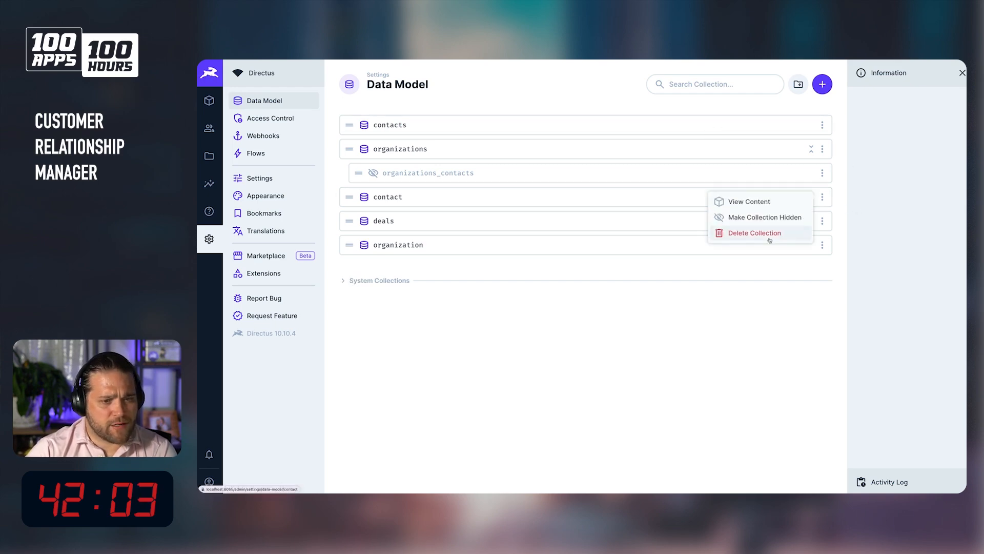
pyautogui.click(764, 228)
pyautogui.click(661, 313)
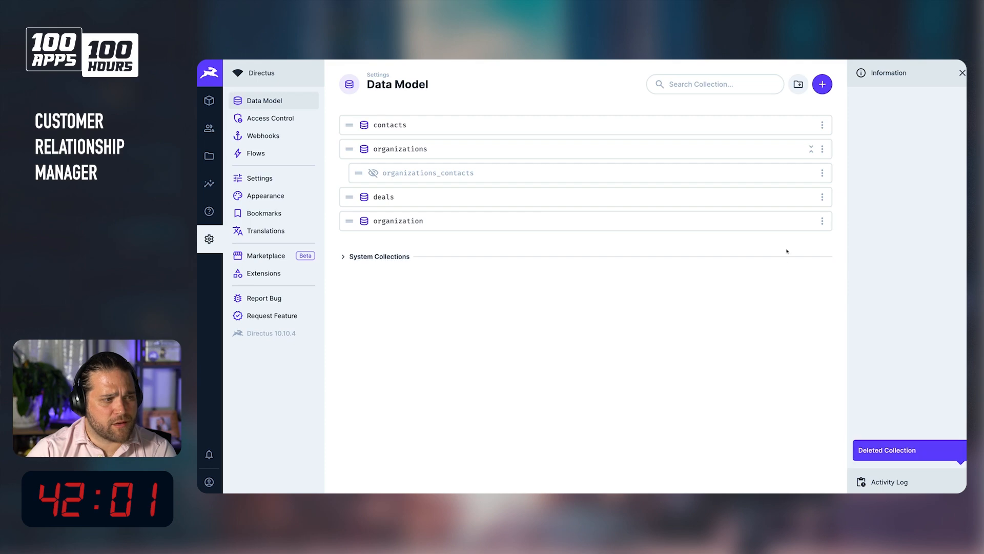
pyautogui.click(822, 221)
pyautogui.click(759, 256)
pyautogui.click(661, 305)
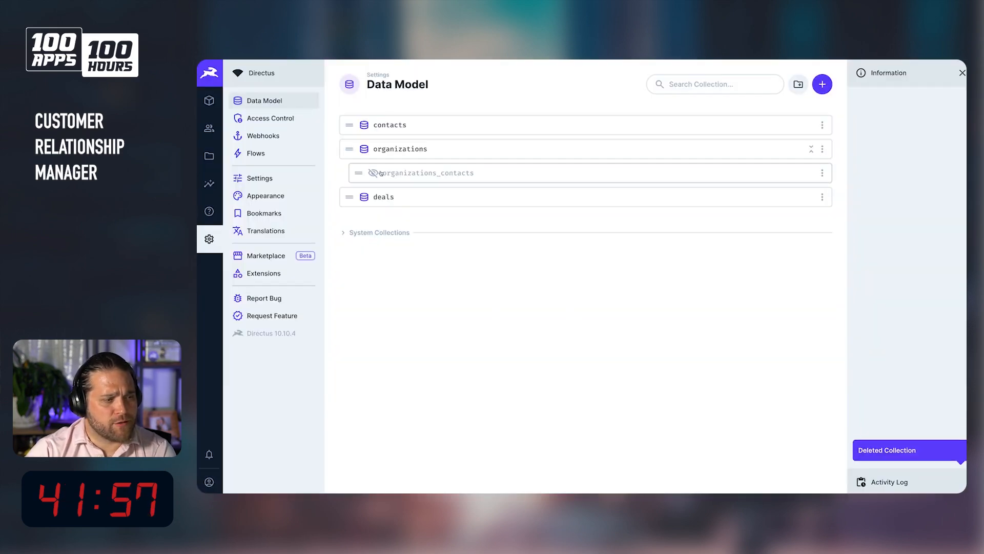
# Create a new collection named deals_stages with a Generated UUID primary key and no optional fields.
pyautogui.click(822, 84)
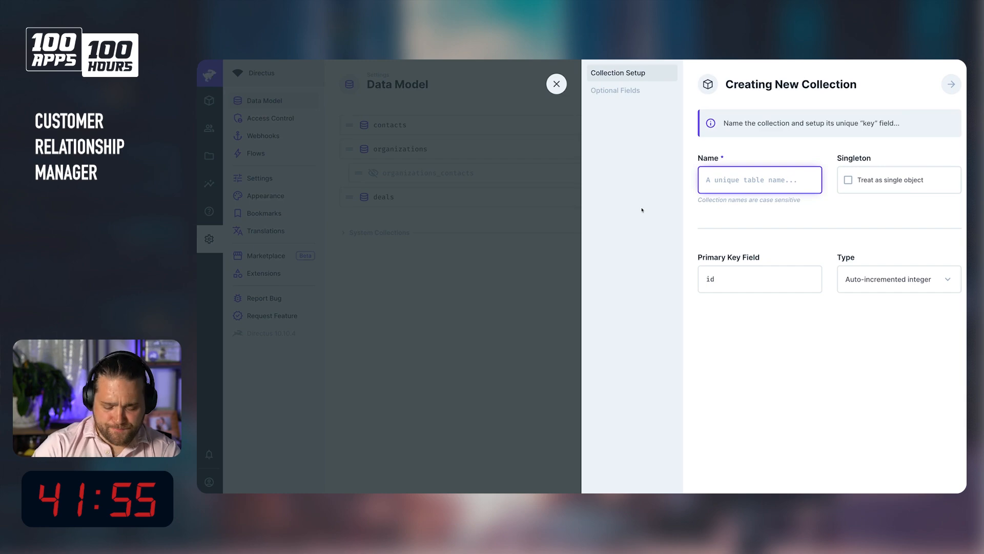
pyautogui.write('deals_stages')
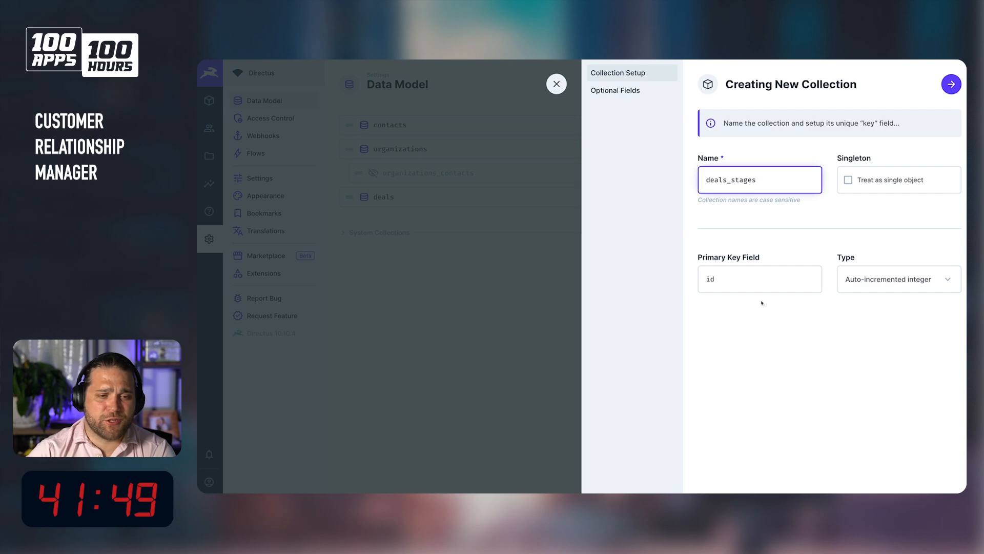
pyautogui.click(914, 290)
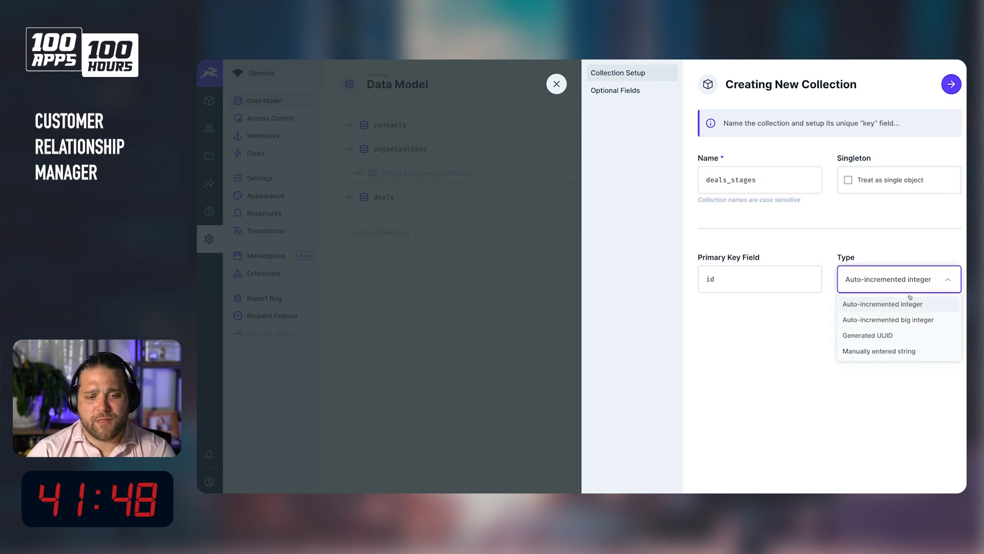
pyautogui.click(879, 336)
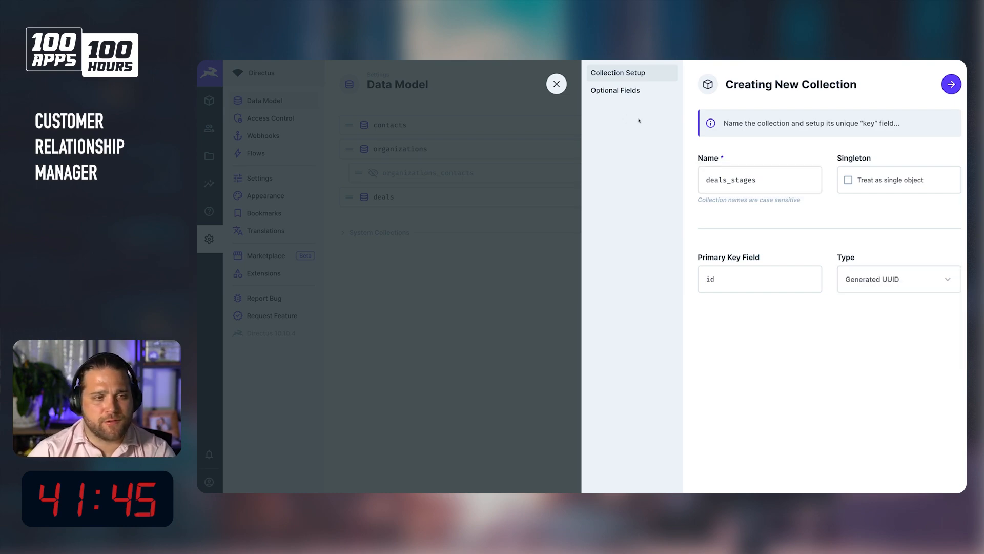
pyautogui.click(634, 92)
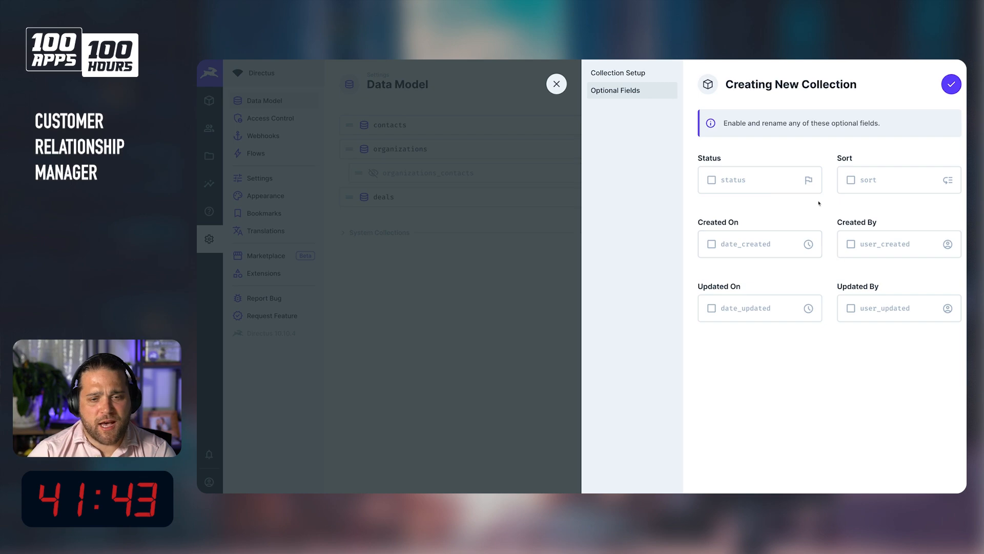
pyautogui.click(951, 85)
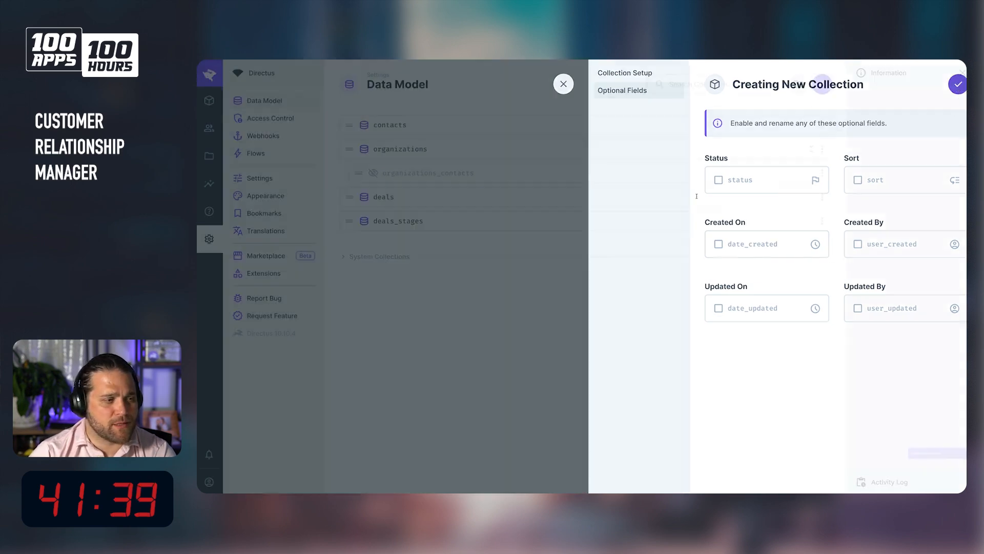
# Add an Input field with key name to deals_stages and save it.
pyautogui.click(523, 180)
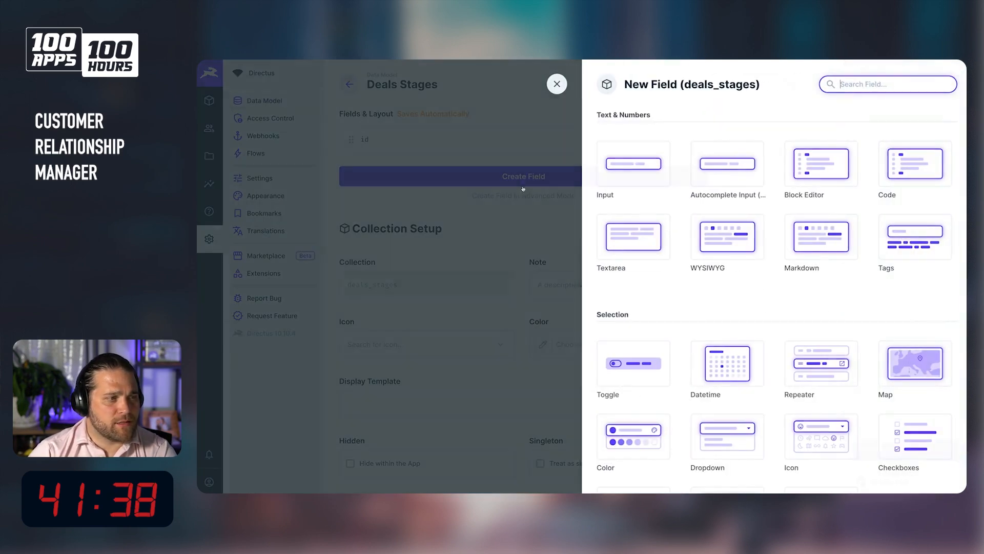
pyautogui.click(625, 186)
pyautogui.write('name')
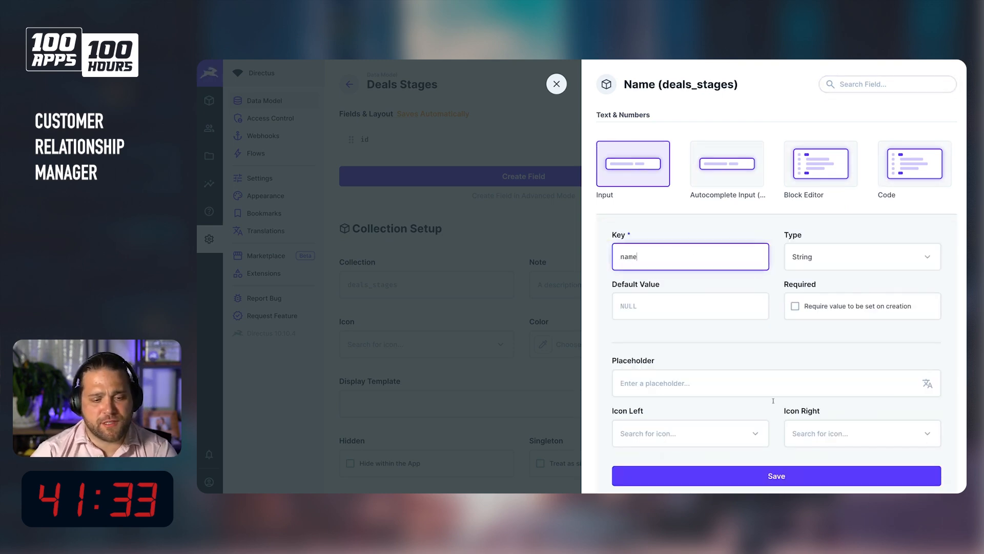
pyautogui.click(853, 483)
# Add a Color field with key color to deals_stages and save it.
pyautogui.click(681, 208)
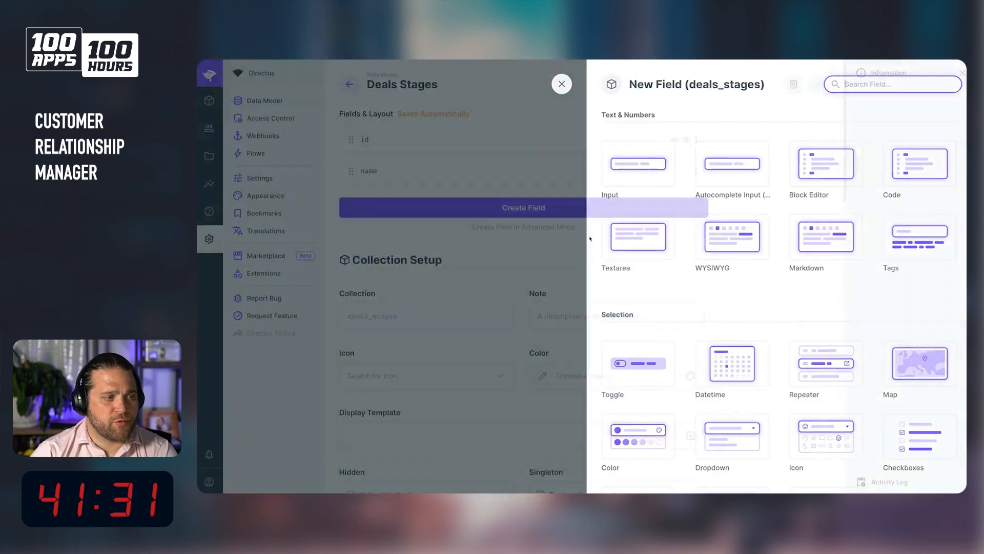
pyautogui.scroll(-3, 681, 342)
pyautogui.scroll(-2, 685, 342)
pyautogui.scroll(-1, 687, 336)
pyautogui.rightClick(686, 331)
pyautogui.press('Escape')
pyautogui.click(655, 218)
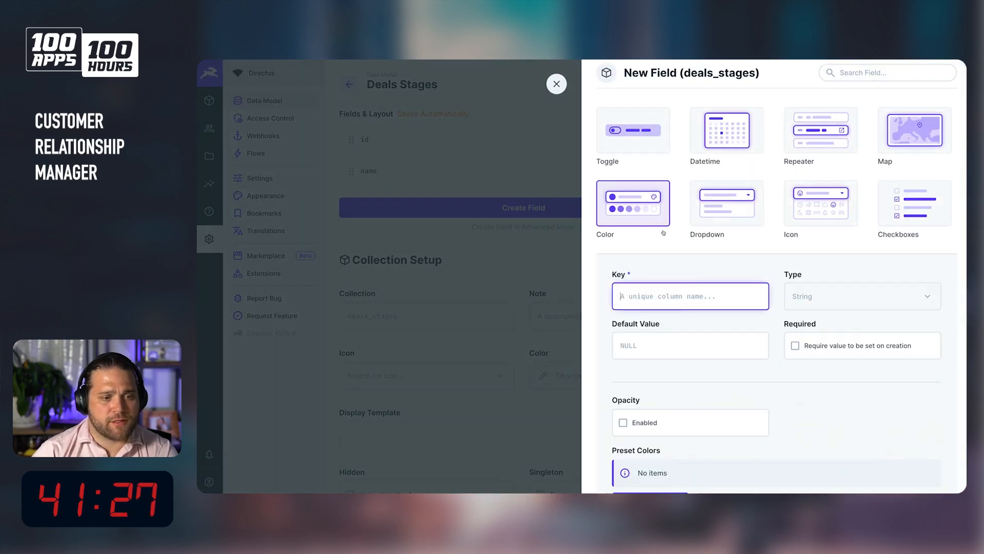
pyautogui.write('color')
pyautogui.scroll(-4, 700, 207)
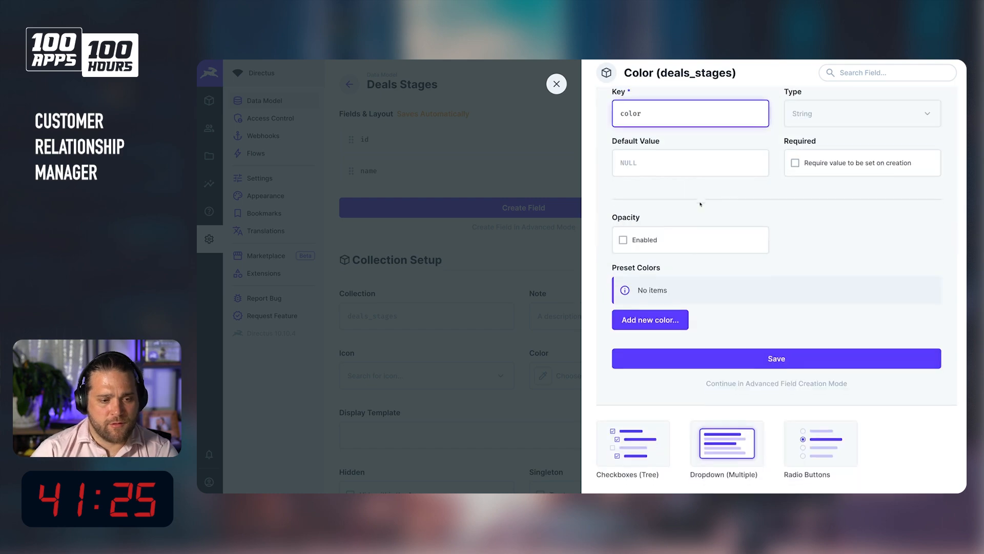
pyautogui.click(728, 376)
pyautogui.click(731, 365)
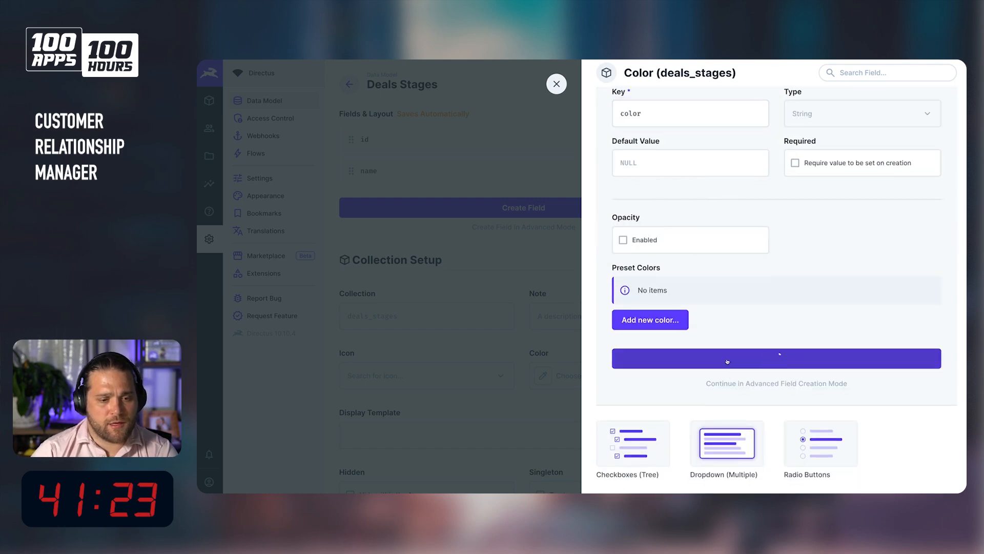
# Add an Icon field with key icon to deals_stages and save it.
pyautogui.click(564, 241)
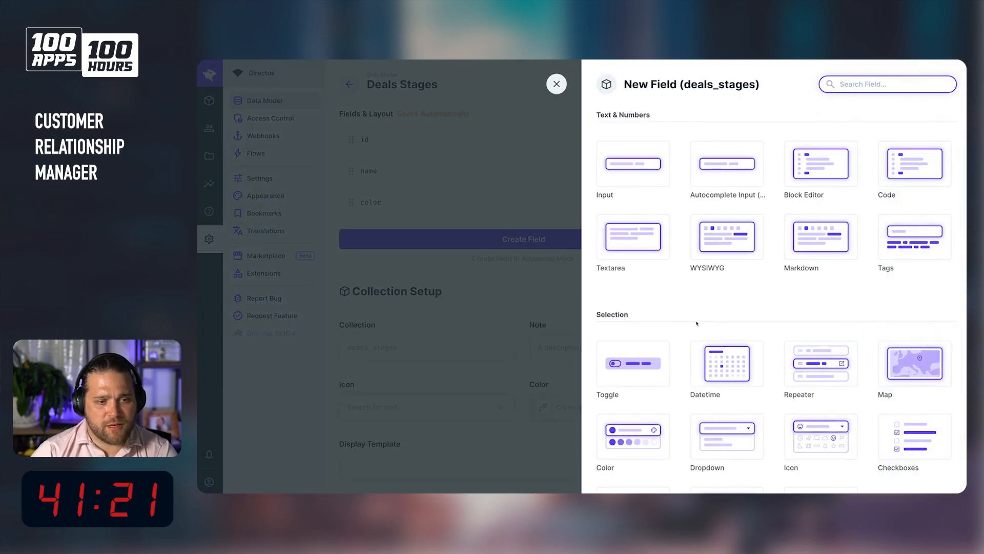
pyautogui.write('icon')
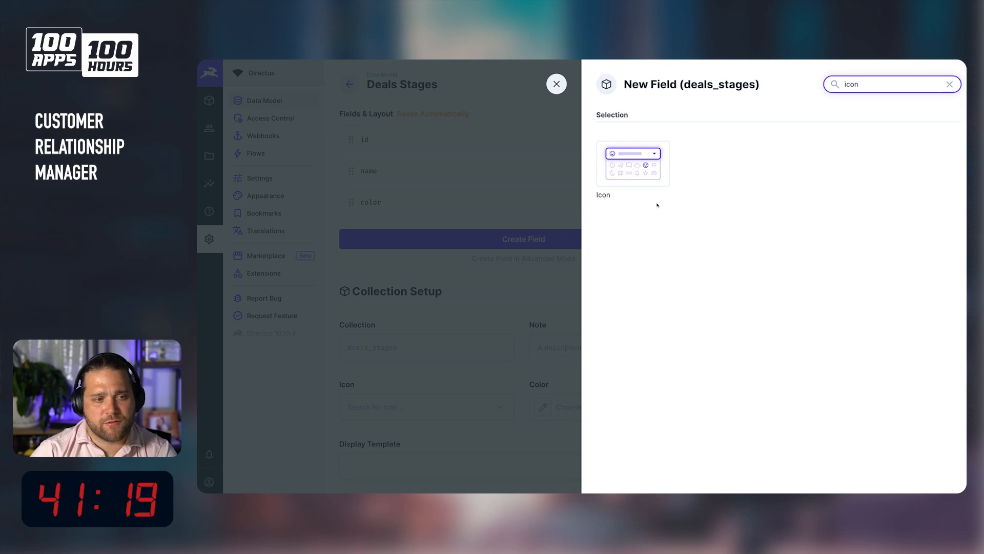
pyautogui.click(644, 182)
pyautogui.write('icono')
pyautogui.press('BackSpace')
pyautogui.press('BackSpace')
pyautogui.press('BackSpace')
pyautogui.write('on')
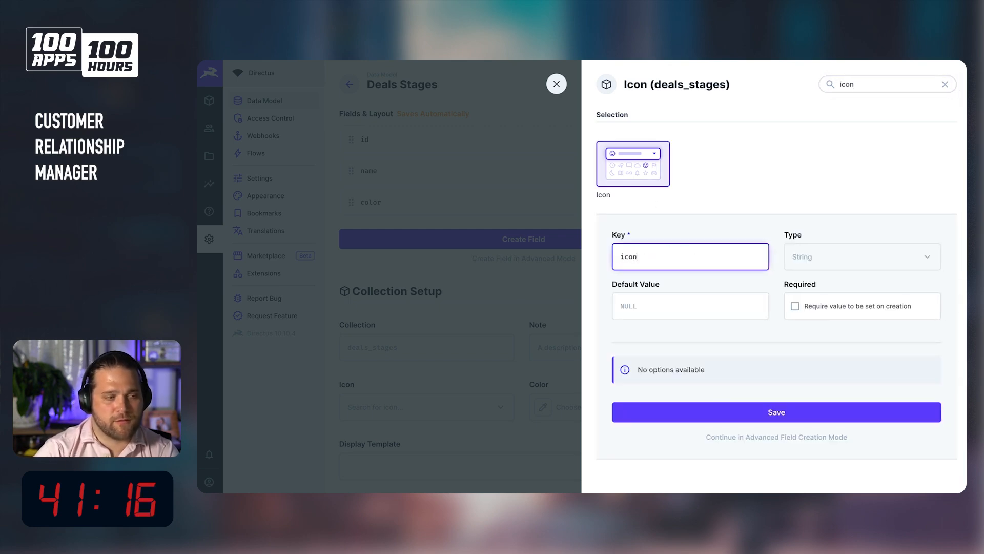
pyautogui.click(725, 418)
# Make the color and icon fields half width so they sit side by side.
pyautogui.click(697, 203)
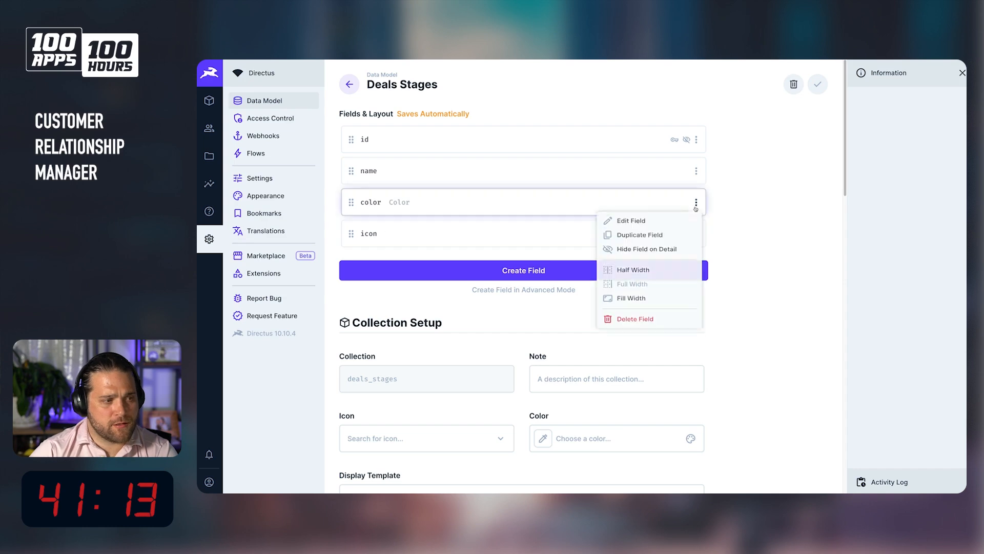
pyautogui.click(633, 266)
pyautogui.click(697, 234)
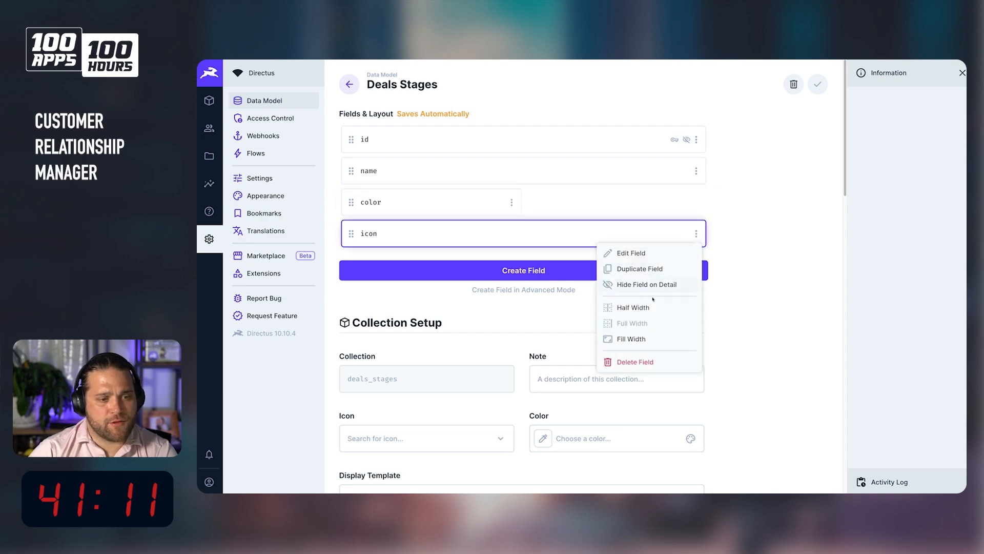
pyautogui.click(635, 307)
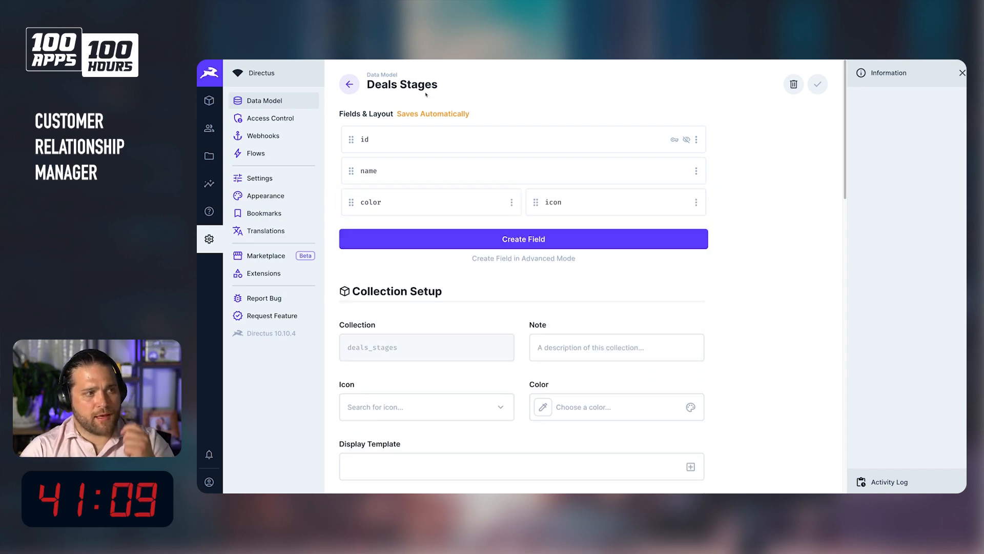
# Add an English (United States) collection naming translation Pipeline Stages to deals_stages and save the collection settings.
pyautogui.click(209, 100)
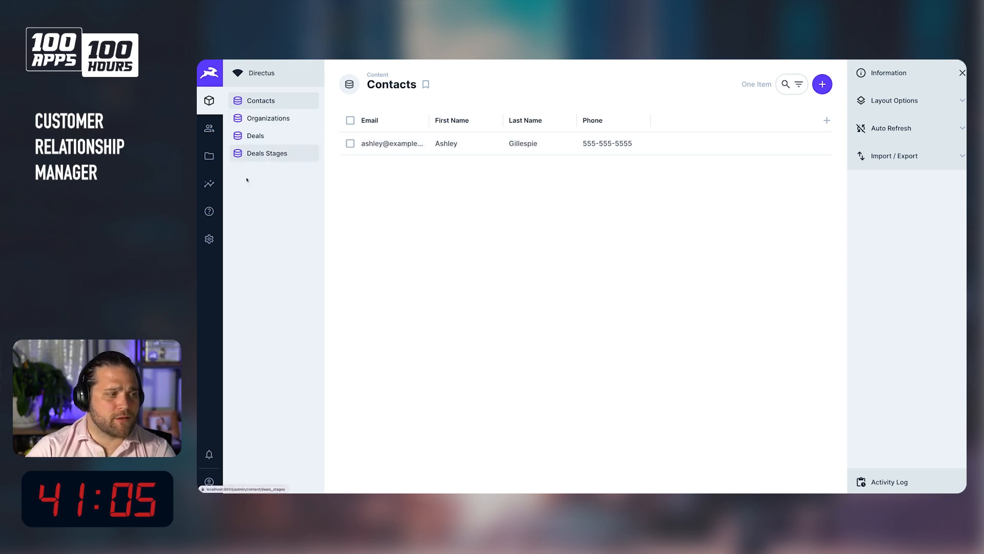
pyautogui.click(209, 239)
pyautogui.click(433, 222)
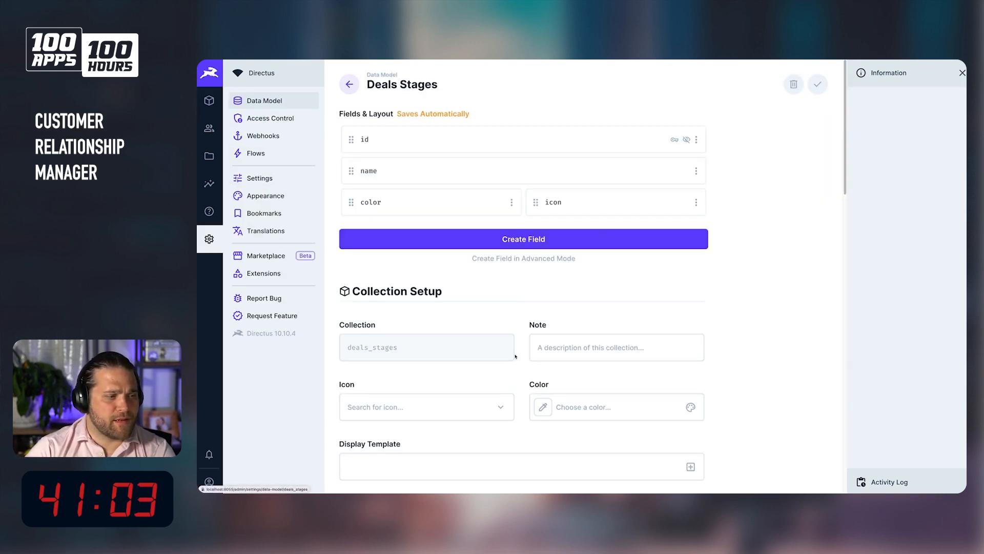
pyautogui.scroll(-4, 411, 359)
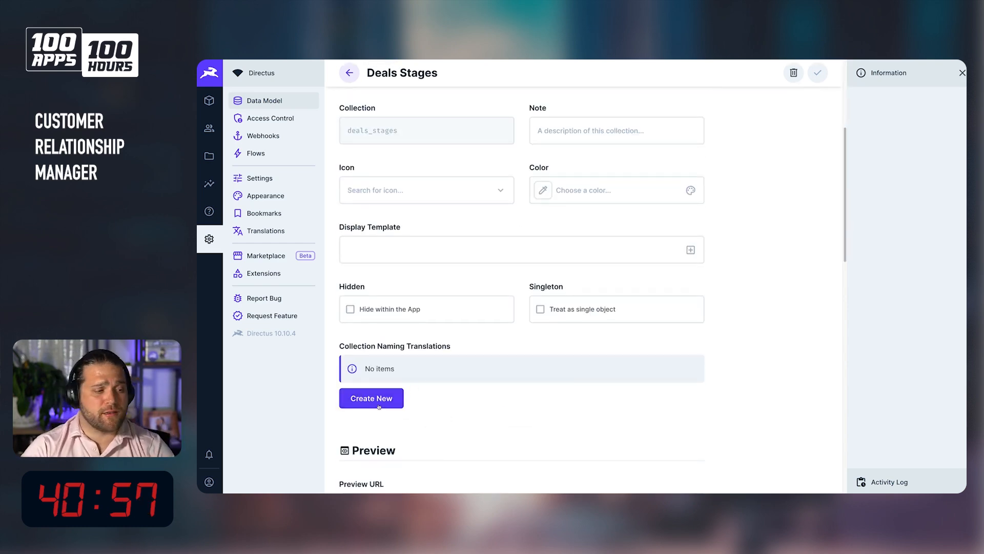
pyautogui.click(391, 404)
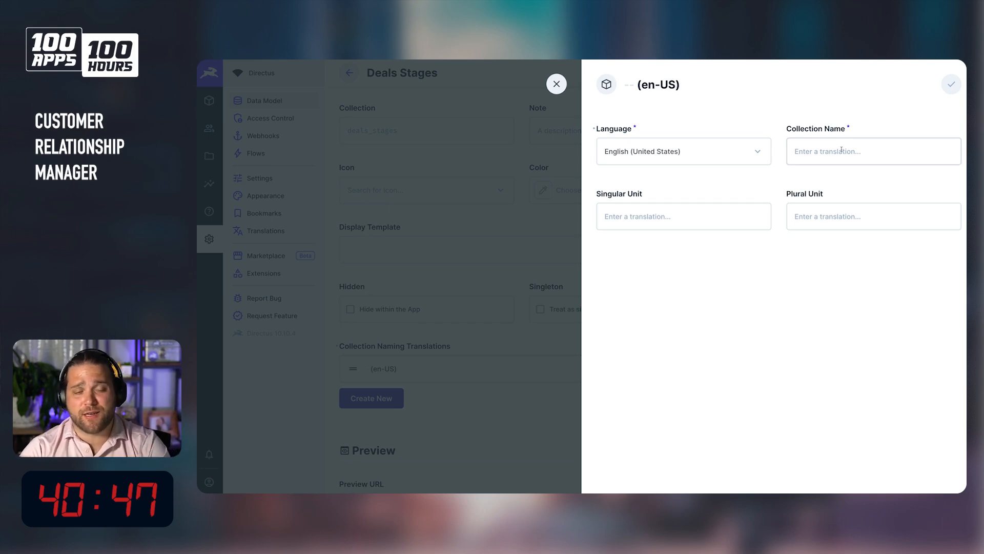
pyautogui.click(842, 150)
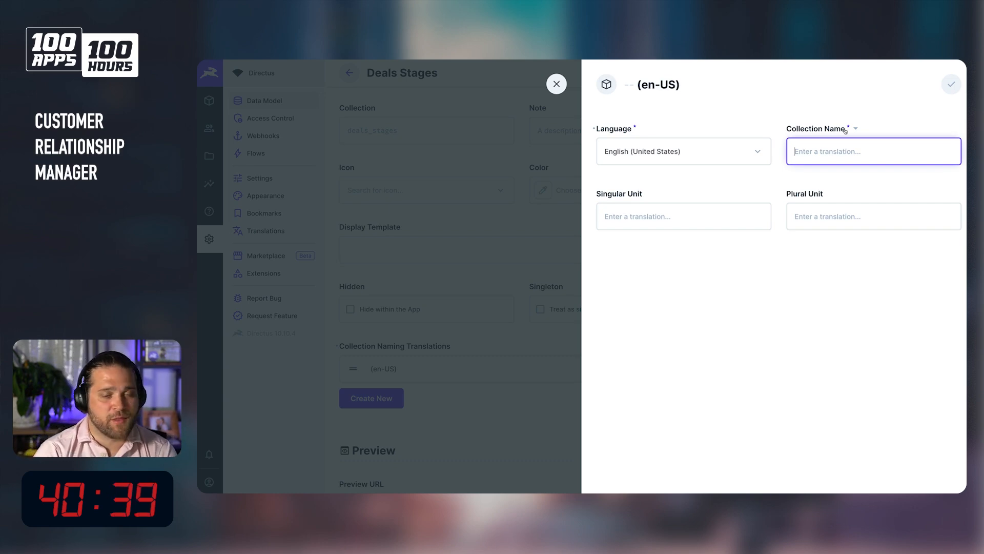
pyautogui.write('Deal')
pyautogui.press('BackSpace')
pyautogui.press('BackSpace')
pyautogui.press('BackSpace')
pyautogui.press('BackSpace')
pyautogui.write('Pipeline')
pyautogui.write(' Da')
pyautogui.press('BackSpace')
pyautogui.press('BackSpace')
pyautogui.write('Stages')
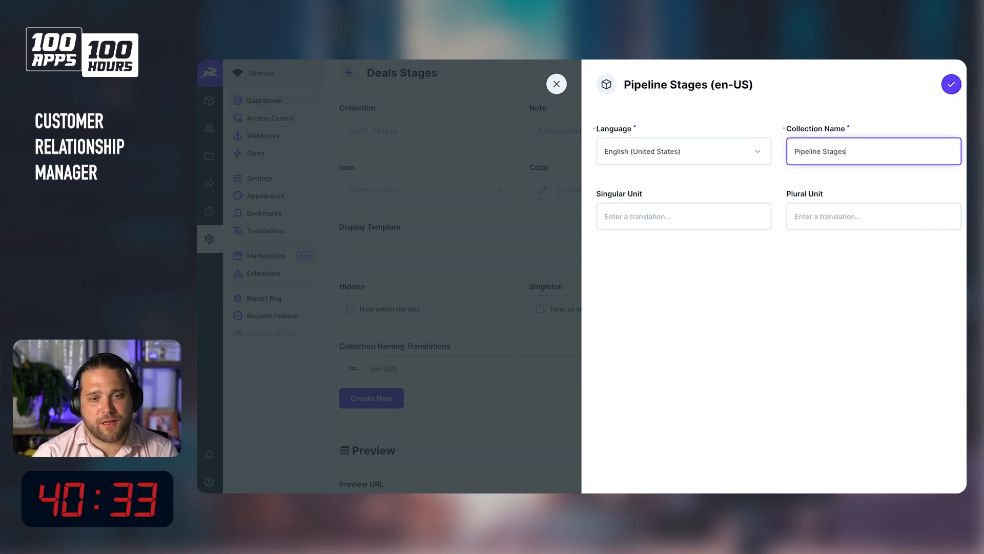
pyautogui.click(952, 84)
pyautogui.click(817, 73)
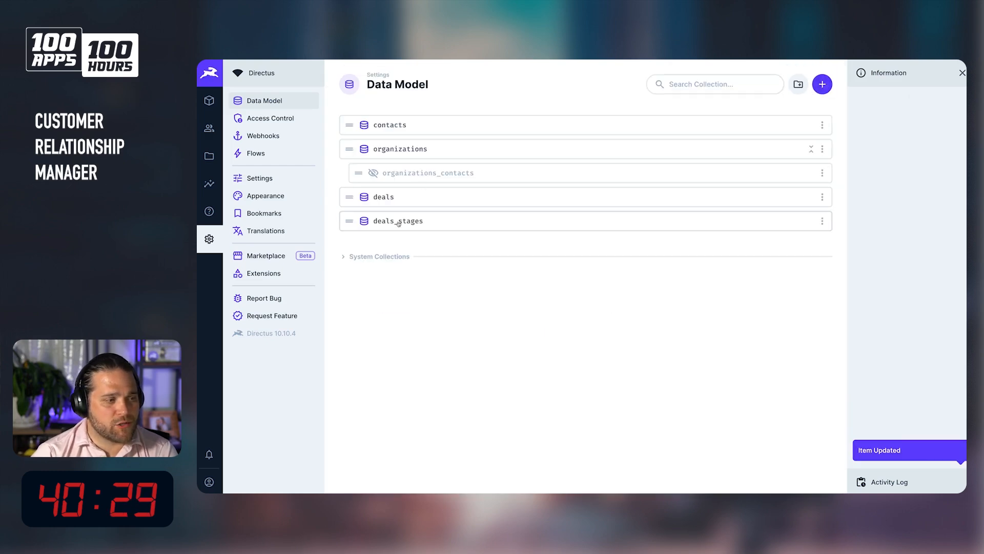
# Create a Pipeline Stages item named New with color #E35169 and the Fiber New icon, and save it.
pyautogui.click(209, 102)
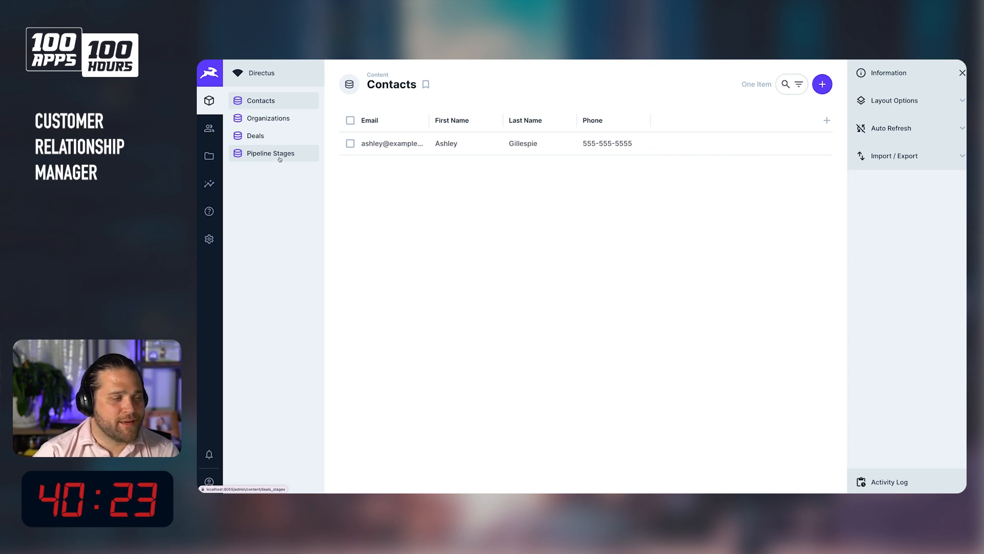
pyautogui.click(281, 155)
pyautogui.click(594, 327)
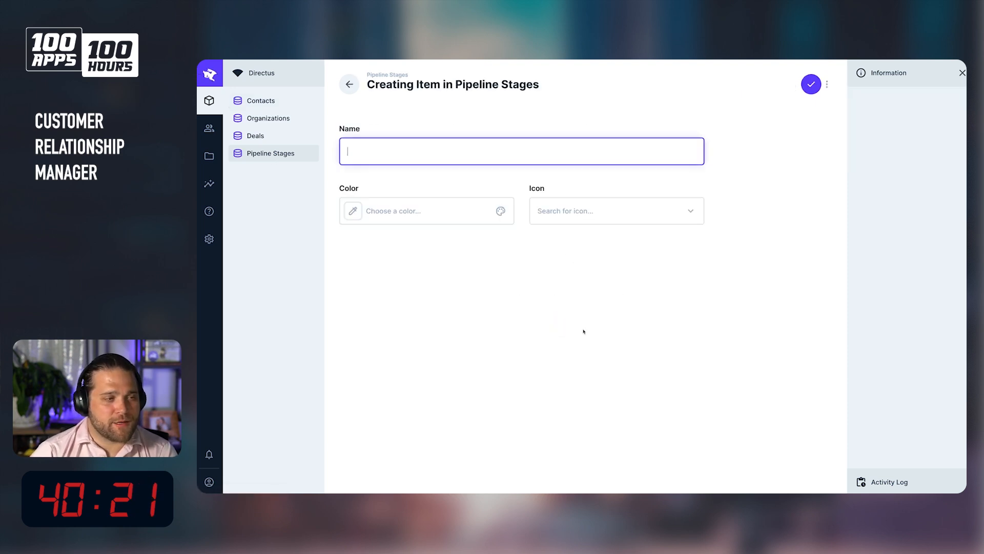
pyautogui.write('New')
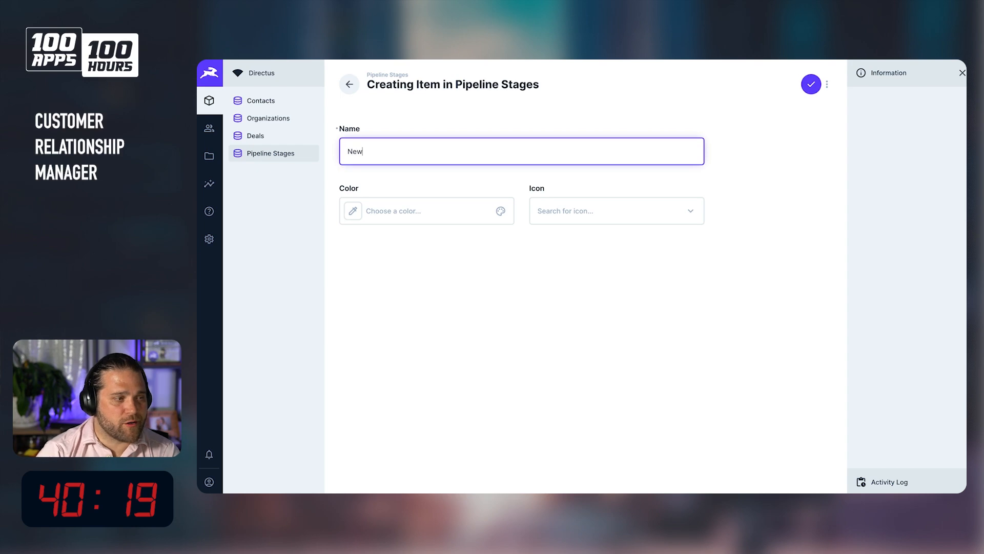
pyautogui.click(398, 216)
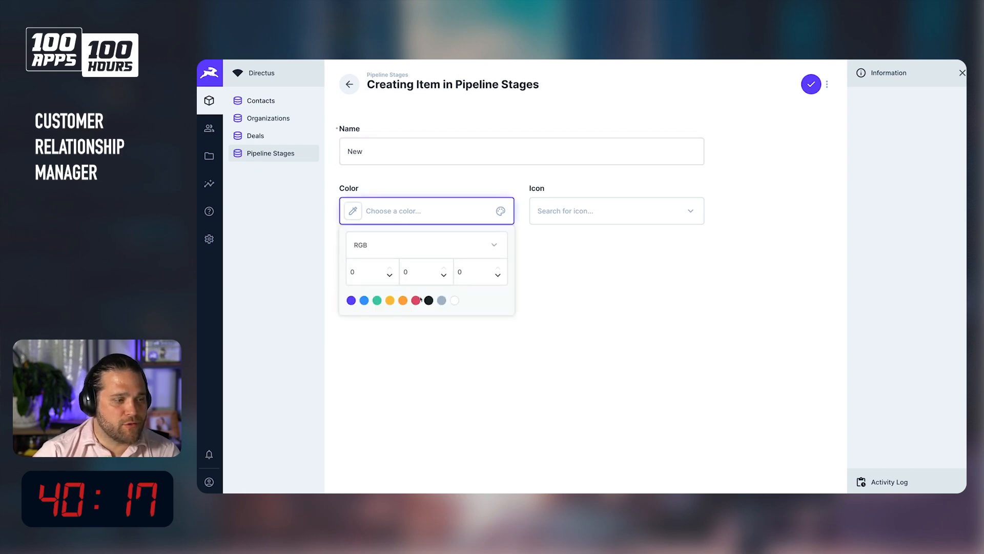
pyautogui.click(416, 300)
pyautogui.click(618, 218)
pyautogui.click(615, 217)
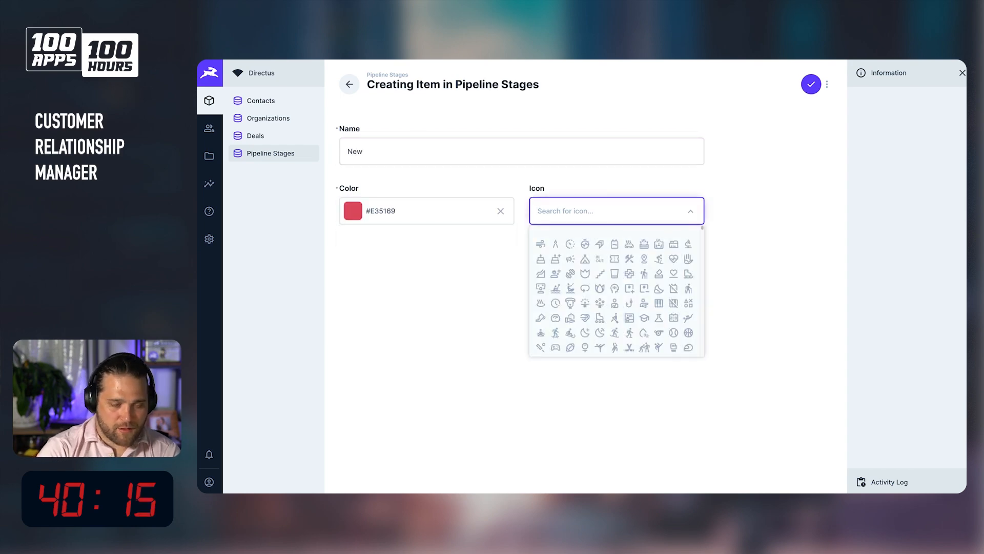
pyautogui.write('new')
pyautogui.click(615, 243)
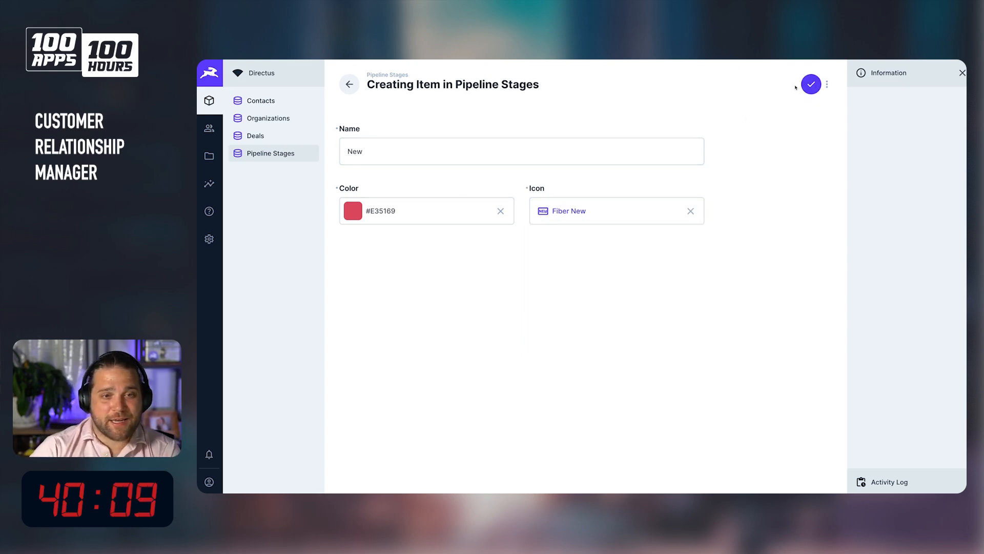
pyautogui.click(811, 84)
# Create a pipeline stage named Assigned with color #6644FF and the assignment_ind icon, and save it.
pyautogui.click(822, 85)
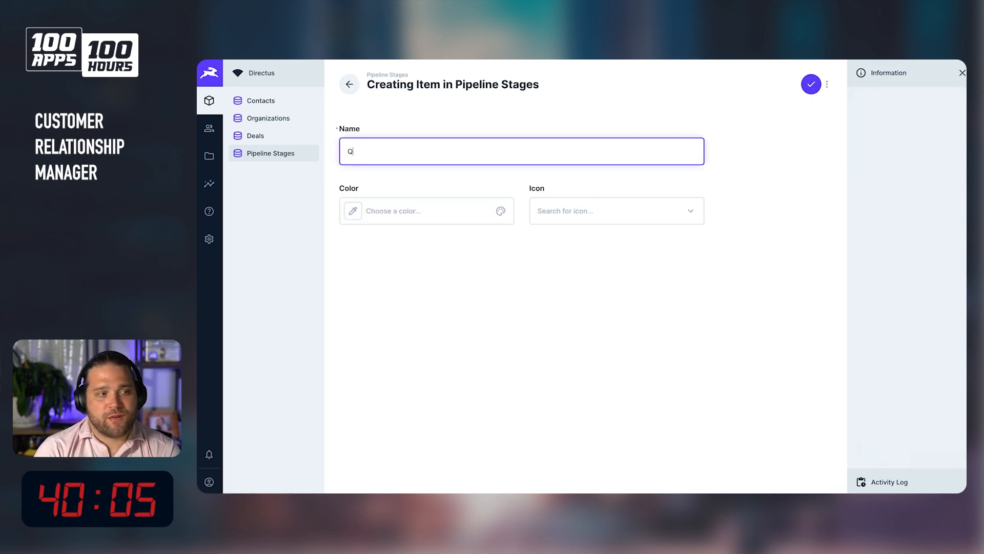
pyautogui.hotkey('ctrl', 'a')
pyautogui.write('Contacted')
pyautogui.hotkey('ctrl', 'a')
pyautogui.write('Ass')
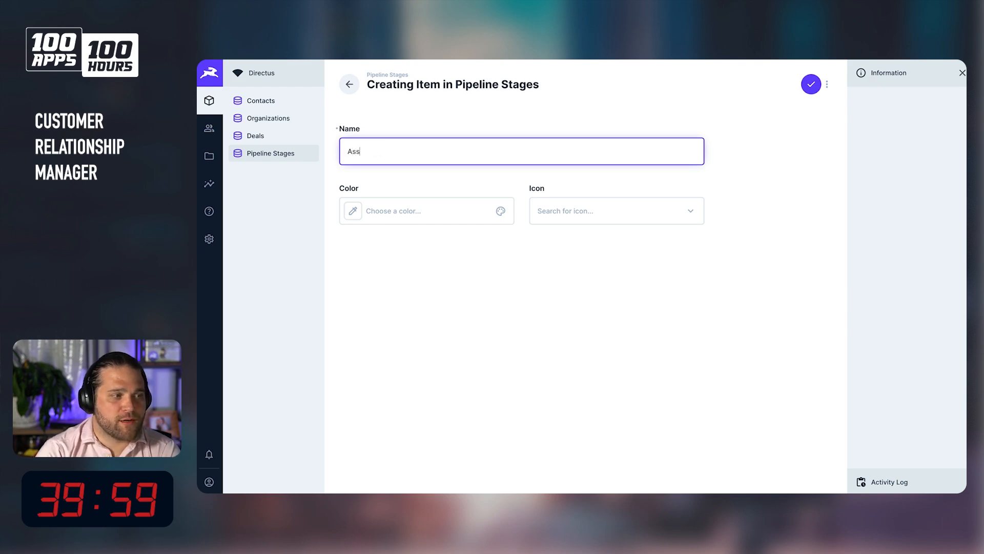
pyautogui.click(426, 217)
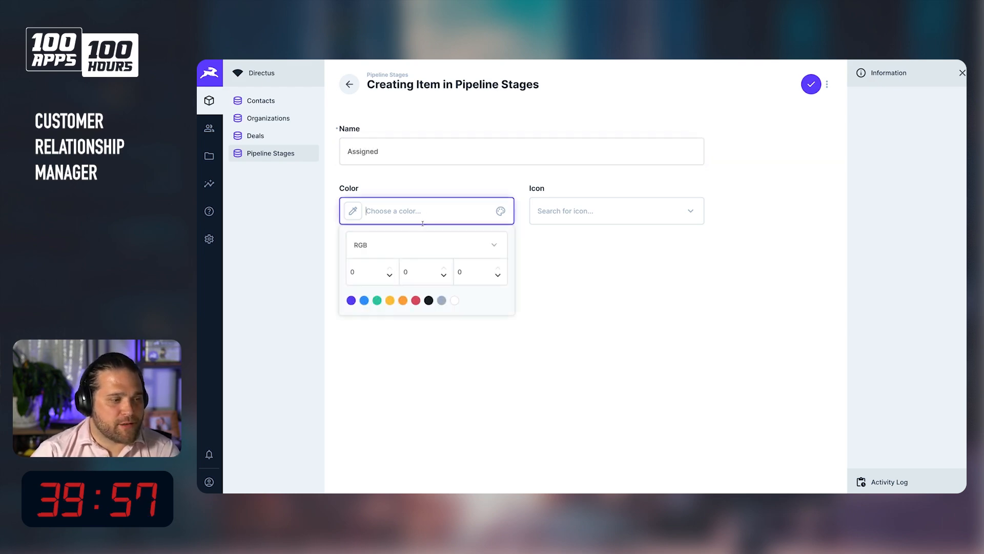
pyautogui.click(351, 301)
pyautogui.click(608, 207)
pyautogui.write('assig')
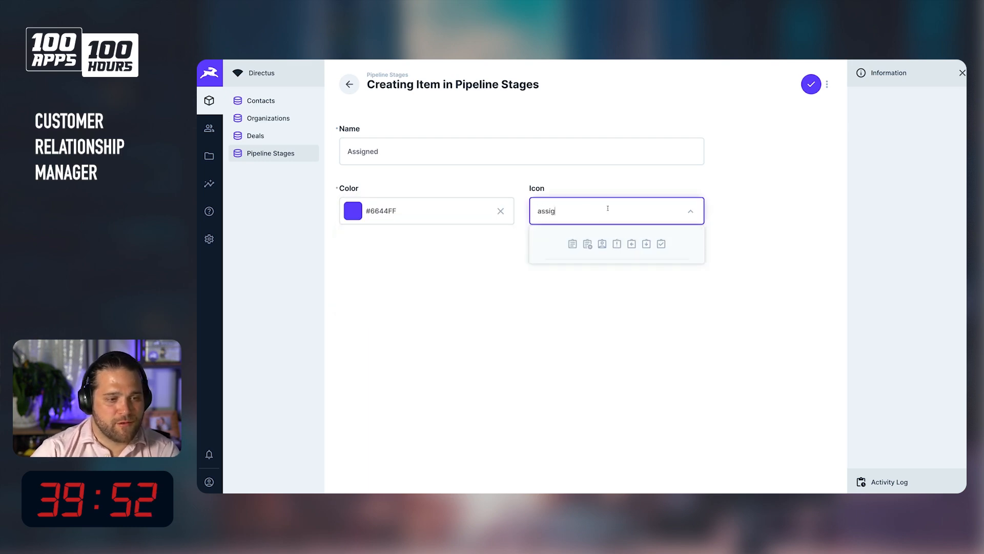
pyautogui.click(603, 243)
pyautogui.click(812, 85)
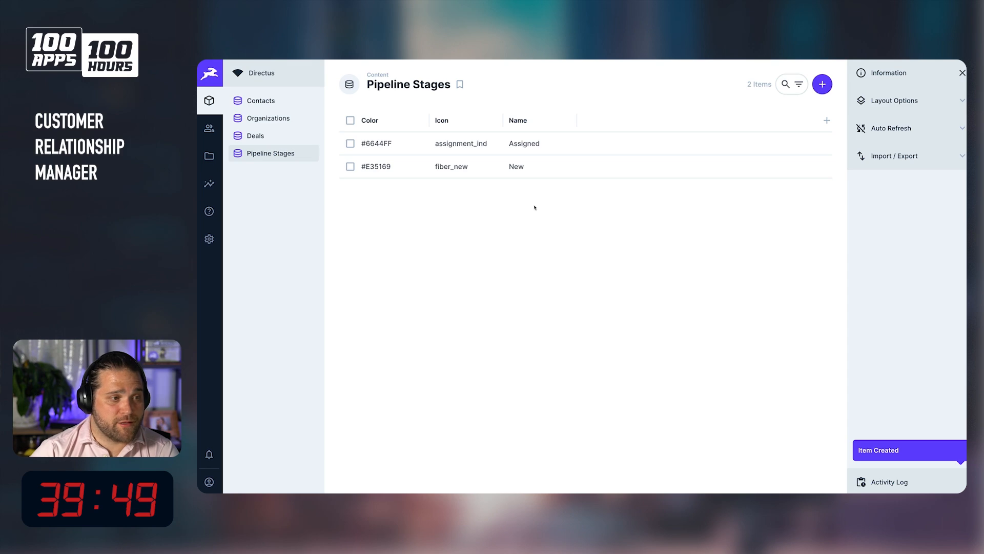
# Create a pipeline stage named Qualified with color #3399FF and the playlist_add_check icon, and save it.
pyautogui.click(822, 83)
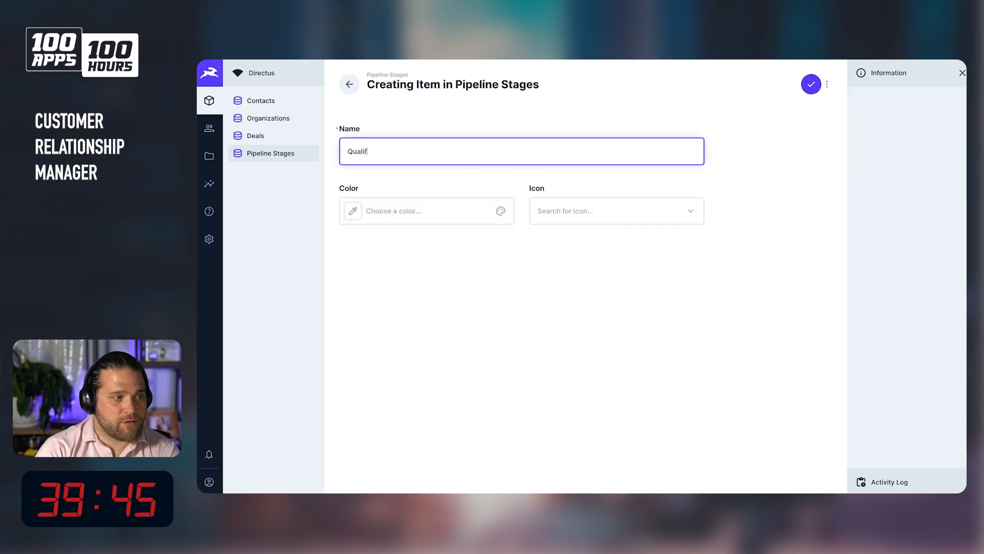
pyautogui.click(428, 213)
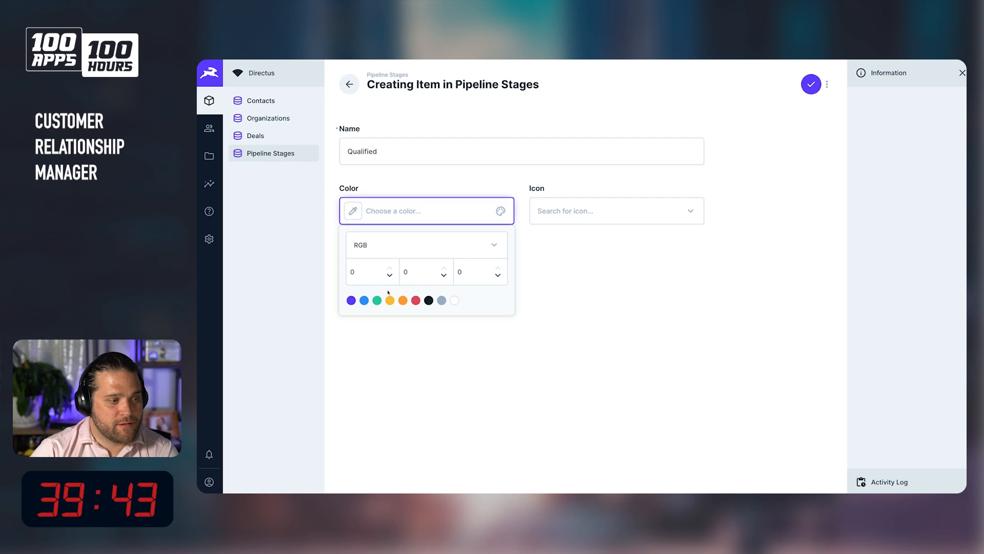
pyautogui.click(364, 300)
pyautogui.click(604, 205)
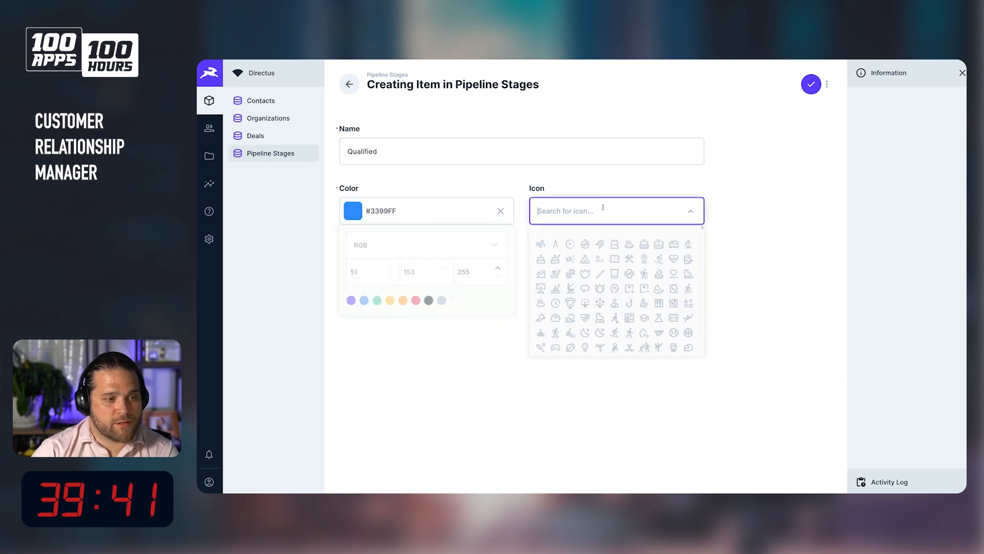
pyautogui.write('qual')
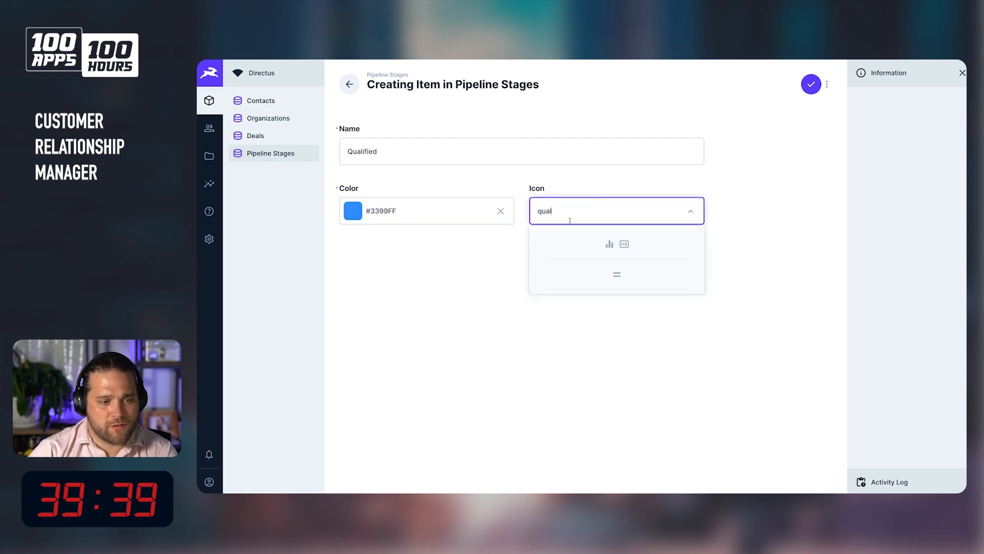
pyautogui.press('BackSpace')
pyautogui.write('che')
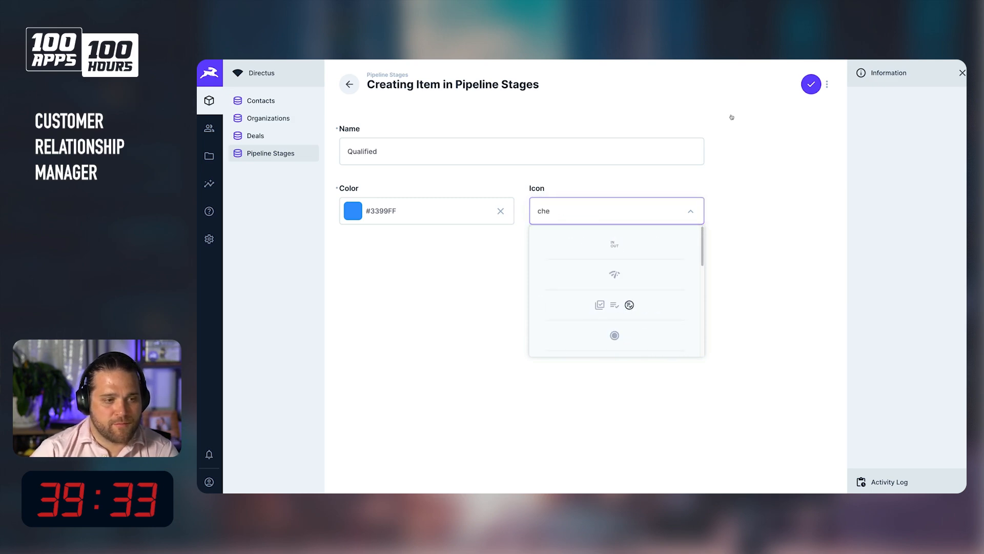
pyautogui.click(629, 306)
pyautogui.click(809, 84)
# Create a pipeline stage named Demo with color #FFC23B and the live_tv icon, and save it.
pyautogui.click(822, 84)
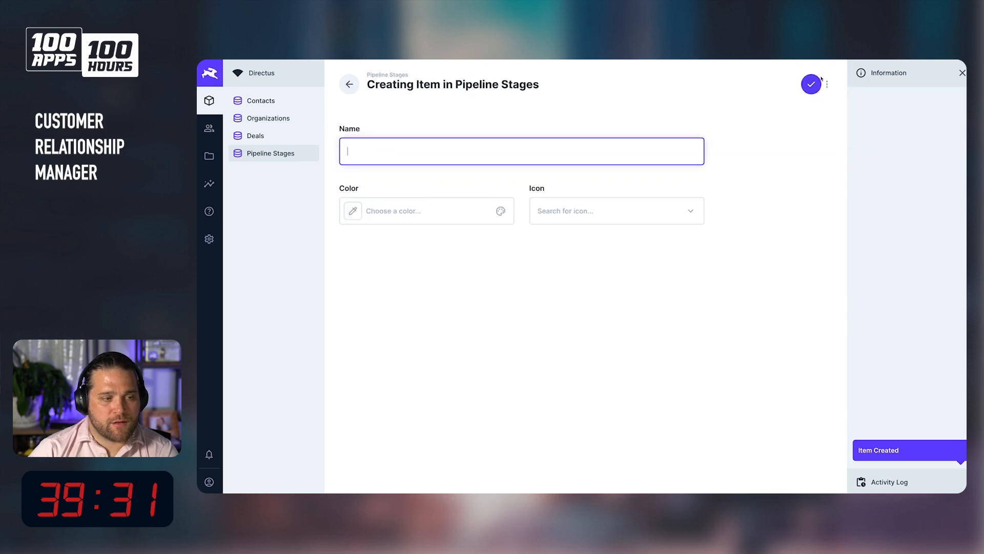
pyautogui.write('Demo')
pyautogui.press('Tab')
pyautogui.click(369, 211)
pyautogui.click(377, 301)
pyautogui.click(615, 212)
pyautogui.click(394, 211)
pyautogui.click(391, 300)
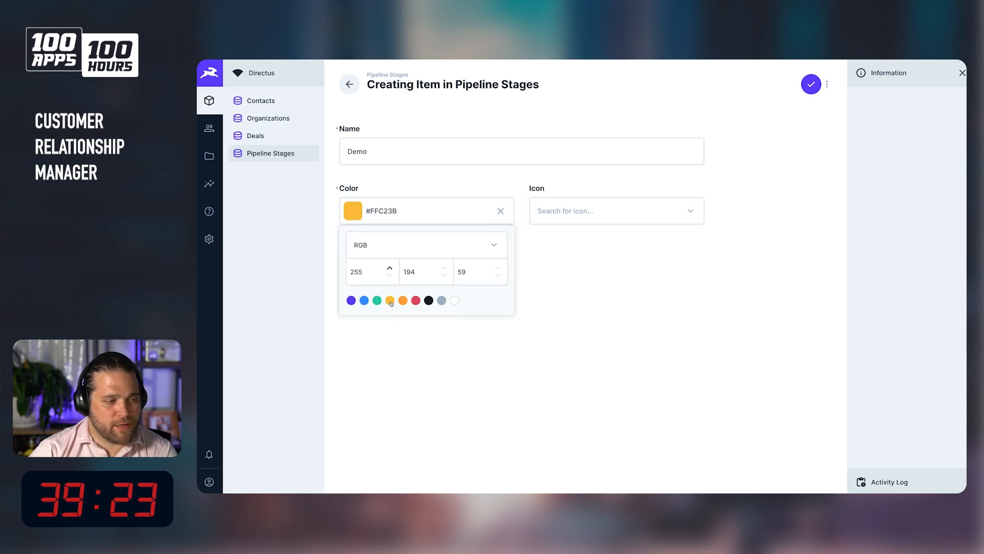
pyautogui.click(583, 227)
pyautogui.click(593, 213)
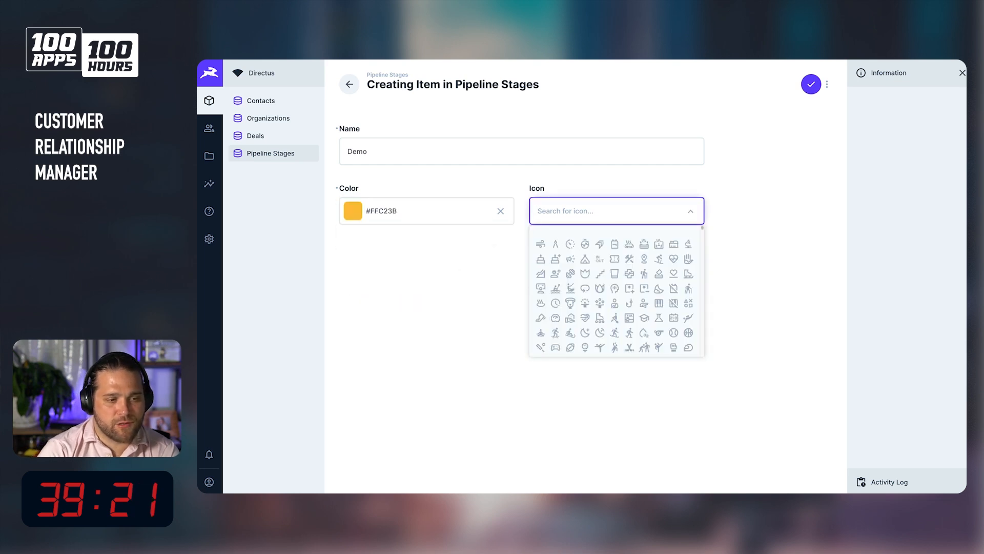
pyautogui.write('demo')
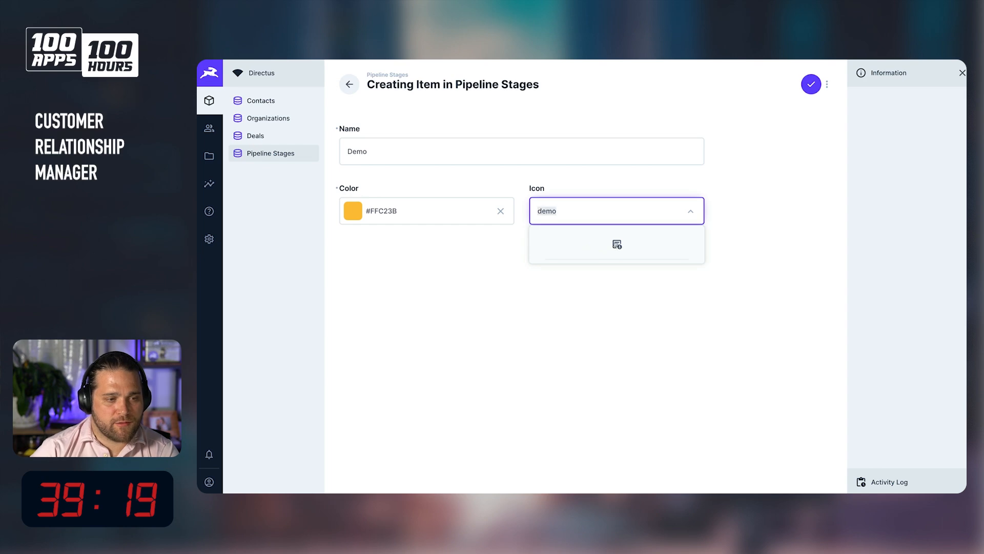
pyautogui.write('tv')
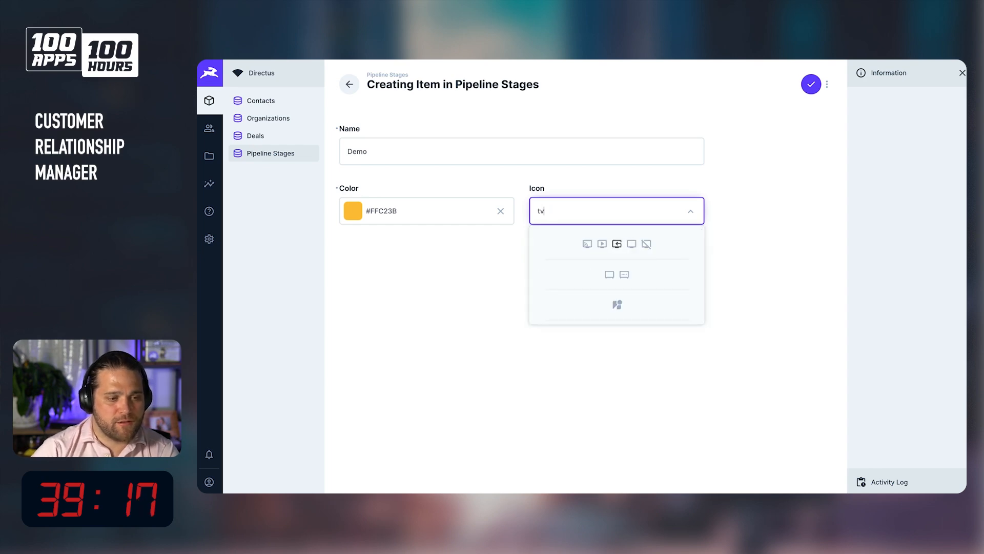
pyautogui.click(610, 244)
pyautogui.click(605, 219)
pyautogui.click(601, 243)
pyautogui.click(812, 82)
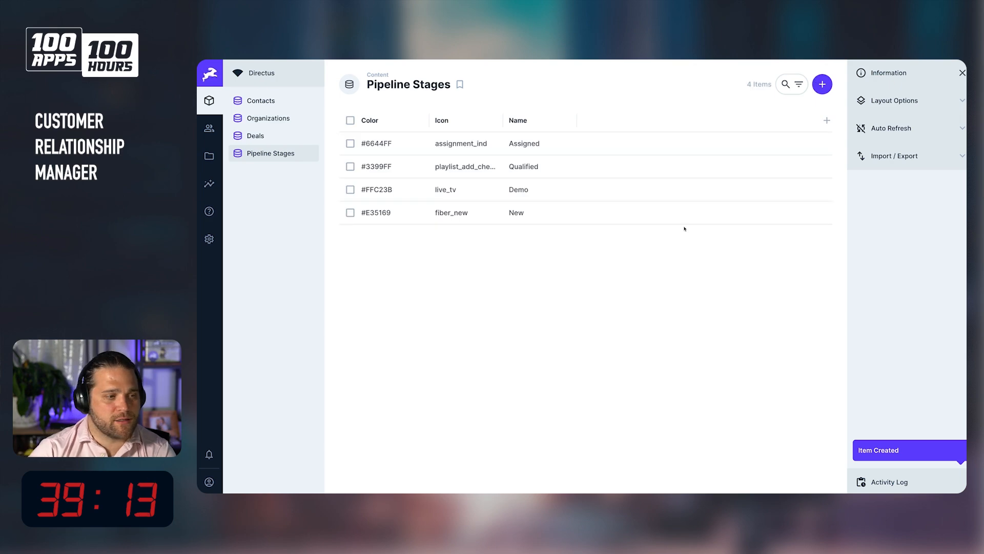
# Create a pipeline stage named Proposal with color #A2B5CD and the document_scanner icon, and save it.
pyautogui.click(822, 84)
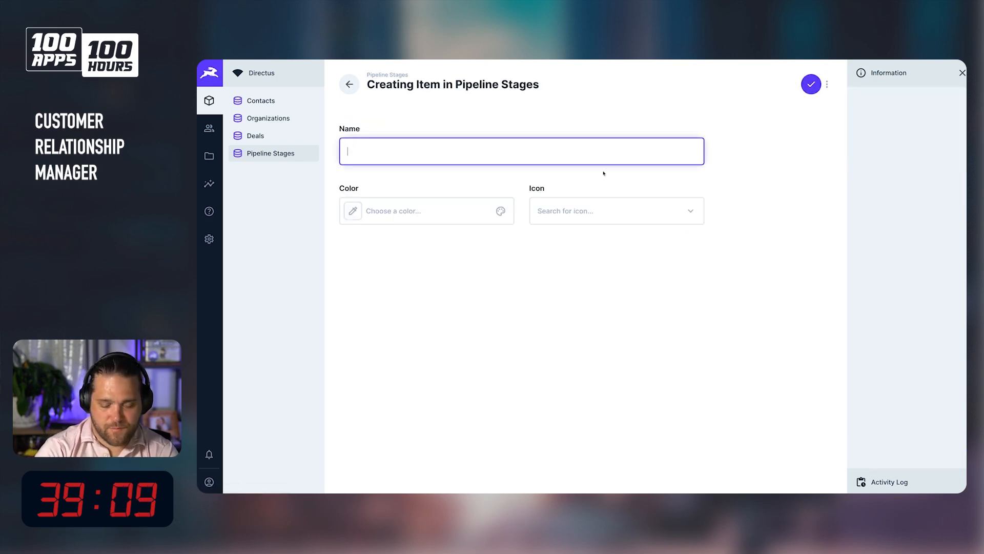
pyautogui.press('Tab')
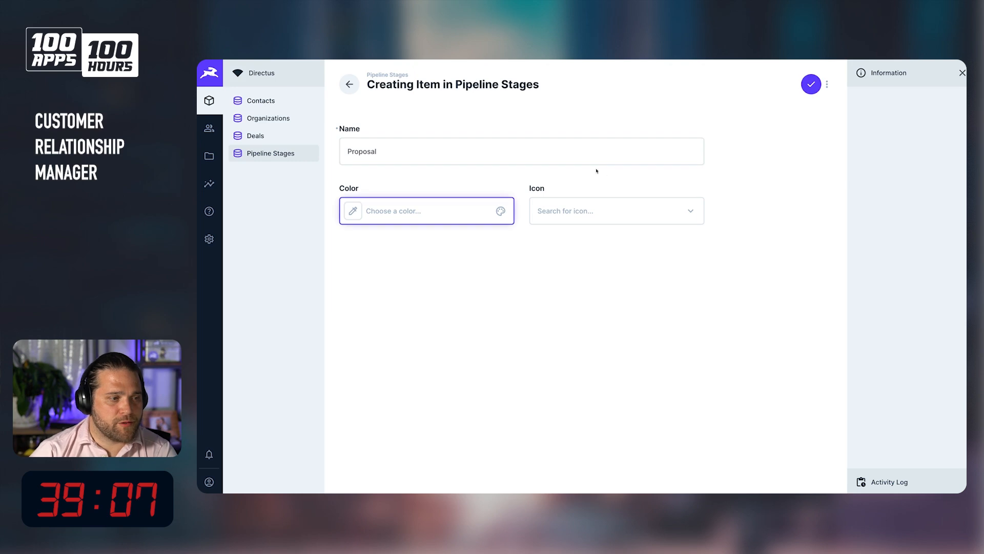
pyautogui.click(365, 223)
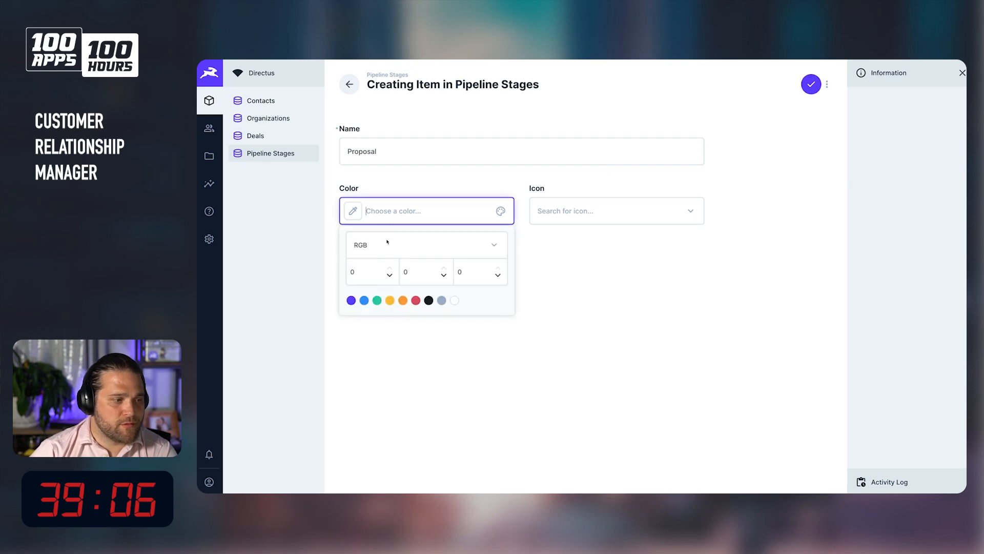
pyautogui.click(383, 303)
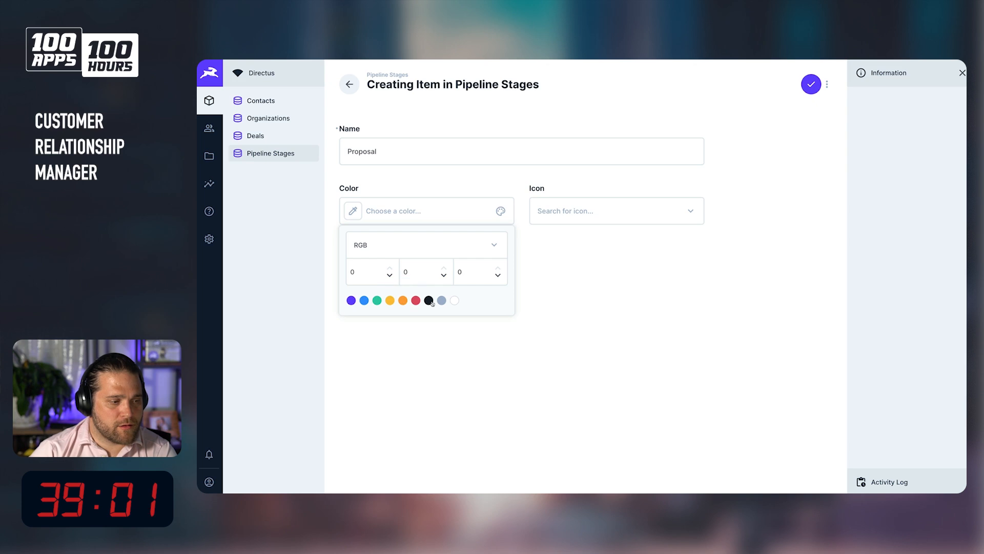
pyautogui.click(442, 300)
pyautogui.click(650, 201)
pyautogui.write('doc')
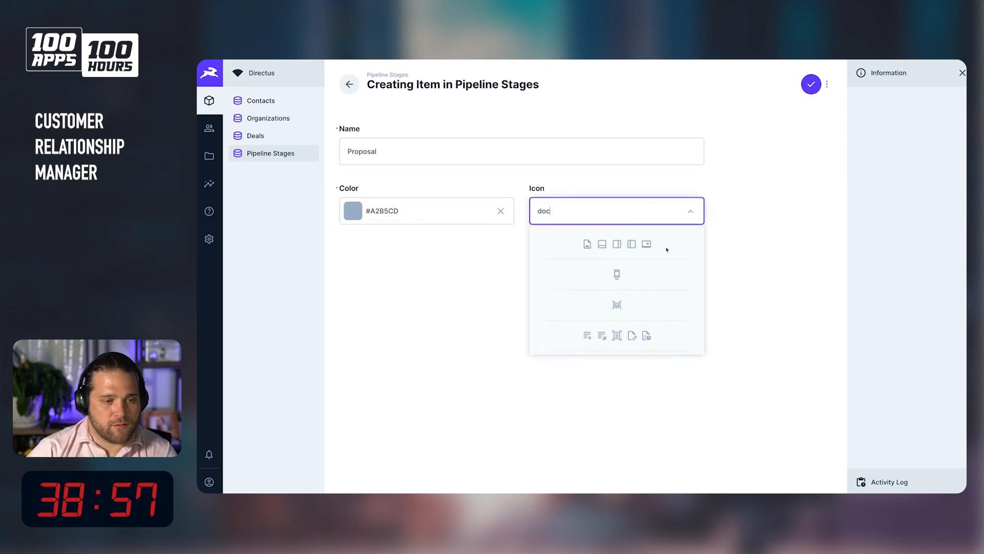
pyautogui.click(617, 335)
pyautogui.click(811, 84)
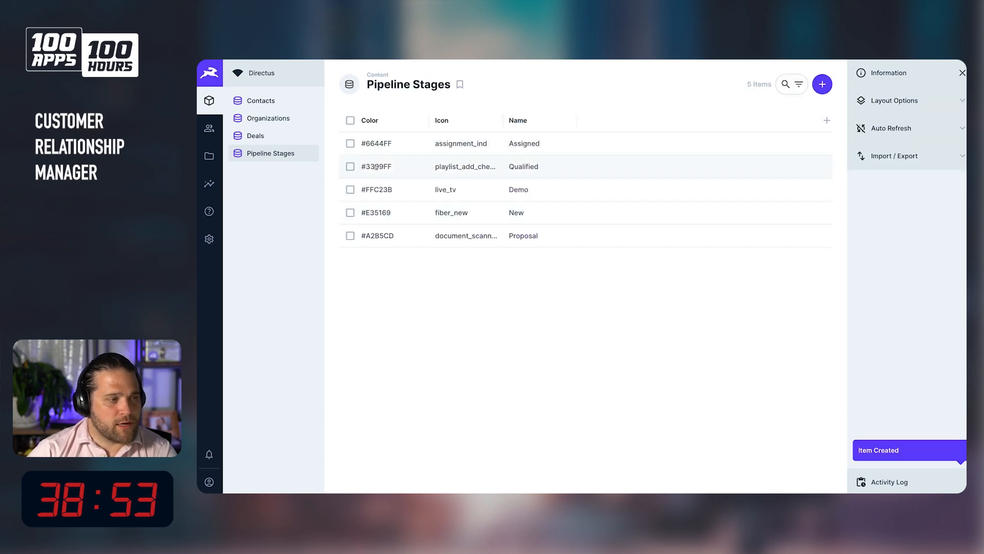
# In the deals_stages data model, set the color field's display to Color and save the field.
pyautogui.click(209, 239)
pyautogui.click(411, 227)
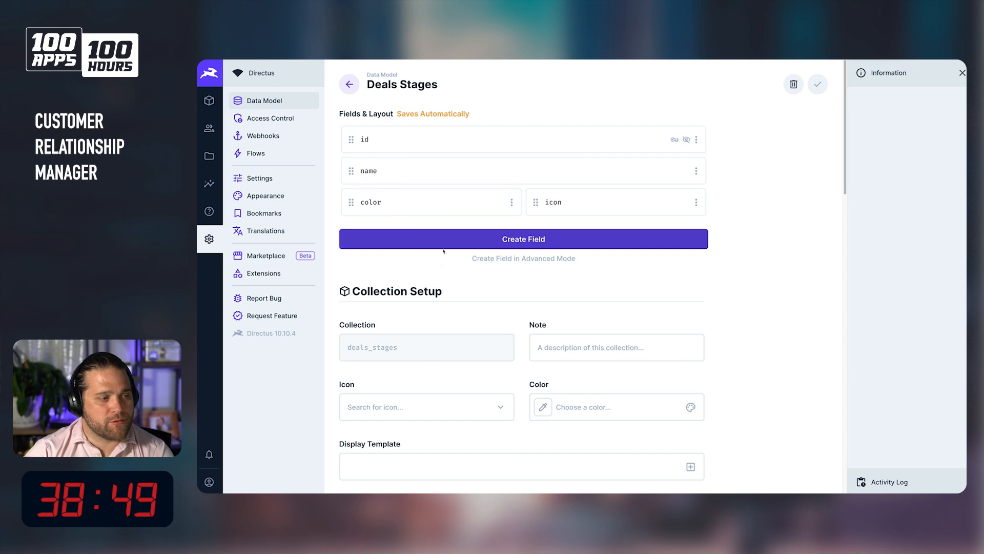
pyautogui.click(397, 204)
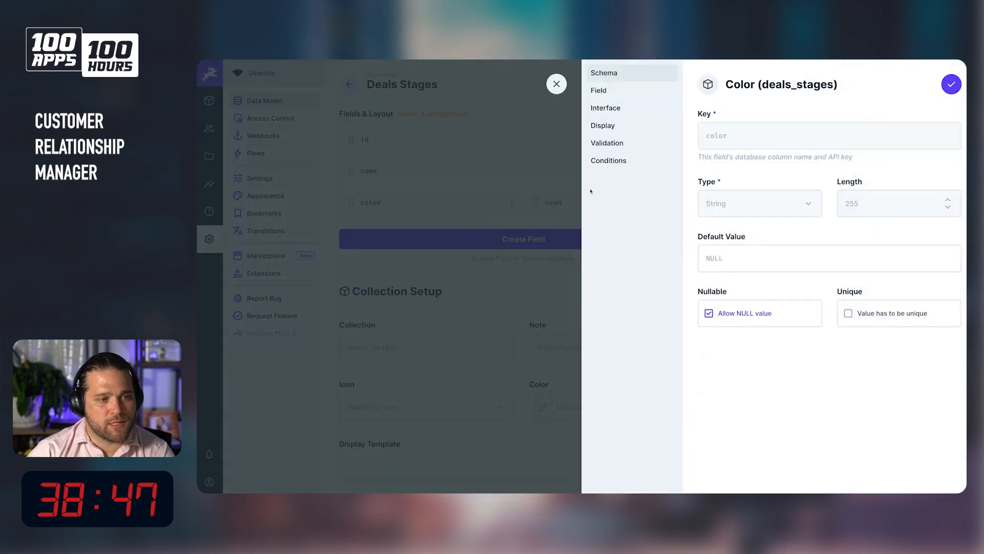
pyautogui.click(675, 121)
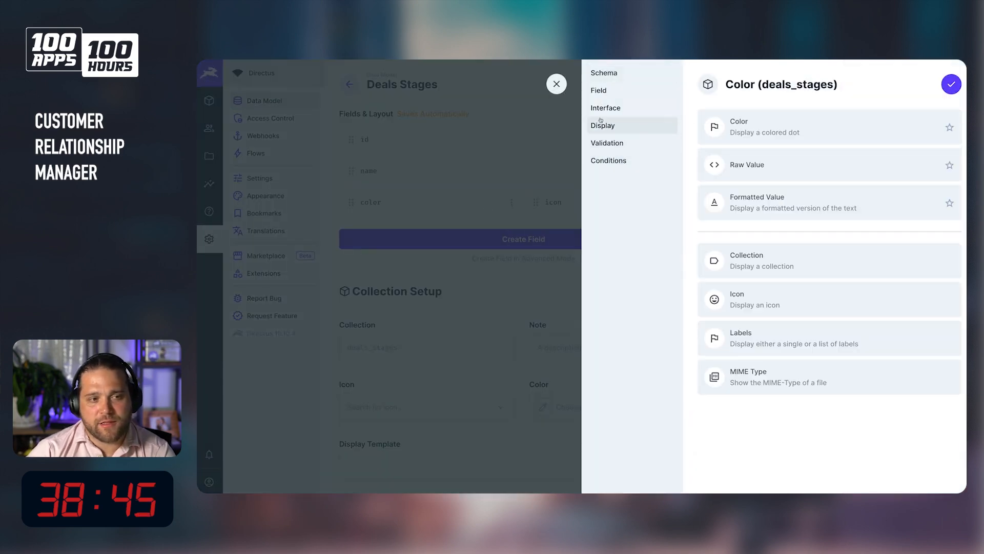
pyautogui.click(828, 133)
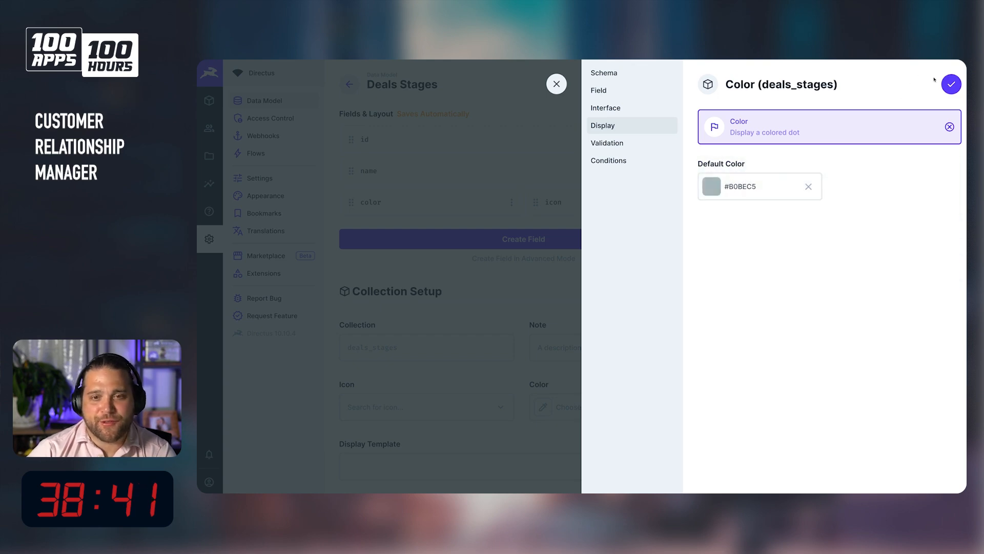
pyautogui.click(953, 88)
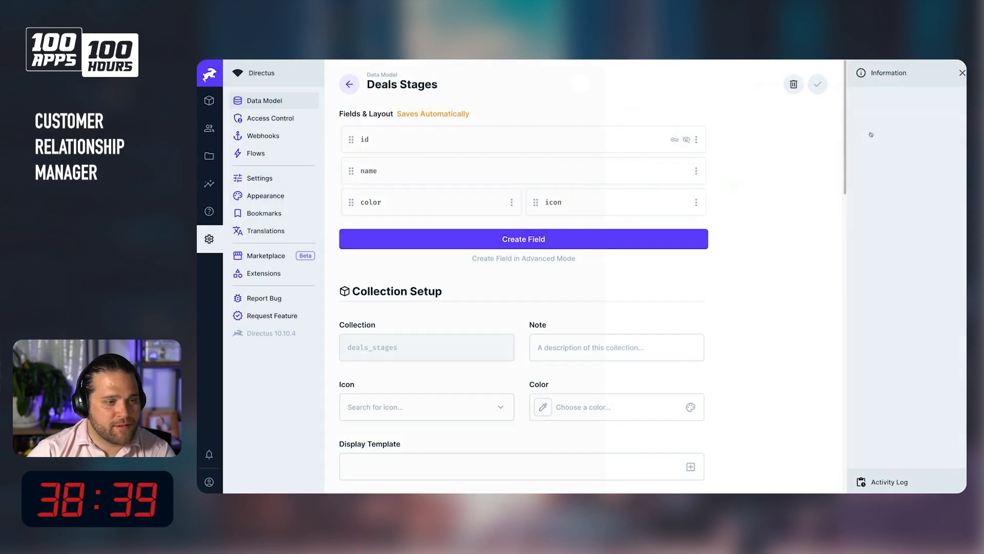
# Set the icon field's display to Icon and save the field.
pyautogui.click(580, 201)
pyautogui.click(636, 125)
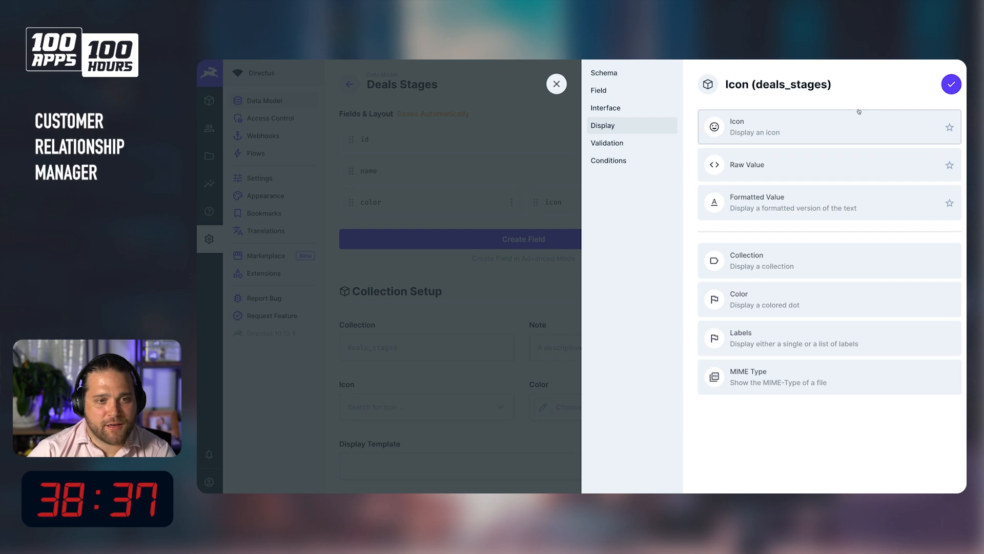
pyautogui.click(846, 123)
pyautogui.click(951, 86)
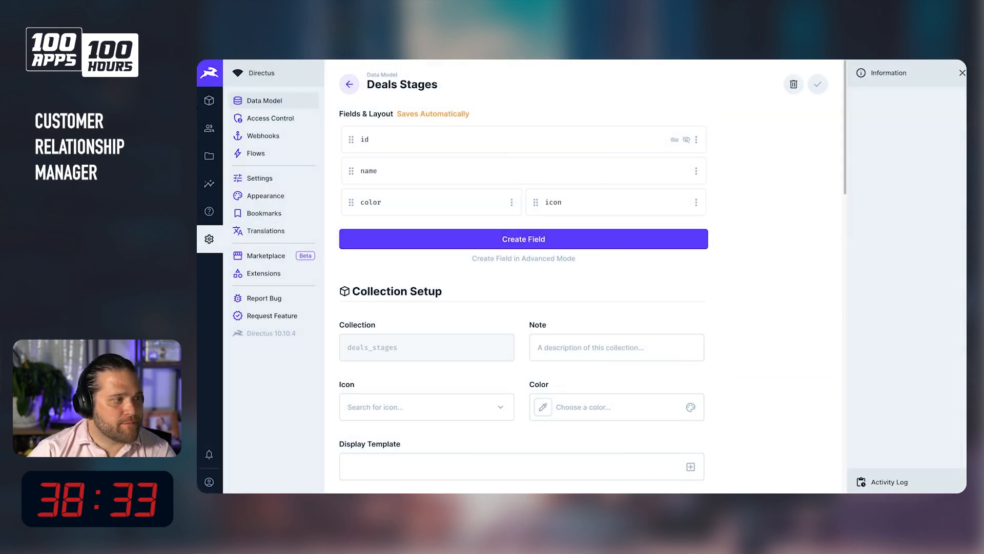
# Open the Pipeline Stages content list and narrow the Color and Icon columns.
pyautogui.click(209, 101)
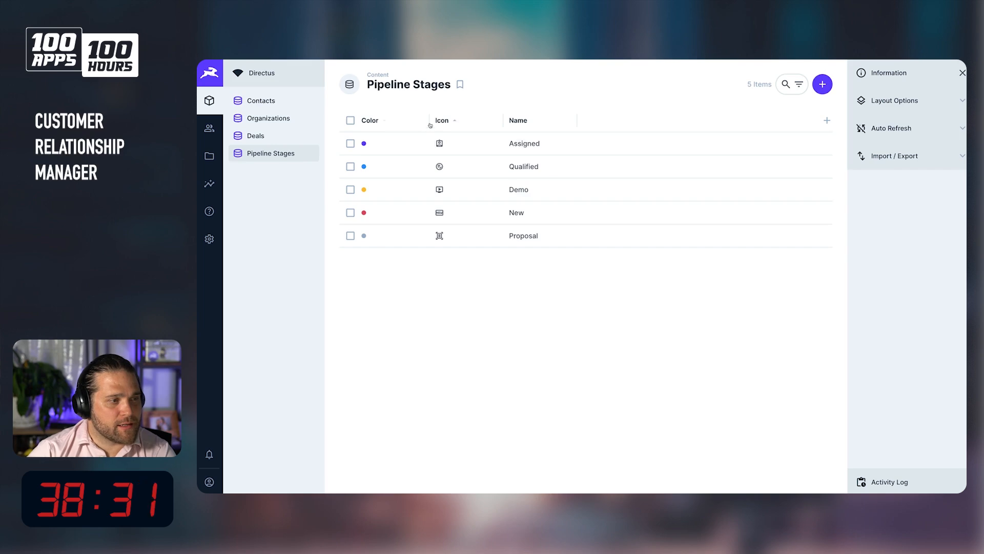
pyautogui.moveTo(430, 123); pyautogui.dragTo(383, 123)
pyautogui.moveTo(456, 120); pyautogui.dragTo(417, 120)
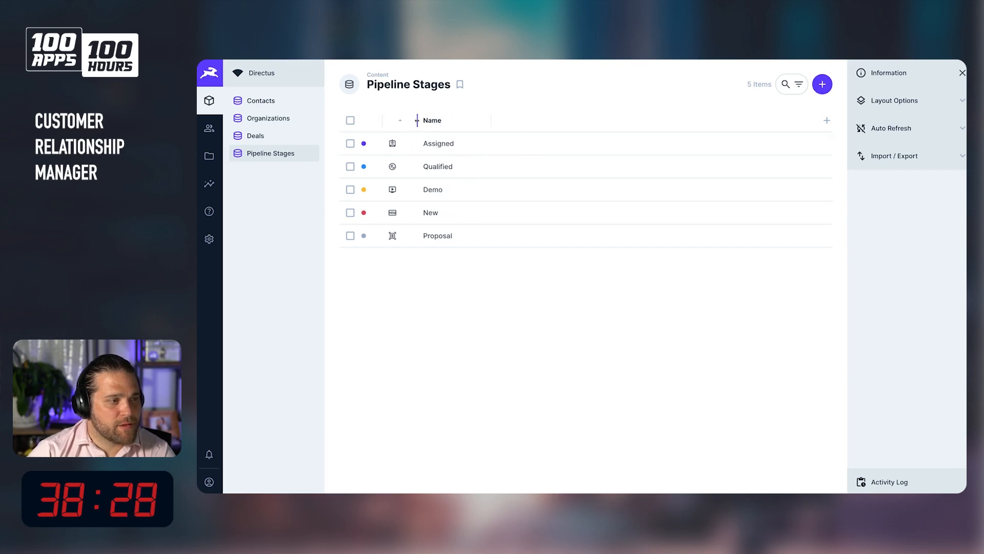
# Set the deals_stages collection's display template to Color, Icon and Name, and save the collection.
pyautogui.click(209, 239)
pyautogui.click(407, 227)
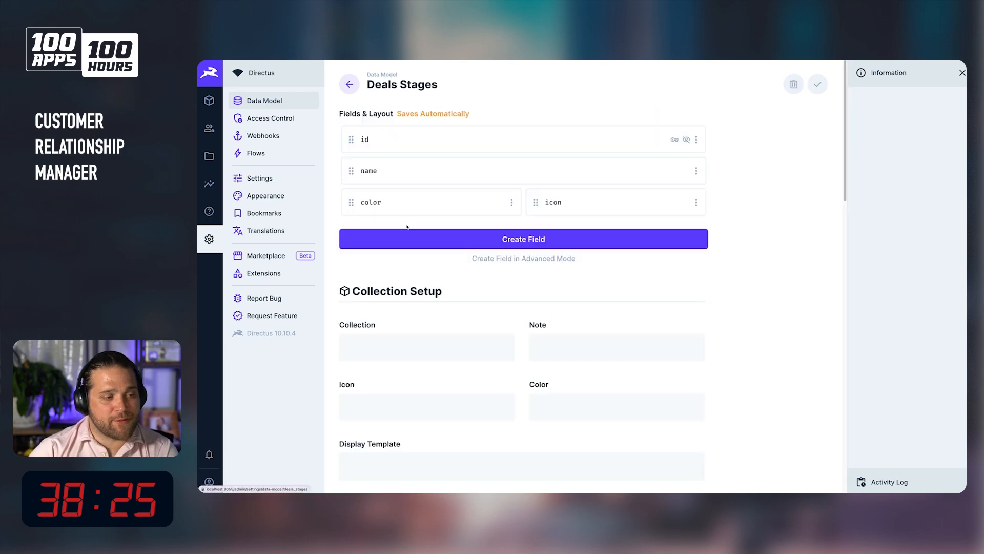
pyautogui.click(409, 454)
pyautogui.scroll(-3, 409, 455)
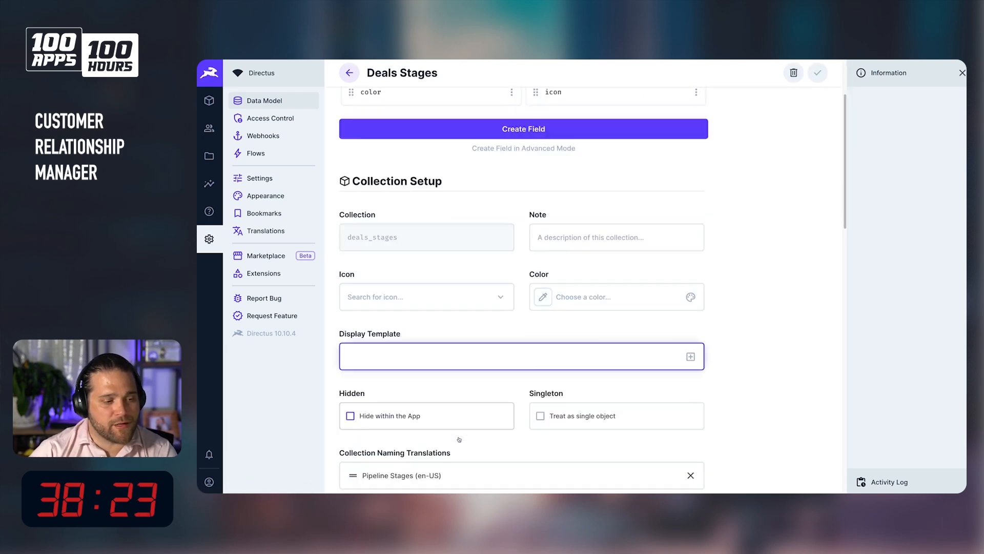
pyautogui.click(690, 322)
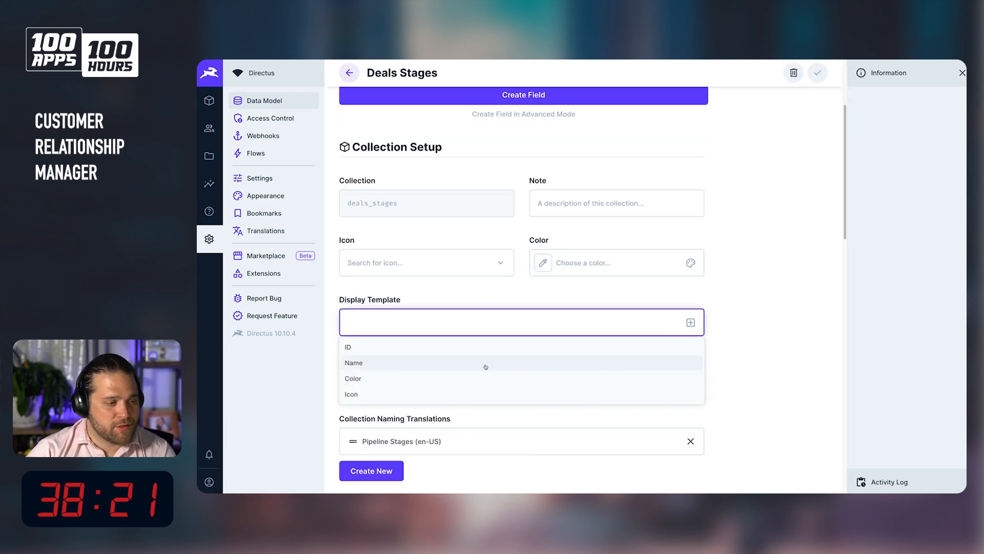
pyautogui.click(455, 362)
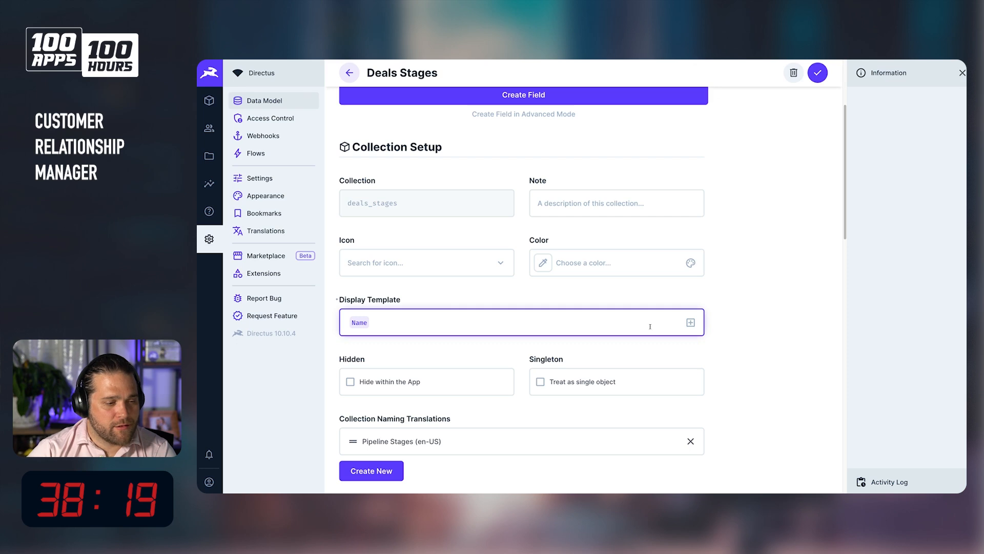
pyautogui.press('BackSpace')
pyautogui.click(688, 323)
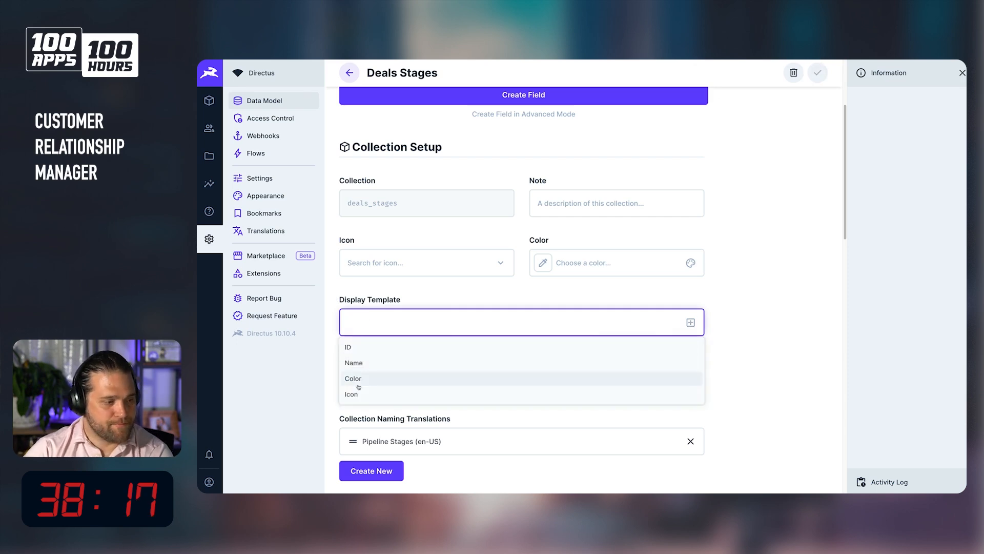
pyautogui.click(359, 378)
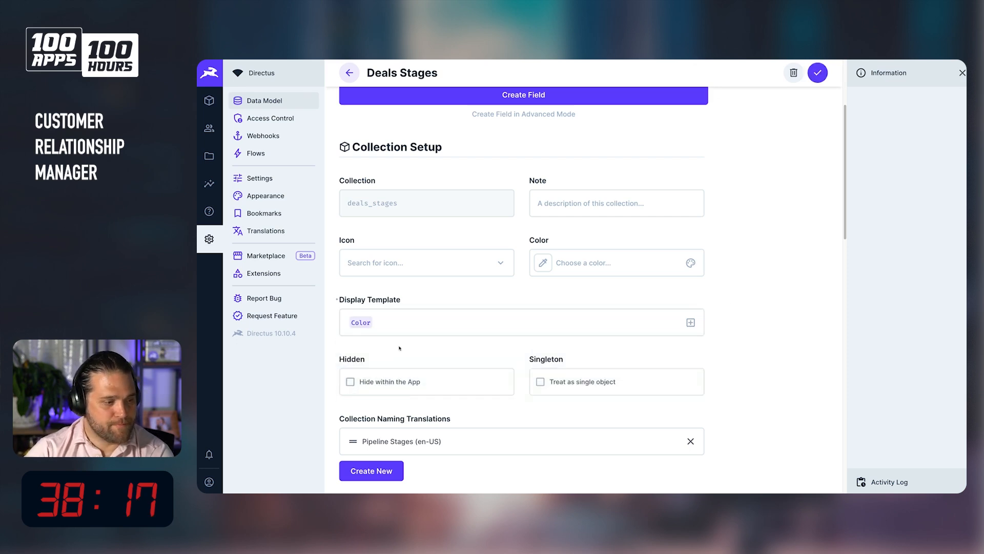
pyautogui.click(691, 323)
pyautogui.click(353, 394)
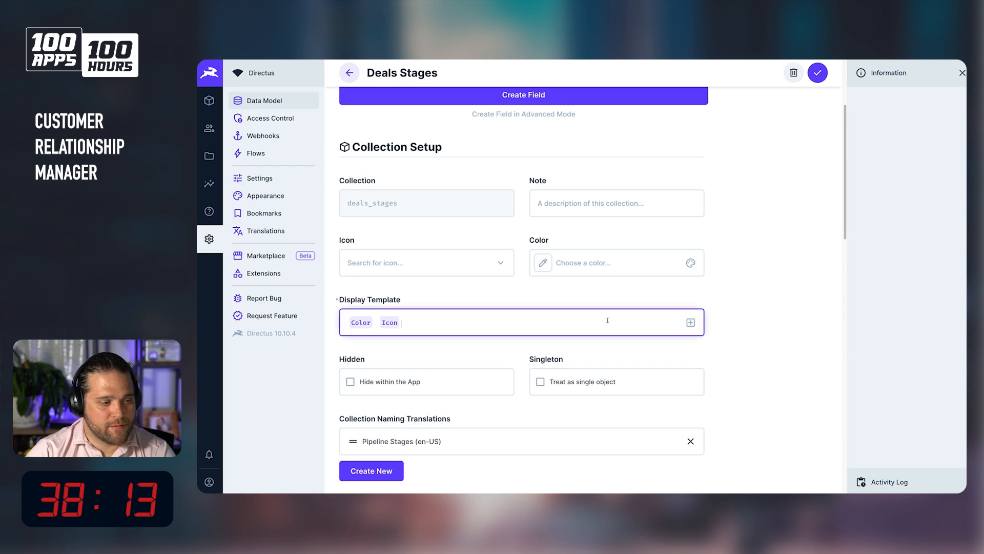
pyautogui.click(691, 322)
pyautogui.click(424, 364)
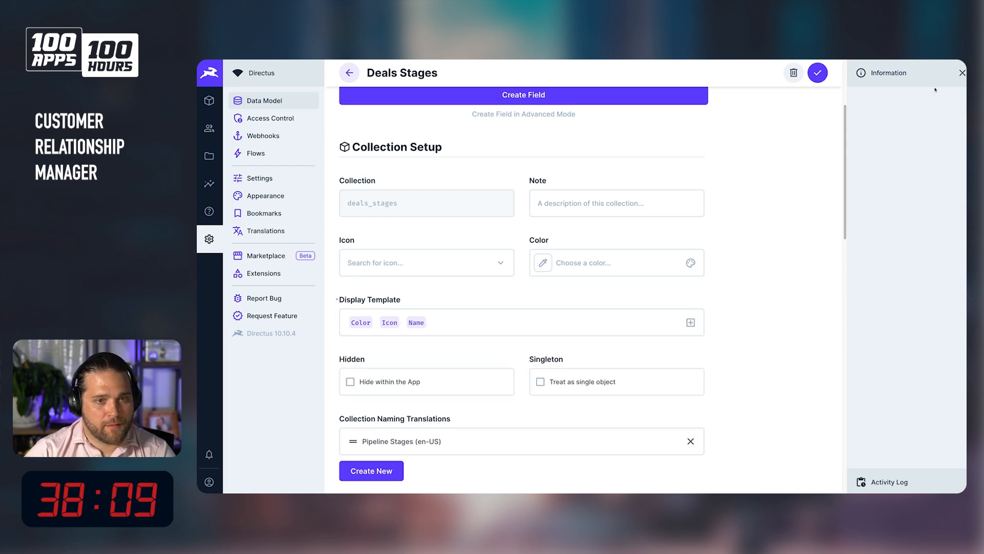
pyautogui.click(820, 75)
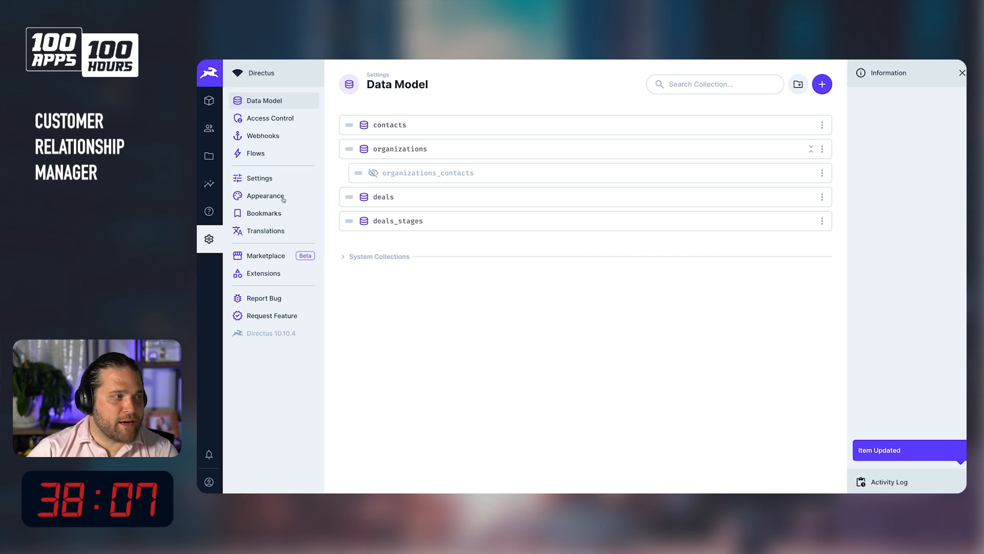
# Add an Integer input field named sort to the deals_stages collection.
pyautogui.click(208, 94)
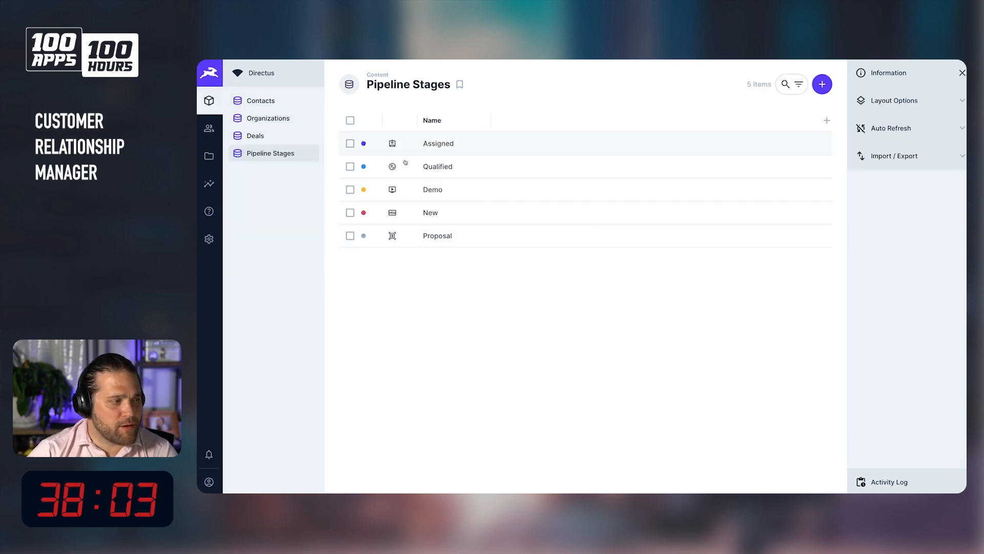
pyautogui.click(209, 239)
pyautogui.click(415, 226)
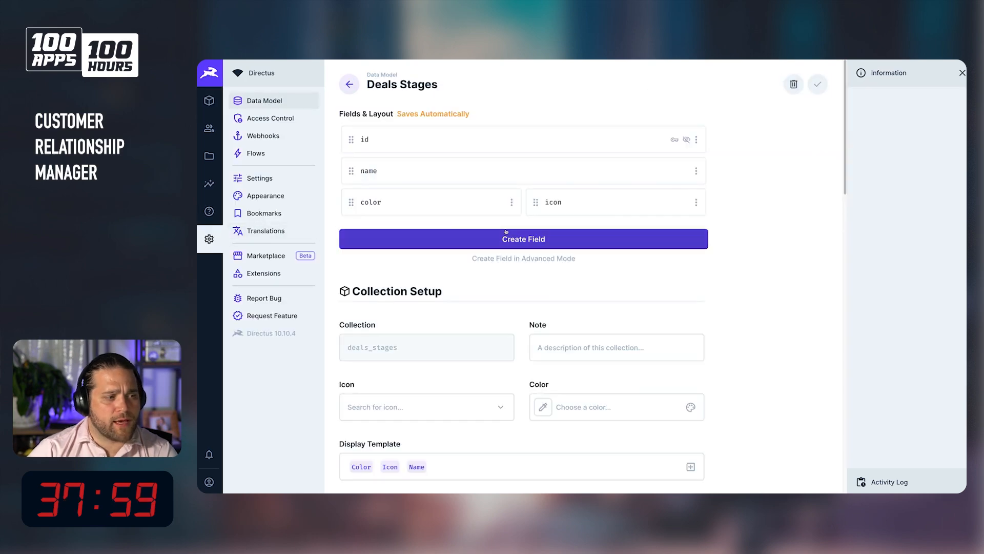
pyautogui.click(523, 239)
pyautogui.click(657, 165)
pyautogui.write('sort')
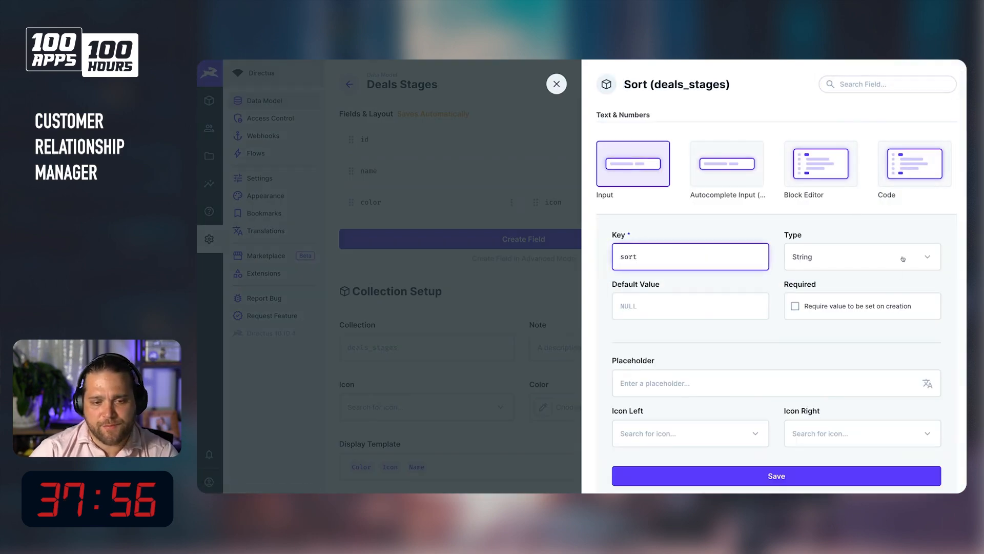
pyautogui.click(873, 270)
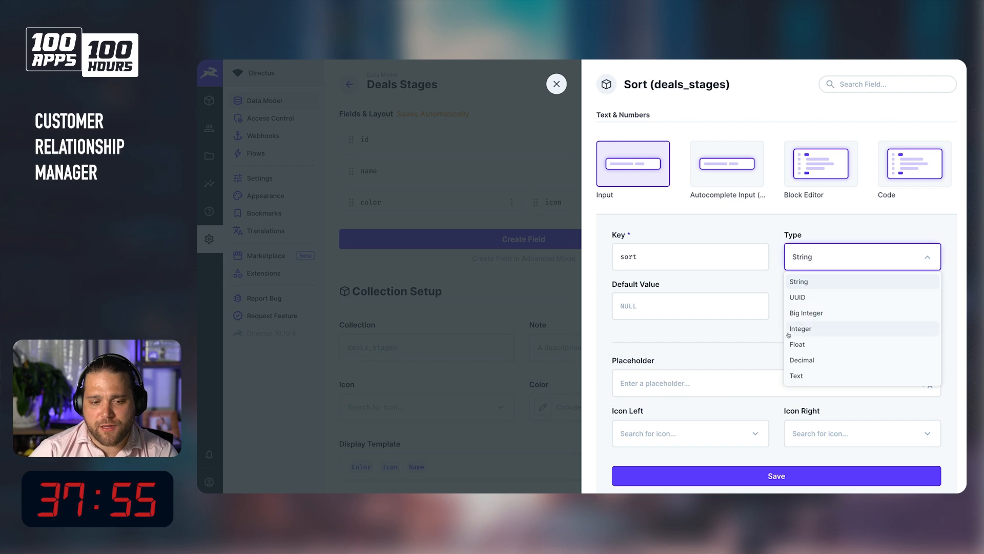
pyautogui.click(810, 329)
pyautogui.scroll(-4, 745, 383)
pyautogui.click(745, 381)
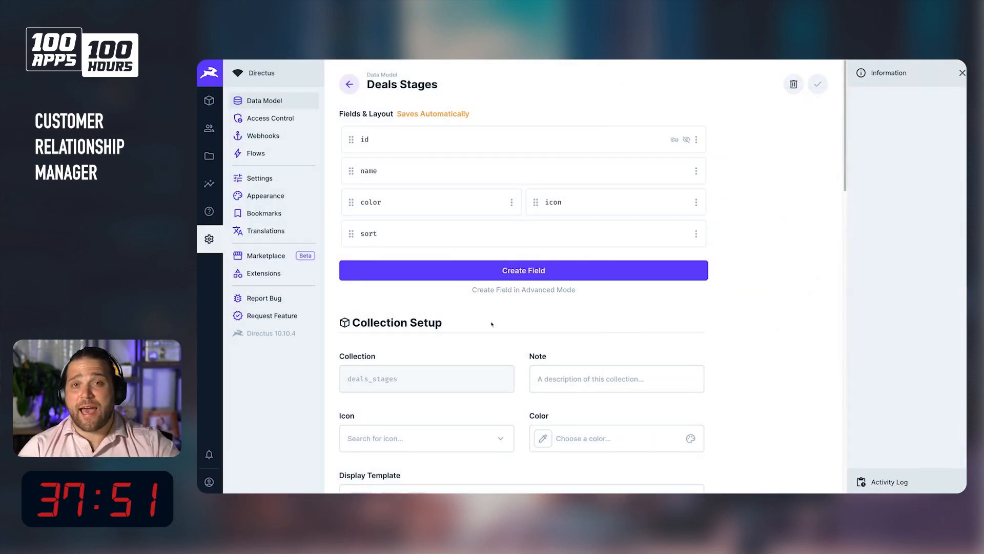
# Set the deals_stages collection's sort field to sort and save the collection.
pyautogui.scroll(-3, 498, 313)
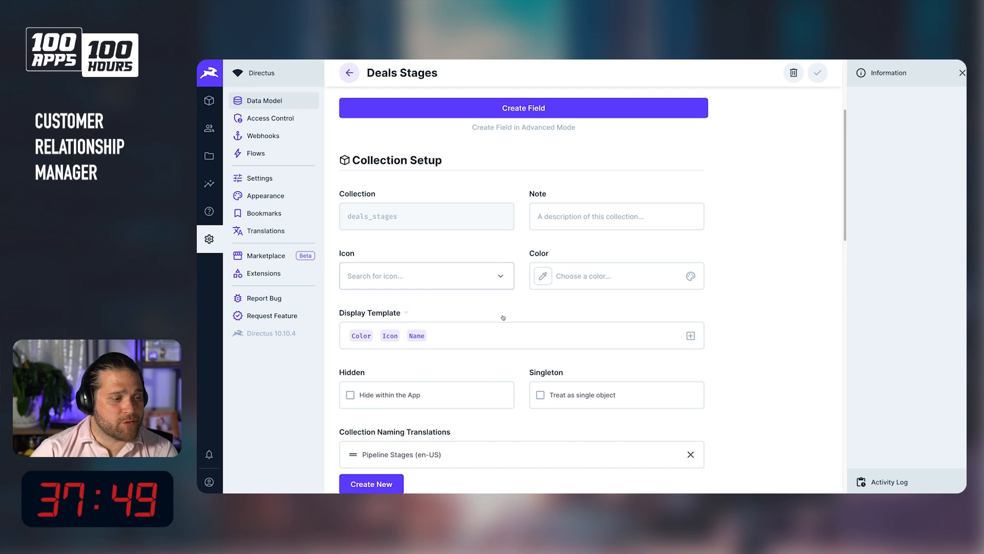
pyautogui.scroll(-5, 497, 322)
pyautogui.scroll(-4, 499, 323)
pyautogui.scroll(-2, 476, 324)
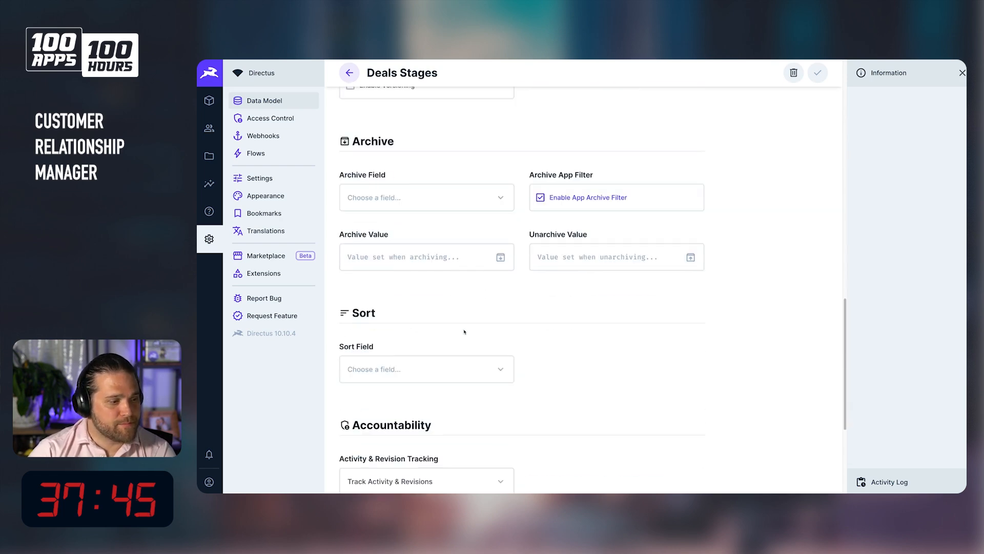
pyautogui.click(399, 370)
pyautogui.scroll(-2, 443, 322)
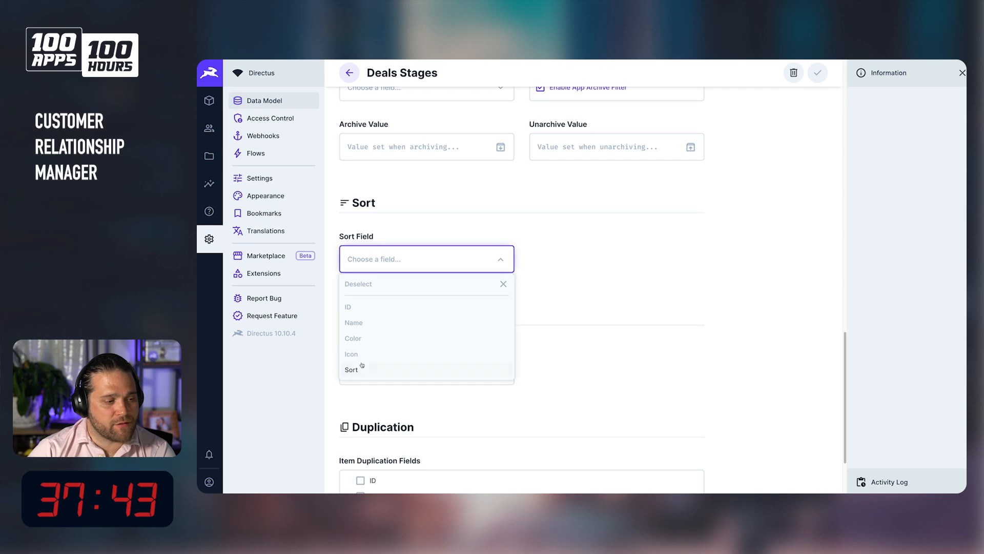
pyautogui.click(362, 369)
pyautogui.click(819, 73)
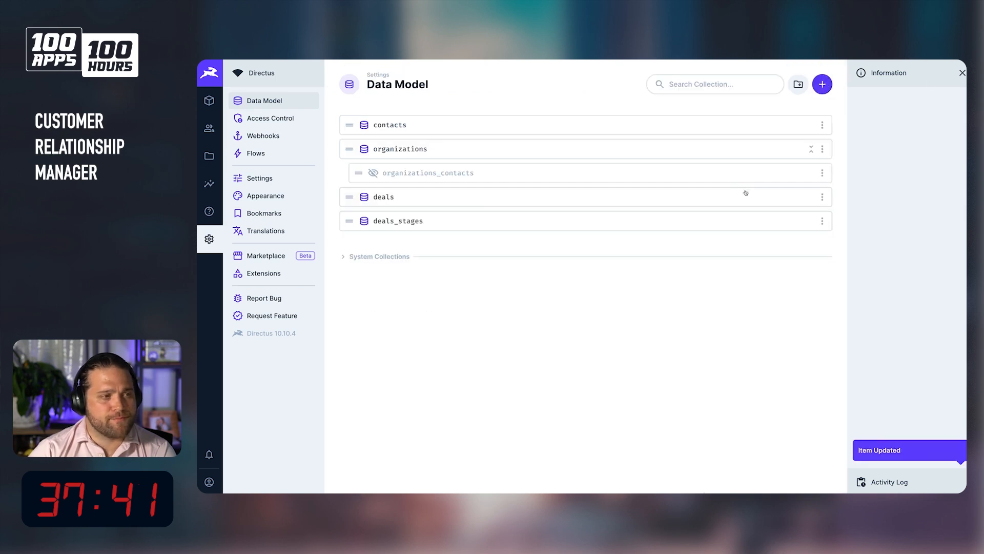
# Check the Pipeline Stages list in the content view with its new ordering.
pyautogui.click(218, 99)
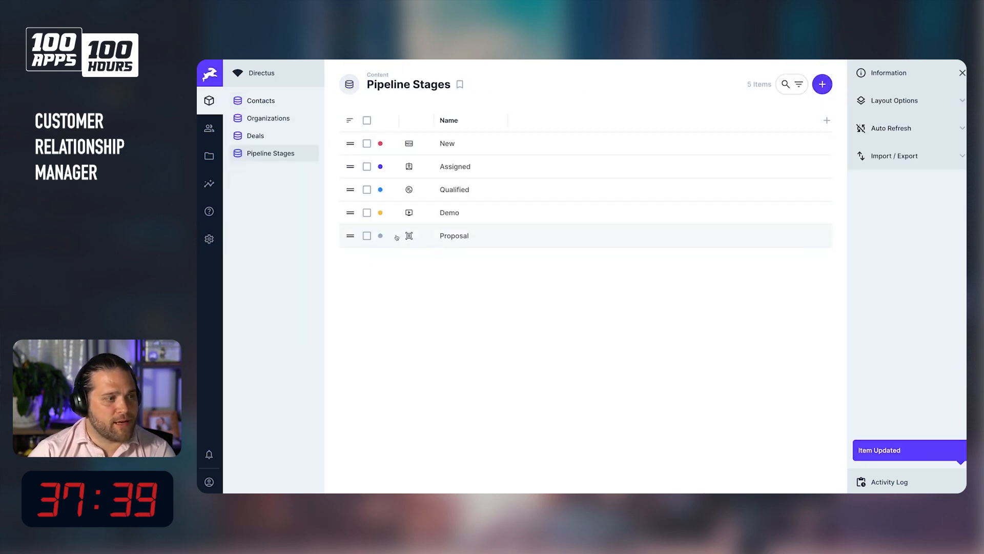
pyautogui.moveTo(350, 144)
pyautogui.mouseDown()
pyautogui.moveTo(351, 229)
pyautogui.moveTo(350, 144)
pyautogui.mouseUp()
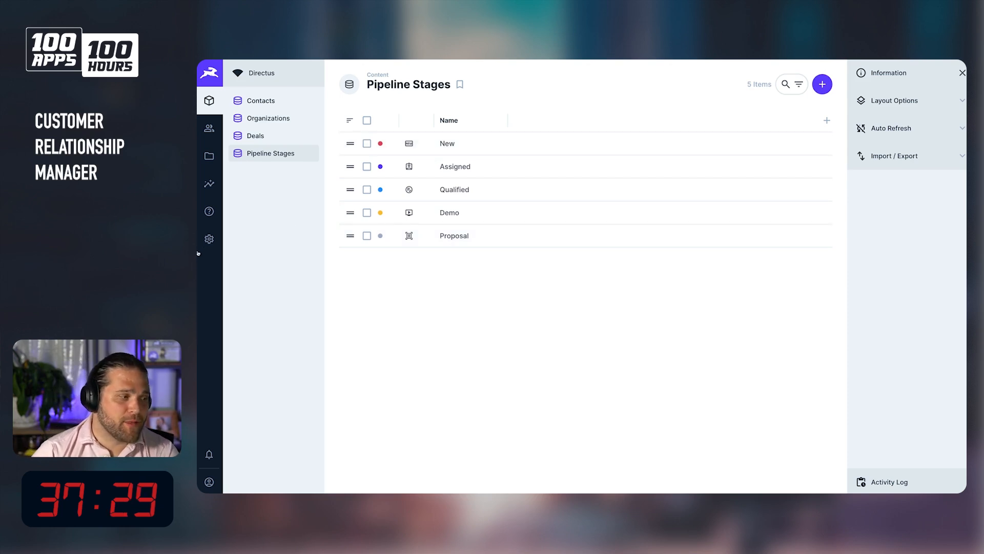
pyautogui.click(209, 239)
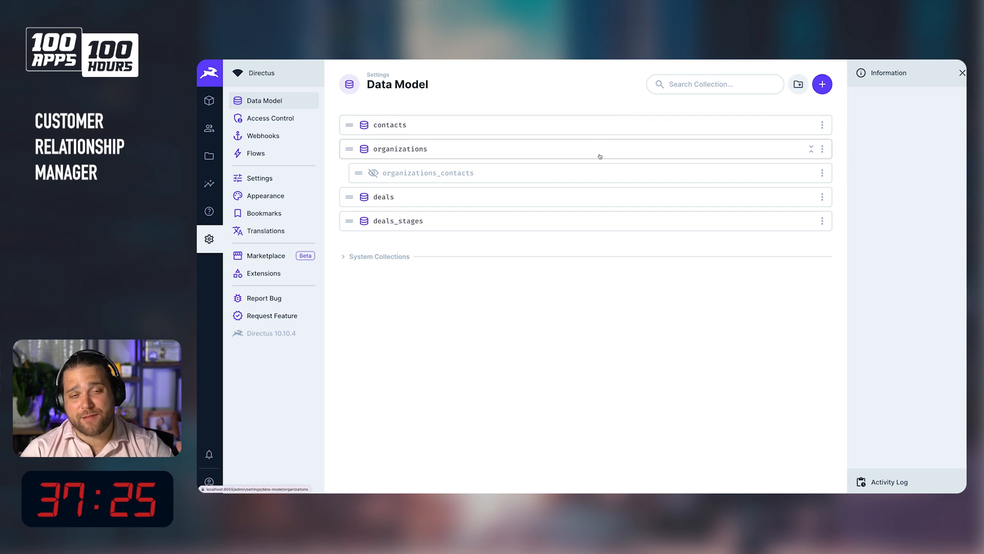
pyautogui.click(204, 105)
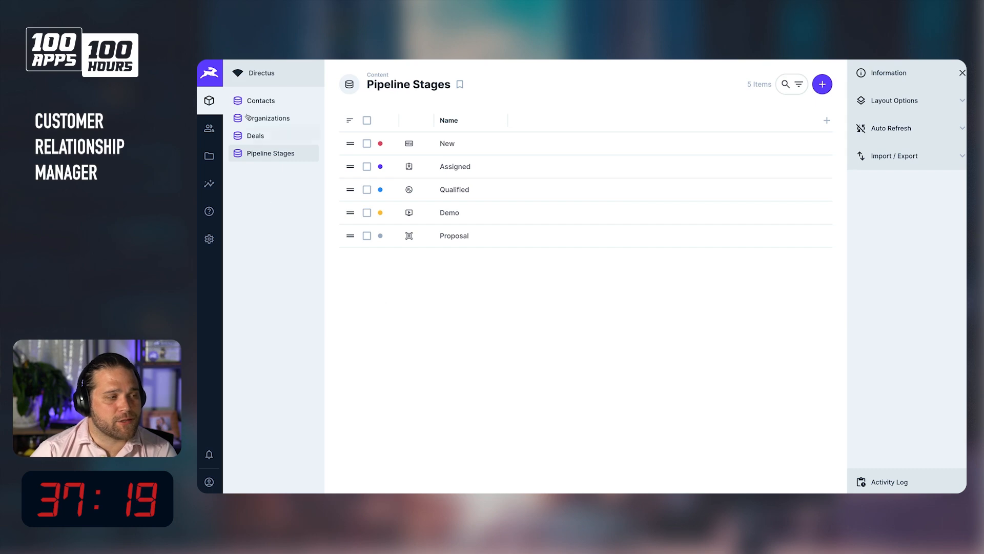
pyautogui.click(209, 239)
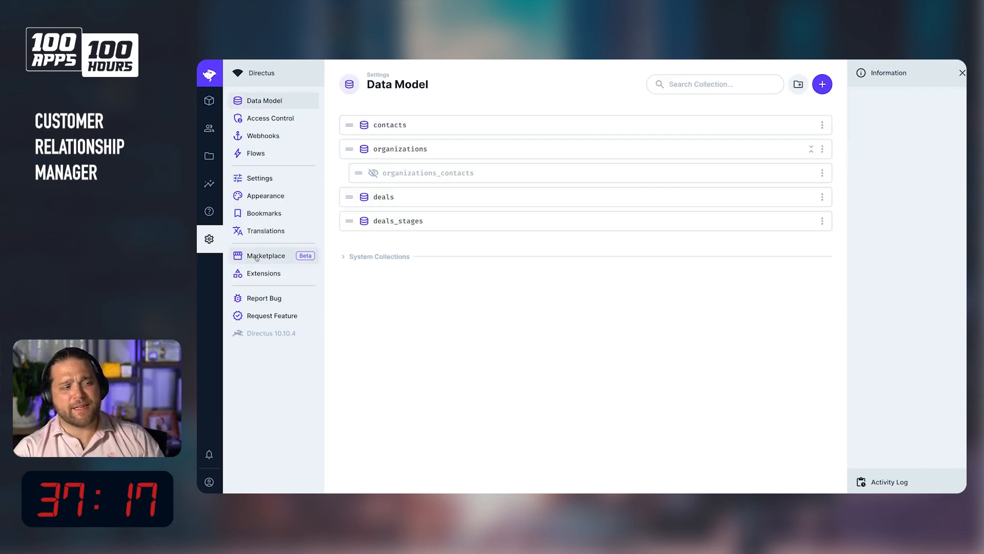
# In the deals collection, start a new Many to One field with the key deal_stage.
pyautogui.click(504, 200)
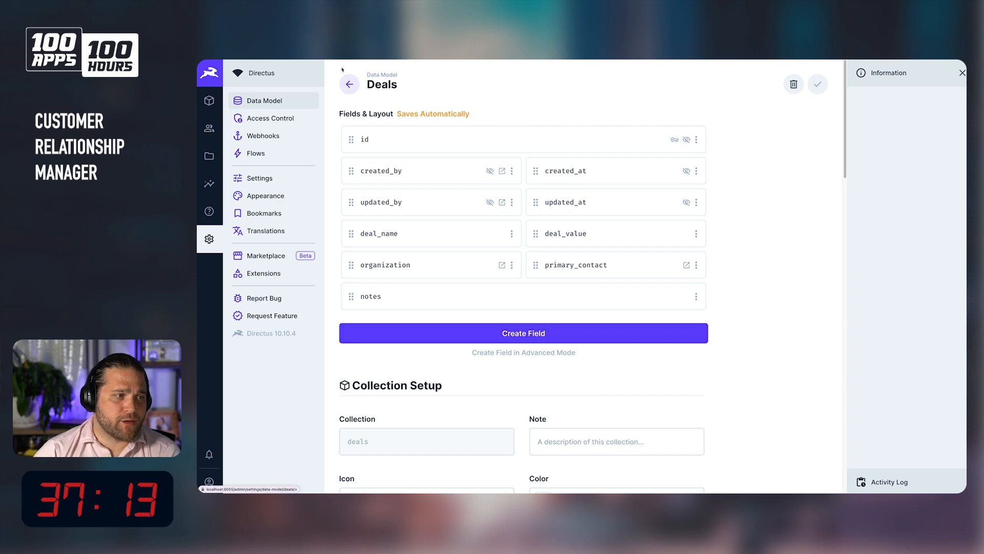
pyautogui.click(533, 340)
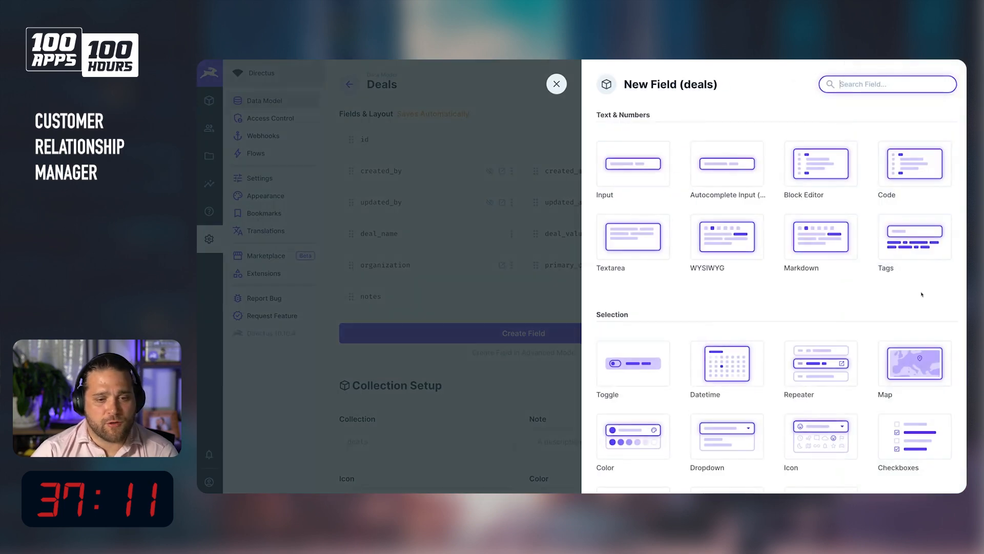
pyautogui.scroll(-10, 923, 297)
pyautogui.scroll(2, 922, 297)
pyautogui.click(913, 229)
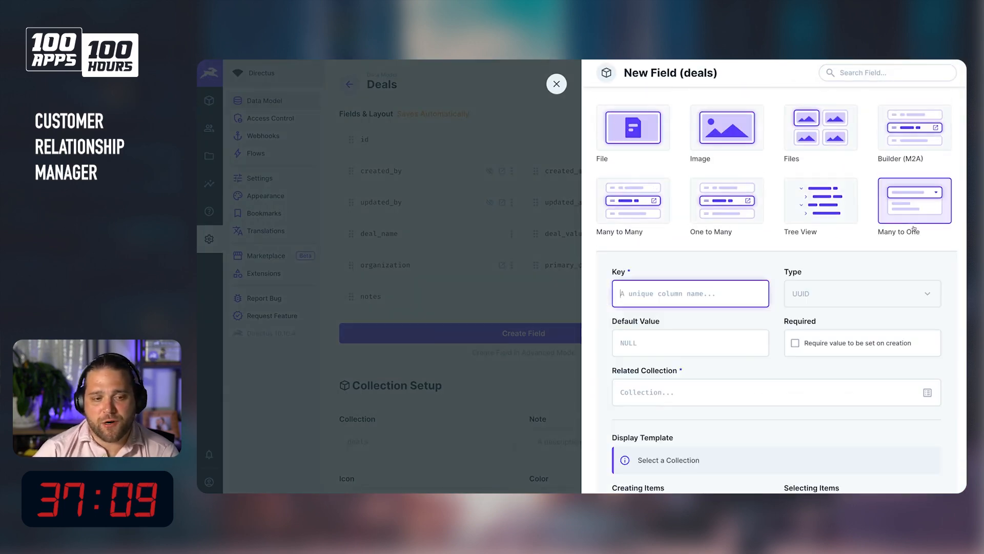
pyautogui.write('deal_stage')
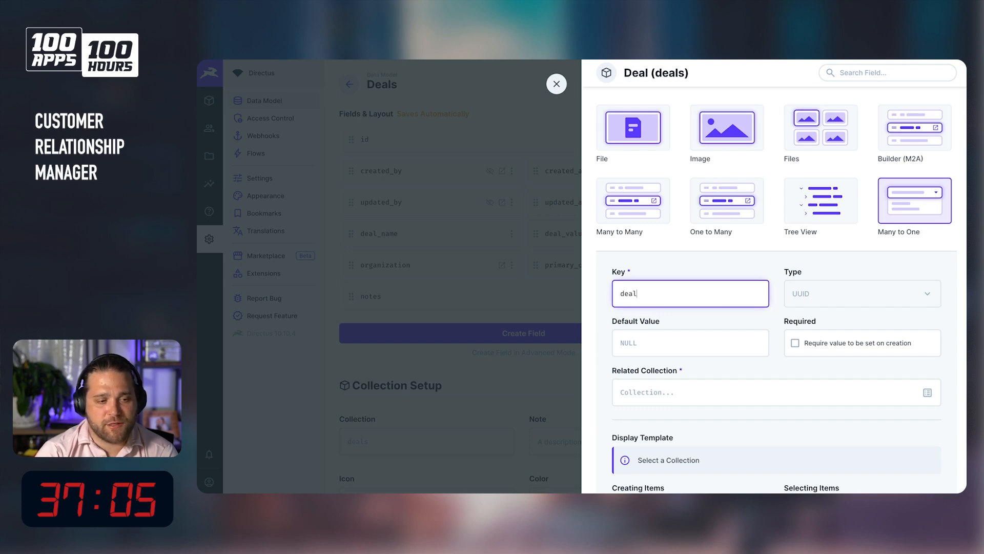
# Relate deal_stage to the deals_stages collection and save the field after reviewing its advanced settings.
pyautogui.click(856, 394)
pyautogui.write('deal')
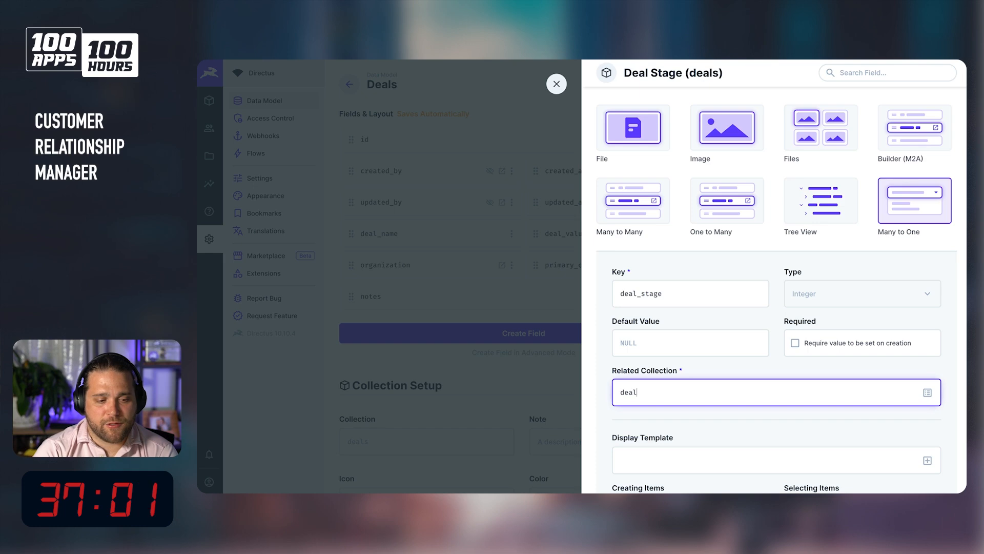
pyautogui.write('s_st')
pyautogui.write('ages')
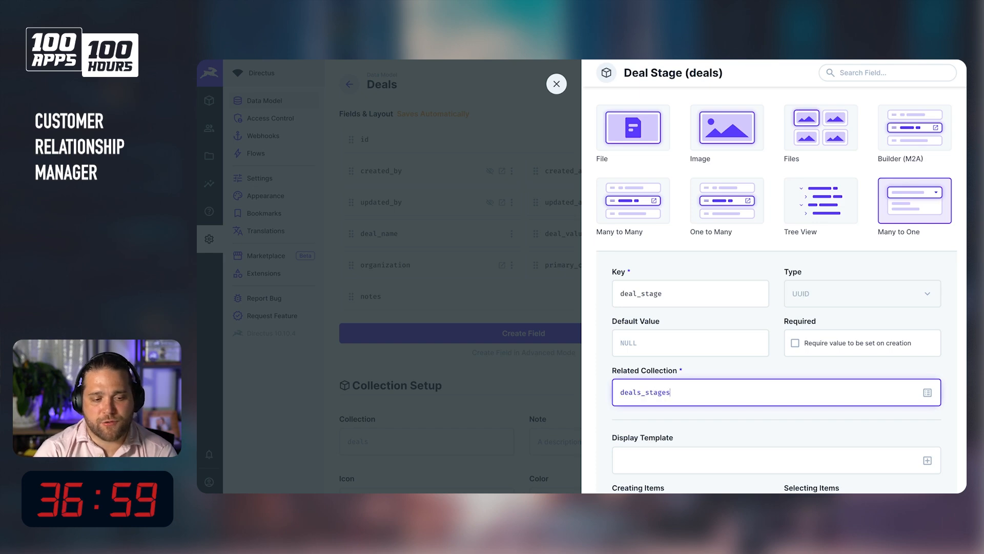
pyautogui.scroll(-5, 866, 133)
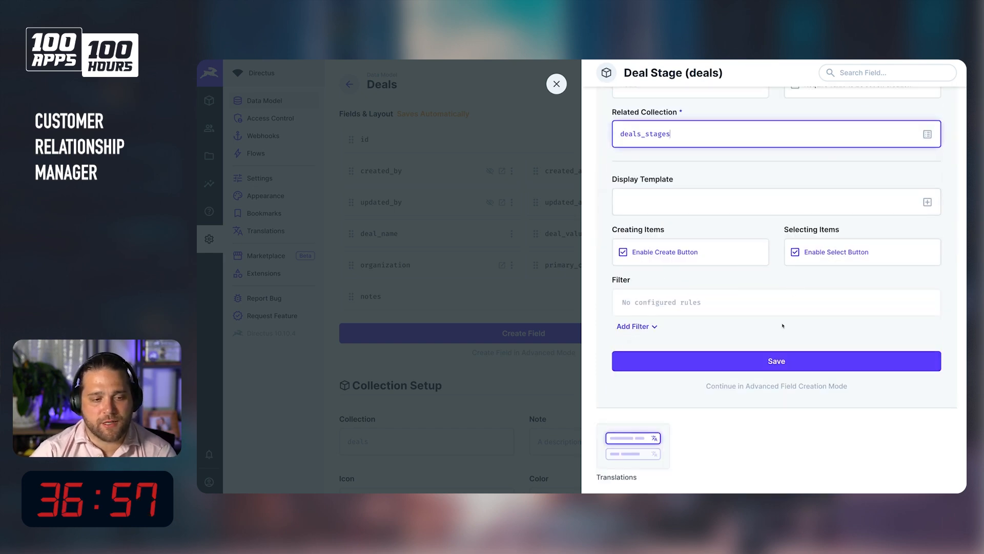
pyautogui.click(762, 386)
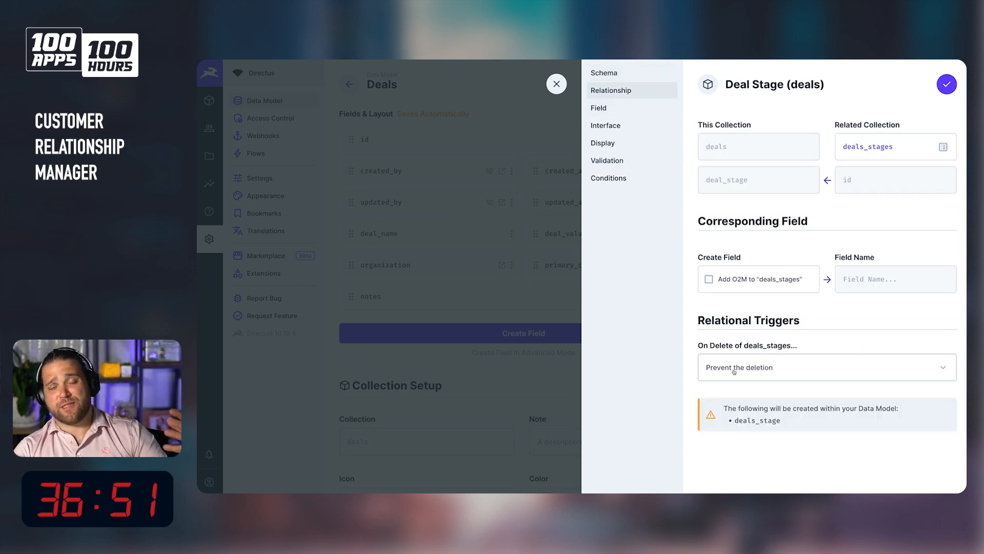
pyautogui.click(623, 125)
pyautogui.click(640, 139)
pyautogui.click(799, 128)
pyautogui.click(618, 160)
pyautogui.click(617, 183)
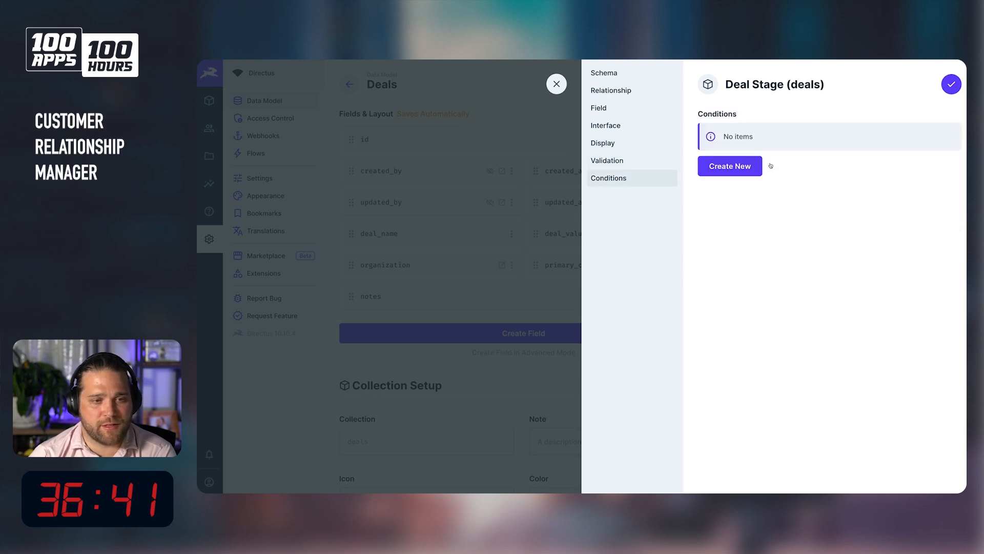
pyautogui.click(951, 84)
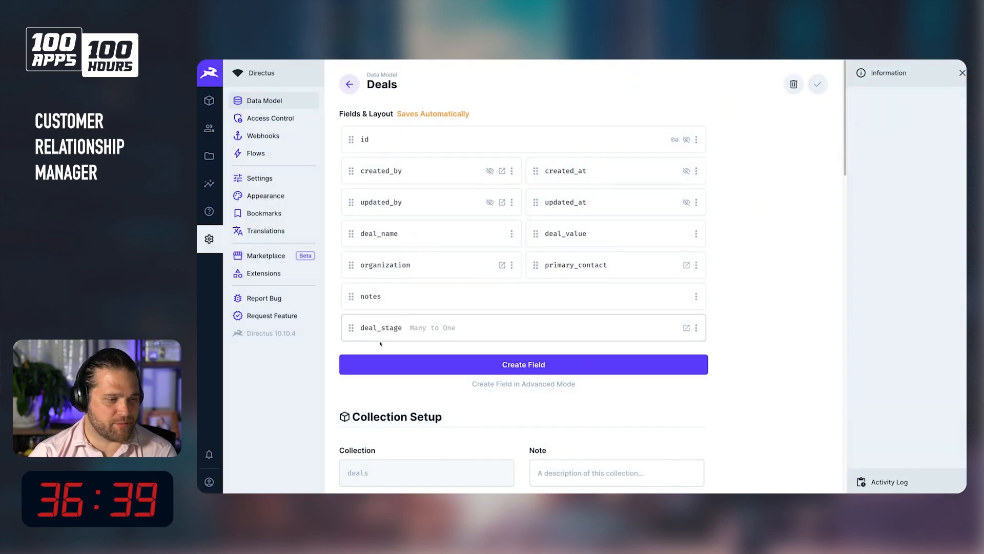
# Move the deal_stage field to the top of the deals field layout, above deal_name.
pyautogui.moveTo(351, 327); pyautogui.dragTo(362, 237)
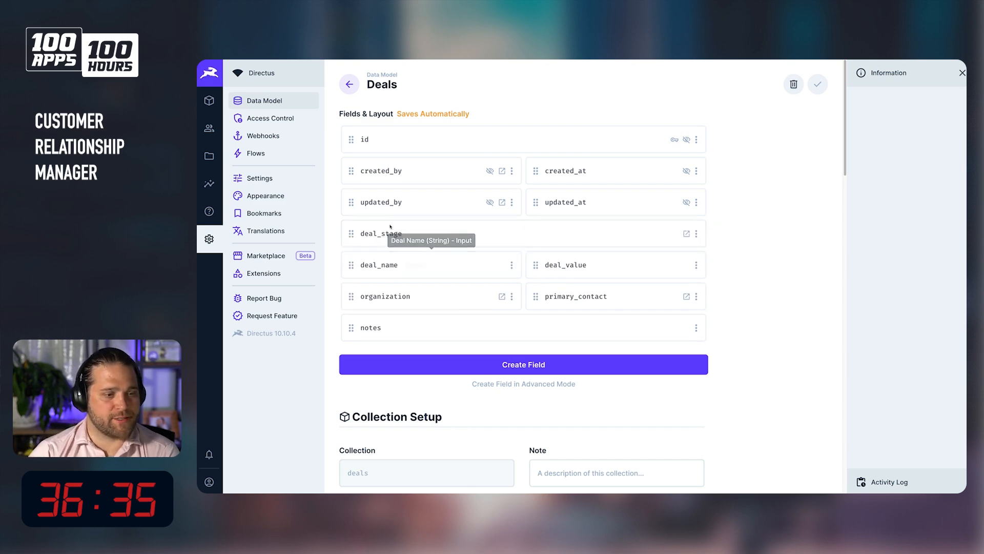
# Check the content collections, then delete the duplicate Deals Stage collection from the data model.
pyautogui.click(209, 101)
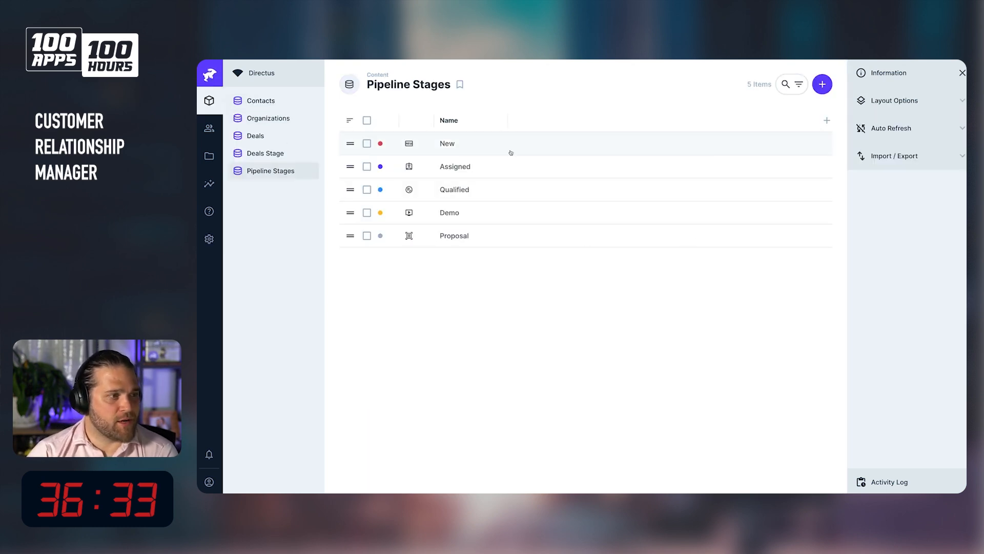
pyautogui.click(277, 136)
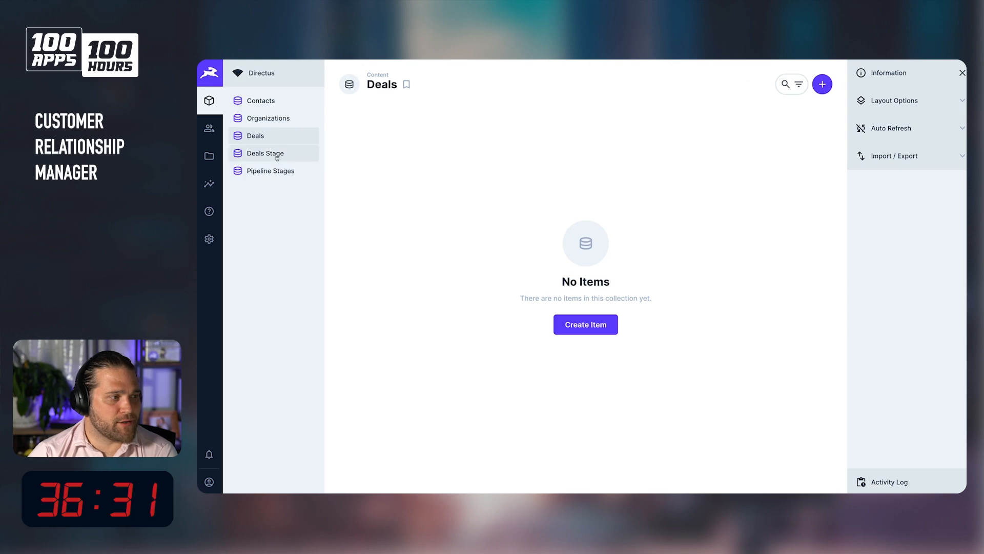
pyautogui.click(274, 154)
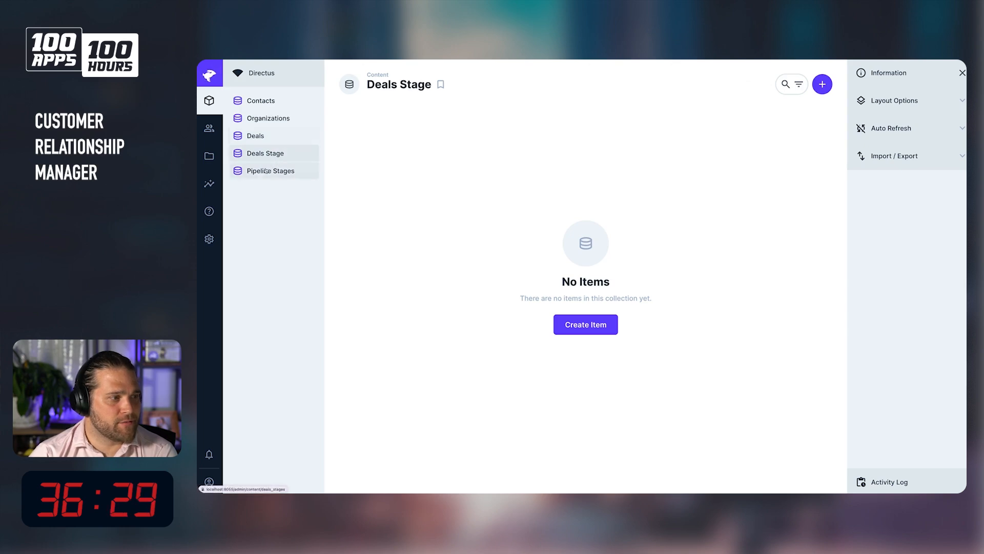
pyautogui.click(209, 239)
pyautogui.click(822, 221)
pyautogui.click(756, 257)
pyautogui.click(664, 306)
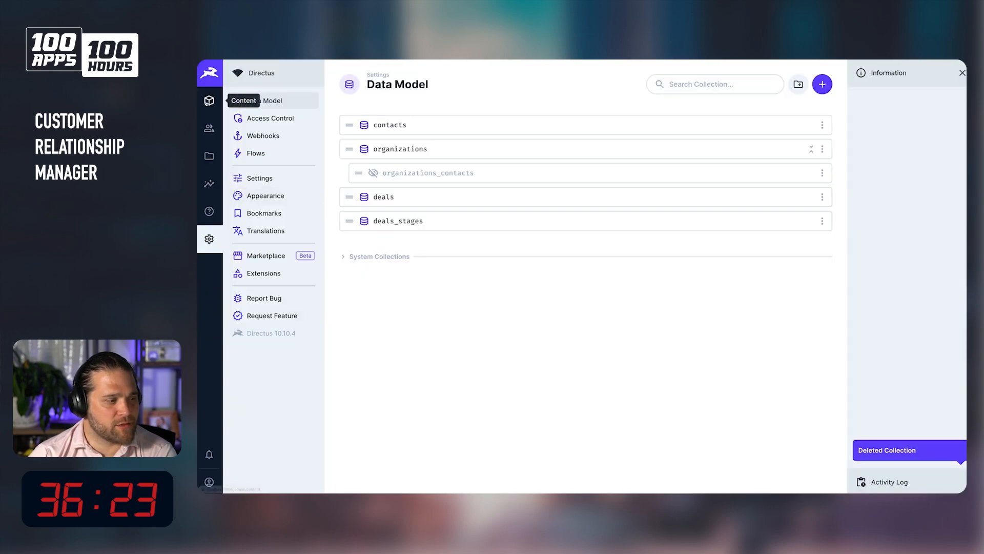
# Start a new item in Deals and set its deal stage to New.
pyautogui.click(209, 101)
pyautogui.click(513, 144)
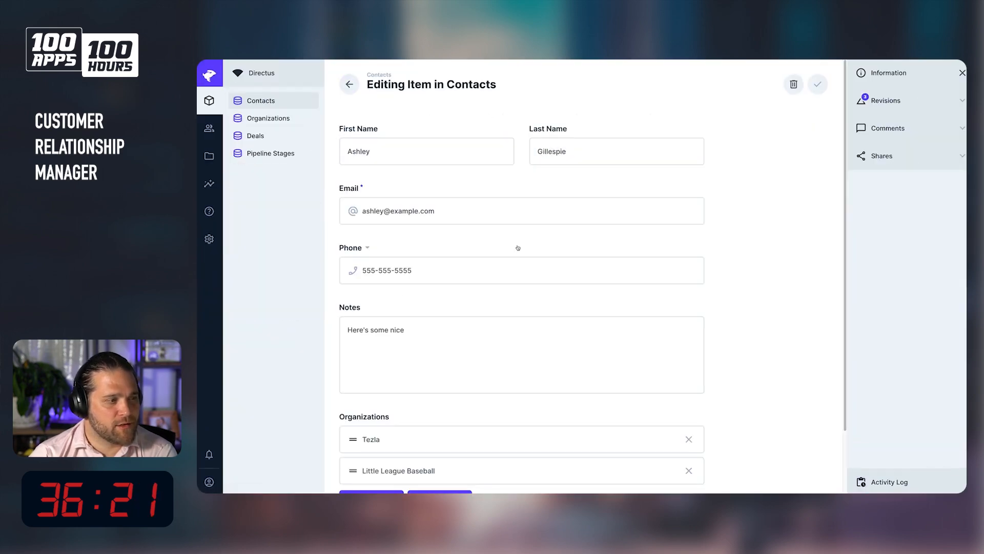
pyautogui.click(283, 137)
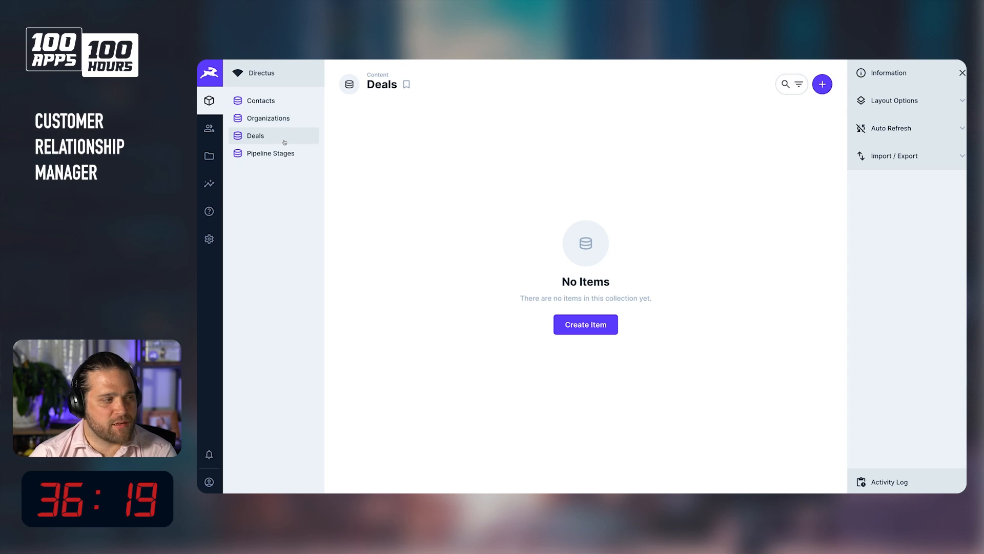
pyautogui.click(589, 332)
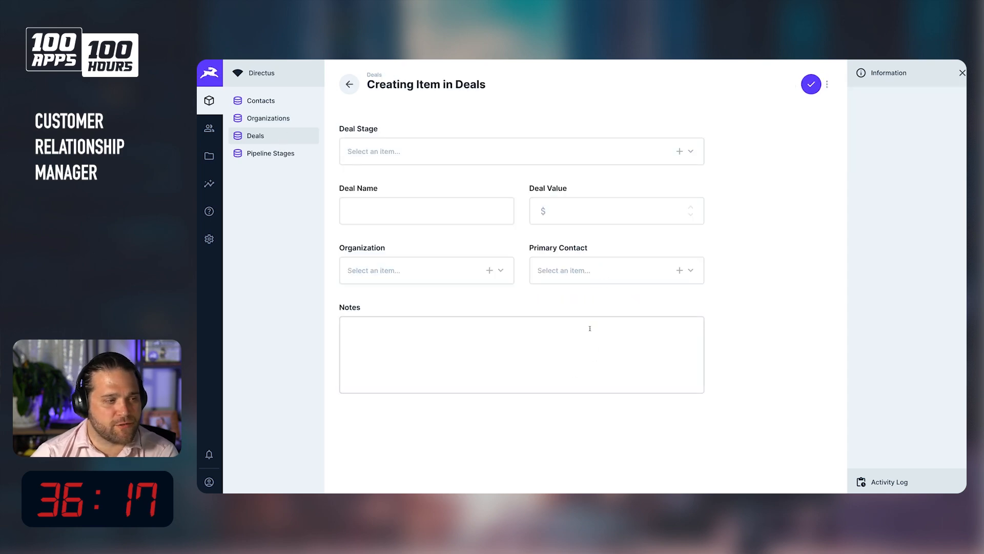
pyautogui.click(420, 157)
pyautogui.click(686, 146)
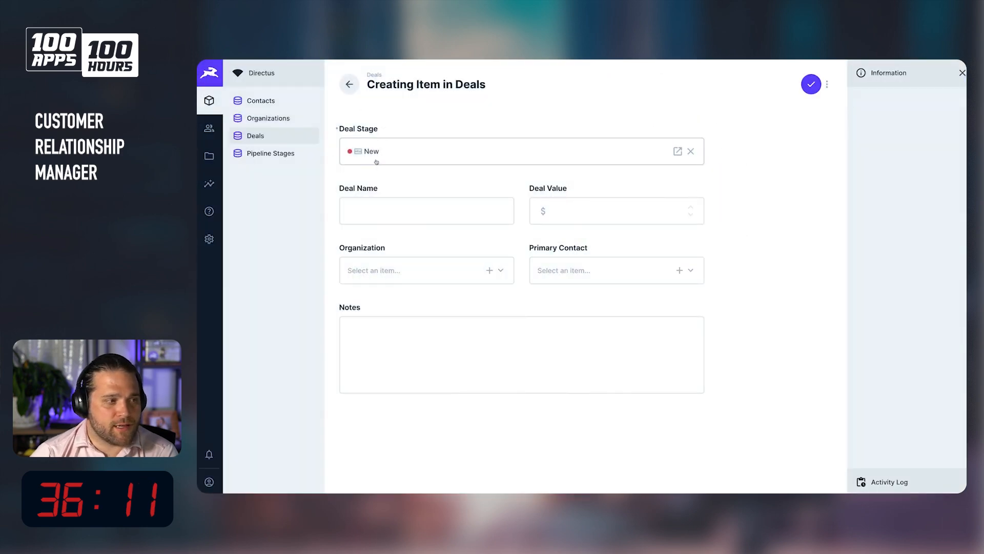
# Enter 100 Apps 100 Hours Contract as the deal name.
pyautogui.click(367, 213)
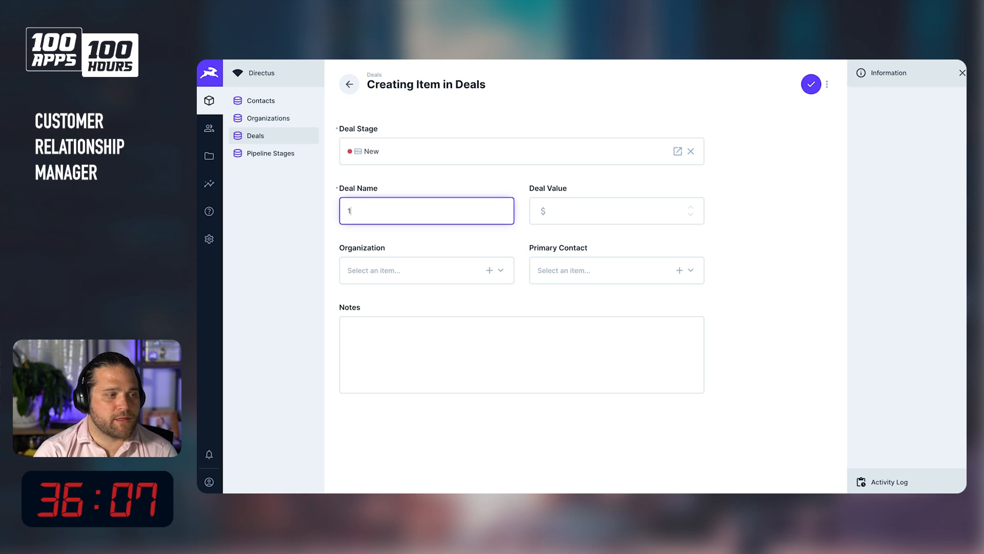
pyautogui.write('Apps')
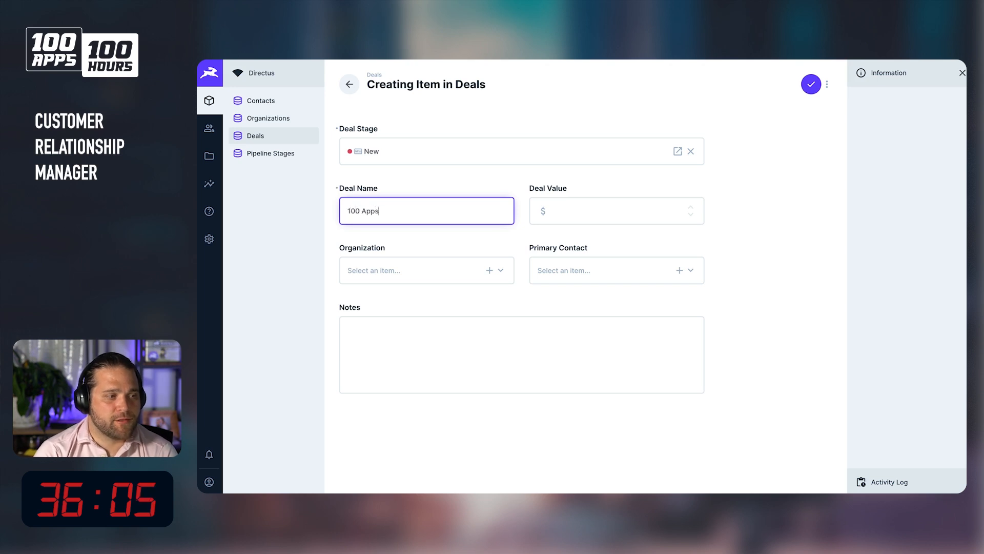
pyautogui.write(' 100 Hours')
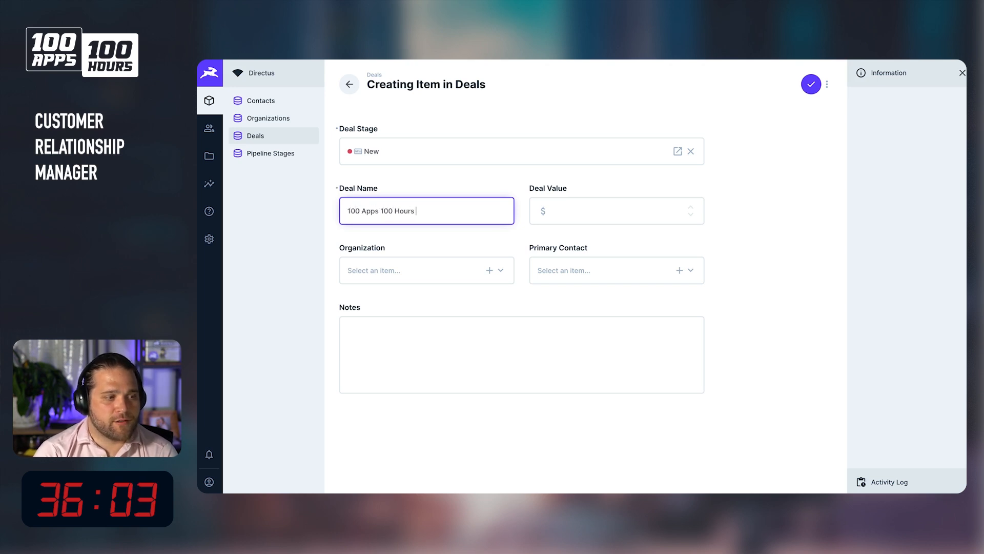
pyautogui.write(' Contract')
pyautogui.press('Tab')
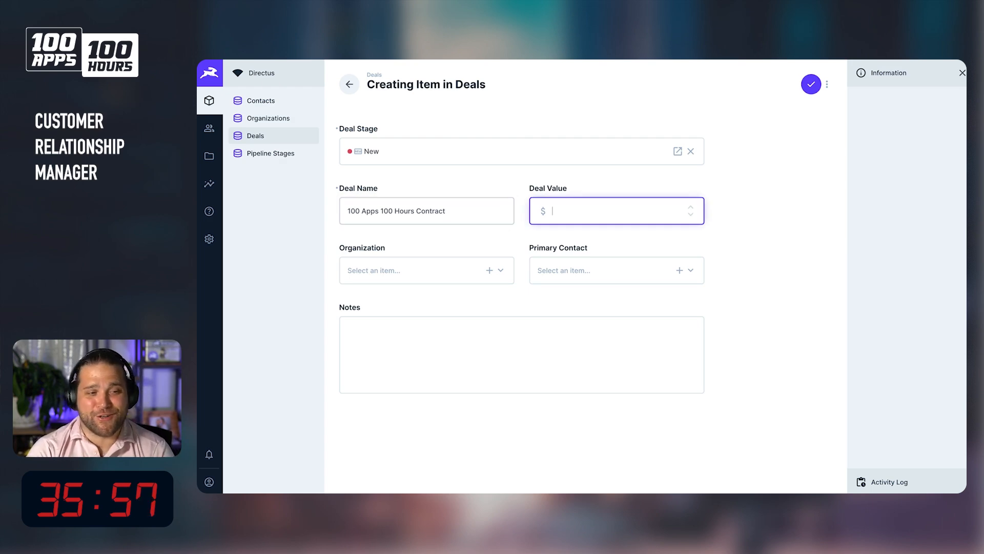
# Set the deal value to 1000000.
pyautogui.write('0000000')
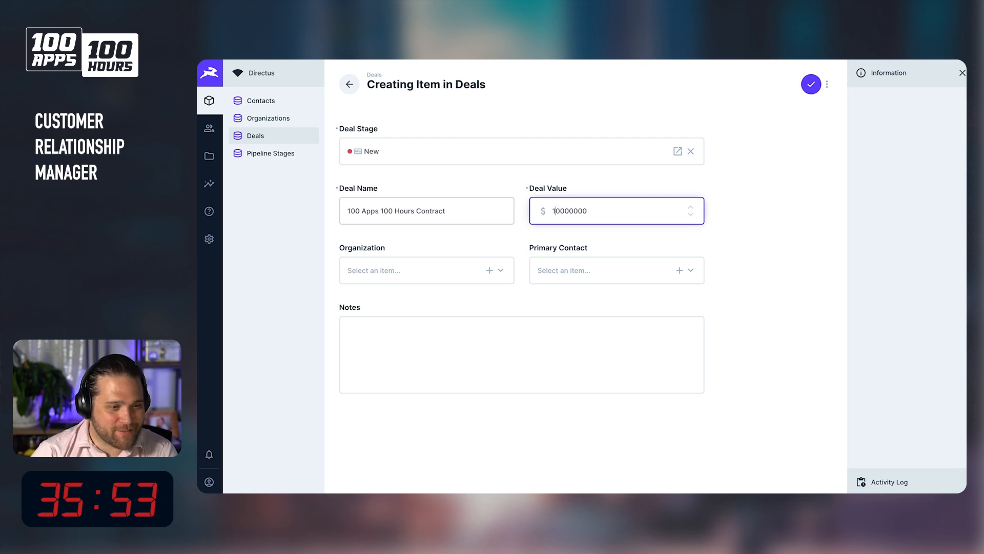
pyautogui.hotkey('shift', 'Right')
pyautogui.press('Right')
pyautogui.press('Right')
pyautogui.press('Right')
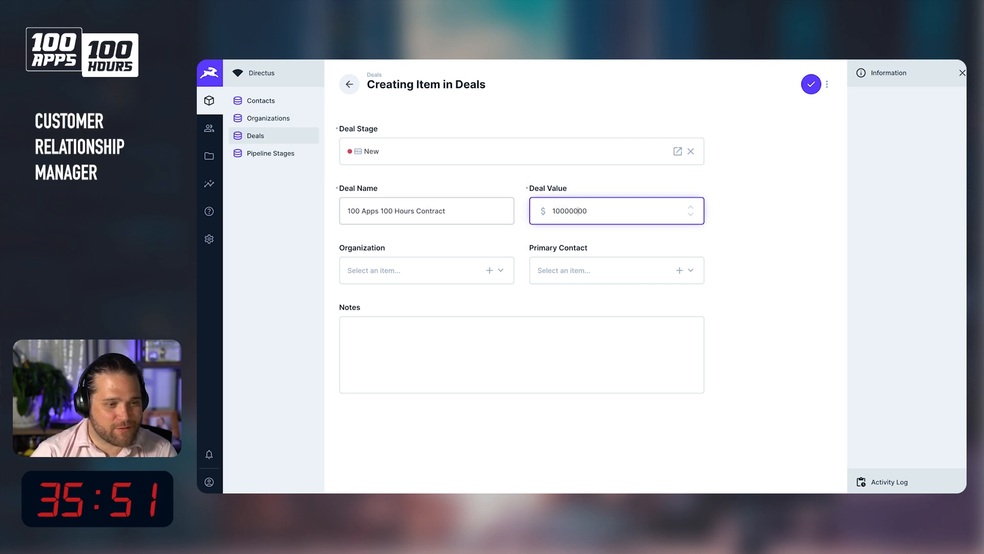
pyautogui.press('BackSpace')
# Link the deal to the Little League Baseball organization and the existing contact as primary contact.
pyautogui.click(359, 267)
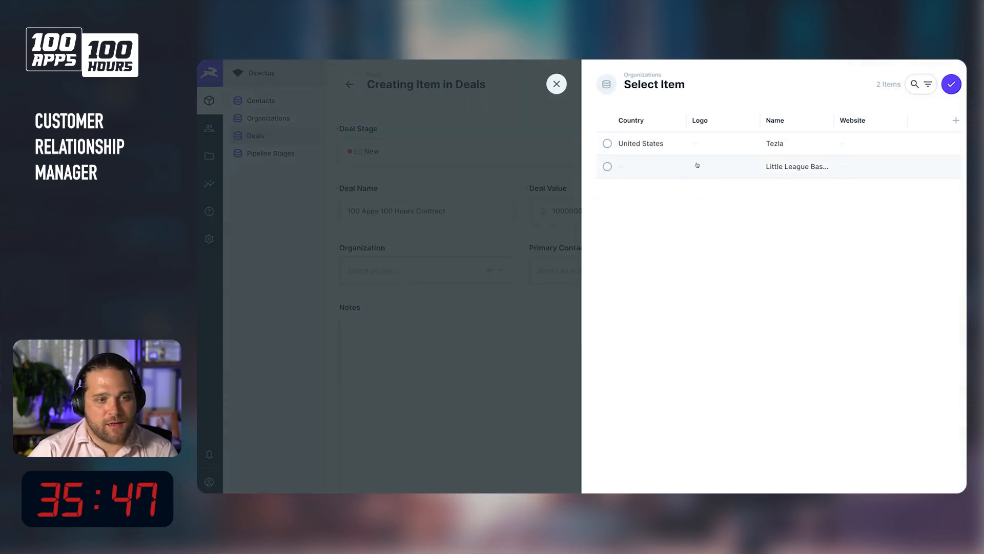
pyautogui.click(683, 171)
pyautogui.click(951, 84)
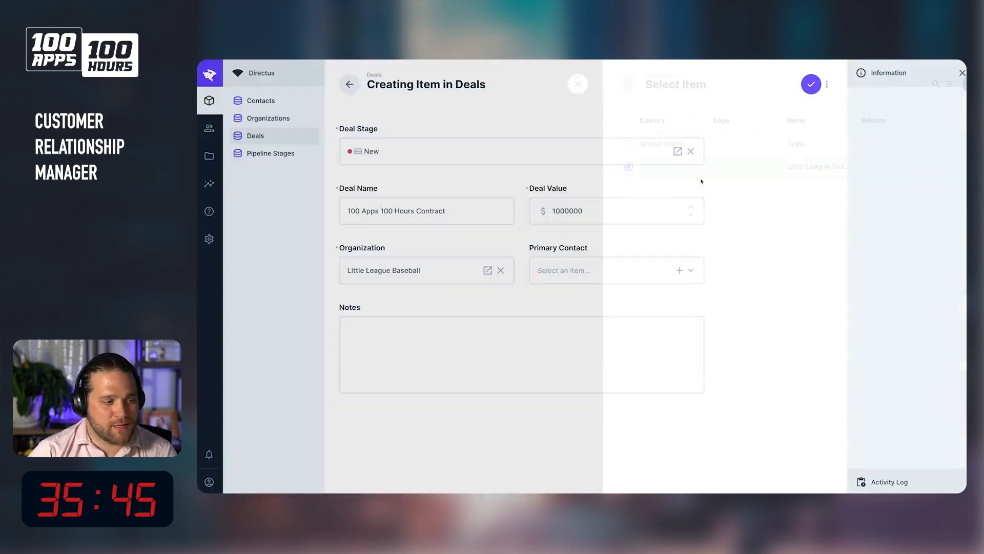
pyautogui.click(612, 270)
pyautogui.click(751, 137)
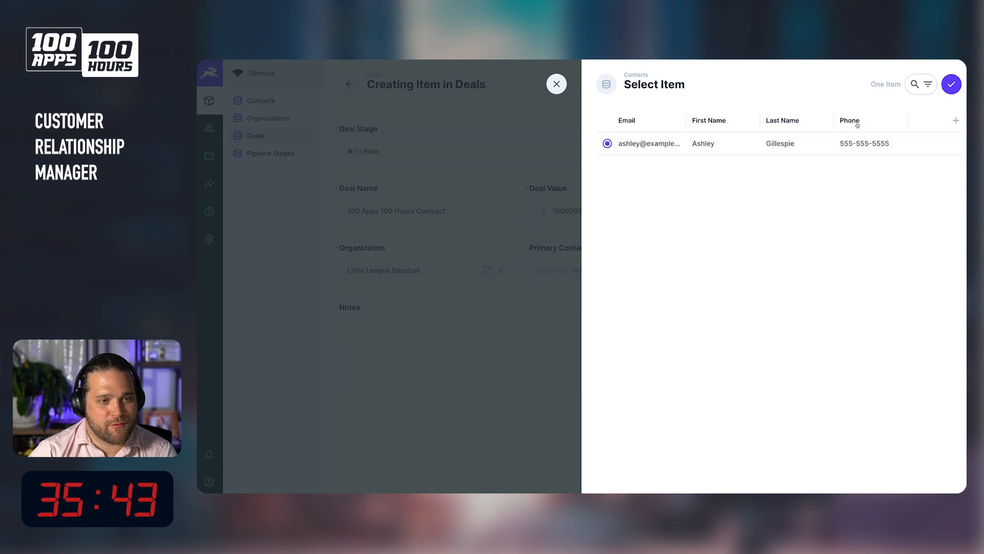
pyautogui.click(952, 84)
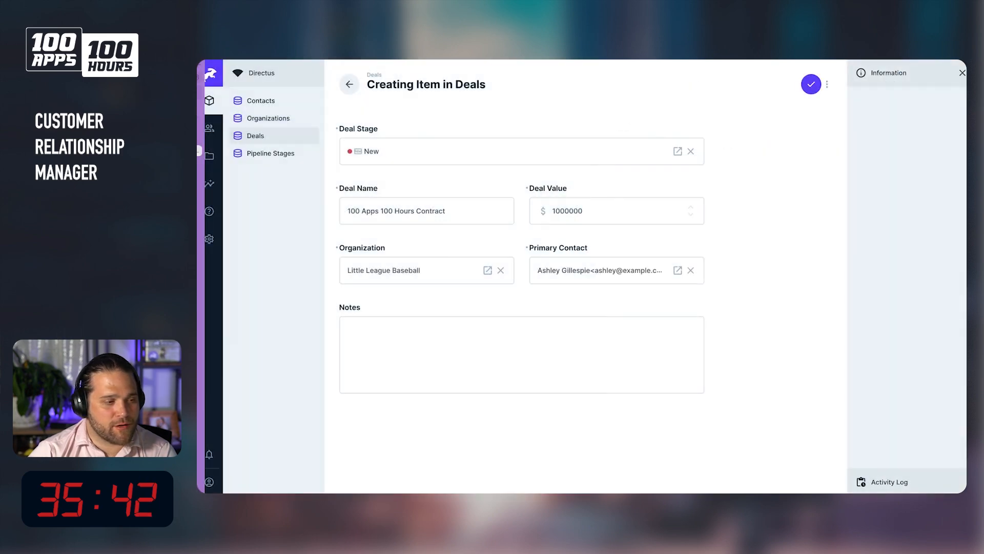
# Add the note "Here some notes on this deal" to the deal.
pyautogui.click(473, 356)
pyautogui.write('Jer')
pyautogui.press('BackSpace')
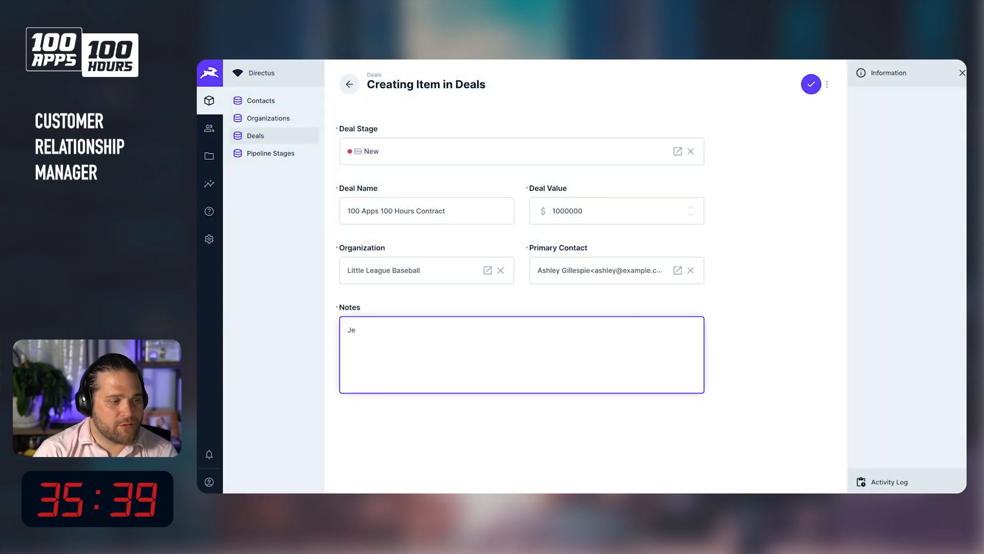
pyautogui.write('re some notes on this deal')
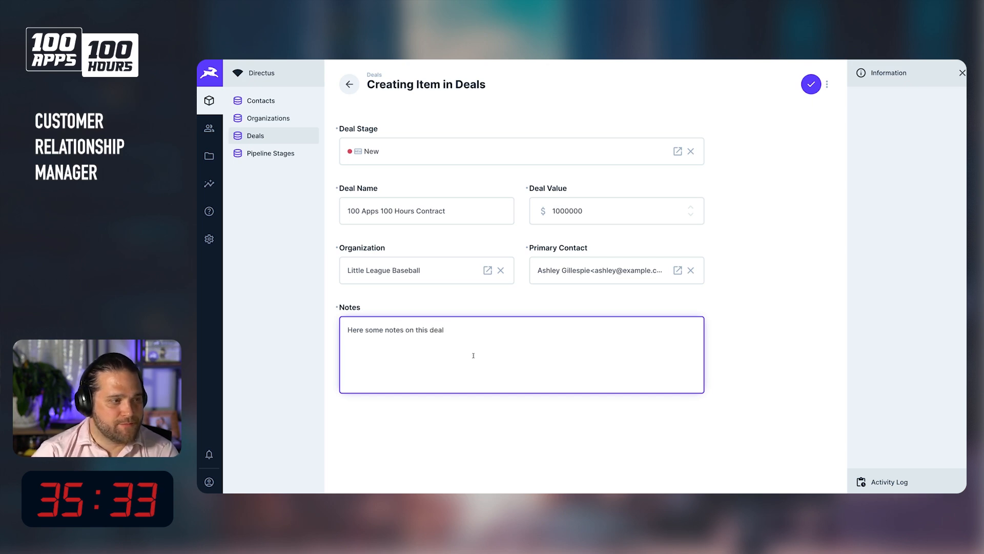
# Try to save the deal, dismiss the error, lower the deal value to 100000 and try saving again.
pyautogui.click(760, 222)
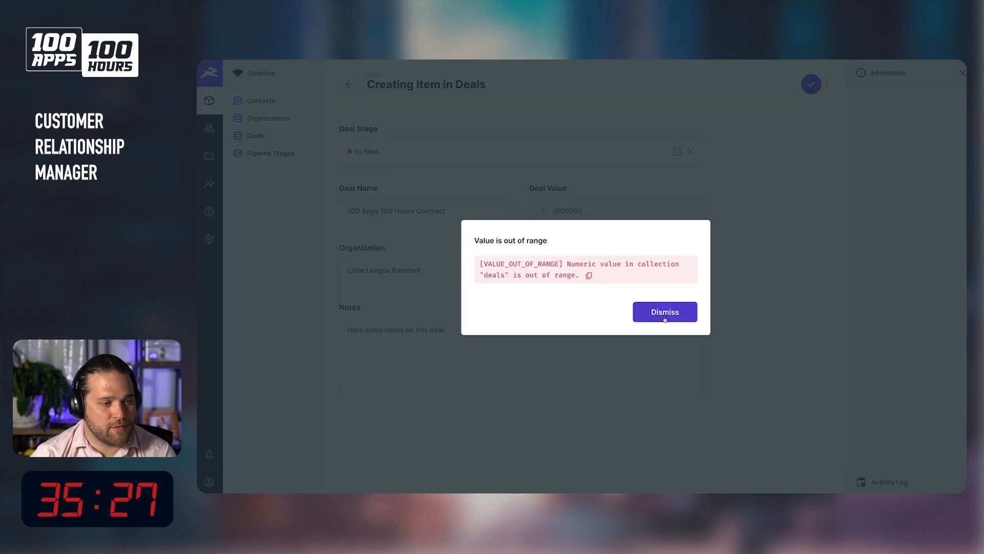
pyautogui.click(665, 318)
pyautogui.click(606, 217)
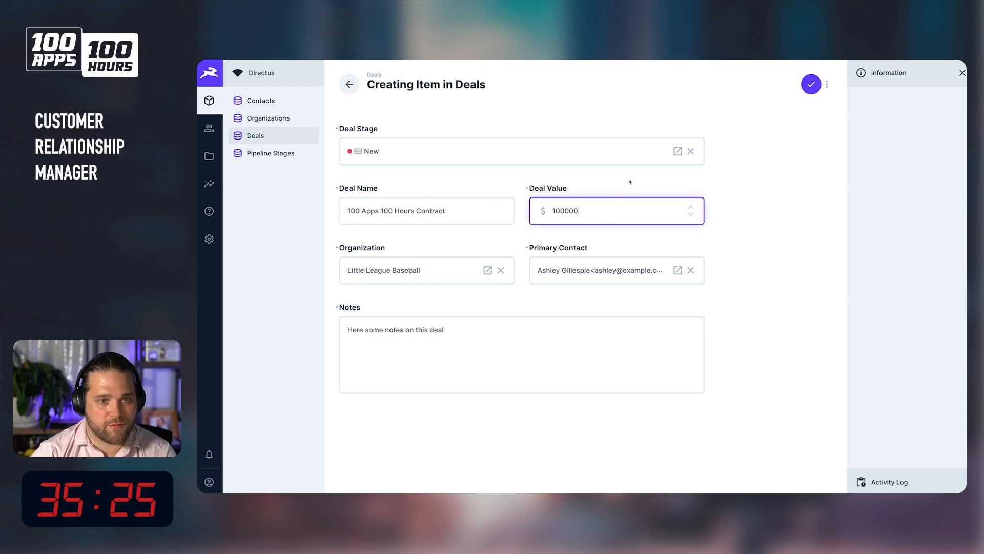
pyautogui.click(810, 87)
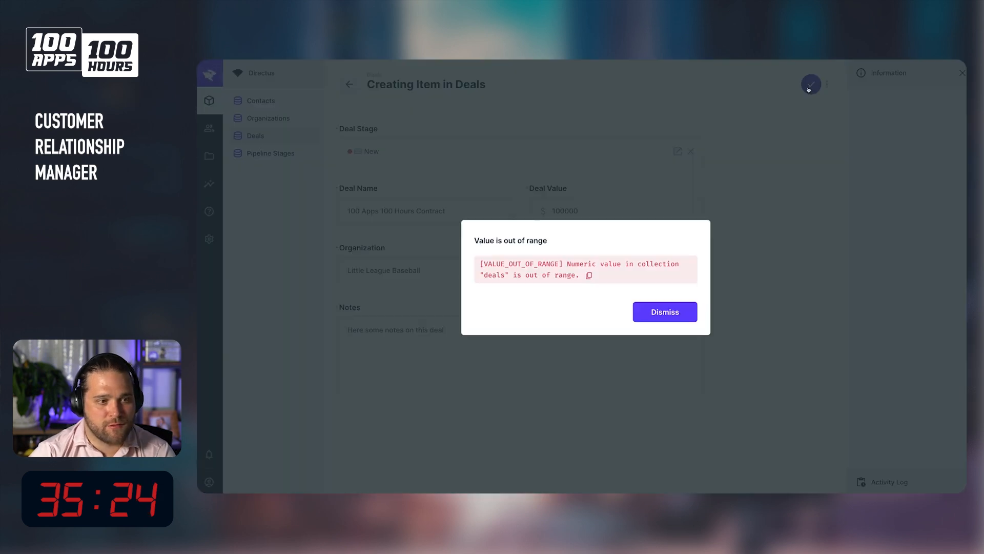
pyautogui.click(661, 312)
# Change the deal value to 100000.00 and try saving the deal once more.
pyautogui.click(635, 200)
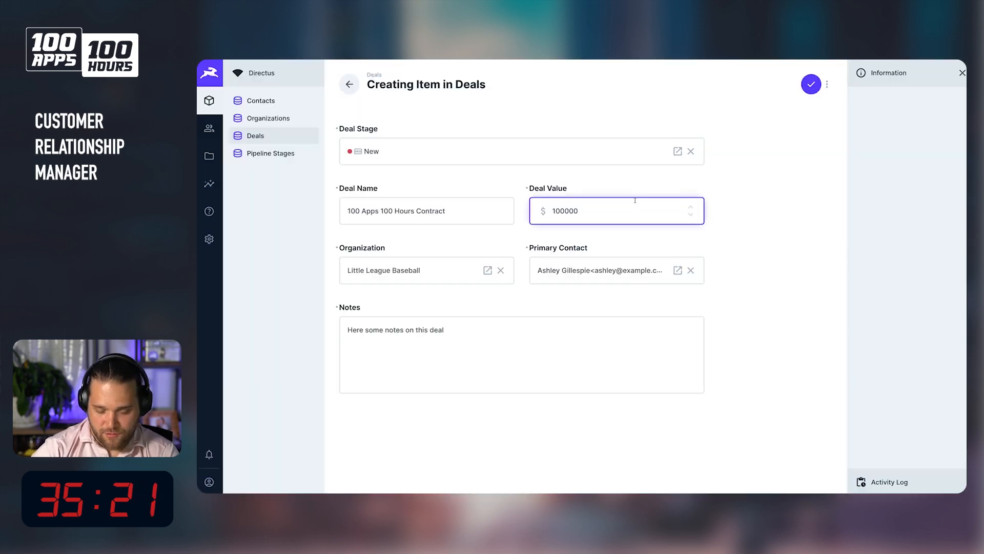
pyautogui.write('.00')
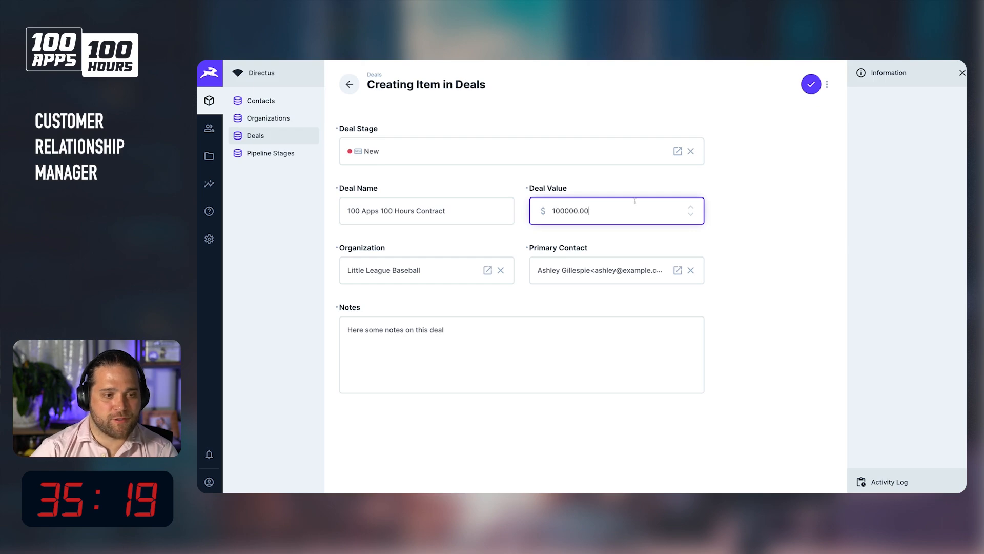
pyautogui.press('super+s')
pyautogui.click(664, 315)
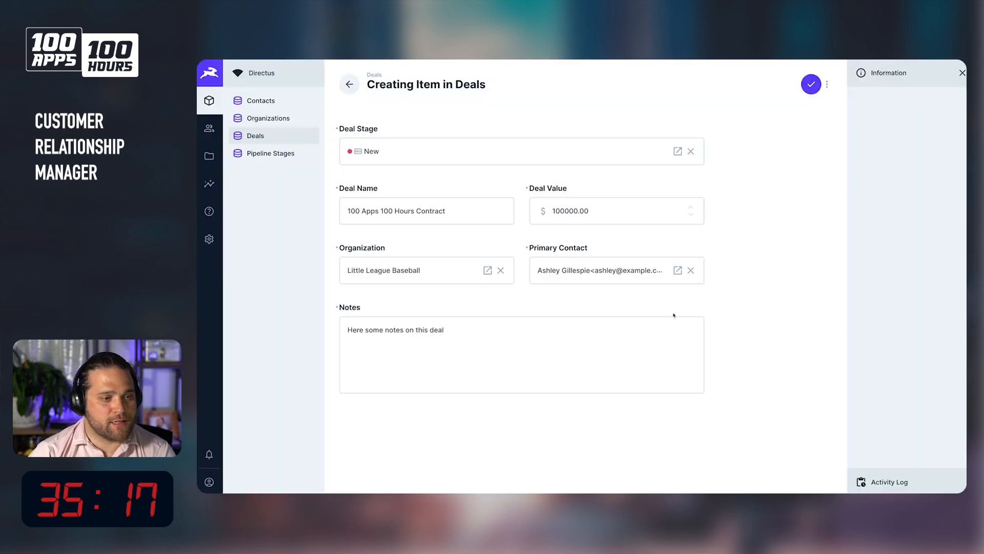
# Leave the deal form for the data model, discarding the unsaved deal.
pyautogui.click(209, 239)
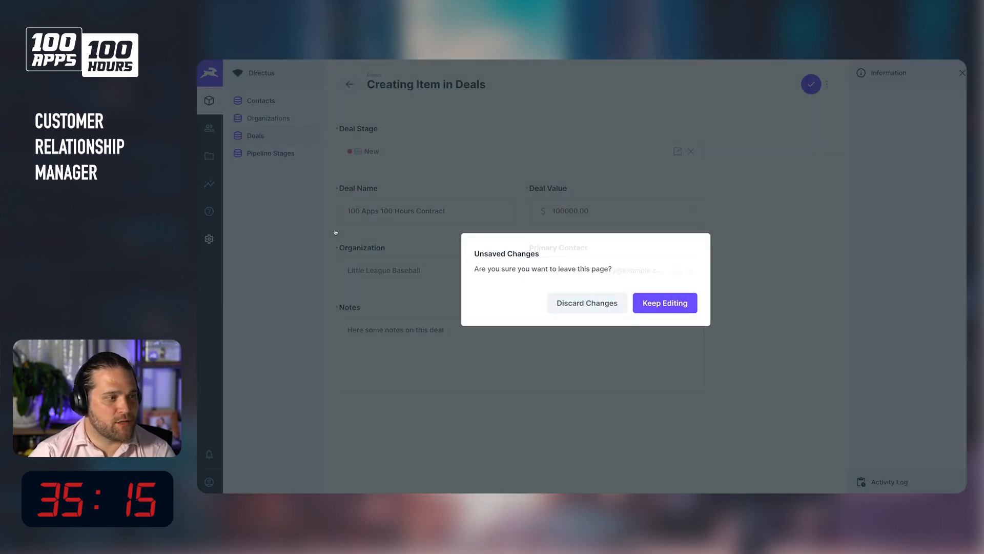
pyautogui.click(561, 301)
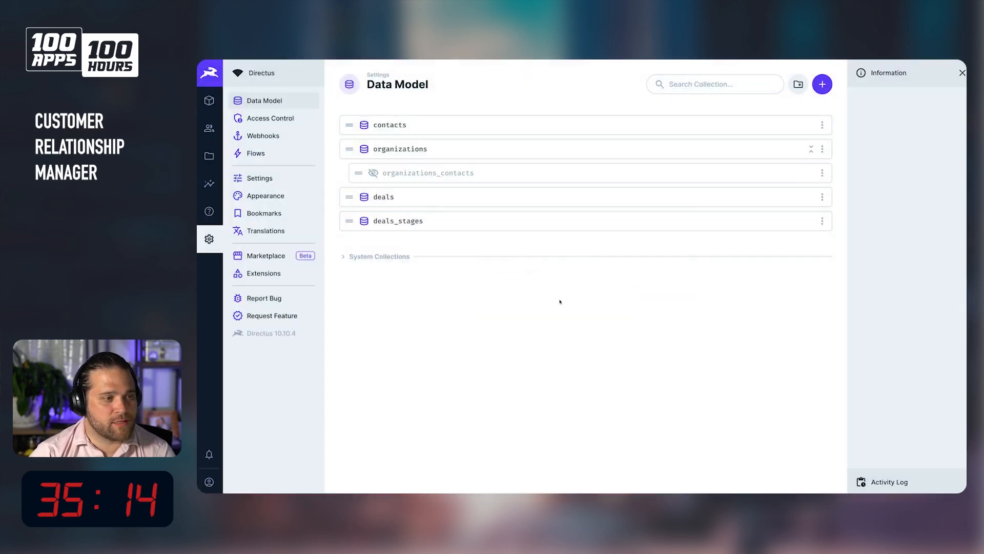
# Open the deals collection's deal_value field and set its decimal precision to 24 and scale to 2.
pyautogui.click(451, 201)
pyautogui.click(569, 264)
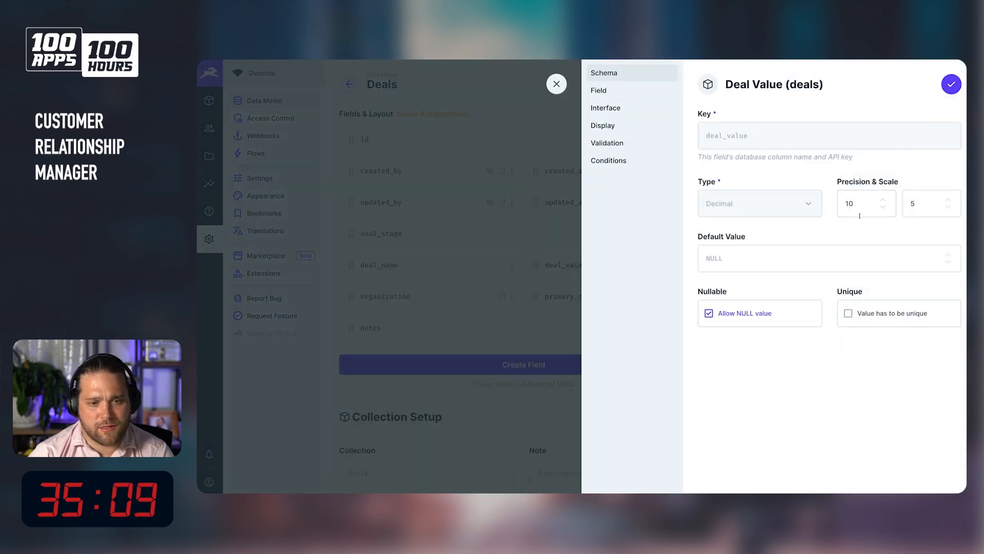
pyautogui.click(882, 206)
pyautogui.click(882, 206)
pyautogui.click(883, 201)
pyautogui.click(884, 200)
pyautogui.click(883, 200)
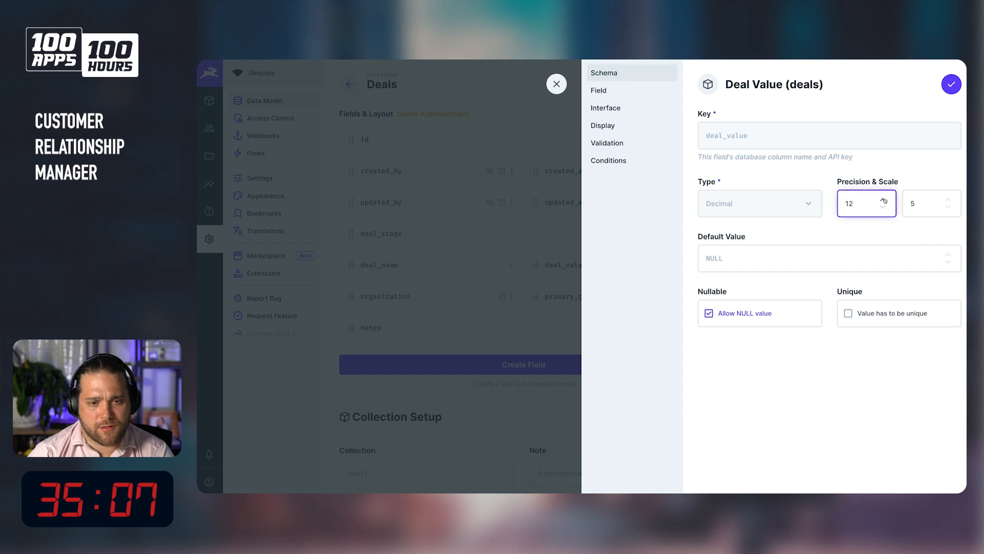
pyautogui.click(884, 200)
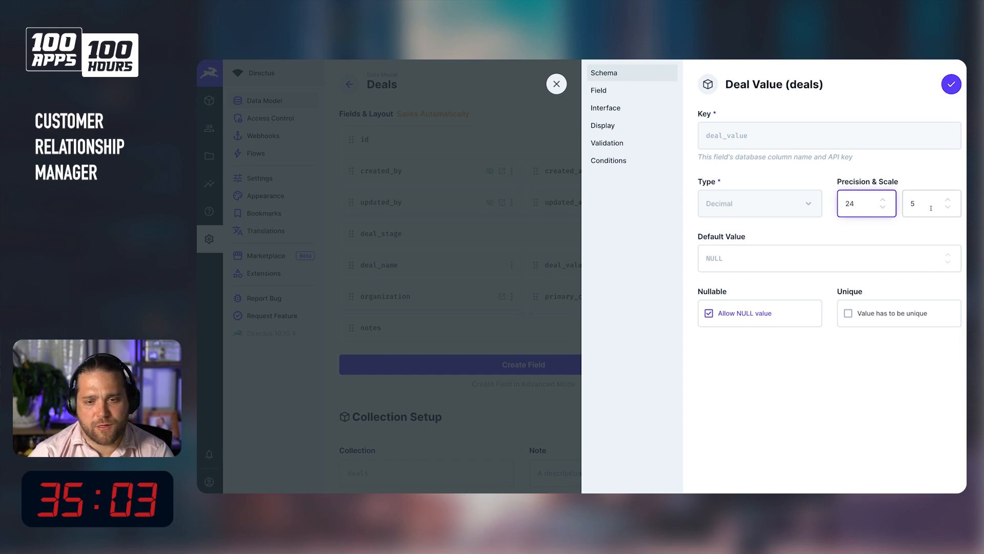
pyautogui.click(948, 208)
pyautogui.click(949, 208)
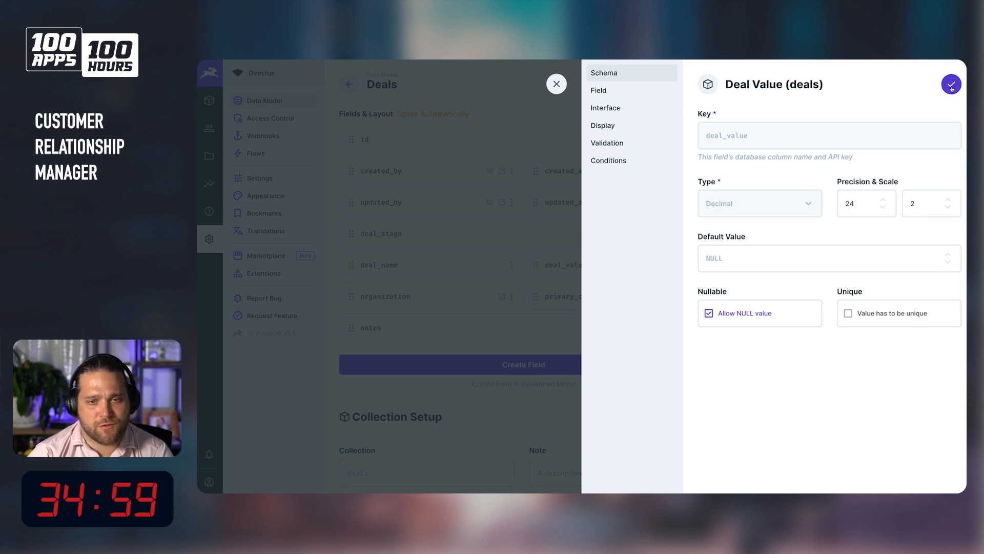
# Review the deal_value field's interface settings and save the field.
pyautogui.click(633, 105)
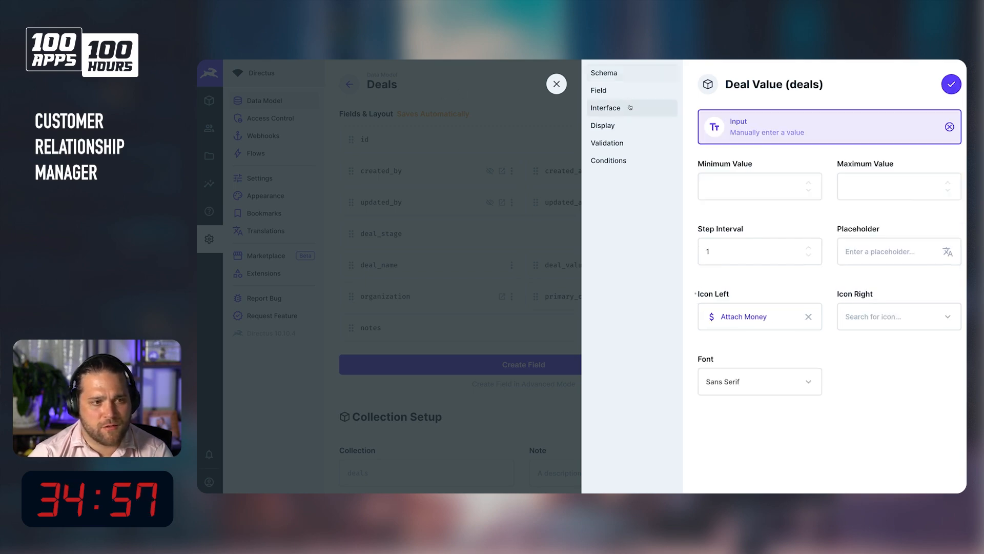
pyautogui.click(630, 90)
pyautogui.click(631, 113)
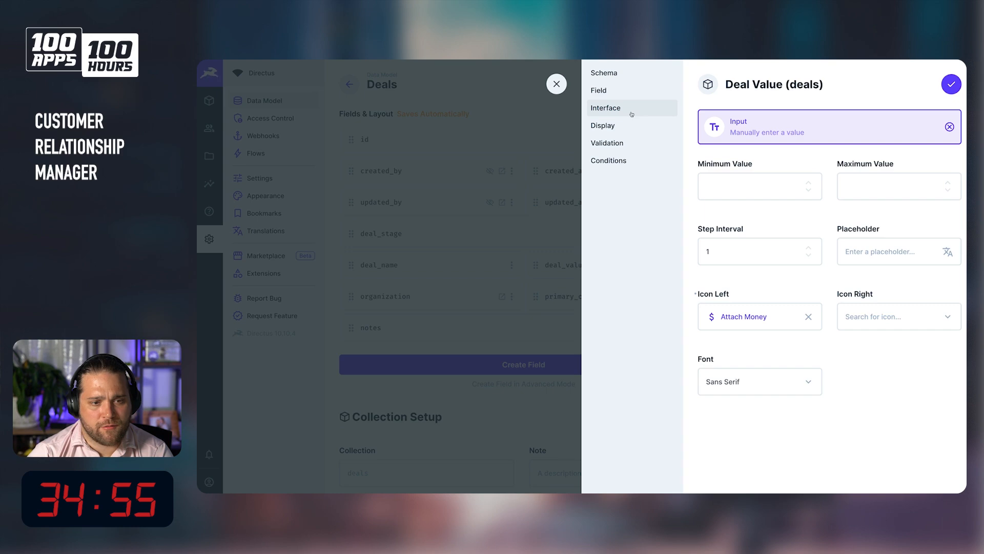
pyautogui.click(952, 84)
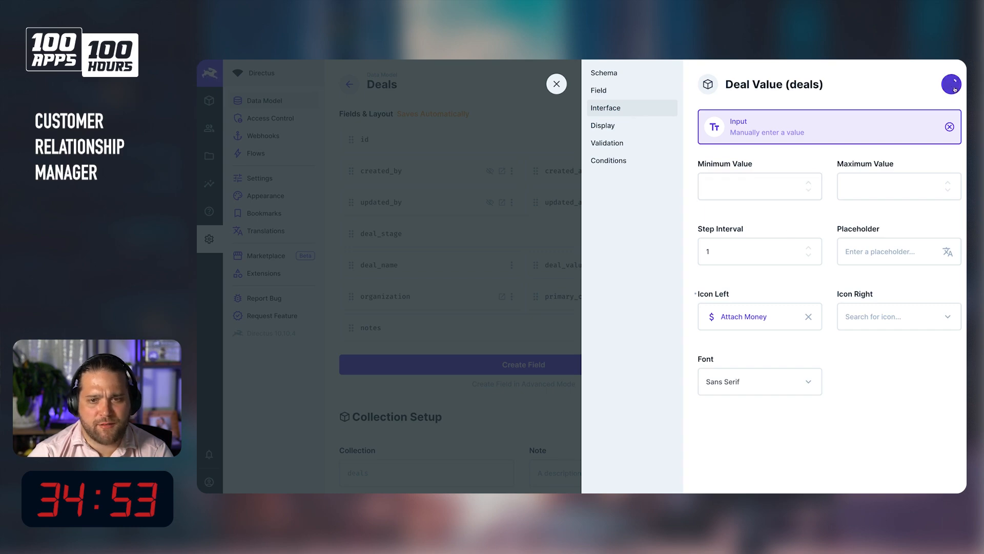
# Start a new item in the Deals collection and set its deal stage to New.
pyautogui.click(209, 101)
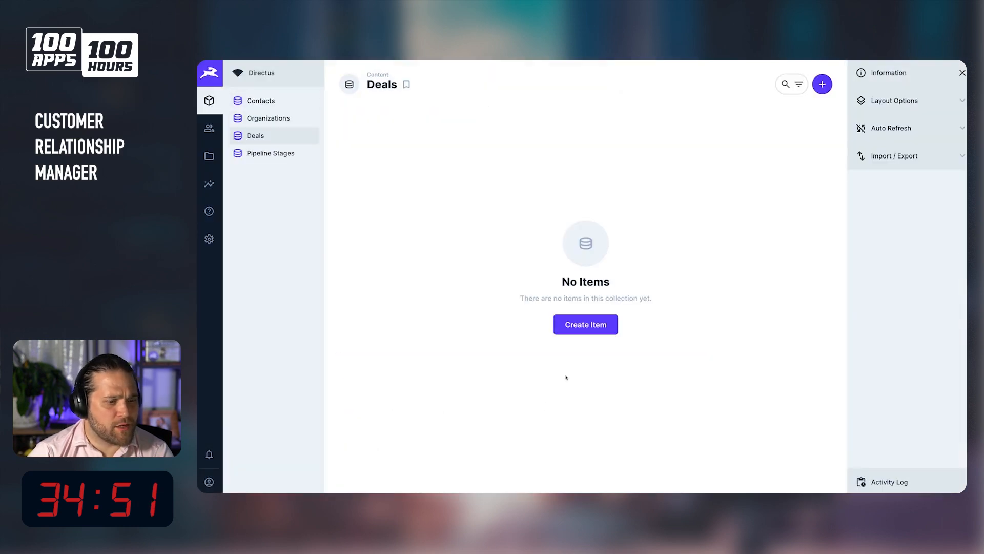
pyautogui.click(598, 326)
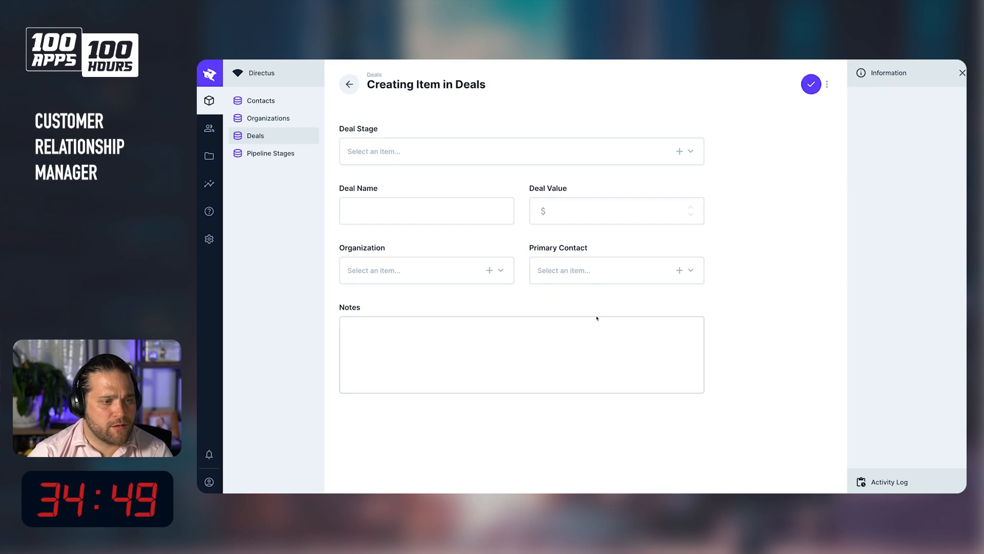
pyautogui.click(459, 152)
pyautogui.click(624, 143)
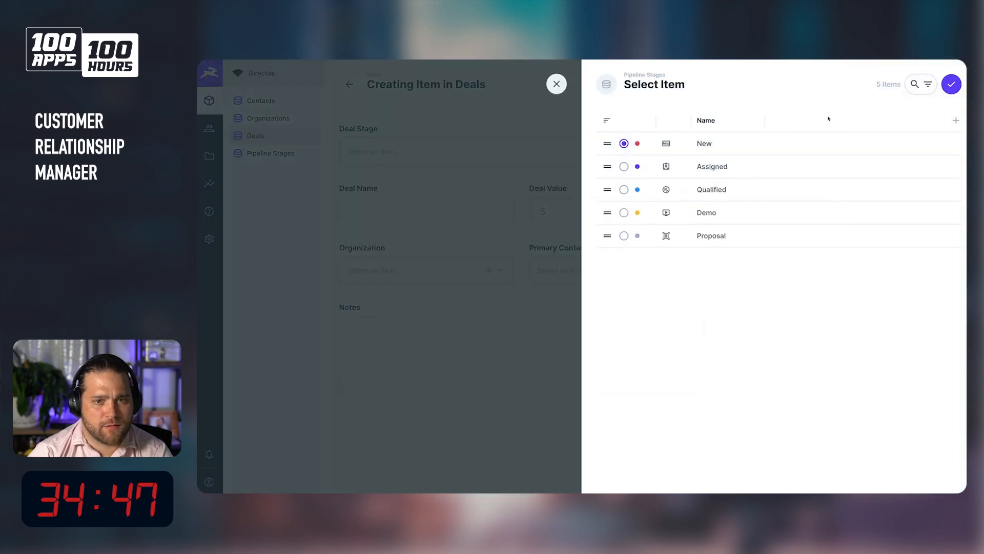
pyautogui.click(951, 84)
# Name the deal "100 Apps 100 Hours Contract" and set its deal value to 1000000.
pyautogui.click(421, 222)
pyautogui.write('100 Apps 100 Hours Contract')
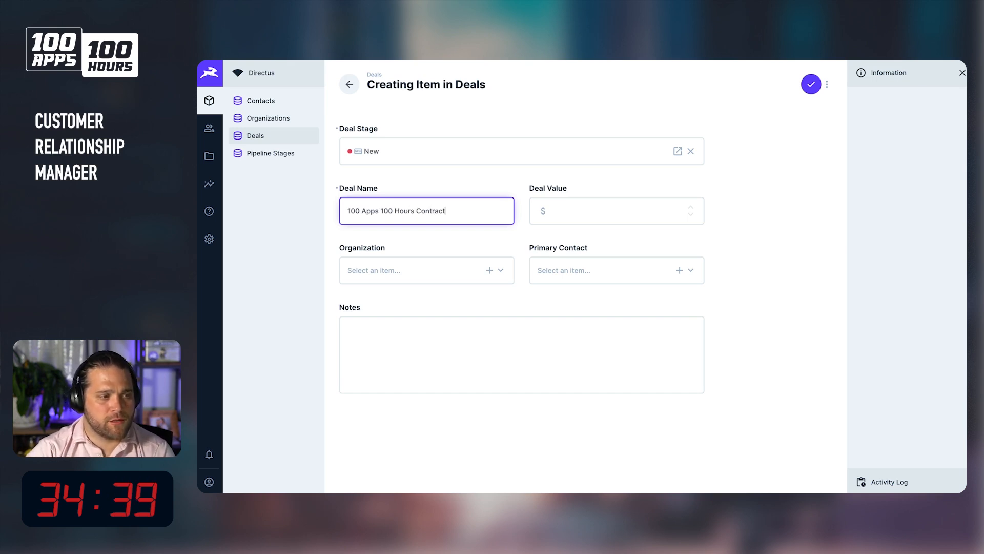
pyautogui.press('Tab')
pyautogui.write('10000')
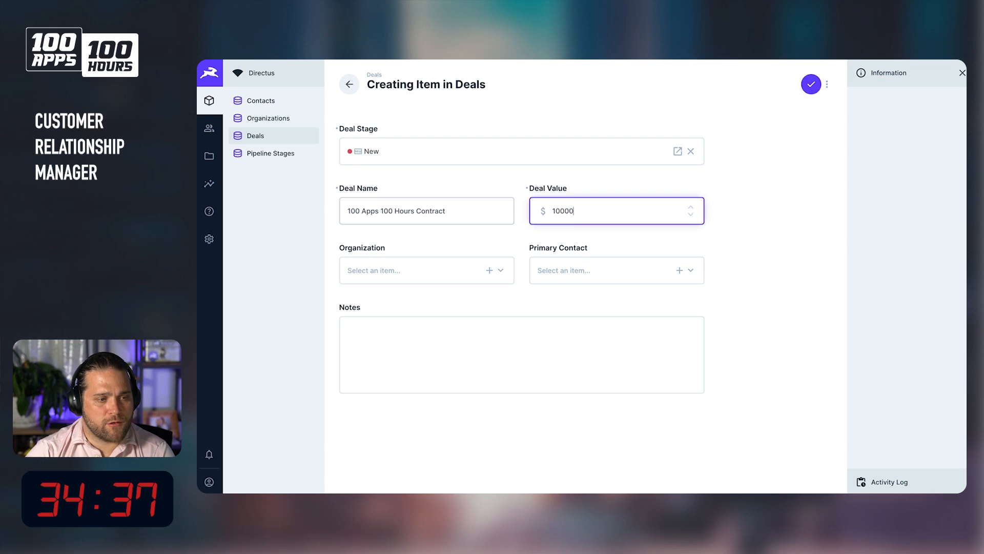
pyautogui.press('Tab')
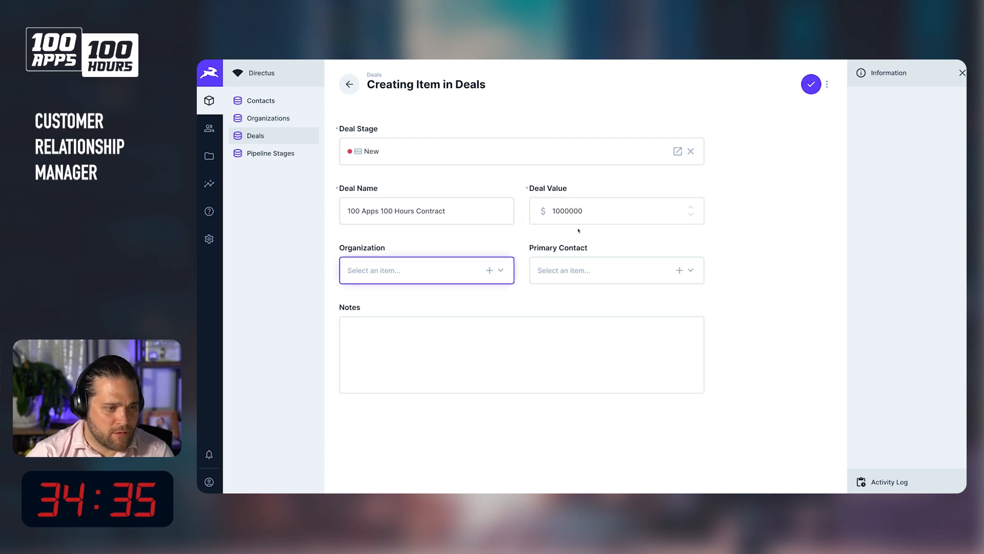
pyautogui.click(569, 212)
# Link the deal to the Tezla organization and choose its primary contact.
pyautogui.click(429, 272)
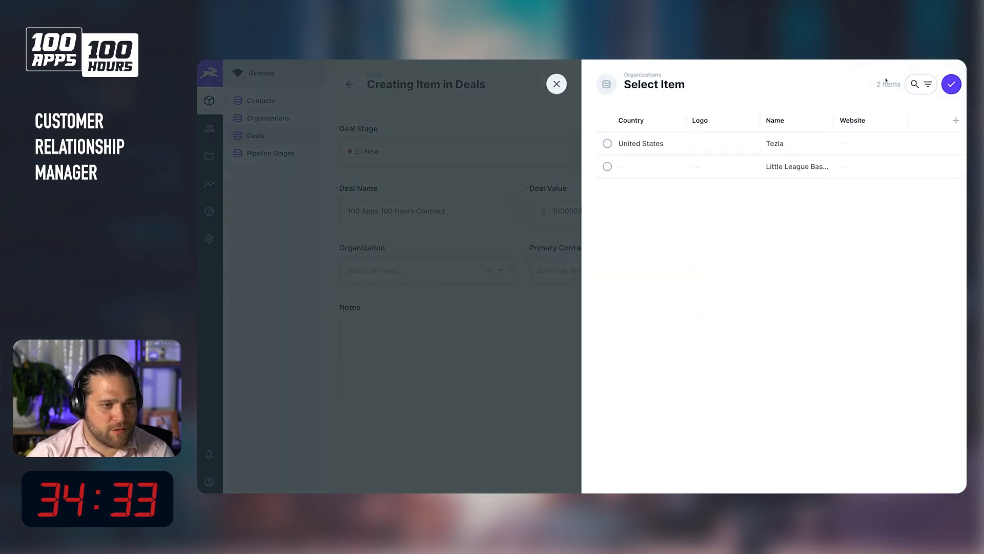
pyautogui.click(741, 142)
pyautogui.click(951, 84)
pyautogui.click(600, 277)
pyautogui.click(851, 143)
pyautogui.click(951, 84)
# Save the deal and widen the Deal Name column in the deals list.
pyautogui.click(822, 84)
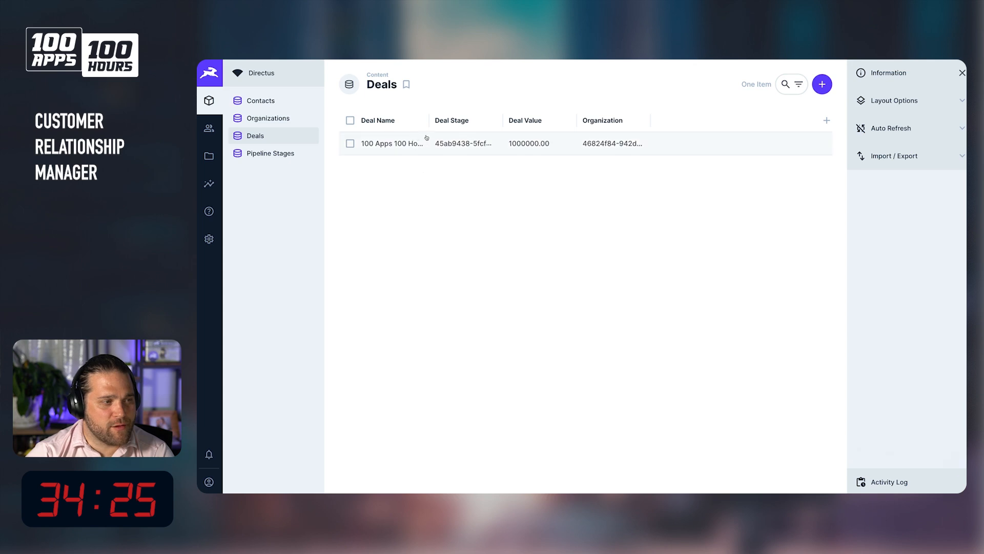
pyautogui.moveTo(429, 120)
pyautogui.mouseDown()
pyautogui.moveTo(463, 120)
pyautogui.moveTo(444, 120)
pyautogui.mouseUp()
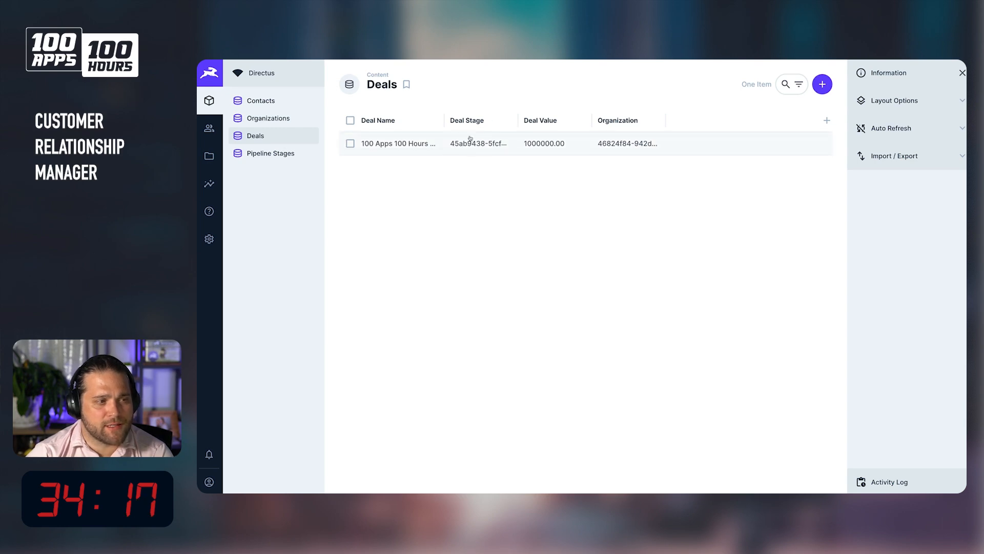
# Set the deals collection's deal_stage display template to Color, Icon and Name, and save the field.
pyautogui.click(210, 243)
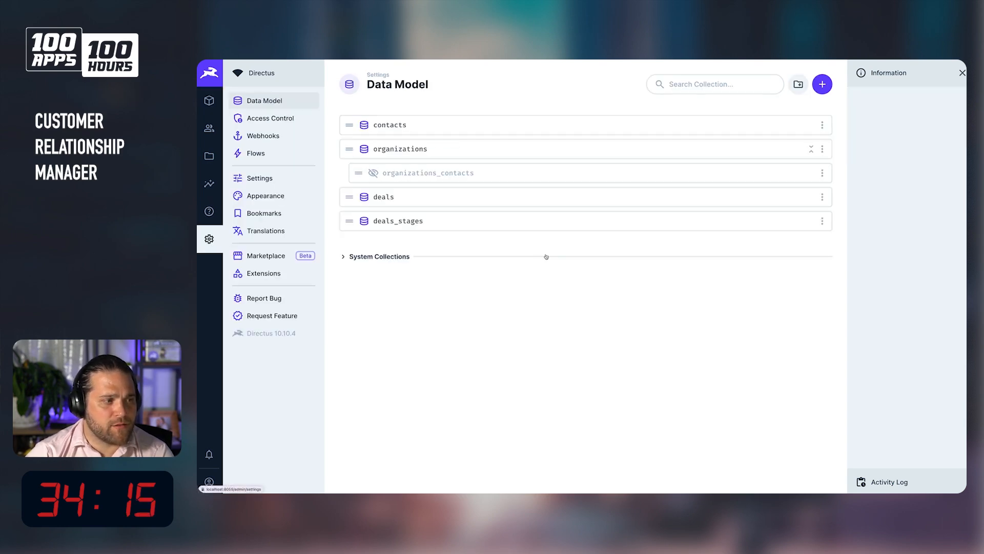
pyautogui.click(407, 198)
pyautogui.click(417, 233)
pyautogui.click(646, 143)
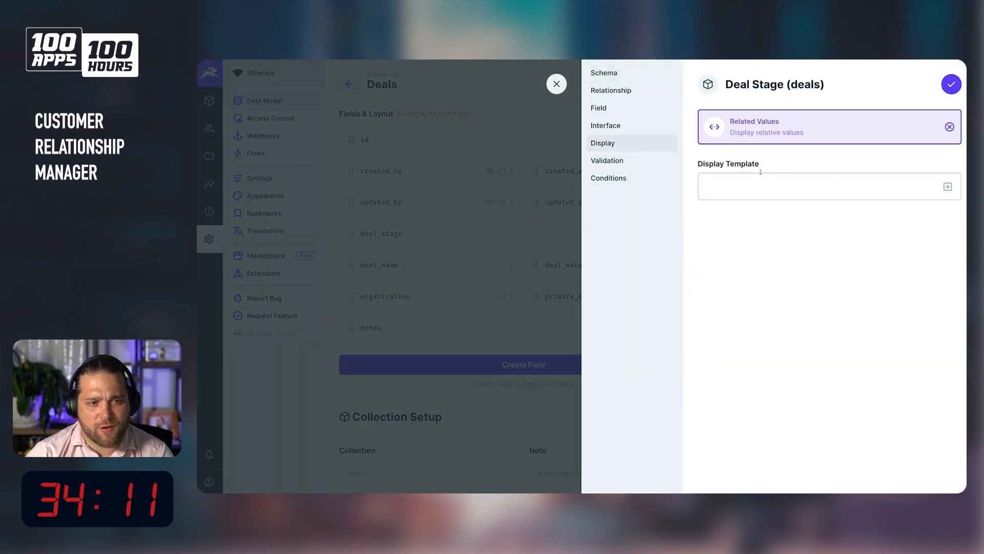
pyautogui.click(948, 186)
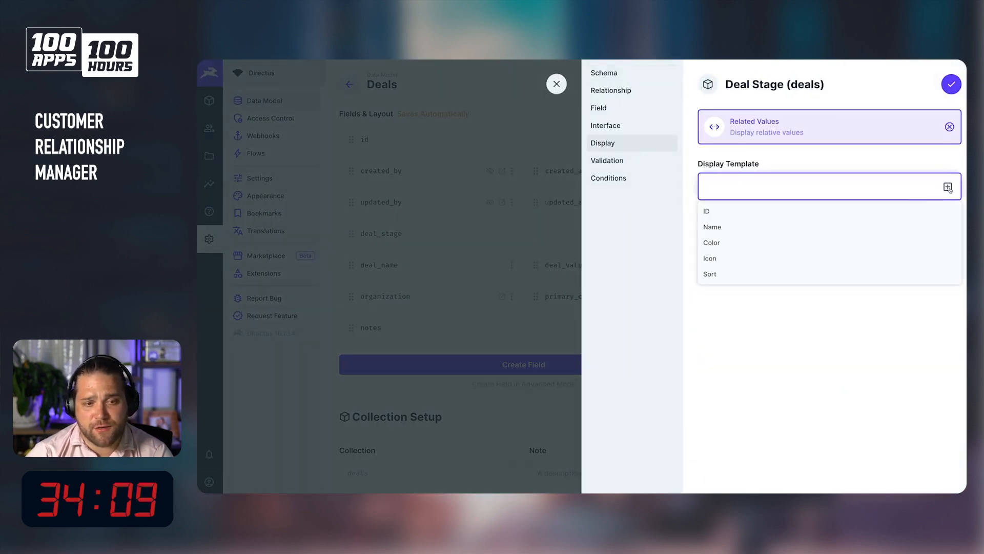
pyautogui.click(741, 243)
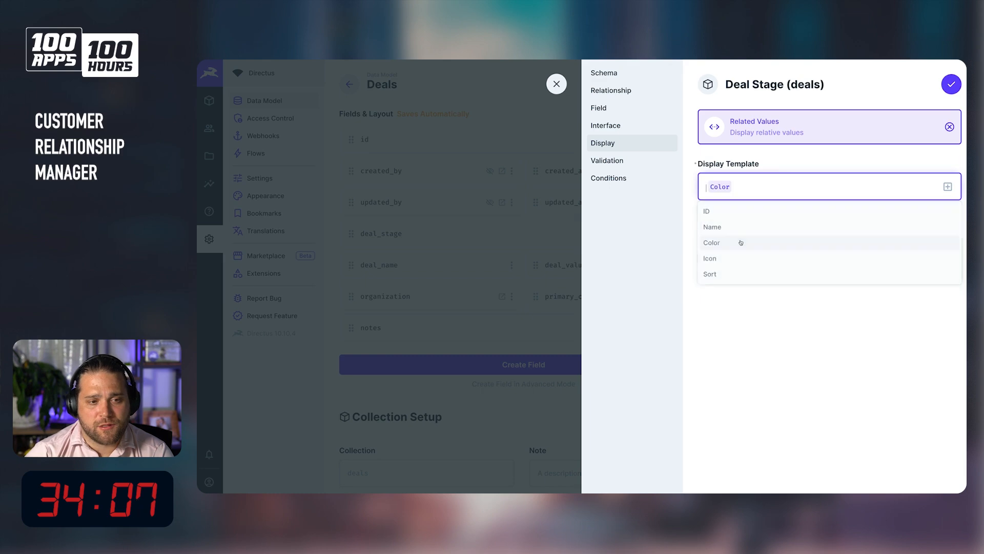
pyautogui.click(947, 186)
pyautogui.click(741, 259)
pyautogui.click(948, 187)
pyautogui.click(830, 227)
pyautogui.click(949, 85)
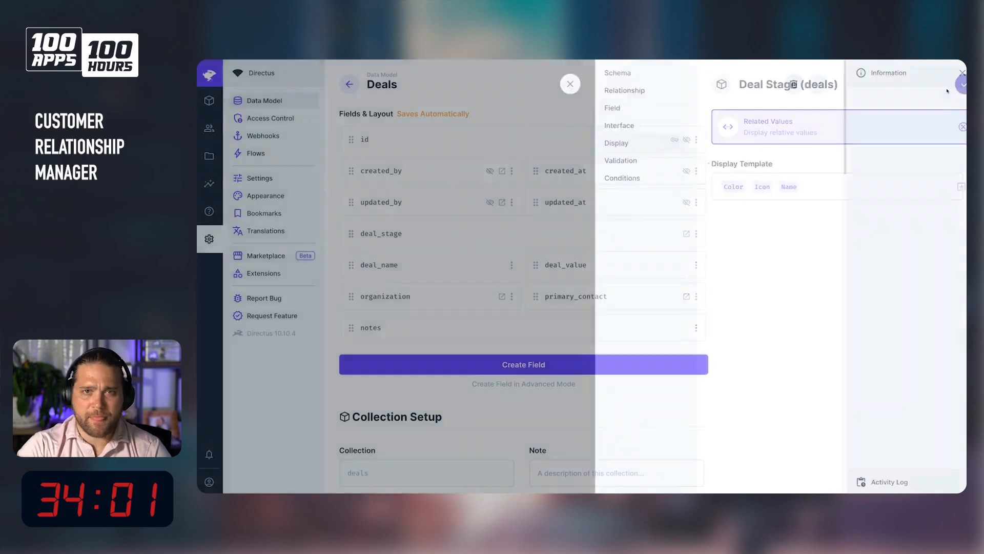
# Set the organization field's display to Related Values with a Name template and save it.
pyautogui.click(209, 100)
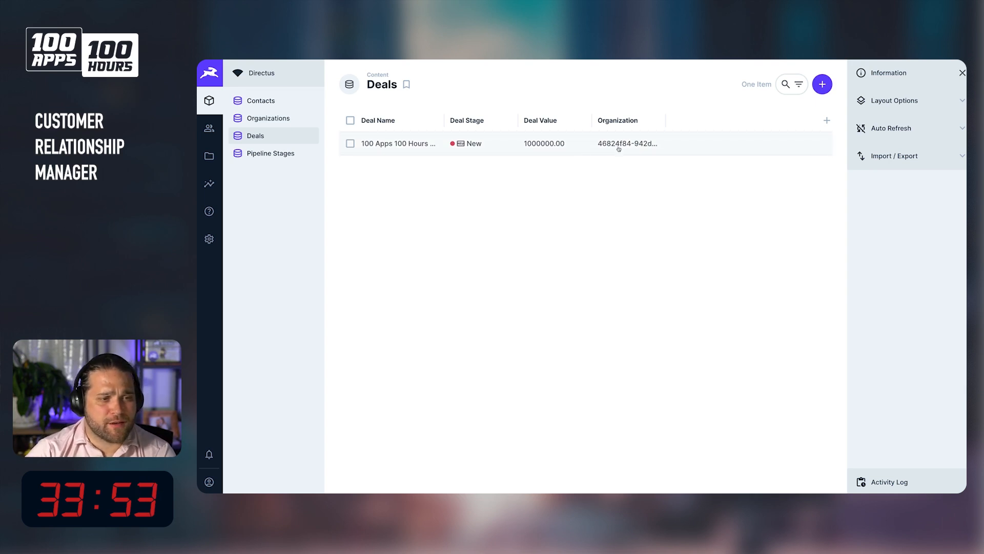
pyautogui.click(209, 239)
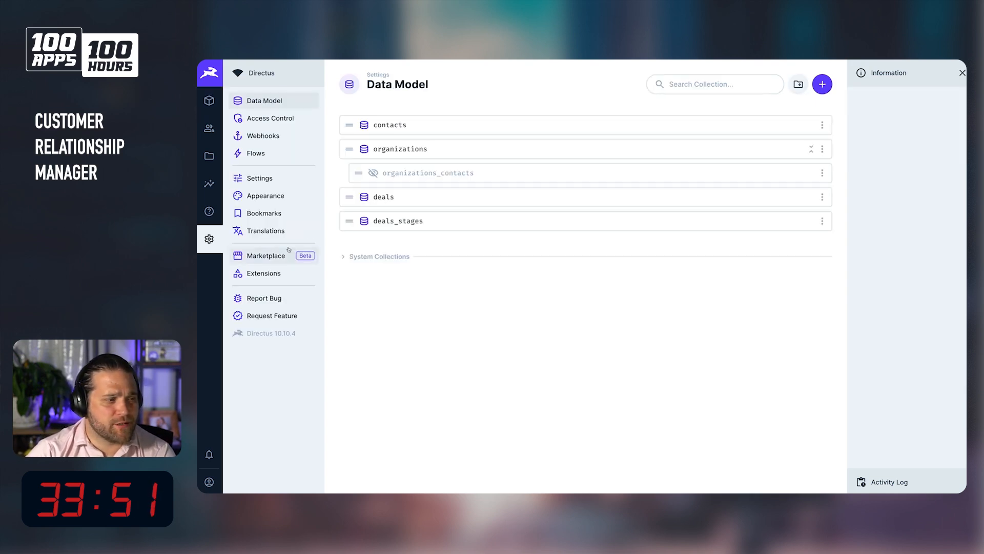
pyautogui.click(402, 197)
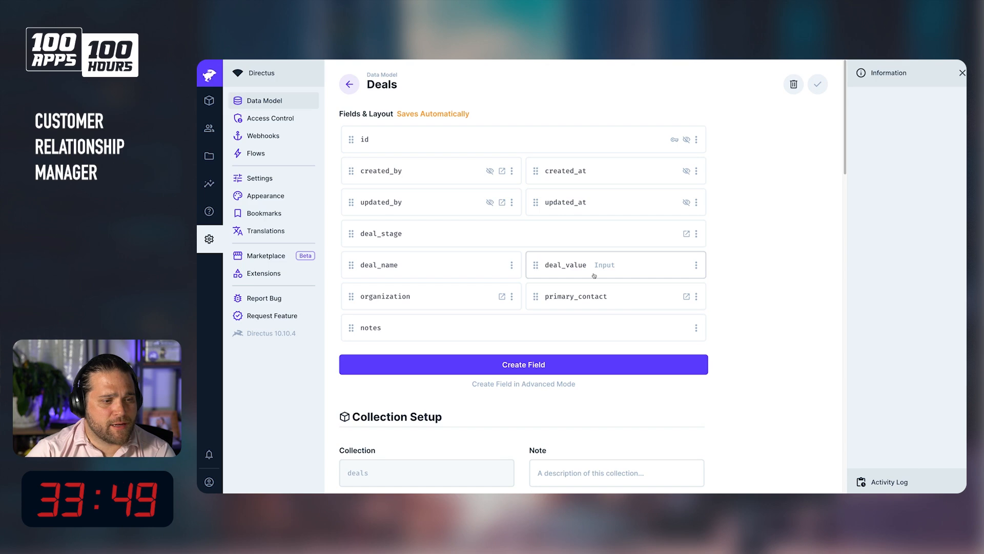
pyautogui.click(439, 297)
pyautogui.click(652, 142)
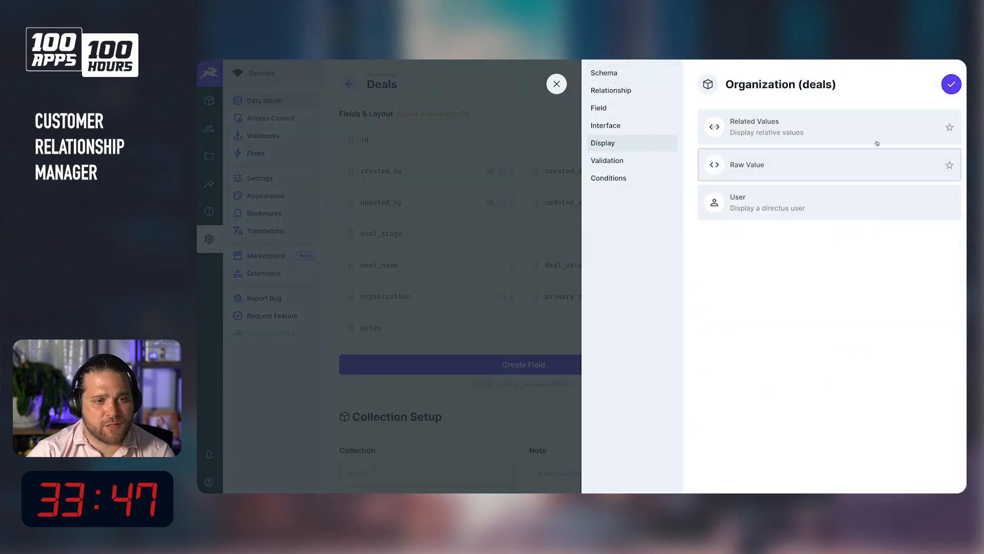
pyautogui.click(846, 137)
pyautogui.click(949, 187)
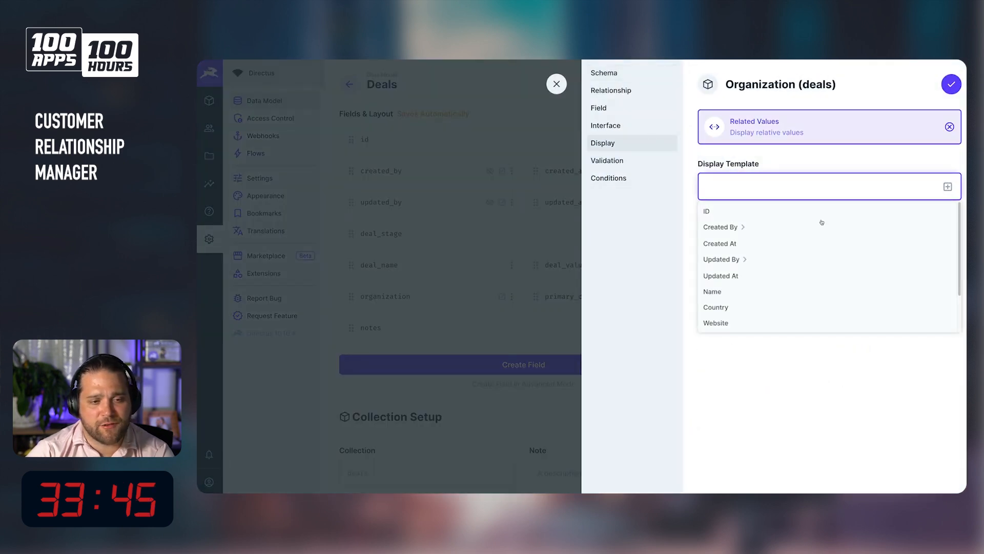
pyautogui.click(745, 291)
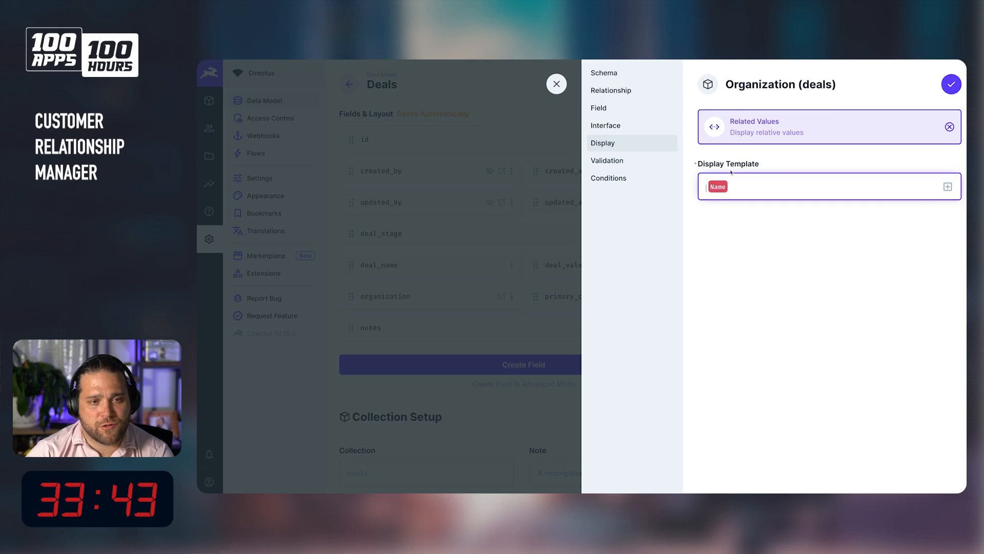
pyautogui.click(949, 84)
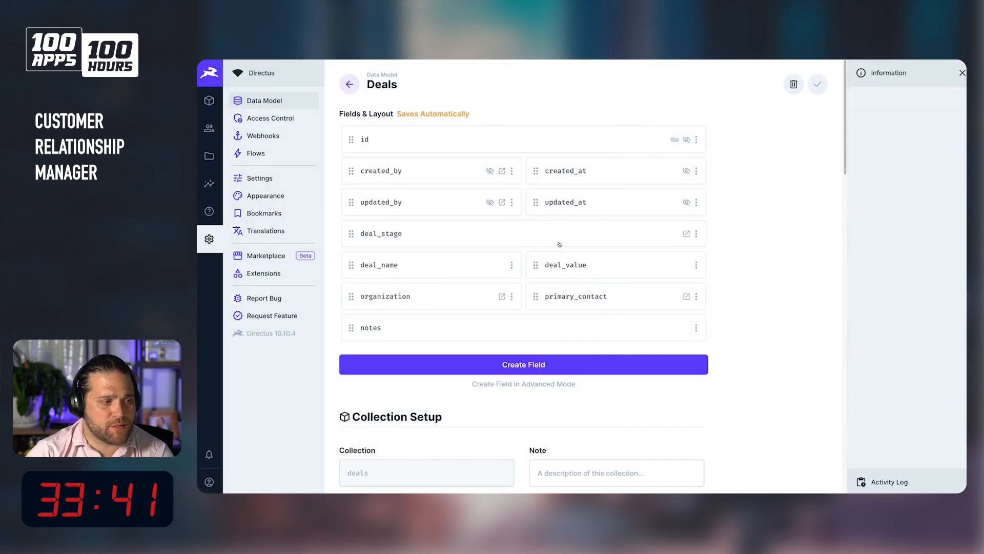
# Add the organization logo's Thumbnail to the organization field's display template.
pyautogui.click(440, 268)
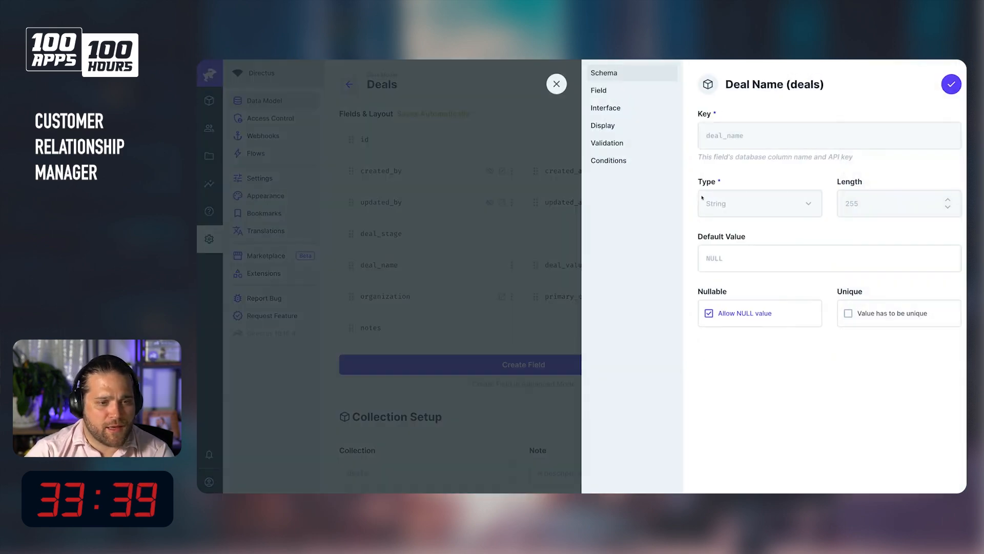
pyautogui.click(557, 84)
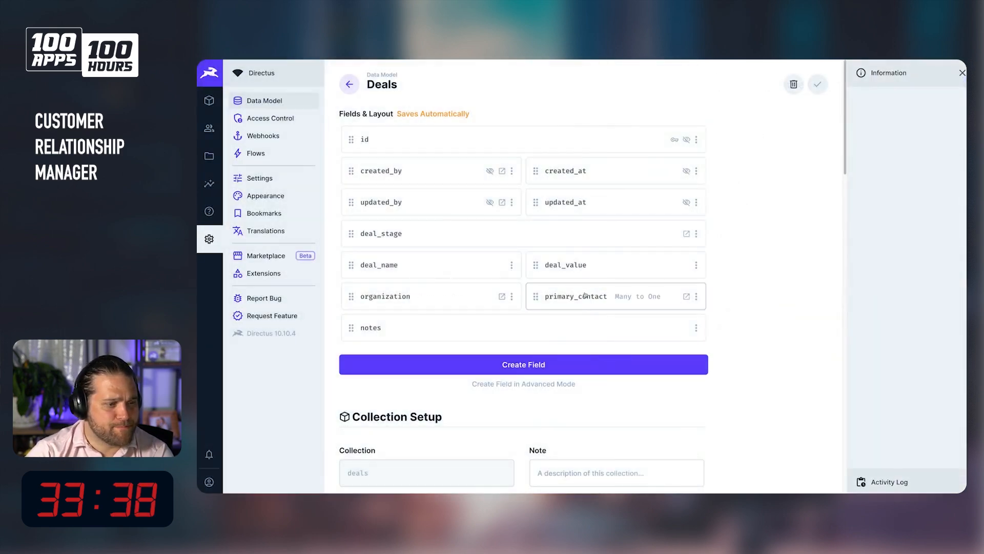
pyautogui.click(410, 297)
pyautogui.click(602, 143)
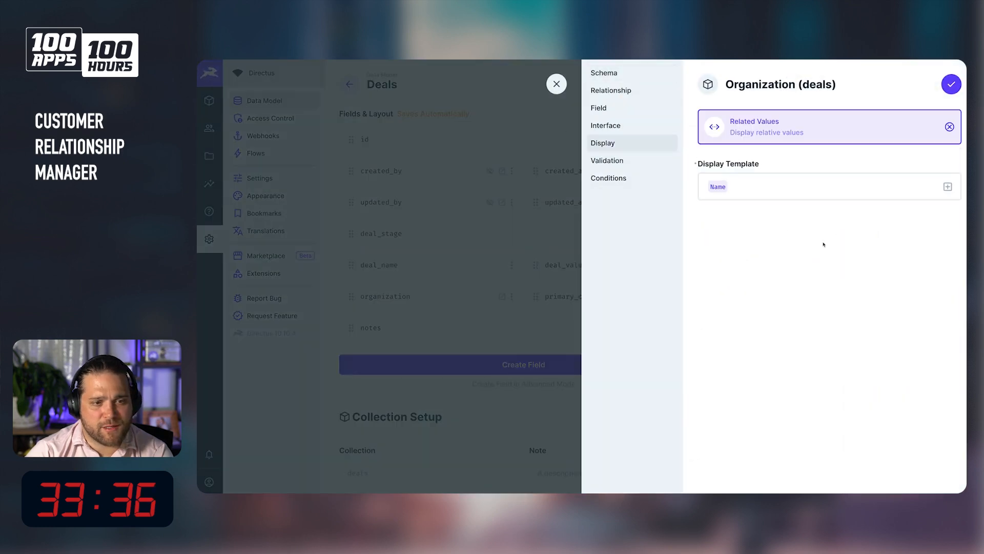
pyautogui.click(948, 187)
pyautogui.scroll(-1, 768, 297)
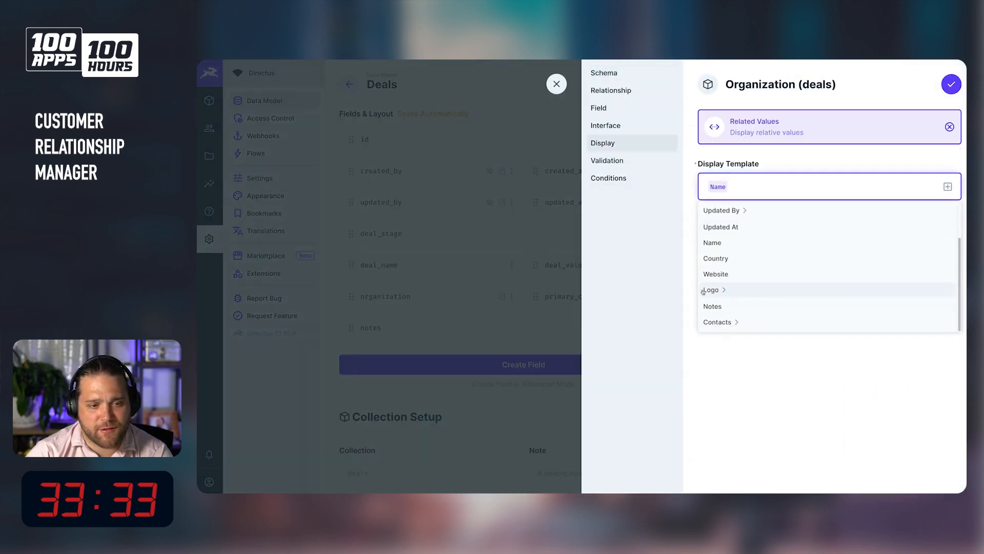
pyautogui.click(720, 290)
pyautogui.scroll(-4, 723, 290)
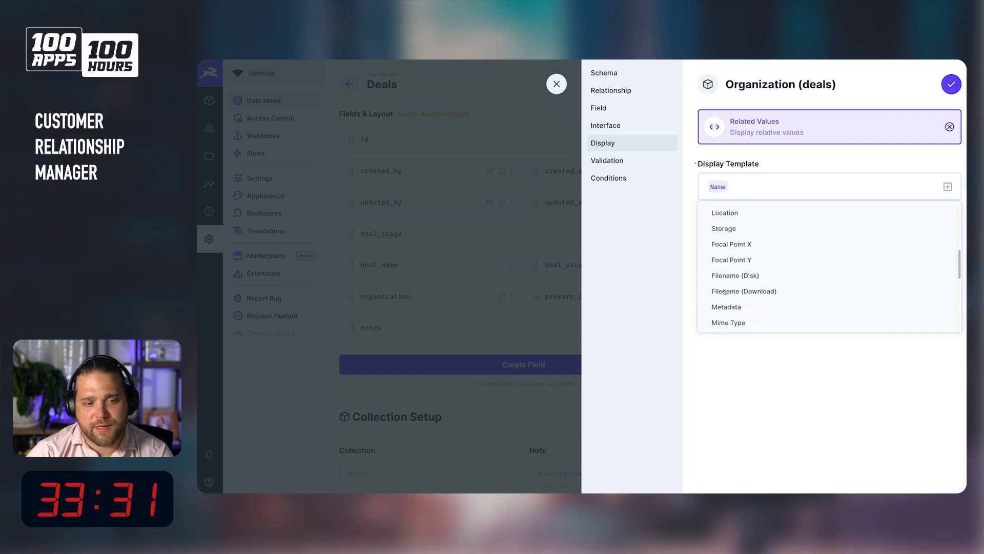
pyautogui.scroll(-6, 724, 292)
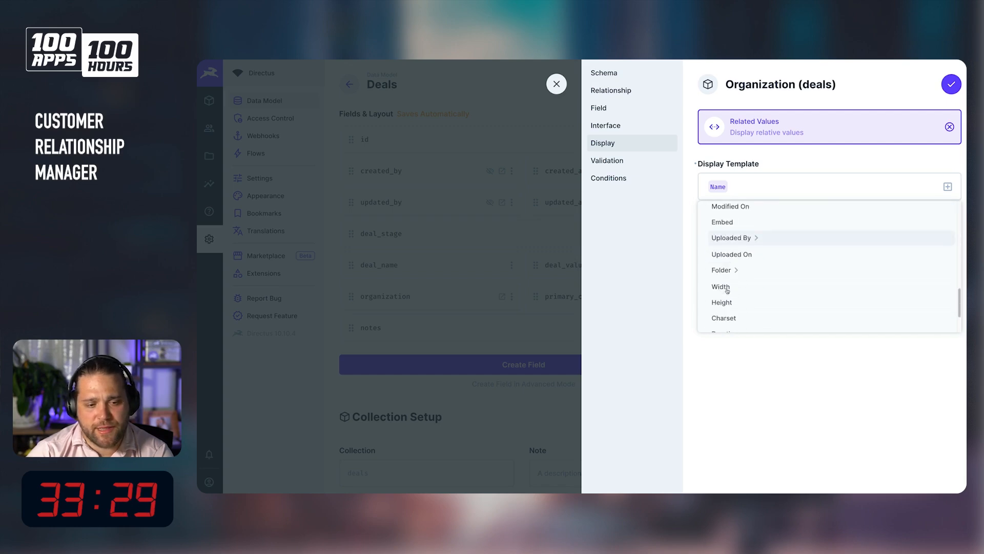
pyautogui.click(725, 290)
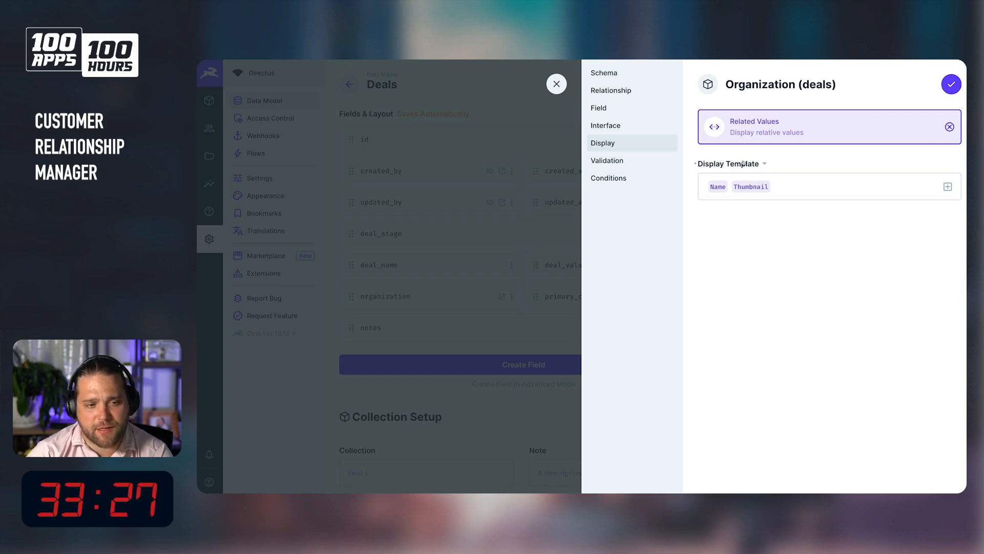
# Reorder the display template so Thumbnail comes before Name, and save the organization field.
pyautogui.click(757, 167)
pyautogui.click(754, 183)
pyautogui.moveTo(620, 267); pyautogui.dragTo(515, 267)
pyautogui.hotkey('ctrl', 'c')
pyautogui.press('BackSpace')
pyautogui.hotkey('ctrl', 'v')
pyautogui.click(662, 310)
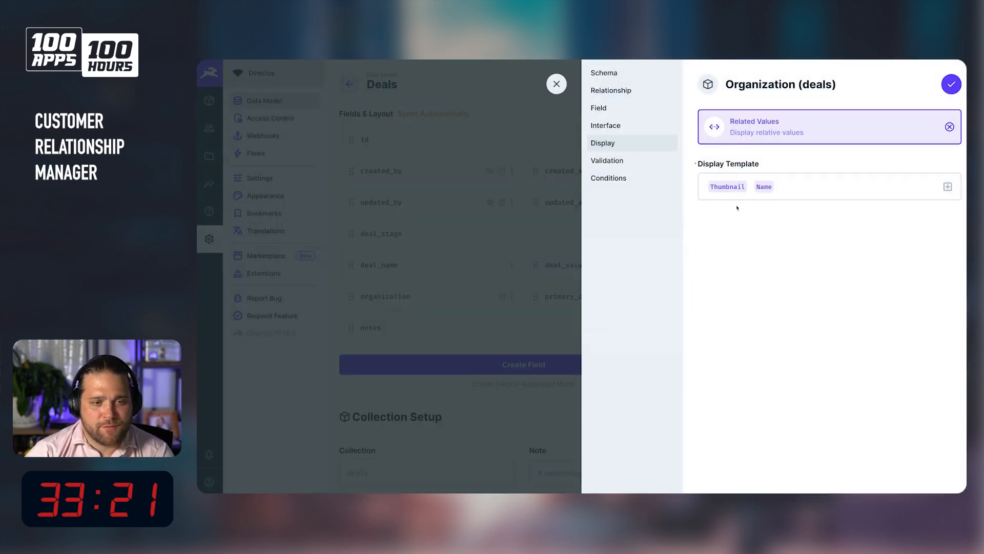
pyautogui.click(953, 80)
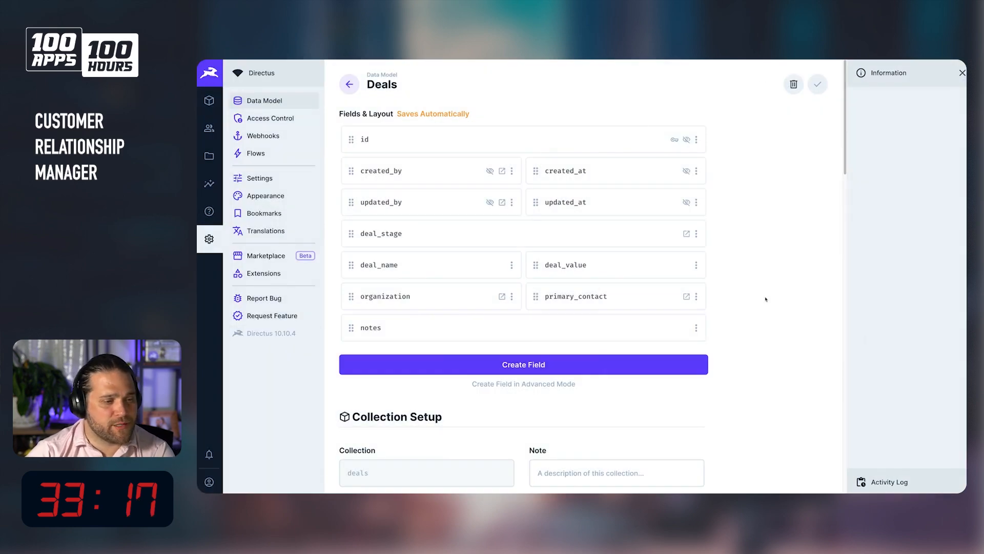
# Open the deal record and search the web for "tesla logo" in a new browser tab.
pyautogui.click(210, 101)
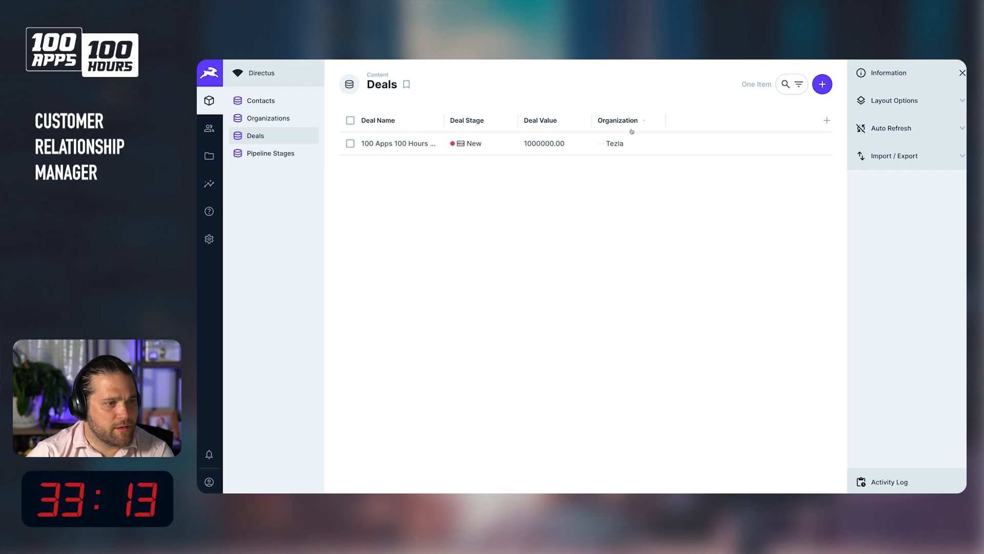
pyautogui.click(613, 142)
pyautogui.press('super+t')
pyautogui.write('tesla log')
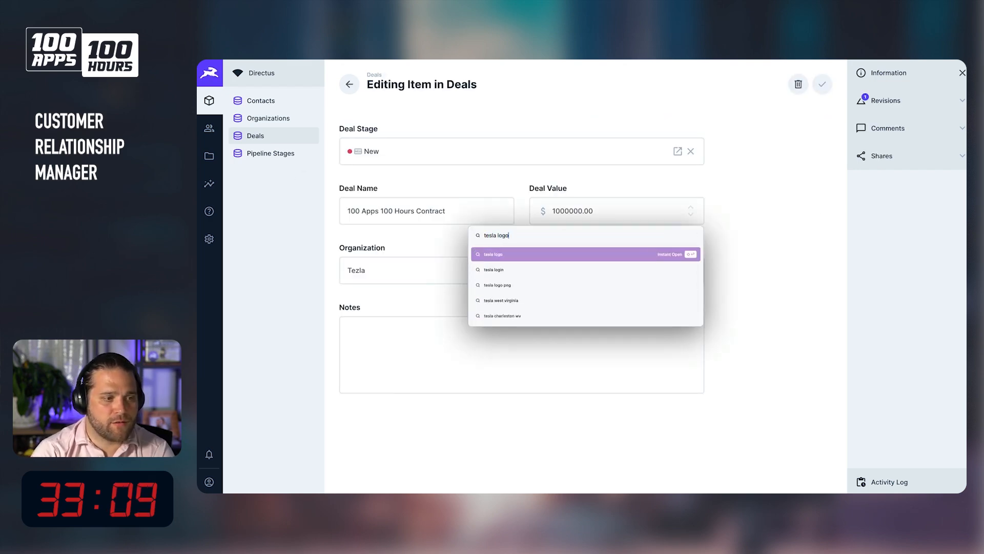
pyautogui.write('o')
pyautogui.press('Return')
# Try to import the first Tesla logo search result into the Tezla organization's Logo from its copied image address.
pyautogui.rightClick(368, 185)
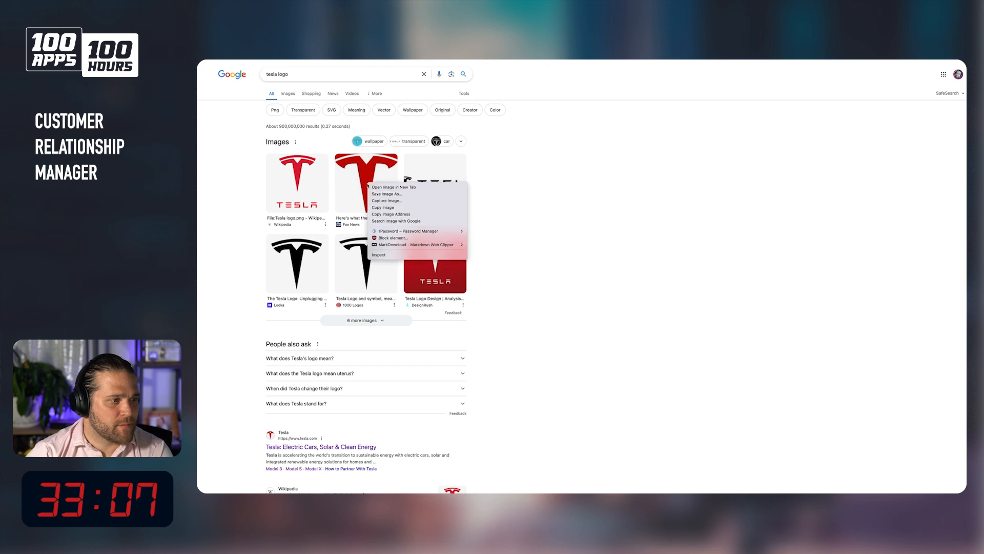
pyautogui.click(395, 214)
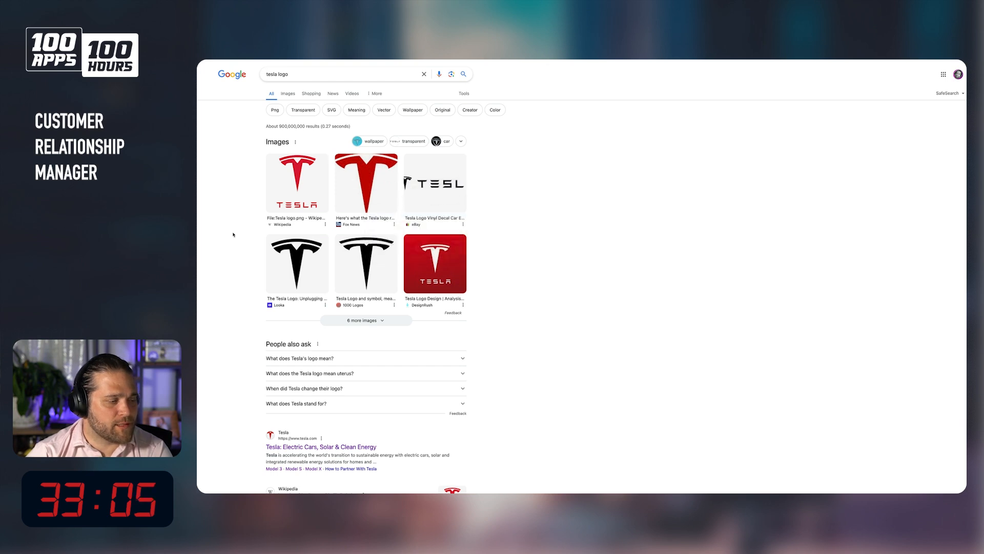
pyautogui.moveTo(199, 238)
pyautogui.click(226, 163)
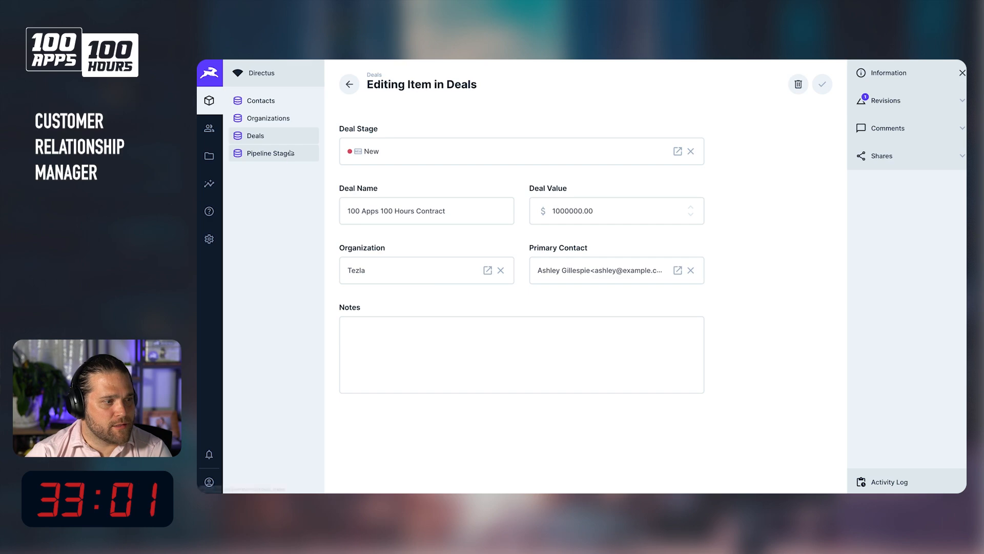
pyautogui.click(273, 117)
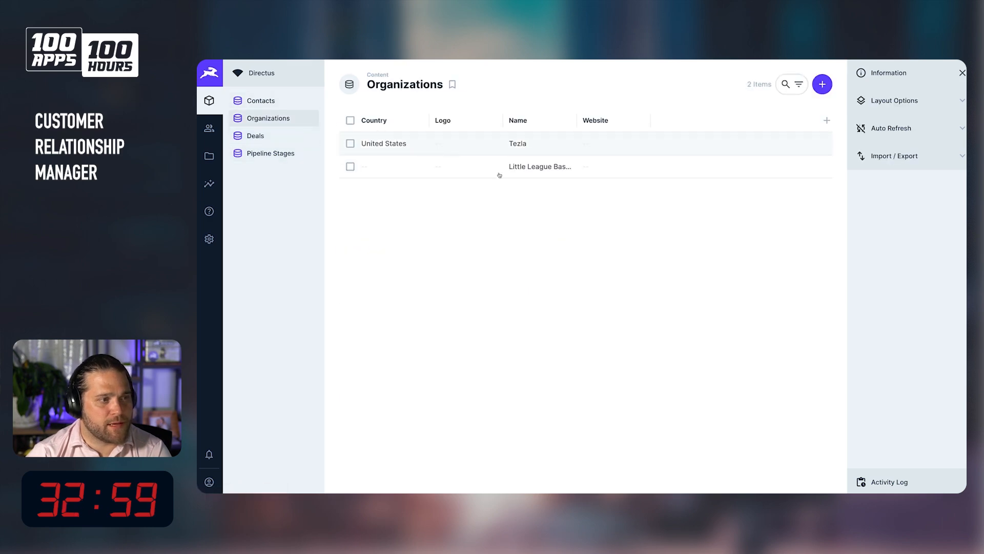
pyautogui.click(461, 153)
pyautogui.click(548, 346)
pyautogui.hotkey('ctrl', 'v')
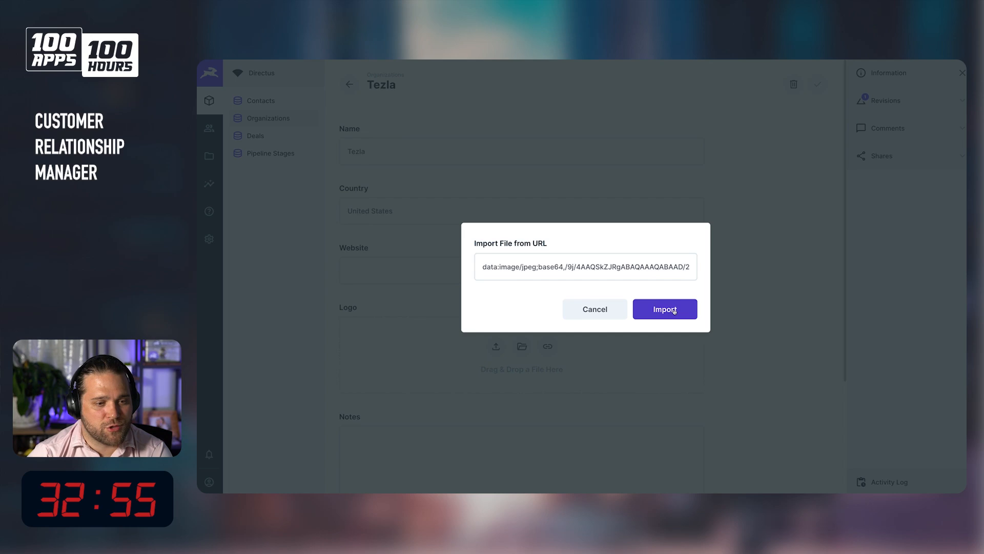
pyautogui.click(674, 310)
pyautogui.click(663, 307)
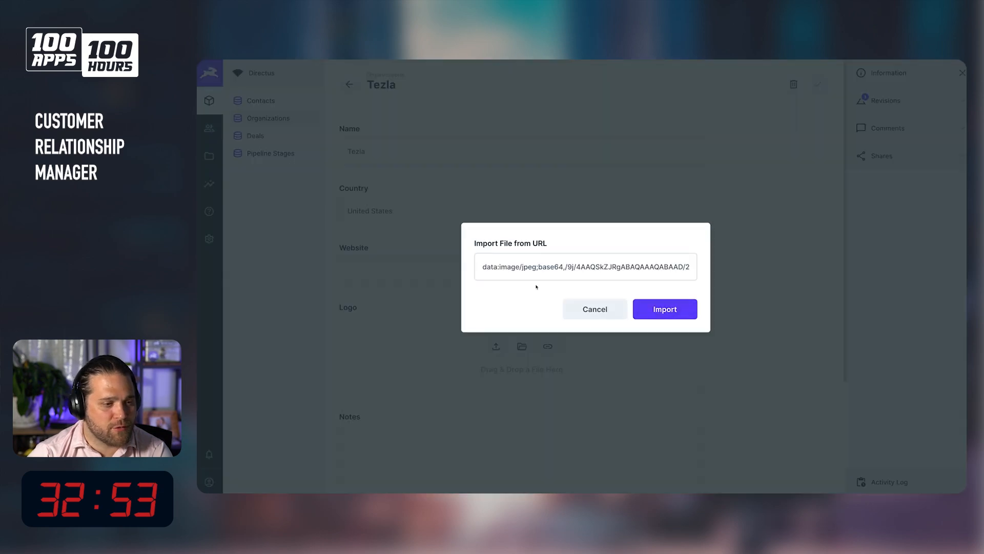
pyautogui.click(594, 309)
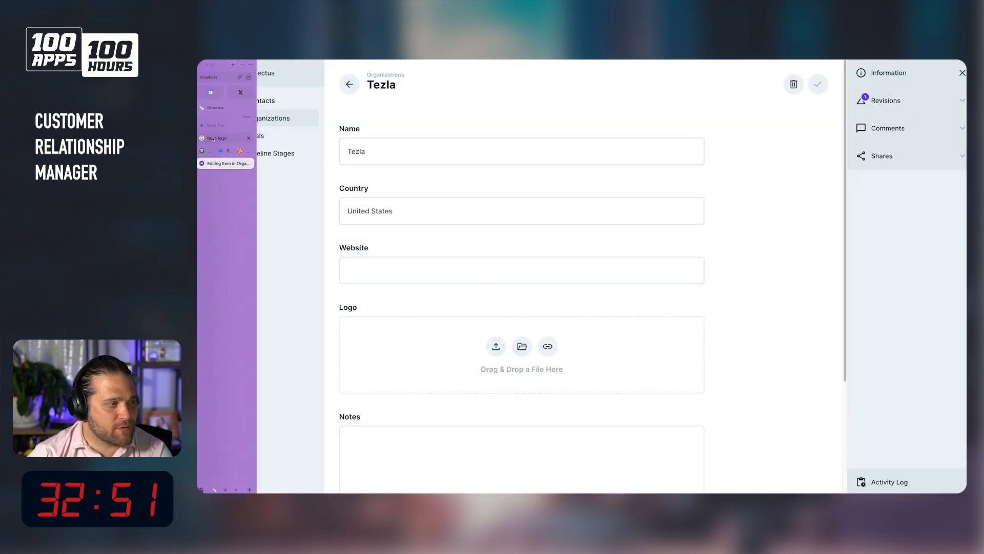
# Import a black Tesla logo from image search results into the Tezla organization's Logo by URL, and save the organization.
pyautogui.click(213, 138)
pyautogui.click(288, 99)
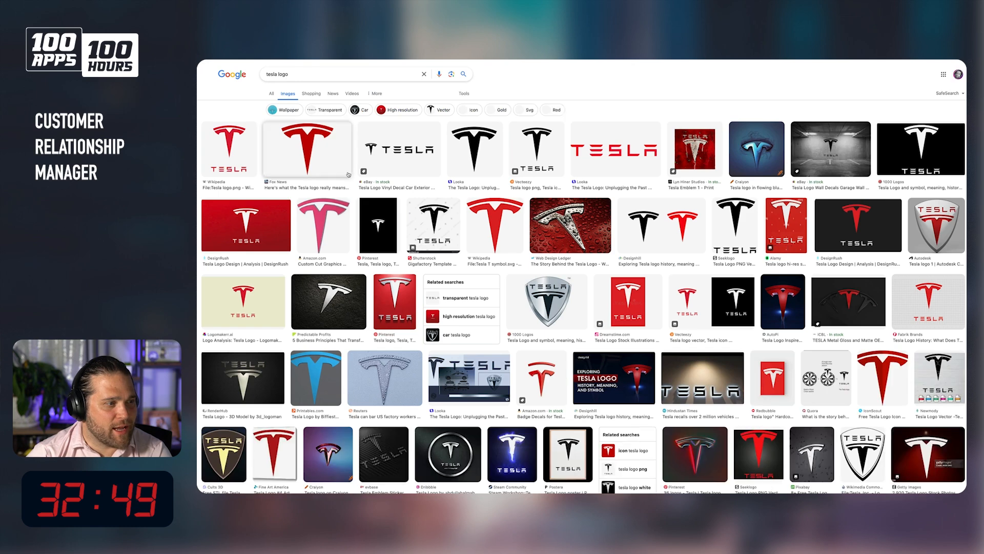
pyautogui.click(473, 149)
pyautogui.rightClick(836, 228)
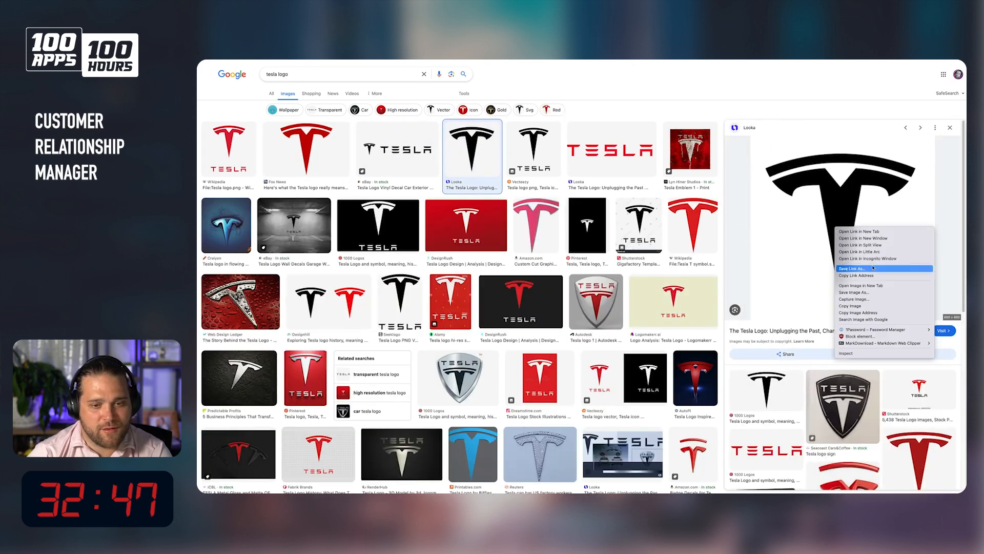
pyautogui.click(861, 312)
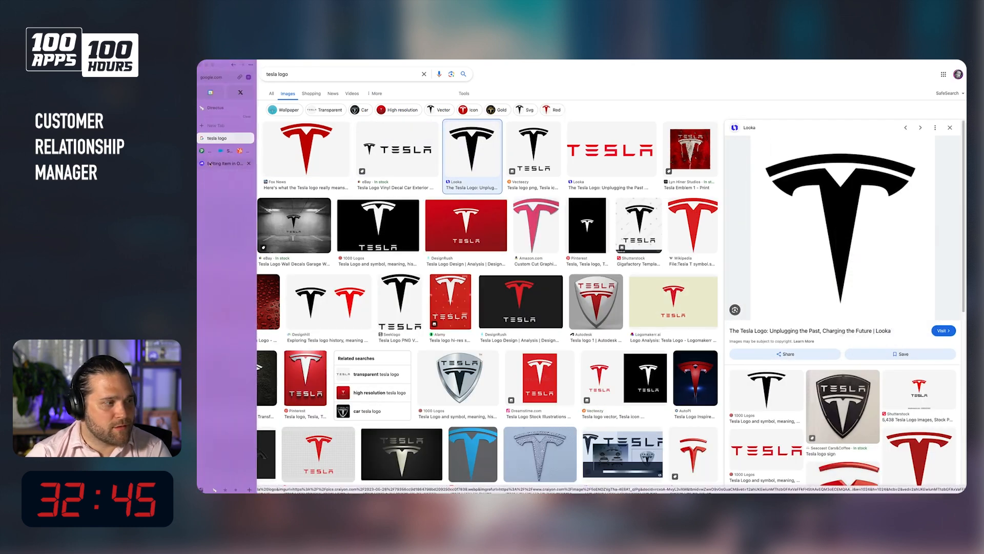
pyautogui.click(226, 163)
pyautogui.click(548, 346)
pyautogui.hotkey('ctrl', 'v')
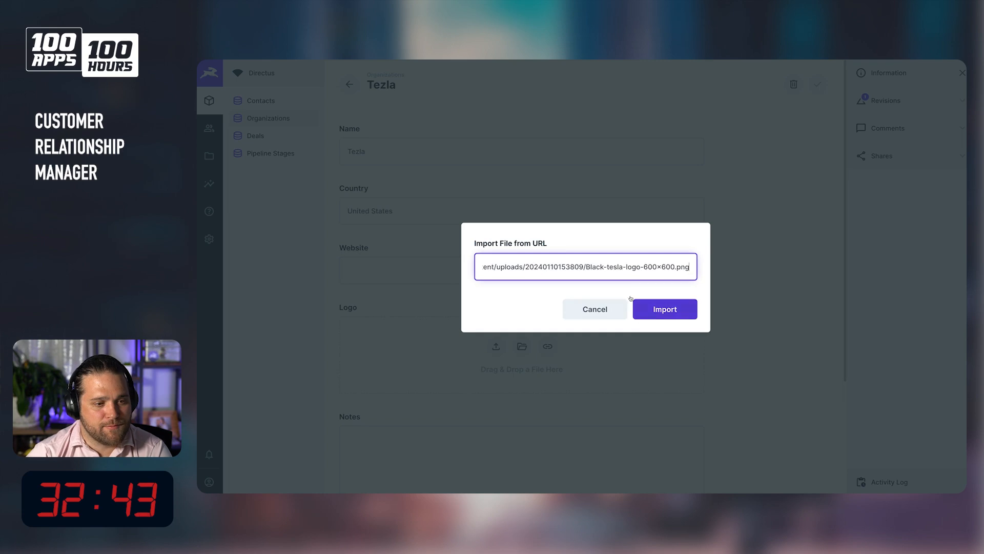
pyautogui.click(665, 309)
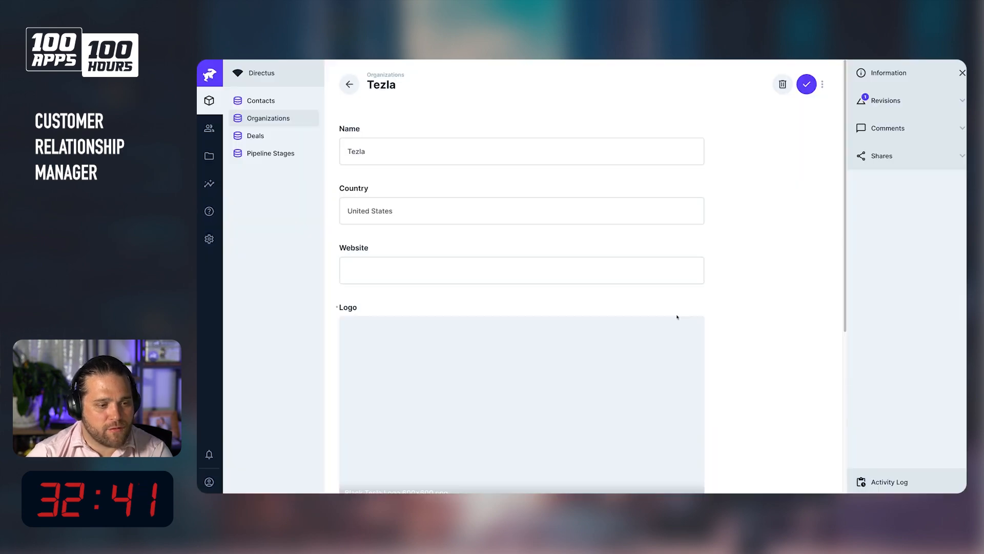
pyautogui.click(806, 84)
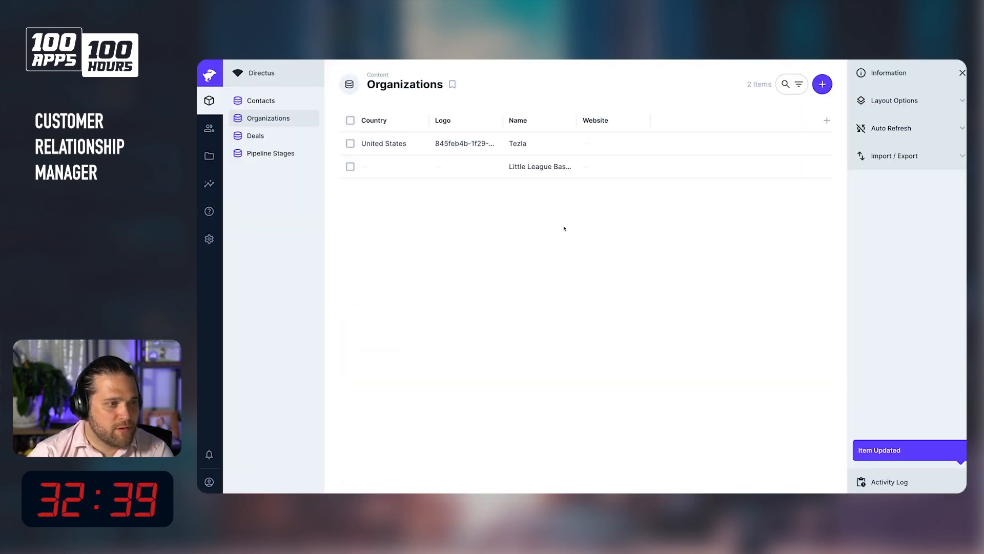
# Move the Organization column to sit right after Deal Name in the deals table.
pyautogui.click(255, 136)
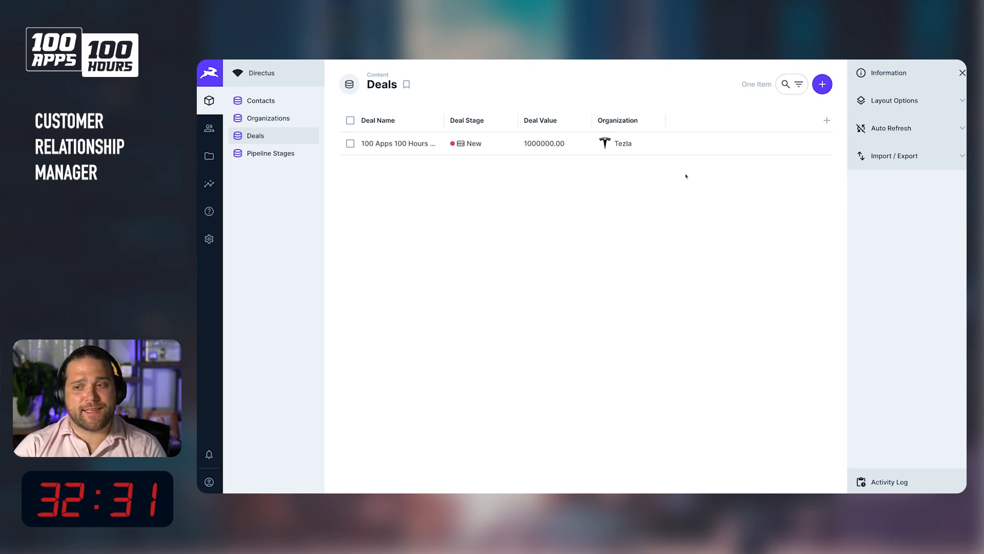
pyautogui.moveTo(616, 123); pyautogui.dragTo(478, 119)
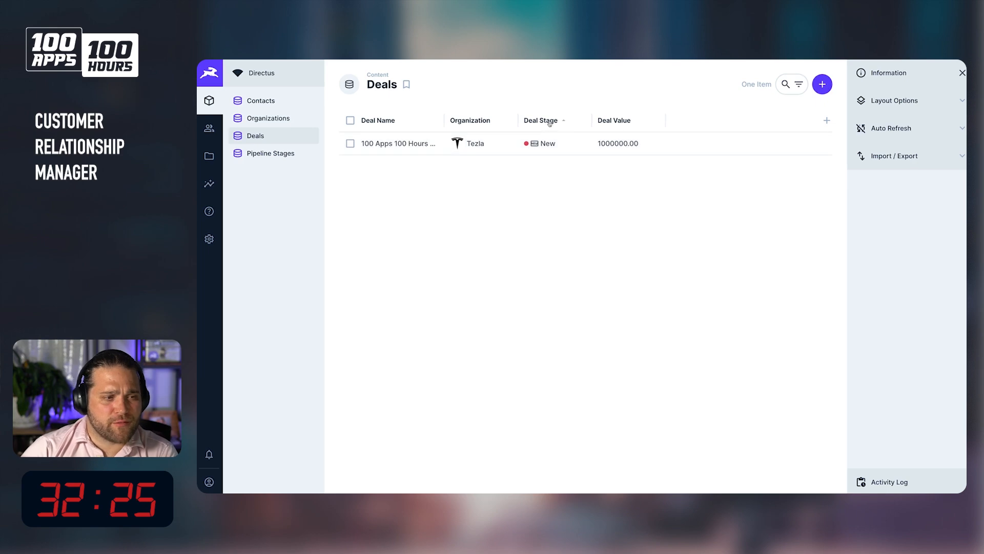
# Switch the deals collection's layout to Kanban.
pyautogui.click(911, 101)
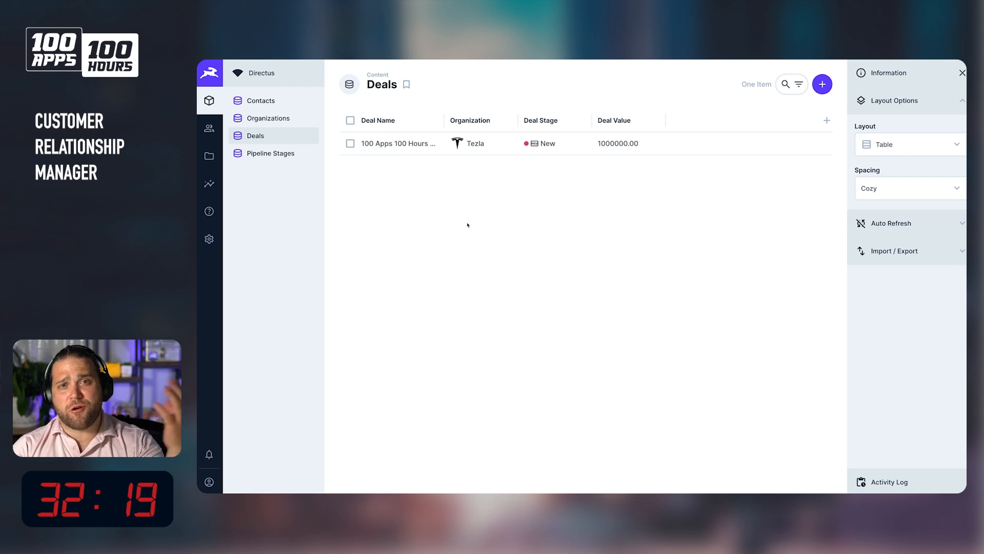
pyautogui.click(882, 152)
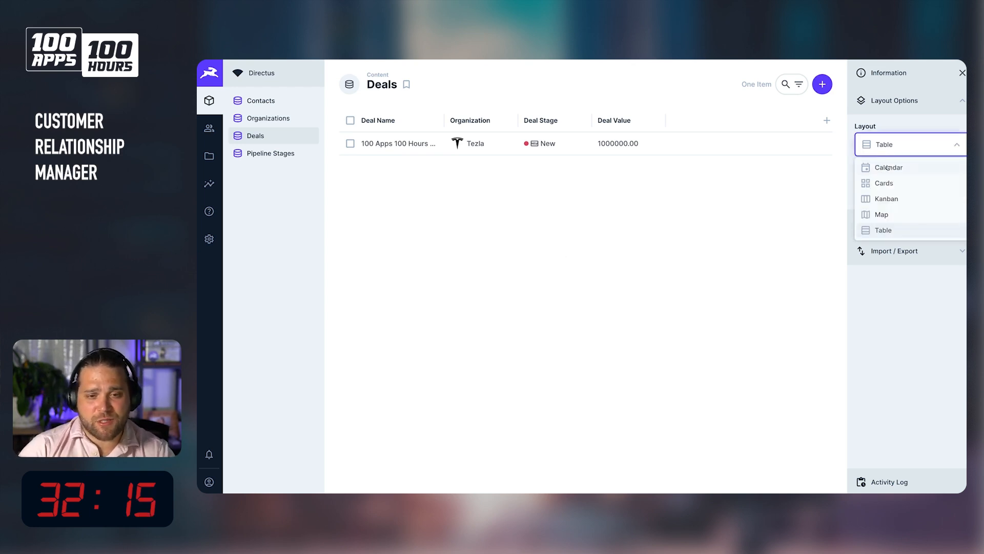
pyautogui.click(893, 201)
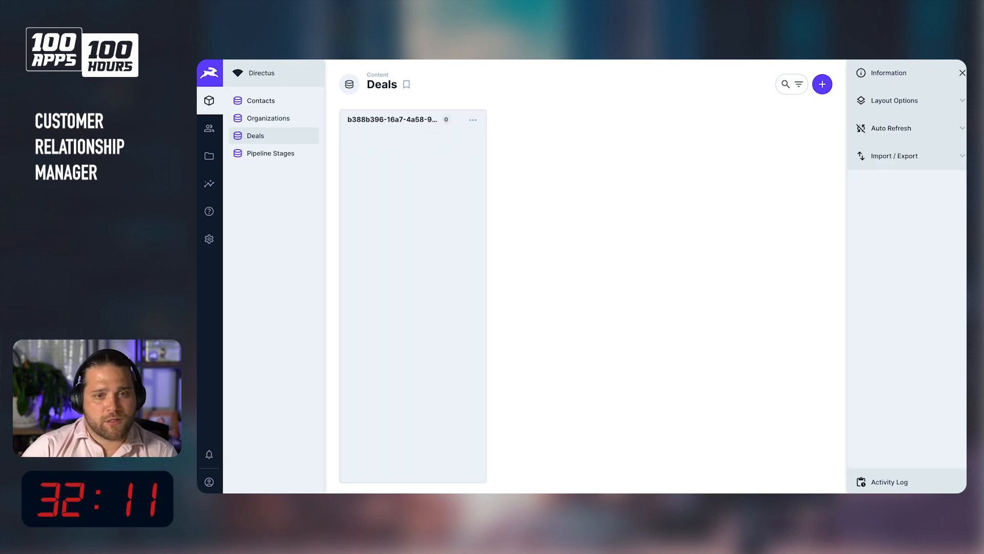
# Group the Kanban board by Deal Stage, using Name as the group title.
pyautogui.click(924, 119)
pyautogui.click(923, 110)
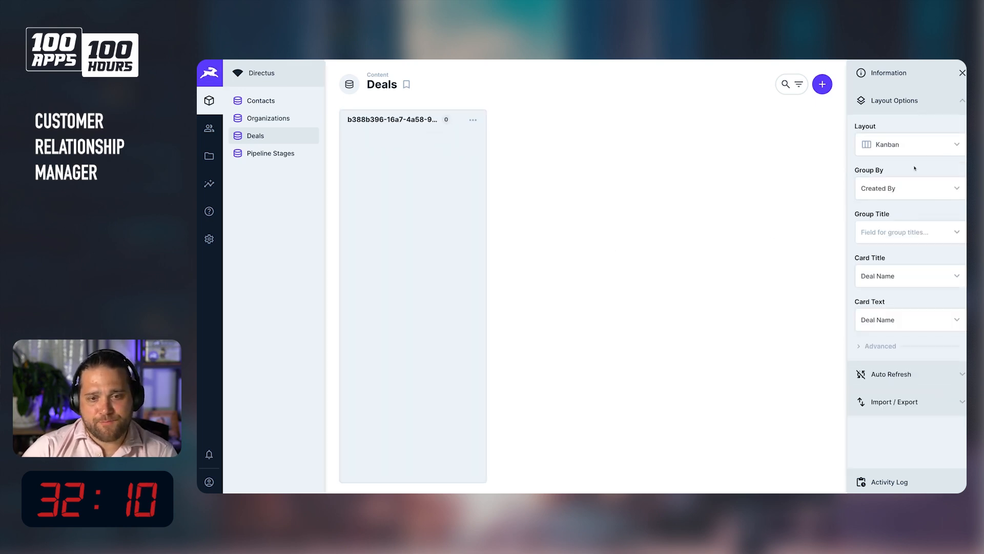
pyautogui.click(901, 190)
pyautogui.click(884, 243)
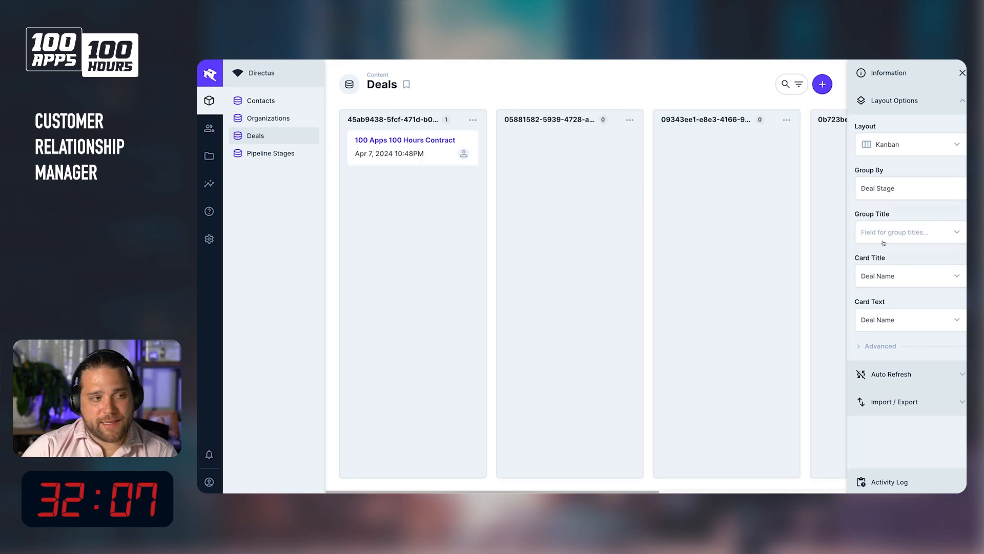
pyautogui.click(889, 238)
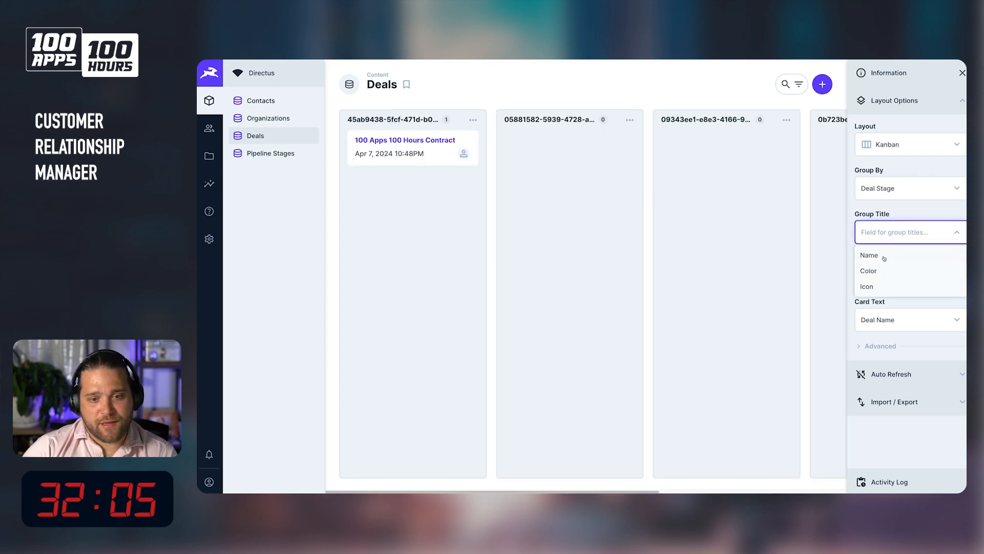
pyautogui.click(879, 257)
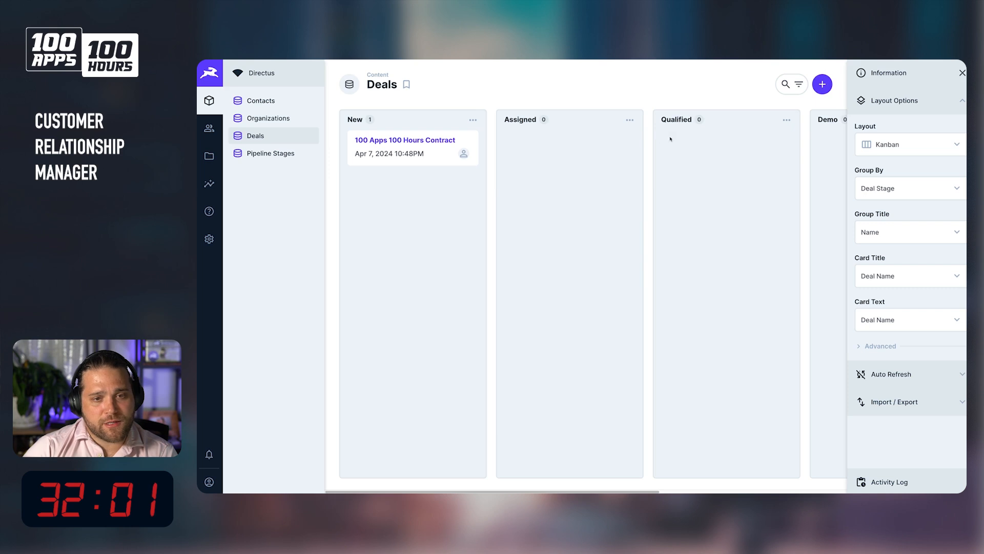
# Clear the Kanban card date field in the advanced layout options.
pyautogui.hscroll(5, 672, 131)
pyautogui.hscroll(-5, 675, 136)
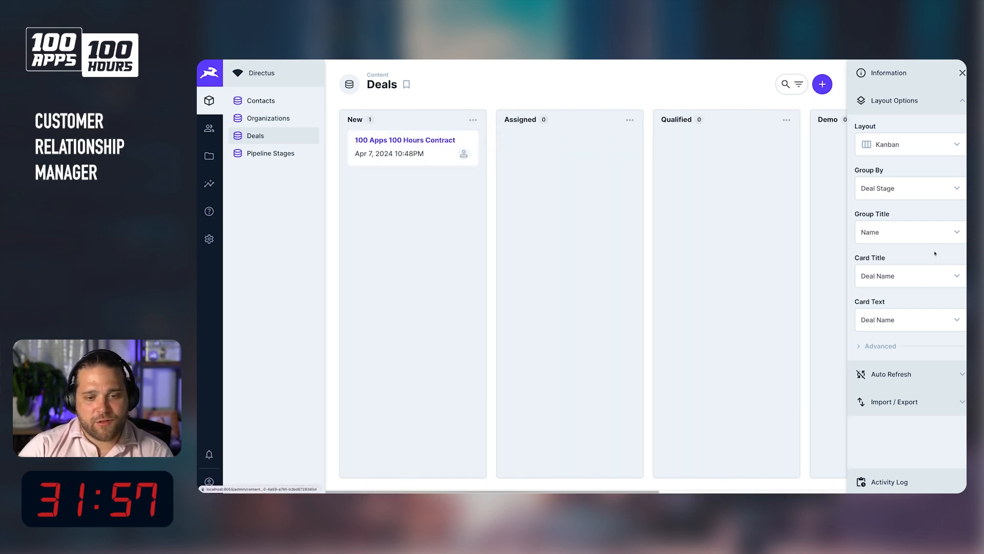
pyautogui.click(881, 346)
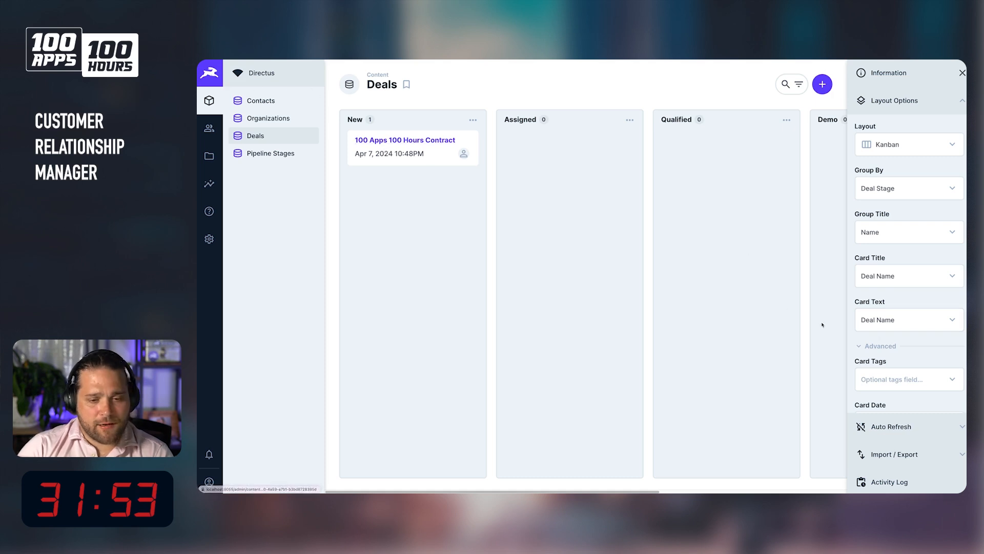
pyautogui.scroll(-3, 894, 323)
pyautogui.click(894, 302)
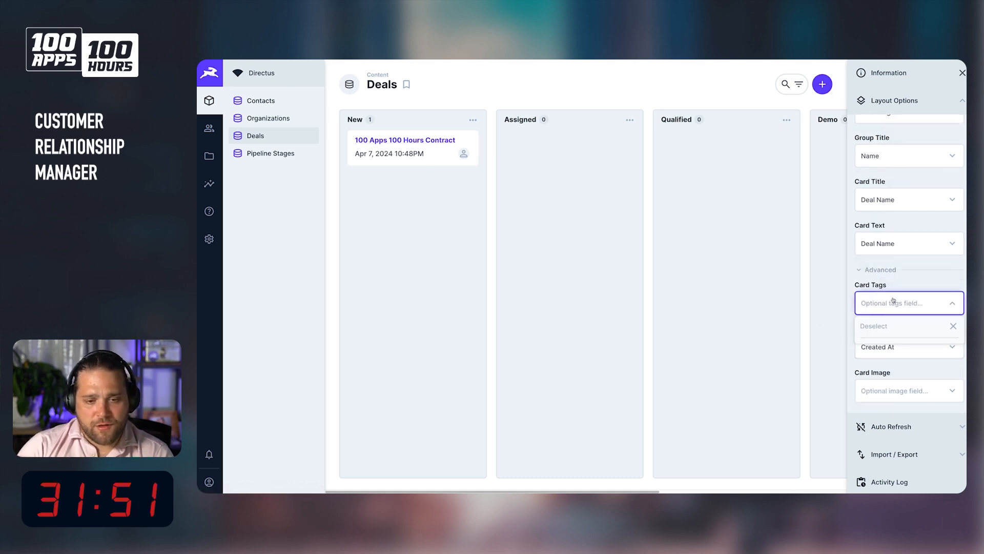
pyautogui.click(892, 347)
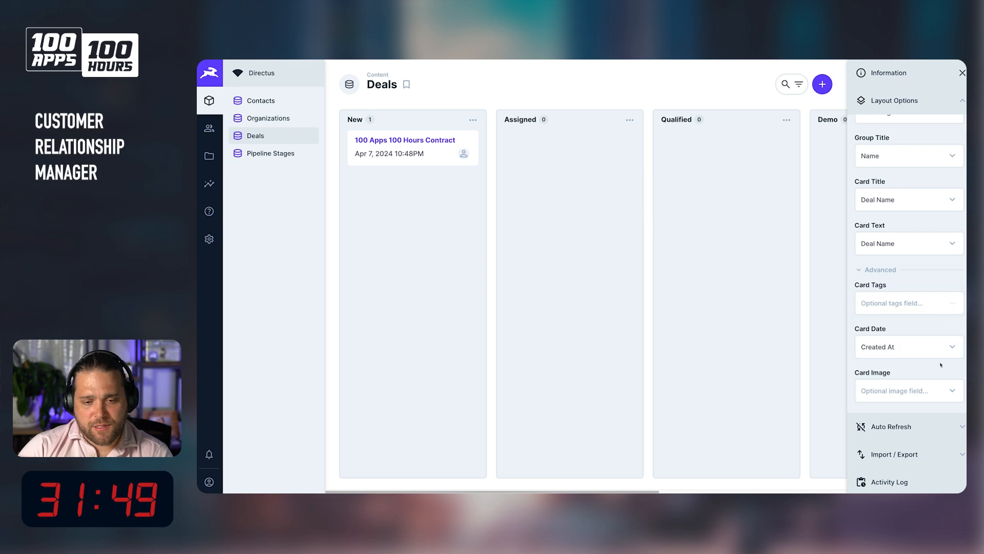
pyautogui.click(902, 347)
pyautogui.click(953, 370)
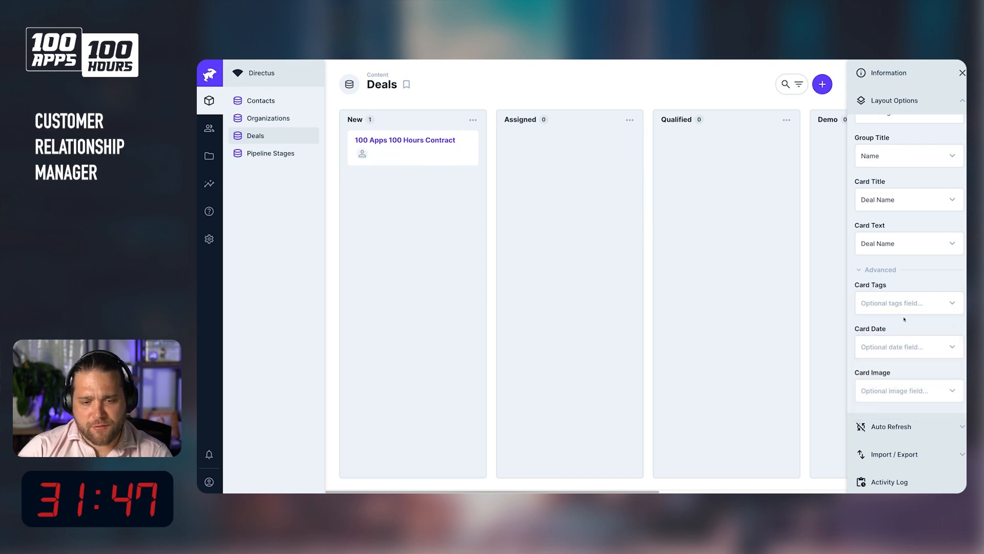
# Clear the Kanban card user field in the advanced layout options.
pyautogui.click(890, 347)
pyautogui.click(891, 300)
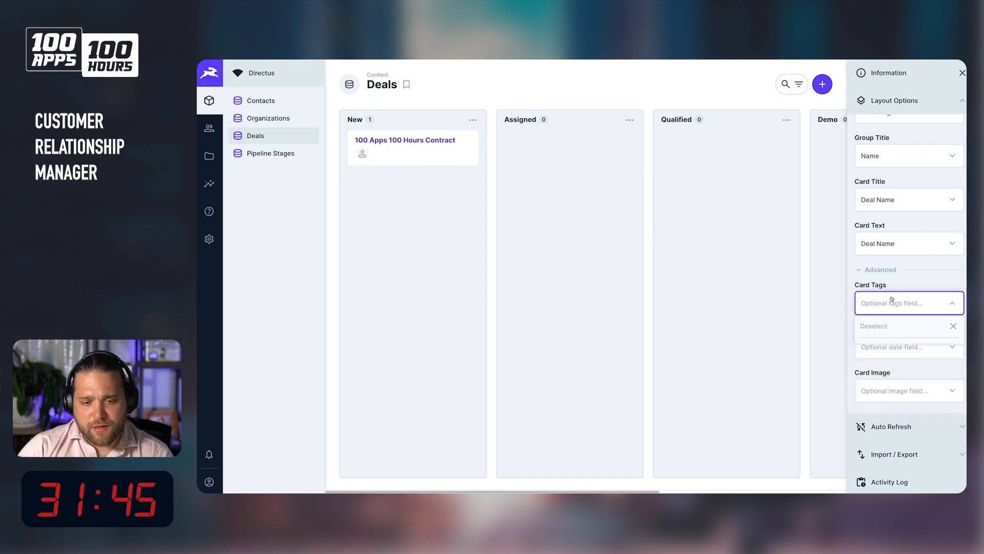
pyautogui.scroll(-2, 919, 253)
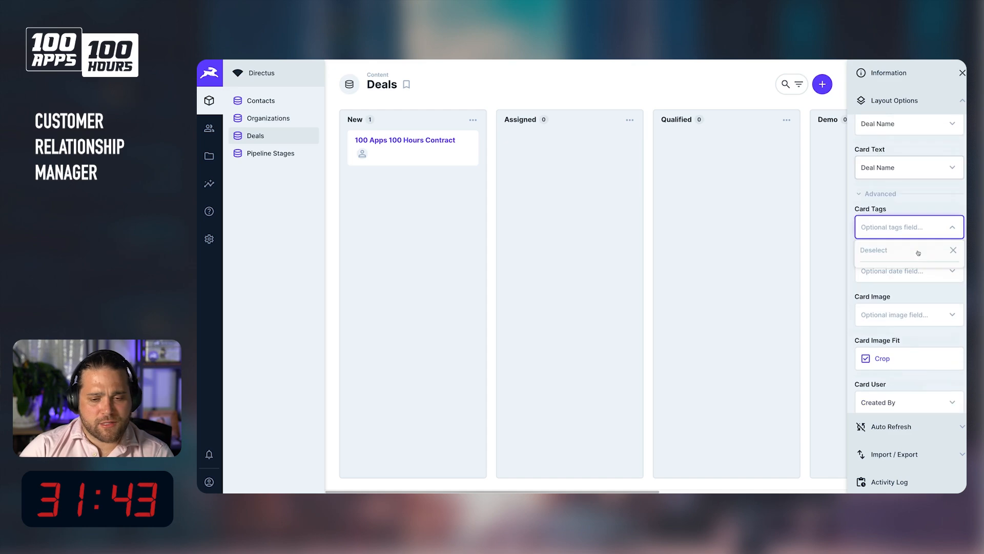
pyautogui.click(897, 308)
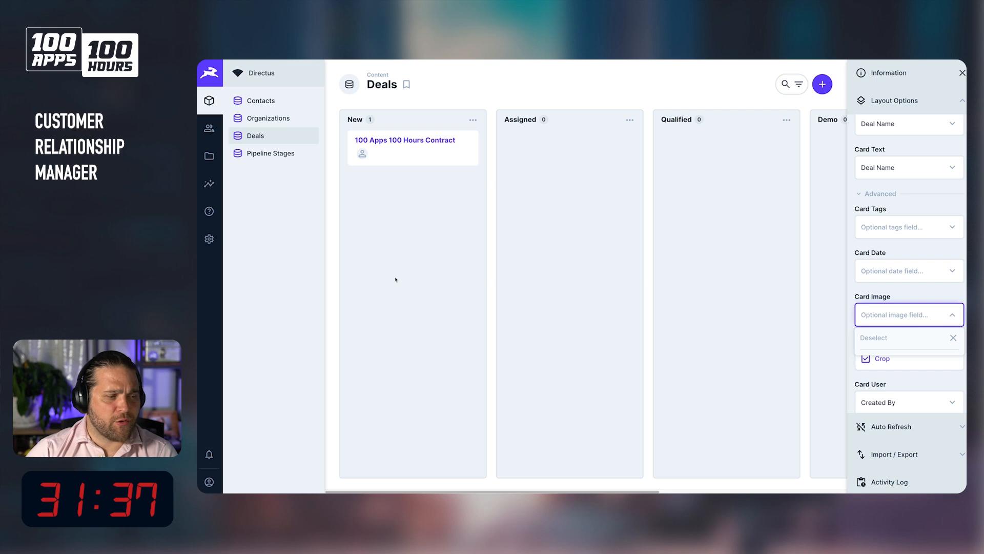
pyautogui.scroll(-1, 920, 359)
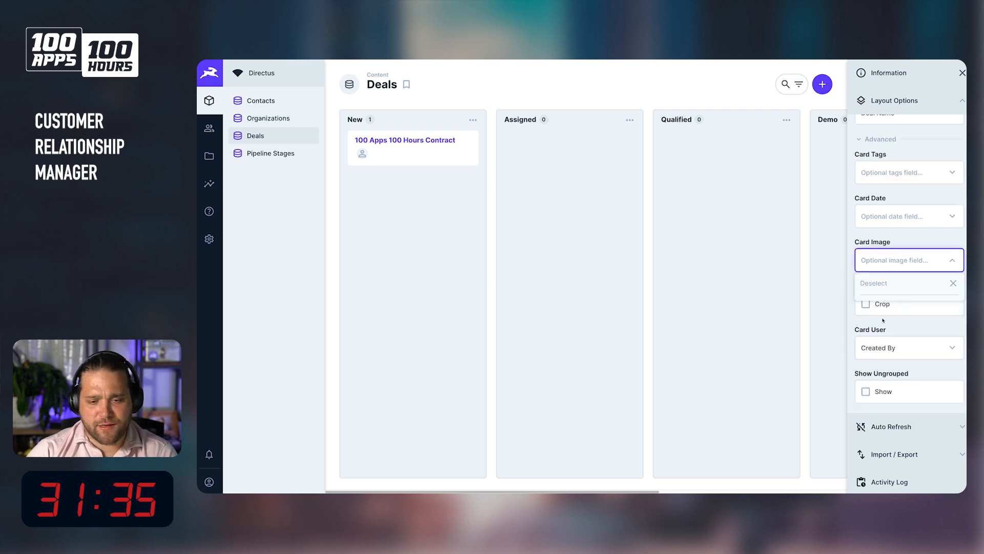
pyautogui.click(923, 353)
pyautogui.click(887, 369)
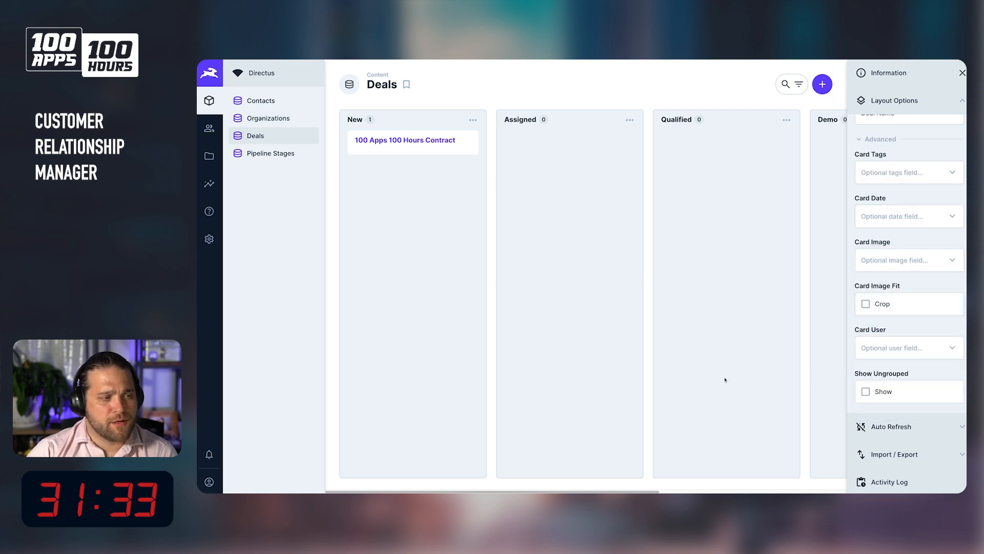
pyautogui.scroll(3, 897, 255)
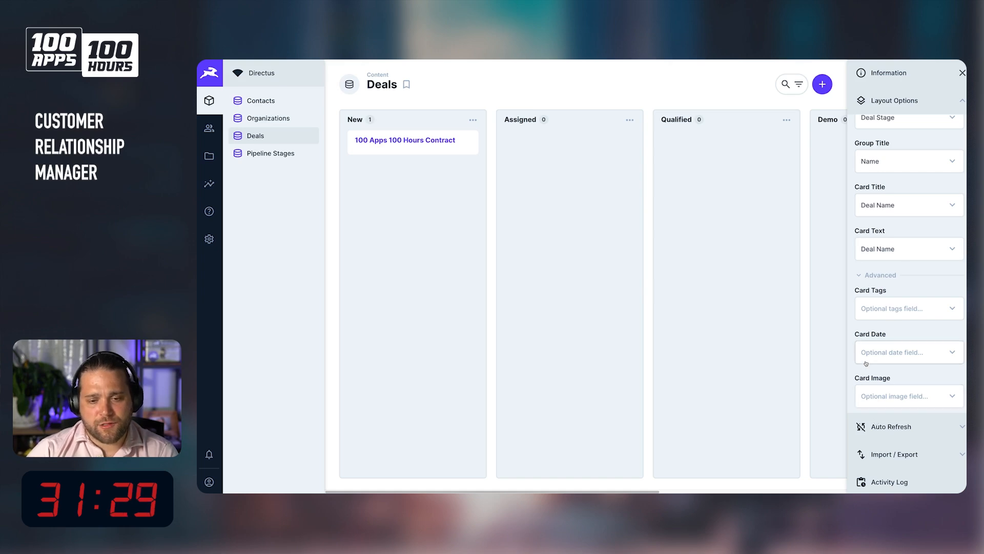
# Close the layout options and move the 100 Apps 100 Hours Contract deal from New to Assigned on the Kanban board.
pyautogui.scroll(-3, 884, 307)
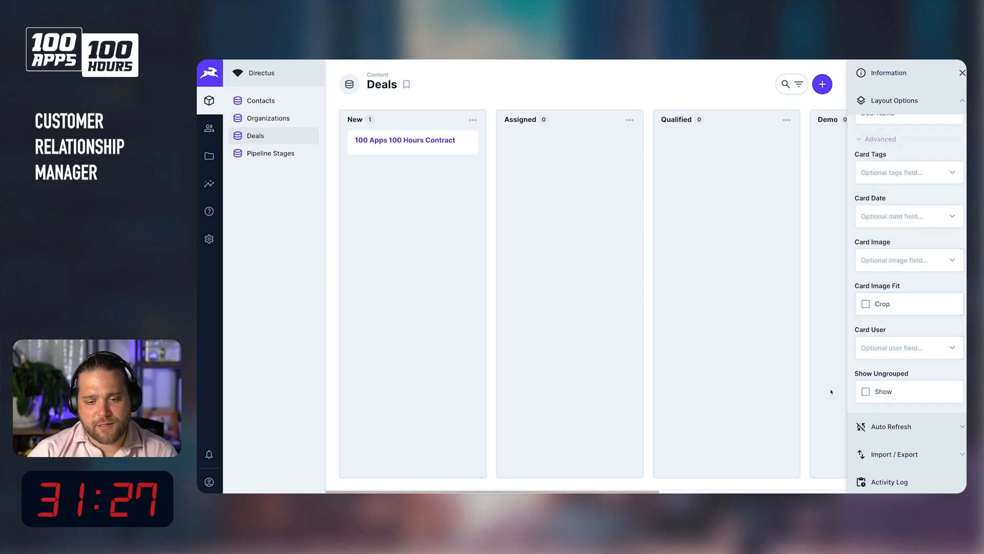
pyautogui.click(963, 74)
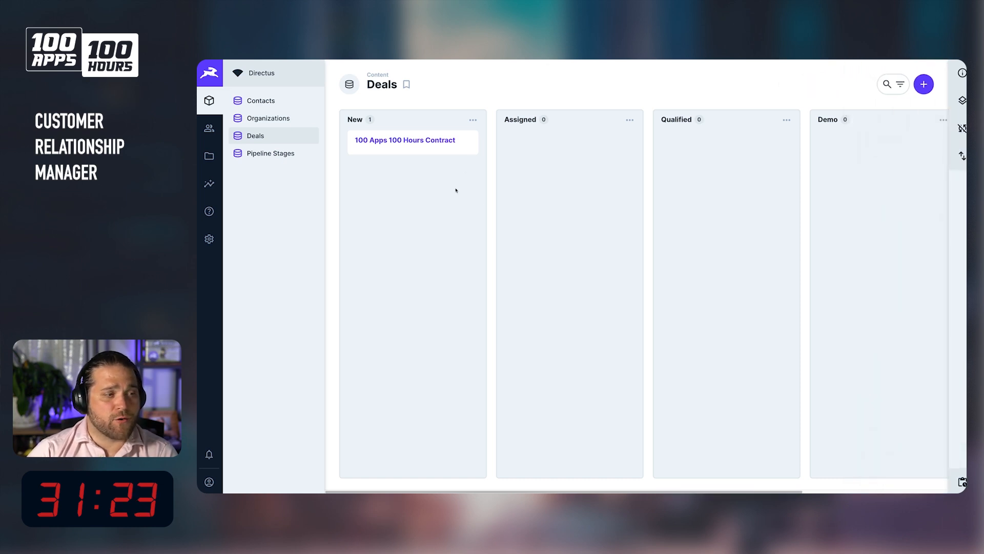
pyautogui.click(415, 142)
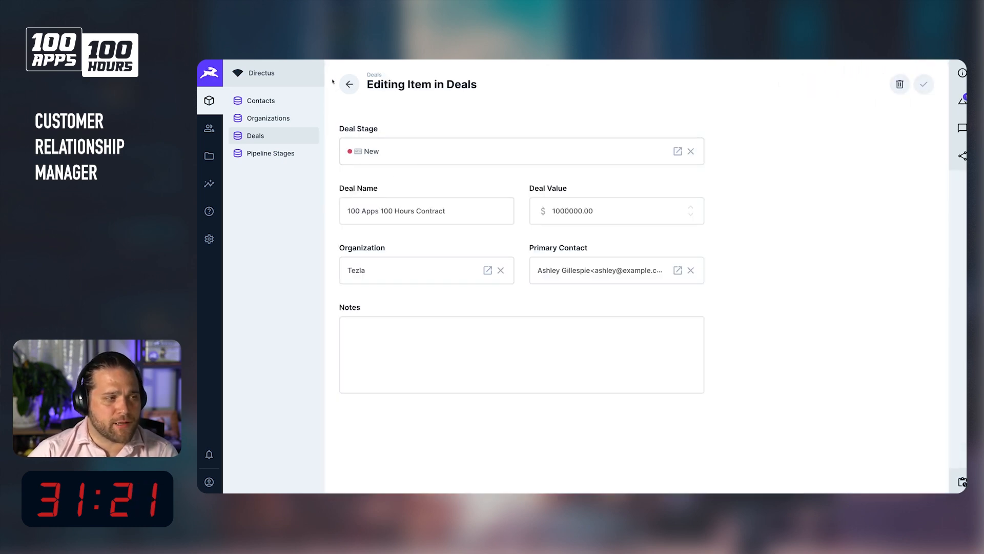
pyautogui.click(350, 84)
pyautogui.moveTo(377, 142); pyautogui.dragTo(552, 144)
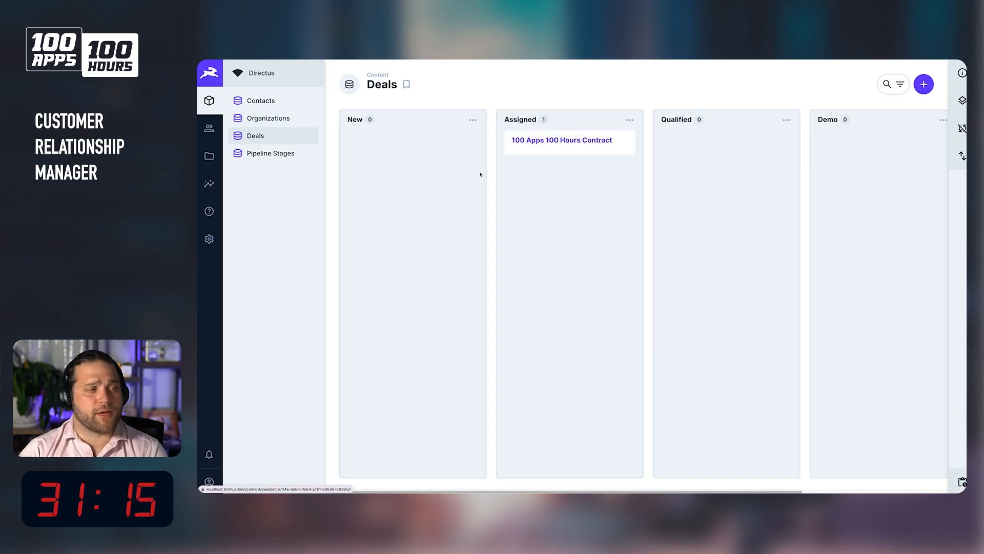
# Create a new collection named activities with a Generated UUID primary key.
pyautogui.click(215, 243)
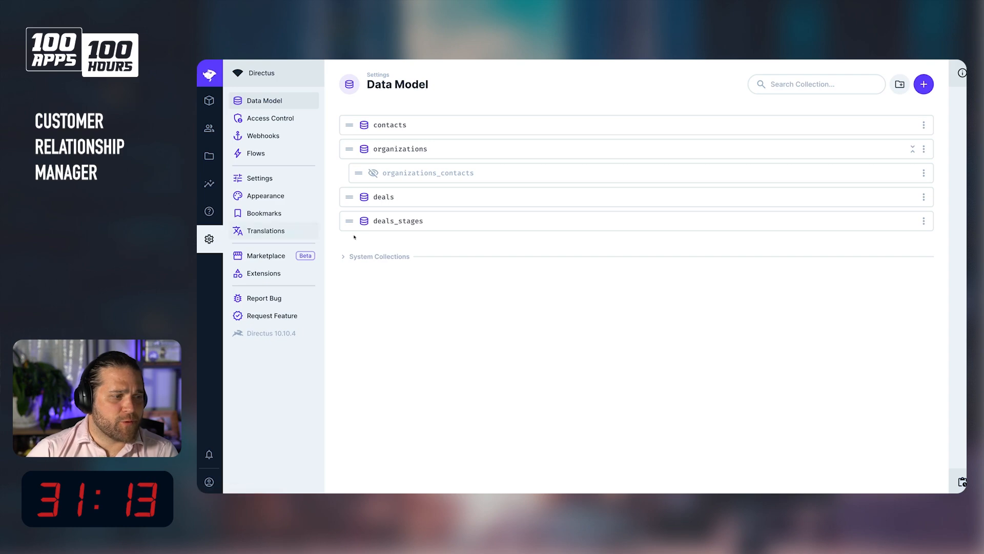
pyautogui.click(924, 84)
pyautogui.write('activities')
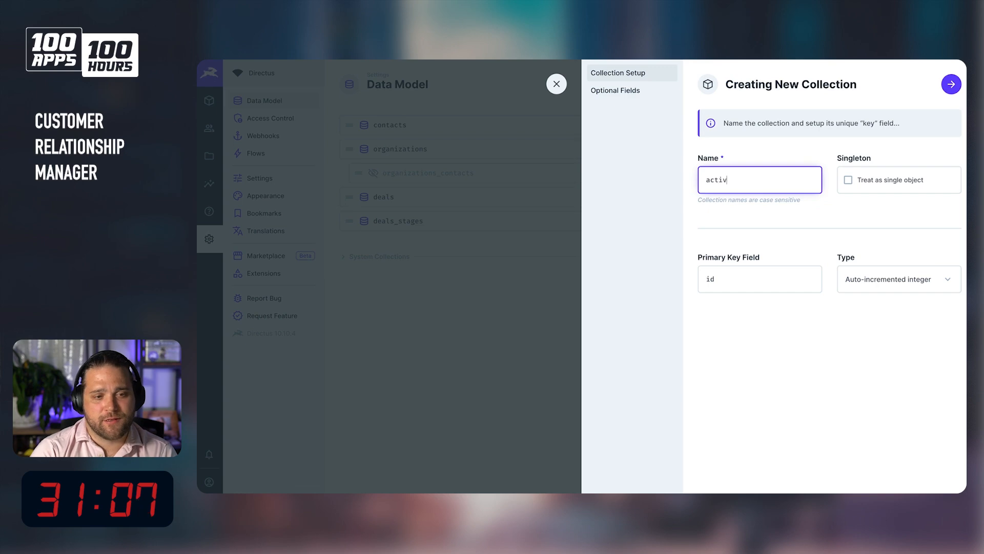
pyautogui.click(889, 280)
pyautogui.click(856, 340)
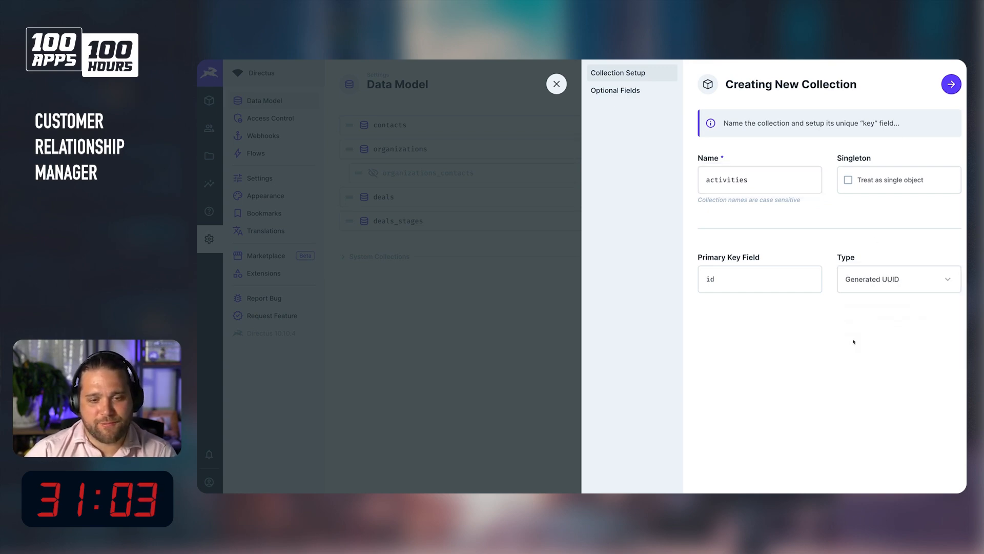
pyautogui.press('Return')
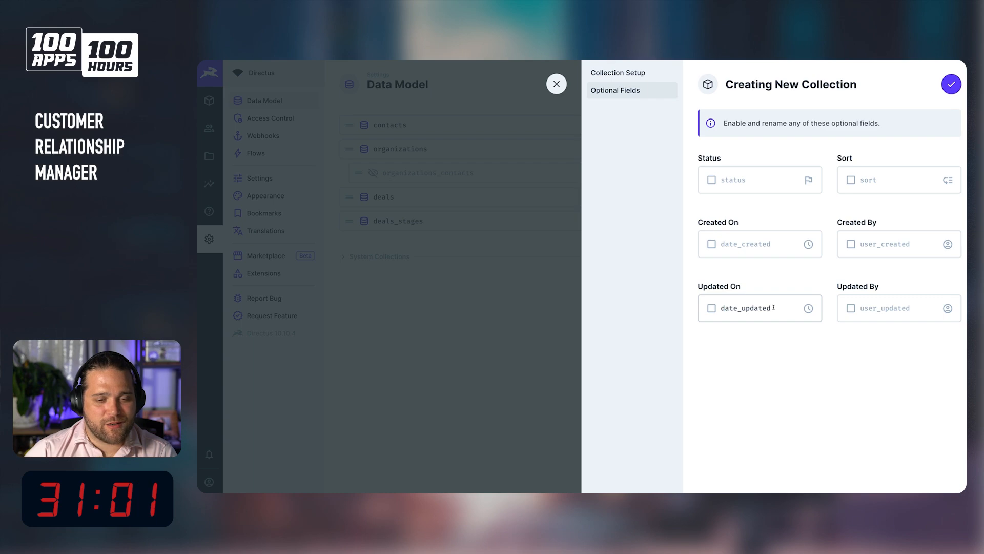
# Enable the status, created and updated optional fields, renaming them created_at, created_by, updated_at and updated_by, and finish the collection.
pyautogui.click(711, 244)
pyautogui.click(711, 308)
pyautogui.click(758, 246)
pyautogui.hotkey('ctrl', 'a')
pyautogui.write('created_at')
pyautogui.press('Tab')
pyautogui.hotkey('ctrl', 'a')
pyautogui.write('created_by')
pyautogui.press('Tab')
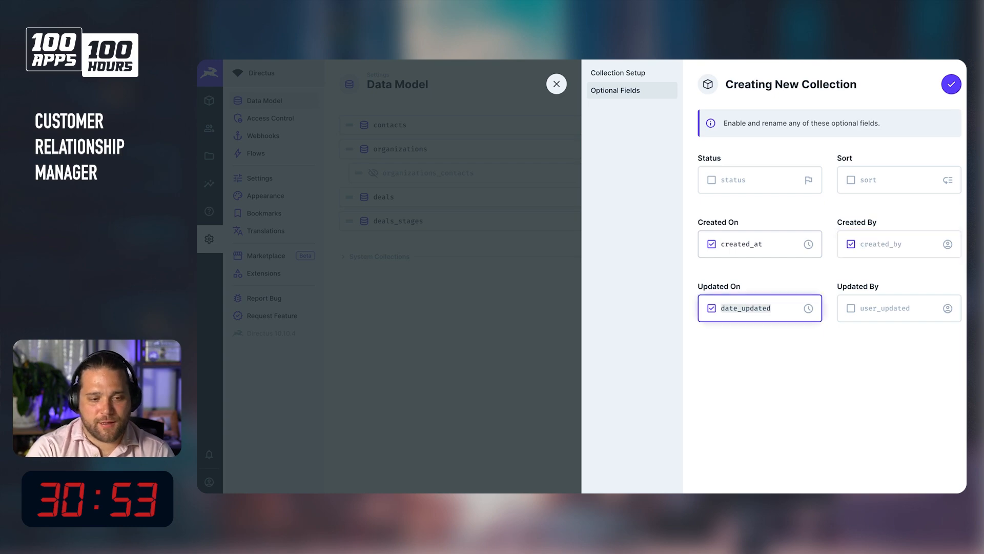
pyautogui.write('creat')
pyautogui.hotkey('ctrl', 'a')
pyautogui.write('updated_bat')
pyautogui.press('Tab')
pyautogui.hotkey('ctrl', 'a')
pyautogui.write('updated_by')
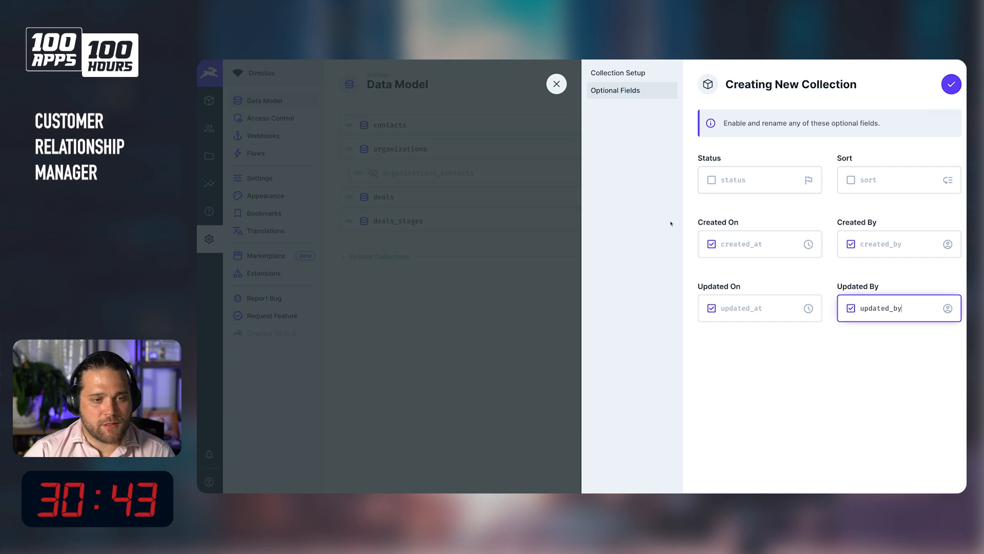
pyautogui.click(712, 181)
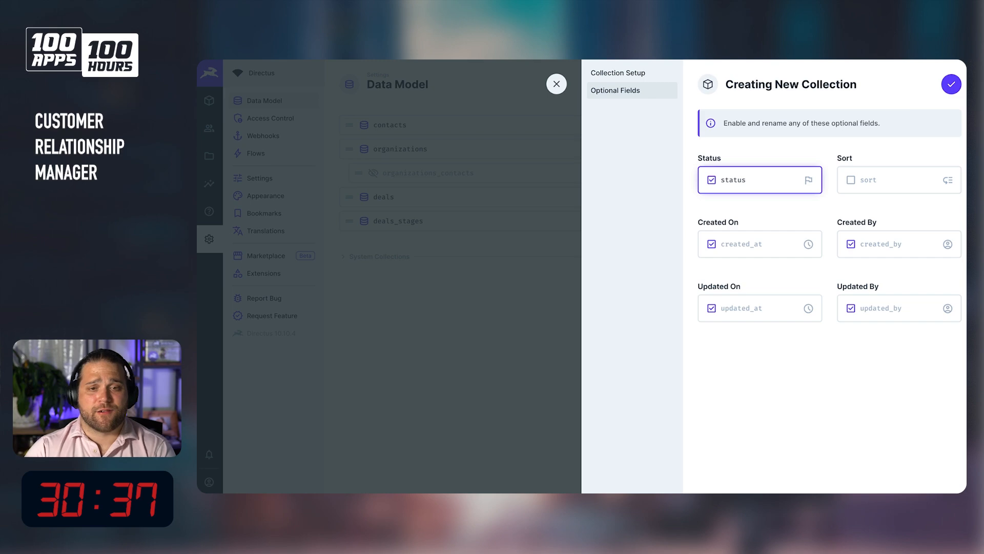
pyautogui.click(951, 84)
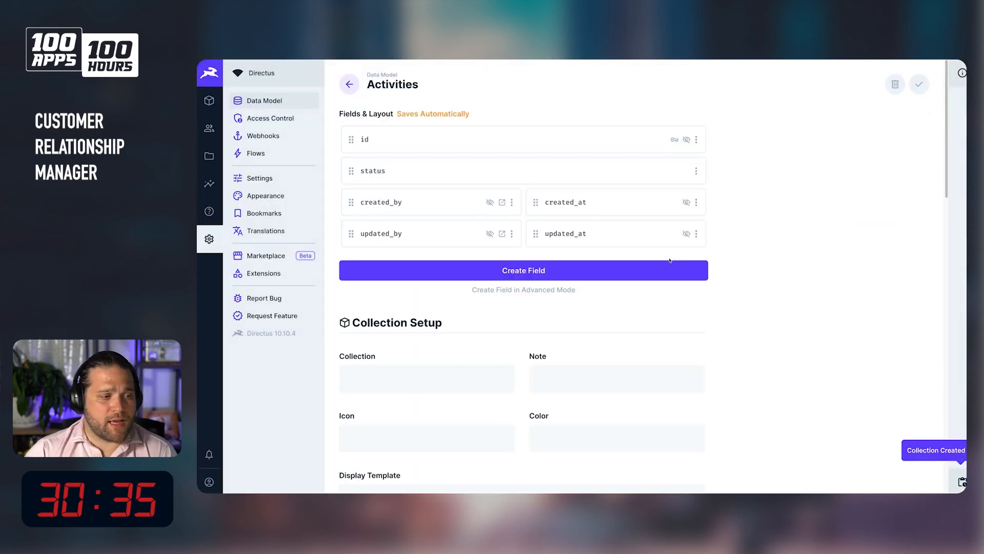
# Add an Input field with the key name to the activities collection.
pyautogui.click(538, 272)
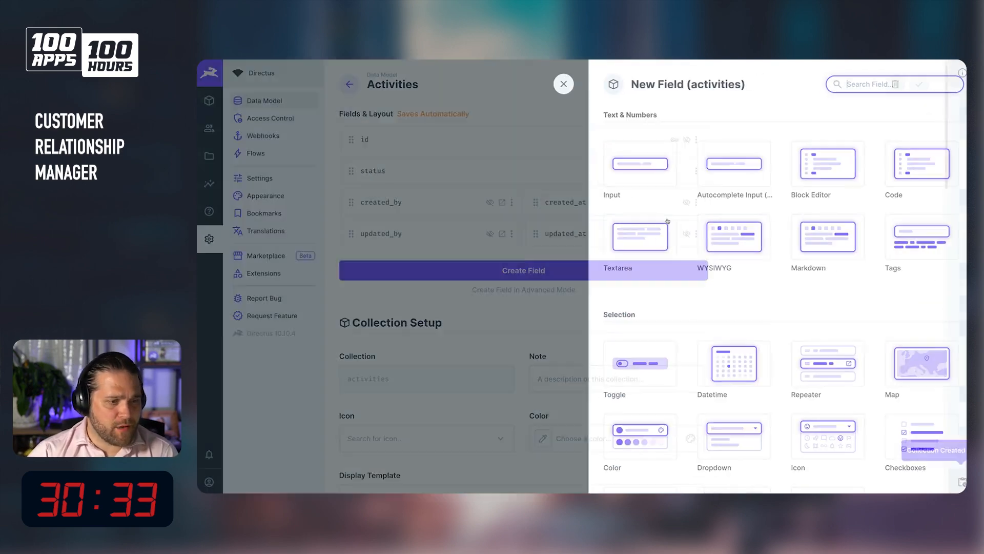
pyautogui.click(633, 163)
pyautogui.write('name')
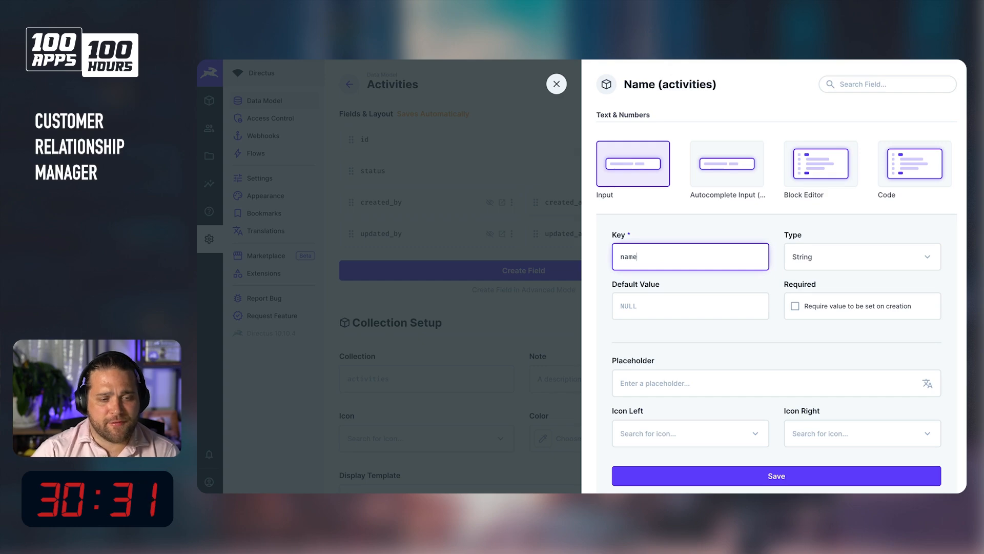
pyautogui.click(843, 479)
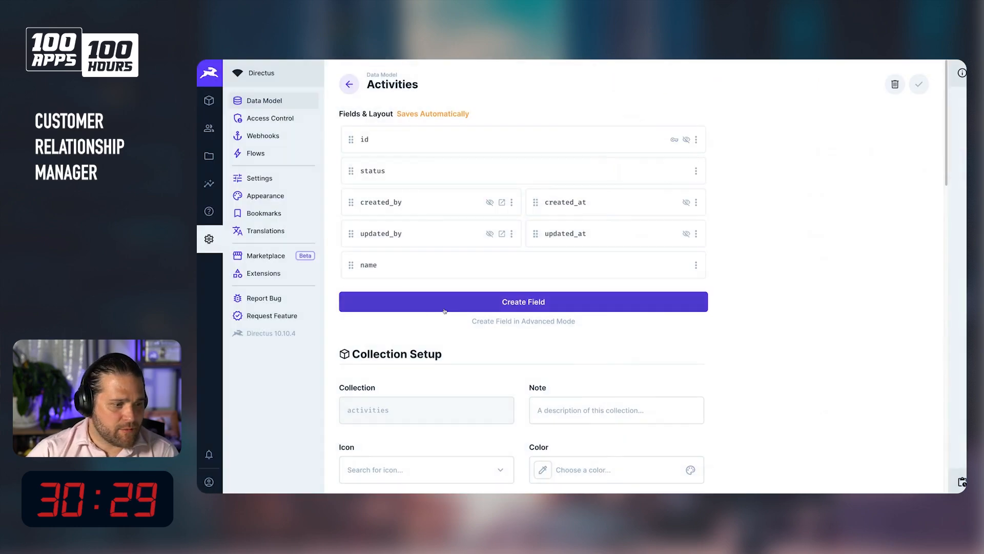
# Start a new Dropdown field on activities with the key activity_type.
pyautogui.click(457, 302)
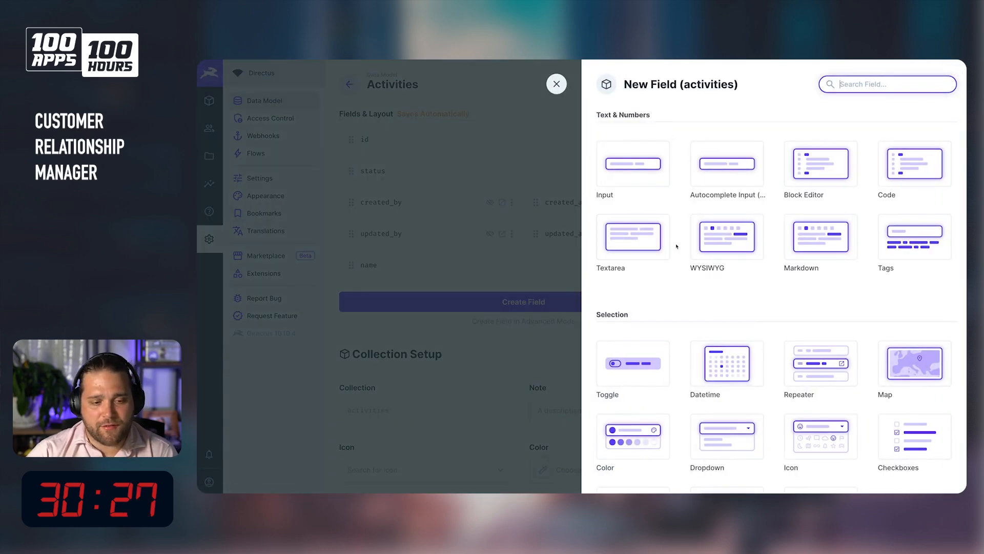
pyautogui.scroll(-1, 801, 342)
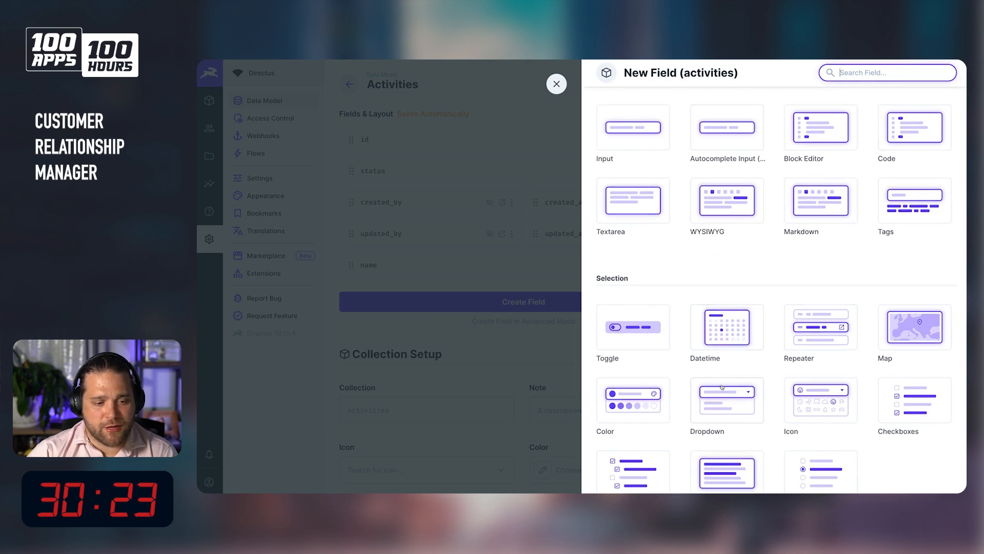
pyautogui.click(738, 397)
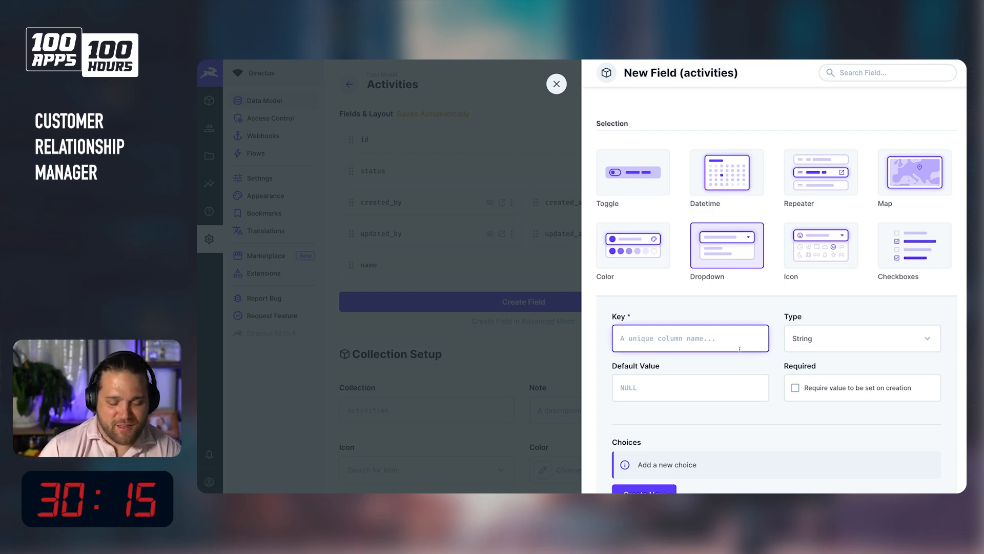
pyautogui.write('types')
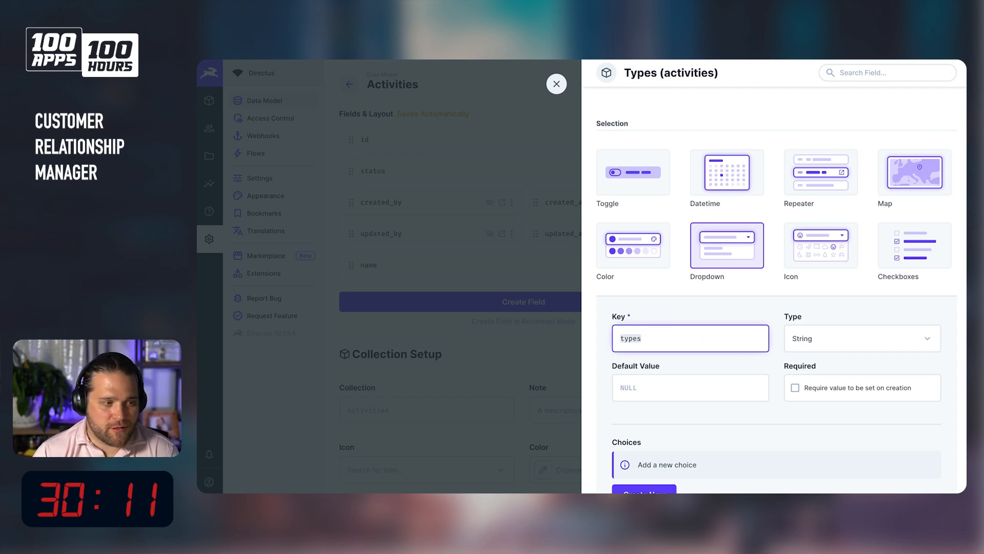
pyautogui.write('actiti')
pyautogui.press('BackSpace')
pyautogui.press('BackSpace')
pyautogui.press('BackSpace')
pyautogui.press('BackSpace')
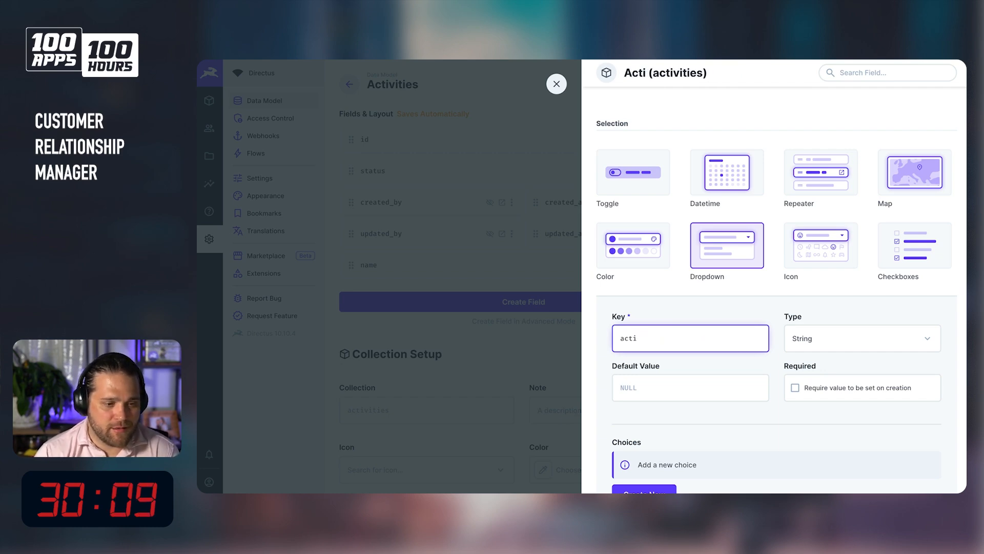
pyautogui.write('tivity_type')
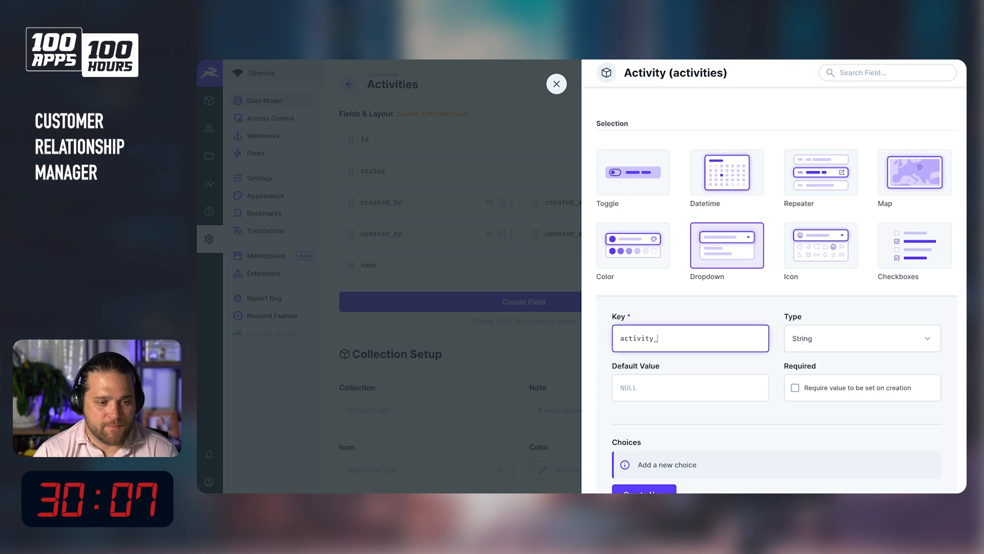
pyautogui.scroll(-1, 731, 353)
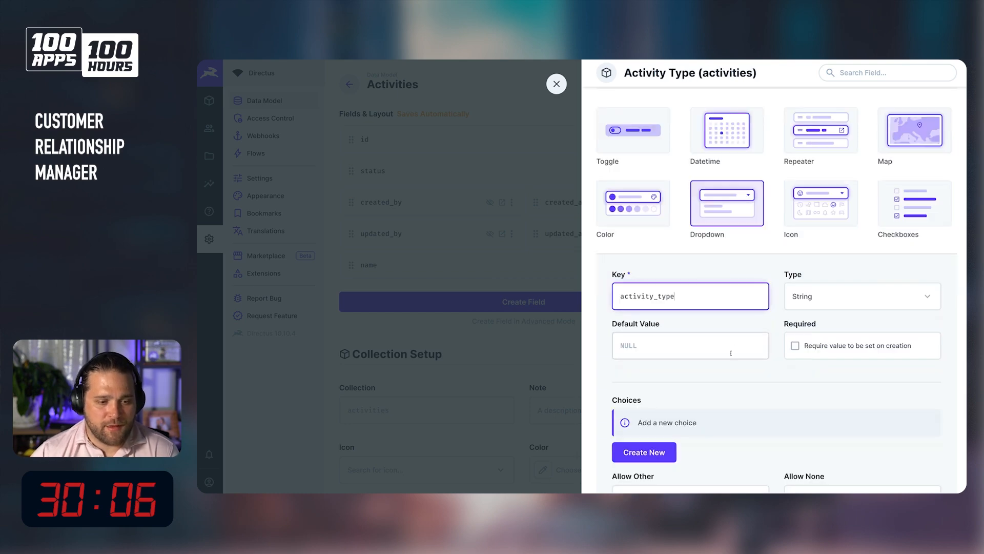
# Add a dropdown choice with text $t:phone and value phone.
pyautogui.click(644, 452)
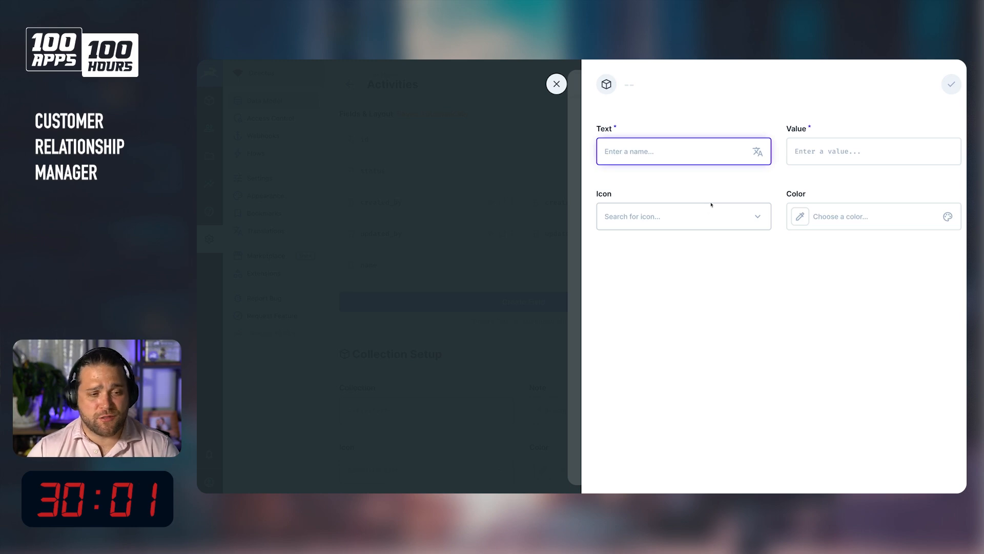
pyautogui.write('å')
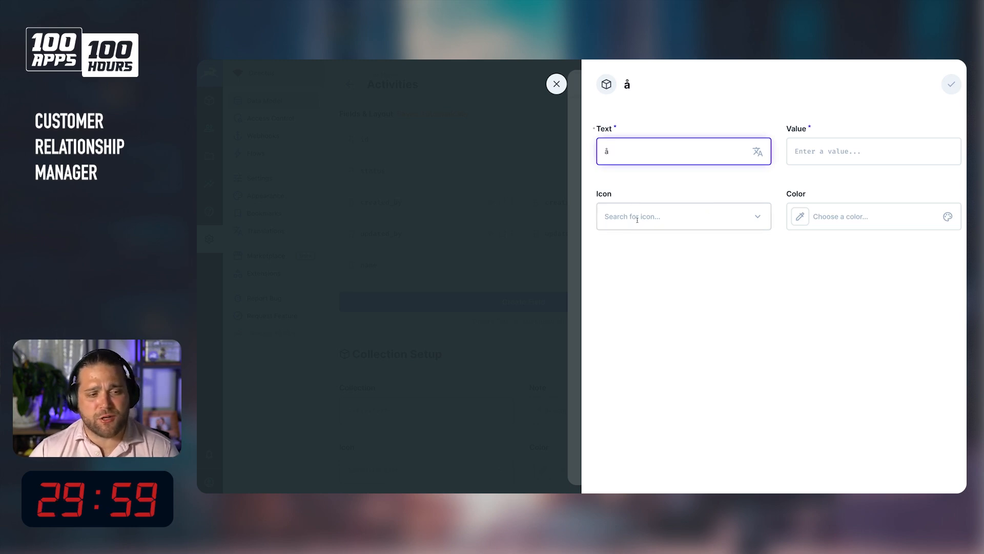
pyautogui.press('BackSpace')
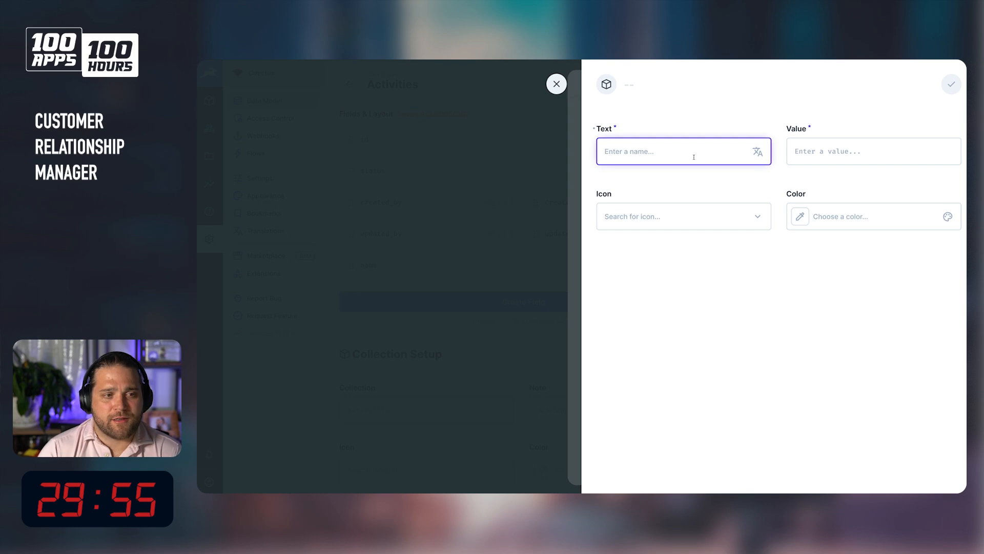
pyautogui.write('phone')
pyautogui.press('BackSpace')
pyautogui.press('BackSpace')
pyautogui.press('BackSpace')
pyautogui.press('BackSpace')
pyautogui.press('BackSpace')
pyautogui.write('Phone')
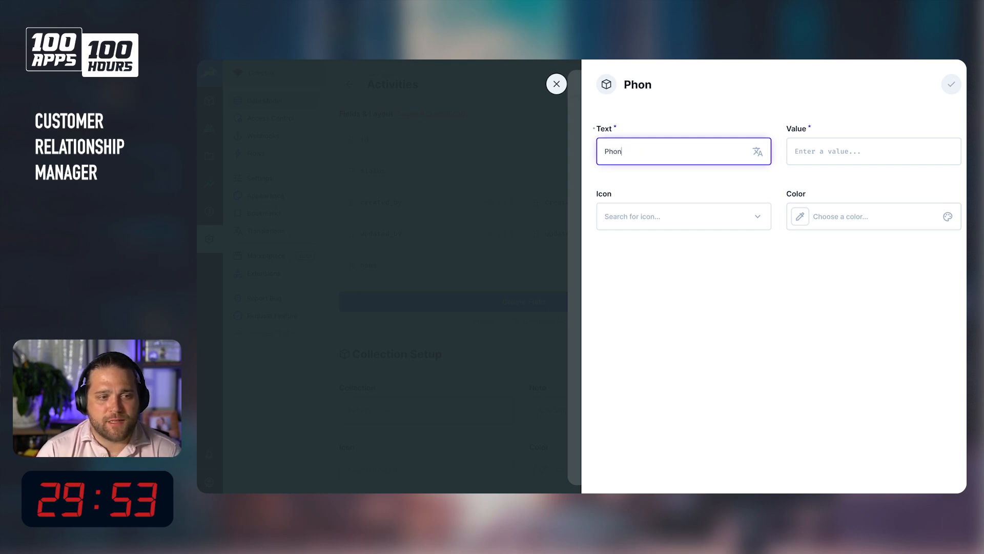
pyautogui.press('Tab')
pyautogui.write('ph')
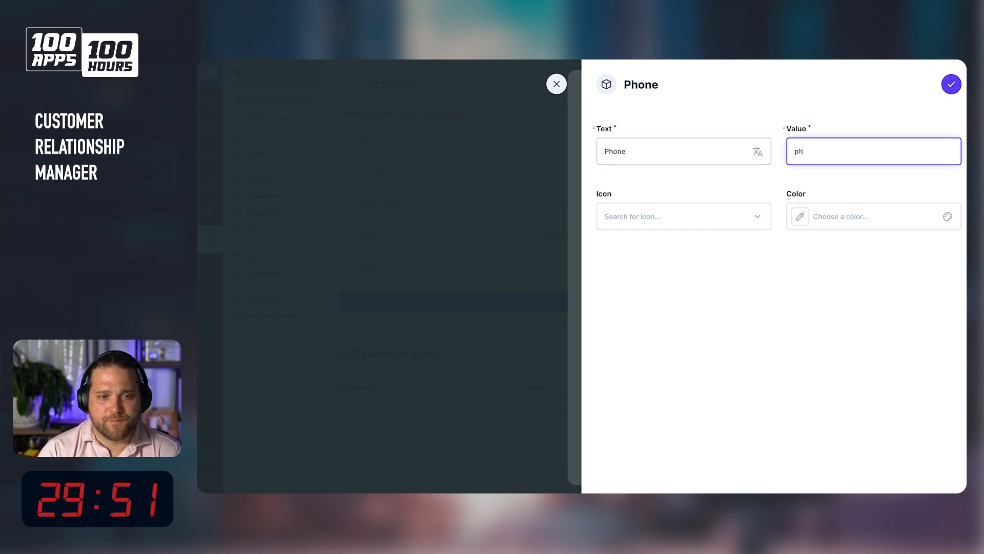
pyautogui.hotkey('shift', 'Tab')
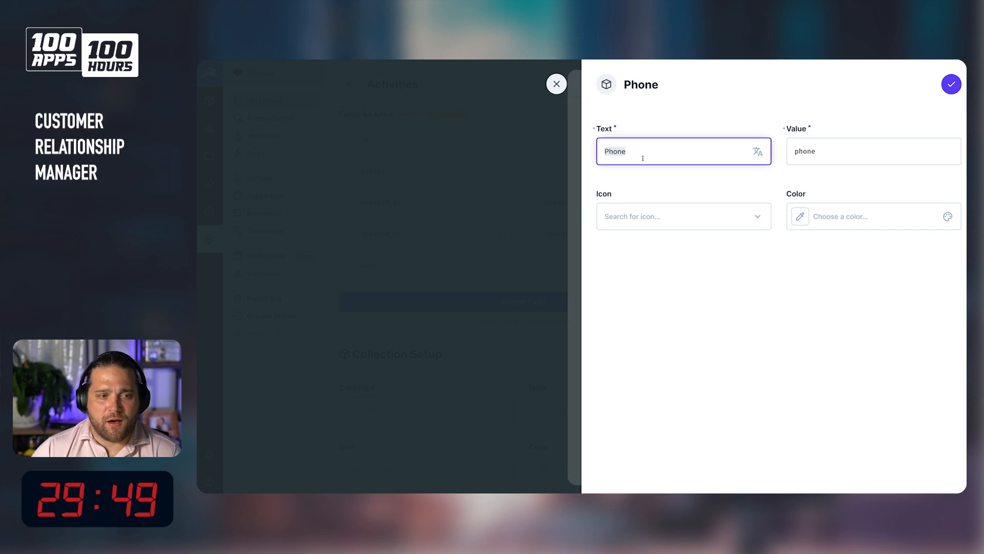
pyautogui.write('#')
pyautogui.press('BackSpace')
pyautogui.write('$t:phone')
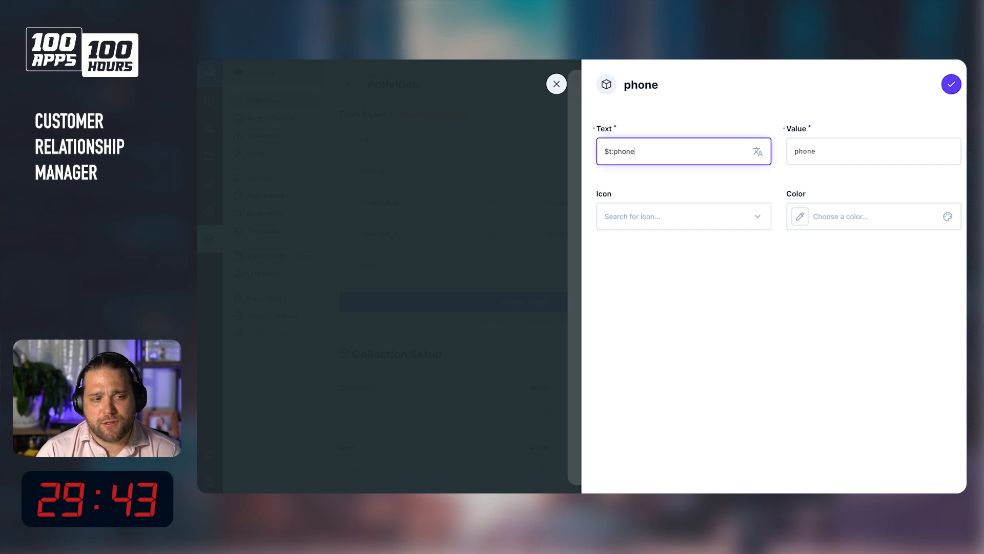
pyautogui.press('Return')
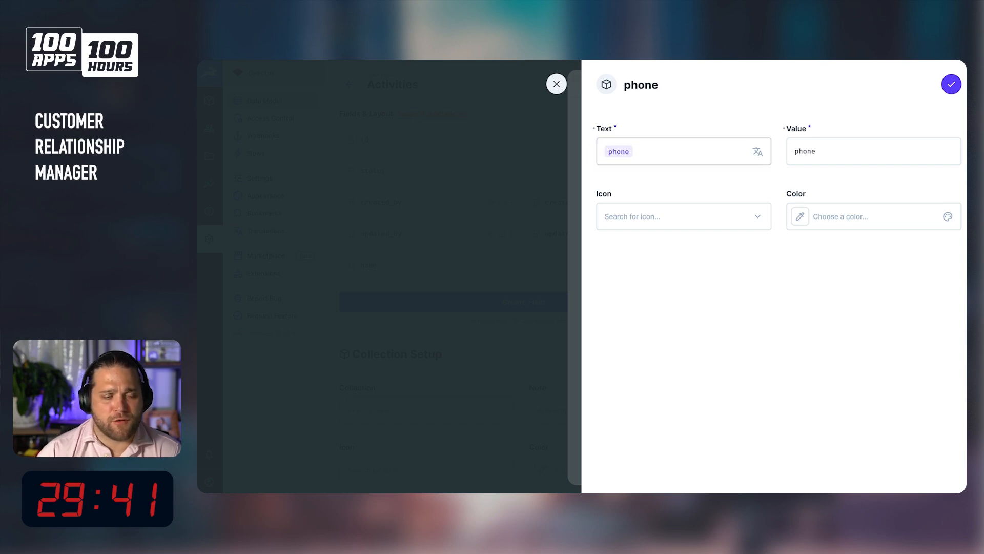
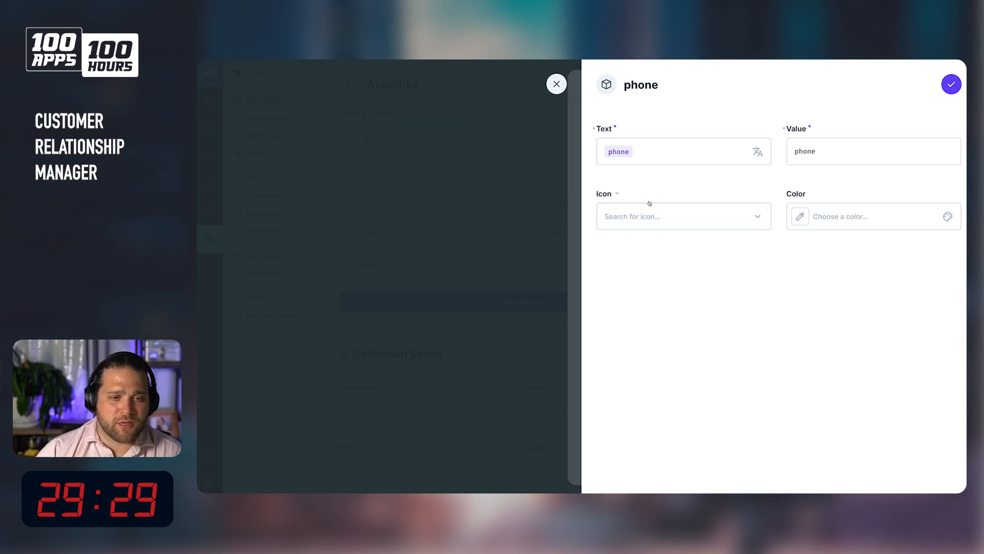
# Rename the first activity_type choice's text to Phone Call and set its value to Phone Call.
pyautogui.click(665, 213)
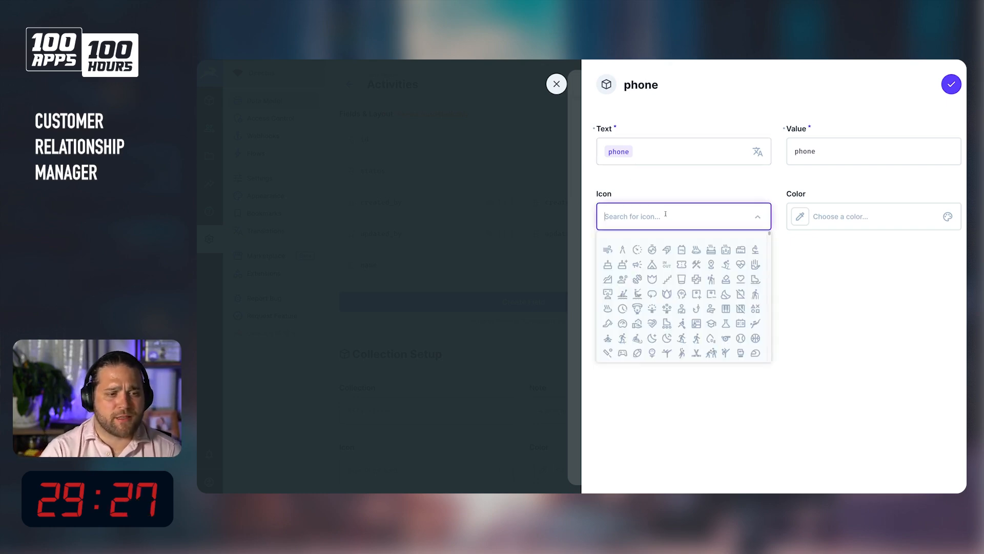
pyautogui.click(628, 154)
pyautogui.press('BackSpace')
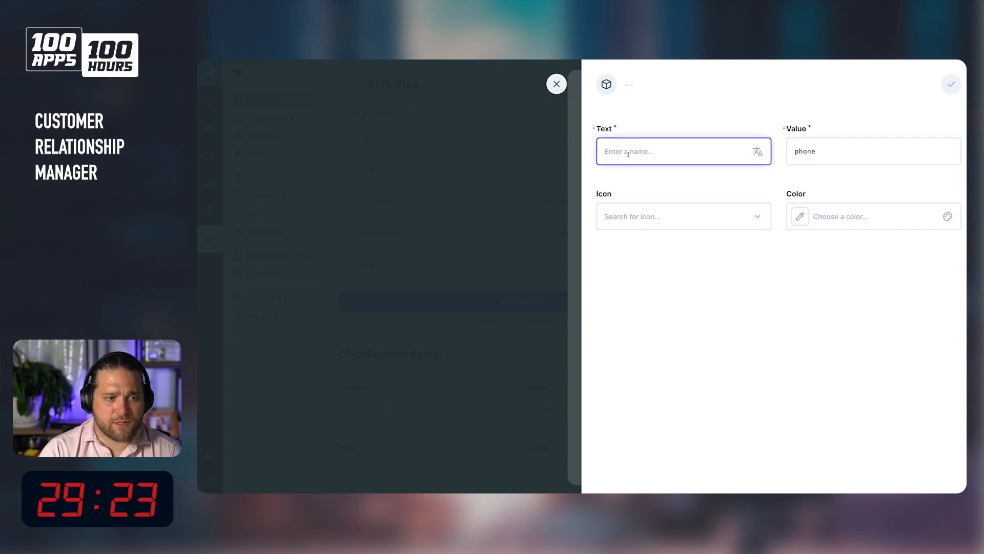
pyautogui.write('#')
pyautogui.press('BackSpace')
pyautogui.write('Phone Call')
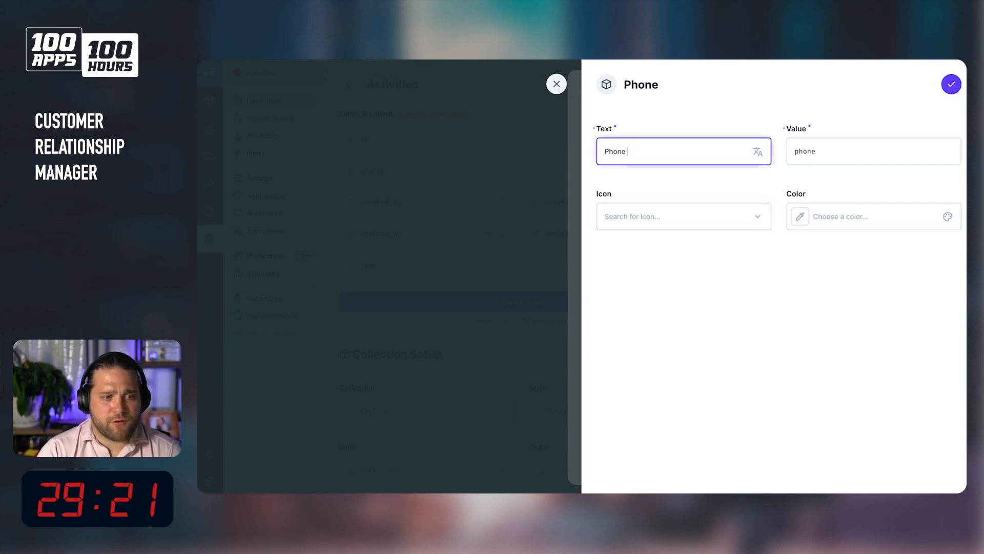
pyautogui.press('Tab')
pyautogui.write('p')
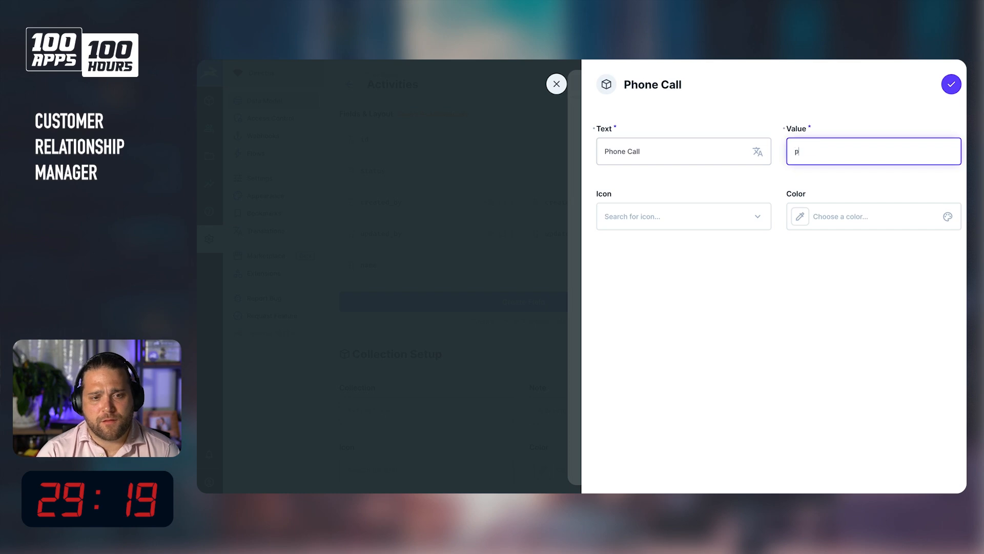
pyautogui.write('hone call')
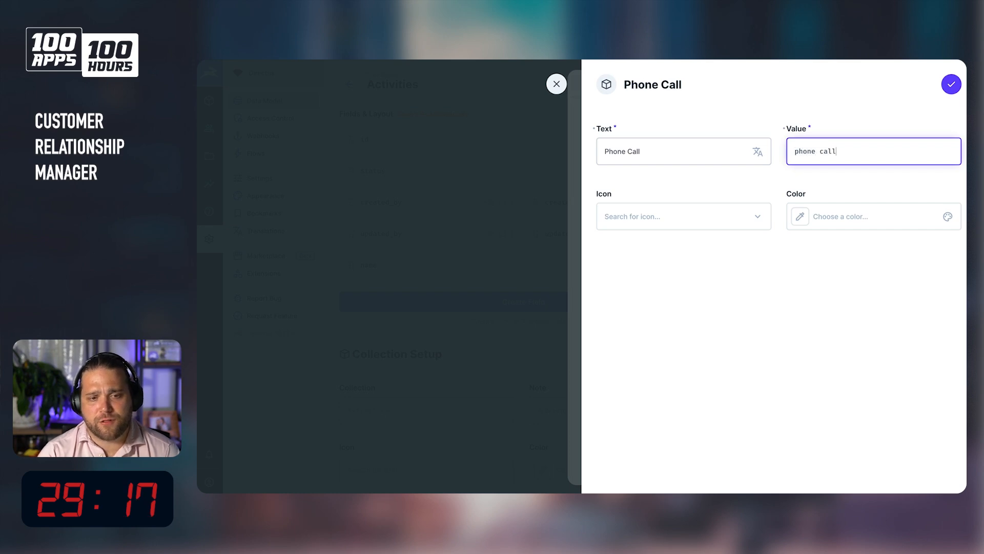
pyautogui.click(819, 151)
pyautogui.press('BackSpace')
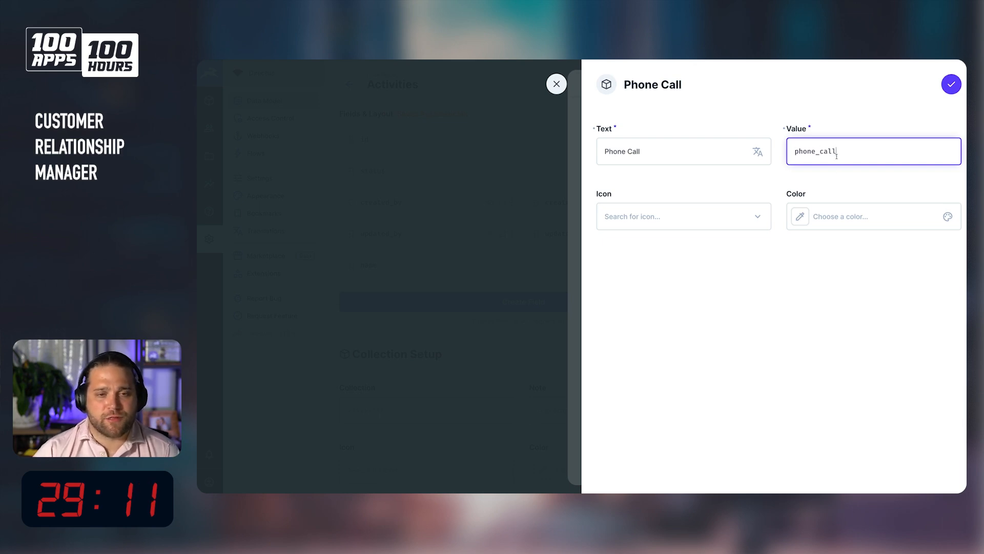
pyautogui.doubleClick(835, 153)
pyautogui.write('Phone Call')
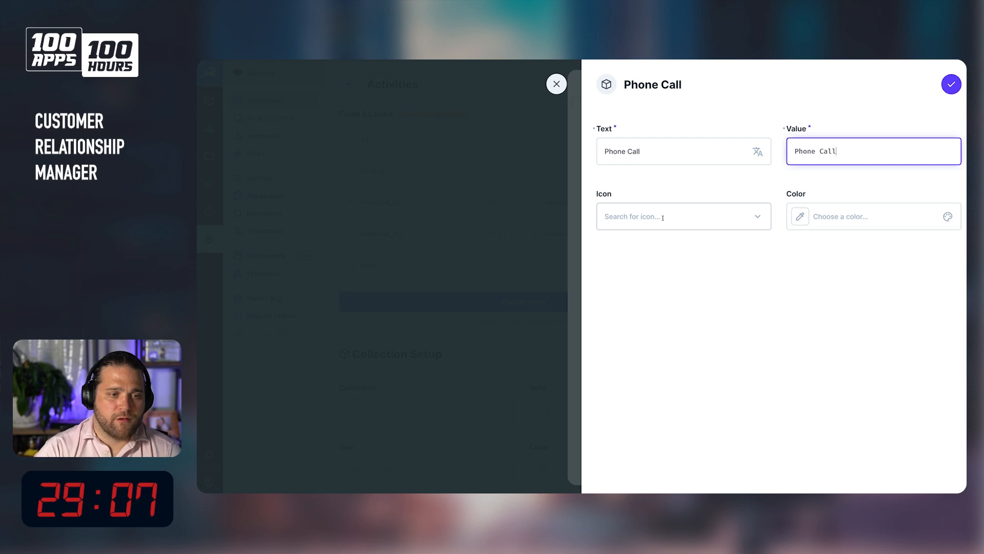
# Give the Phone Call choice the Phone Enabled icon and save the choice.
pyautogui.click(635, 217)
pyautogui.write('phone')
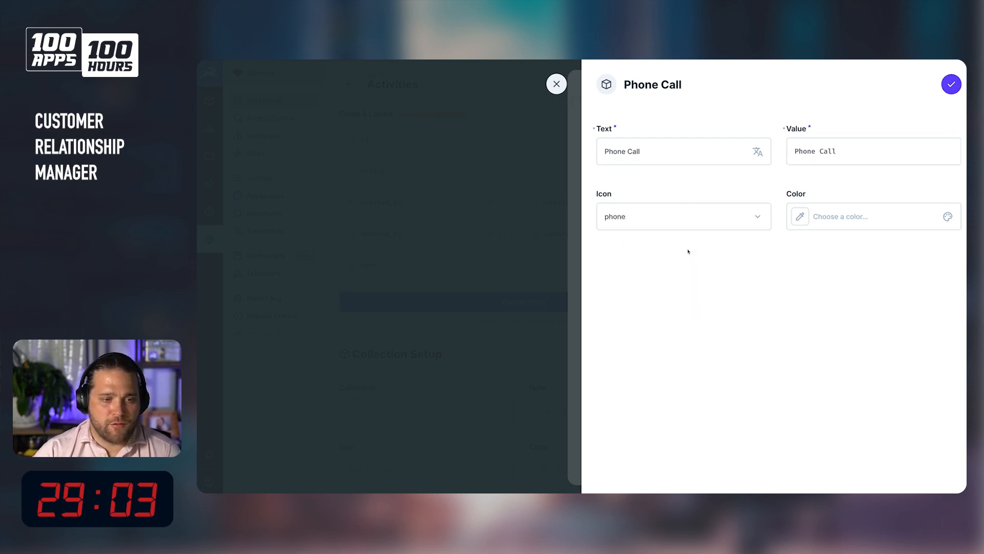
pyautogui.click(684, 249)
pyautogui.click(846, 217)
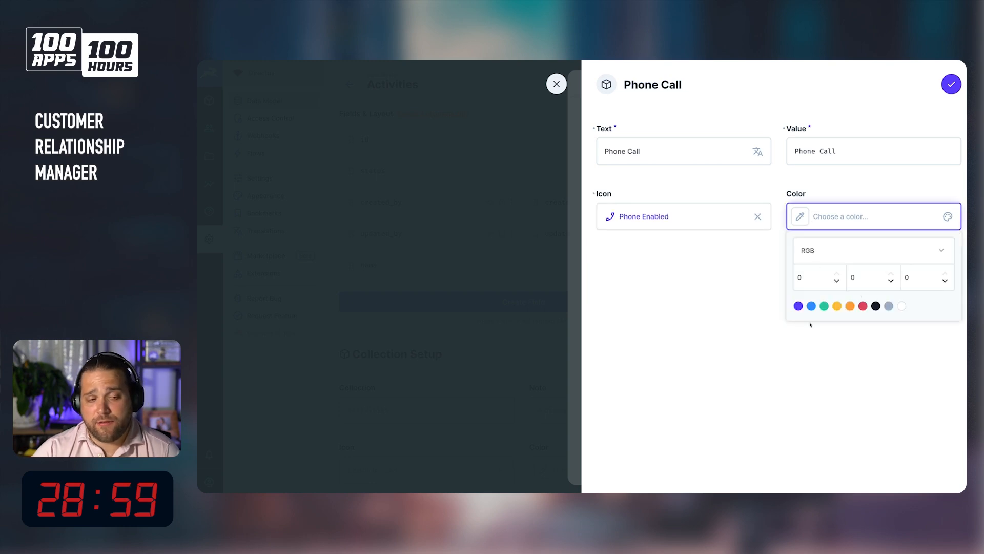
pyautogui.click(954, 82)
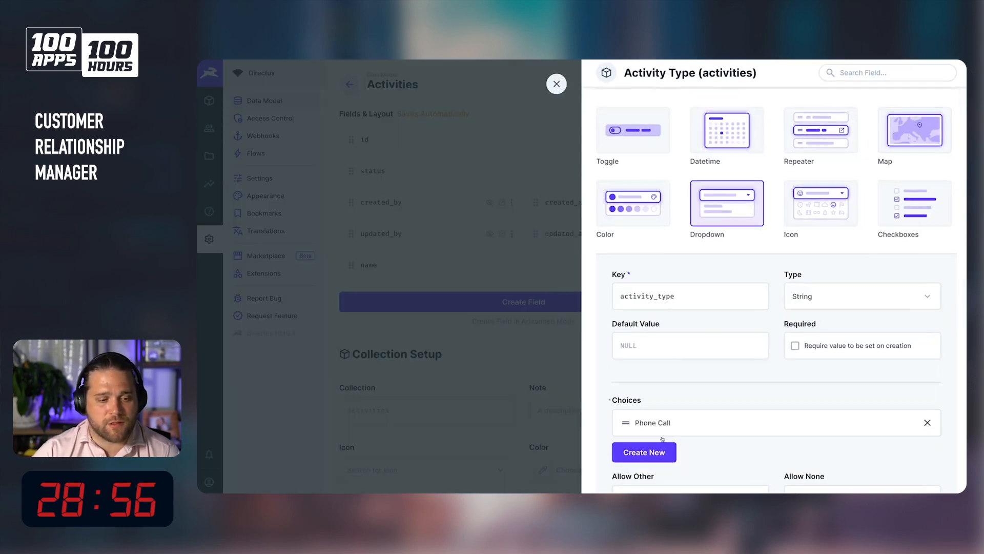
# Add a Meeting choice with value meeting and the Calendar Month icon.
pyautogui.click(651, 448)
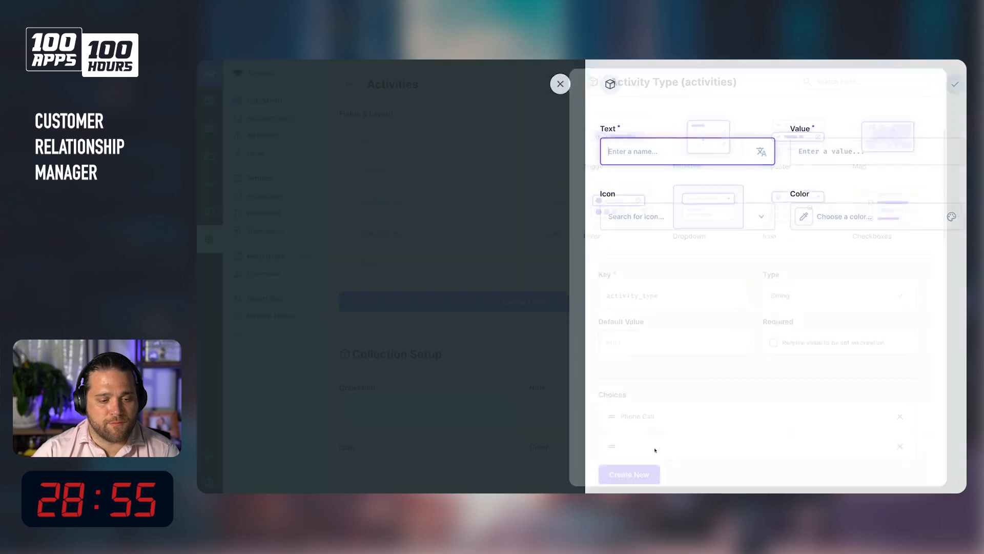
pyautogui.write('Meetin')
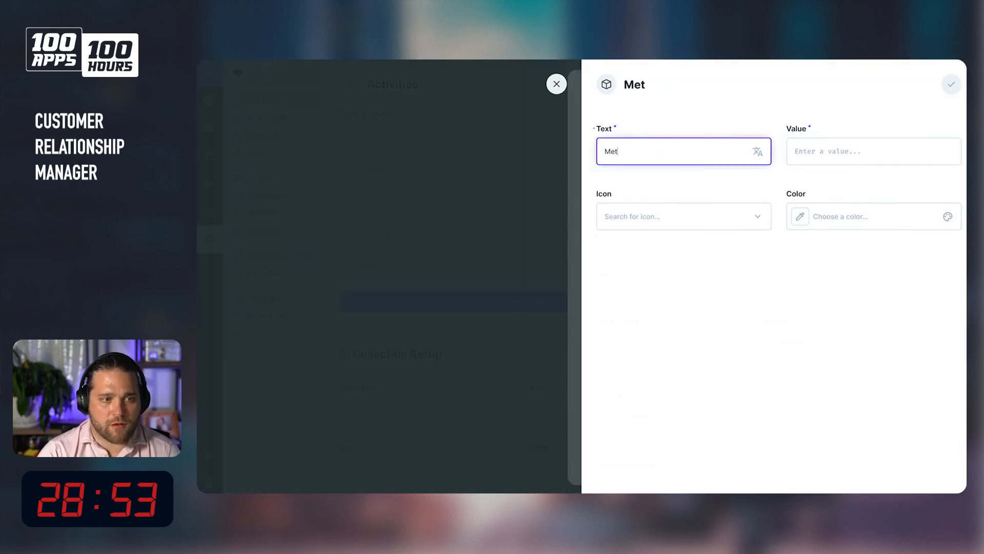
pyautogui.write('g')
pyautogui.press('Tab')
pyautogui.write('meeting')
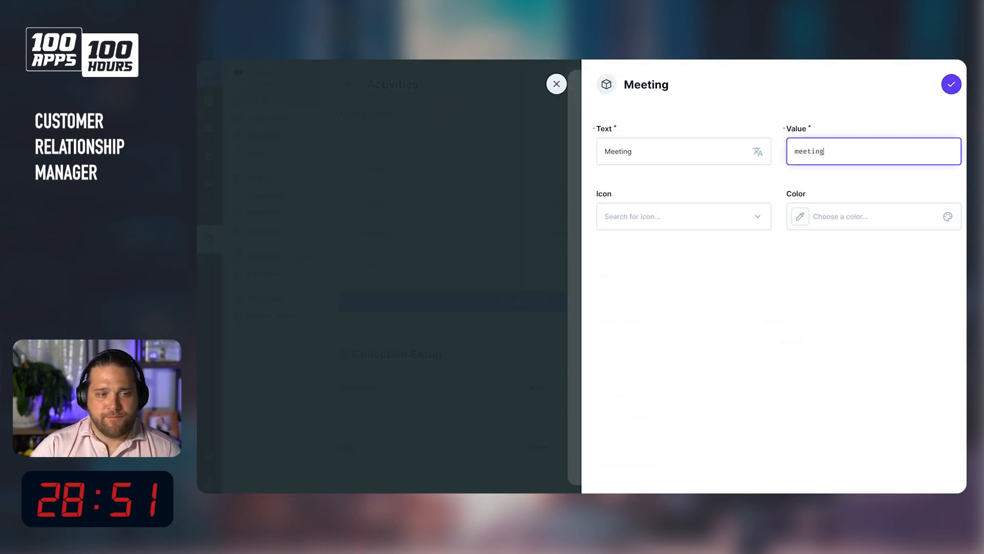
pyautogui.click(681, 216)
pyautogui.write('meeting')
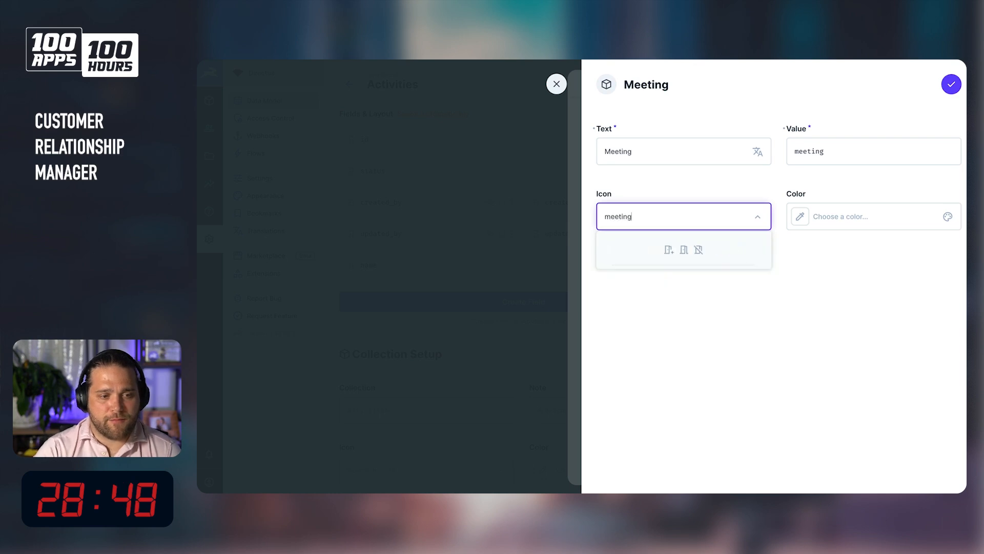
pyautogui.hotkey('ctrl', 'a')
pyautogui.write('calendar')
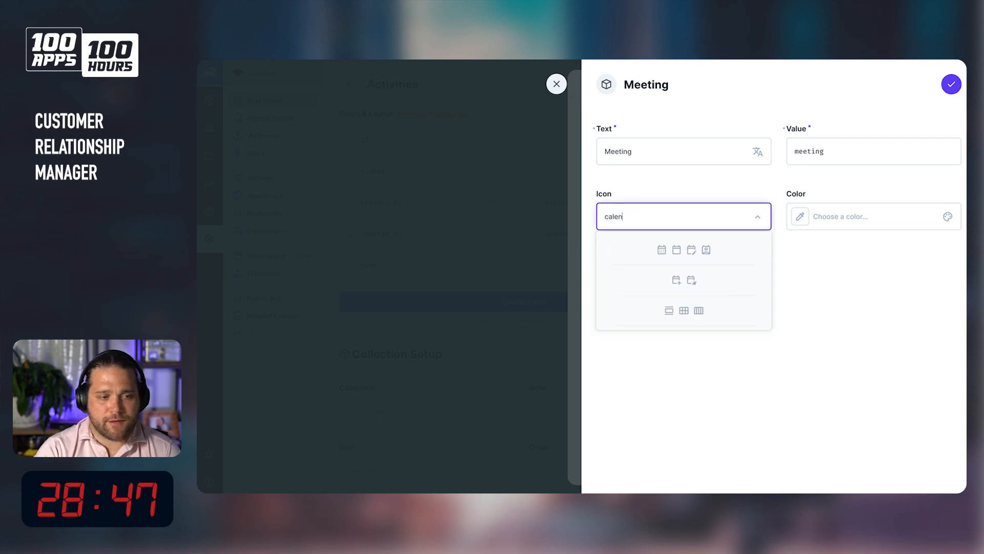
pyautogui.click(662, 250)
pyautogui.click(652, 224)
pyautogui.click(951, 86)
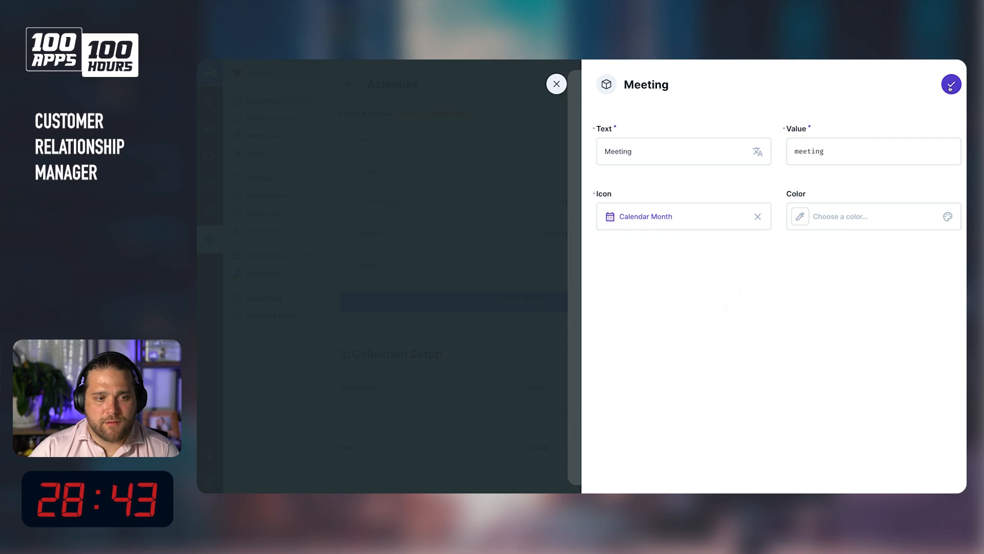
pyautogui.click(946, 85)
# Add a Demo choice with value demo and the Live TV icon.
pyautogui.click(644, 483)
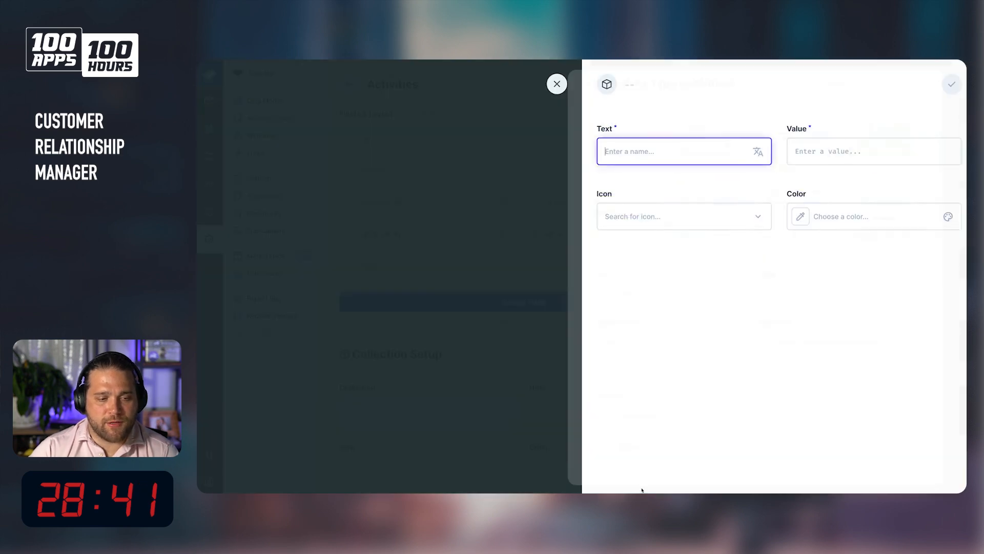
pyautogui.write('Demo')
pyautogui.press('Tab')
pyautogui.write('dem')
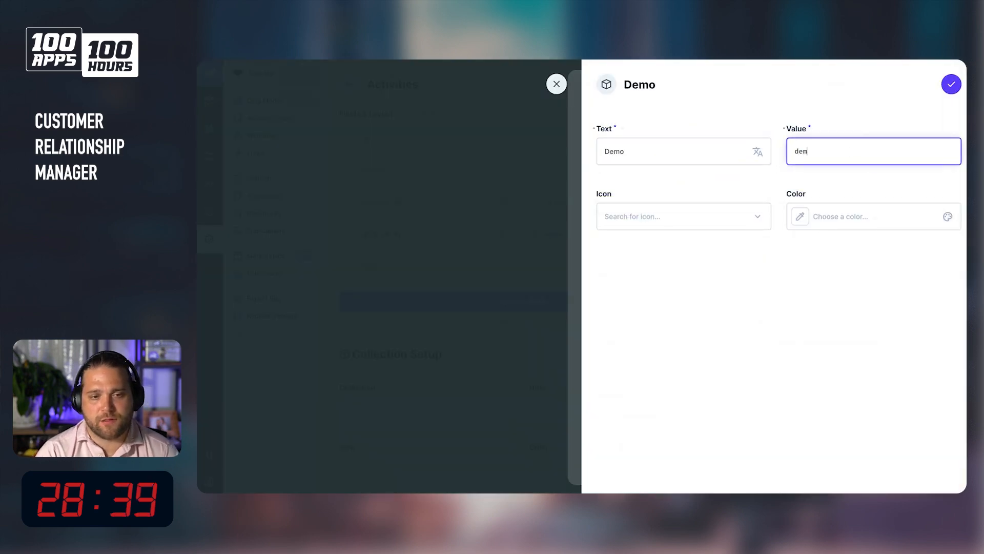
pyautogui.write('o')
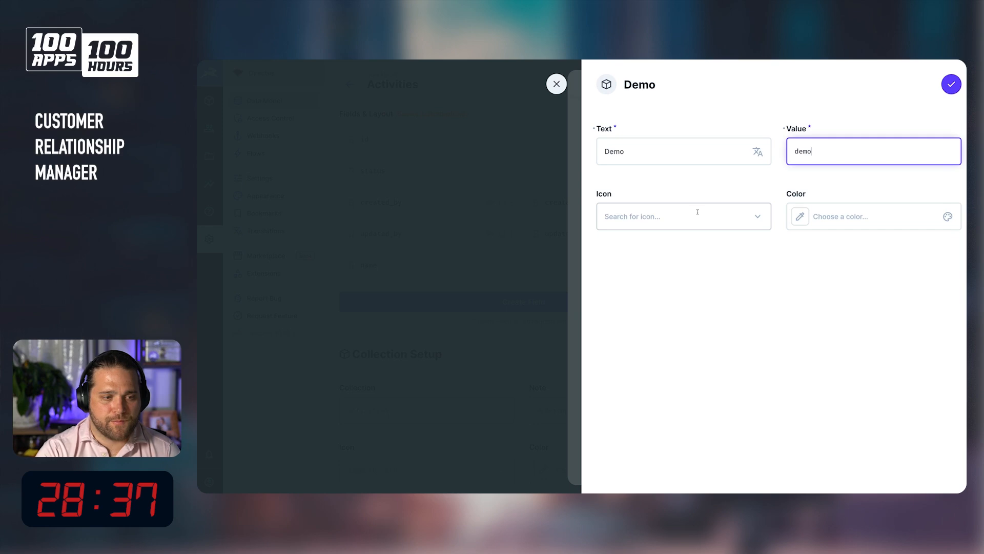
pyautogui.click(698, 214)
pyautogui.write('p')
pyautogui.press('BackSpace')
pyautogui.write('tv')
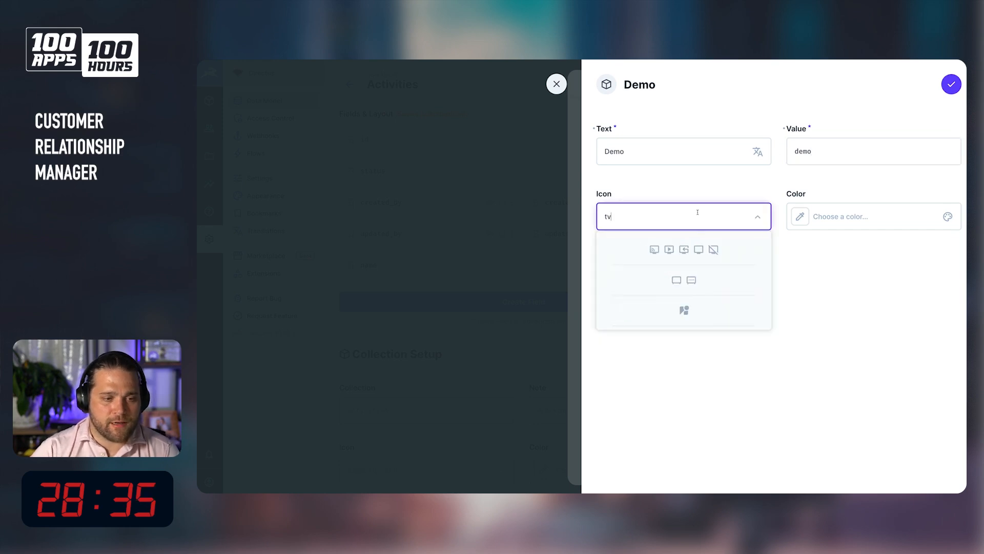
pyautogui.click(671, 253)
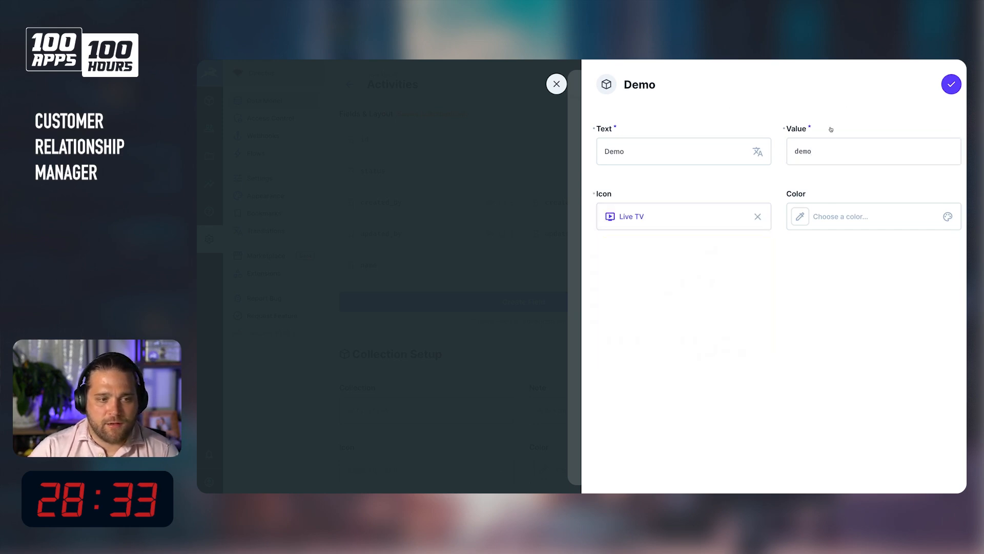
pyautogui.click(951, 84)
# Add an Email choice with value email and the Mark Email Unread icon.
pyautogui.scroll(-4, 692, 380)
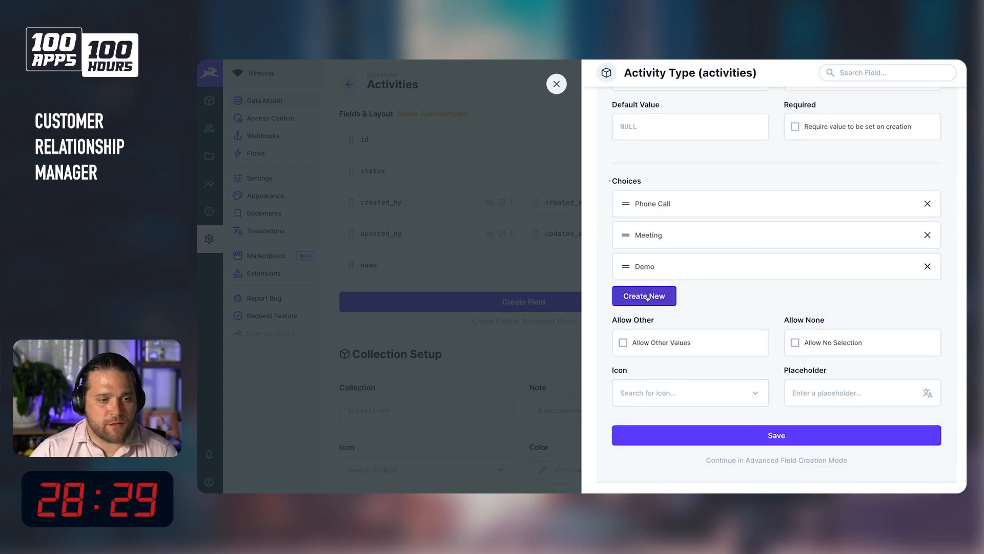
pyautogui.click(644, 296)
pyautogui.write('Email')
pyautogui.press('Tab')
pyautogui.write('emails')
pyautogui.press('BackSpace')
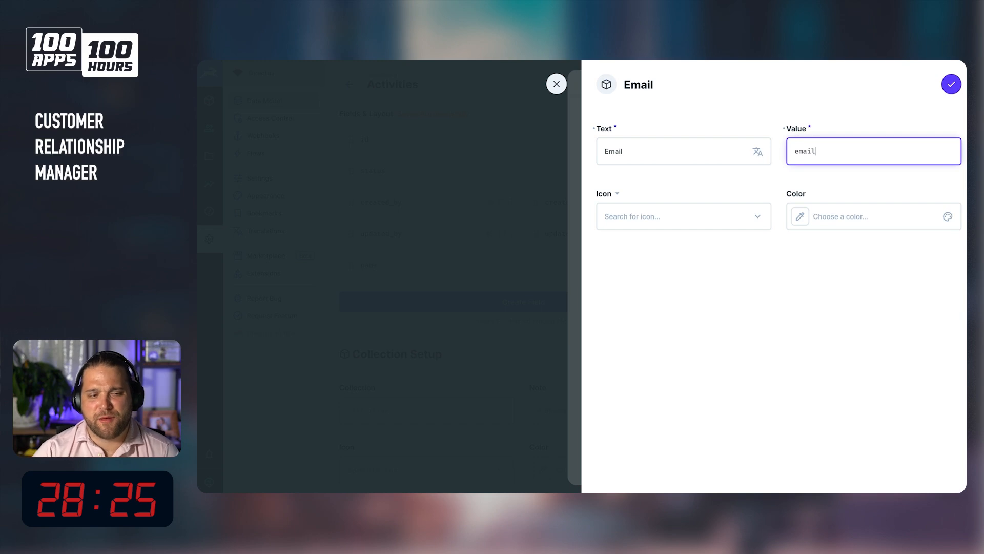
pyautogui.click(662, 217)
pyautogui.write('email')
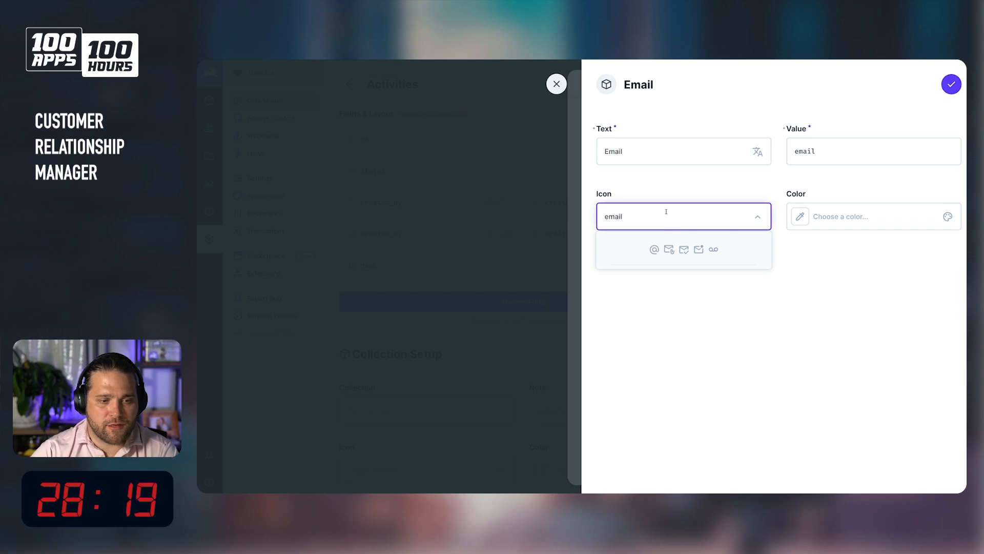
pyautogui.click(699, 249)
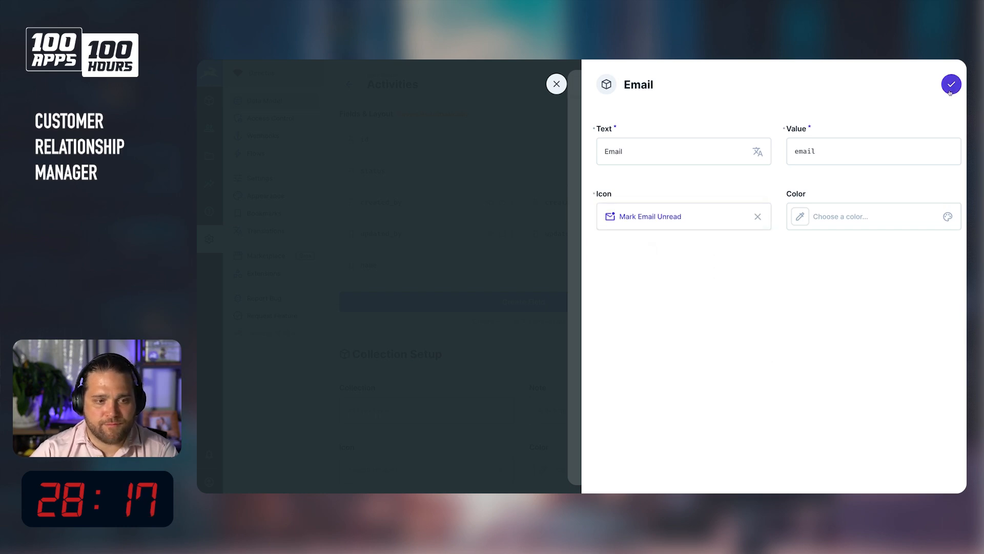
pyautogui.click(951, 90)
# Change the Phone Call choice's value to phone_cal and save it.
pyautogui.click(756, 267)
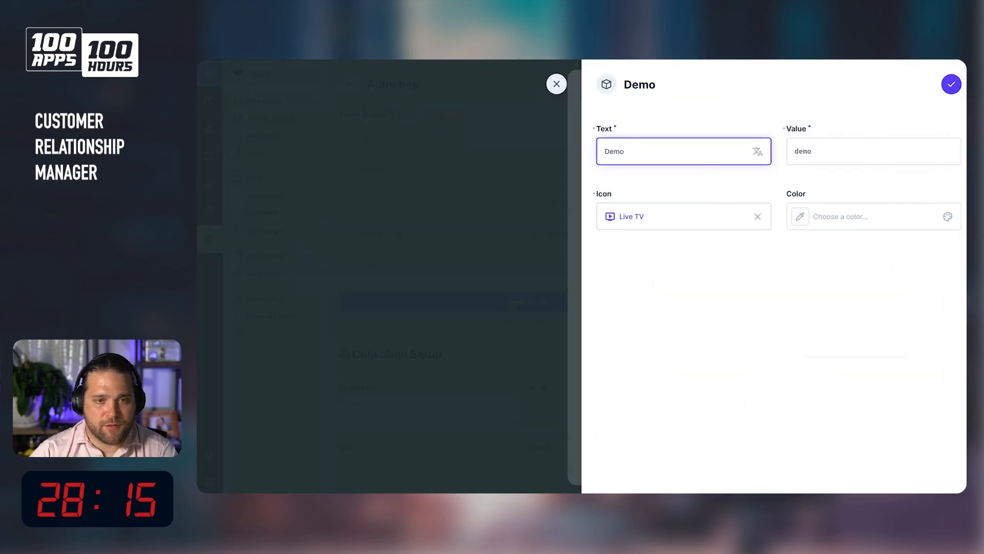
pyautogui.click(557, 84)
pyautogui.click(666, 204)
pyautogui.tripleClick(839, 157)
pyautogui.write('phone_call')
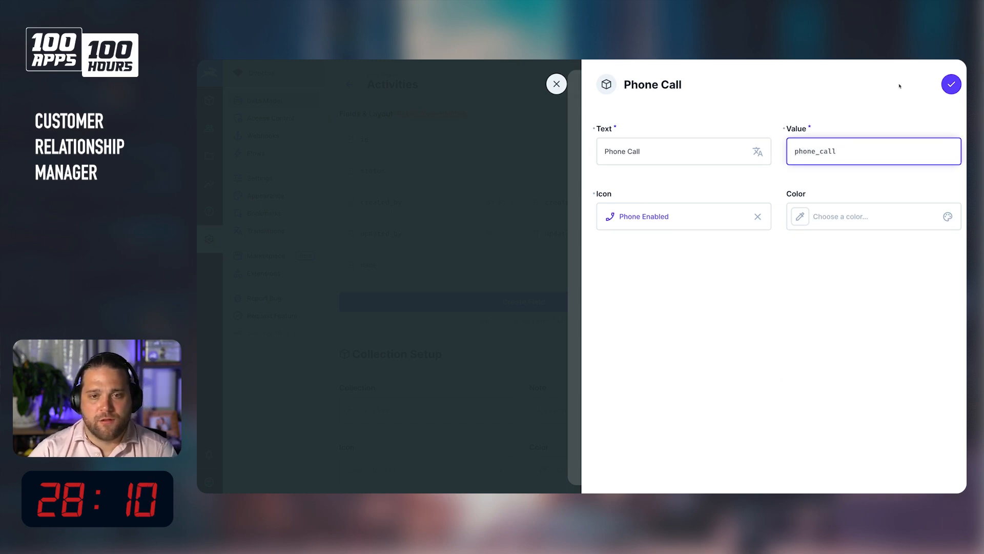
pyautogui.click(958, 85)
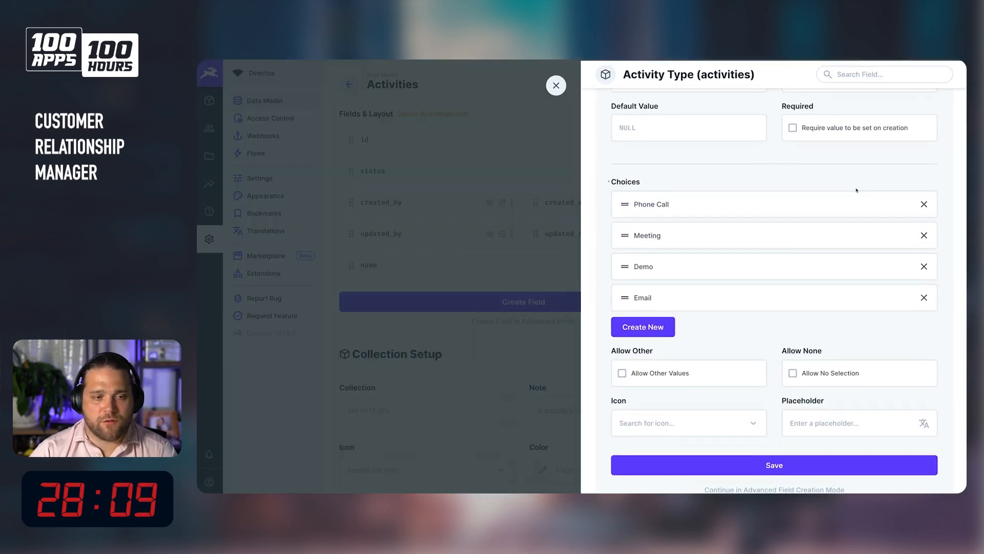
# Save the activity_type dropdown field.
pyautogui.click(667, 235)
pyautogui.press('Escape')
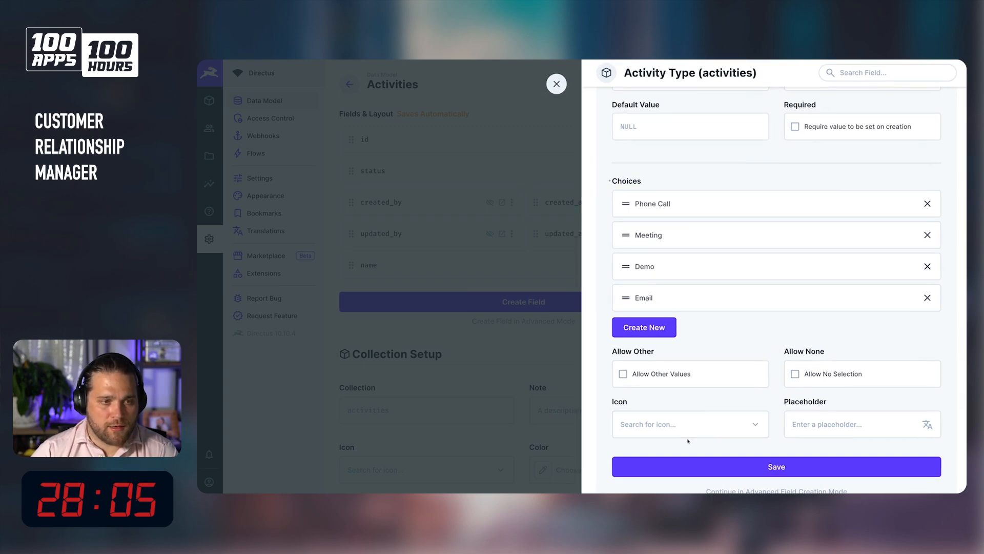
pyautogui.click(771, 464)
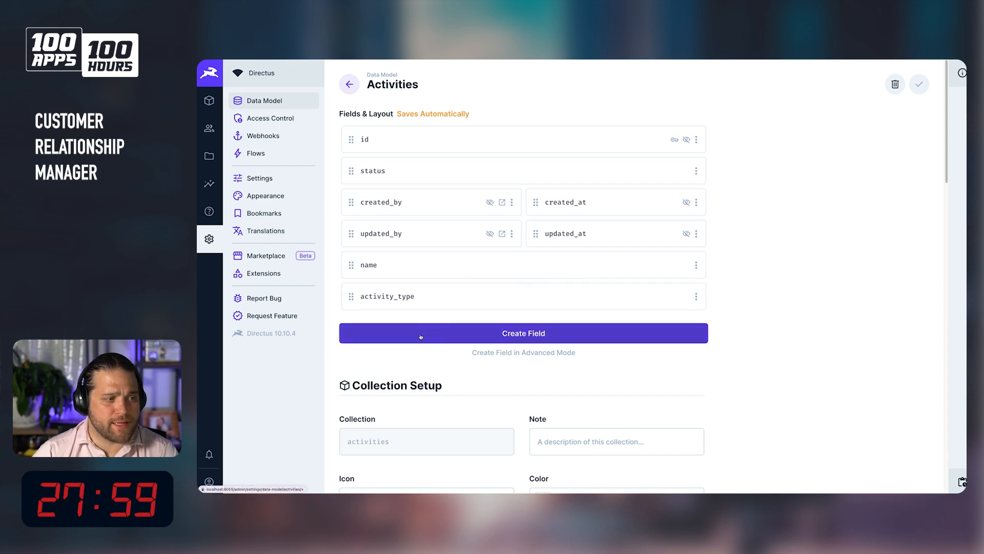
pyautogui.click(437, 340)
pyautogui.scroll(-3, 615, 246)
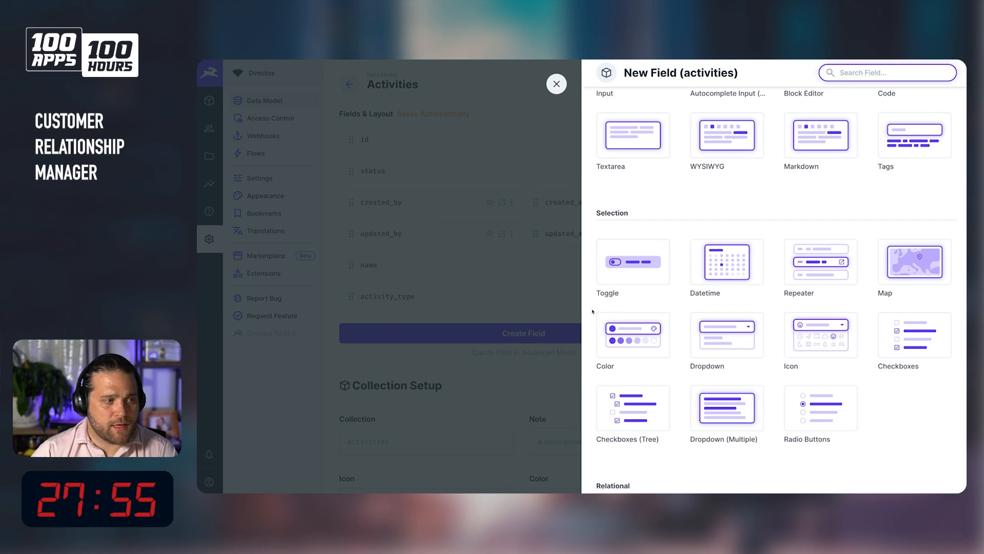
pyautogui.click(518, 194)
# Delete the status field from the activities collection.
pyautogui.click(559, 177)
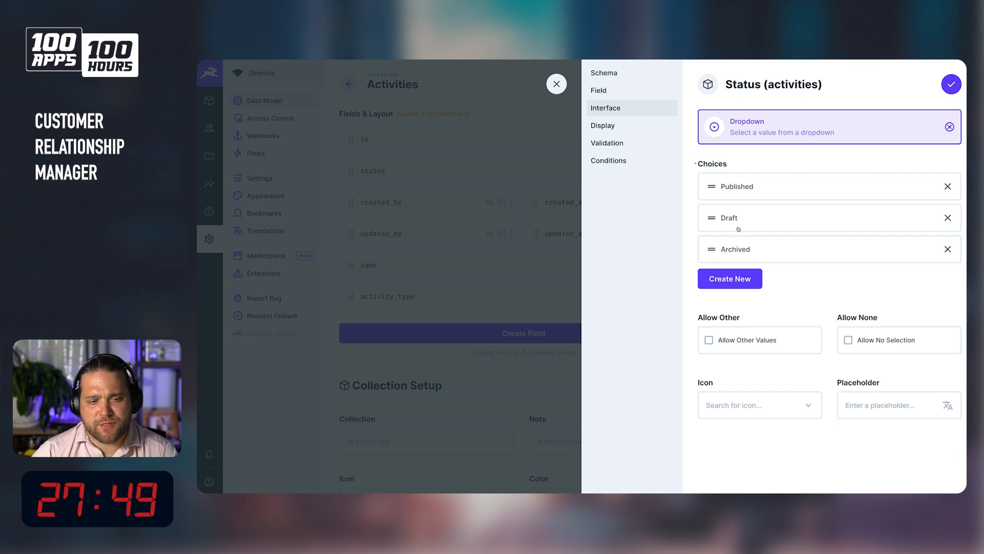
pyautogui.click(557, 84)
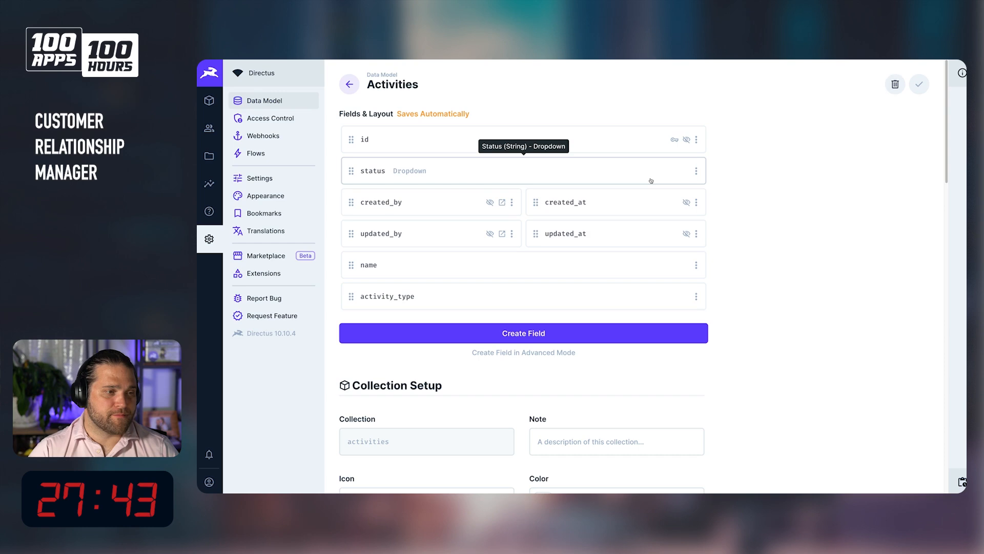
pyautogui.click(696, 170)
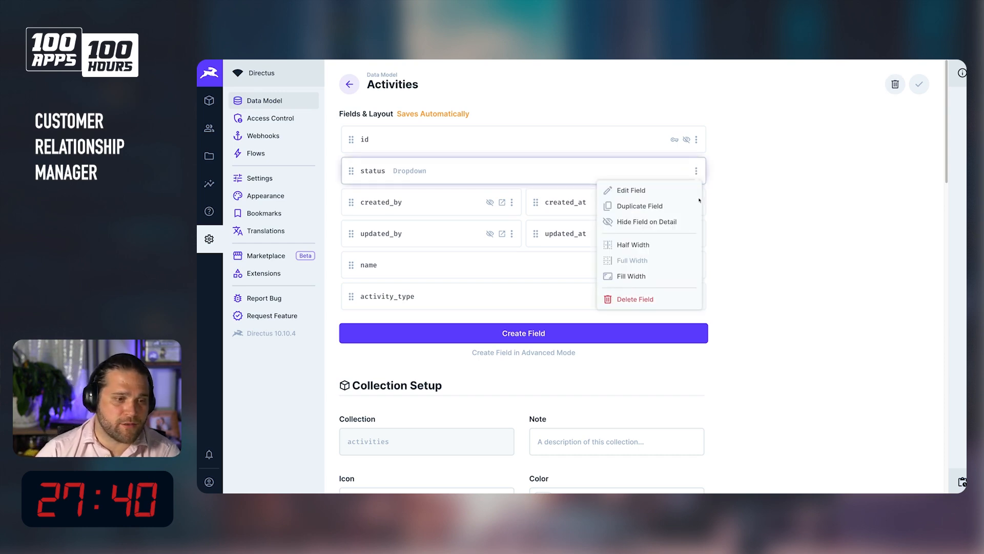
pyautogui.click(666, 299)
pyautogui.click(665, 297)
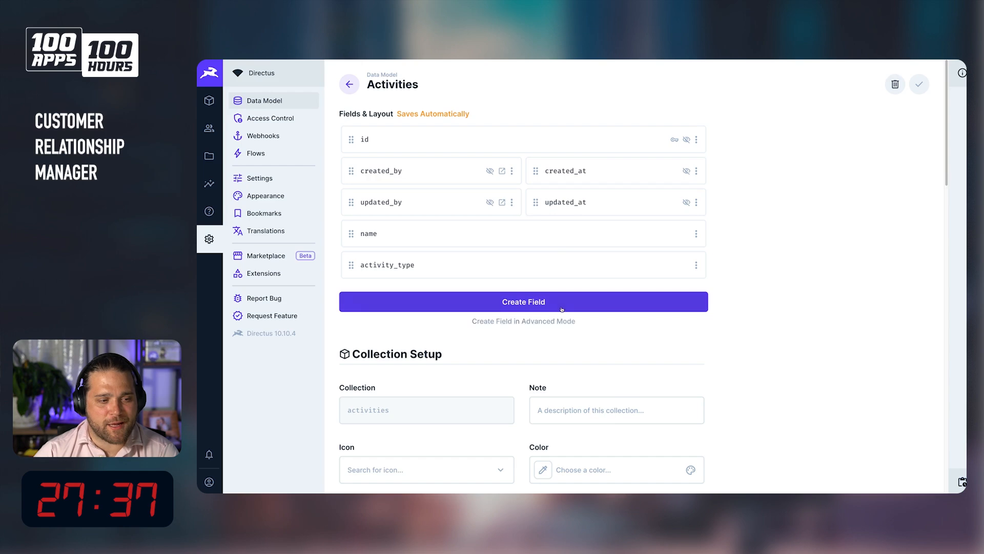
# Create a Toggle field in activities with key is_completed and the default value unchecked.
pyautogui.click(628, 303)
pyautogui.click(633, 380)
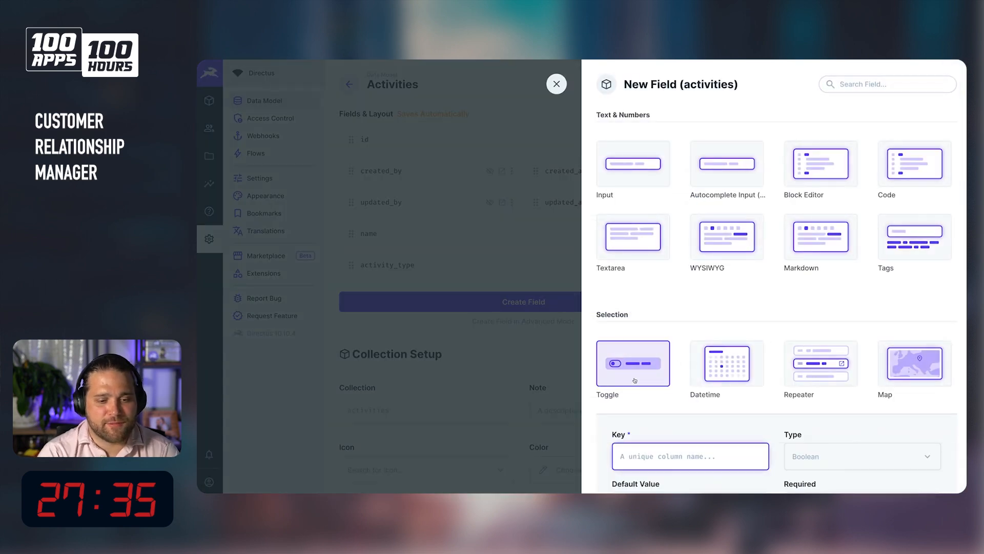
pyautogui.write('is_completed')
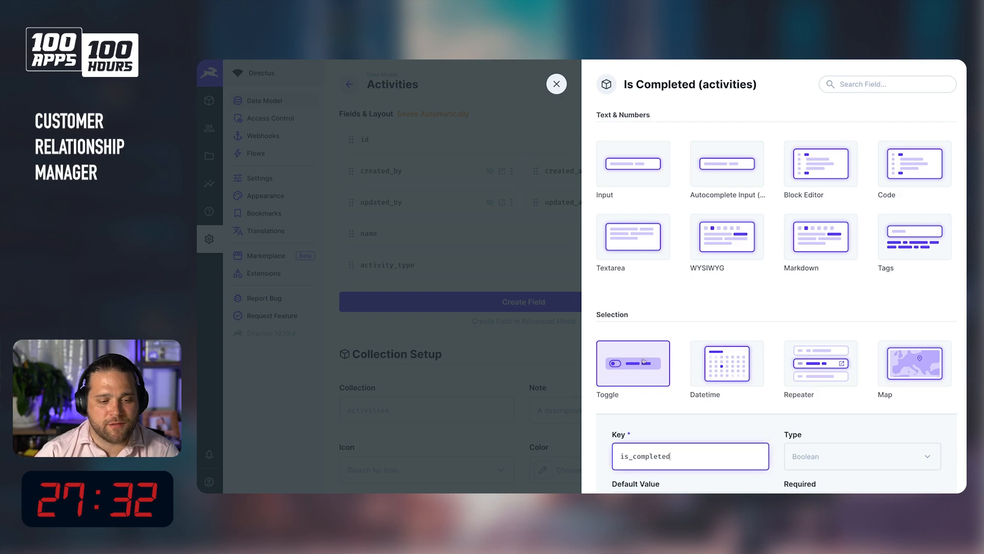
pyautogui.scroll(-4, 694, 257)
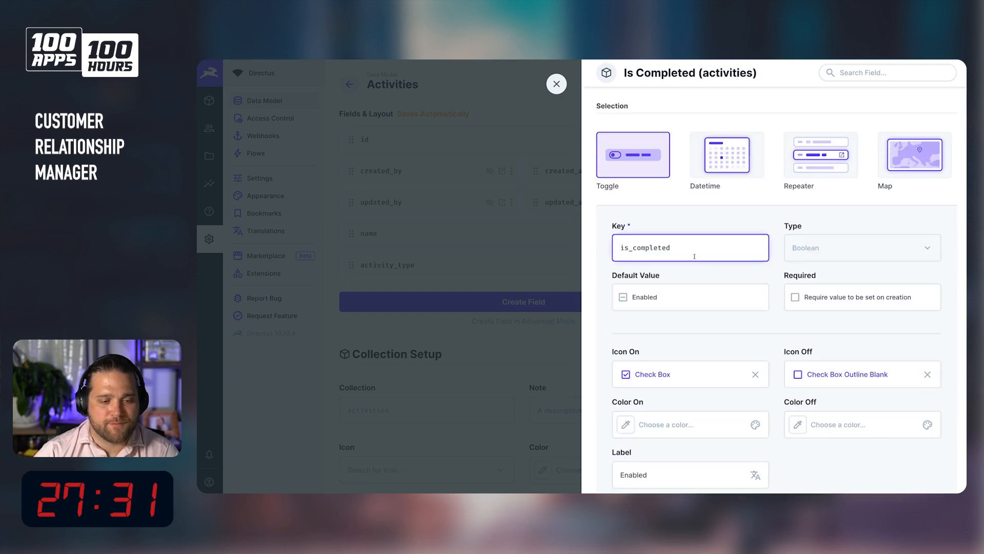
pyautogui.click(680, 298)
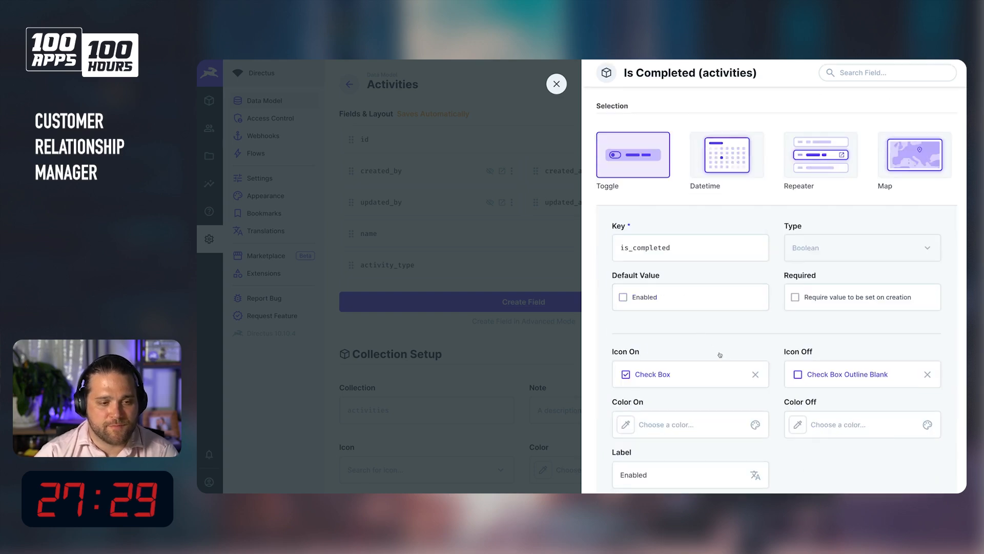
# Set the toggle's label to Completed.
pyautogui.scroll(-2, 720, 354)
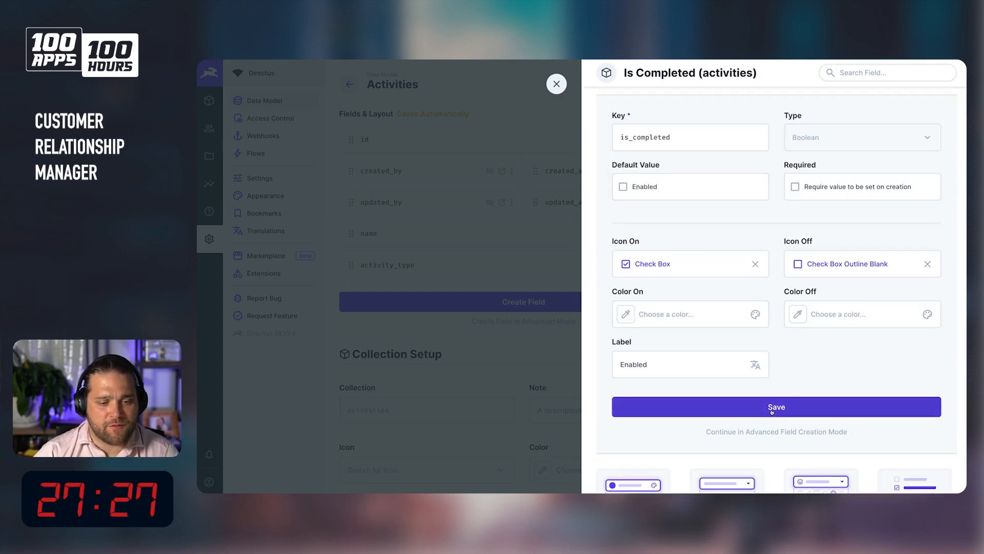
pyautogui.click(691, 372)
pyautogui.write('CXom')
pyautogui.press('BackSpace')
pyautogui.press('BackSpace')
pyautogui.press('BackSpace')
pyautogui.write('ompleted')
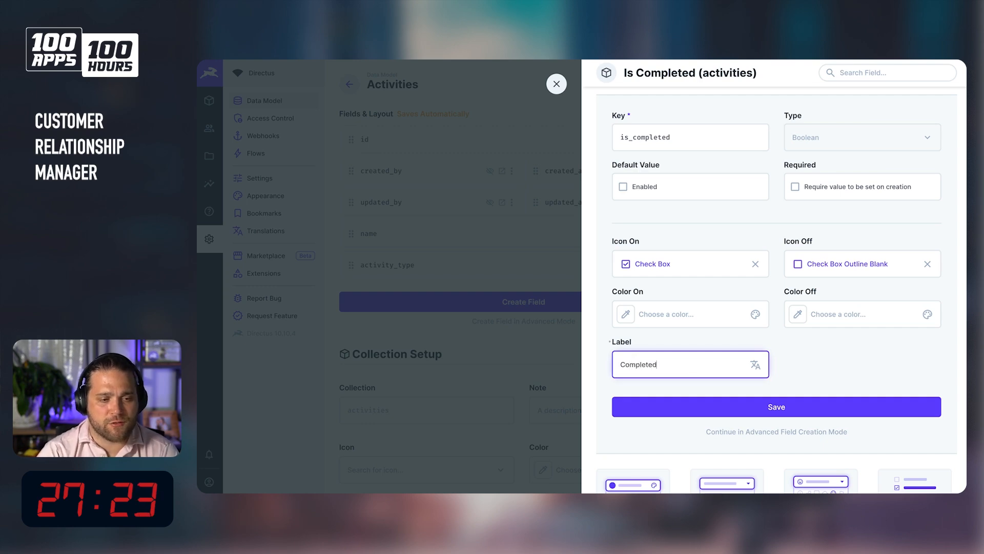
# Set the toggle's on color to #2ECDA7 and off color to #E35169, then save the is_completed field.
pyautogui.click(721, 324)
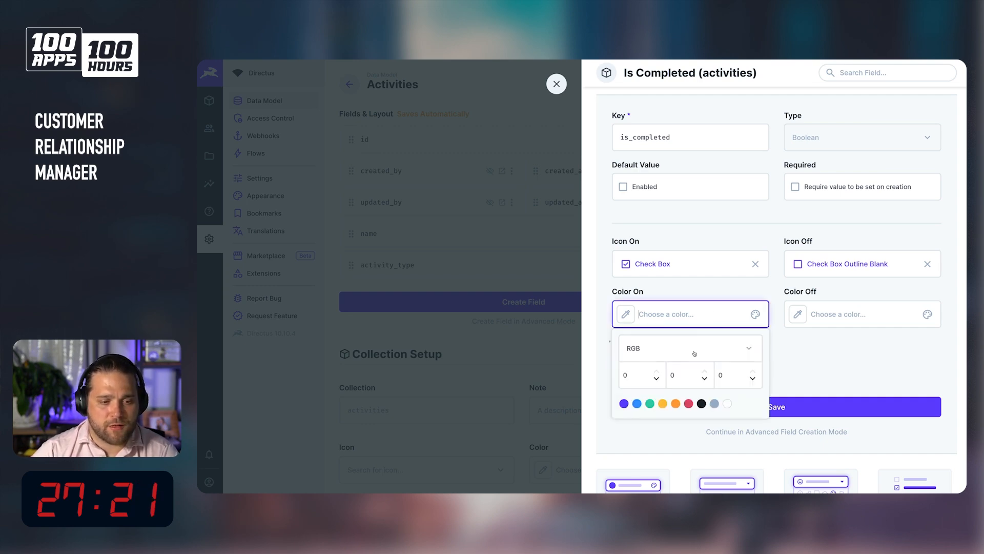
pyautogui.click(649, 404)
pyautogui.click(815, 322)
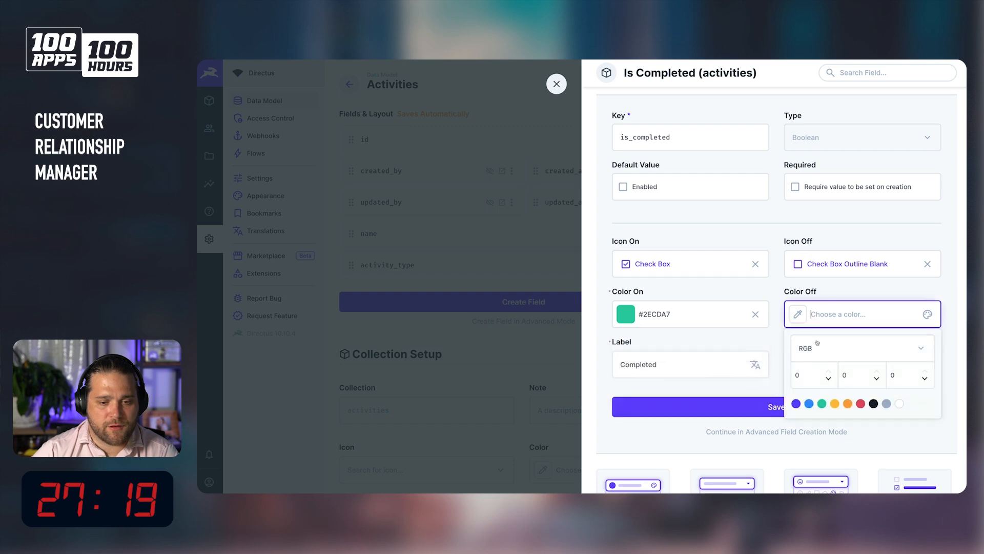
pyautogui.click(863, 404)
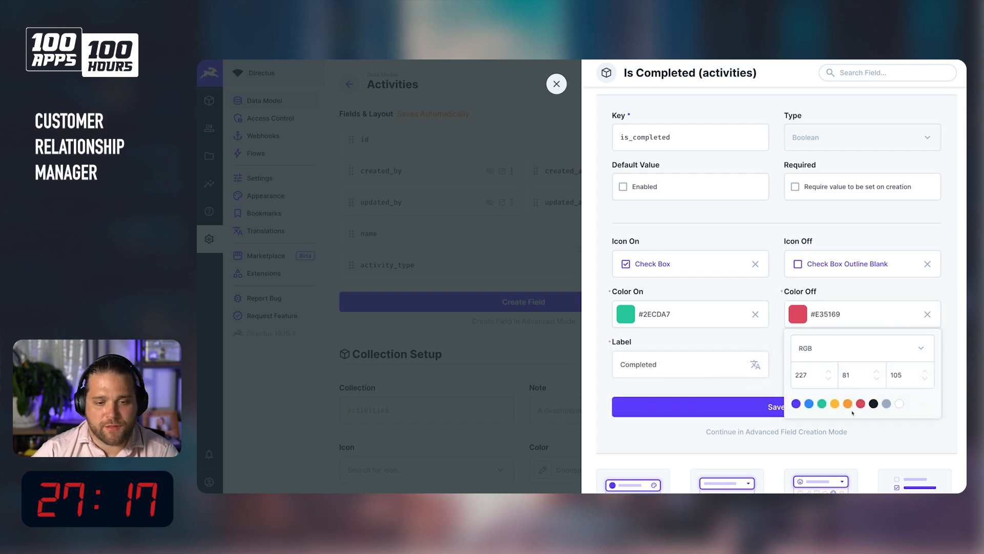
pyautogui.click(741, 387)
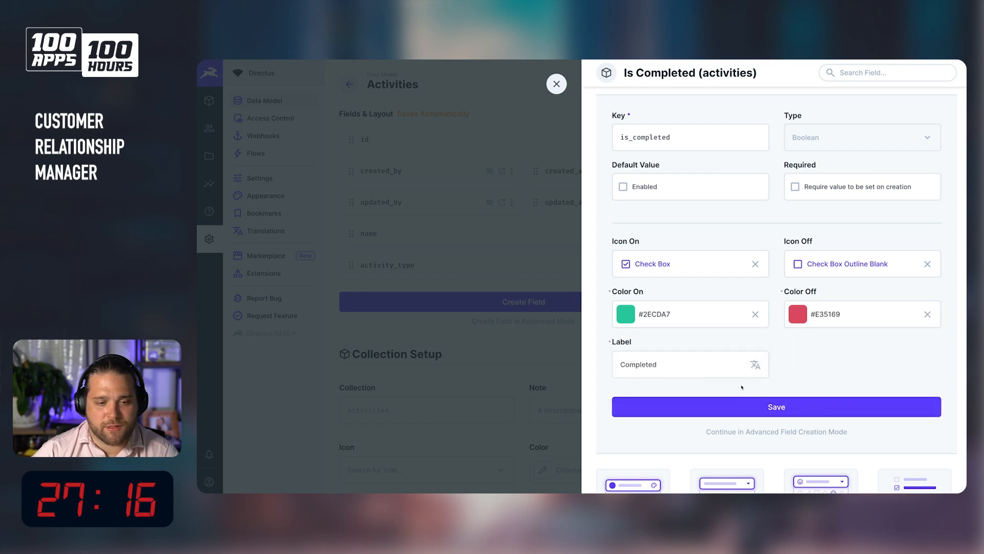
pyautogui.click(724, 407)
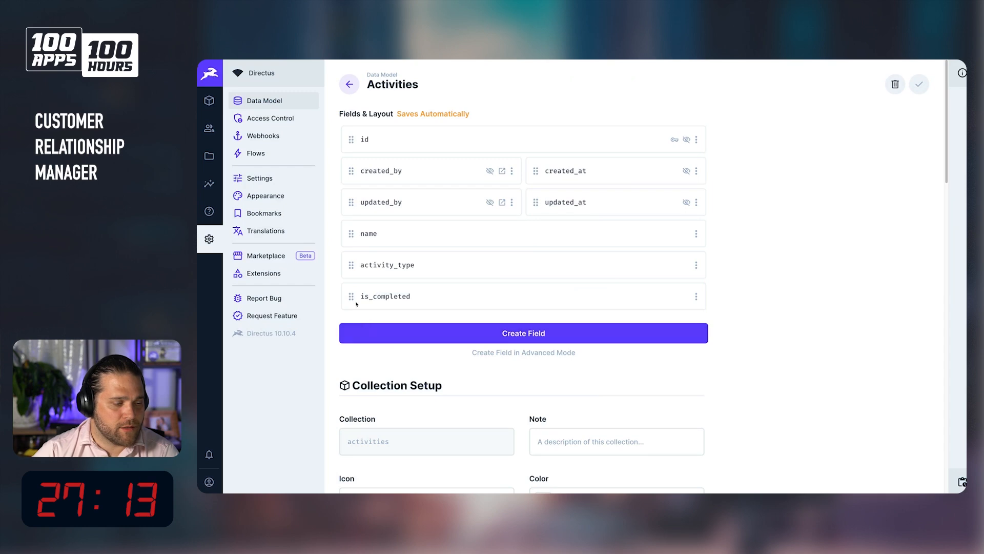
# Set both the activity_type and is_completed fields to half width so they sit side by side.
pyautogui.click(696, 264)
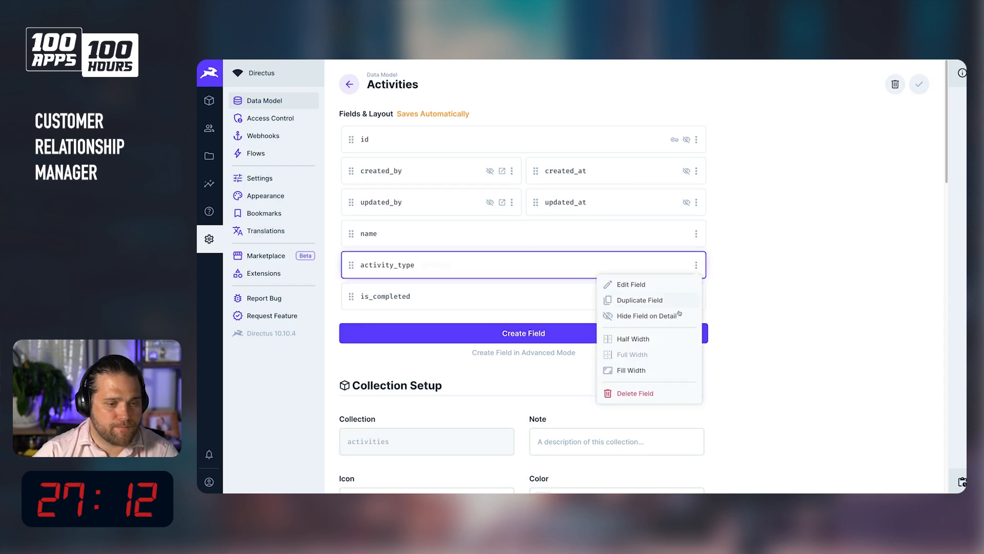
pyautogui.click(641, 339)
pyautogui.click(696, 296)
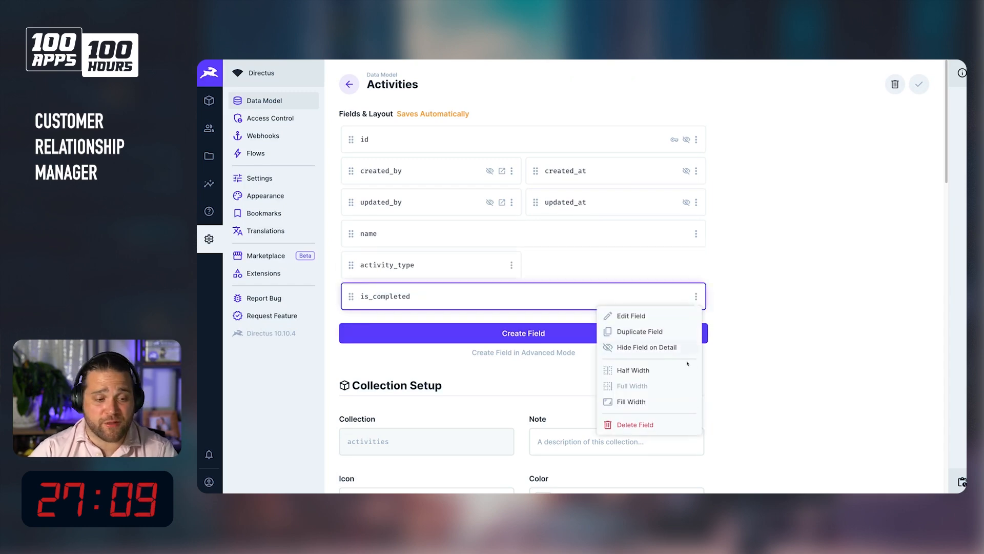
pyautogui.click(671, 366)
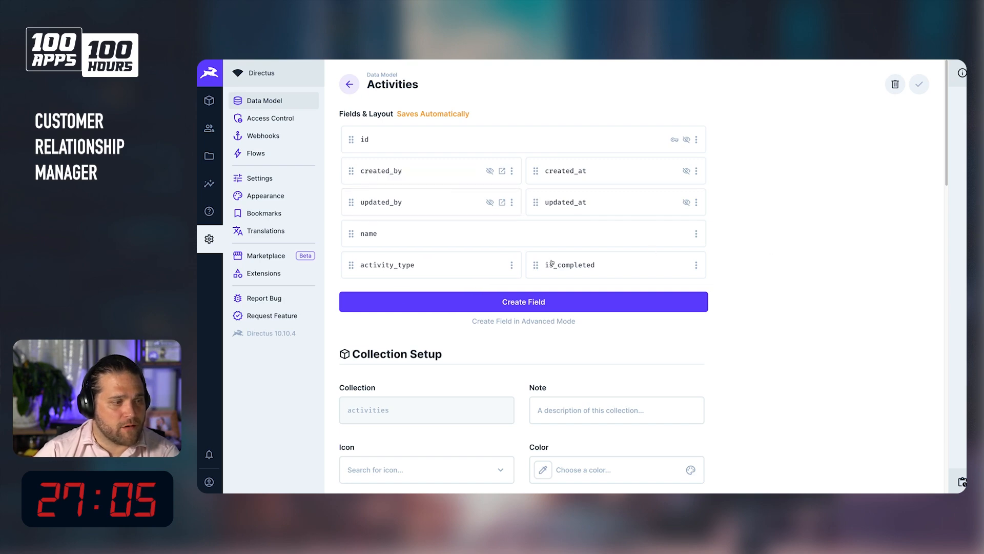
# Add a Datetime field named due_date with Timestamp type to the activities collection.
pyautogui.click(395, 305)
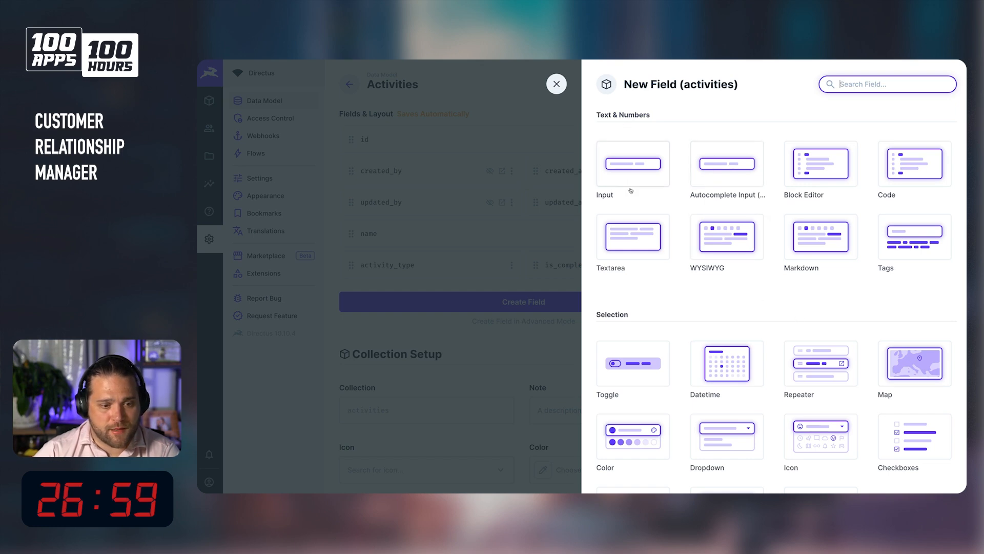
pyautogui.scroll(-3, 628, 190)
pyautogui.click(751, 264)
pyautogui.click(894, 336)
pyautogui.click(675, 331)
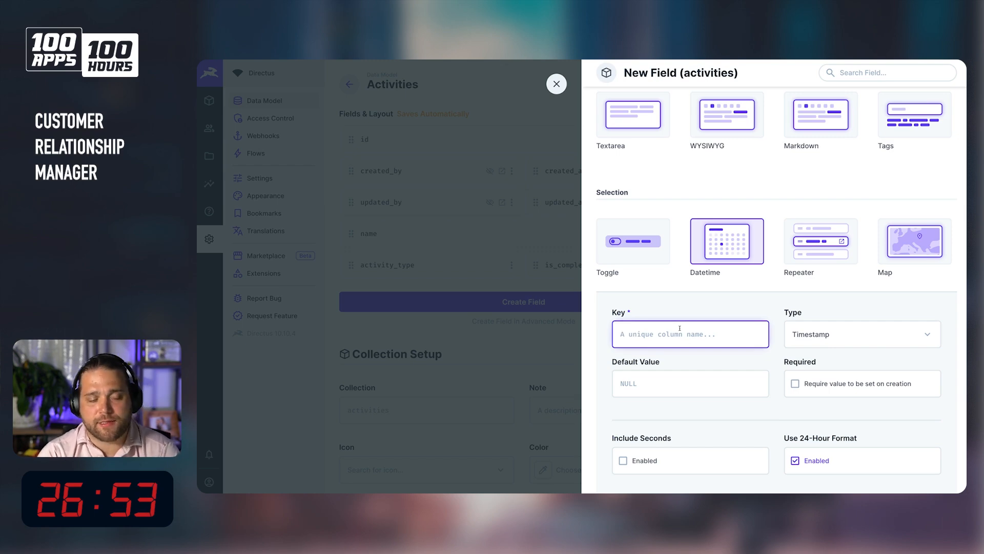
pyautogui.write('due_dateo')
pyautogui.press('BackSpace')
pyautogui.press('super+a')
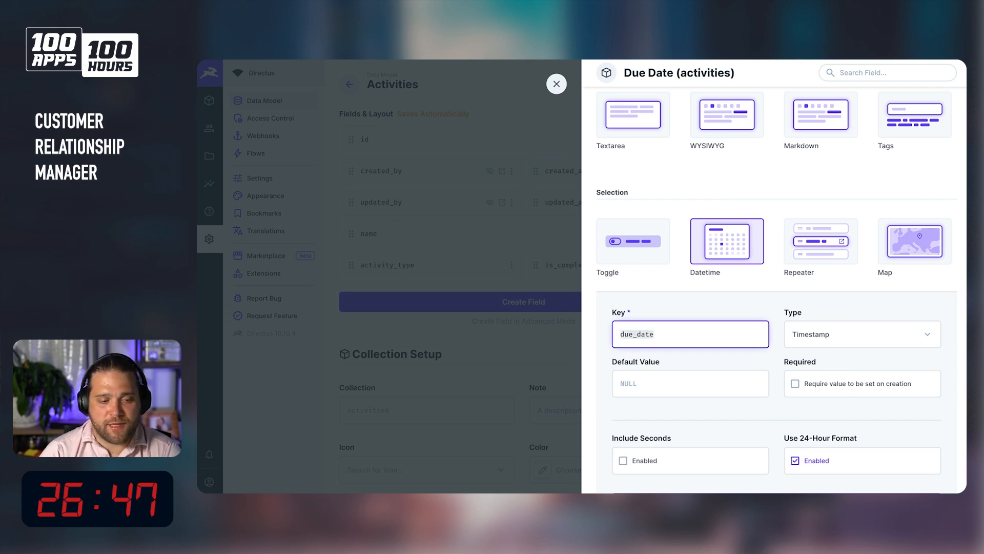
pyautogui.scroll(-2, 861, 416)
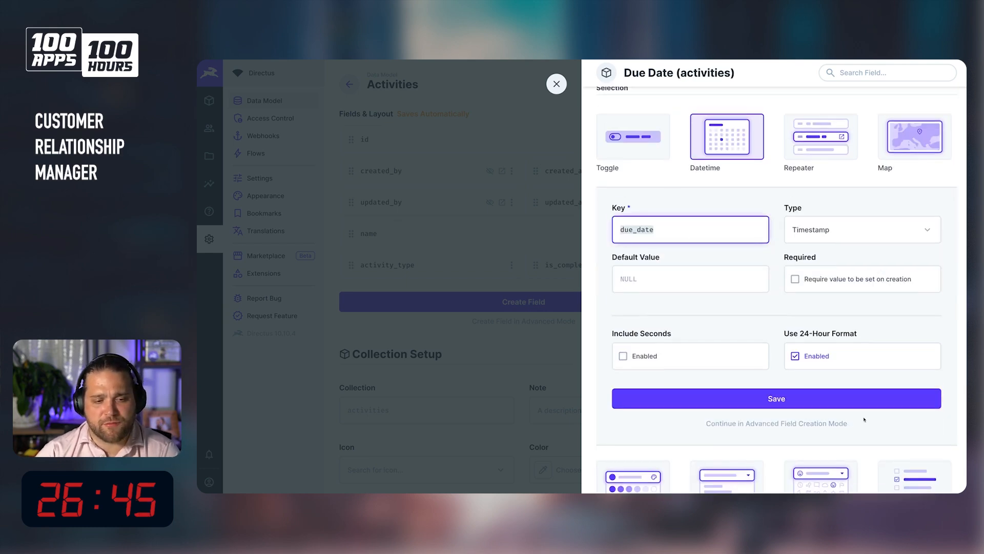
pyautogui.click(784, 400)
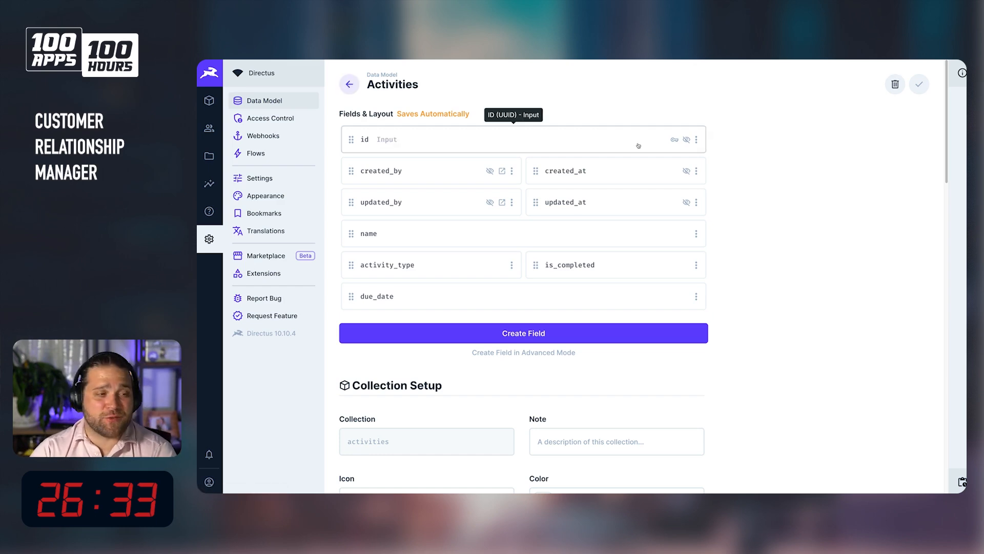
# Start a Many to One field with key deal related to the deals collection.
pyautogui.click(542, 332)
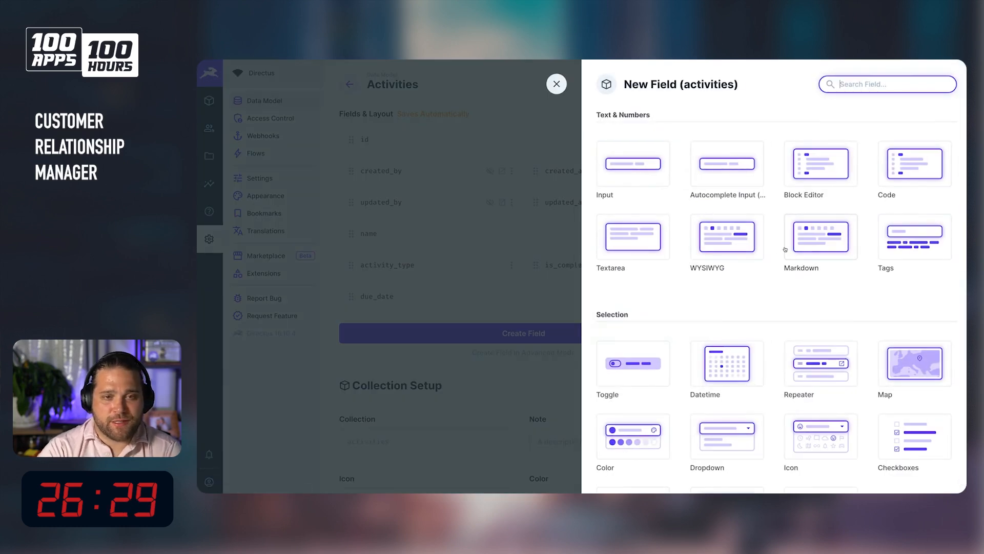
pyautogui.write('man')
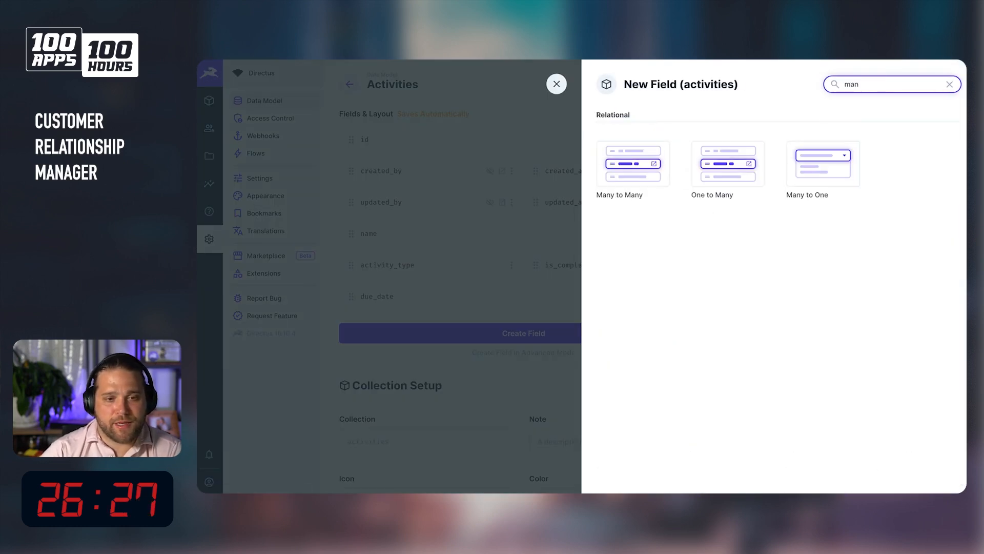
pyautogui.click(838, 149)
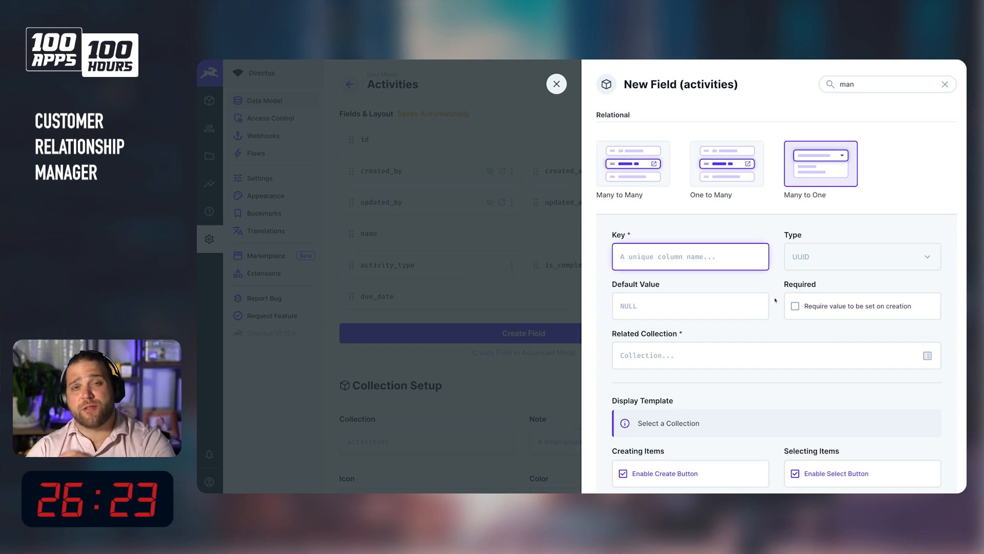
pyautogui.write('organ')
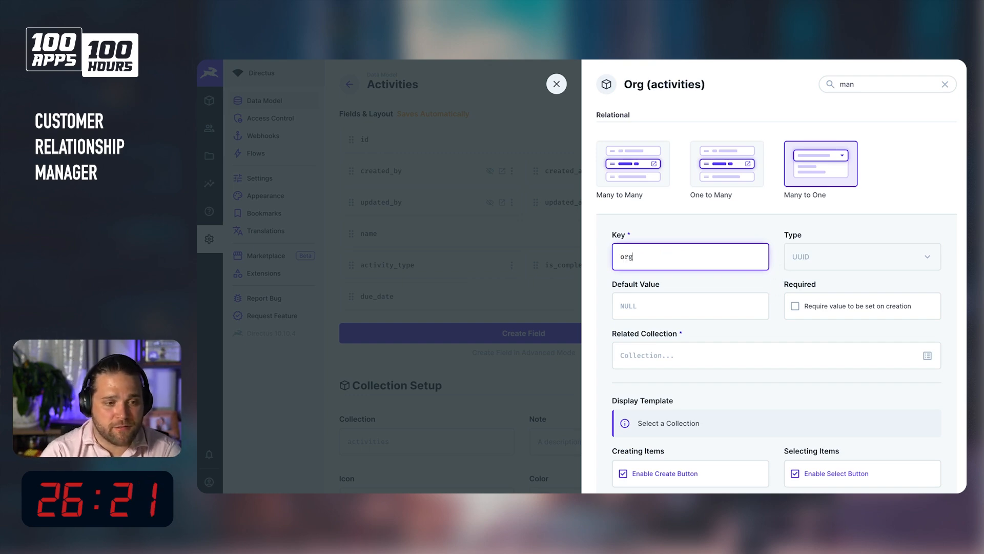
pyautogui.press('BackSpace')
pyautogui.press('BackSpace')
pyautogui.press('BackSpace')
pyautogui.press('BackSpace')
pyautogui.press('BackSpace')
pyautogui.write('deal')
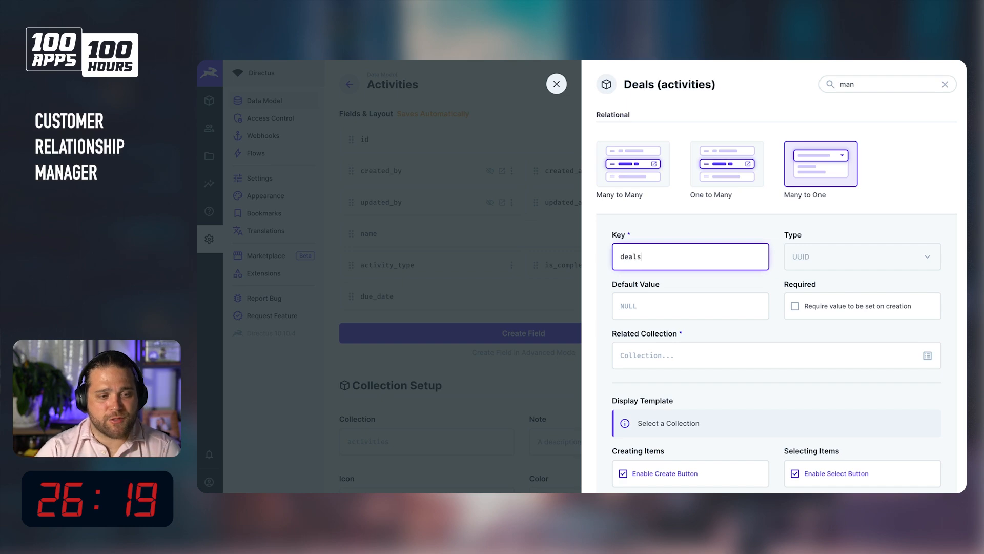
pyautogui.click(835, 351)
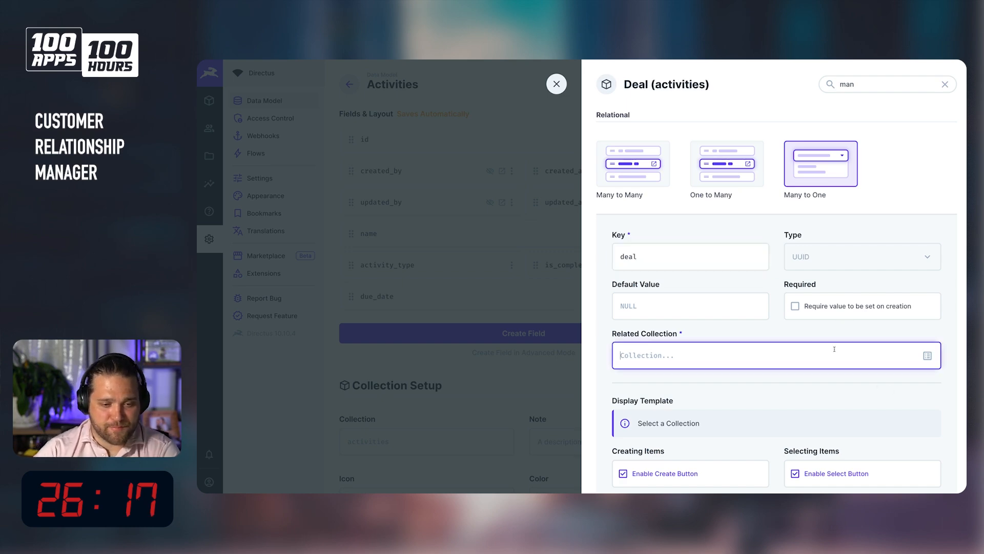
pyautogui.write('deals')
# Set the deal field's display template to Deal Name - the organization's Name, and save the field.
pyautogui.scroll(-3, 858, 334)
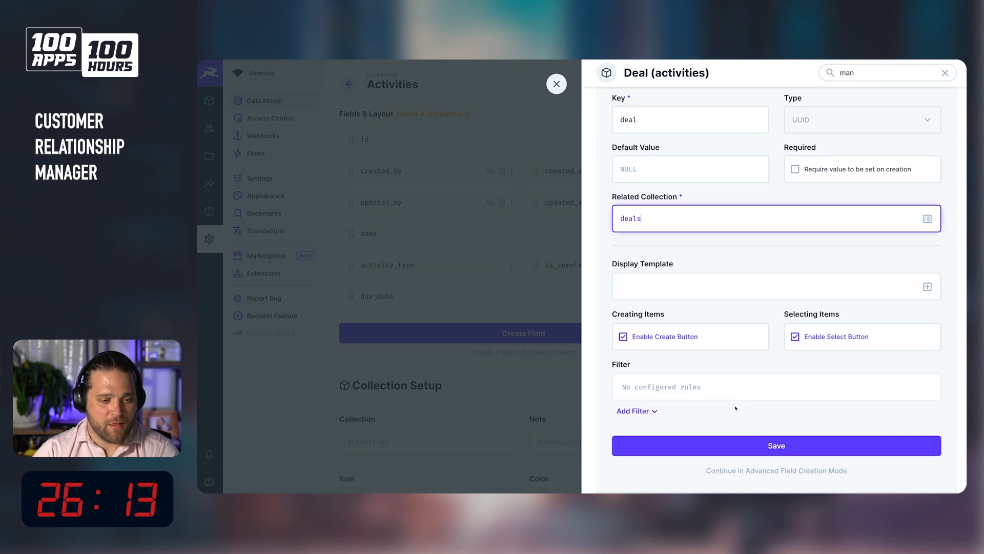
pyautogui.click(926, 288)
pyautogui.click(634, 408)
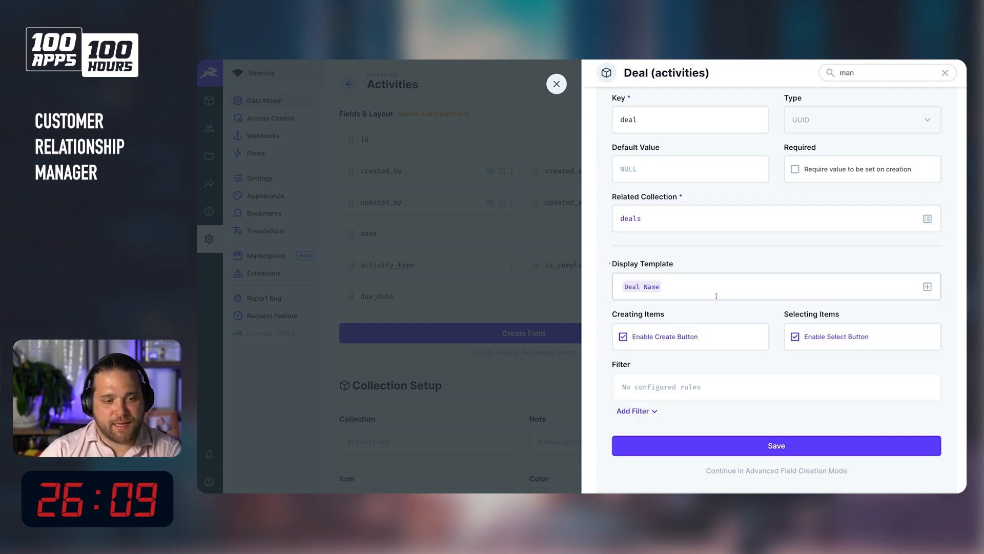
pyautogui.write('-')
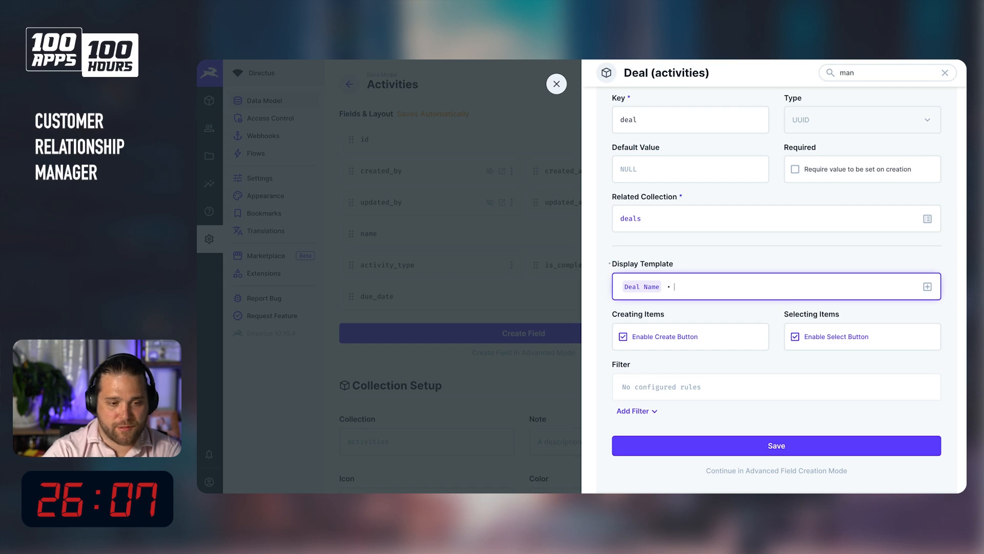
pyautogui.click(927, 287)
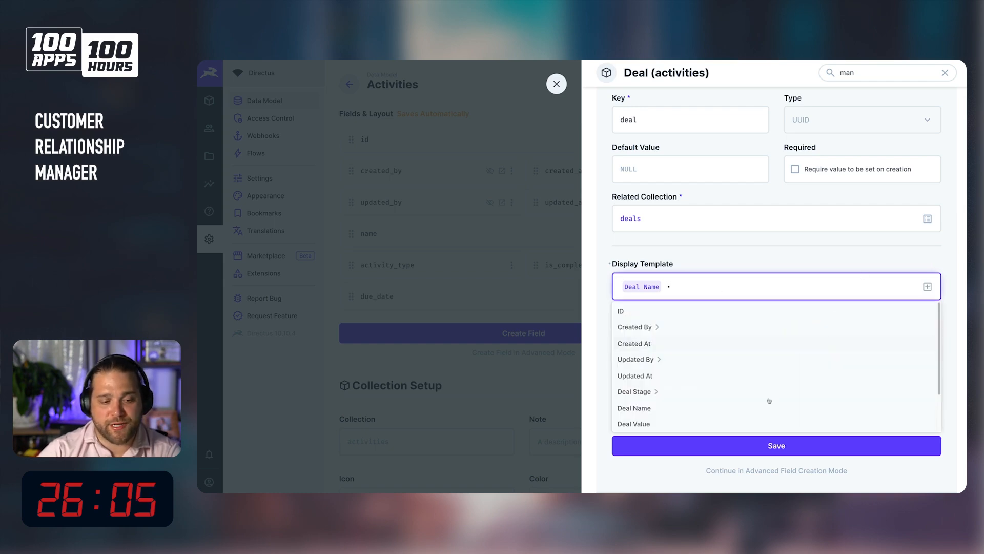
pyautogui.scroll(-1, 670, 380)
pyautogui.click(665, 389)
pyautogui.scroll(-5, 647, 393)
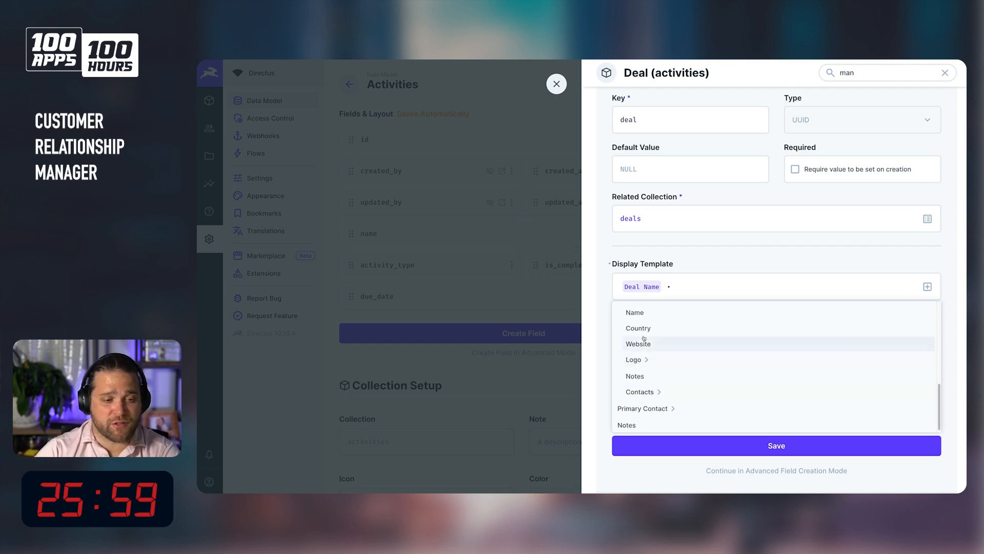
pyautogui.click(641, 312)
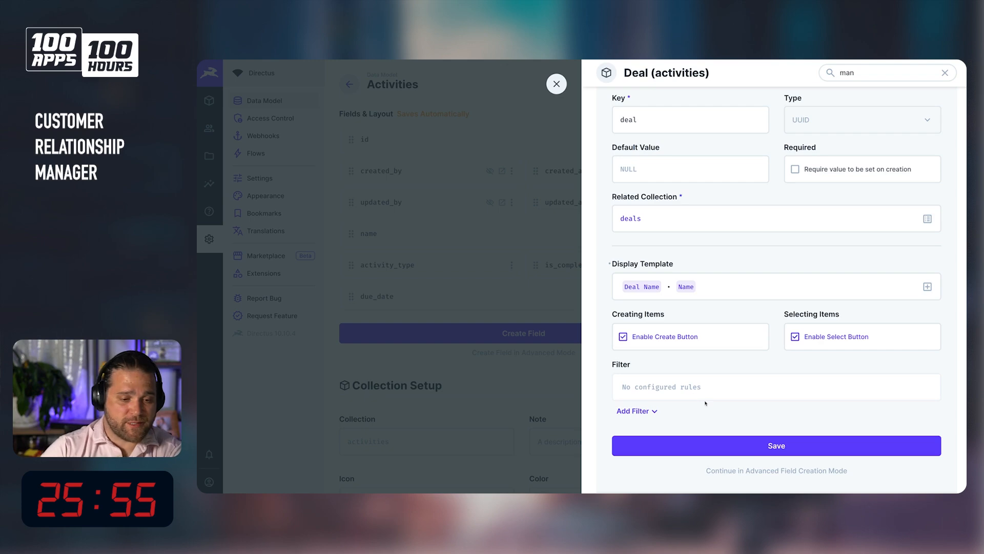
pyautogui.click(753, 446)
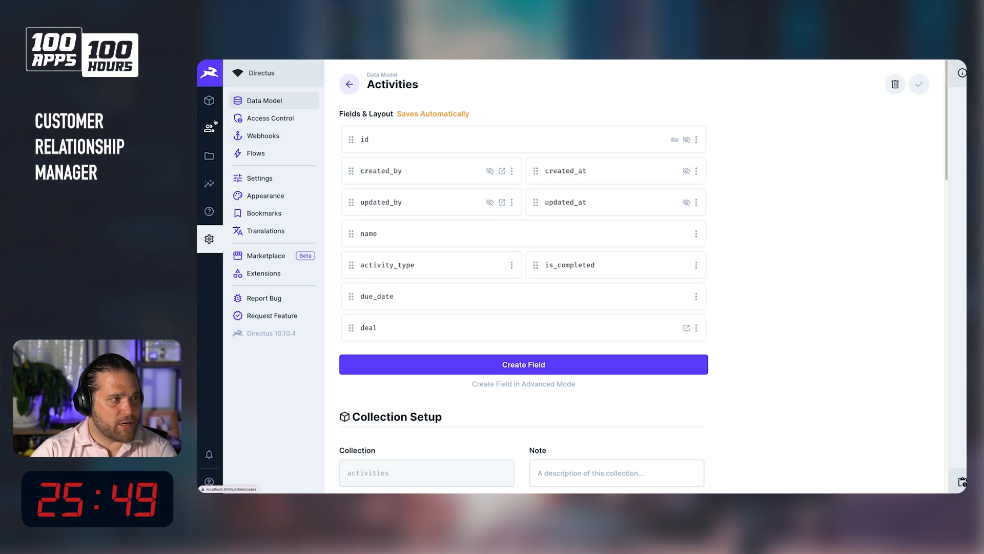
# Open the deal field and review its interface, relationship, field and schema settings.
pyautogui.click(425, 328)
pyautogui.click(610, 125)
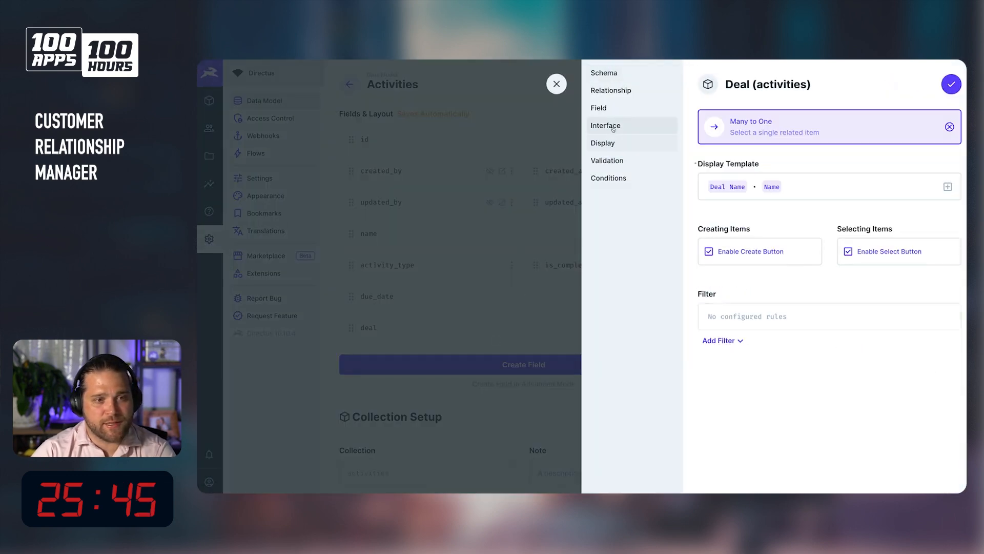
pyautogui.click(618, 92)
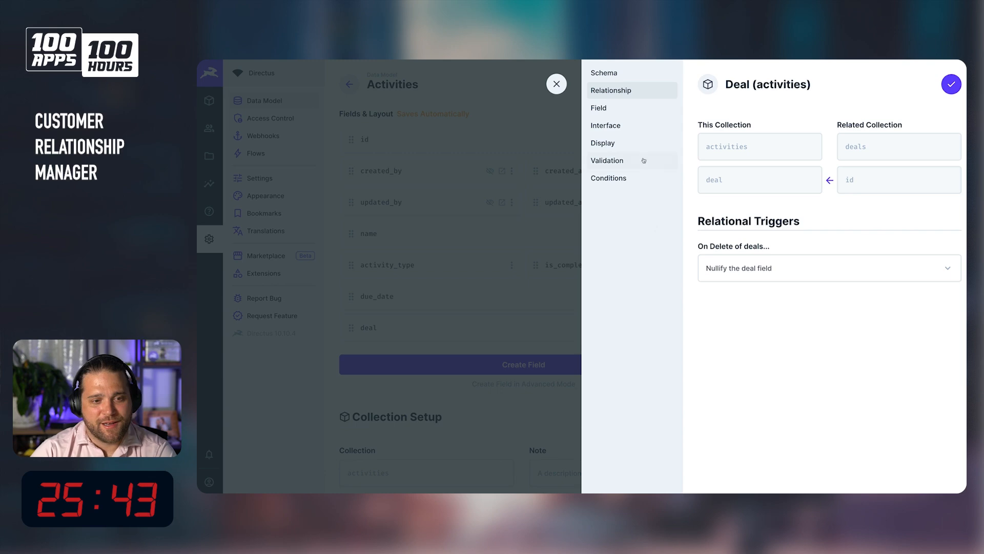
pyautogui.click(623, 109)
pyautogui.click(612, 76)
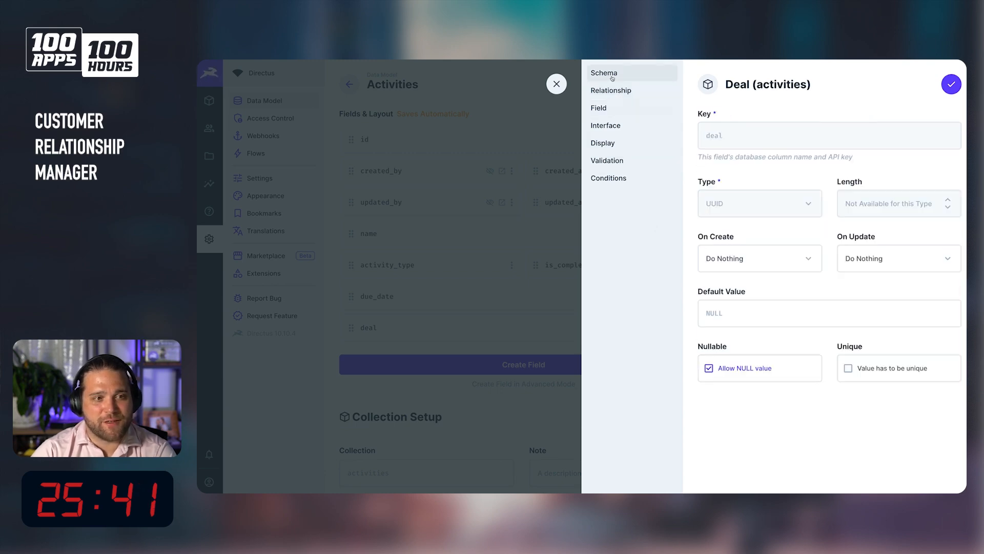
# Delete the stray deal collection from the data model.
pyautogui.click(524, 110)
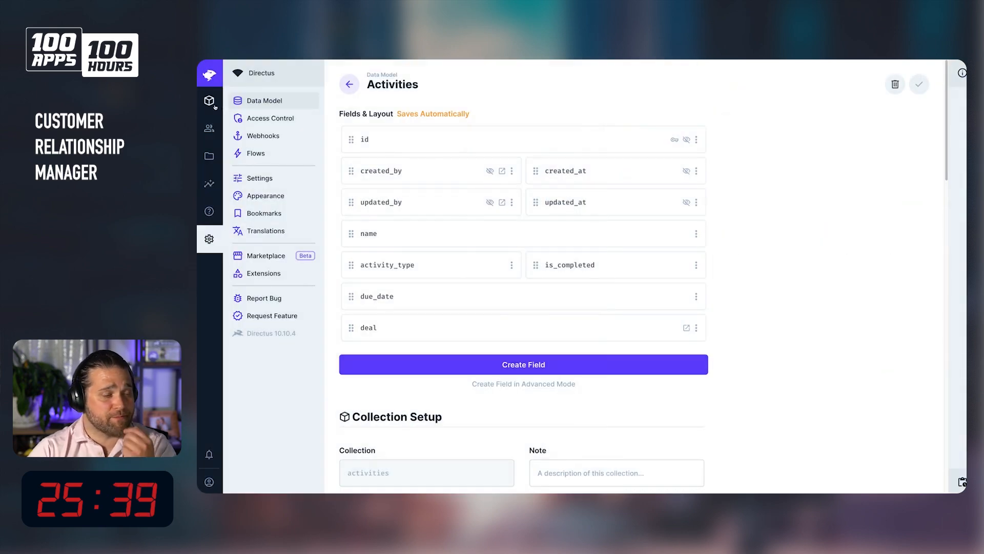
pyautogui.click(210, 102)
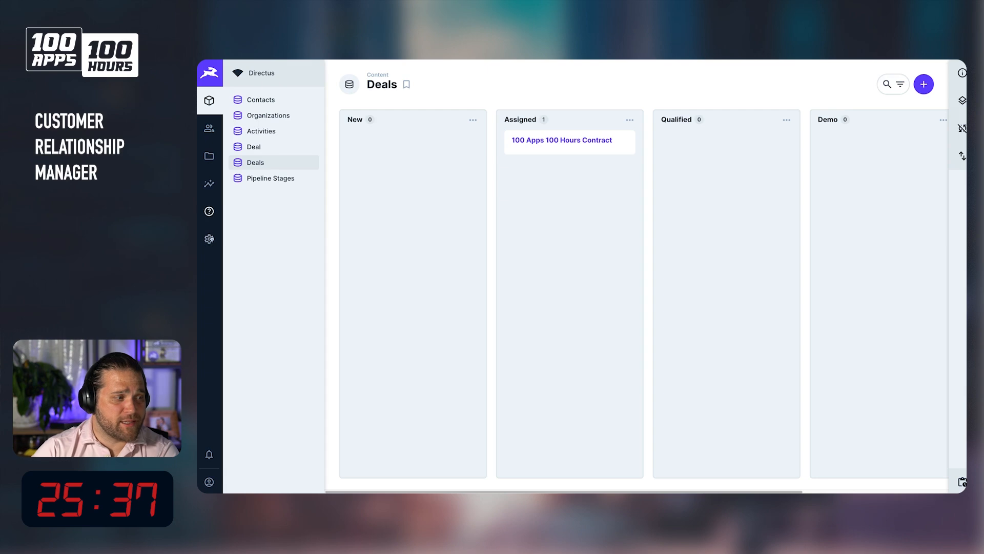
pyautogui.click(209, 239)
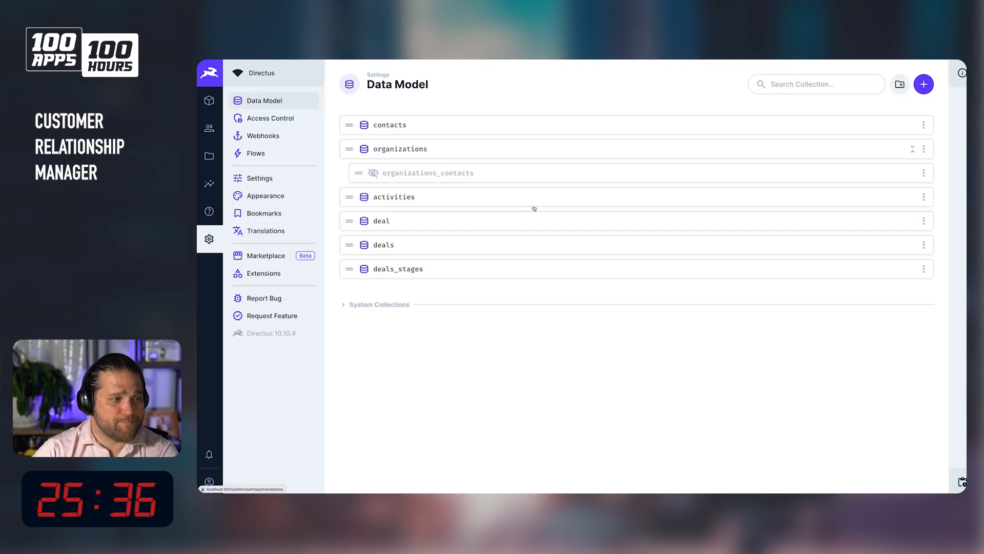
pyautogui.click(912, 221)
pyautogui.click(357, 84)
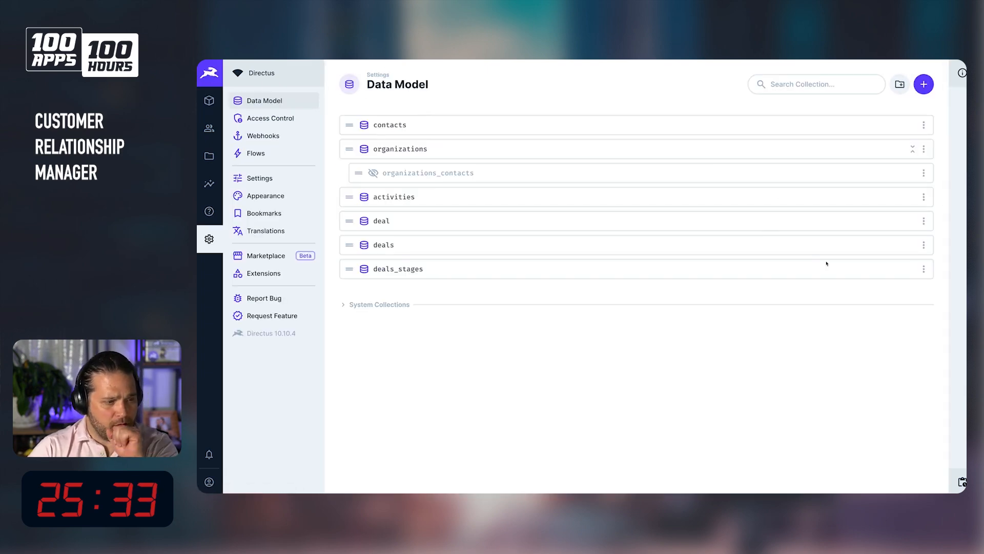
pyautogui.click(924, 221)
pyautogui.click(861, 257)
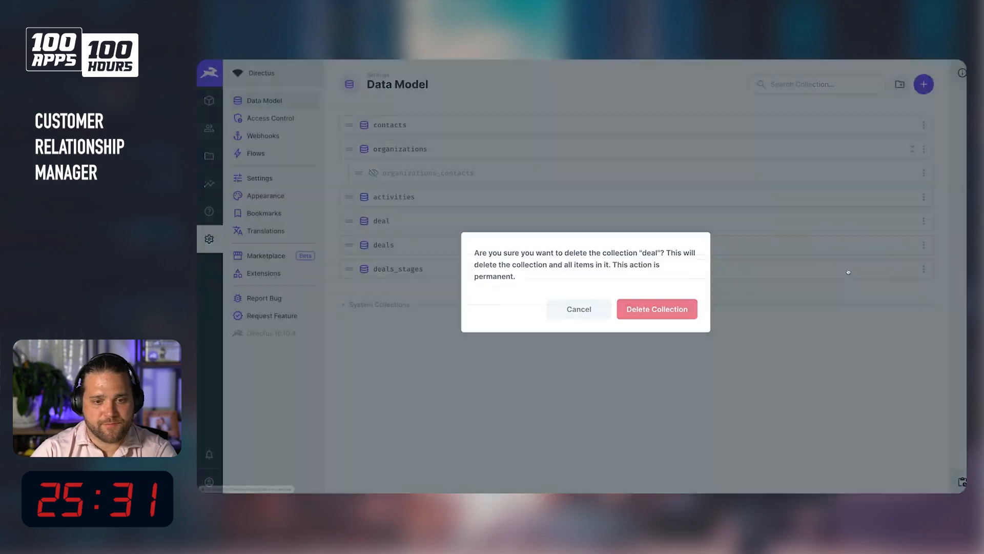
pyautogui.click(695, 304)
# Add a One to Many field named activities to deals, related to the activities collection through the deal foreign key.
pyautogui.click(505, 224)
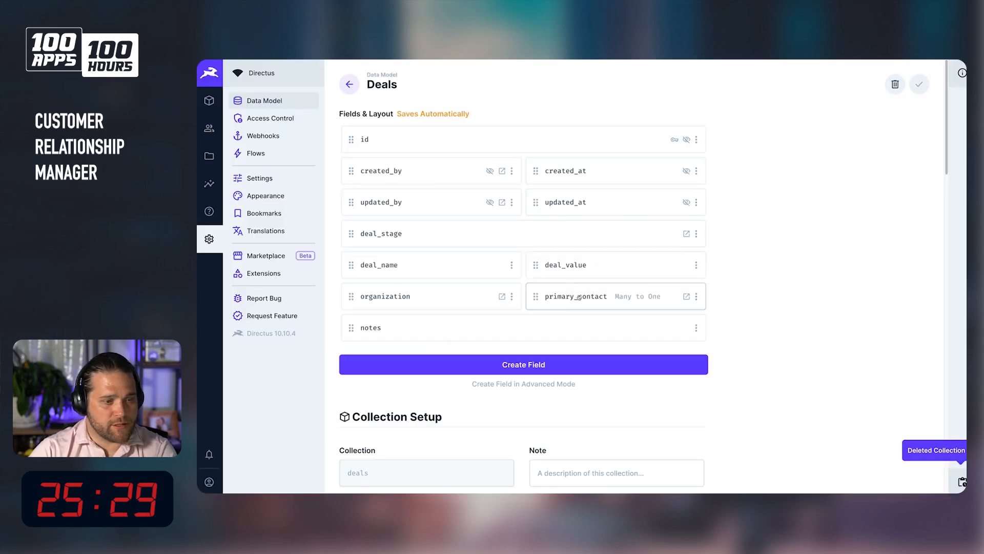
pyautogui.click(503, 371)
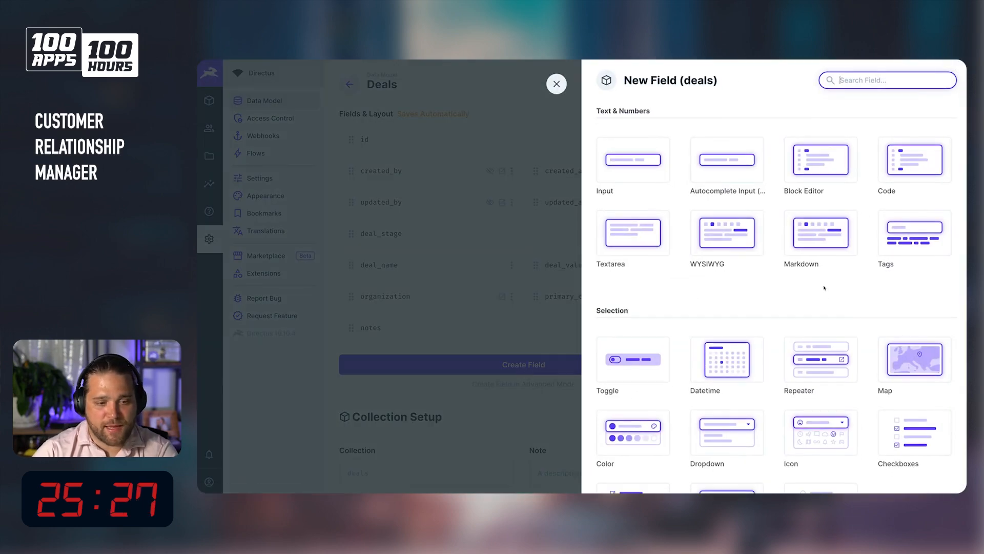
pyautogui.scroll(-5, 824, 287)
pyautogui.write('one')
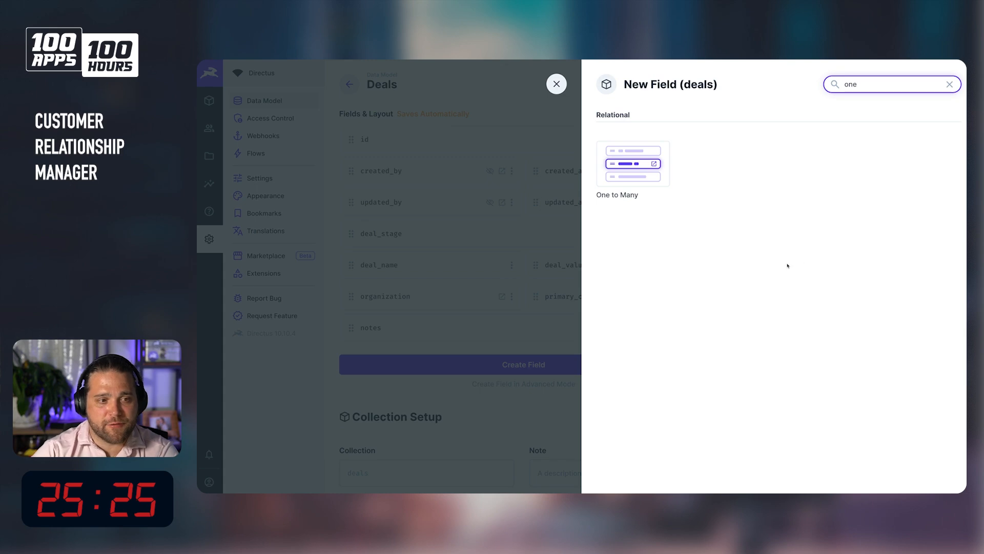
pyautogui.click(620, 175)
pyautogui.write('activities')
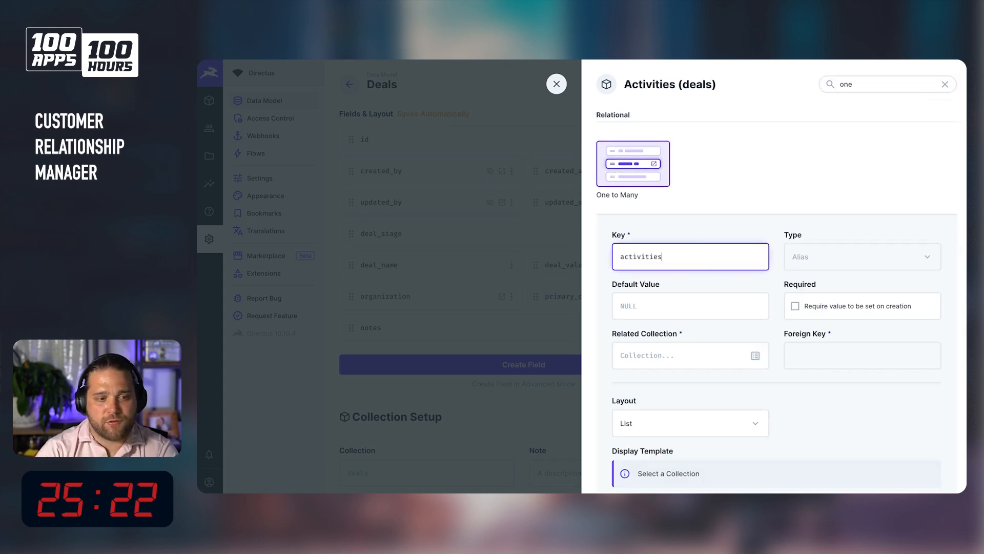
pyautogui.press('Tab')
pyautogui.click(682, 356)
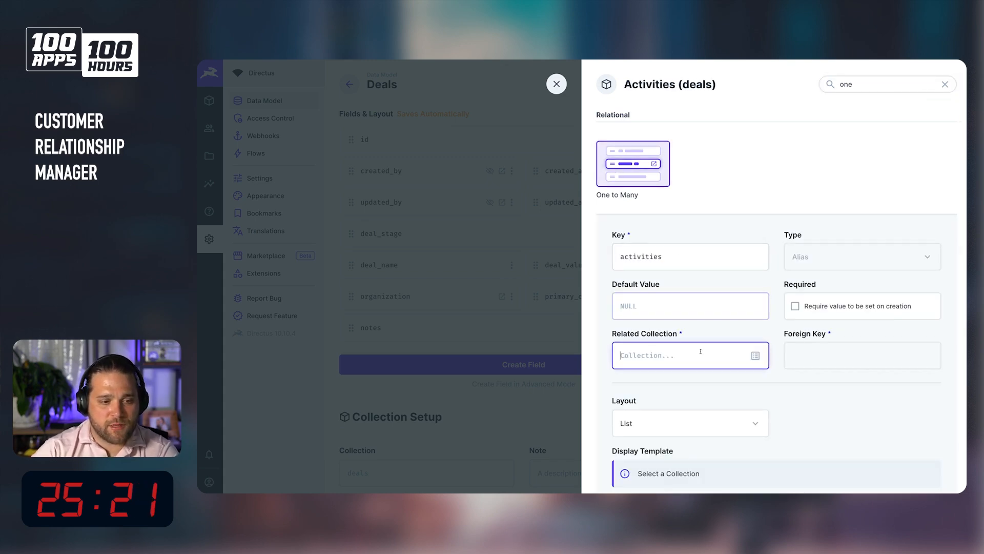
pyautogui.write('activities')
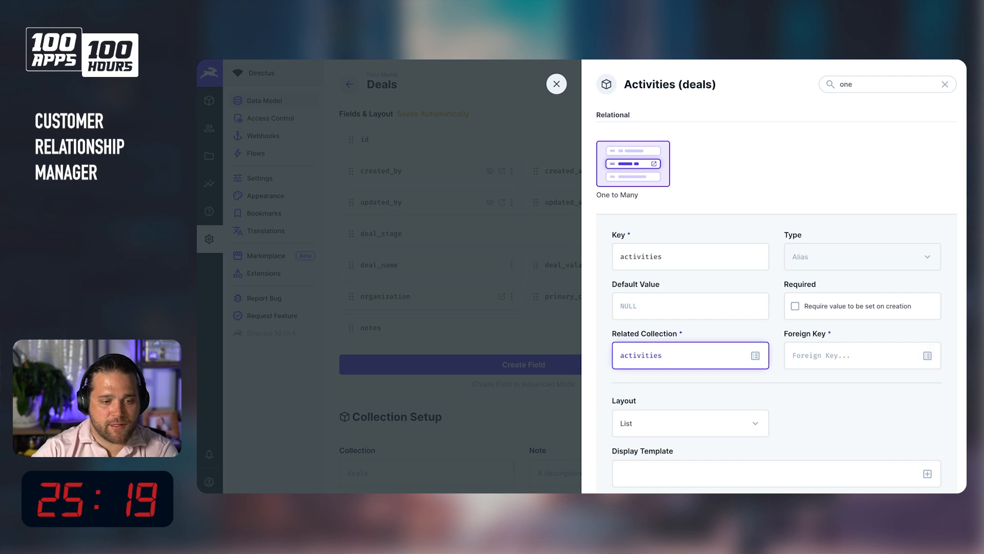
pyautogui.click(808, 355)
pyautogui.write('deal')
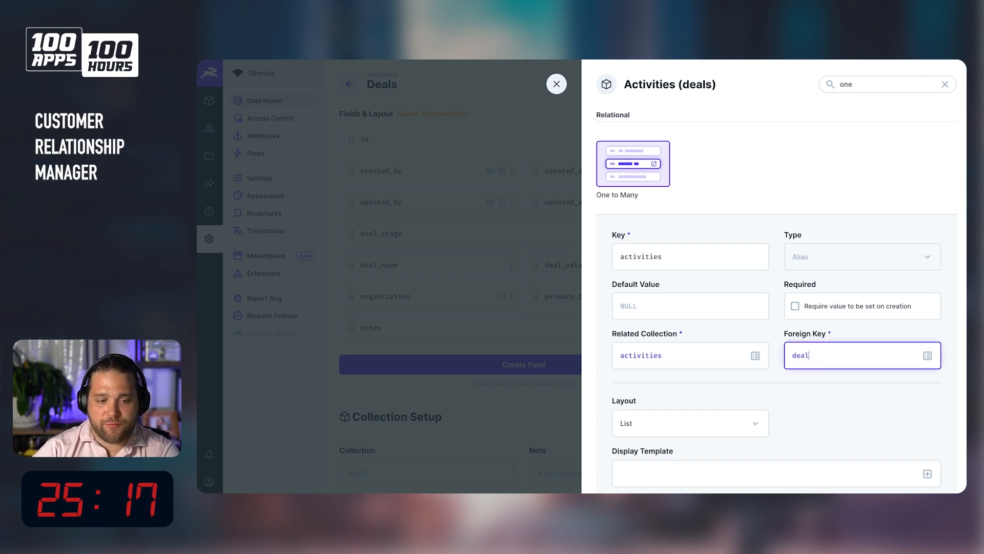
# Switch the activities field's layout to Table.
pyautogui.scroll(-1, 808, 354)
pyautogui.scroll(-4, 811, 360)
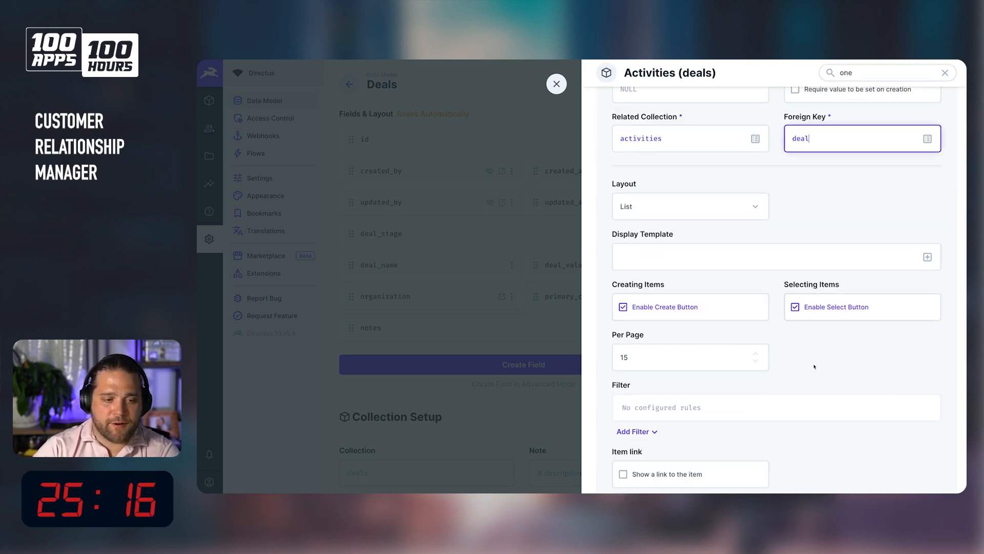
pyautogui.click(734, 229)
pyautogui.click(730, 204)
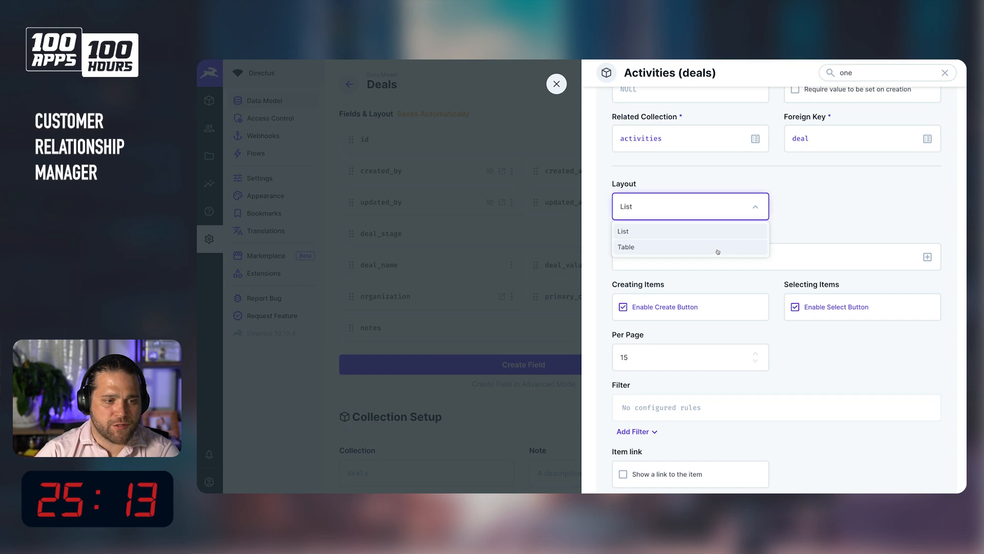
pyautogui.click(720, 253)
# Add Name, Due Date and Activity Type as columns of the activities table.
pyautogui.click(635, 282)
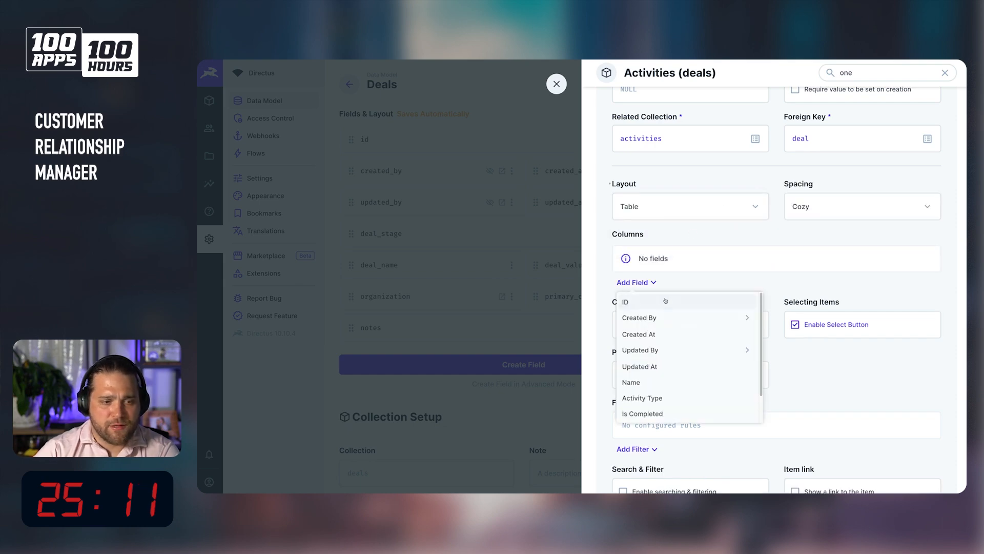
pyautogui.scroll(-1, 657, 331)
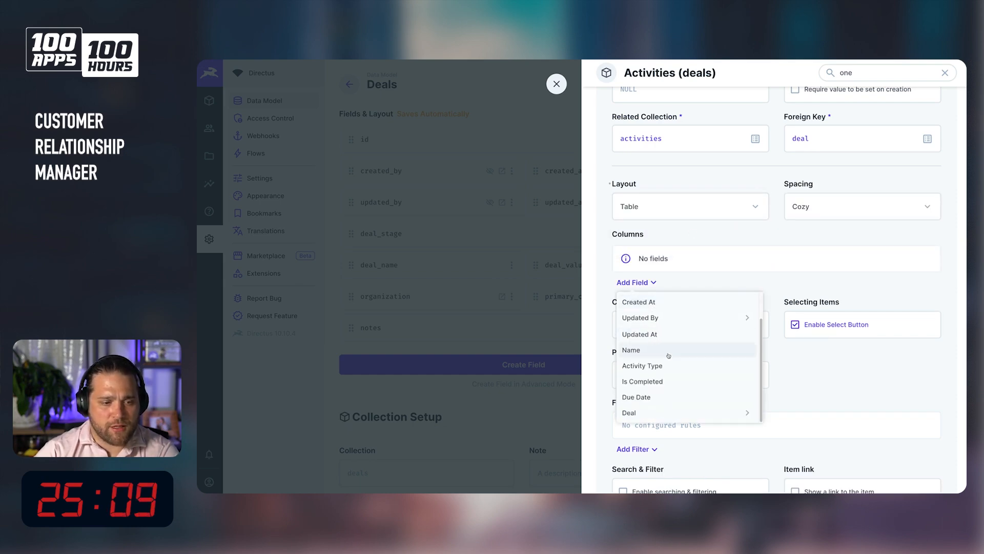
pyautogui.click(645, 349)
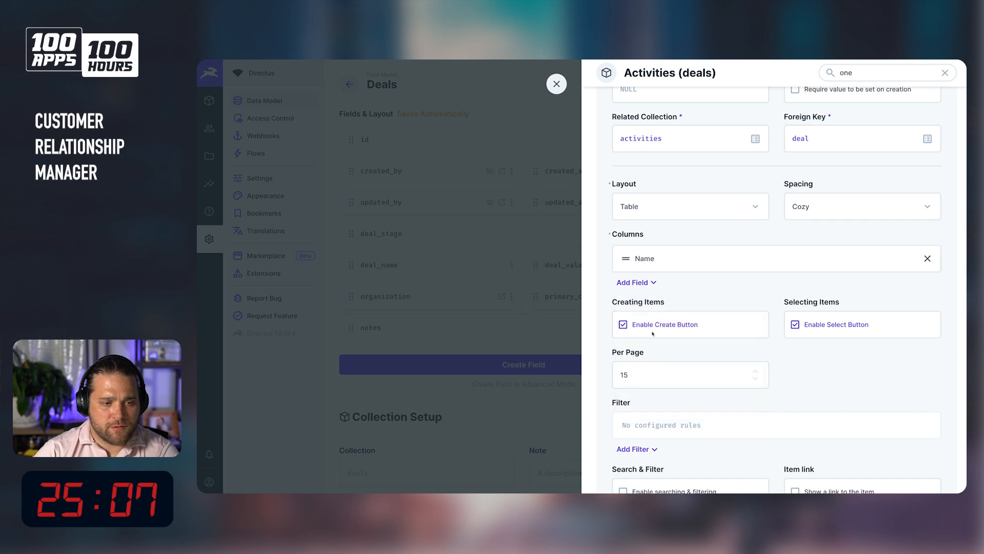
pyautogui.click(651, 280)
pyautogui.scroll(-1, 651, 400)
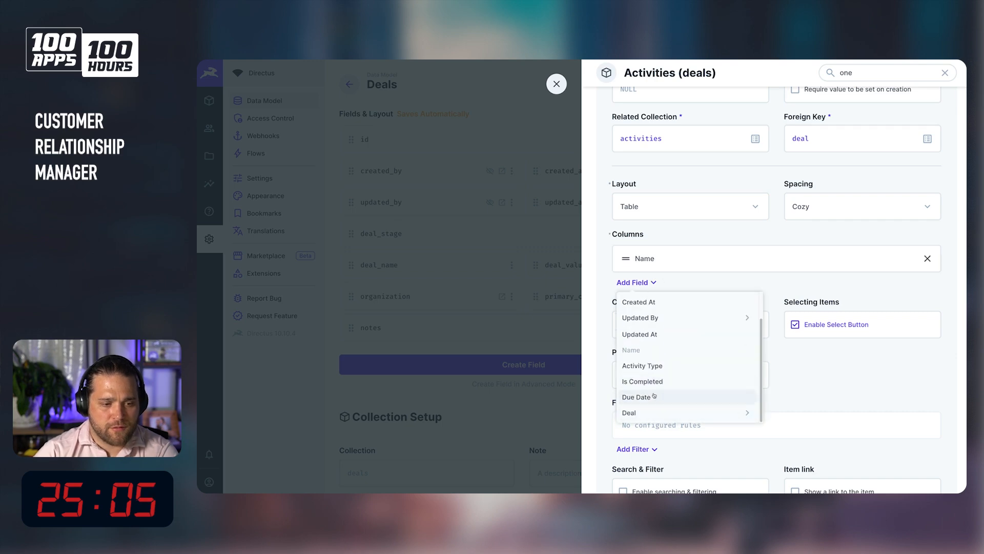
pyautogui.click(656, 393)
pyautogui.click(630, 311)
pyautogui.scroll(-1, 643, 385)
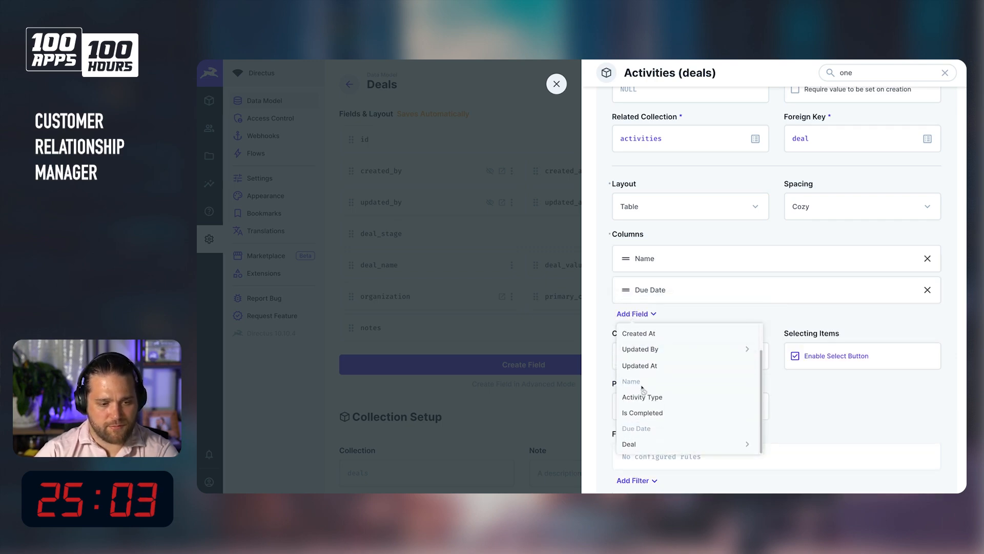
pyautogui.click(645, 394)
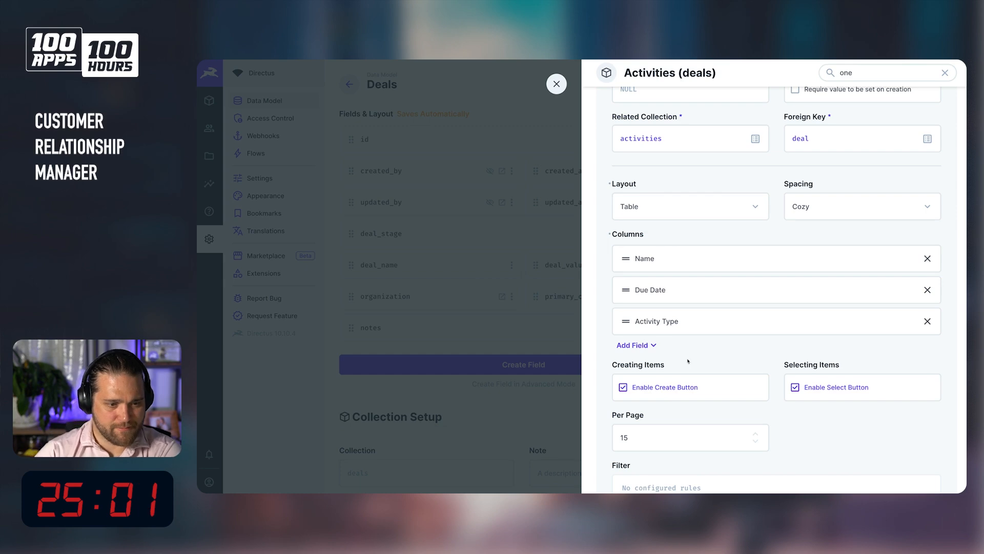
pyautogui.click(636, 346)
pyautogui.scroll(-2, 649, 359)
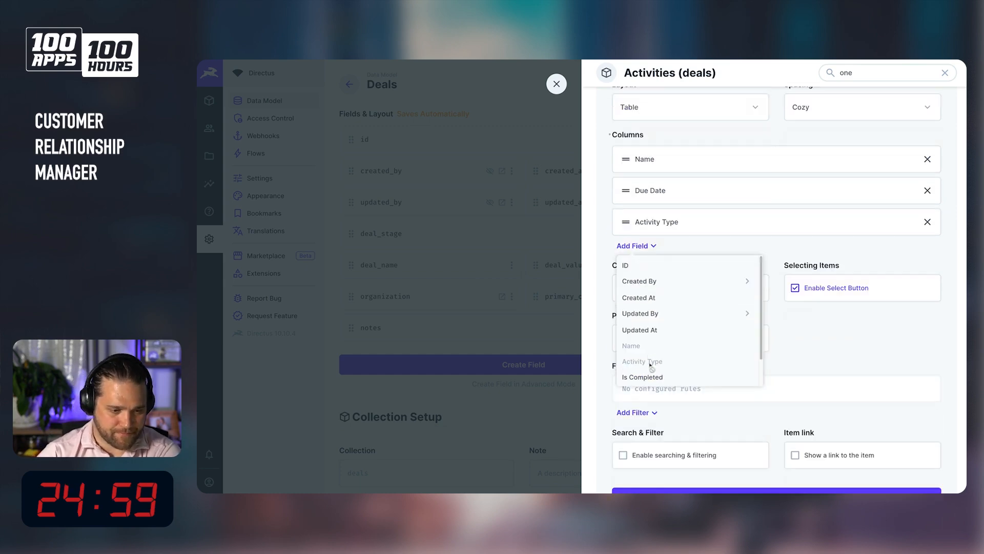
pyautogui.click(824, 351)
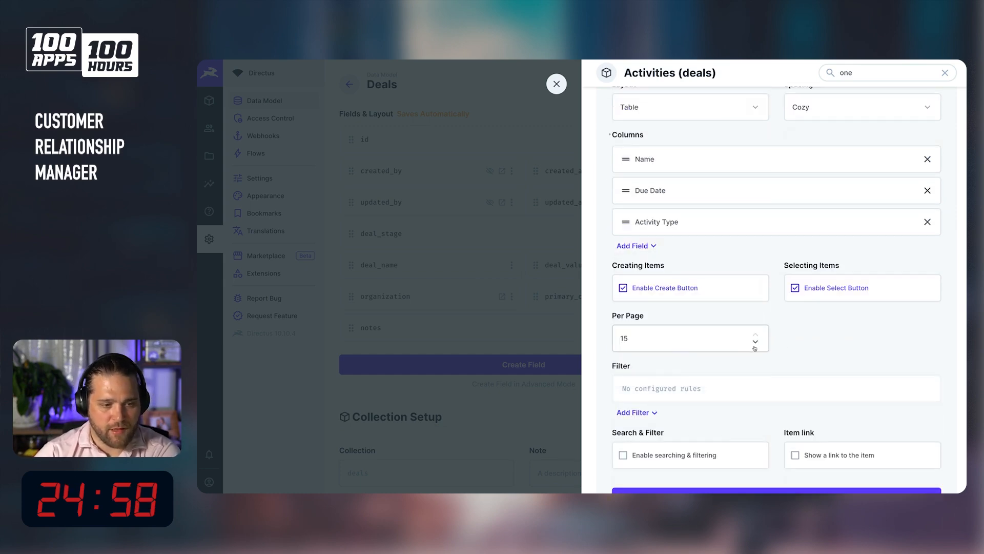
# Filter the activities to Is Completed equals unchecked, and enable searching & filtering and links to items.
pyautogui.click(632, 413)
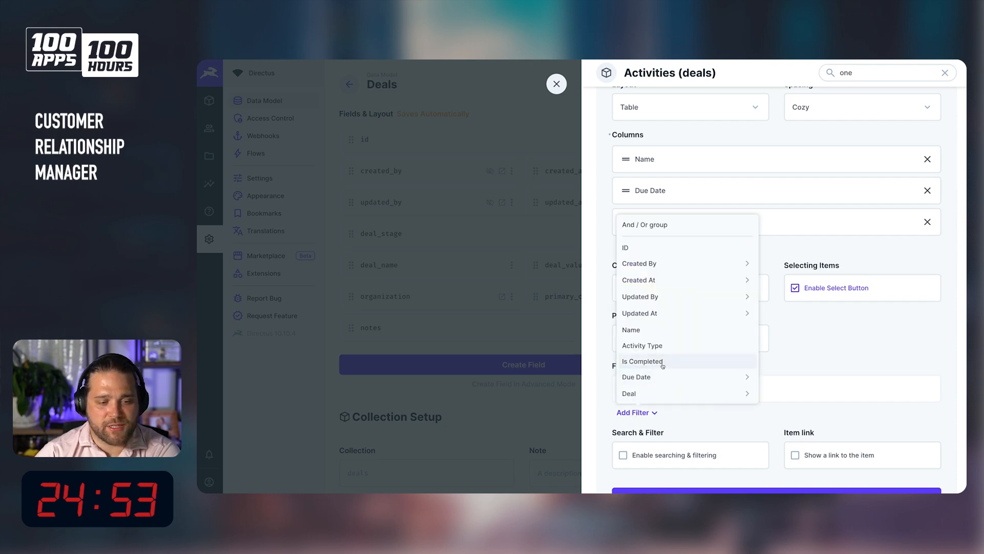
pyautogui.click(663, 361)
pyautogui.click(714, 392)
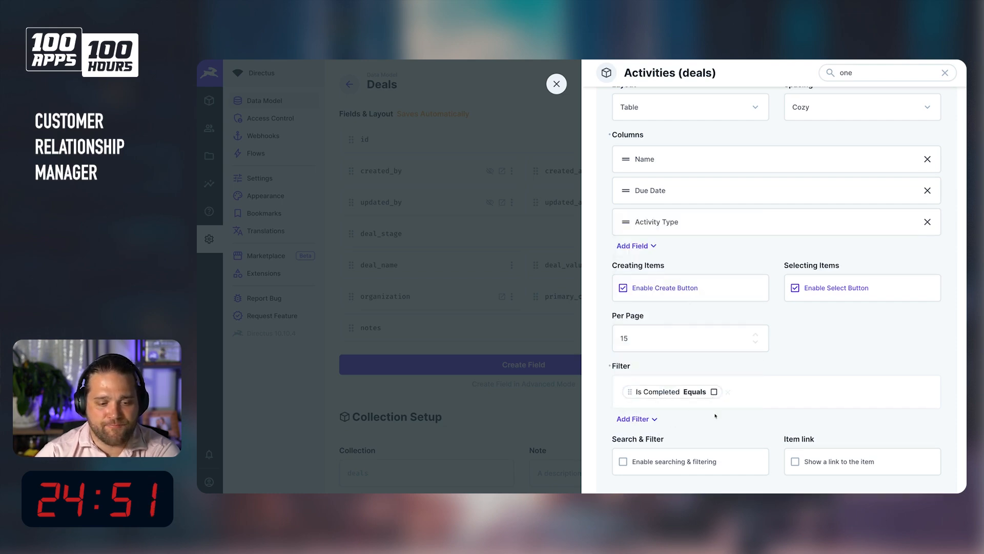
pyautogui.click(696, 461)
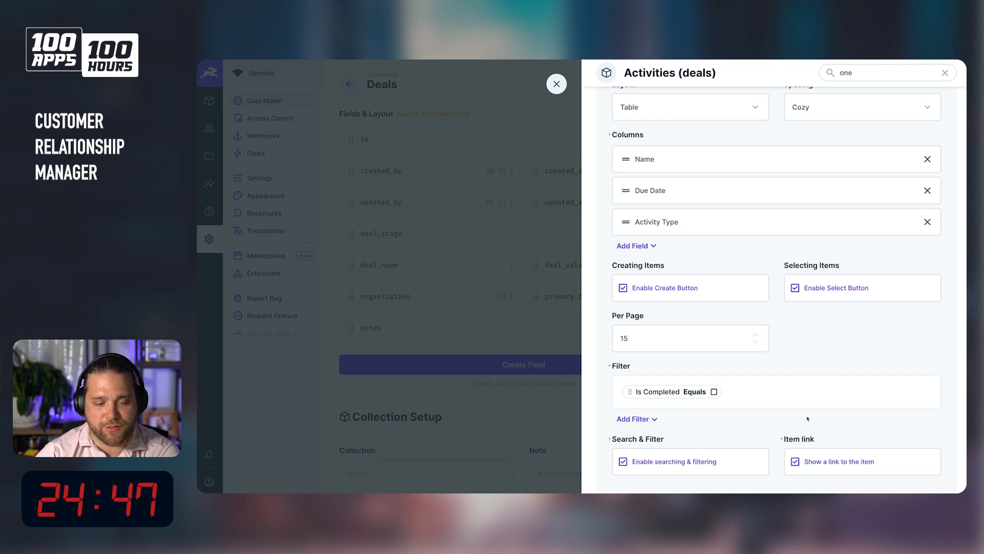
pyautogui.scroll(-3, 793, 470)
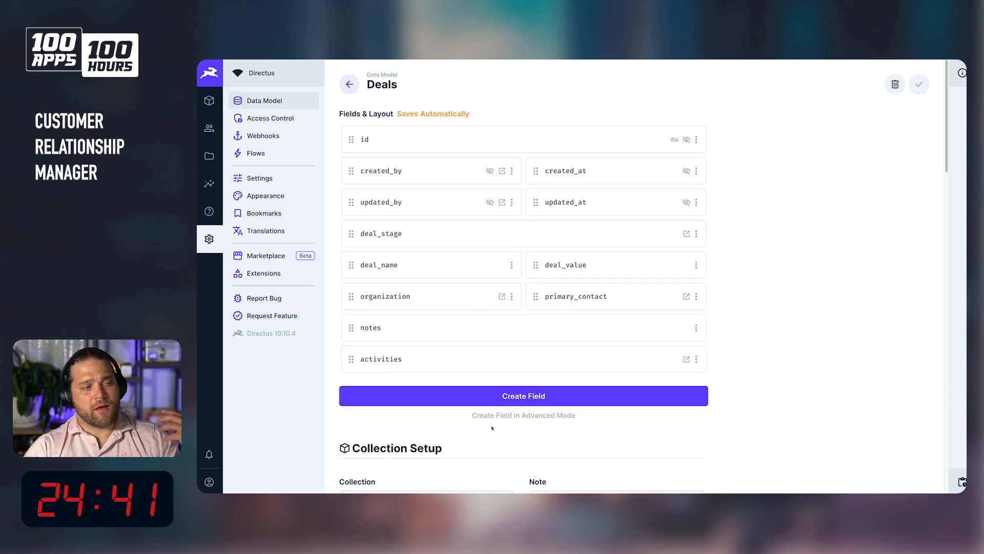
# Start a new Many to One field in deals with the key deal_owner.
pyautogui.click(629, 397)
pyautogui.scroll(-3, 895, 319)
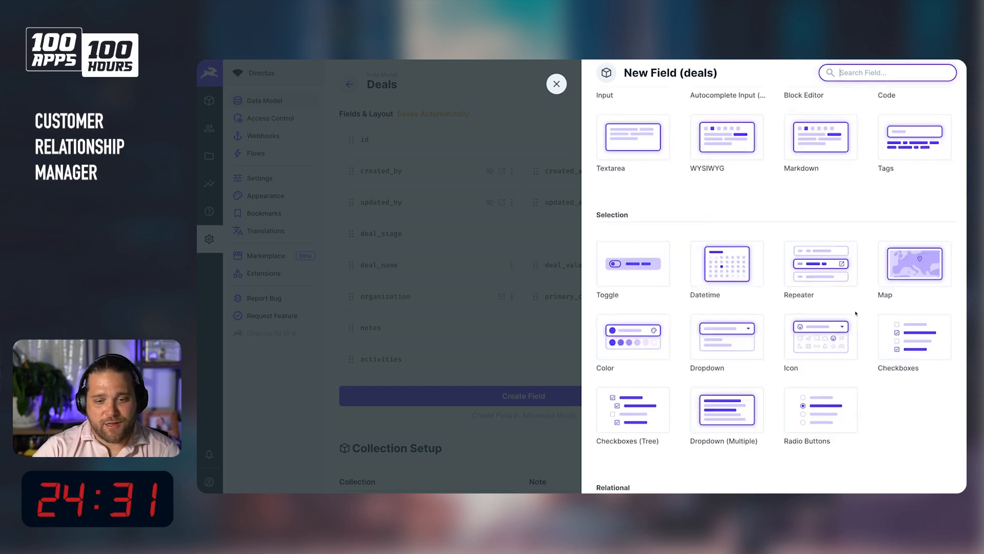
pyautogui.scroll(-5, 897, 338)
pyautogui.click(909, 290)
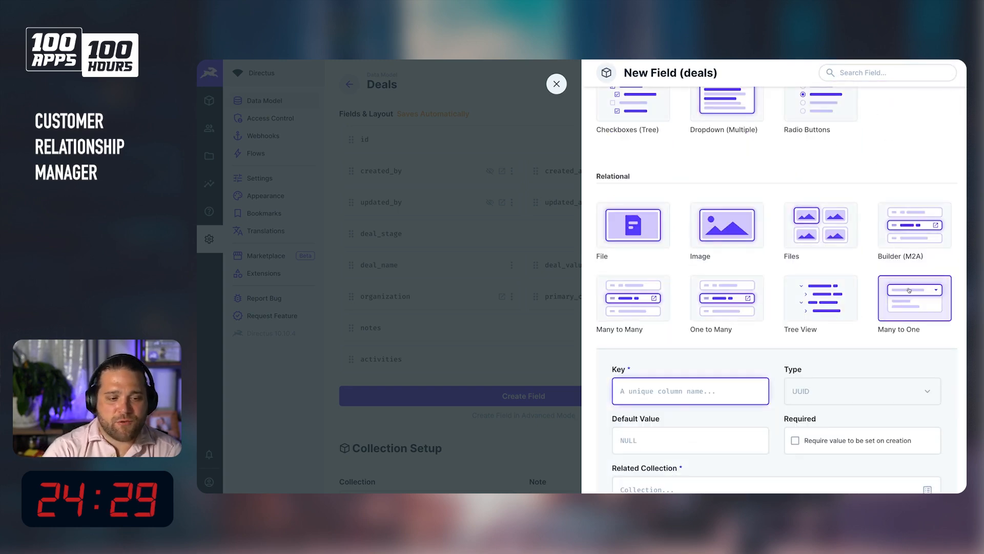
pyautogui.write('owner')
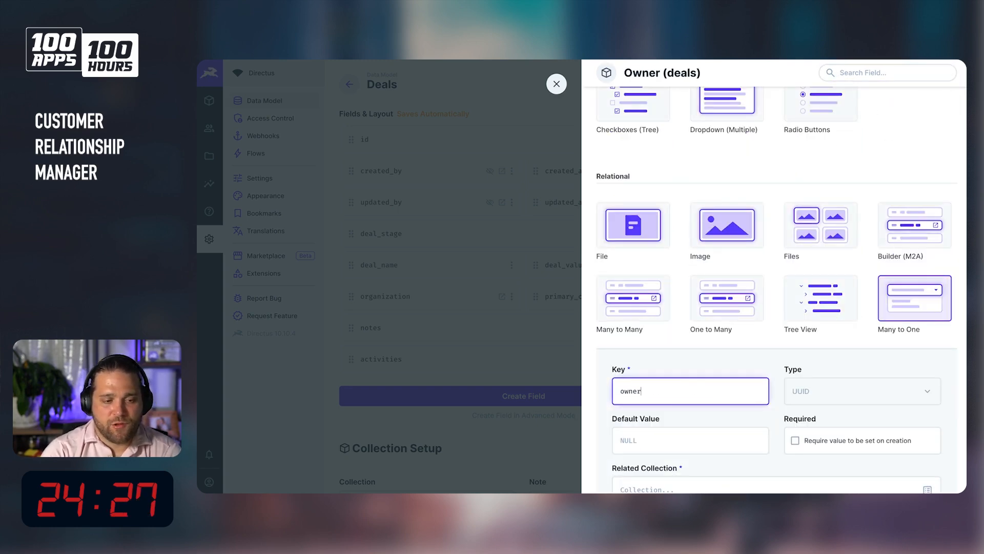
pyautogui.hotkey('ctrl', 'a')
pyautogui.write('deal_')
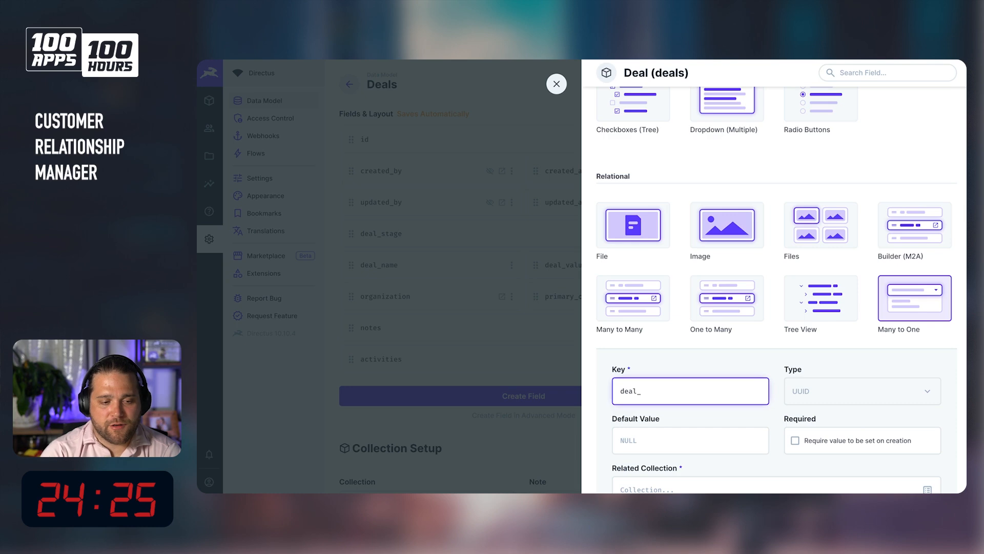
pyautogui.hotkey('ctrl', 'a')
pyautogui.write('assign')
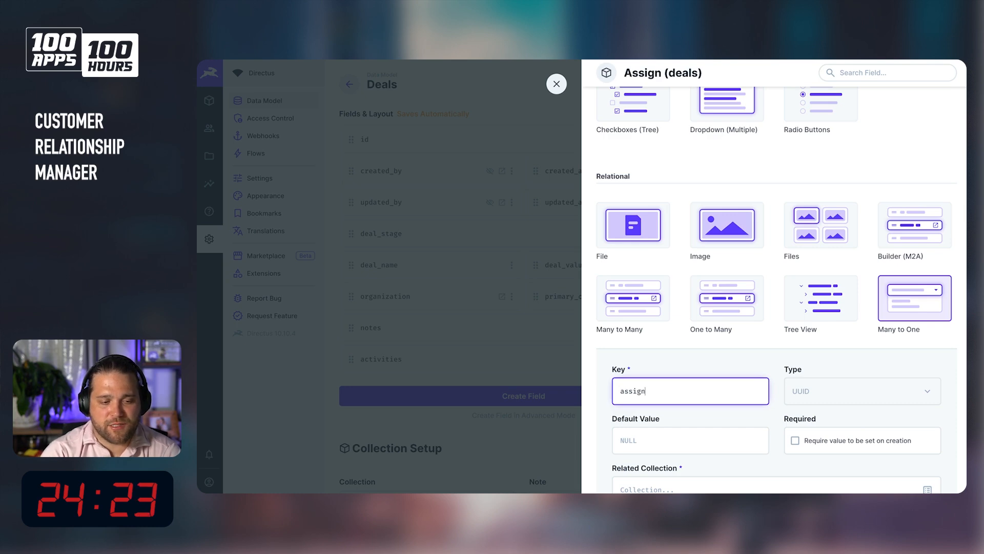
pyautogui.hotkey('ctrl', 'a')
pyautogui.write('deal_owner')
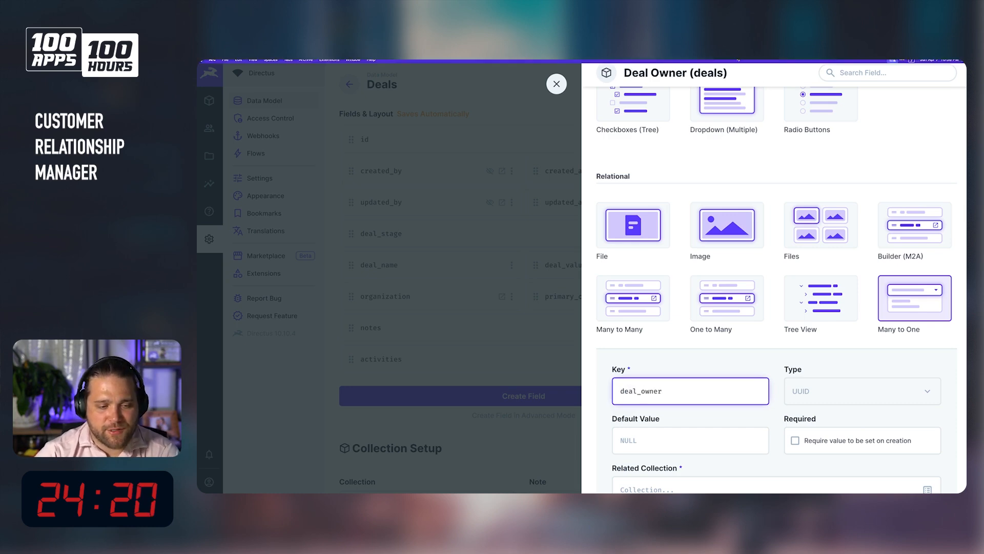
# Set the deal_owner field's related collection to directus_users.
pyautogui.scroll(-3, 837, 359)
pyautogui.click(837, 310)
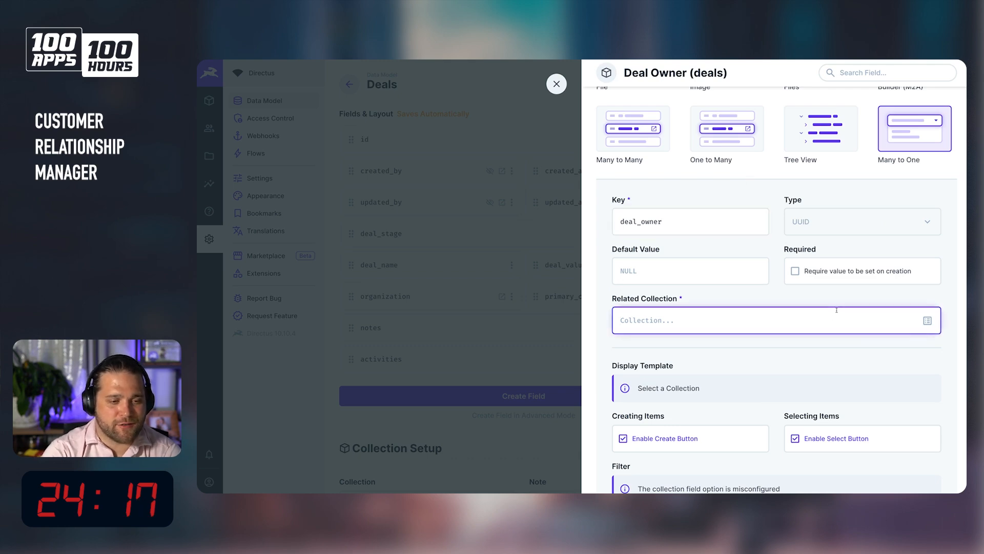
pyautogui.write('directus_users')
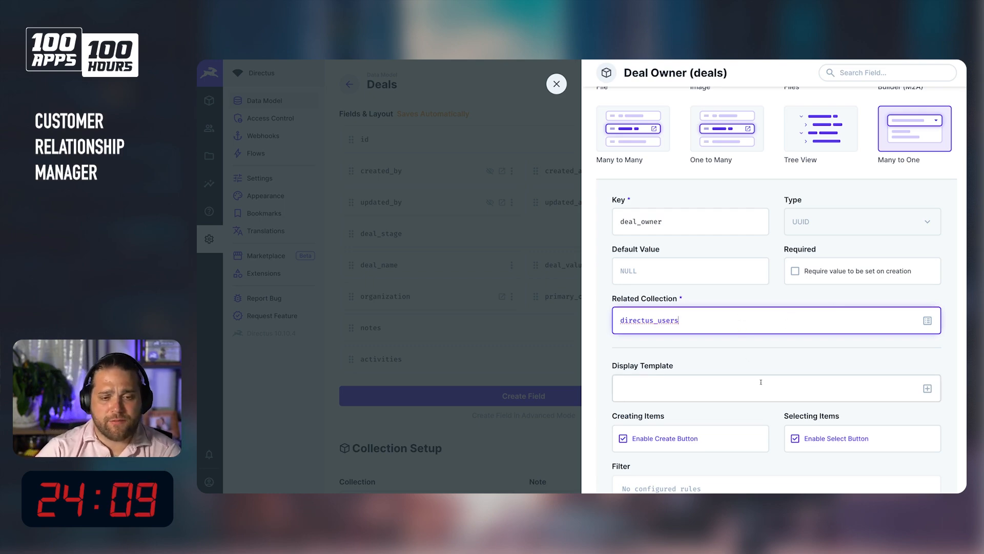
pyautogui.scroll(-3, 764, 400)
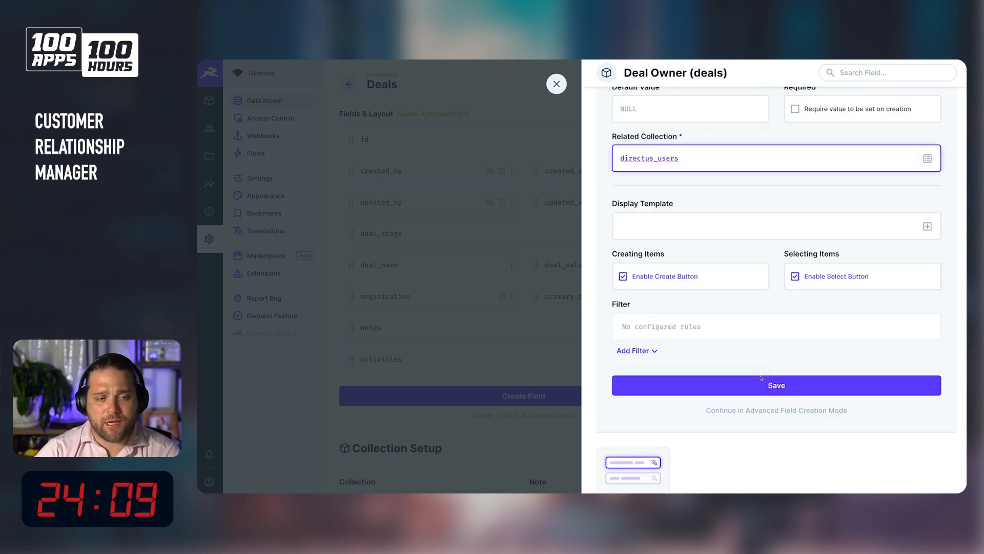
# Save the deal_owner Many to One field and dismiss the error message.
pyautogui.click(800, 388)
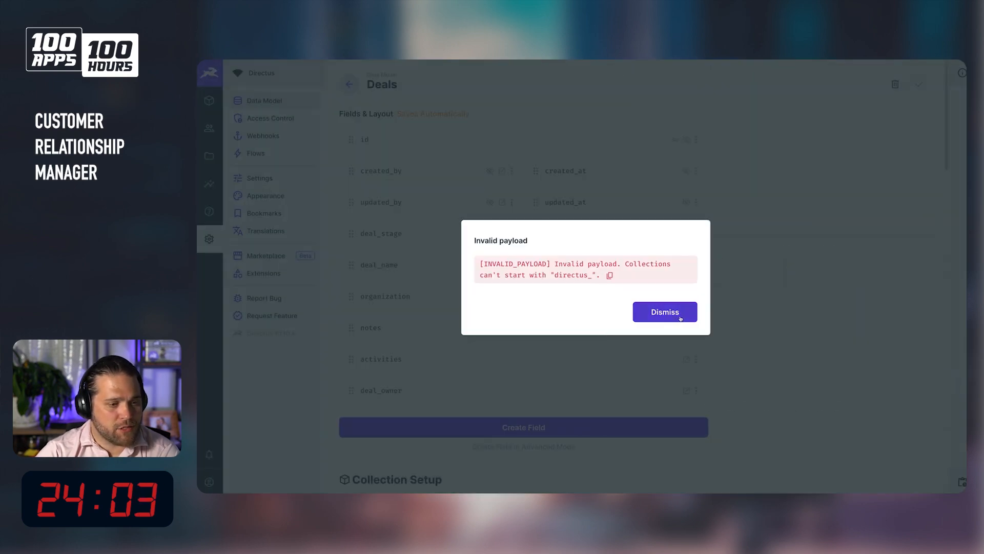
pyautogui.click(680, 318)
# Start another Many to One field in deals with key deal_owner and related collection directus_users.
pyautogui.click(494, 431)
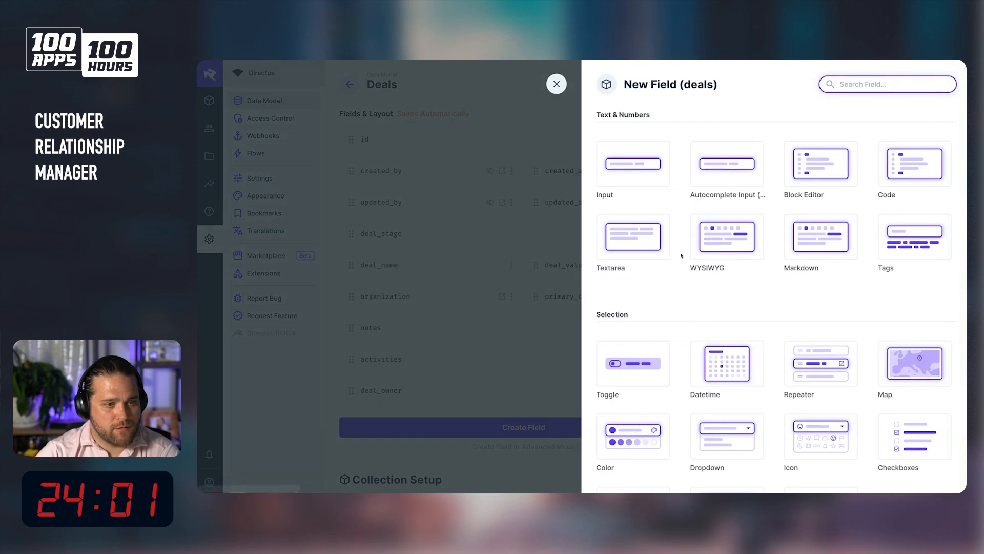
pyautogui.scroll(-2, 785, 208)
pyautogui.scroll(-8, 795, 230)
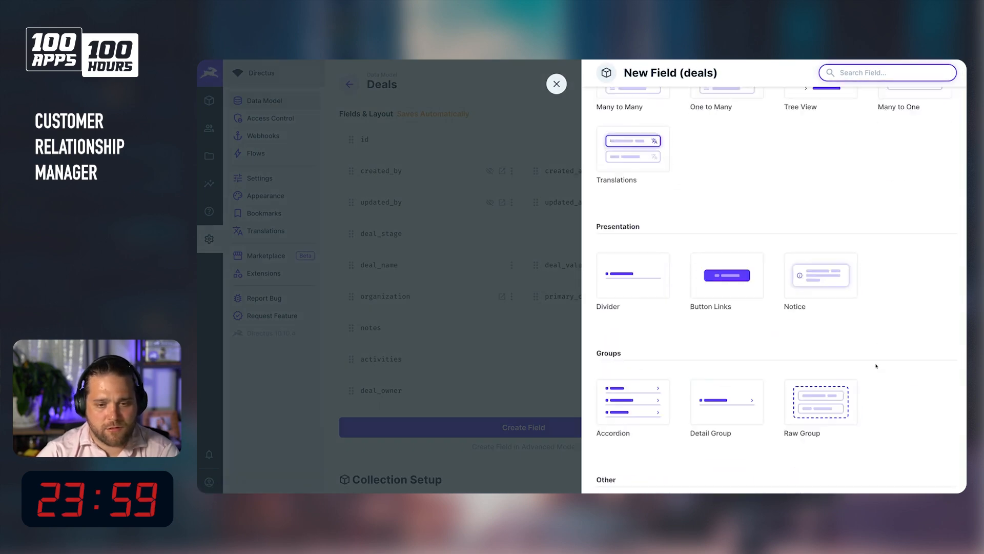
pyautogui.scroll(2, 875, 365)
pyautogui.click(905, 238)
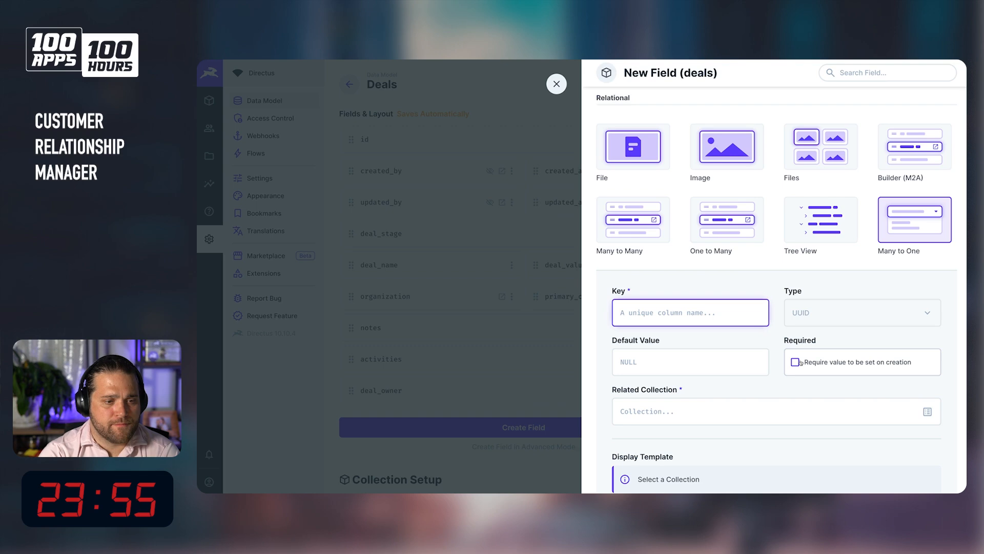
pyautogui.write('deal_owner')
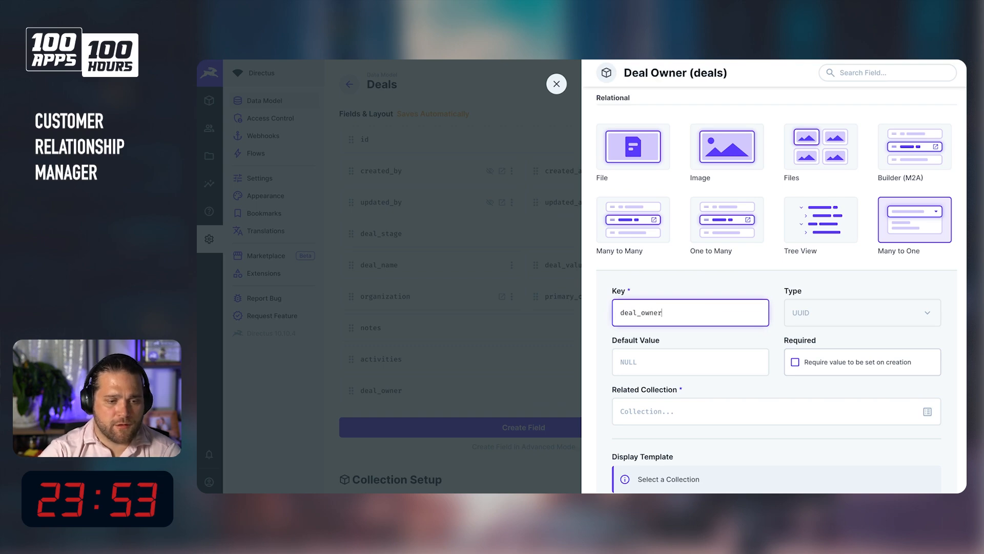
pyautogui.click(927, 412)
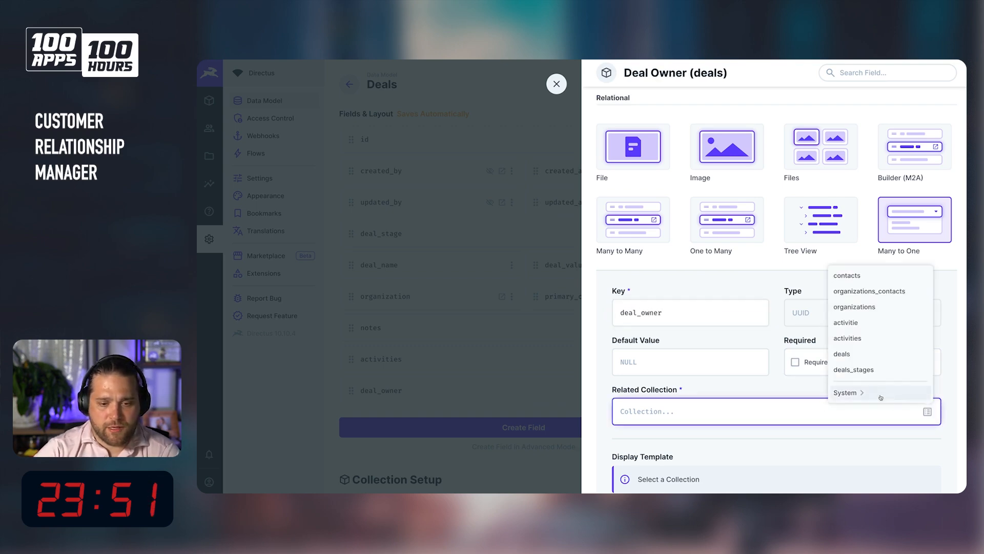
pyautogui.click(856, 393)
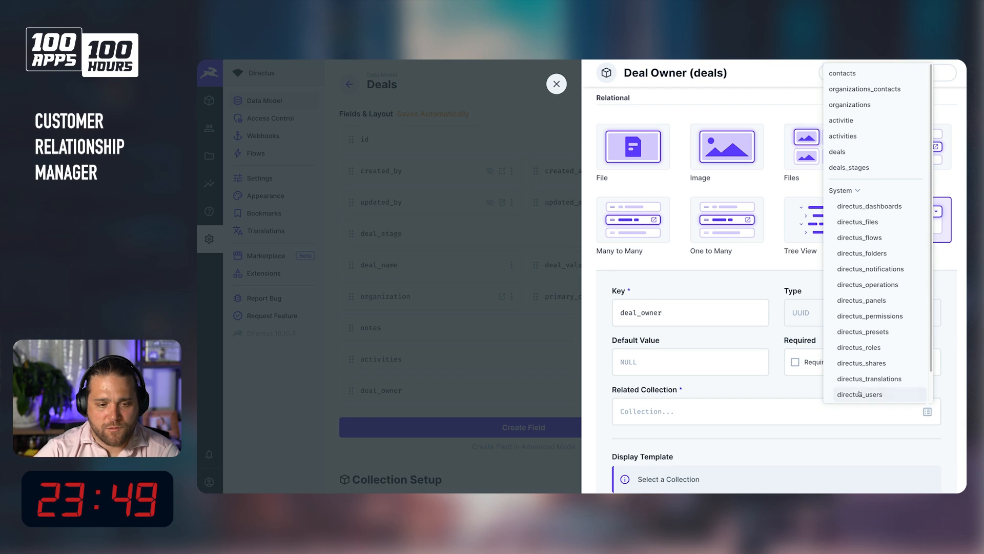
pyautogui.click(855, 393)
pyautogui.scroll(-3, 721, 398)
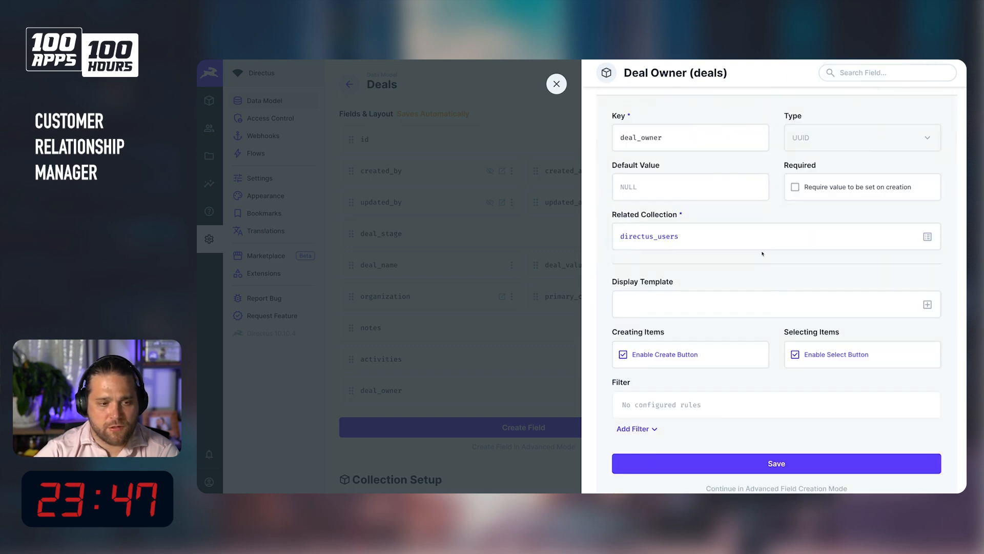
# Set the field's display template to First Name, Last Name and the avatar Thumbnail.
pyautogui.click(927, 305)
pyautogui.click(712, 329)
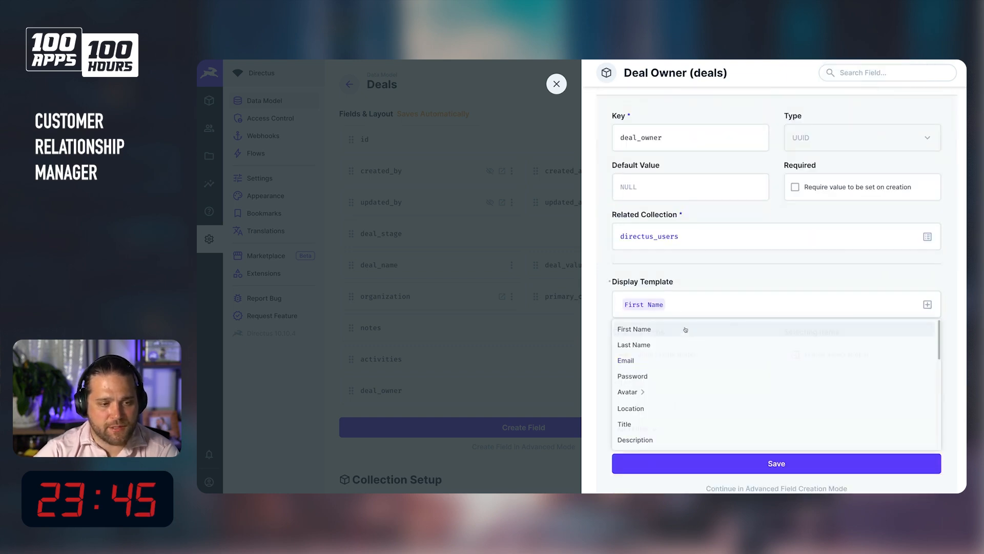
pyautogui.click(926, 306)
pyautogui.click(733, 345)
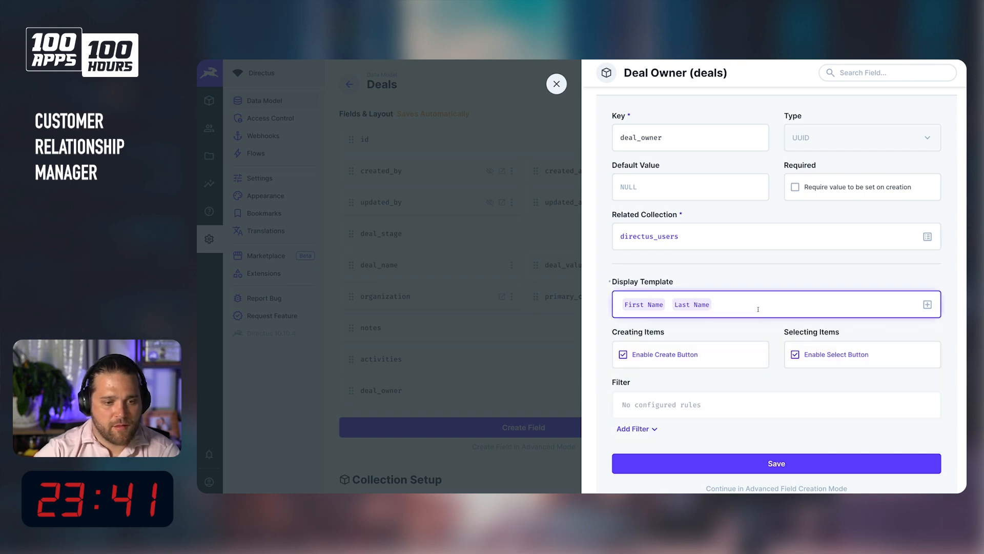
pyautogui.click(620, 305)
pyautogui.press('Left')
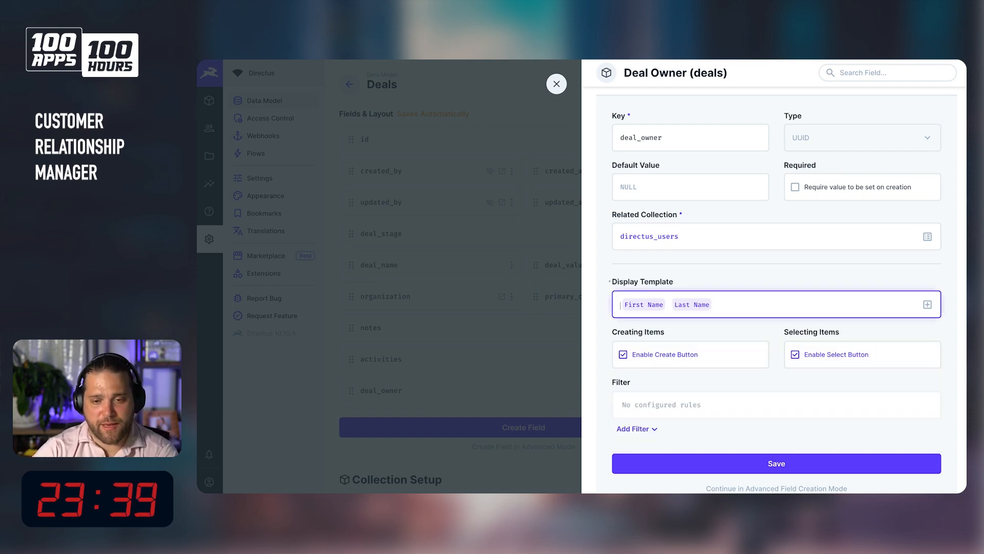
pyautogui.click(926, 305)
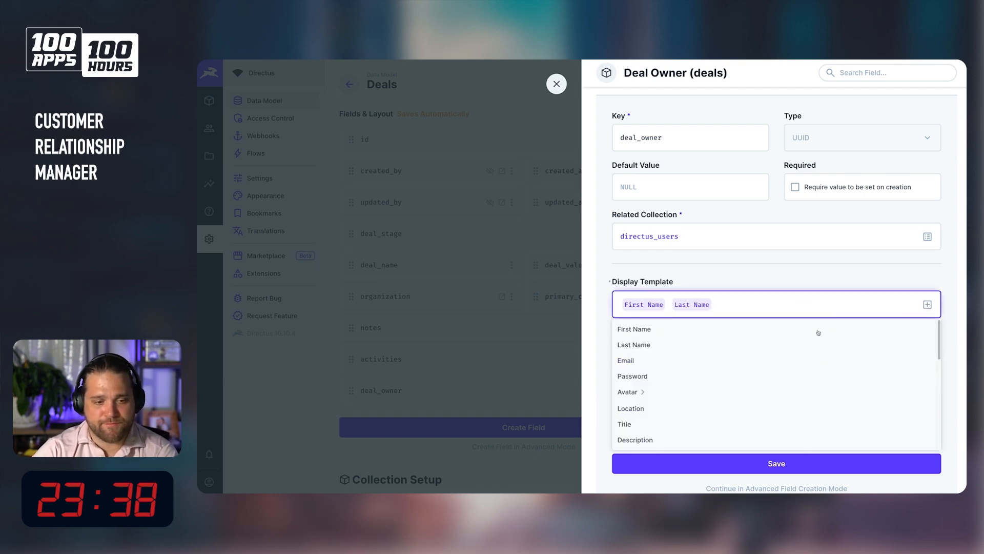
pyautogui.click(650, 395)
pyautogui.scroll(-10, 647, 395)
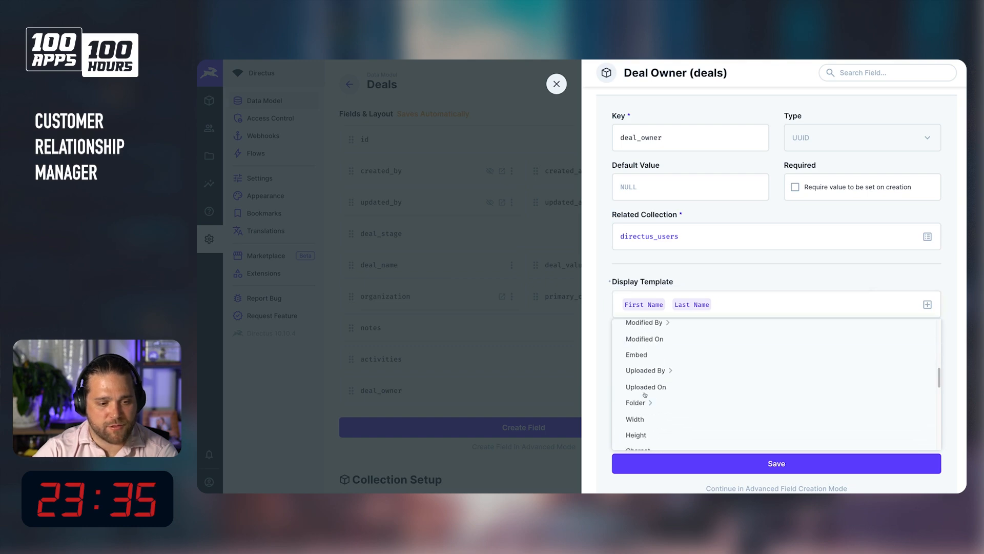
pyautogui.click(645, 395)
# Move the thumbnail to the start of the raw display template value and try to save the field.
pyautogui.click(677, 282)
pyautogui.click(667, 301)
pyautogui.moveTo(598, 267); pyautogui.dragTo(690, 266)
pyautogui.hotkey('ctrl', 'x')
pyautogui.press('Home')
pyautogui.hotkey('ctrl', 'v')
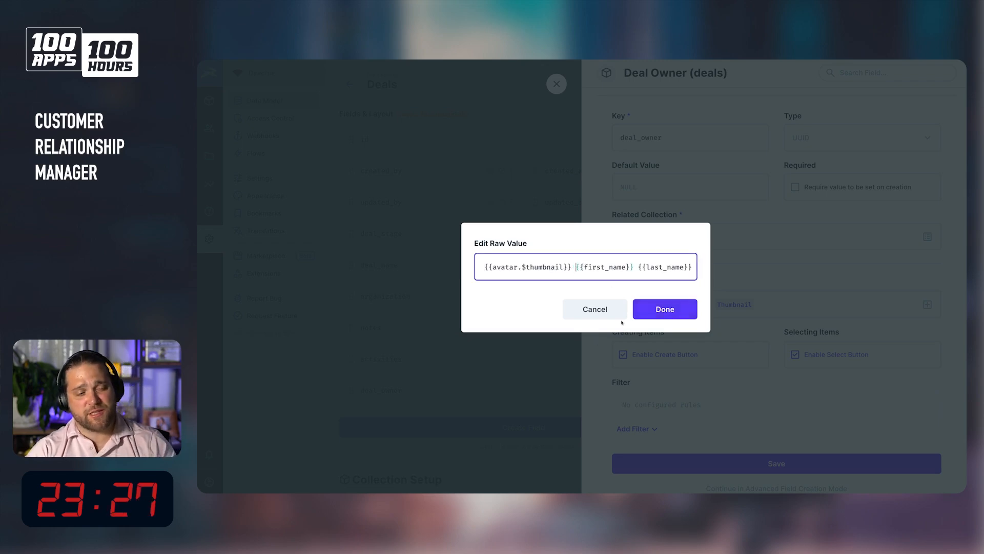
pyautogui.click(658, 308)
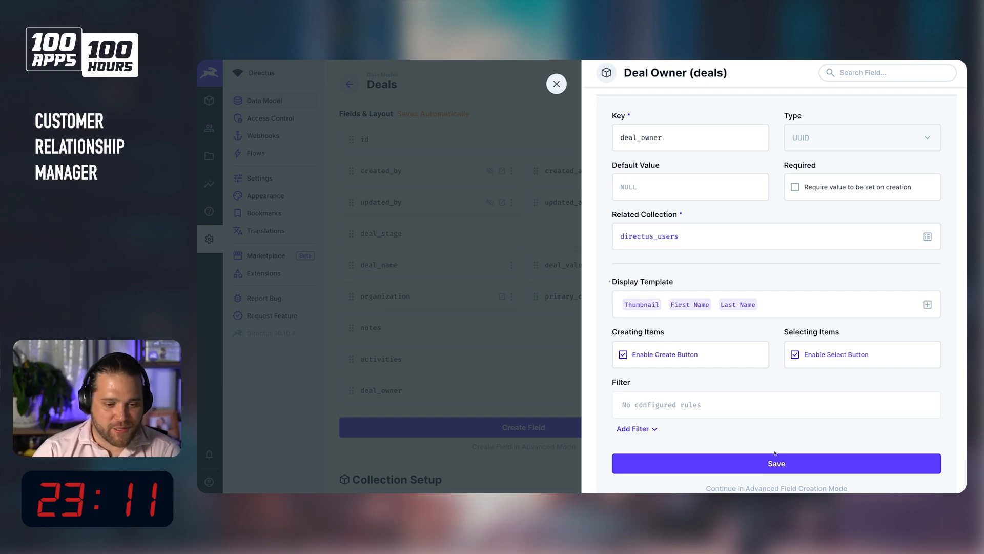
pyautogui.click(770, 468)
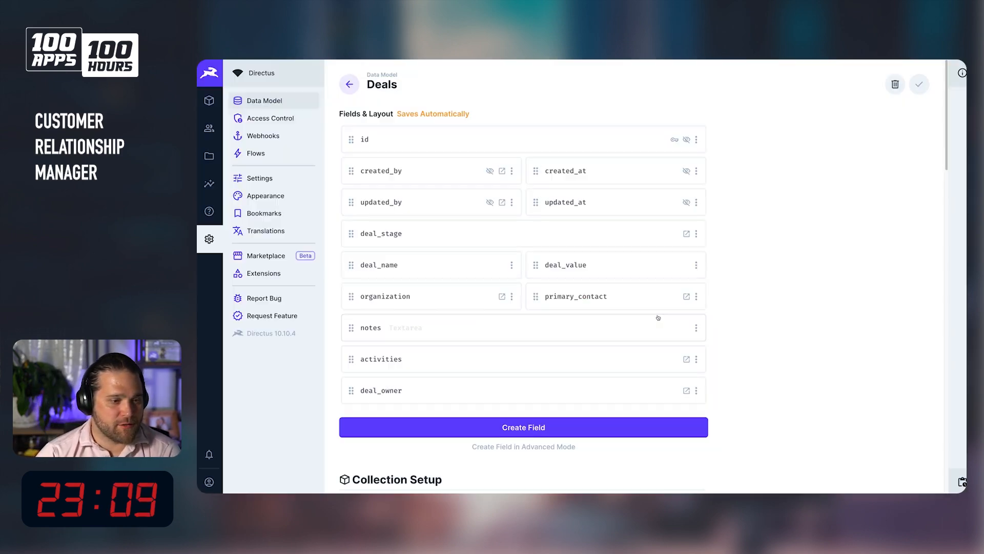
pyautogui.click(658, 317)
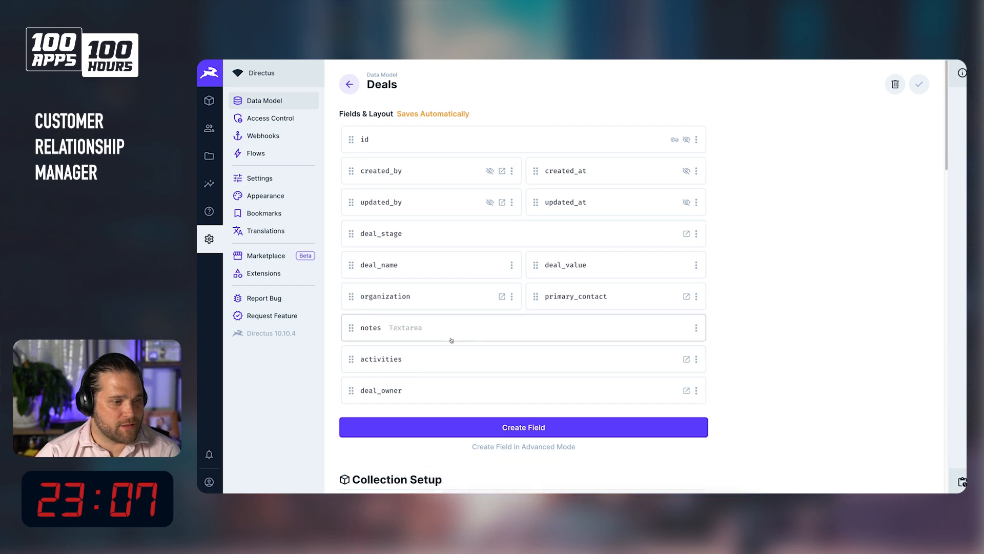
# Move deal_owner directly below deal_stage and set both fields to half width.
pyautogui.moveTo(352, 390); pyautogui.dragTo(407, 263)
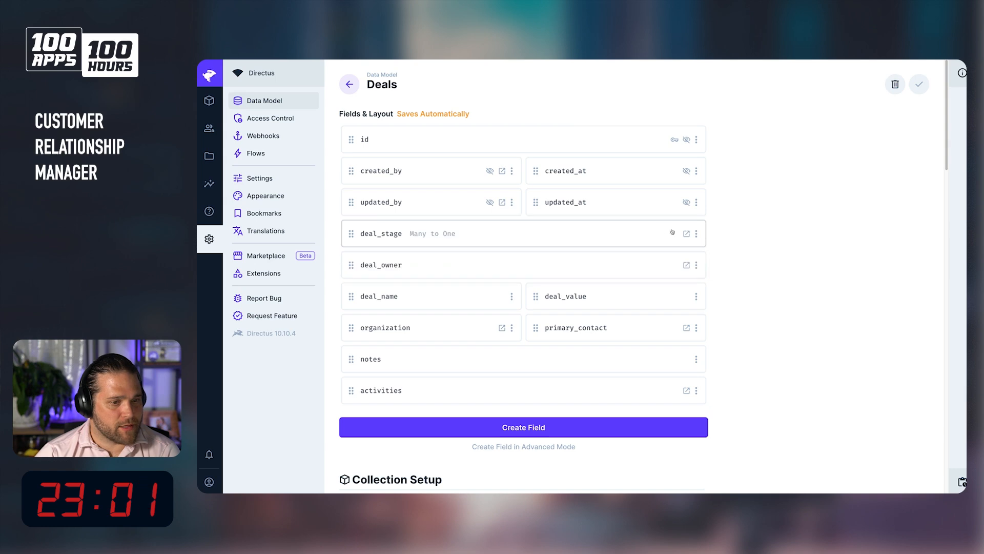
pyautogui.click(696, 233)
pyautogui.click(640, 307)
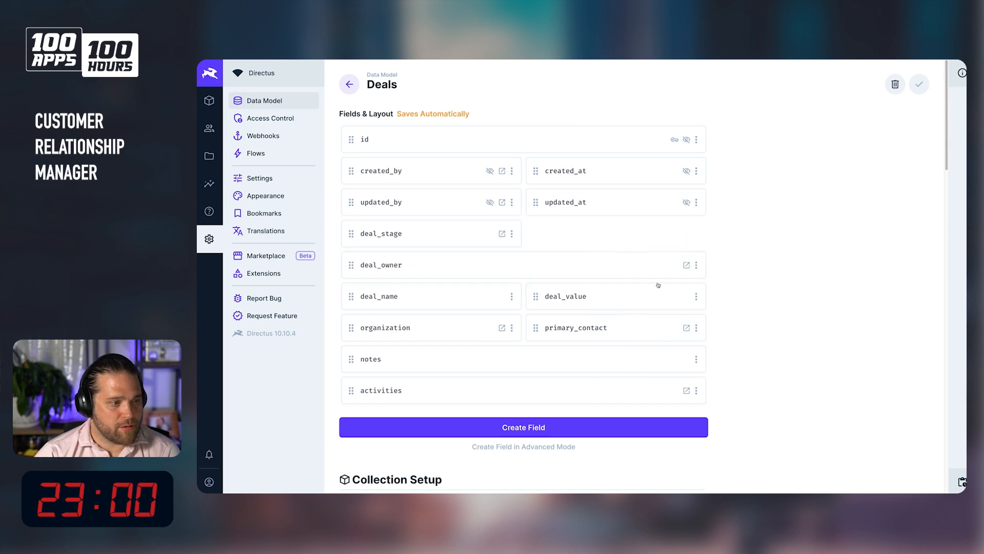
pyautogui.click(697, 265)
pyautogui.click(641, 338)
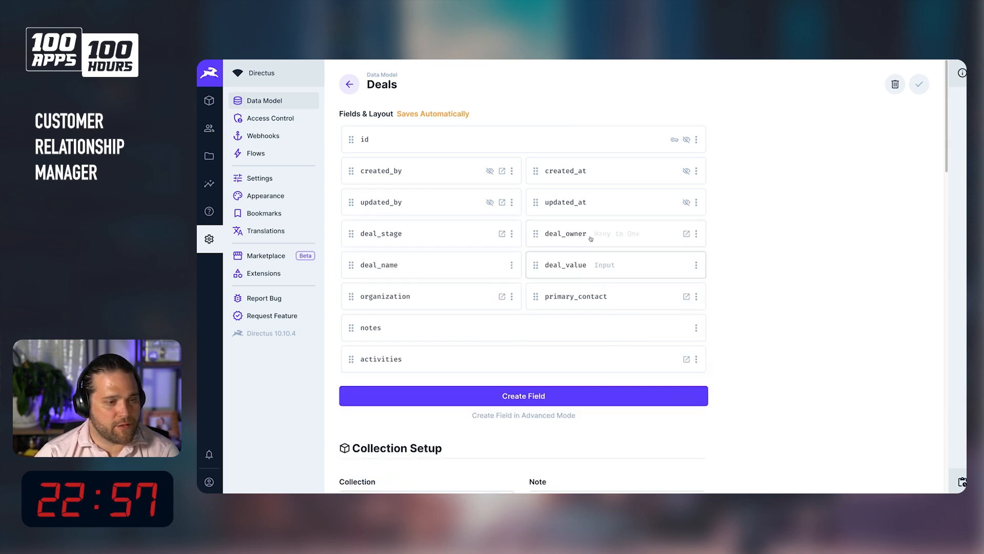
# Open the existing deal's item and start creating a new Directus user as its Deal Owner.
pyautogui.click(213, 105)
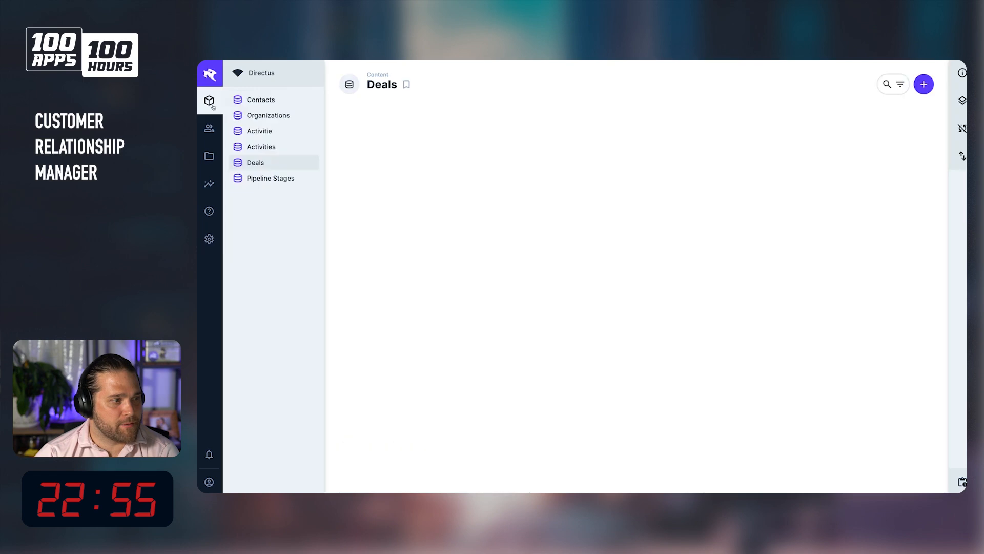
pyautogui.click(590, 150)
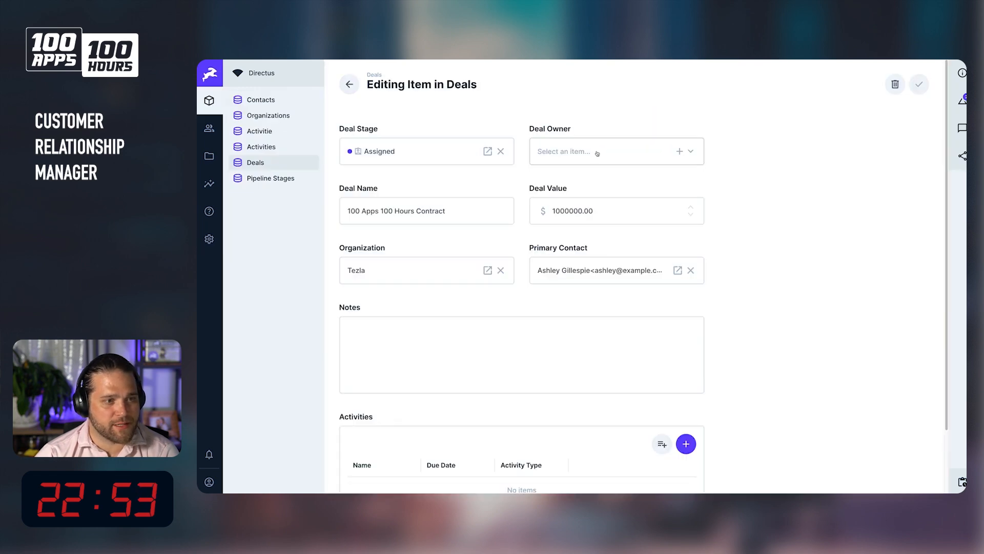
pyautogui.click(596, 153)
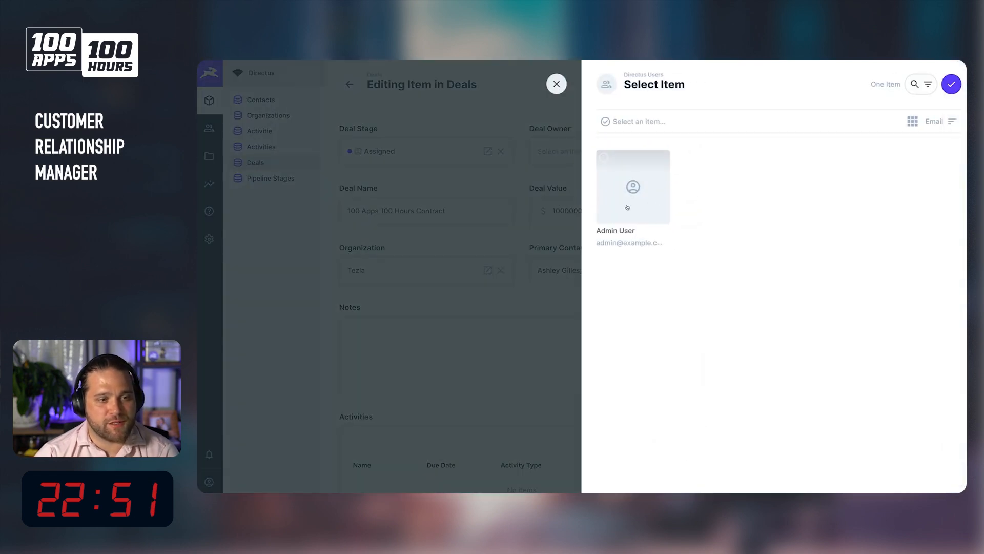
pyautogui.press('Escape')
pyautogui.click(680, 154)
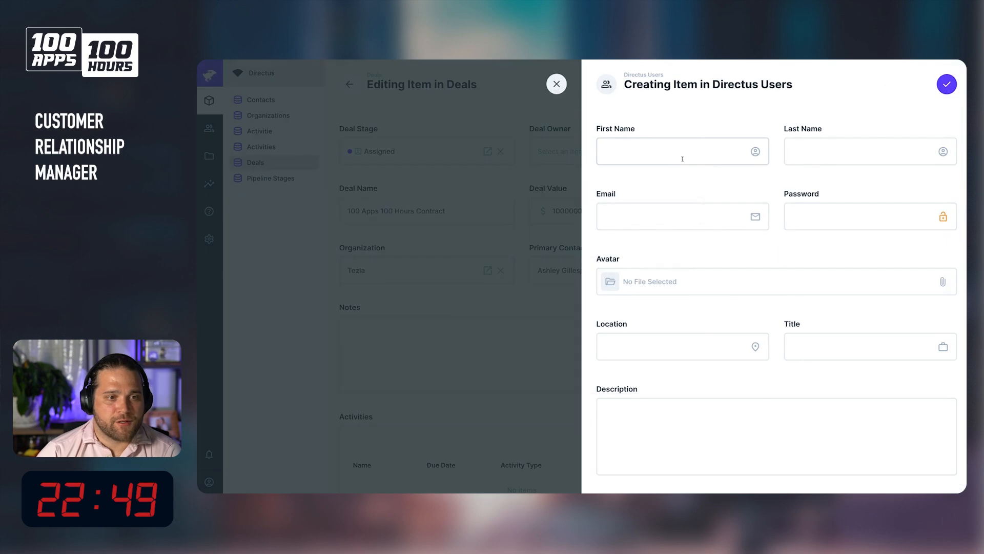
# Enter Sales as first name, Rep as last name, and the user's e-mail address.
pyautogui.click(682, 162)
pyautogui.write('Sales')
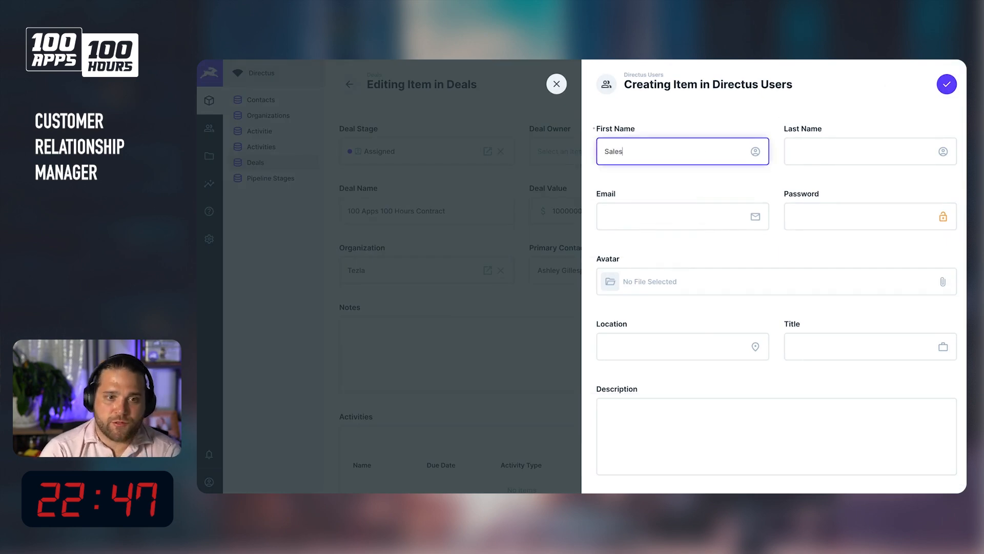
pyautogui.press('Tab')
pyautogui.write('Re')
pyautogui.click(687, 225)
pyautogui.write('salesrep@examp')
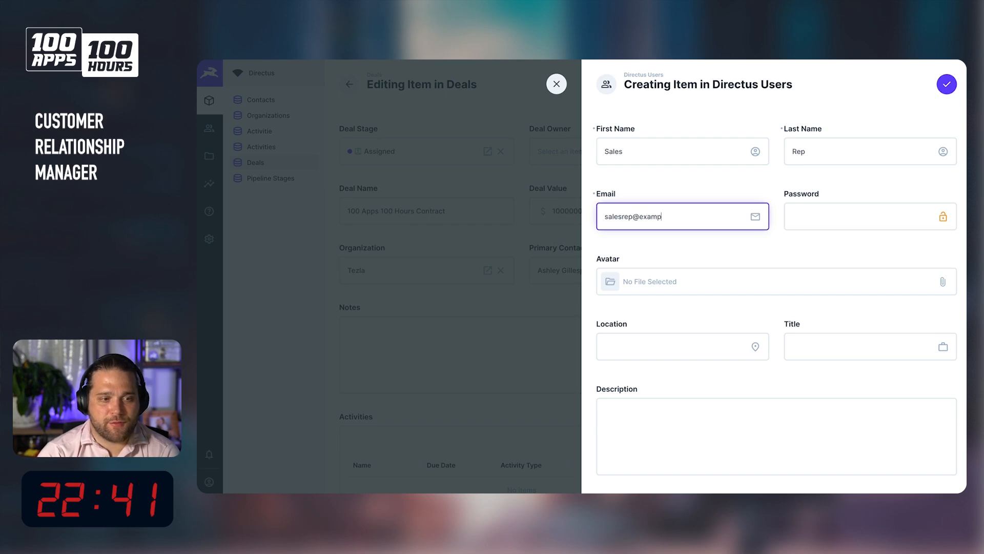
pyautogui.write('le.com')
# Open a new browser tab and search the web for sales rep avatar.
pyautogui.click(723, 284)
pyautogui.click(336, 294)
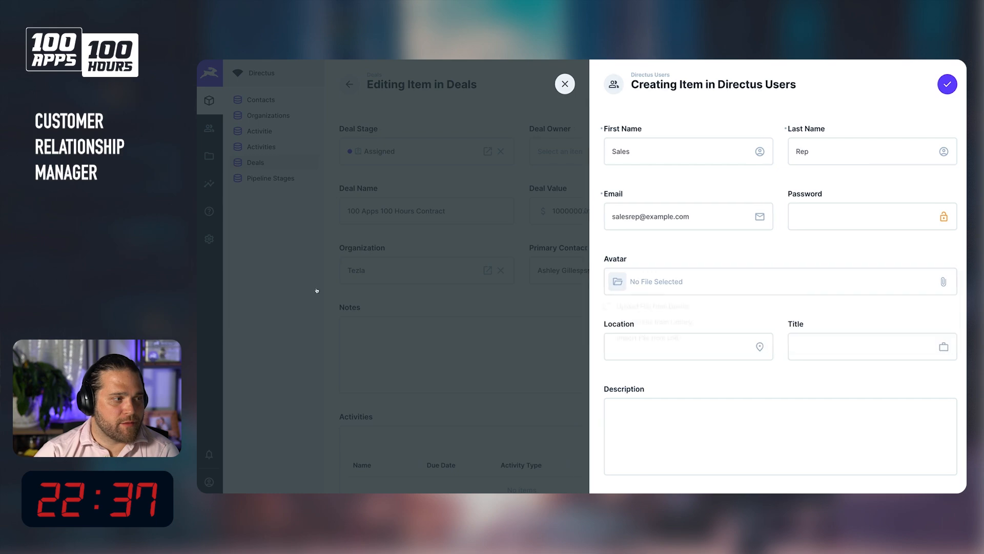
pyautogui.press('super+t')
pyautogui.write('sale')
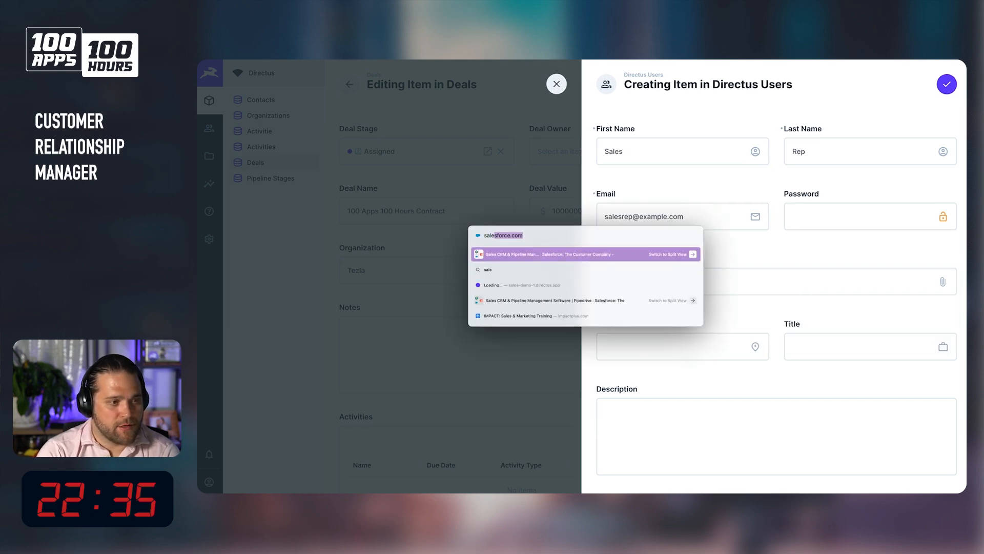
pyautogui.write('s rep avatar')
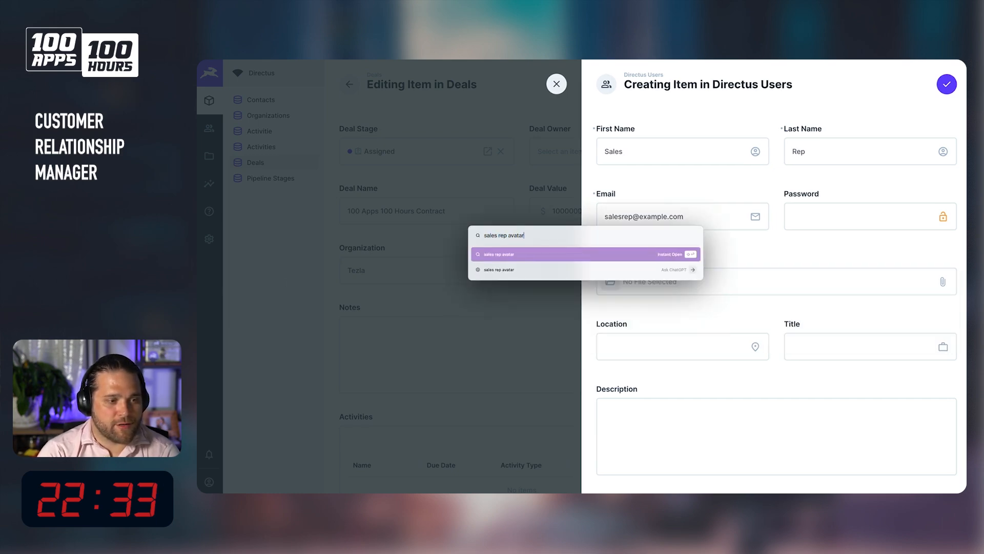
pyautogui.press('Return')
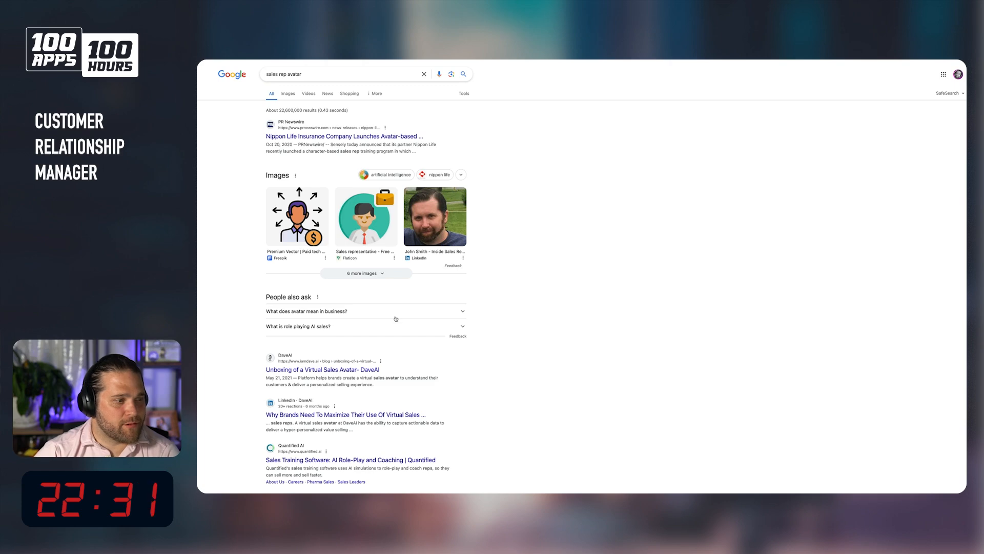
# Copy the image address of a cartoon sales rep avatar from the image results.
pyautogui.click(291, 95)
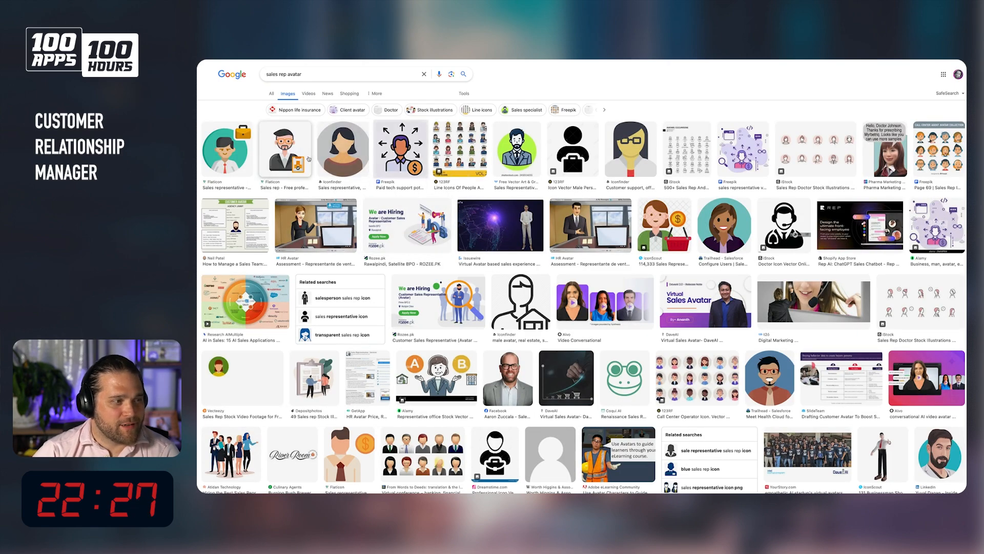
pyautogui.click(300, 151)
pyautogui.rightClick(855, 215)
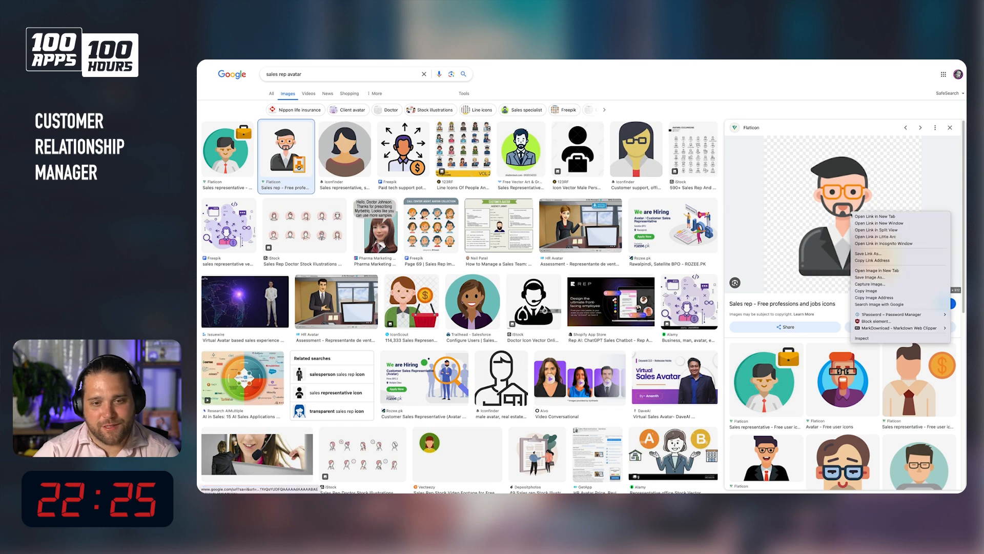
pyautogui.click(878, 297)
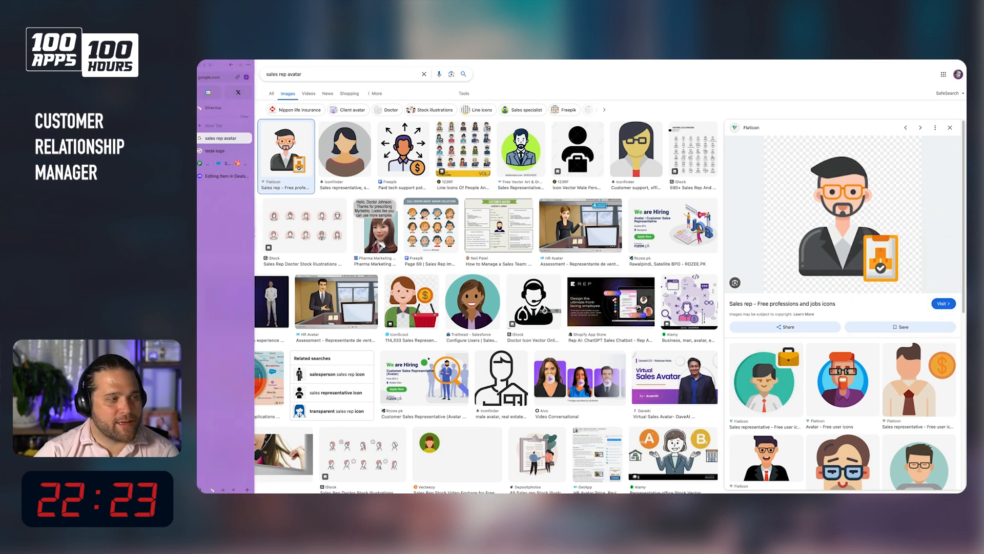
# Import the copied image address as the new user's avatar from a URL.
pyautogui.click(215, 144)
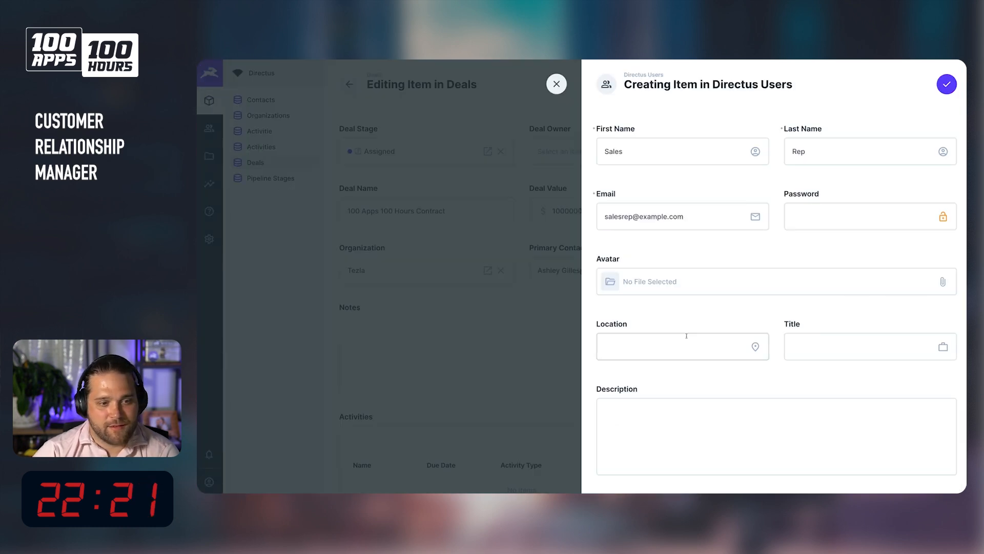
pyautogui.click(687, 283)
pyautogui.click(701, 337)
pyautogui.hotkey('ctrl', 'v')
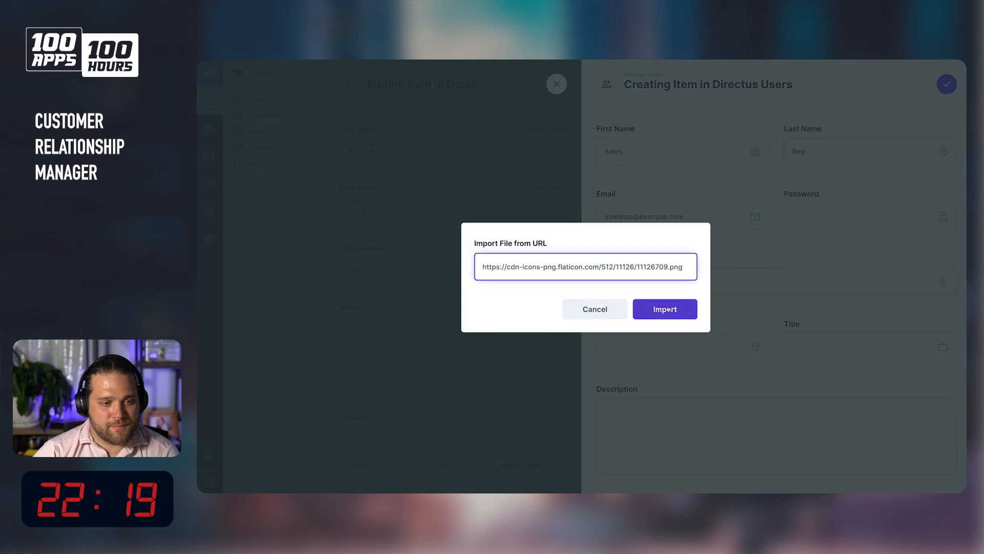
pyautogui.press('Return')
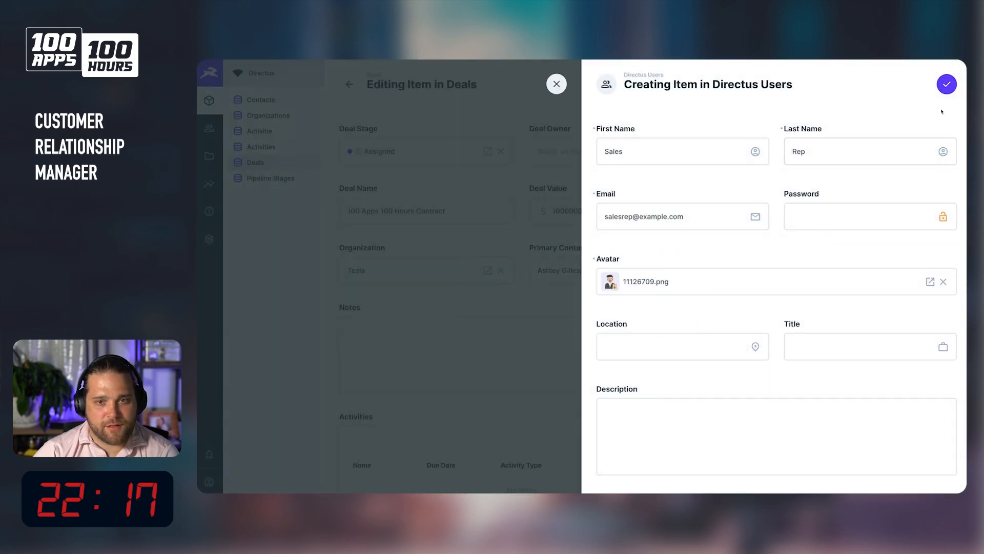
# Save the new Sales Rep user and the deal, and reopen the deal to check its Deal Owner.
pyautogui.click(947, 84)
pyautogui.click(907, 83)
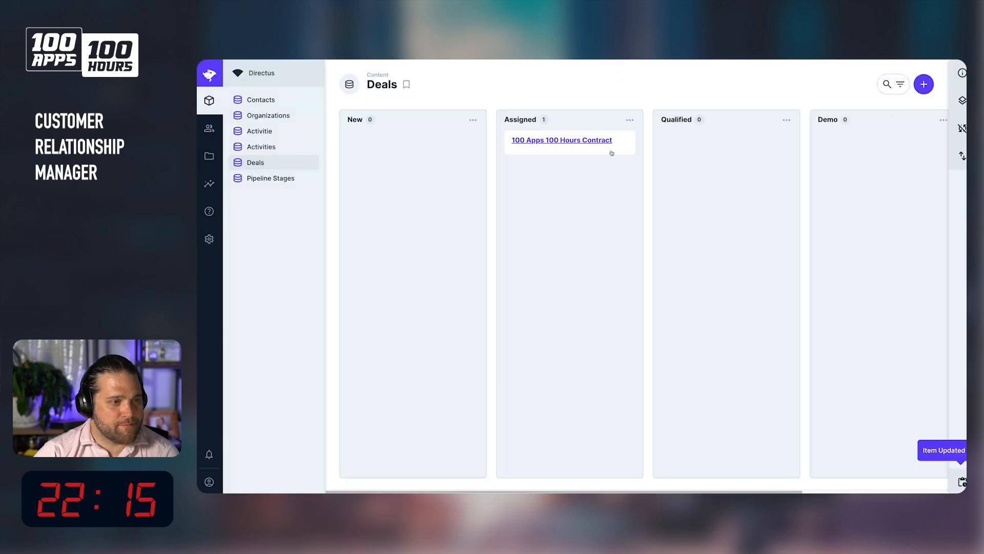
pyautogui.click(590, 144)
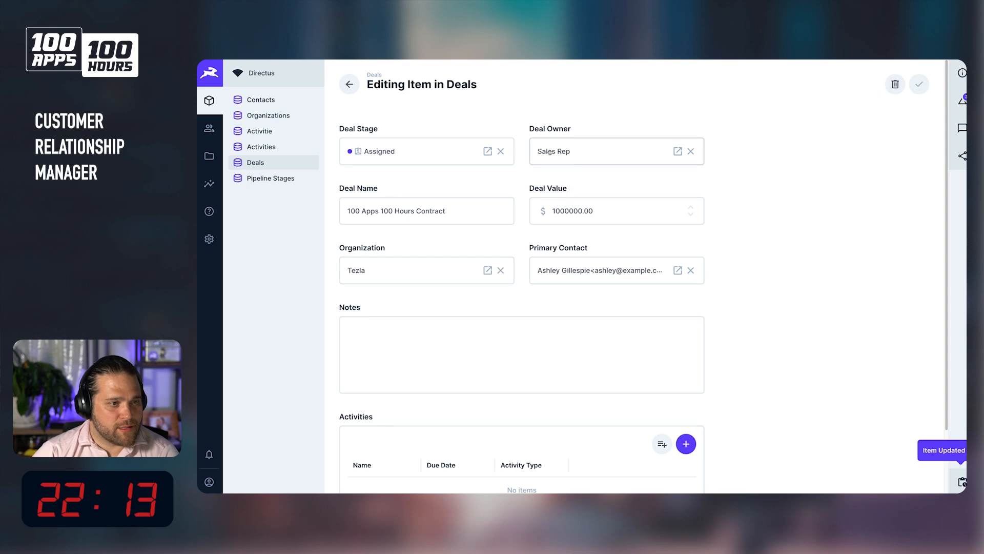
pyautogui.click(282, 165)
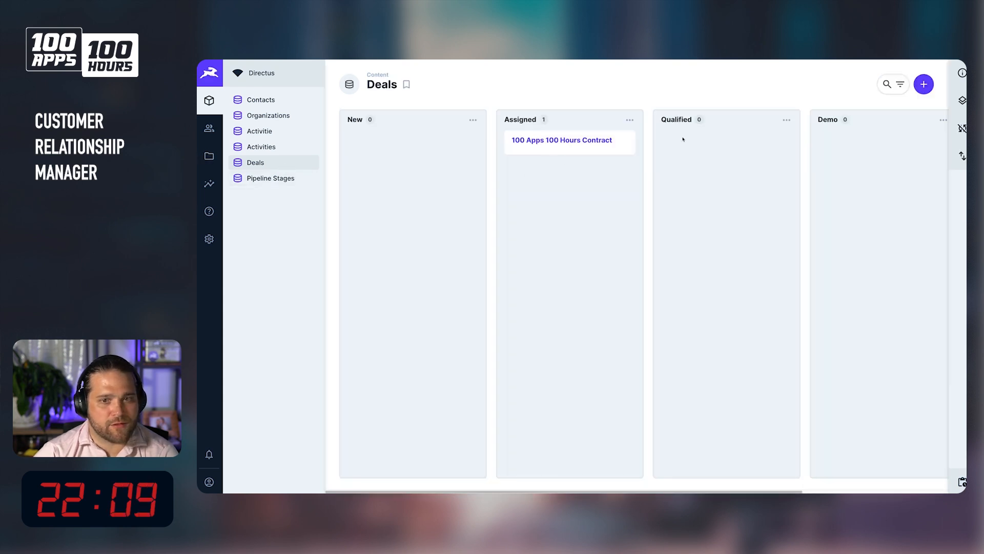
# Set the Deals Kanban board's card user to Deal Owner in the advanced layout options.
pyautogui.click(961, 101)
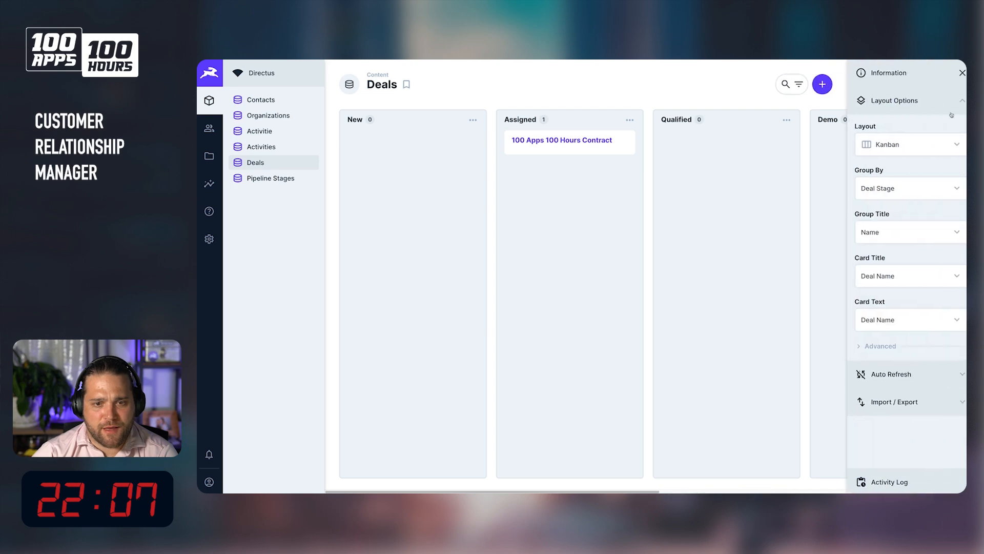
pyautogui.click(890, 344)
pyautogui.scroll(-5, 891, 347)
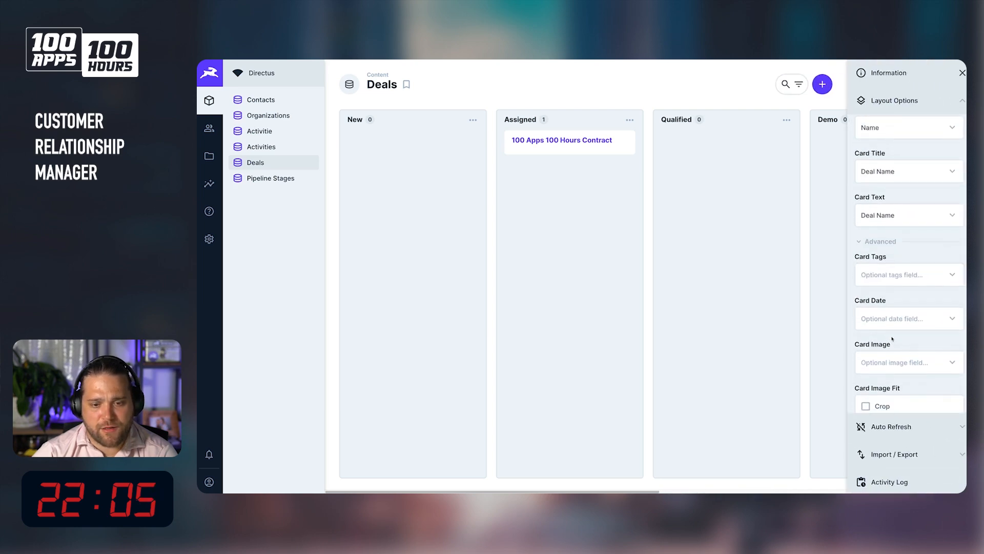
pyautogui.click(892, 349)
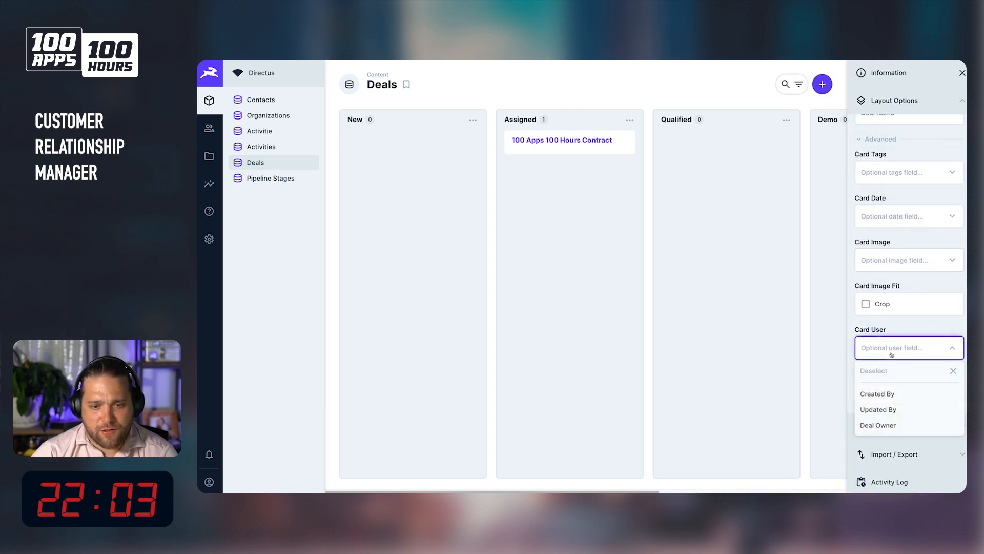
pyautogui.click(882, 425)
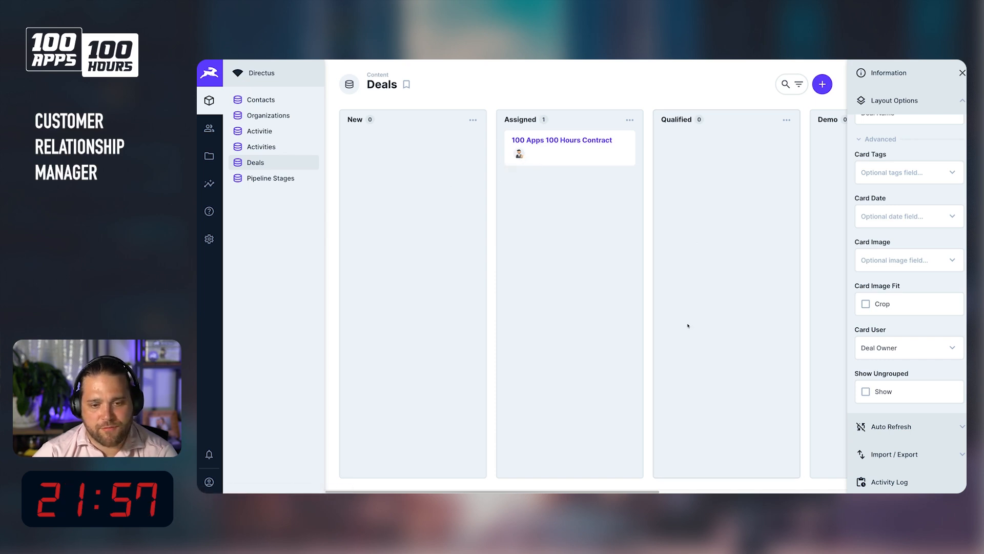
# Start a new many-to-one field named assigned_to in the activities collection.
pyautogui.click(209, 238)
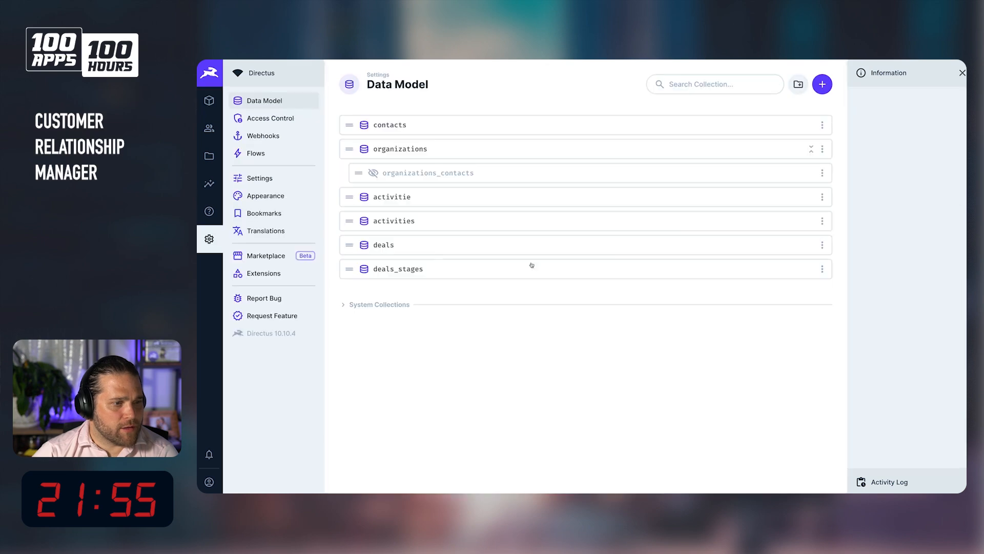
pyautogui.click(613, 221)
pyautogui.click(551, 394)
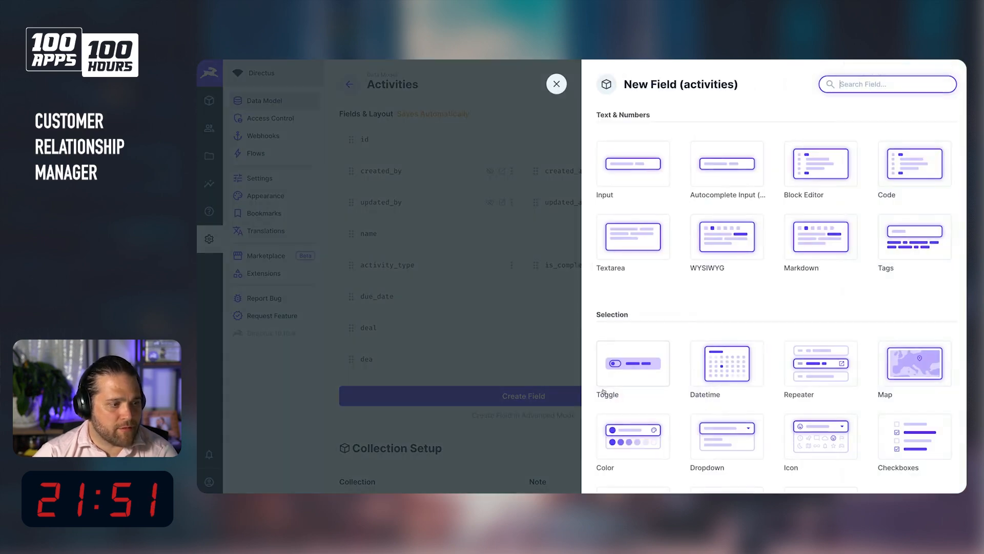
pyautogui.scroll(-6, 707, 289)
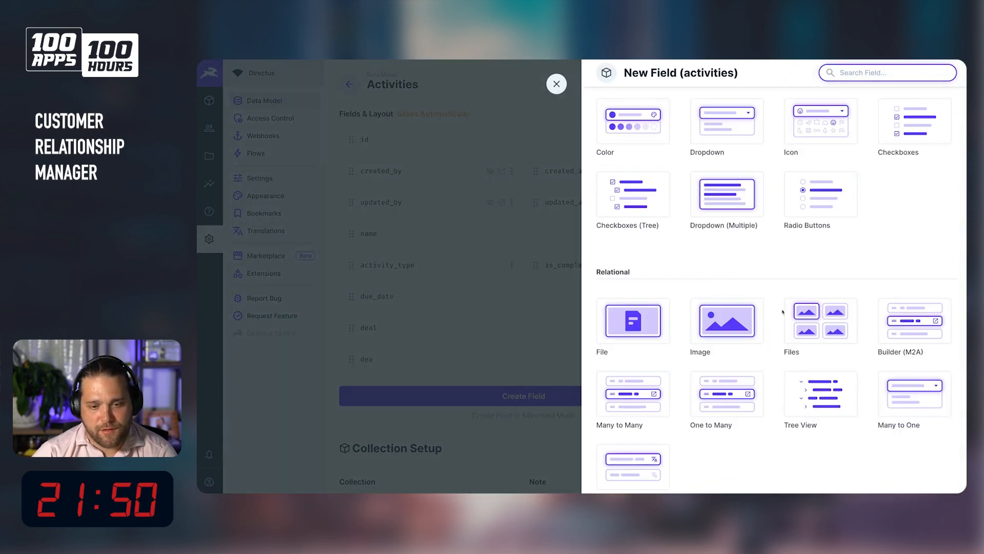
pyautogui.click(916, 399)
pyautogui.write('assigned_to')
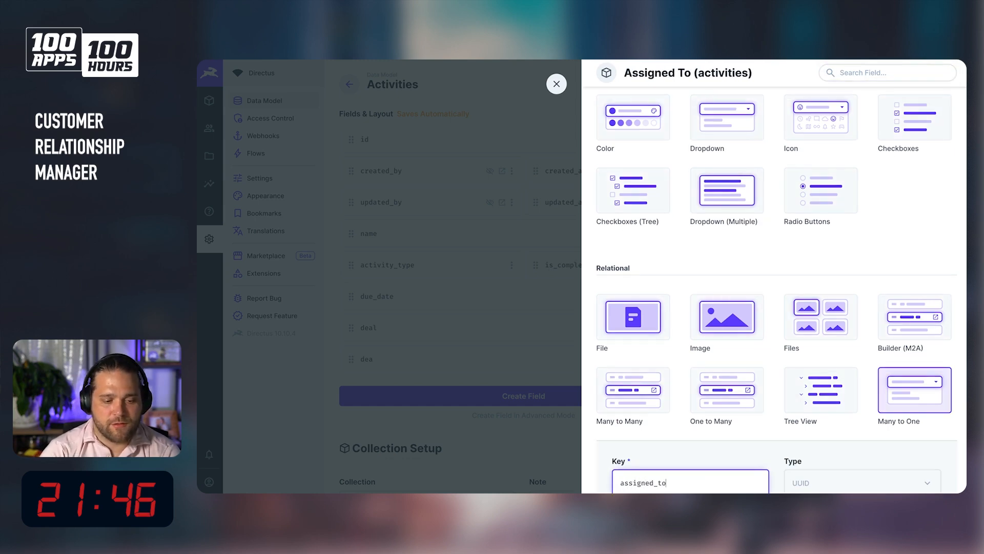
# Relate the assigned_to field to the directus_users system collection and save the field.
pyautogui.scroll(-3, 902, 386)
pyautogui.scroll(-2, 902, 385)
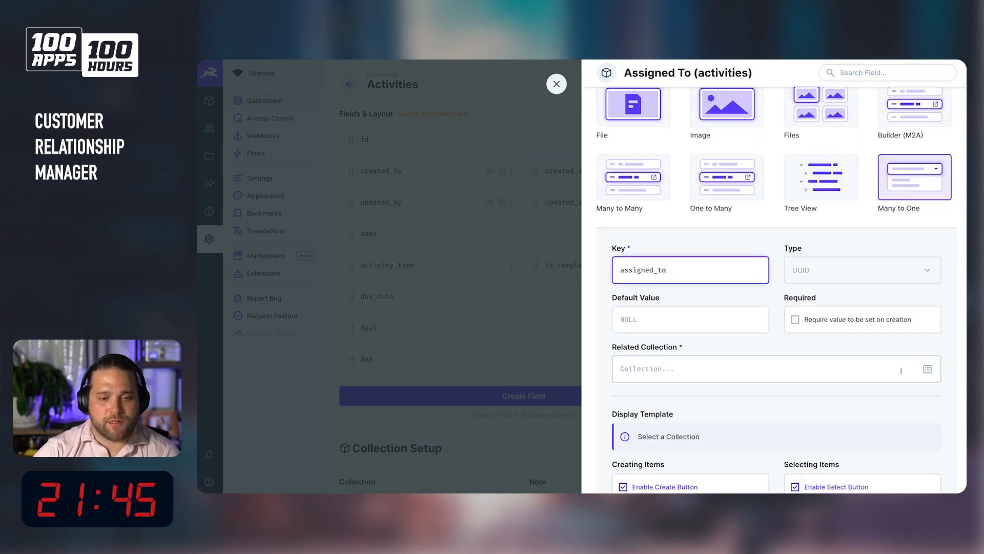
pyautogui.click(900, 373)
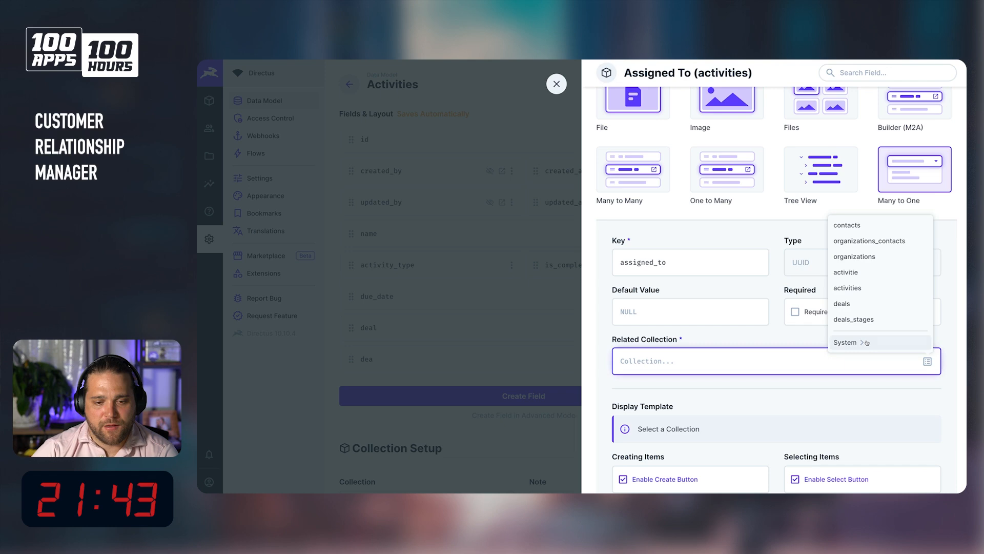
pyautogui.click(865, 340)
pyautogui.click(866, 314)
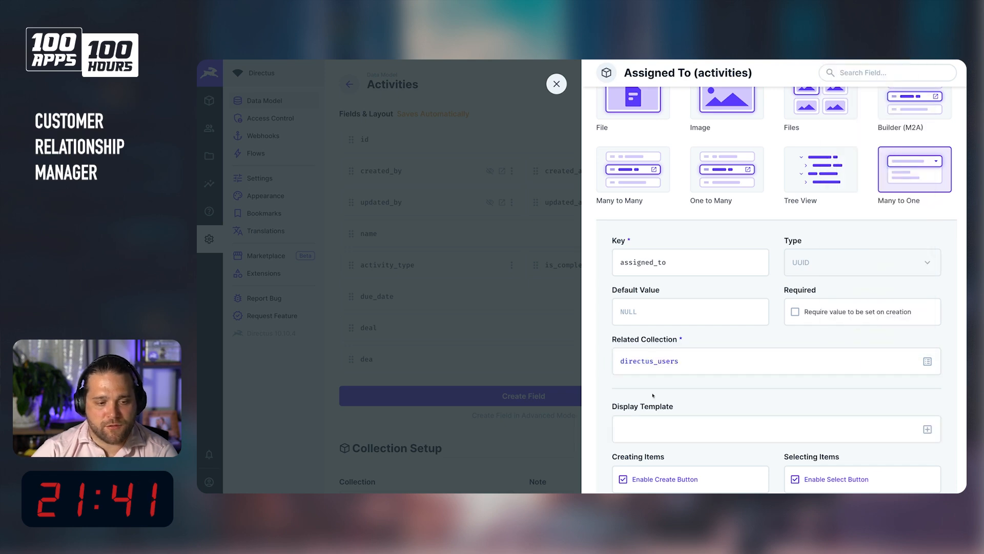
pyautogui.scroll(-5, 860, 405)
pyautogui.click(810, 359)
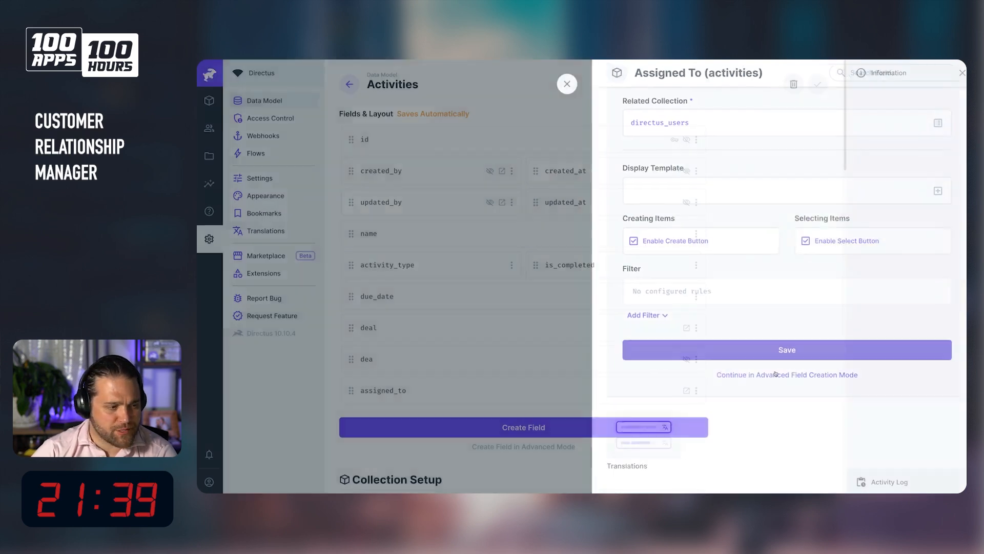
# Delete the stray dea field from activities and move assigned_to directly below name.
pyautogui.click(697, 360)
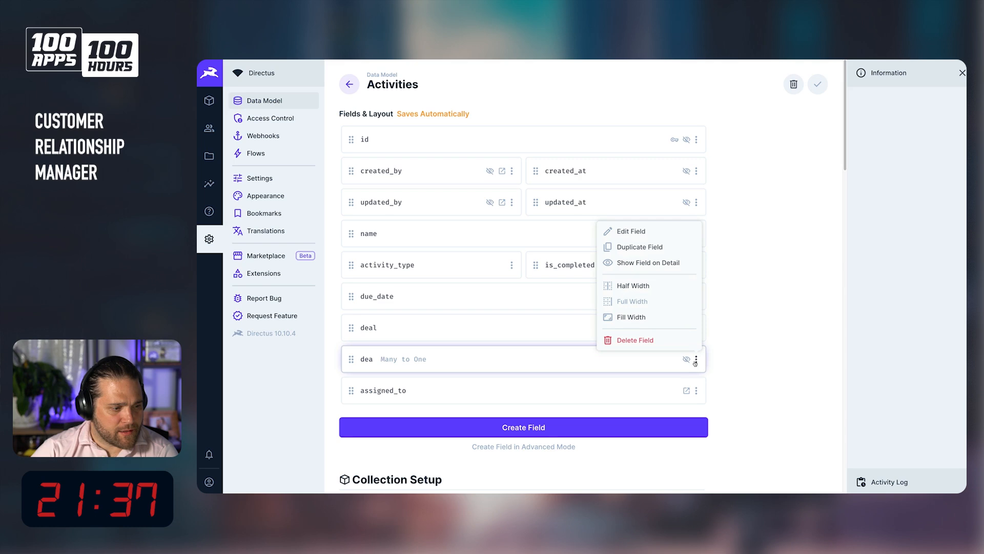
pyautogui.click(666, 343)
pyautogui.click(655, 302)
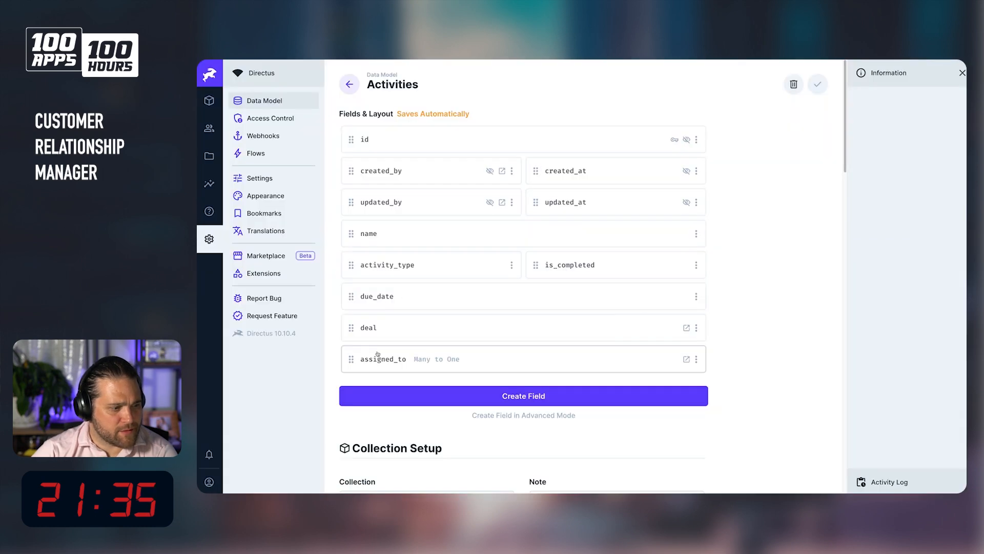
pyautogui.moveTo(351, 359); pyautogui.dragTo(368, 264)
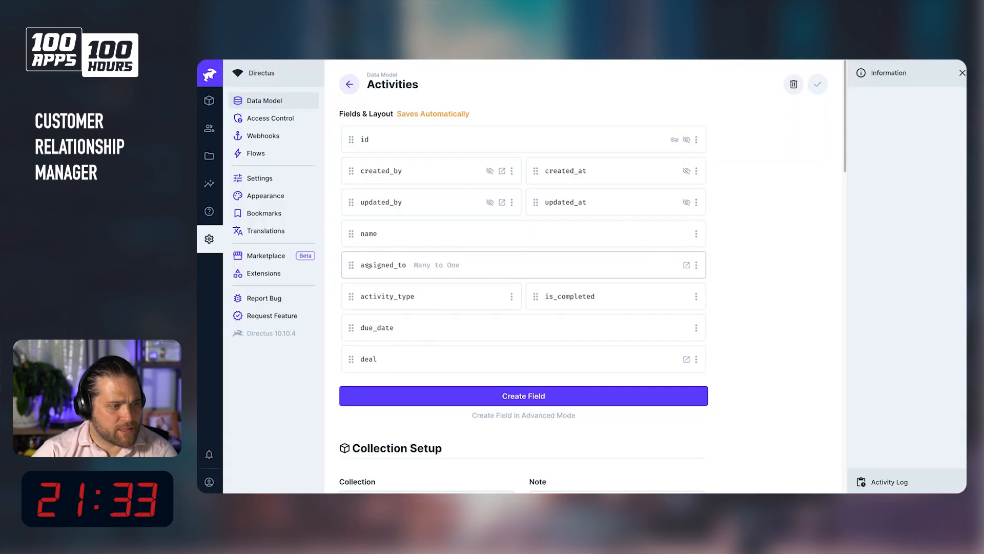
# Delete the misspelled activitie collection from the data model.
pyautogui.click(208, 103)
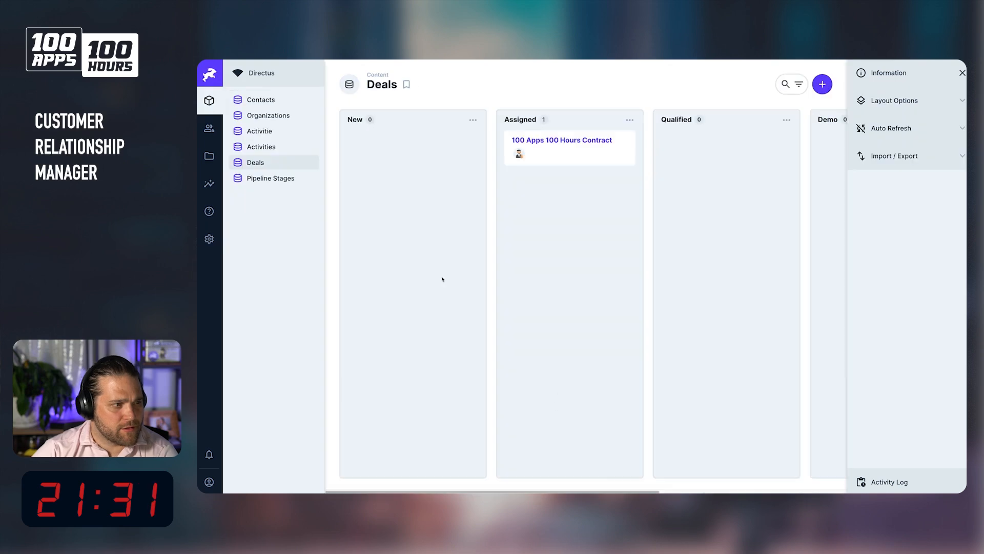
pyautogui.click(209, 239)
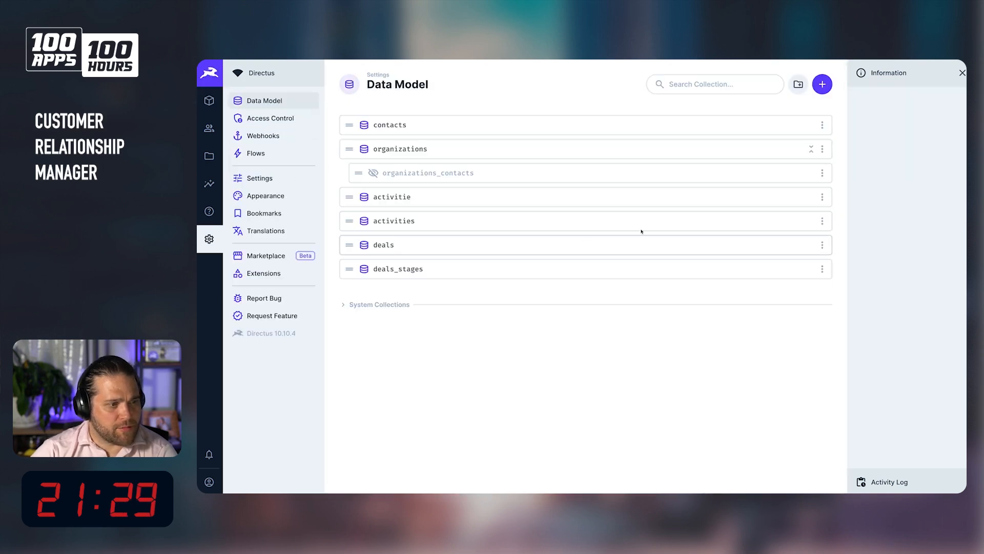
pyautogui.click(822, 196)
pyautogui.click(754, 234)
pyautogui.click(641, 308)
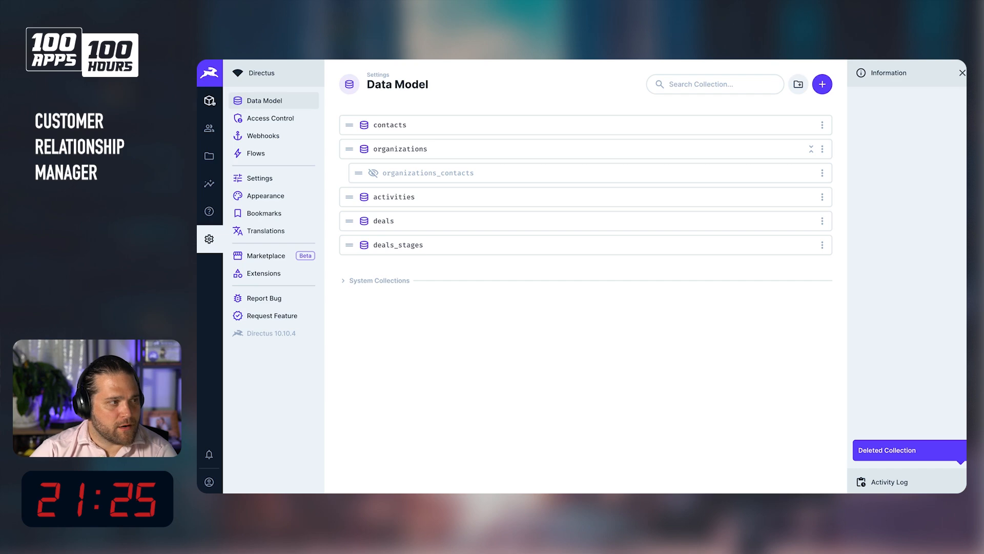
# Open the deal and create a new related activity named Follow up on proposal.
pyautogui.click(212, 102)
pyautogui.click(574, 143)
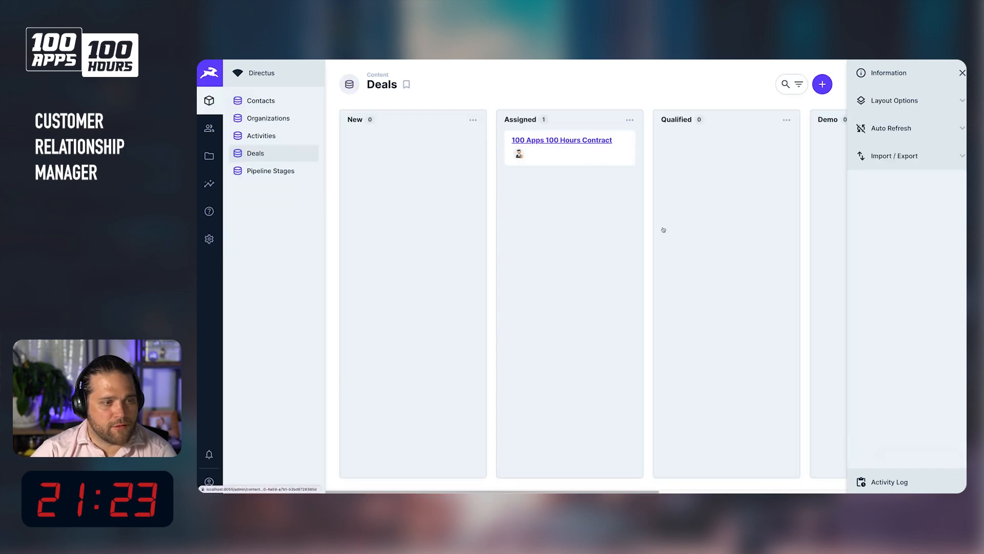
pyautogui.scroll(-2, 462, 343)
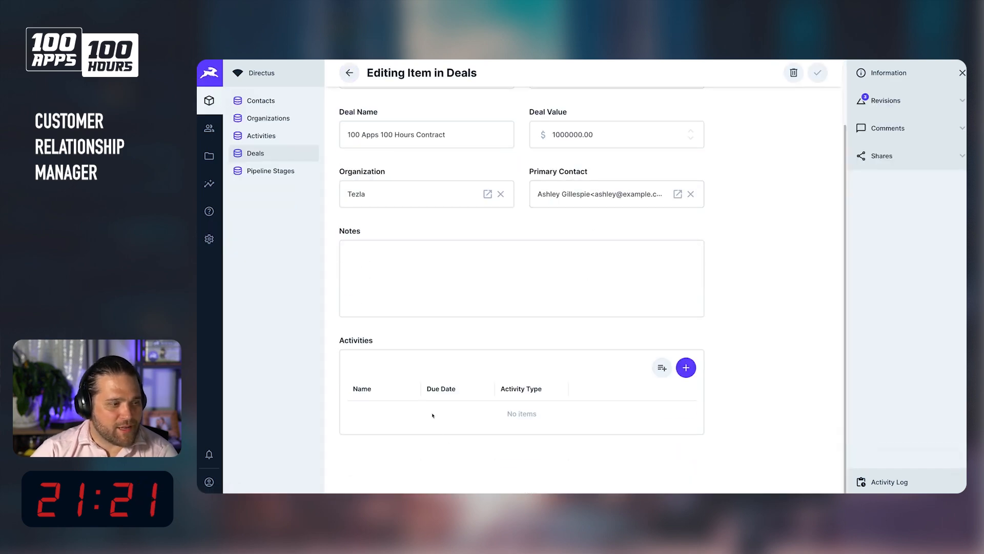
pyautogui.click(686, 367)
pyautogui.click(690, 157)
pyautogui.write('Follow')
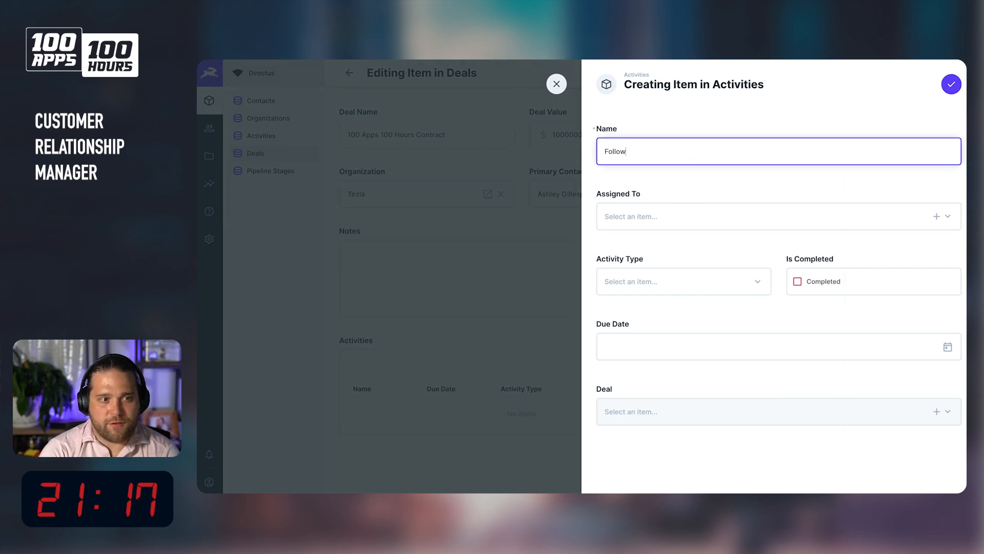
pyautogui.write('on')
pyautogui.press('BackSpace')
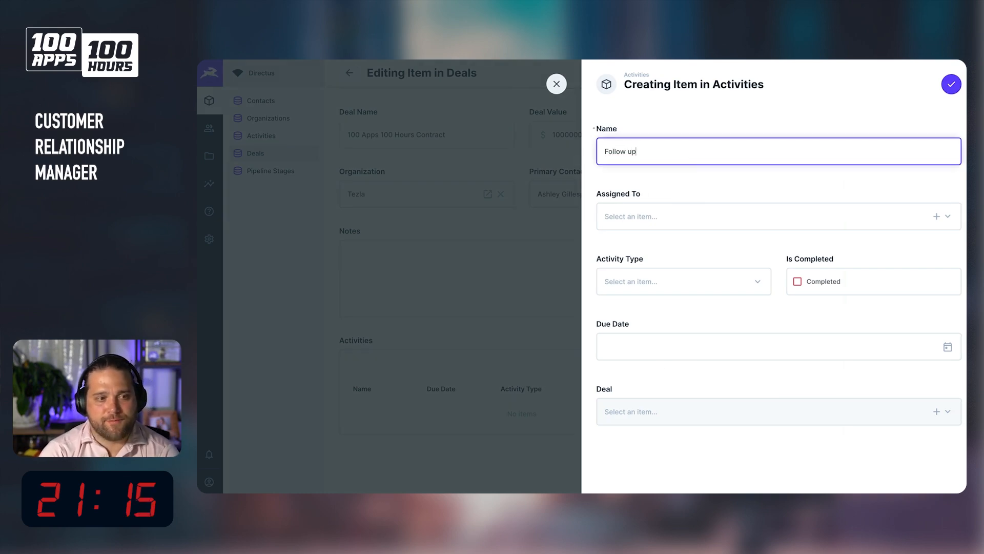
pyautogui.write('up on proposal')
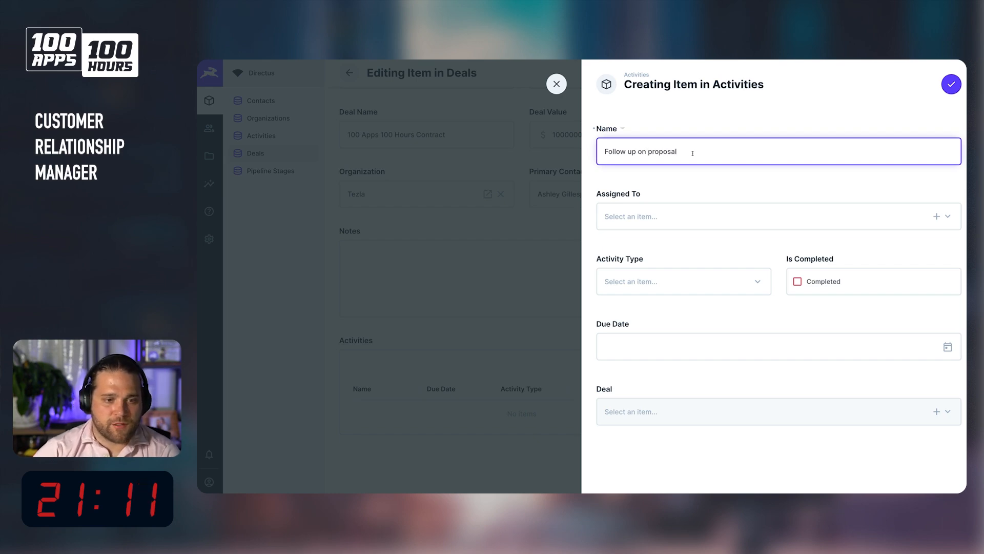
# Assign the activity to Sales Rep and set its activity type to Phone Call.
pyautogui.click(676, 218)
pyautogui.click(733, 195)
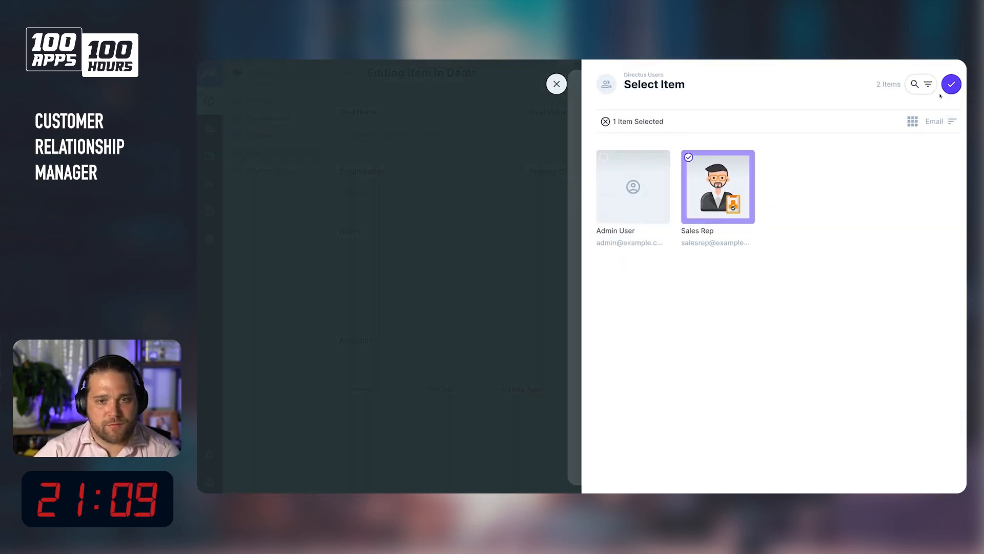
pyautogui.click(952, 84)
pyautogui.click(684, 283)
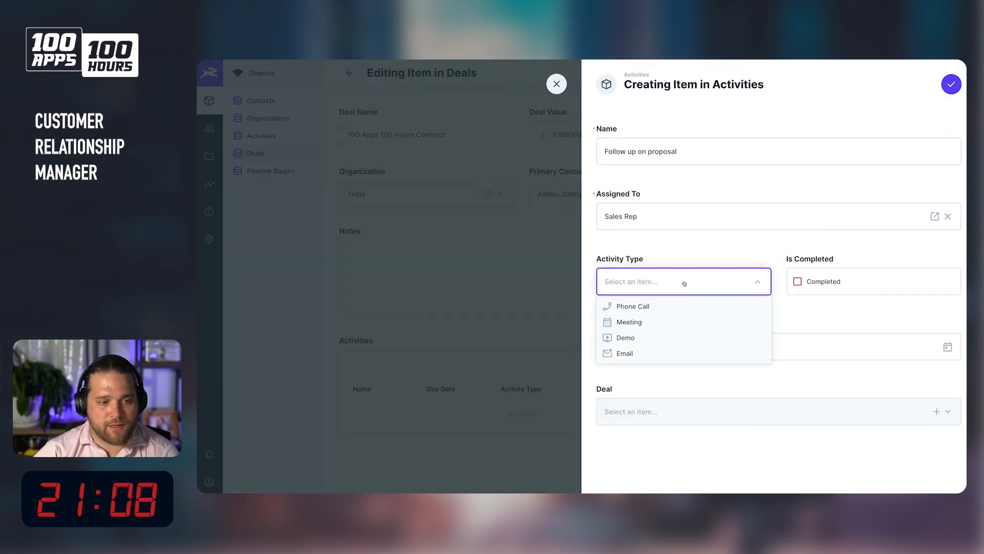
pyautogui.click(647, 307)
pyautogui.click(819, 289)
pyautogui.click(820, 289)
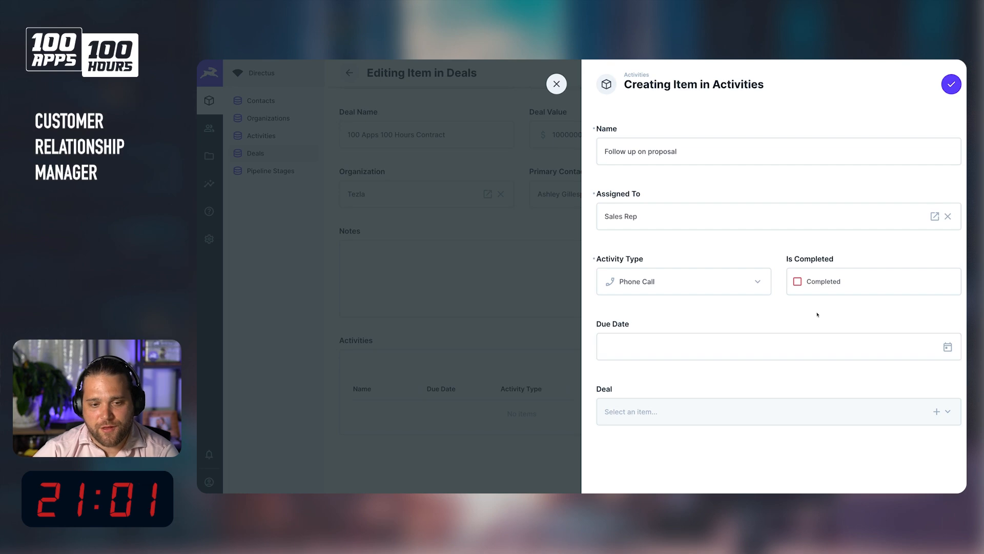
# Set the activity's due date to 12 April 2024, then save the activity and the deal.
pyautogui.click(756, 346)
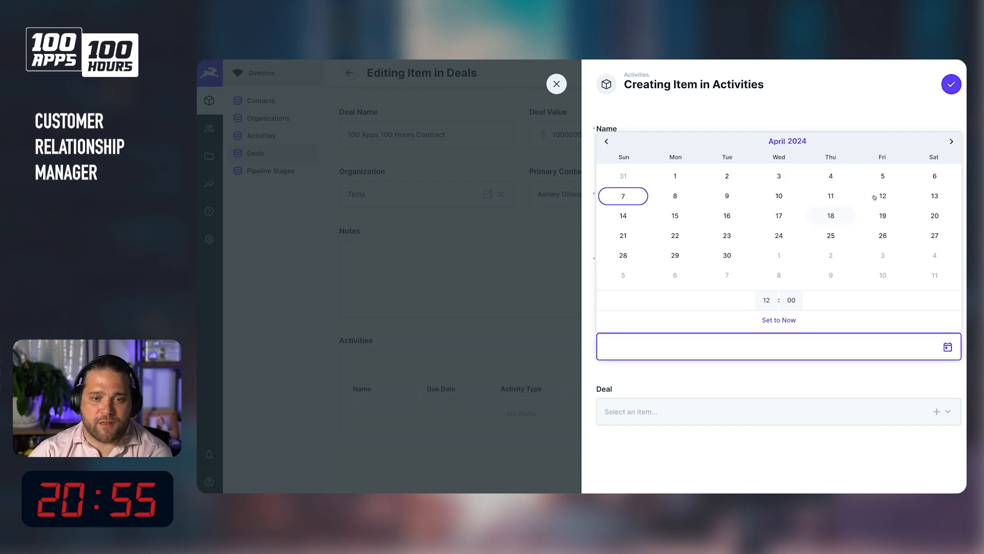
pyautogui.click(893, 196)
pyautogui.click(952, 84)
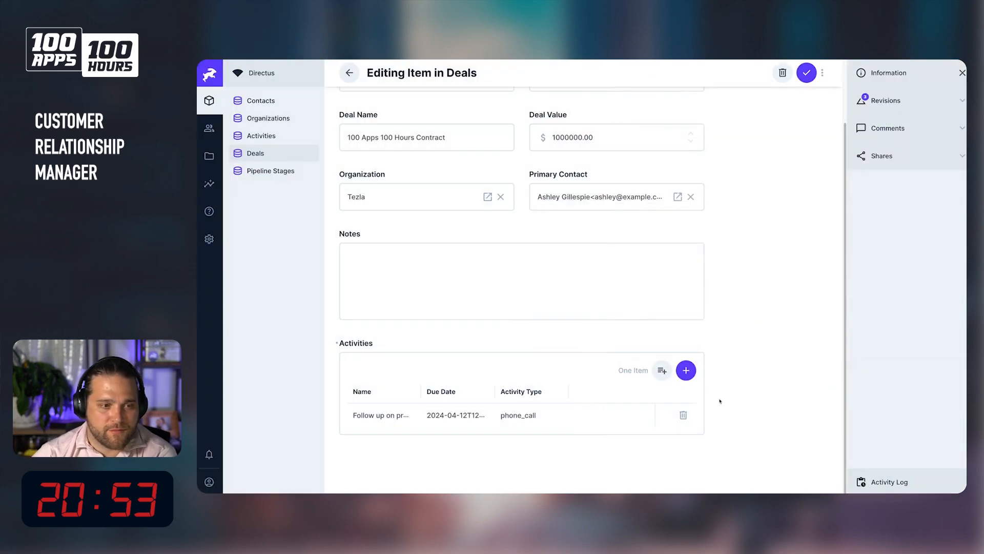
pyautogui.click(805, 74)
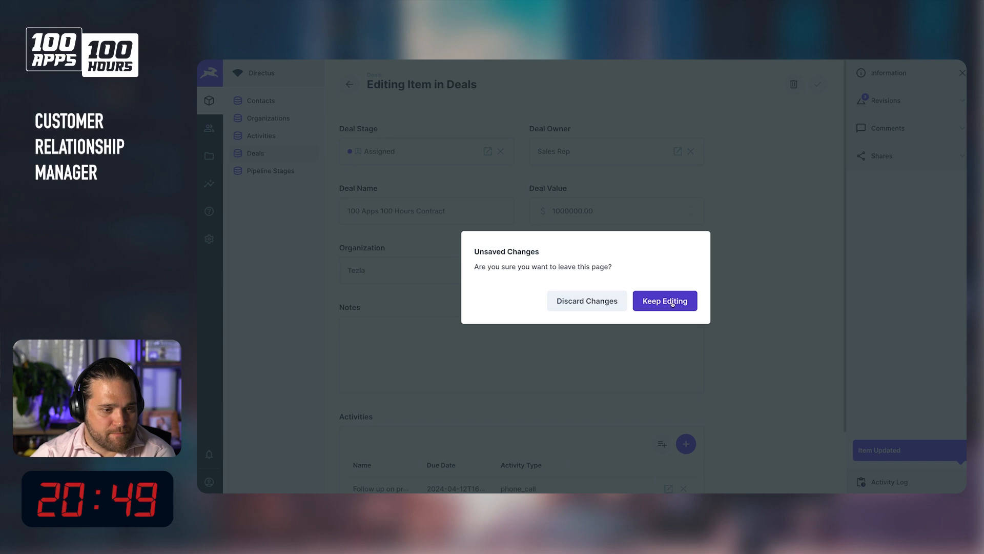
# Leave the deal editor, discarding its unsaved changes, and open the Pipeline Stages collection.
pyautogui.click(664, 302)
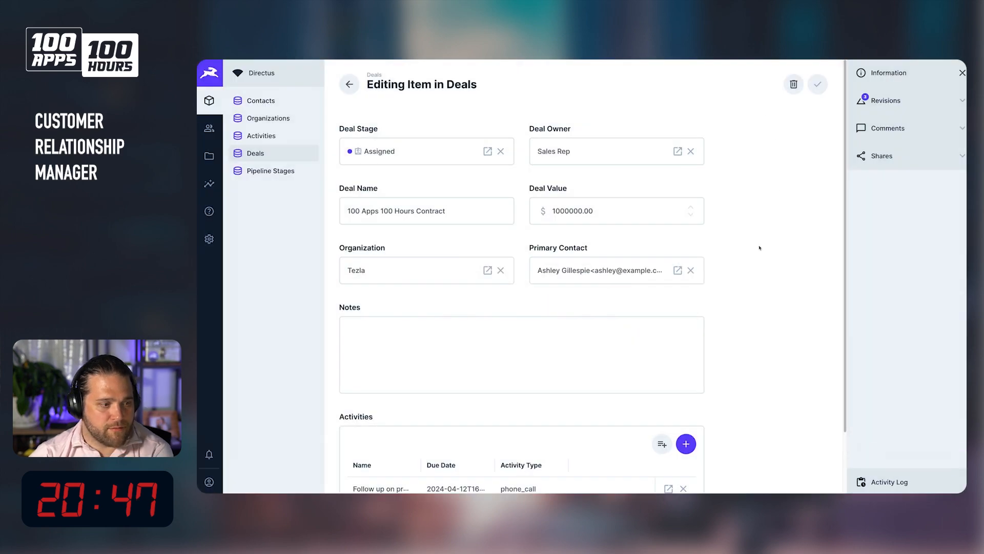
pyautogui.scroll(-2, 759, 301)
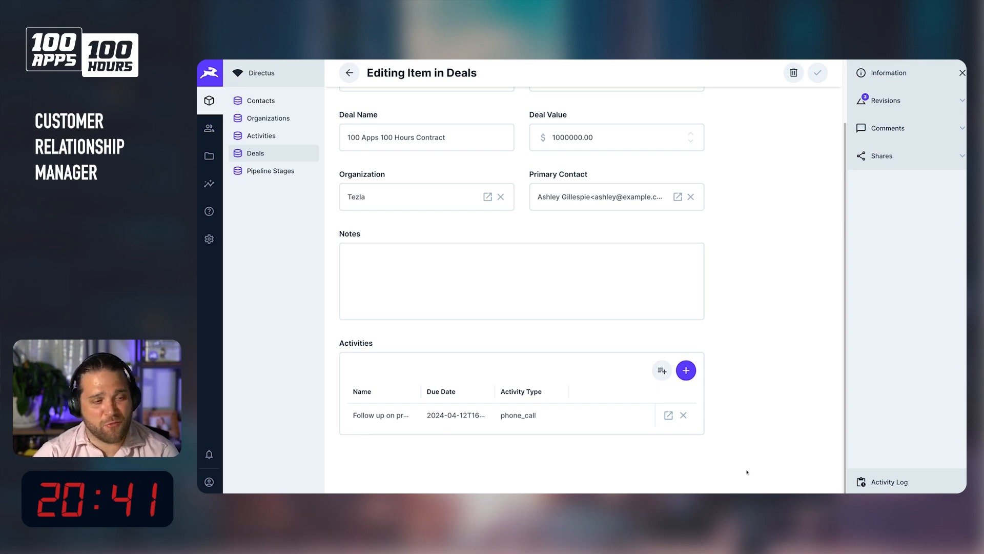
pyautogui.scroll(2, 540, 208)
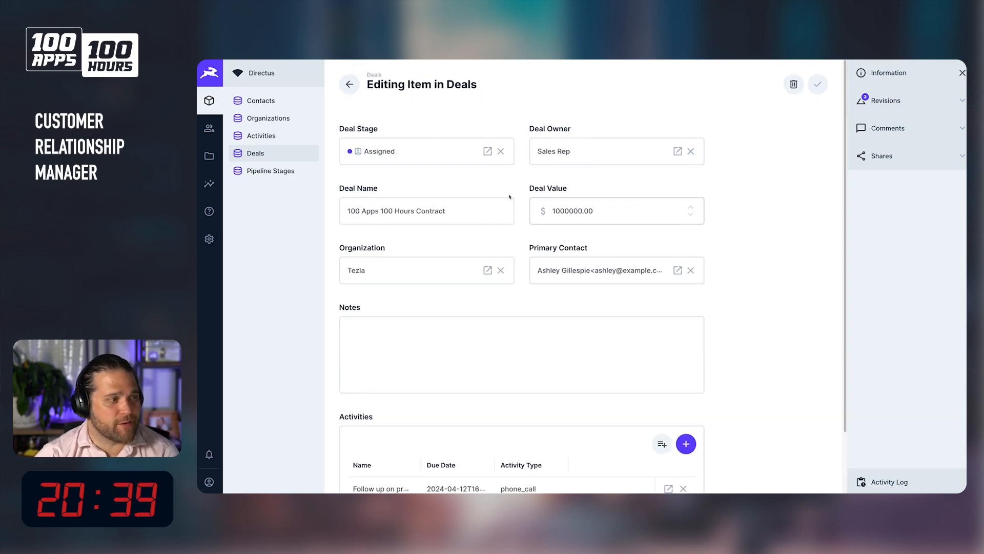
pyautogui.click(272, 107)
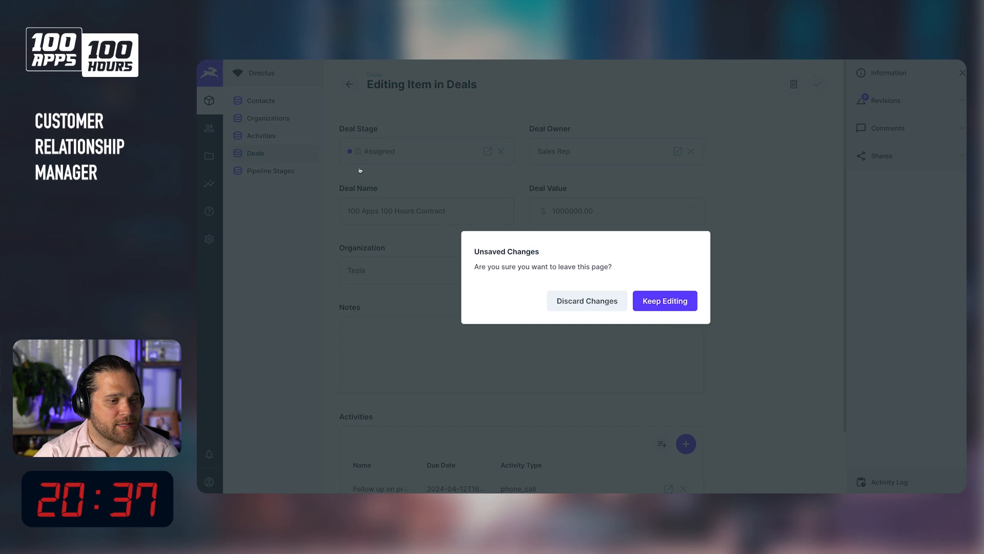
pyautogui.click(669, 306)
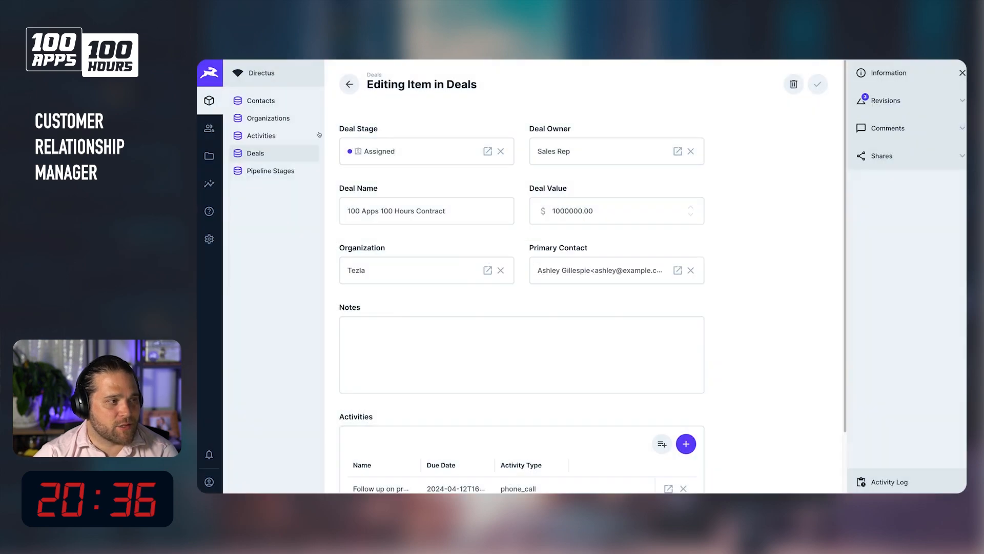
pyautogui.click(272, 171)
pyautogui.click(589, 306)
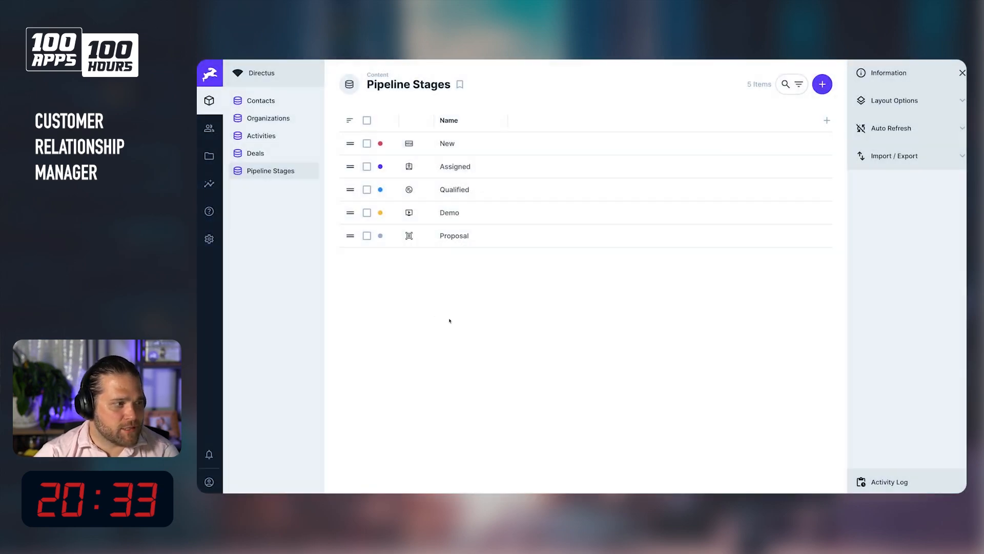
# In the data model settings, set the contacts collection's icon to Emoji People and save.
pyautogui.click(204, 238)
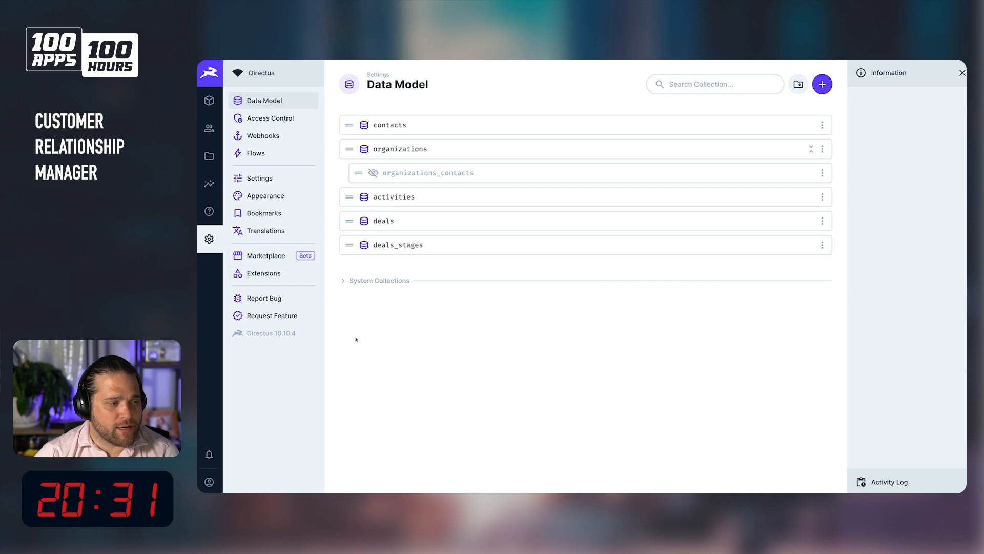
pyautogui.click(421, 126)
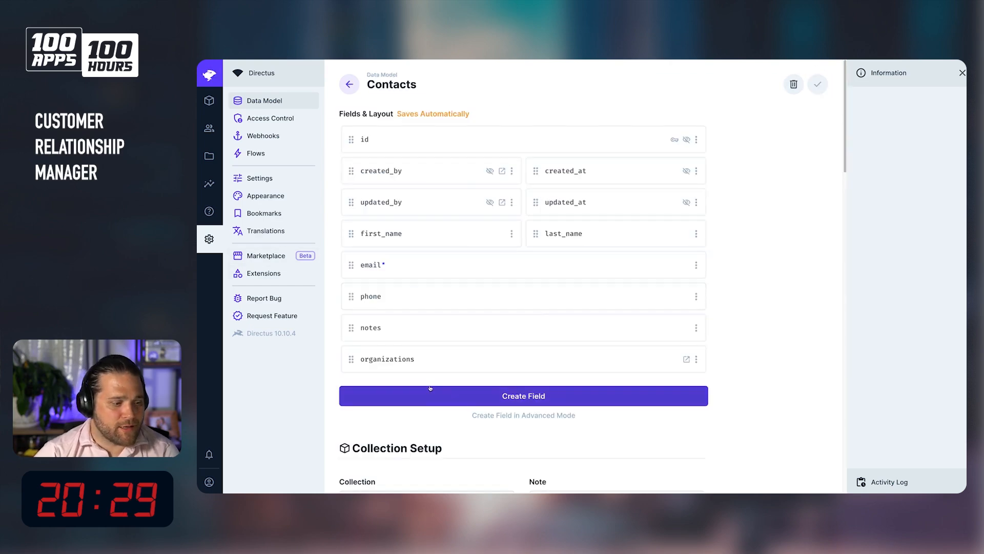
pyautogui.scroll(-3, 429, 381)
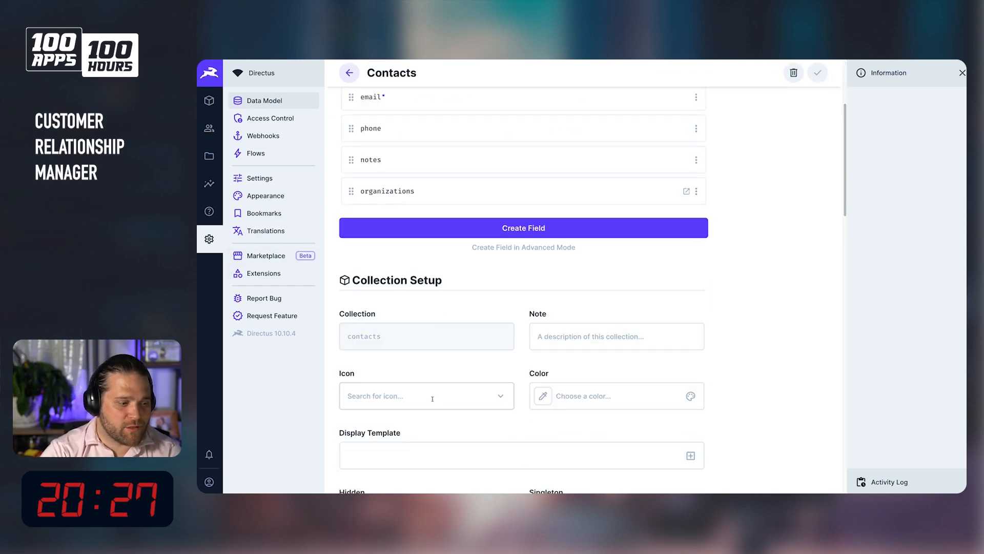
pyautogui.click(432, 398)
pyautogui.write('peopl')
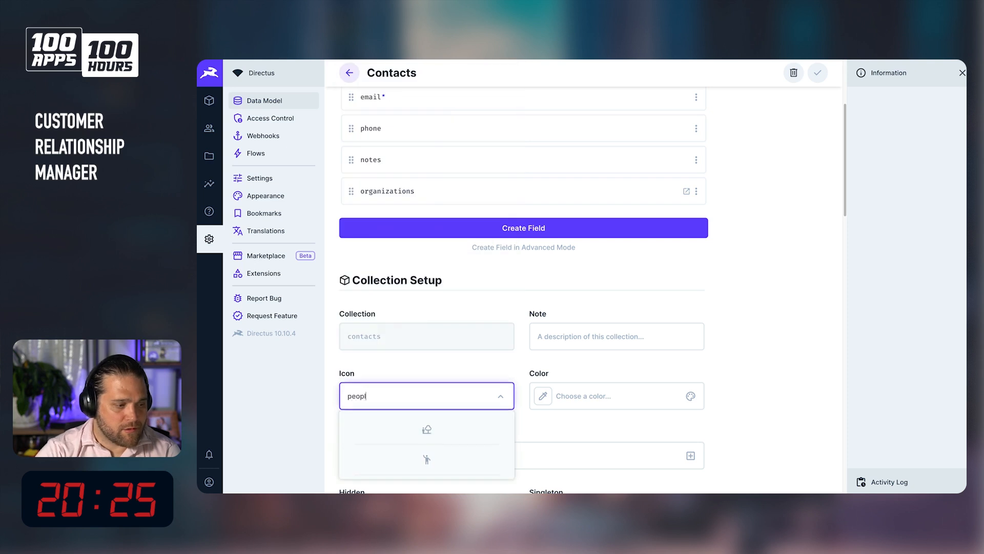
pyautogui.click(425, 459)
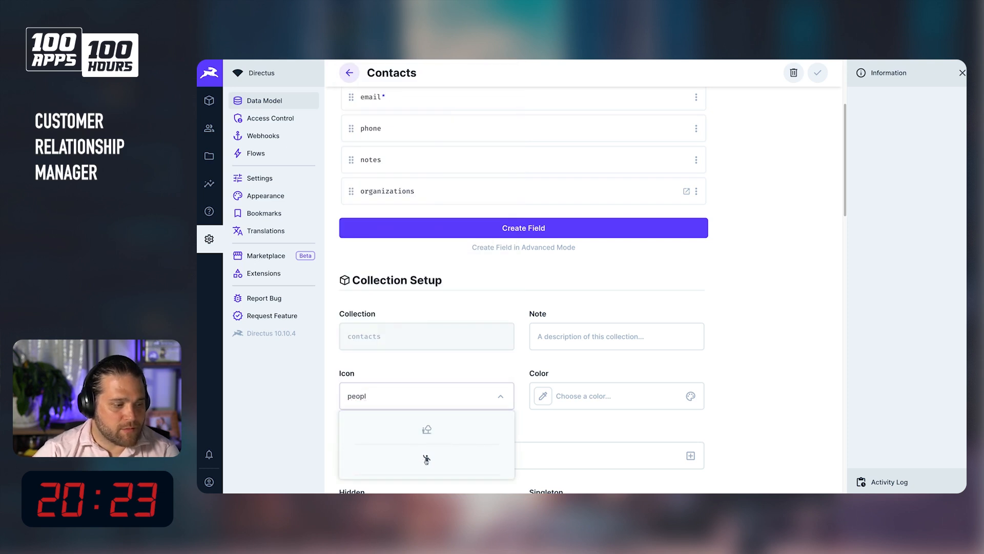
pyautogui.click(426, 459)
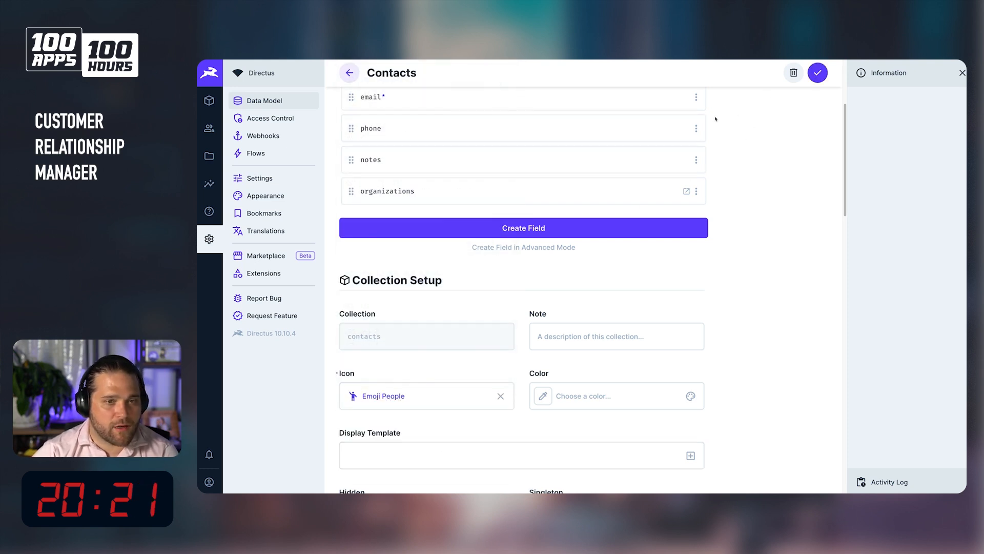
pyautogui.click(820, 77)
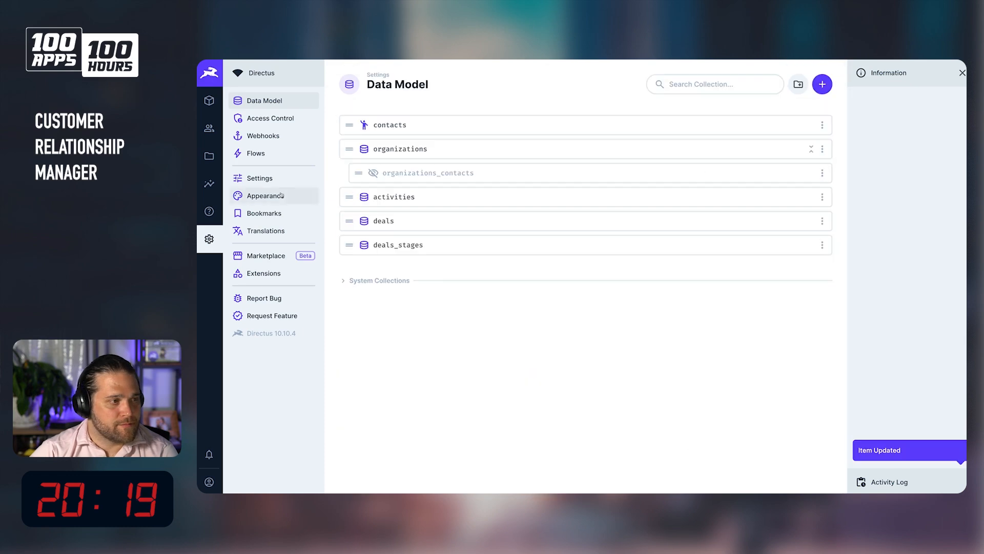
# Set the organizations collection's icon to Add Business and save.
pyautogui.click(410, 147)
pyautogui.scroll(-3, 437, 377)
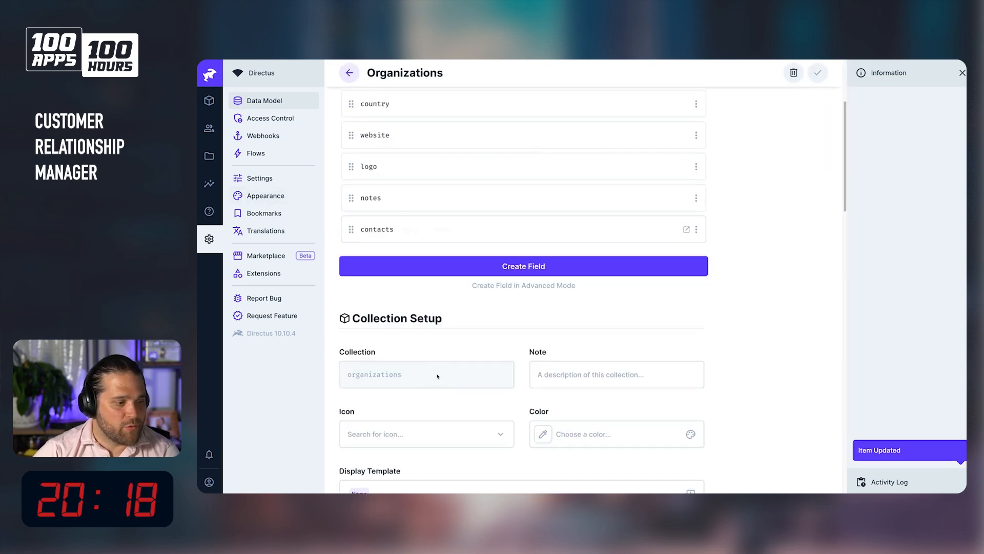
pyautogui.click(373, 435)
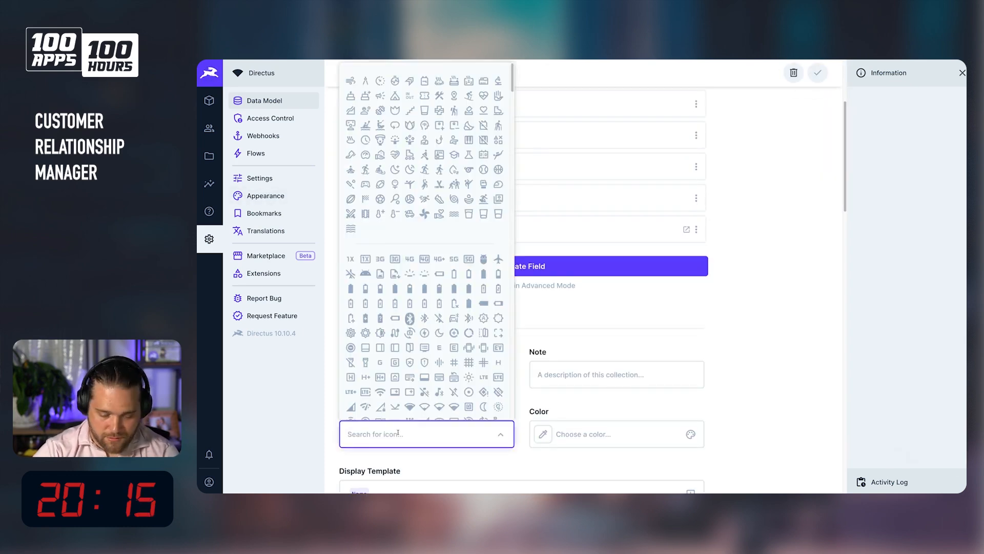
pyautogui.write('buildin')
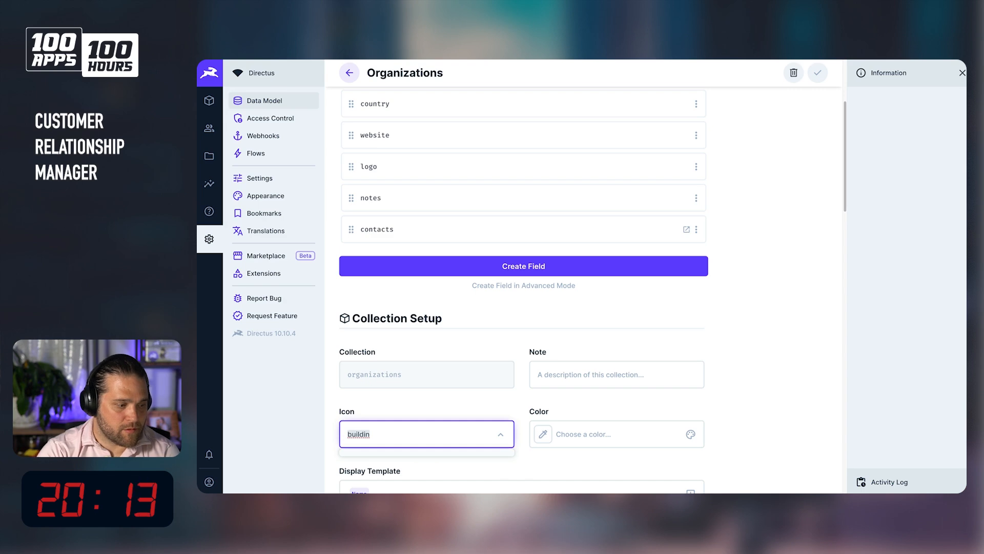
pyautogui.hotkey('ctrl', 'a')
pyautogui.write('orna')
pyautogui.press('BackSpace')
pyautogui.press('BackSpace')
pyautogui.press('BackSpace')
pyautogui.write('gan')
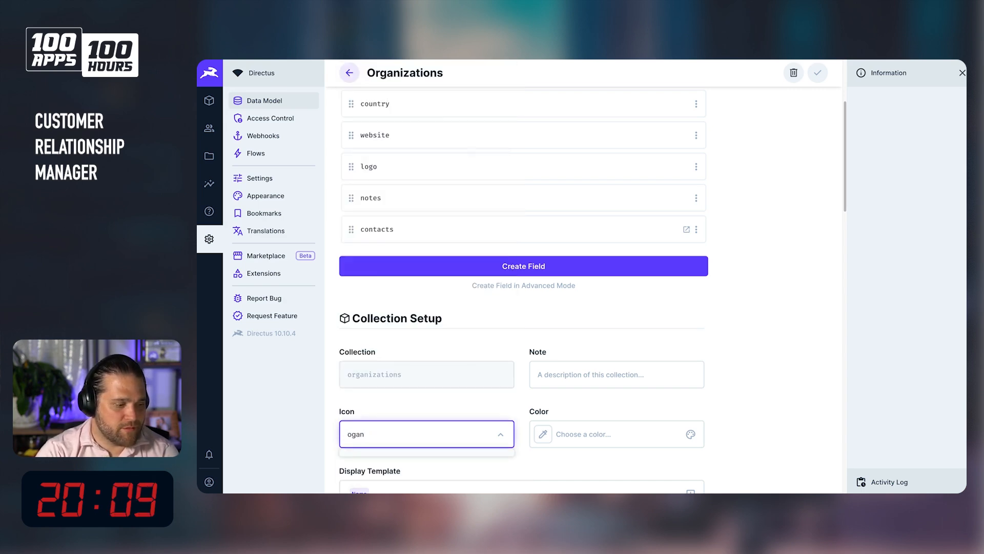
pyautogui.press('BackSpace')
pyautogui.press('BackSpace')
pyautogui.press('BackSpace')
pyautogui.write('rgan')
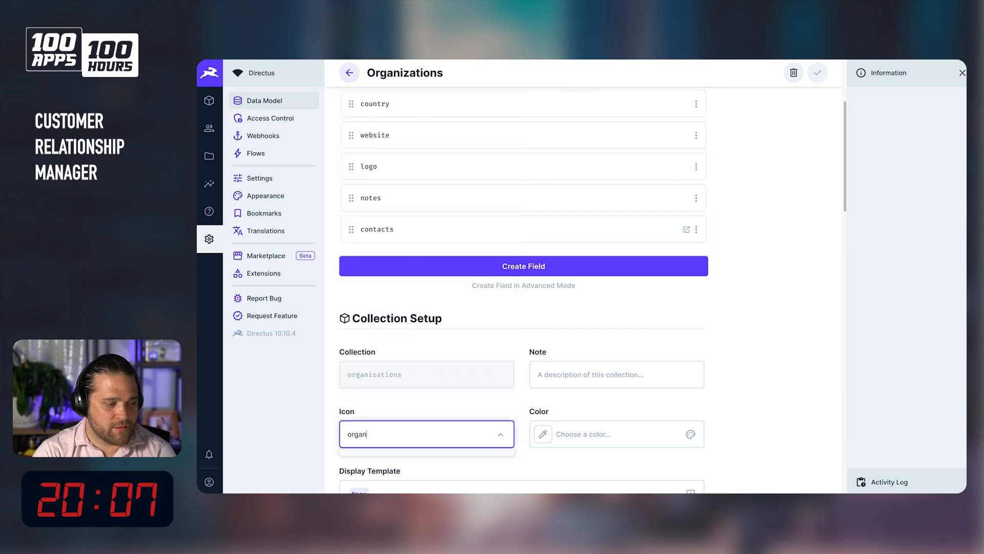
pyautogui.hotkey('ctrl', 'a')
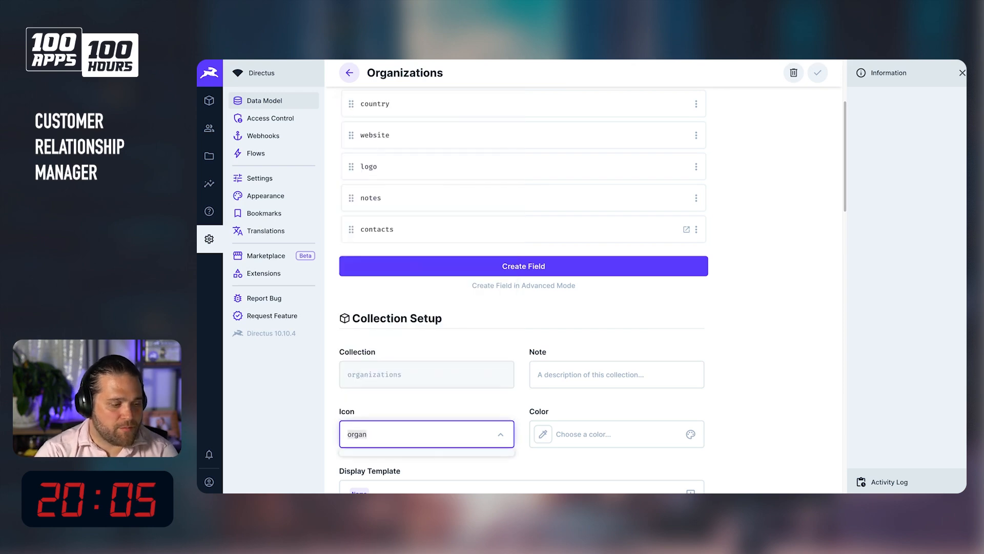
pyautogui.write('busines')
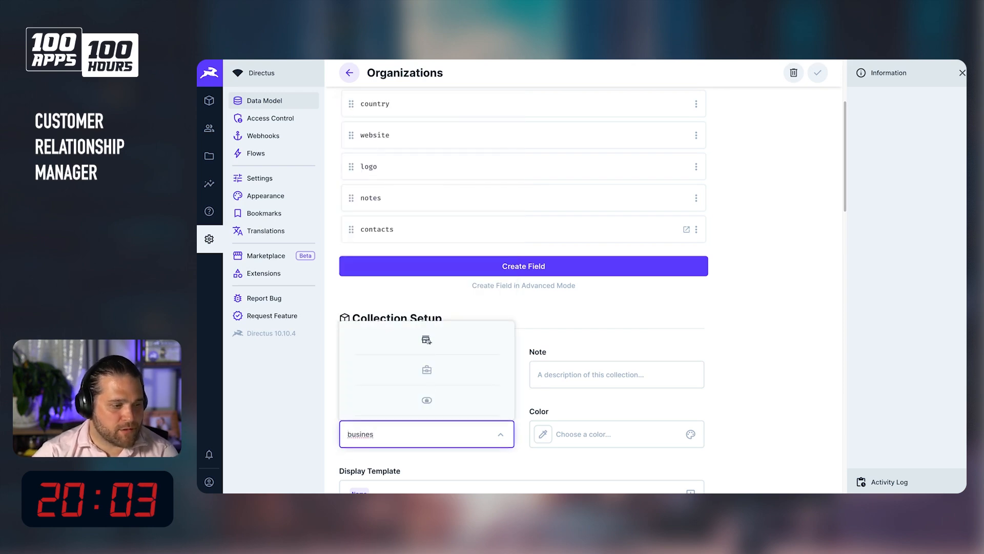
pyautogui.press('Return')
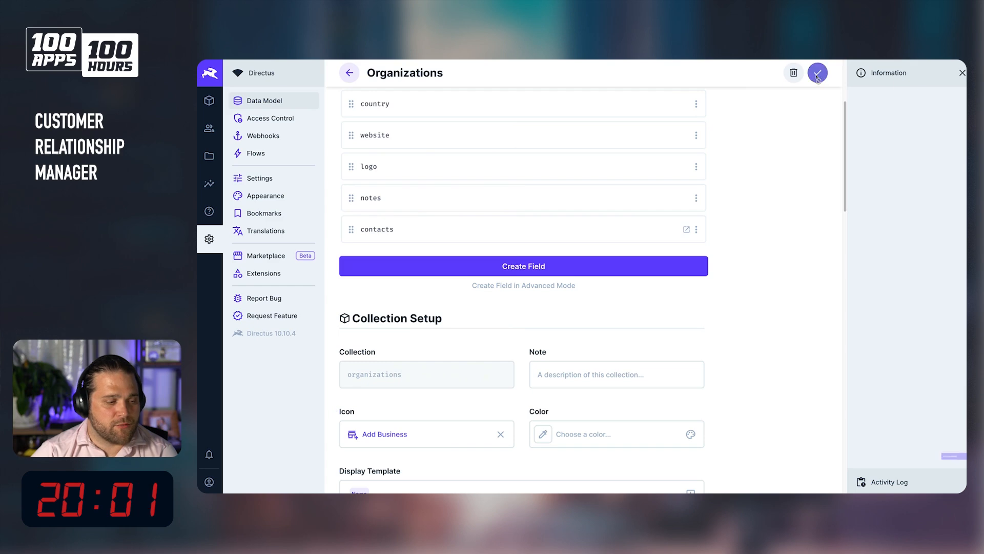
pyautogui.click(817, 72)
# Set the activities collection's icon to Checklist and save.
pyautogui.click(426, 195)
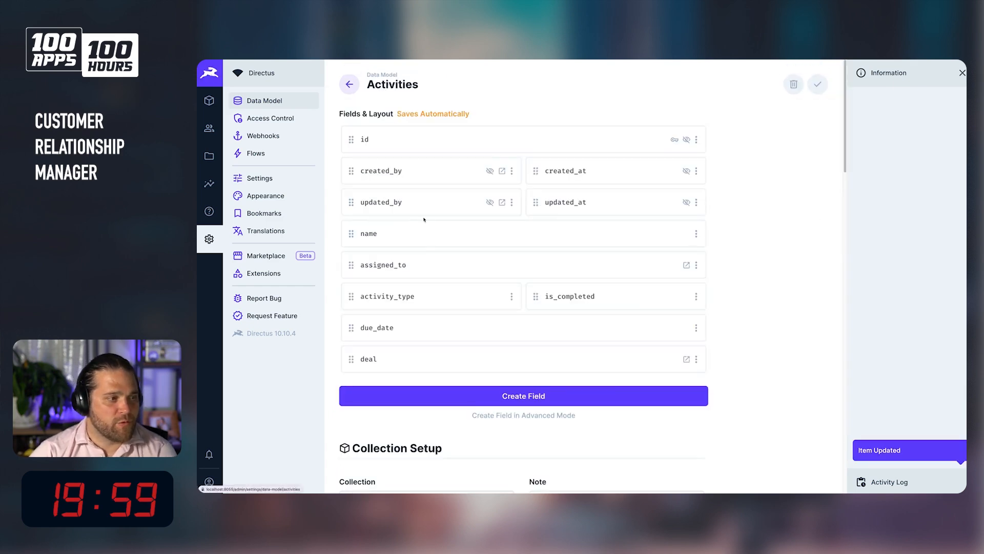
pyautogui.scroll(-4, 396, 368)
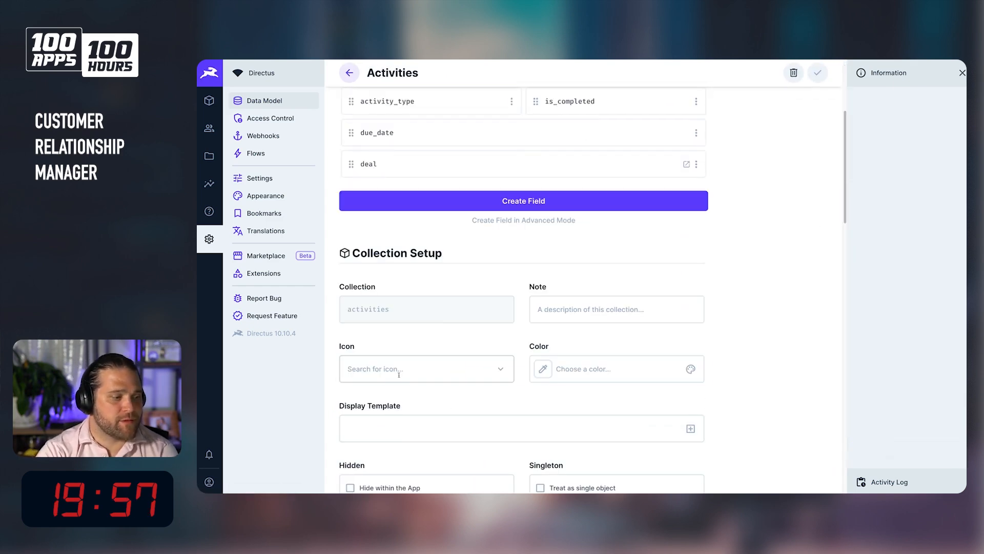
pyautogui.click(399, 374)
pyautogui.write('check')
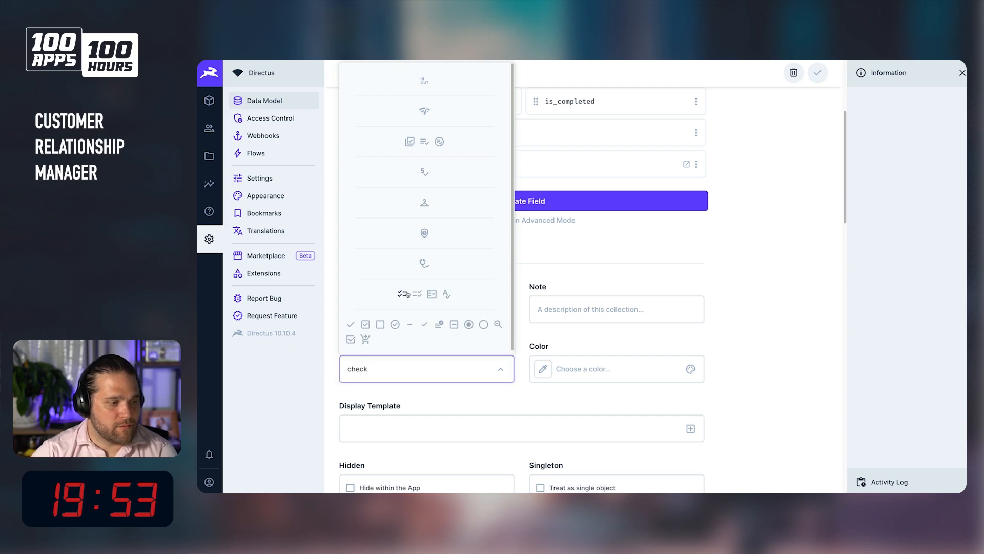
pyautogui.click(805, 82)
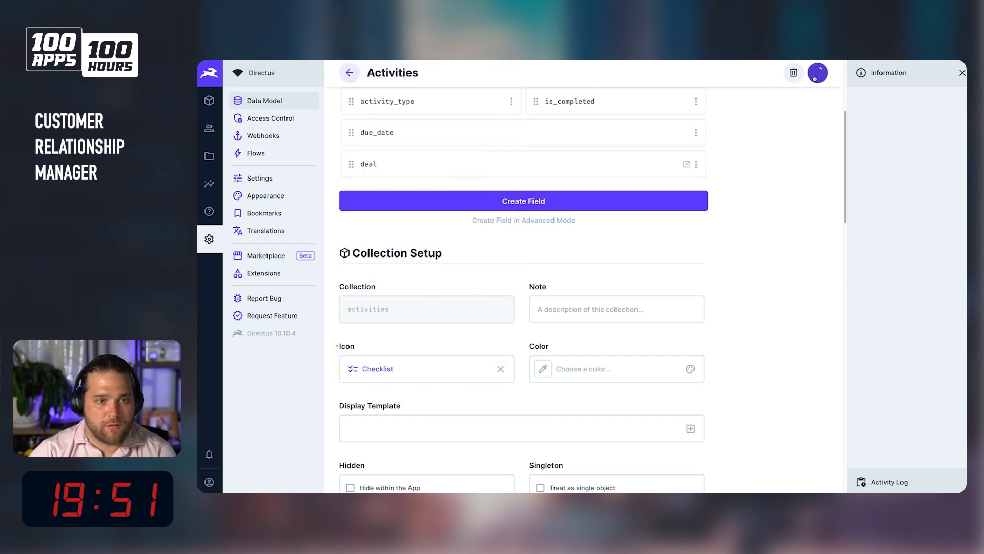
pyautogui.click(818, 72)
# Set the deals collection's icon to a money icon and save.
pyautogui.click(463, 220)
pyautogui.scroll(-3, 400, 333)
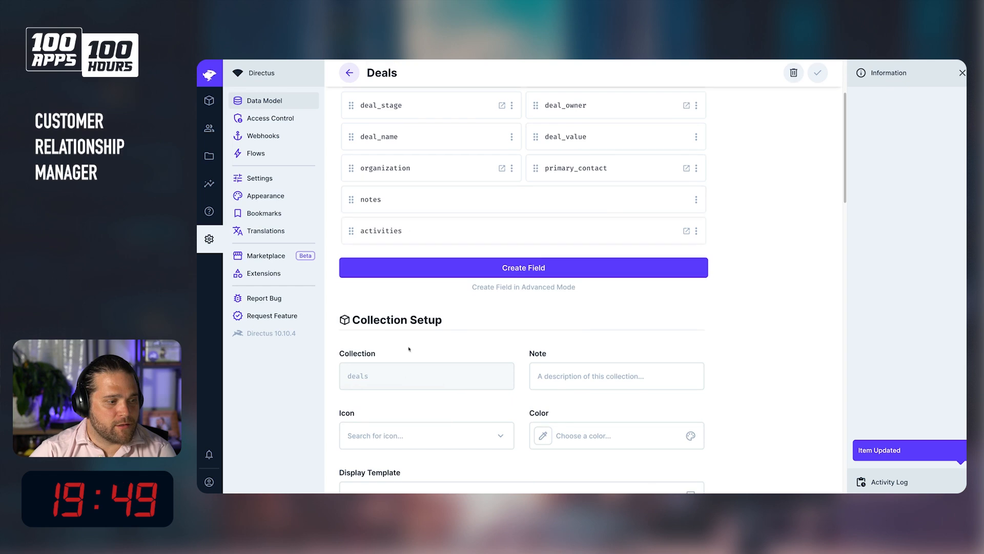
pyautogui.click(385, 445)
pyautogui.write('k4')
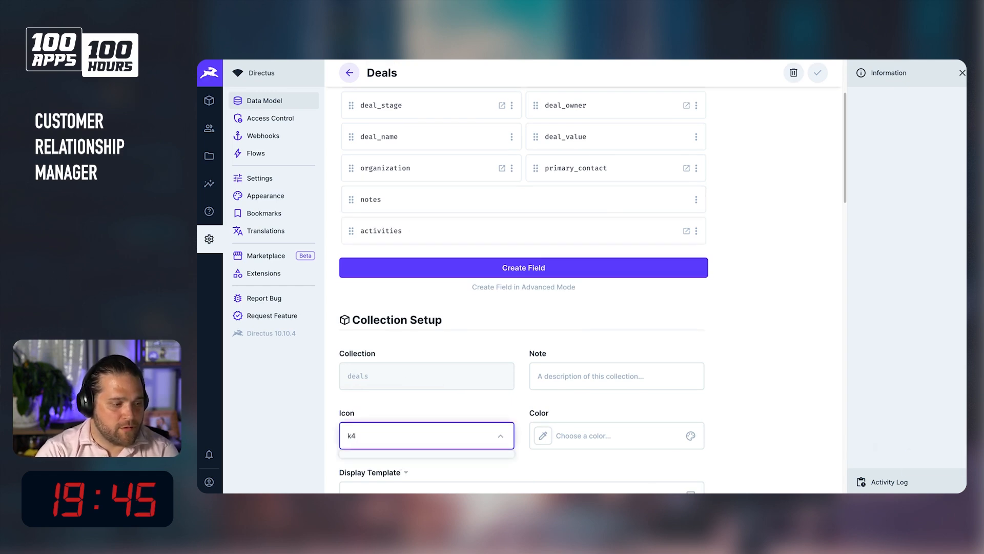
pyautogui.press('BackSpace')
pyautogui.press('BackSpace')
pyautogui.write('money')
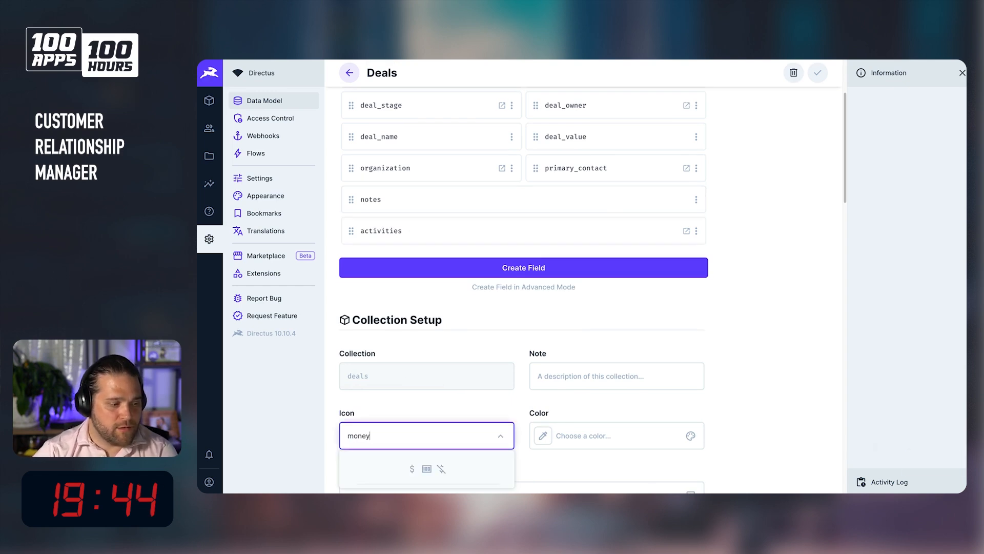
pyautogui.click(427, 469)
pyautogui.click(818, 73)
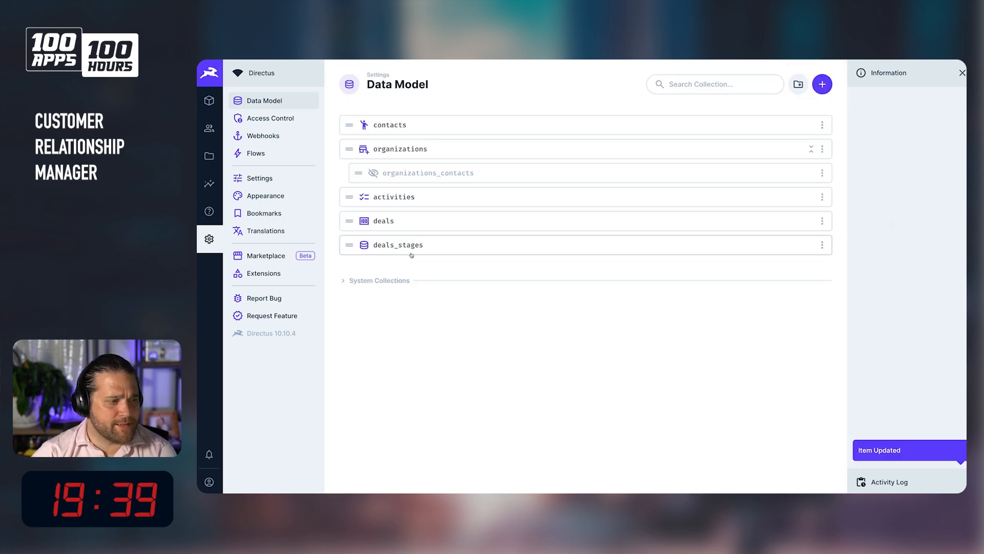
# Create a new collection folder named settings_folder.
pyautogui.click(797, 85)
pyautogui.write('sett')
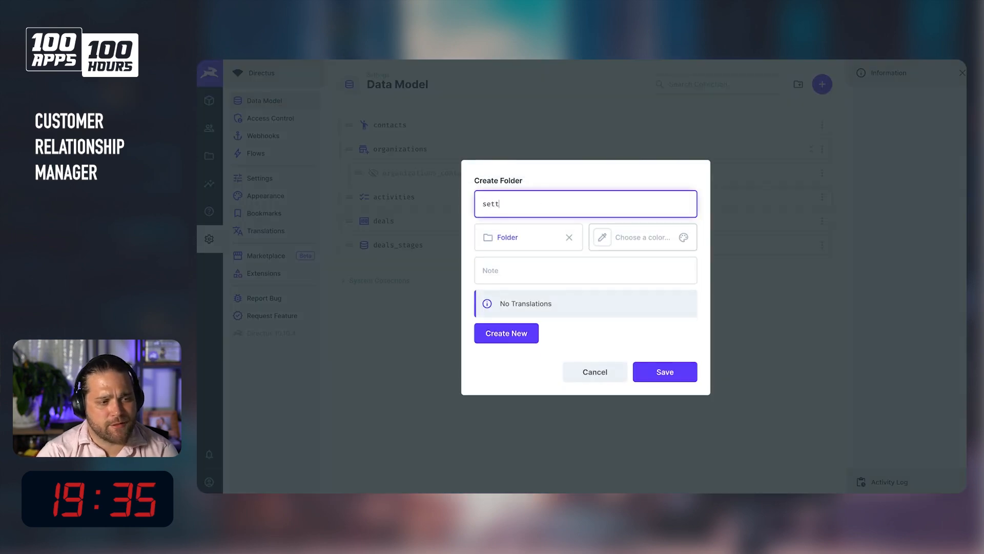
pyautogui.write('ings_folder')
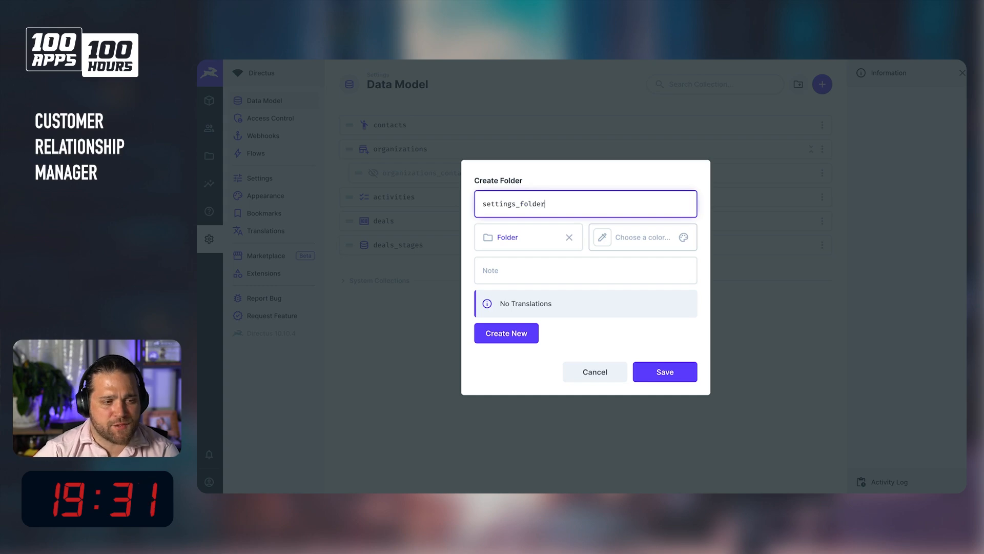
pyautogui.moveTo(515, 211); pyautogui.dragTo(553, 224)
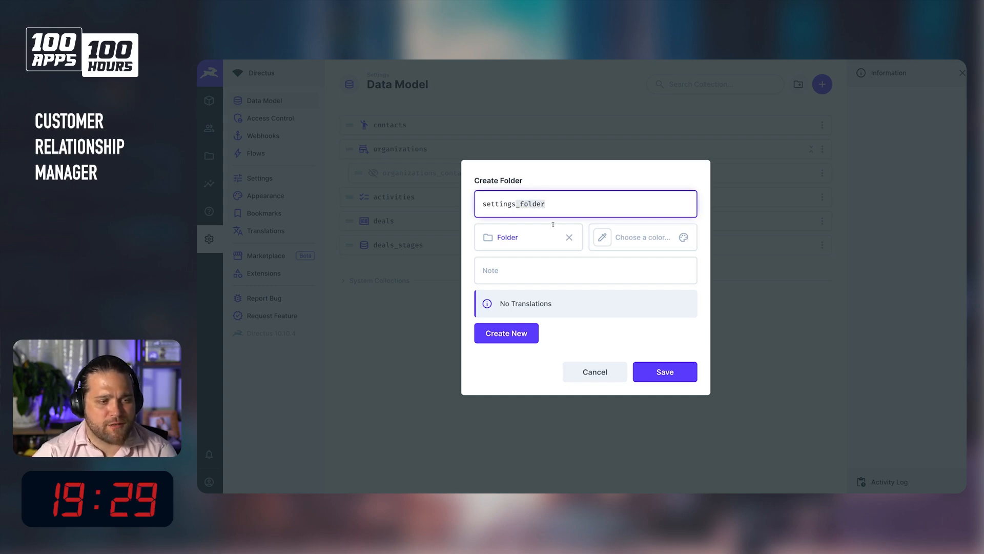
# Search the icon picker for a settings icon and set the folder's icon to Settings Suggest.
pyautogui.click(532, 242)
pyautogui.write('s')
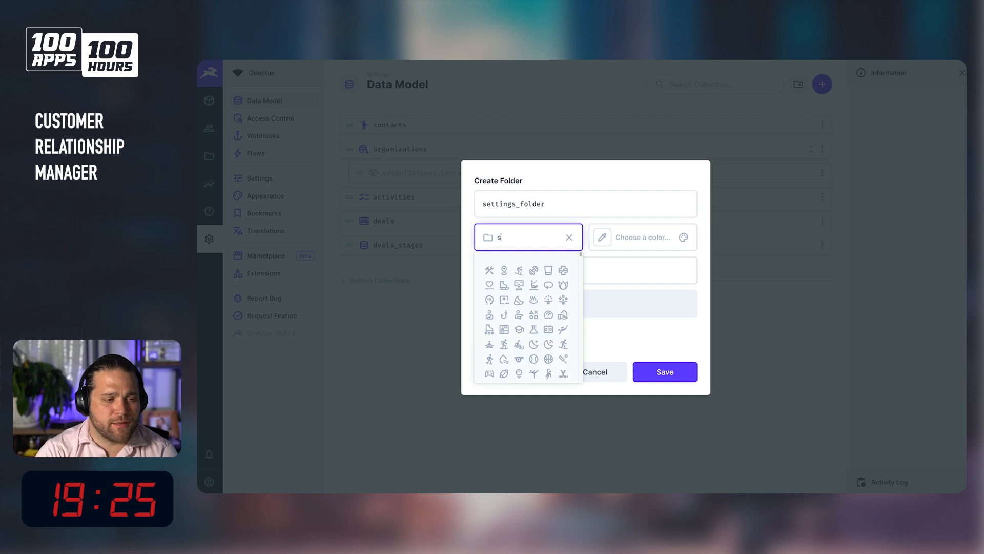
pyautogui.press('BackSpace')
pyautogui.write('gear')
pyautogui.hotkey('ctrl', 'a')
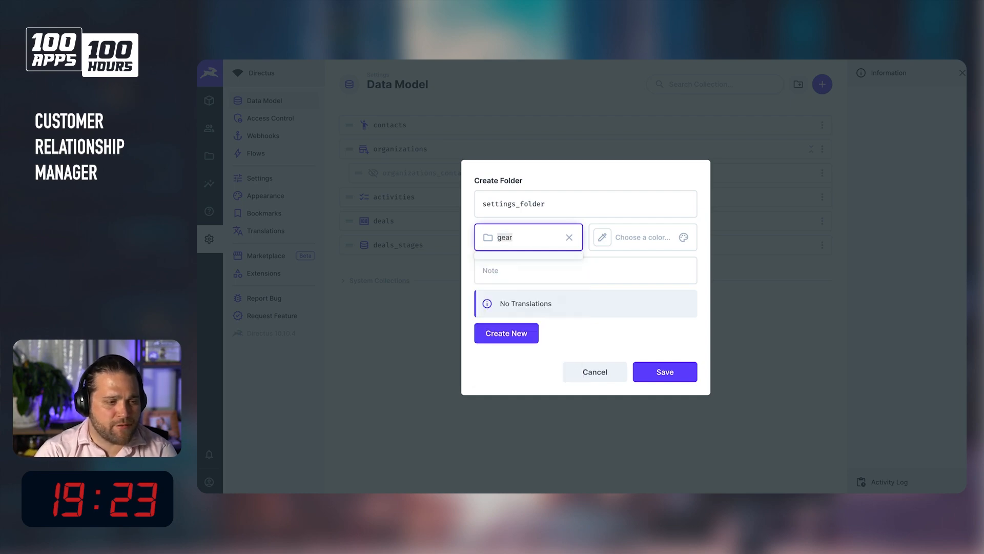
pyautogui.write('settg')
pyautogui.press('BackSpace')
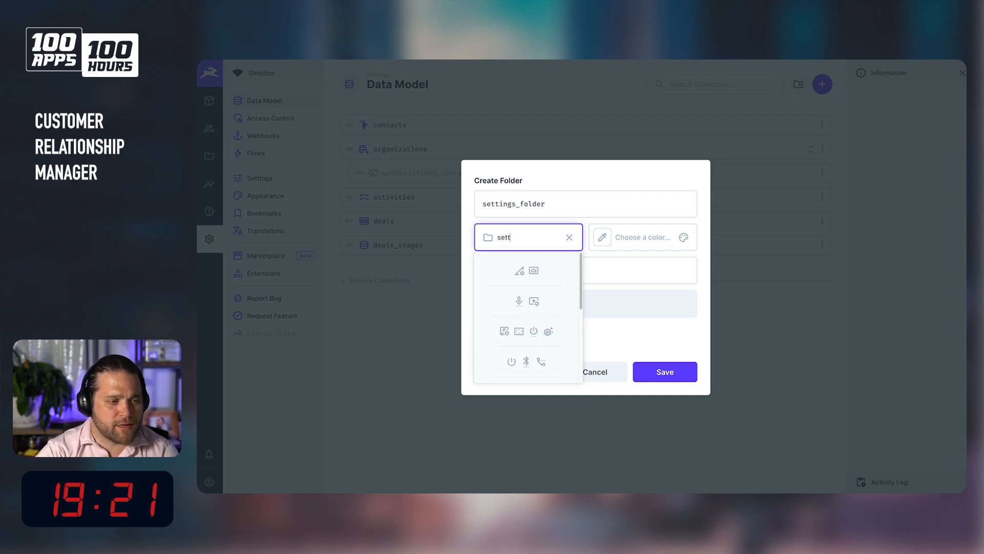
pyautogui.click(548, 332)
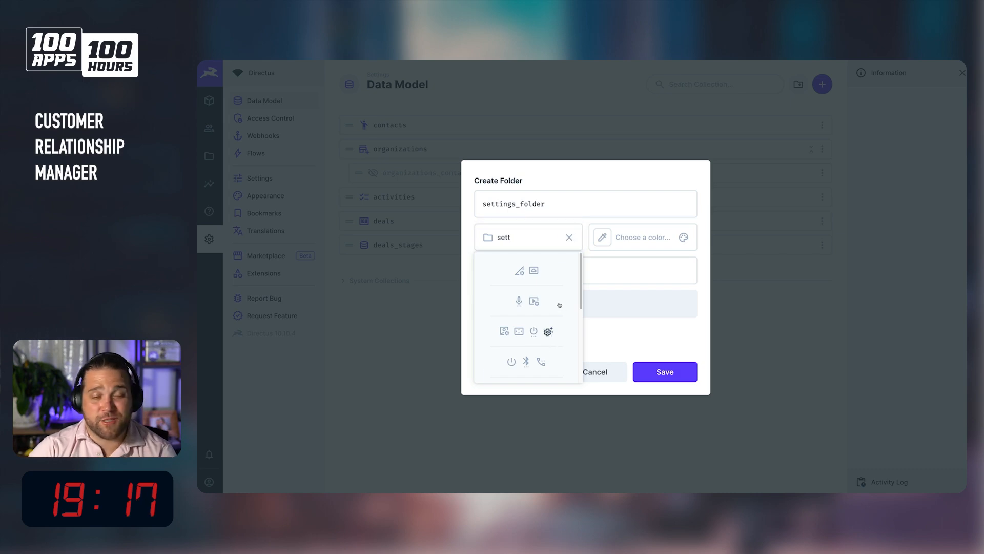
pyautogui.click(548, 332)
pyautogui.click(519, 273)
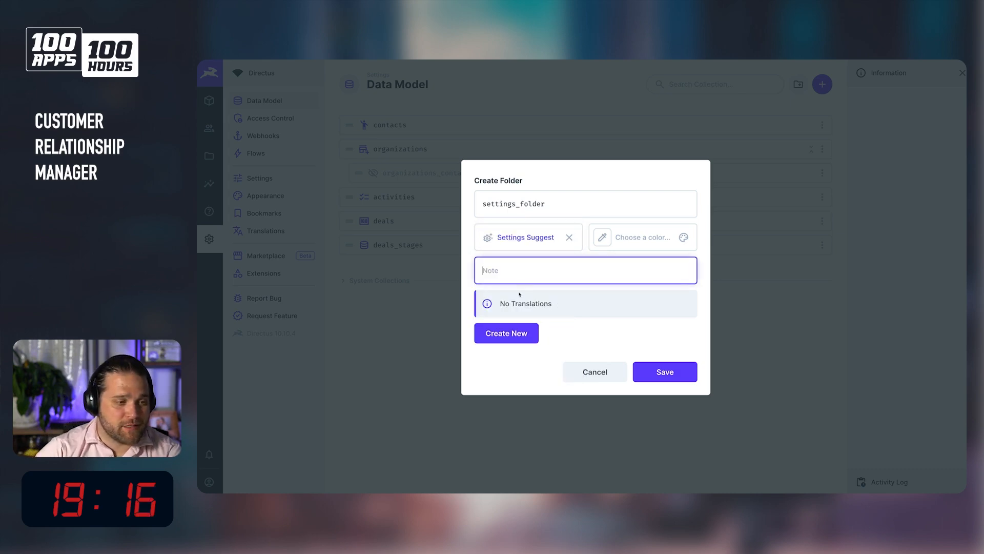
# Add an English (United States) translation naming the folder Settings, then save the new folder.
pyautogui.click(510, 331)
pyautogui.click(881, 149)
pyautogui.write('Settings')
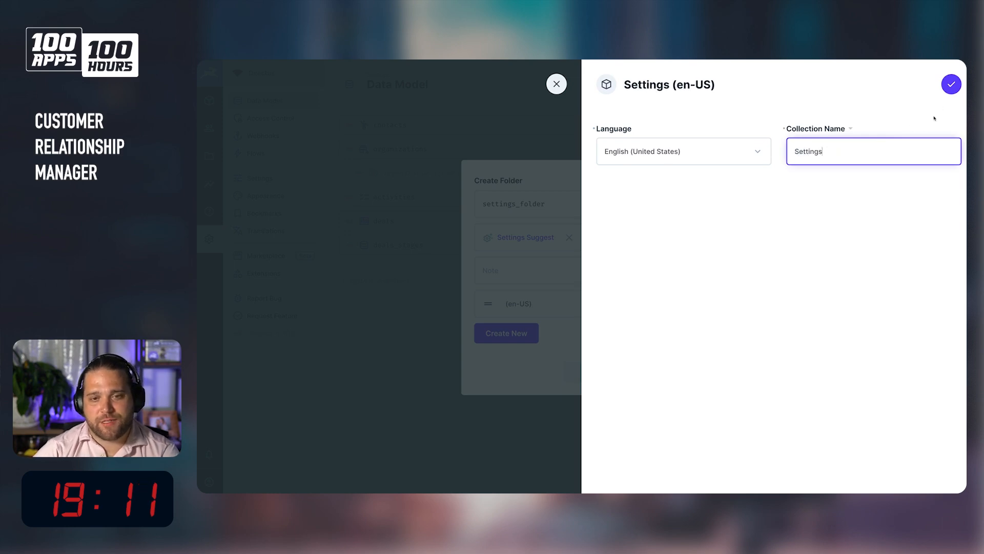
pyautogui.click(952, 84)
pyautogui.doubleClick(579, 200)
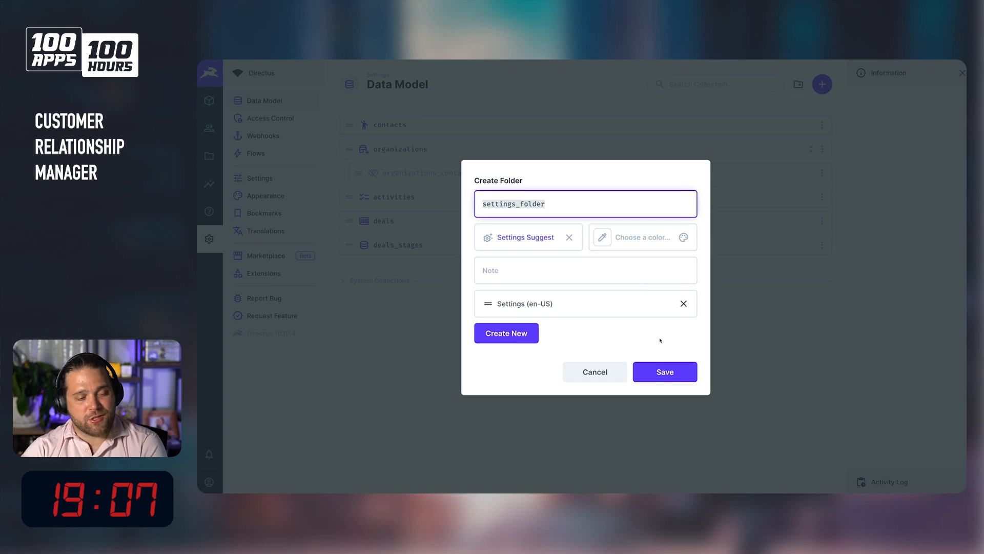
pyautogui.click(662, 373)
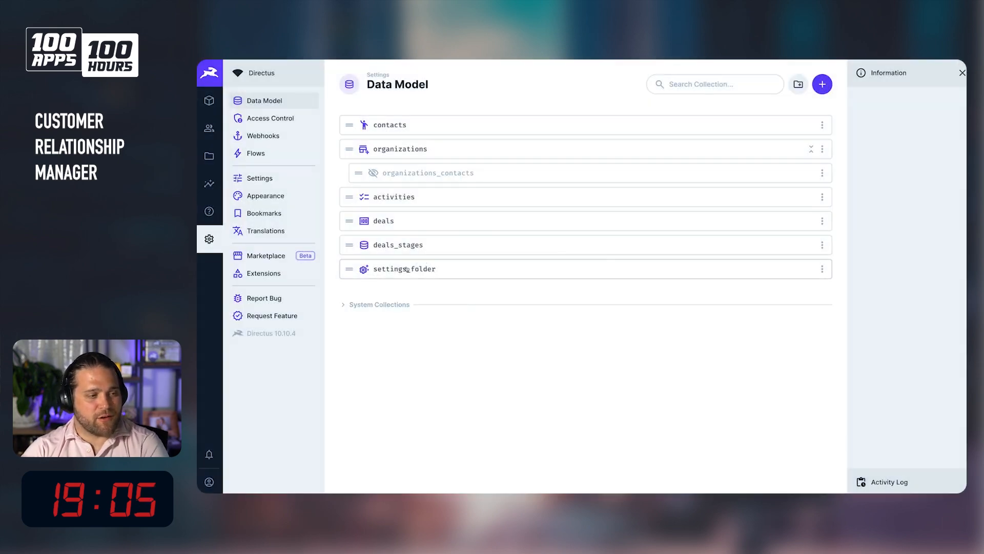
# Move the deals_stages collection into settings_folder, set its icon to View Kanban and save.
pyautogui.moveTo(350, 272)
pyautogui.mouseDown()
pyautogui.moveTo(351, 244)
pyautogui.moveTo(360, 264)
pyautogui.mouseUp()
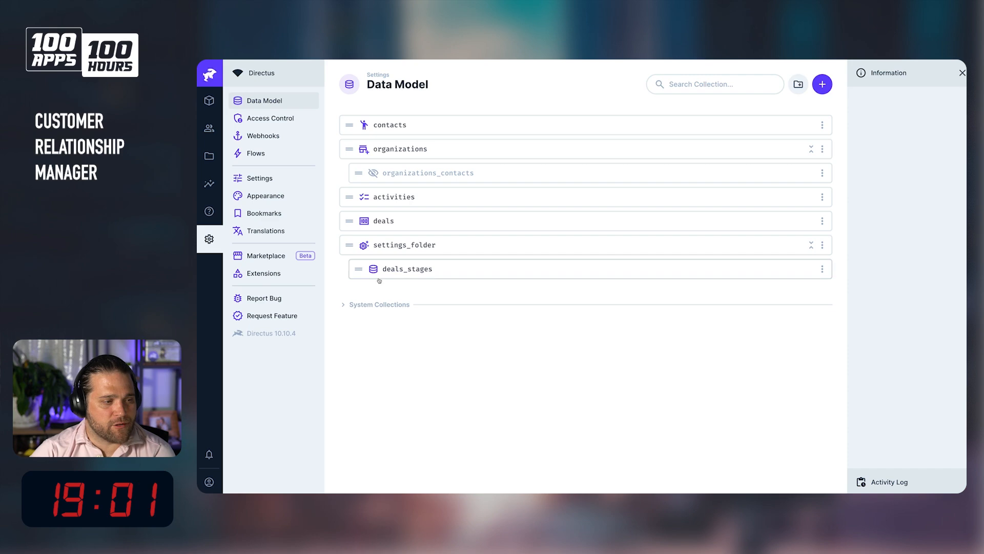
pyautogui.click(386, 276)
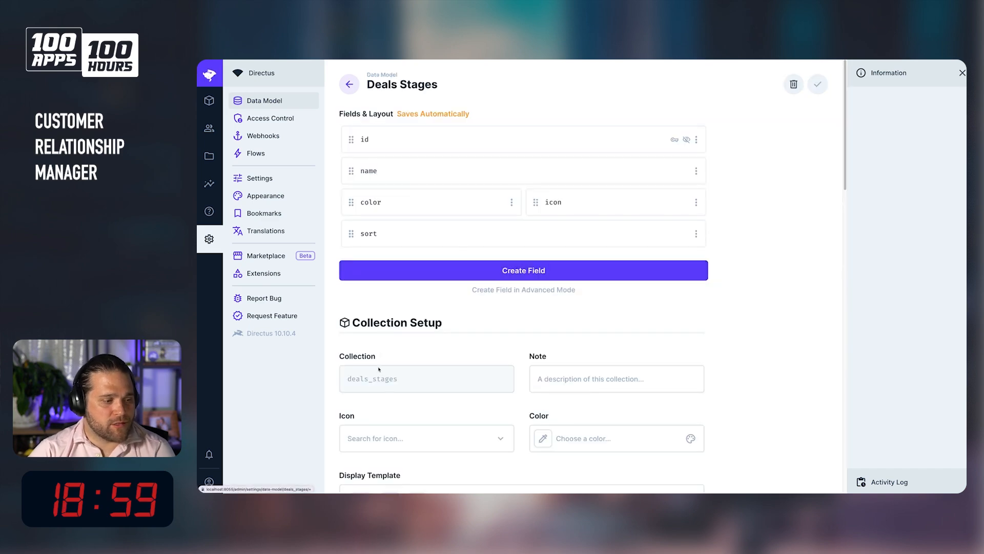
pyautogui.click(403, 432)
pyautogui.write('jk')
pyautogui.press('BackSpace')
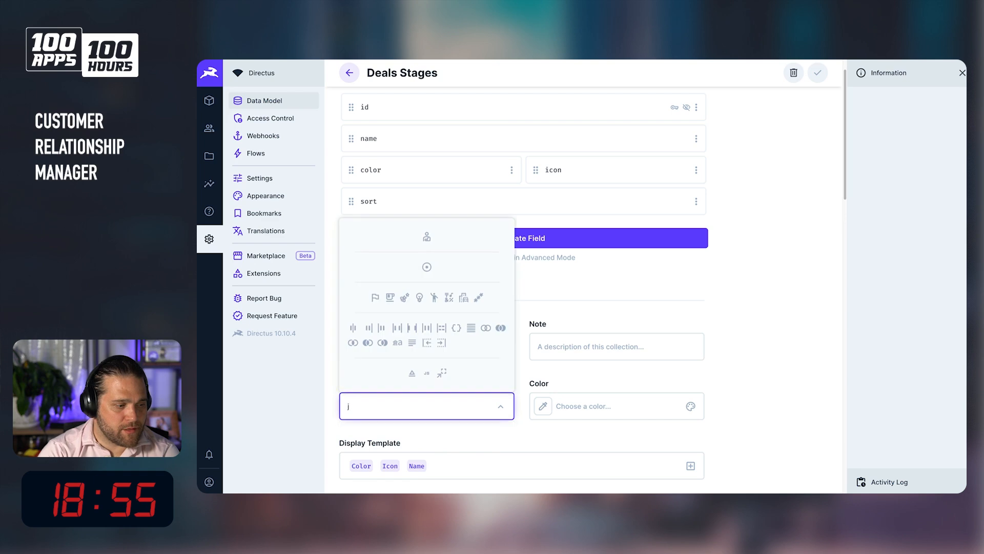
pyautogui.press('BackSpace')
pyautogui.write('kang')
pyautogui.press('BackSpace')
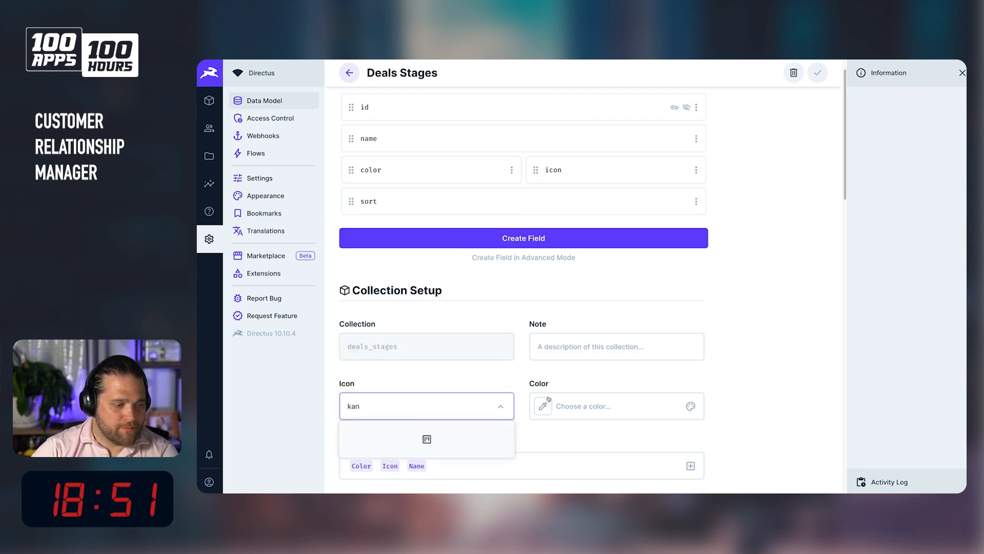
pyautogui.click(817, 73)
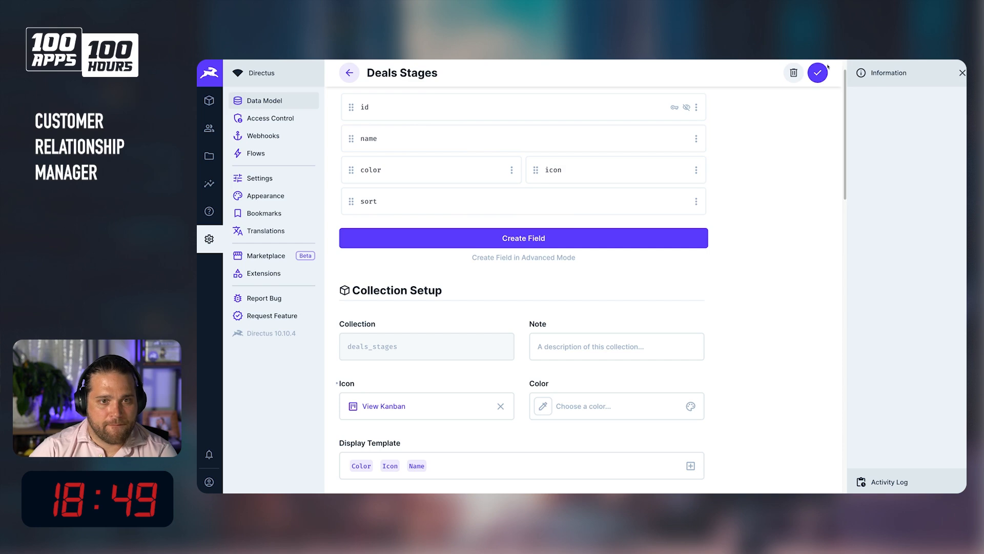
# Open the Deals content view and add a filter where Deal Owner → First Name contains Sales.
pyautogui.click(209, 100)
pyautogui.click(309, 162)
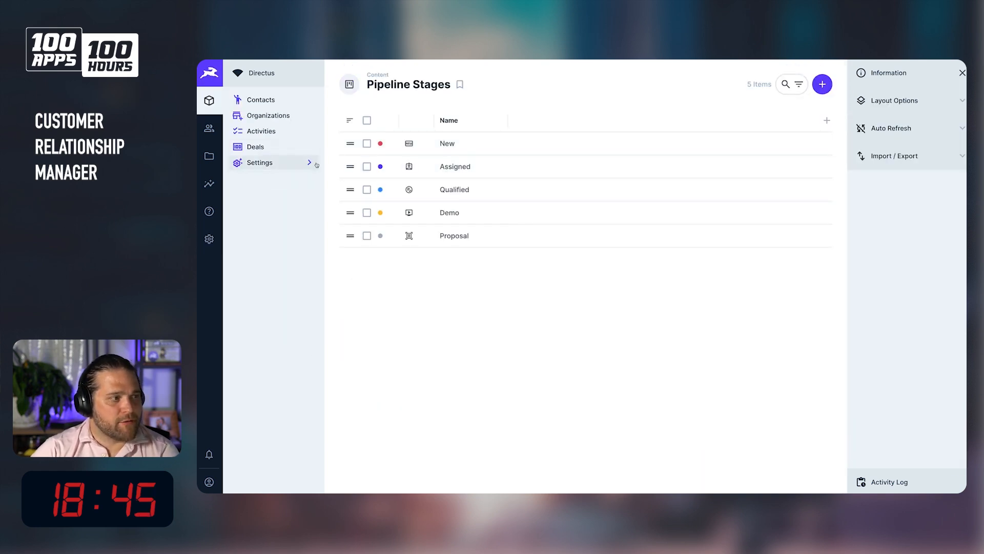
pyautogui.click(273, 146)
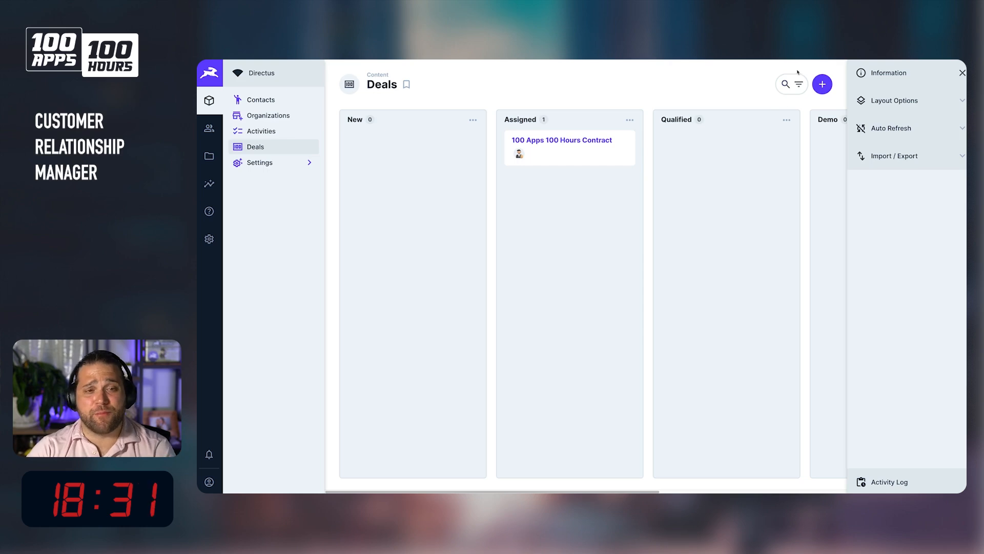
pyautogui.click(798, 85)
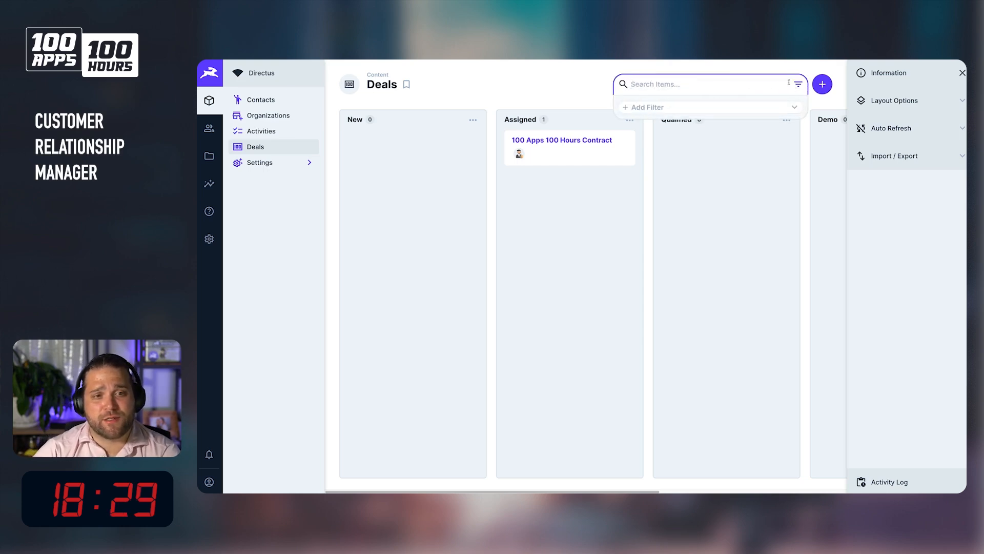
pyautogui.click(684, 106)
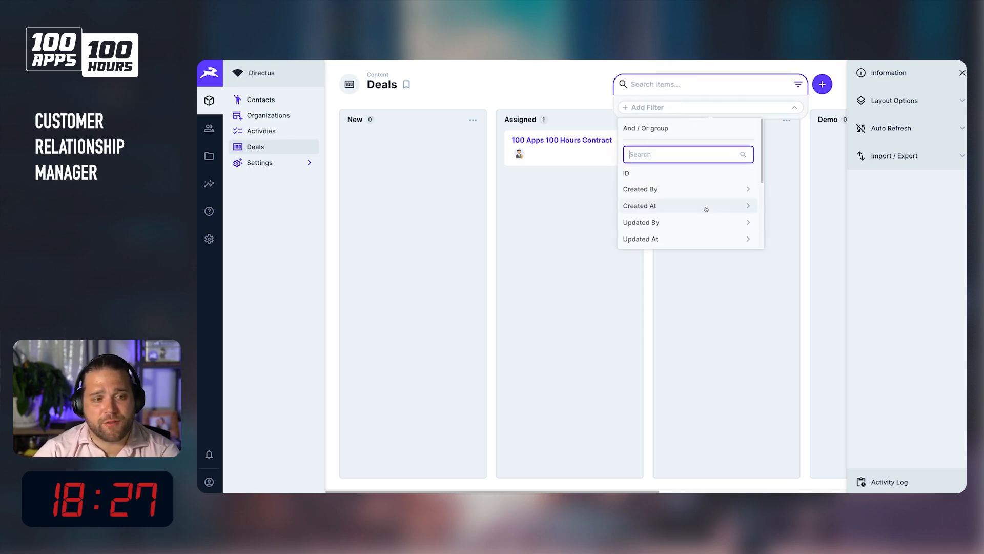
pyautogui.scroll(-3, 705, 208)
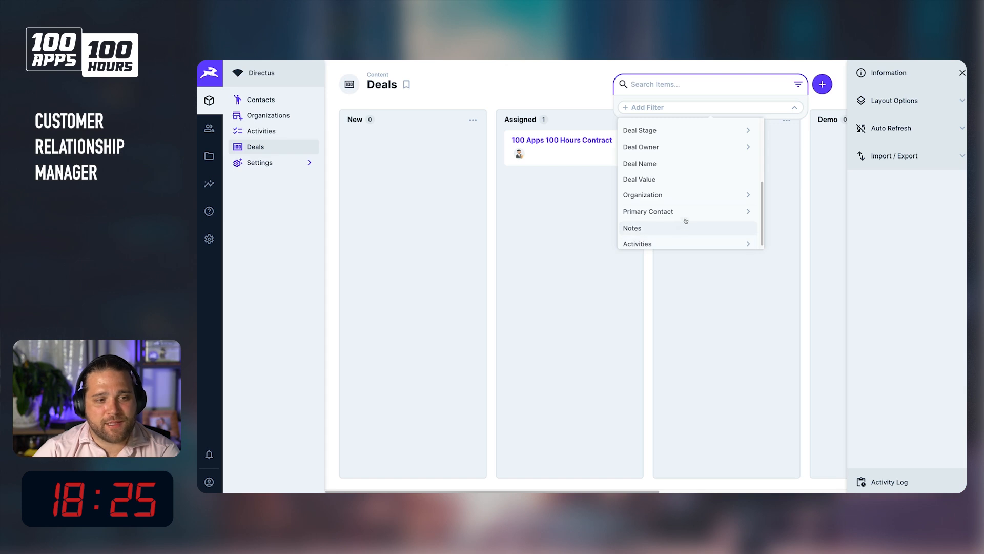
pyautogui.scroll(-1, 687, 211)
pyautogui.click(748, 141)
pyautogui.scroll(-5, 670, 158)
pyautogui.scroll(-4, 672, 188)
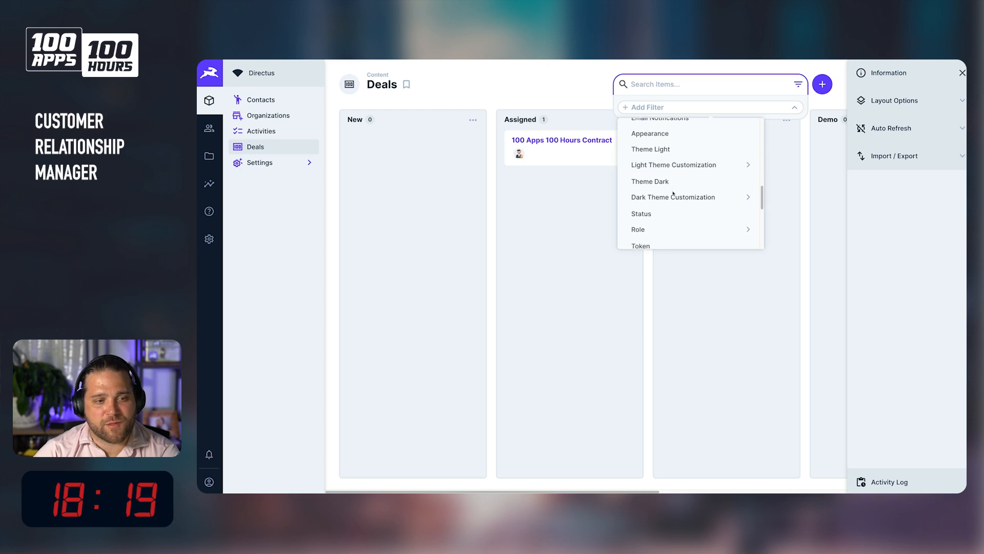
pyautogui.scroll(10, 673, 194)
pyautogui.scroll(-3, 672, 194)
pyautogui.scroll(2, 670, 190)
pyautogui.click(666, 169)
pyautogui.write('Sales')
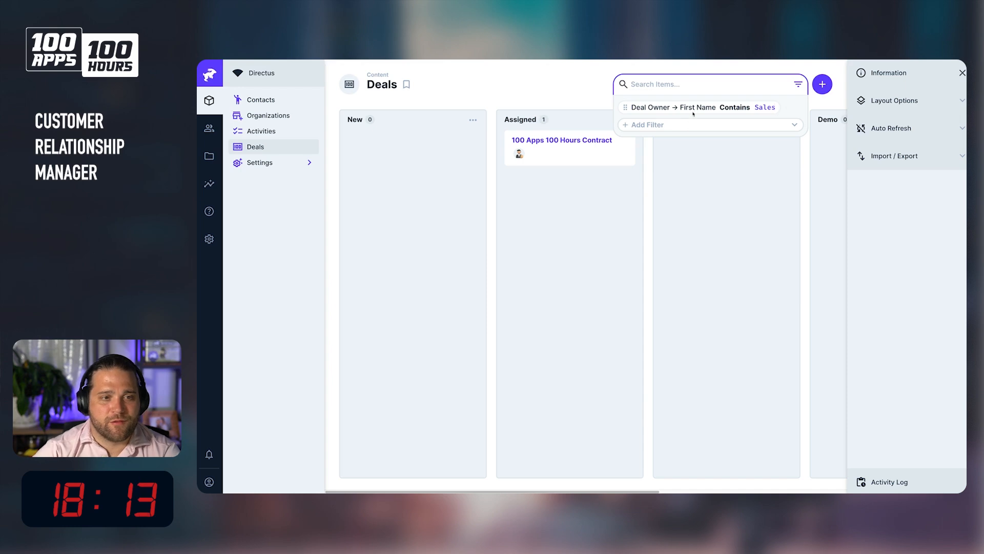
pyautogui.click(712, 177)
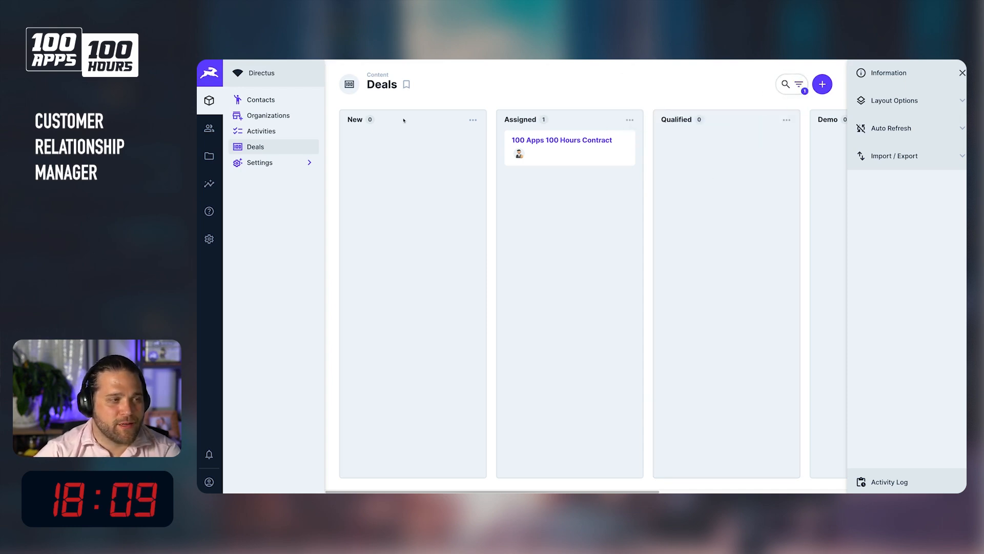
# Bookmark the filtered deals view as Deals - Sales Rep Man with a chosen icon.
pyautogui.click(407, 85)
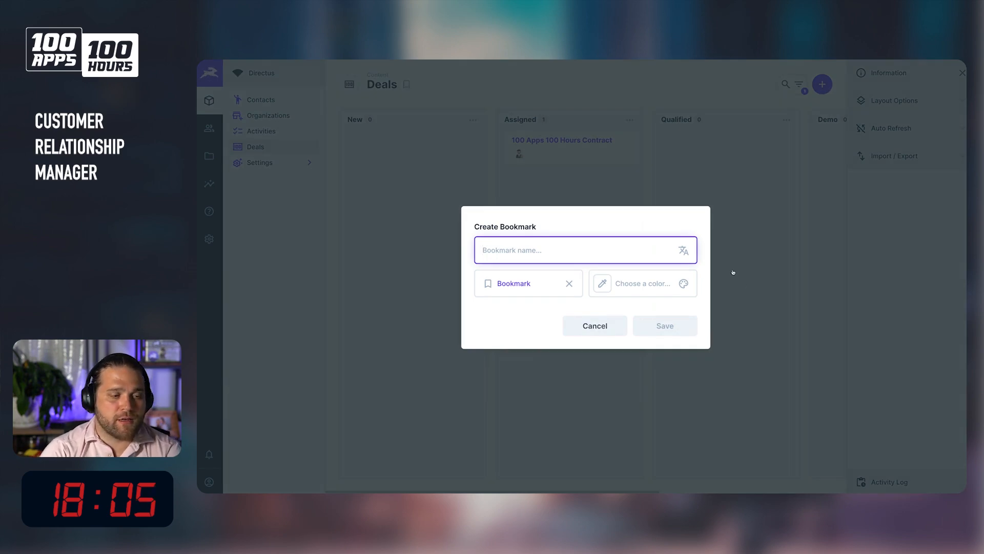
pyautogui.write('Deals - Sales Rep Man')
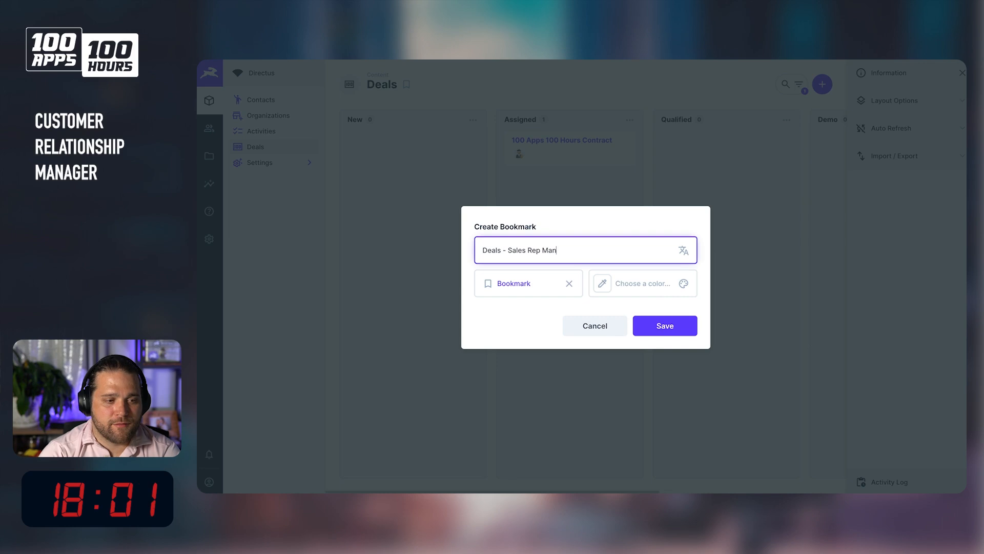
pyautogui.click(537, 281)
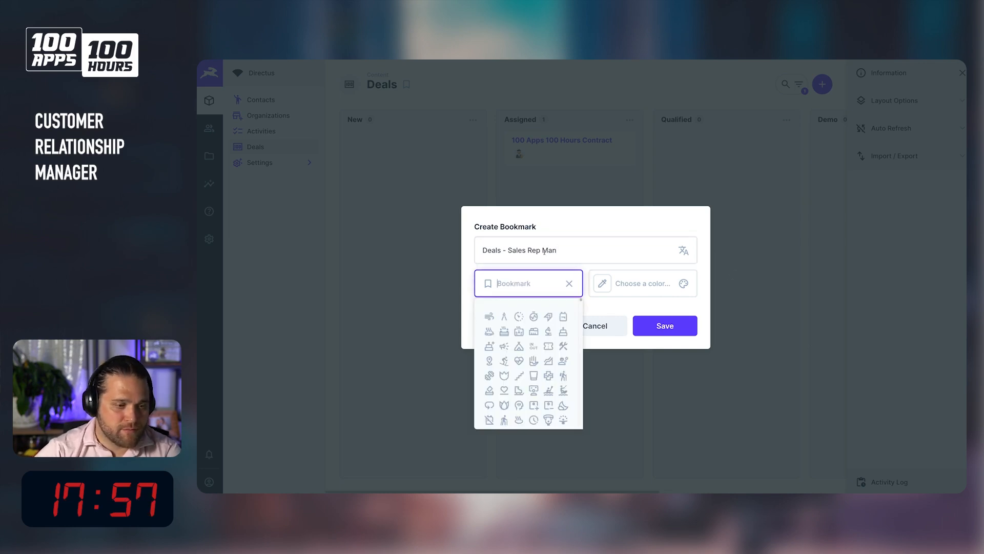
pyautogui.click(563, 332)
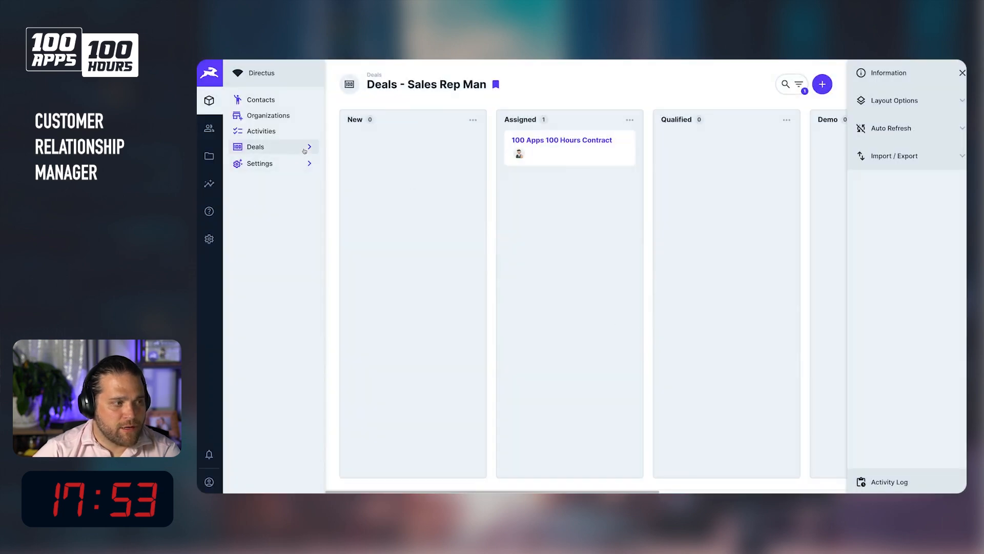
# Expand Deals in the navigation and widen the sidebar so the bookmark's full name shows.
pyautogui.click(307, 151)
pyautogui.click(308, 149)
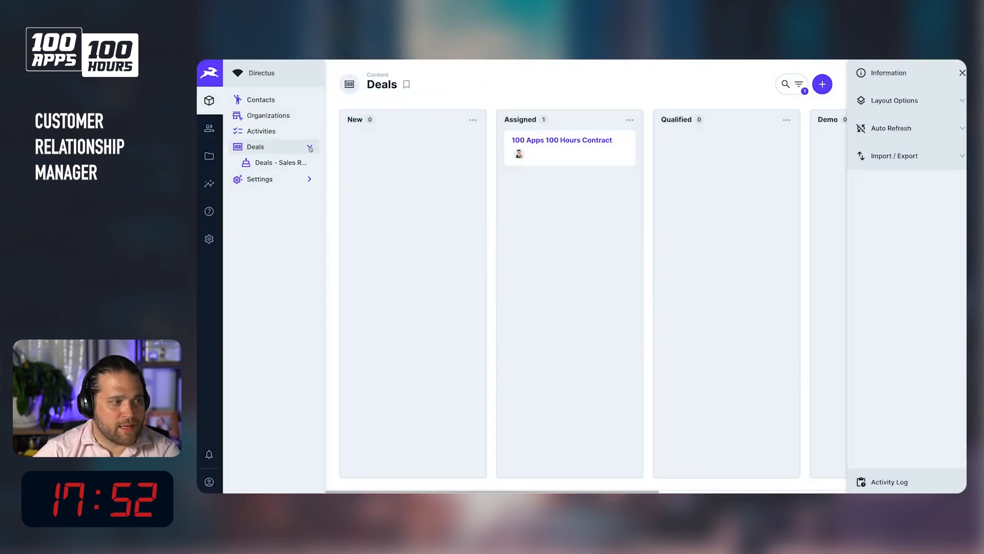
pyautogui.moveTo(325, 153); pyautogui.dragTo(367, 155)
pyautogui.click(290, 167)
pyautogui.click(287, 147)
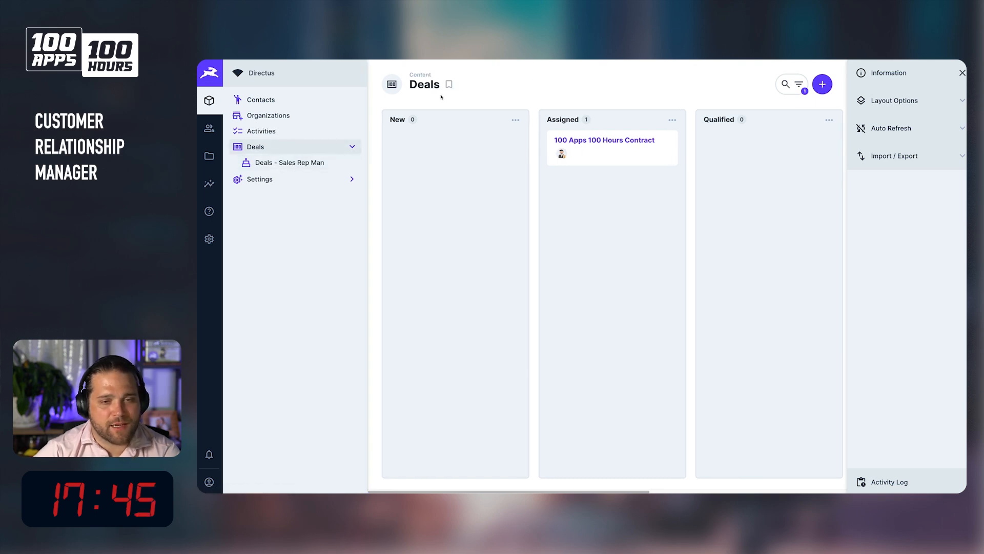
# Switch the Deals layout from Kanban to Table.
pyautogui.click(895, 100)
pyautogui.click(902, 146)
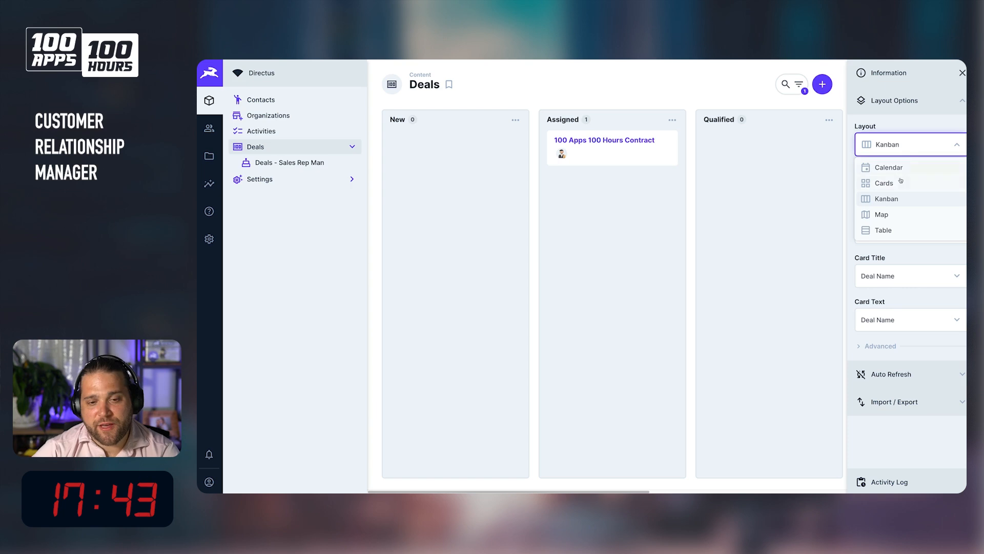
pyautogui.click(899, 231)
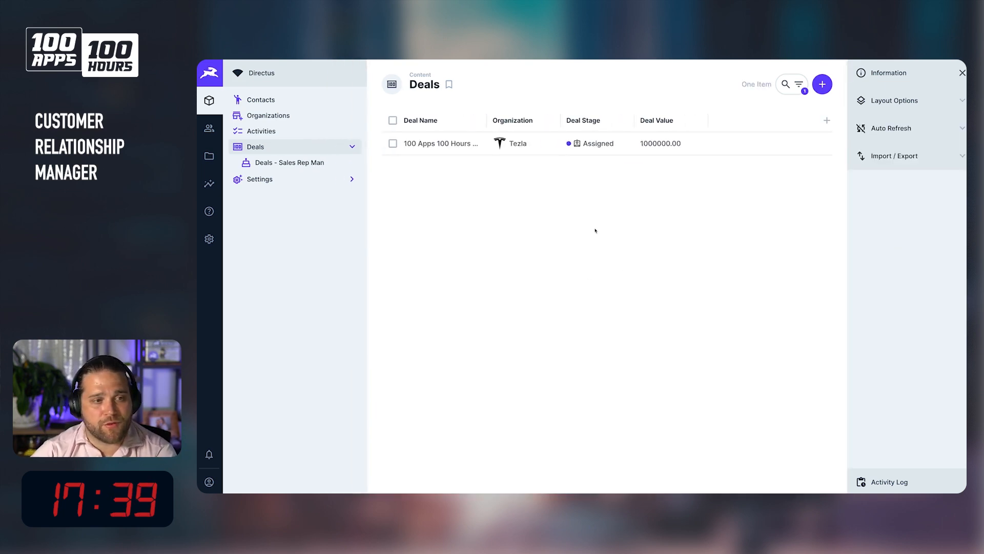
# Add a Deal Owner column to the deals table, then open the Deals - Sales Rep Man bookmark.
pyautogui.click(827, 120)
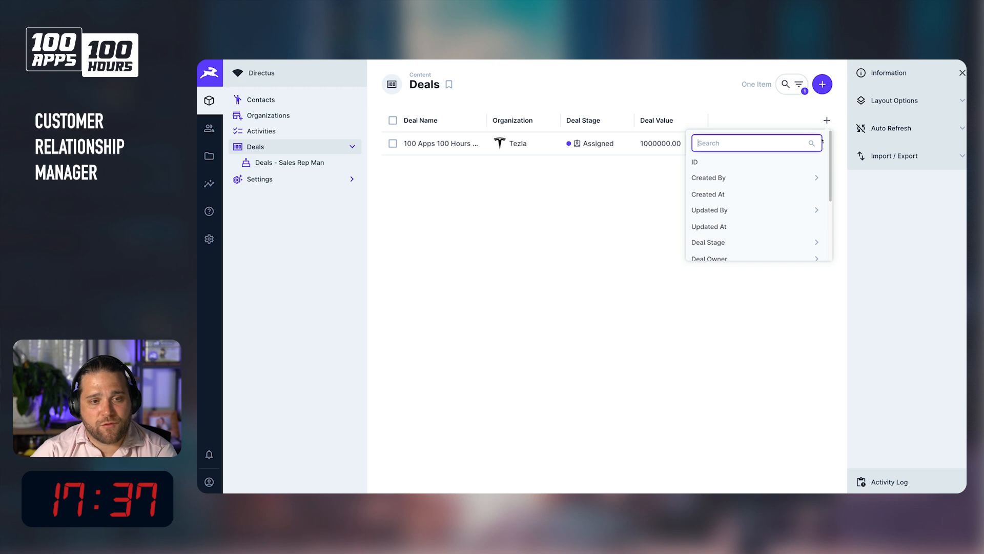
pyautogui.scroll(-3, 753, 226)
pyautogui.scroll(-2, 767, 228)
pyautogui.scroll(5, 781, 224)
pyautogui.scroll(-1, 772, 226)
pyautogui.click(760, 230)
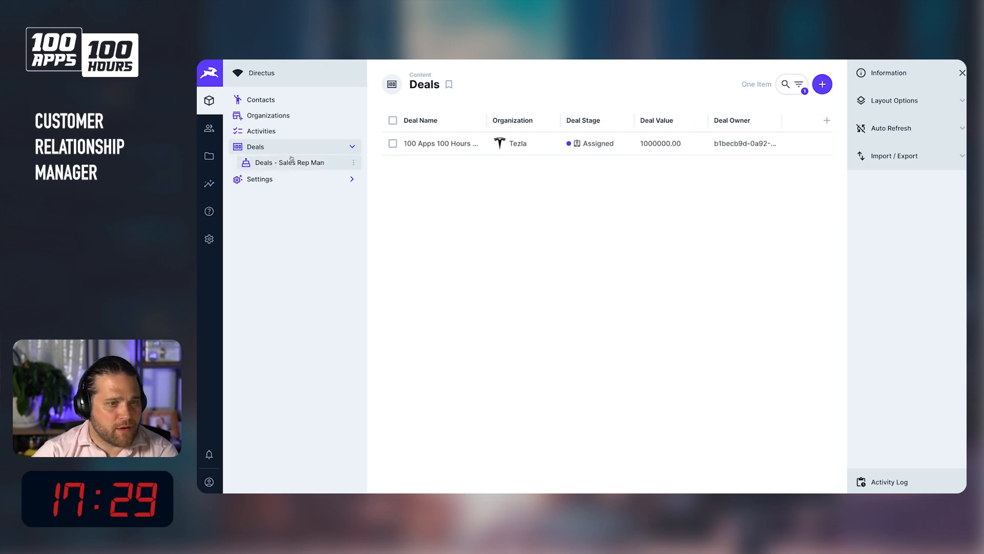
pyautogui.click(342, 164)
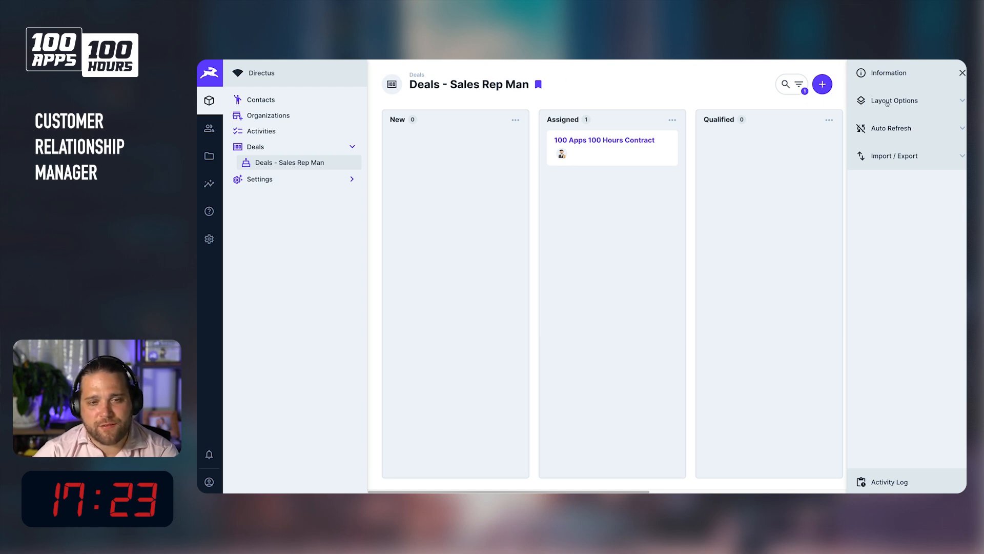
# Open the 100 Apps 100 Hours Contract deal from the bookmarked board, review its fields and related activity, and save the item.
pyautogui.click(911, 106)
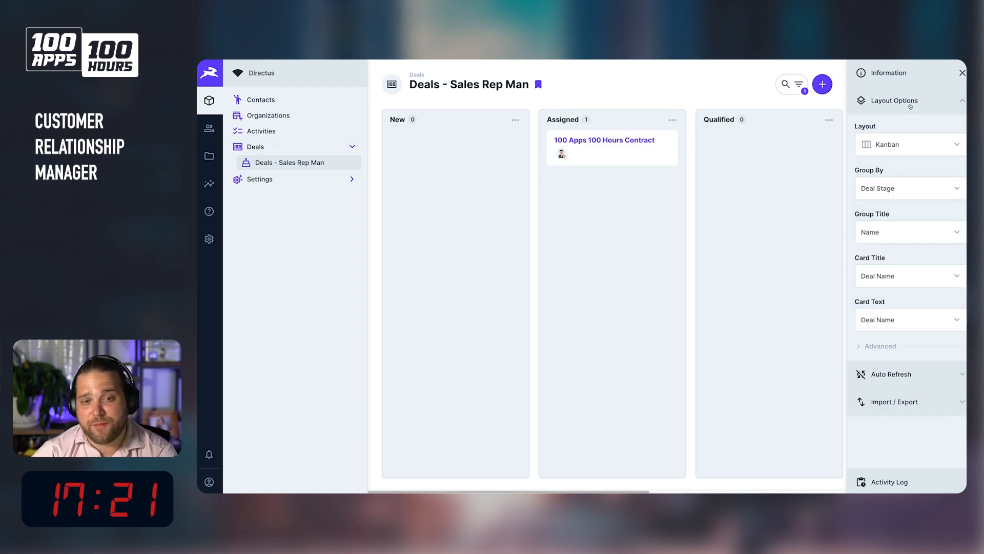
pyautogui.click(911, 106)
pyautogui.moveTo(628, 151); pyautogui.dragTo(648, 141)
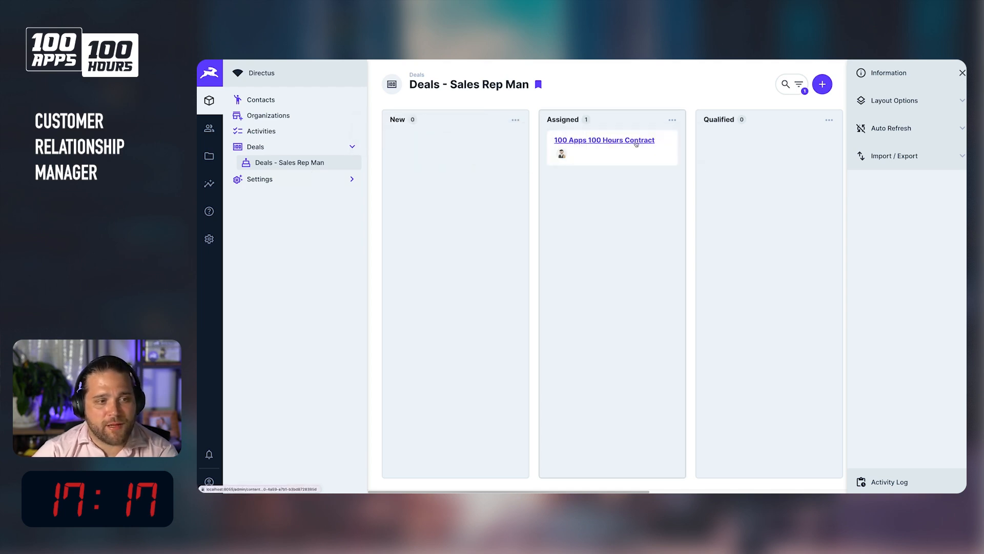
pyautogui.scroll(-1, 541, 289)
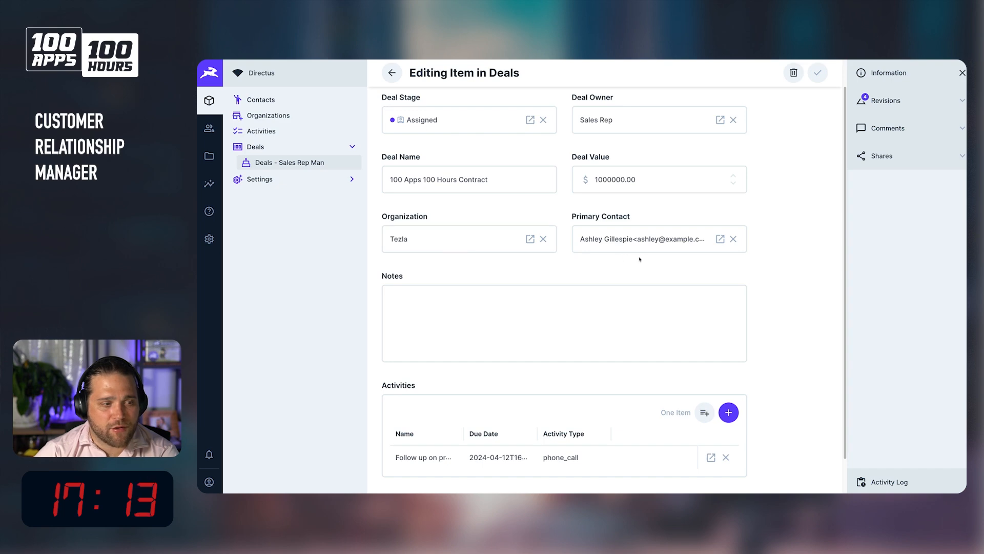
pyautogui.scroll(-1, 459, 364)
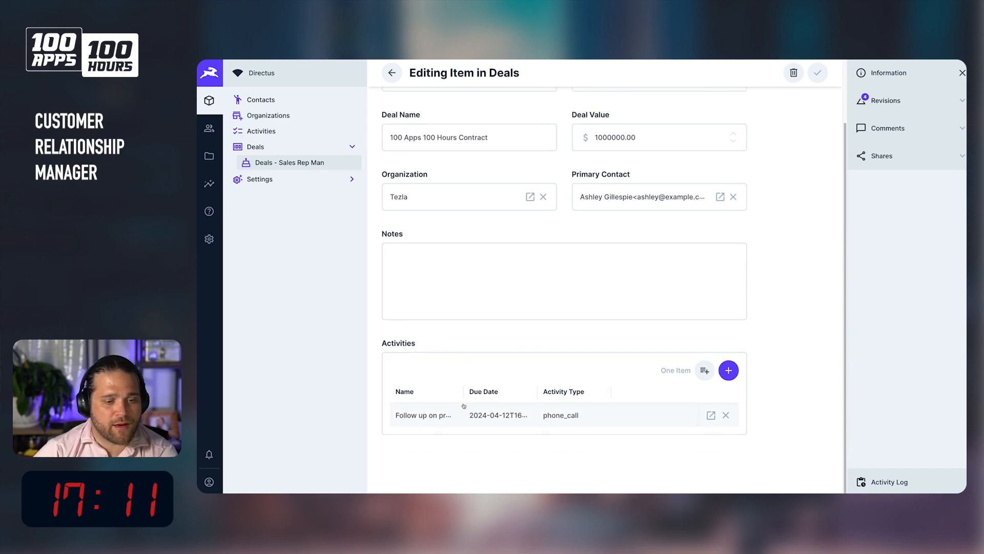
pyautogui.click(451, 414)
pyautogui.click(845, 288)
pyautogui.click(952, 84)
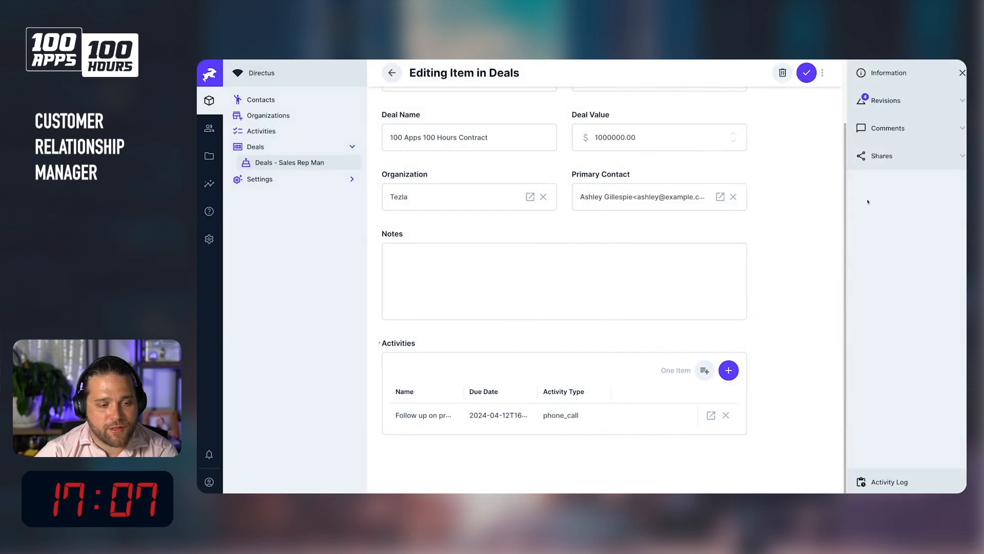
pyautogui.click(807, 70)
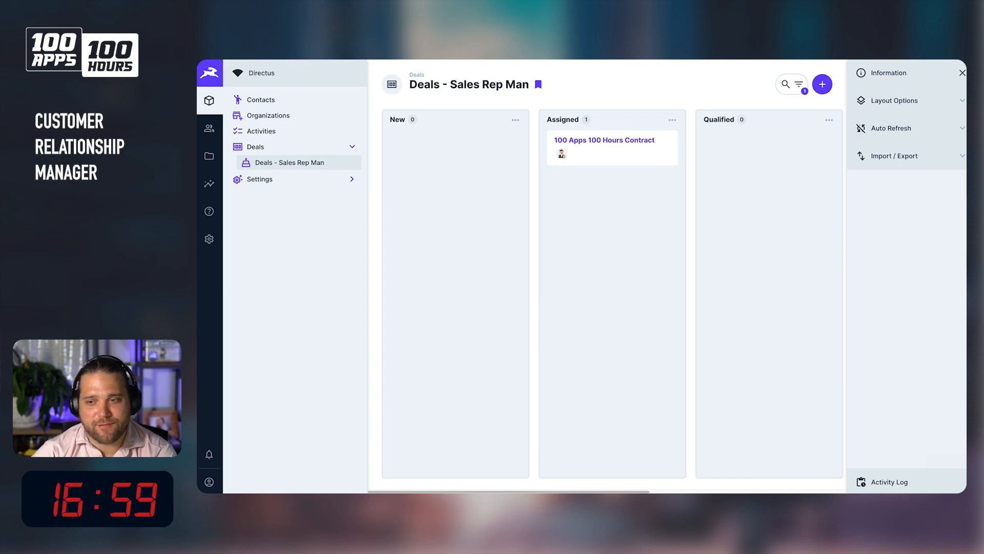
# Switch to the planning whiteboard and select the list of CRM requirements to review them against the build.
pyautogui.moveTo(983, 102); pyautogui.dragTo(839, 80)
pyautogui.doubleClick(840, 80)
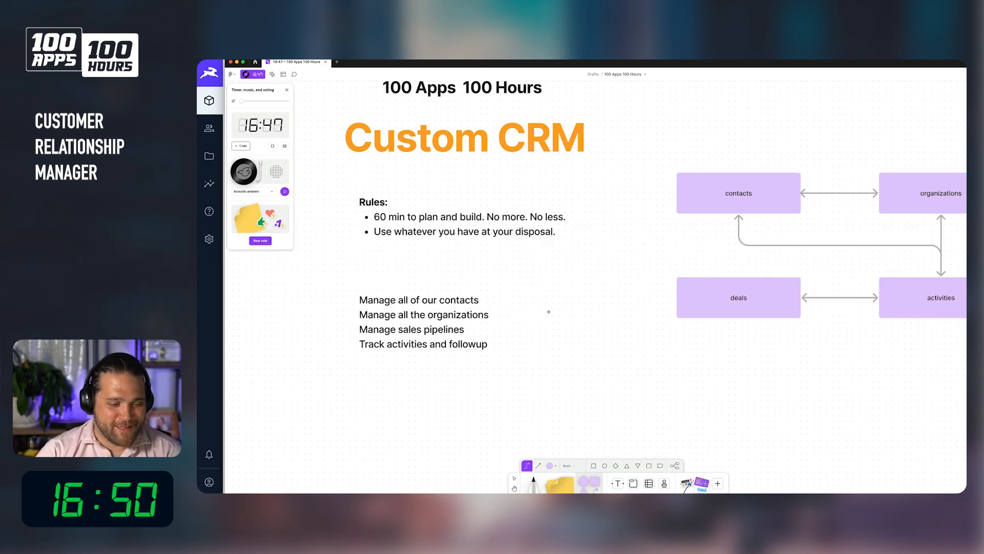
pyautogui.click(404, 296)
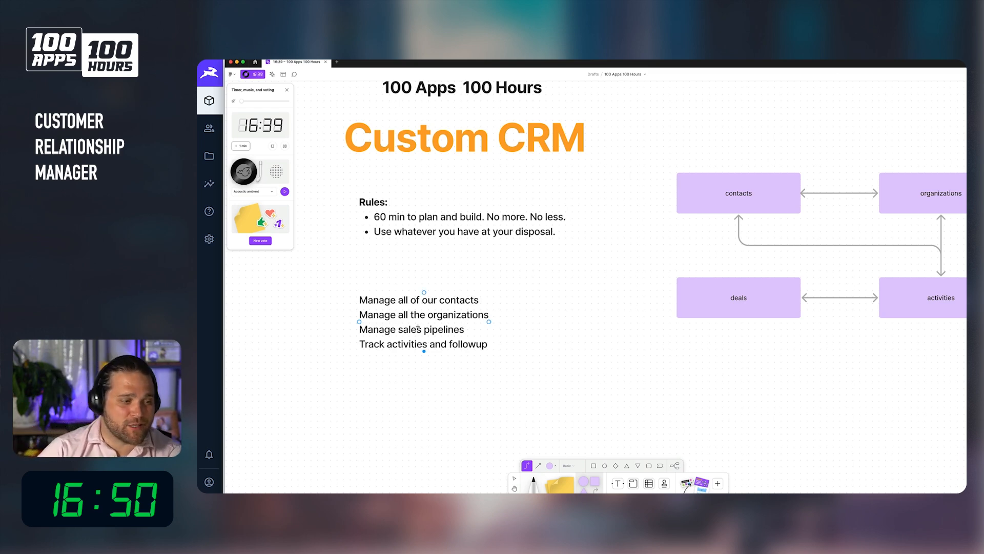
pyautogui.click(383, 303)
pyautogui.hscroll(1, 504, 418)
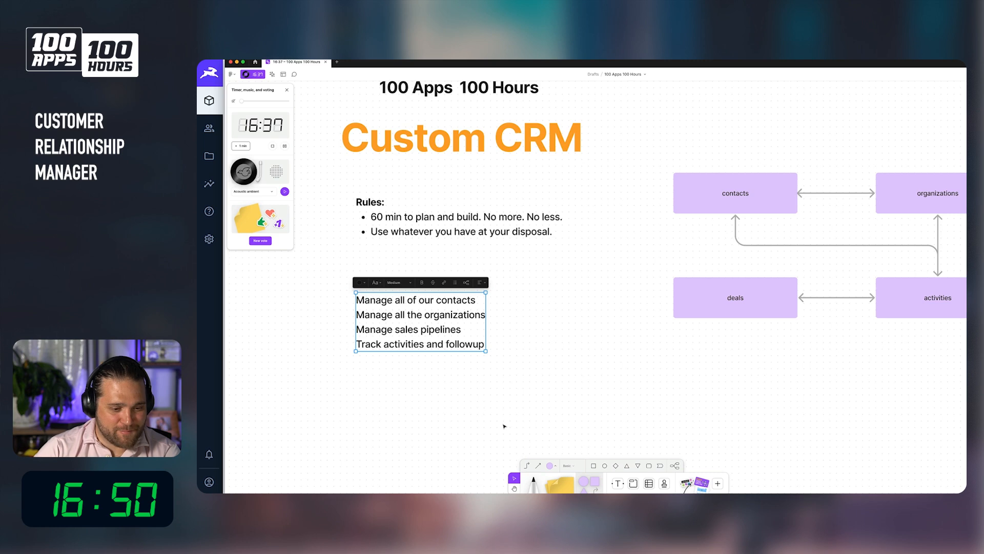
pyautogui.click(433, 283)
pyautogui.click(395, 369)
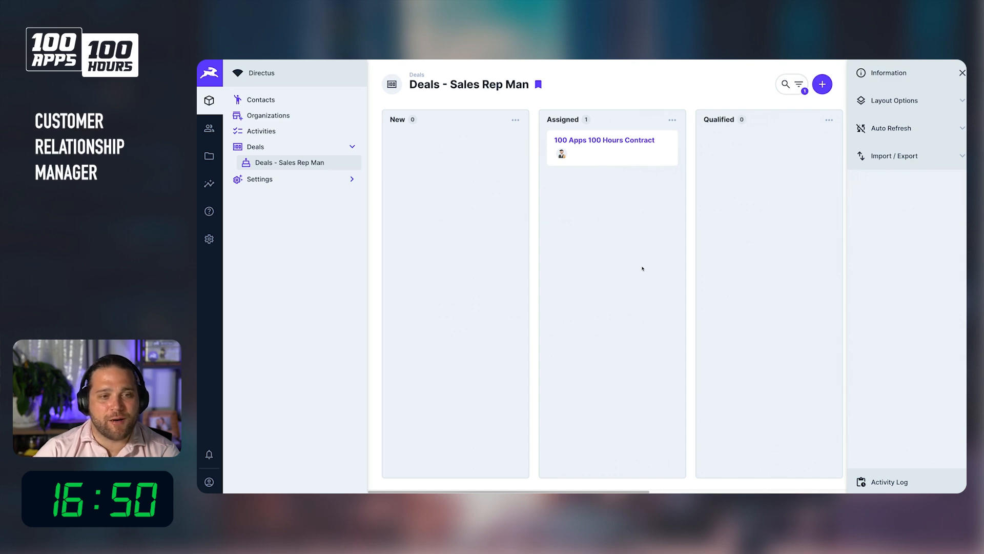
pyautogui.hscroll(3, 648, 261)
pyautogui.hscroll(-3, 571, 290)
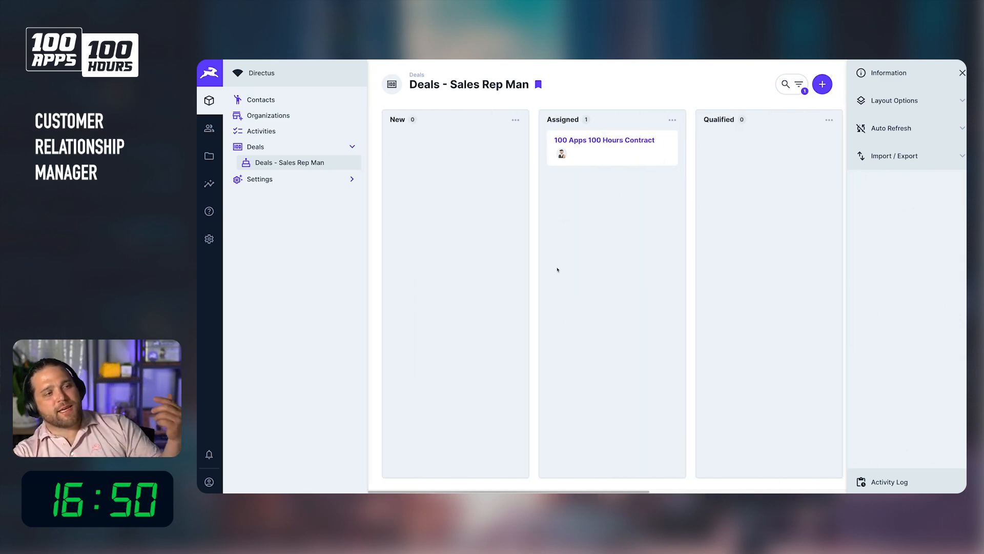
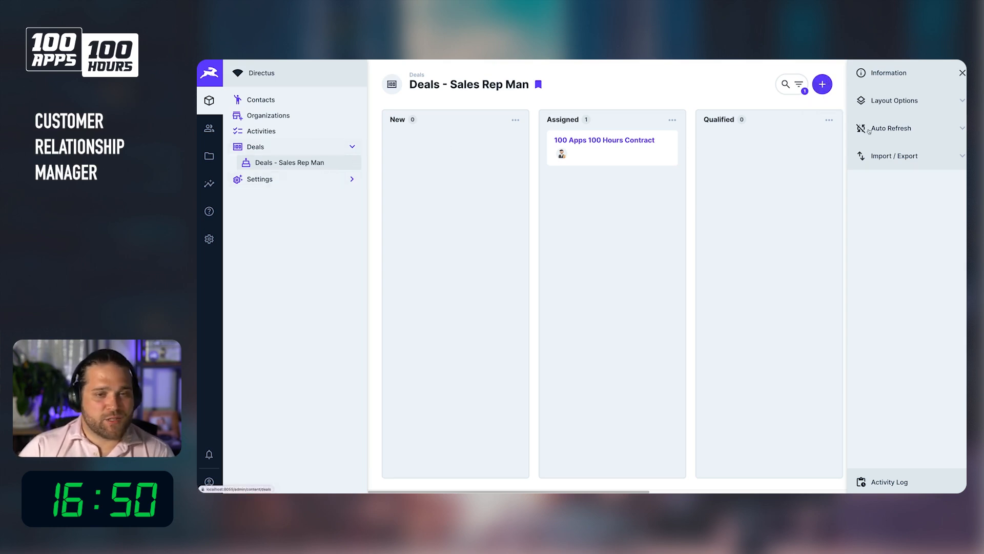
pyautogui.click(823, 84)
pyautogui.click(483, 162)
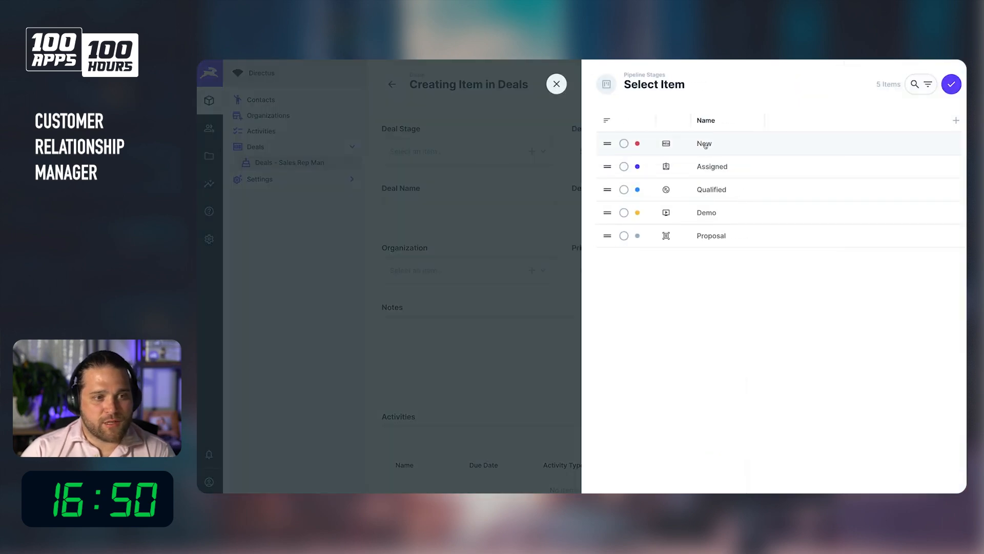
pyautogui.click(557, 85)
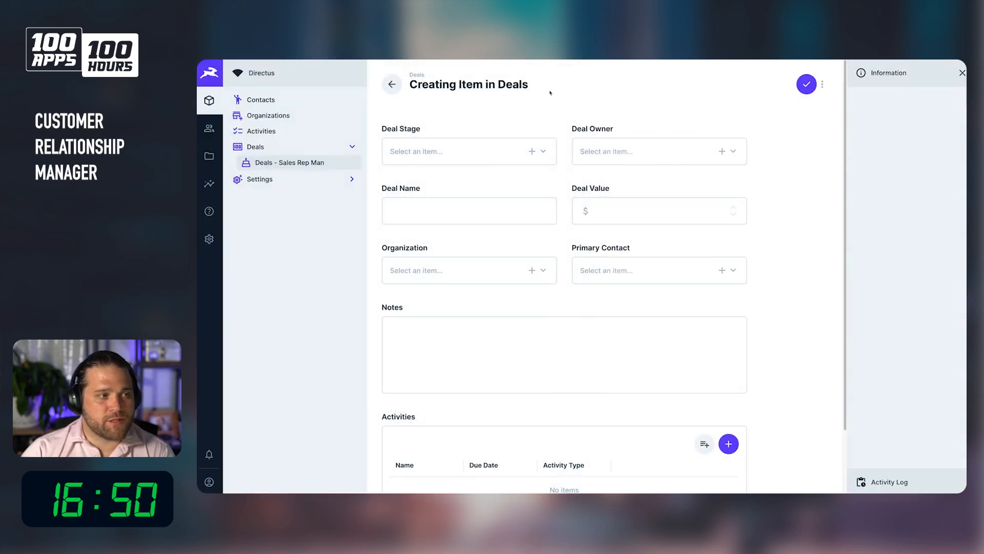
# Create a new flow named New Inbound Deal in the settings.
pyautogui.click(209, 239)
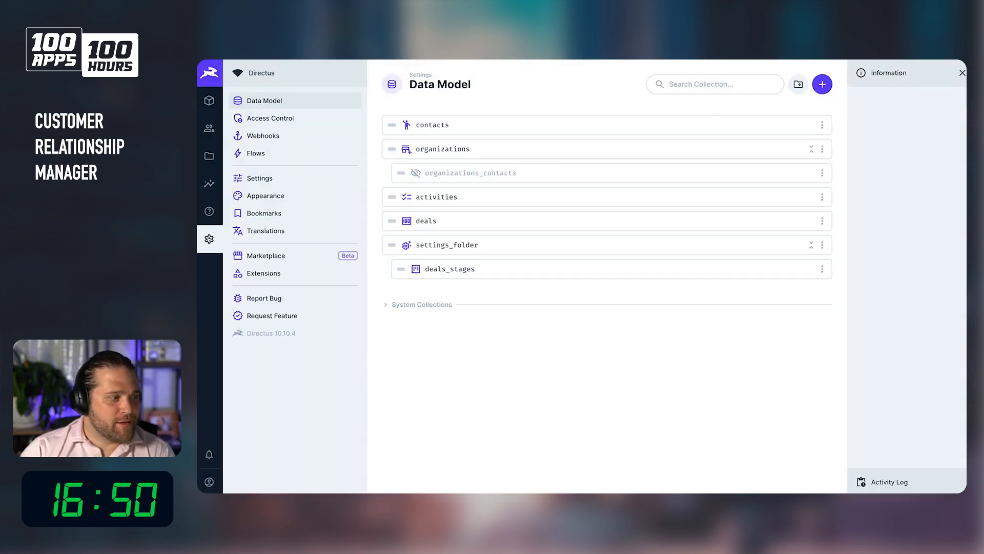
pyautogui.click(280, 159)
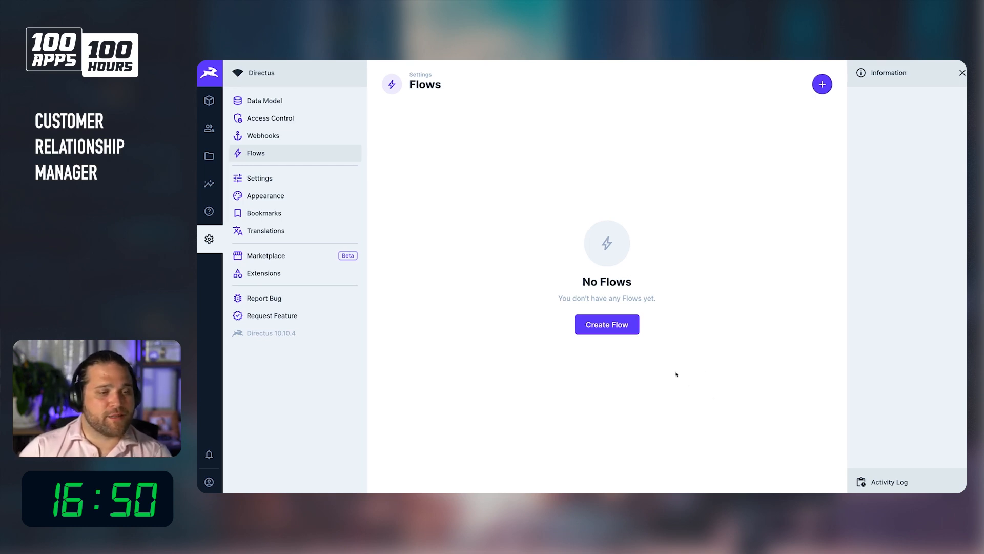
pyautogui.click(621, 330)
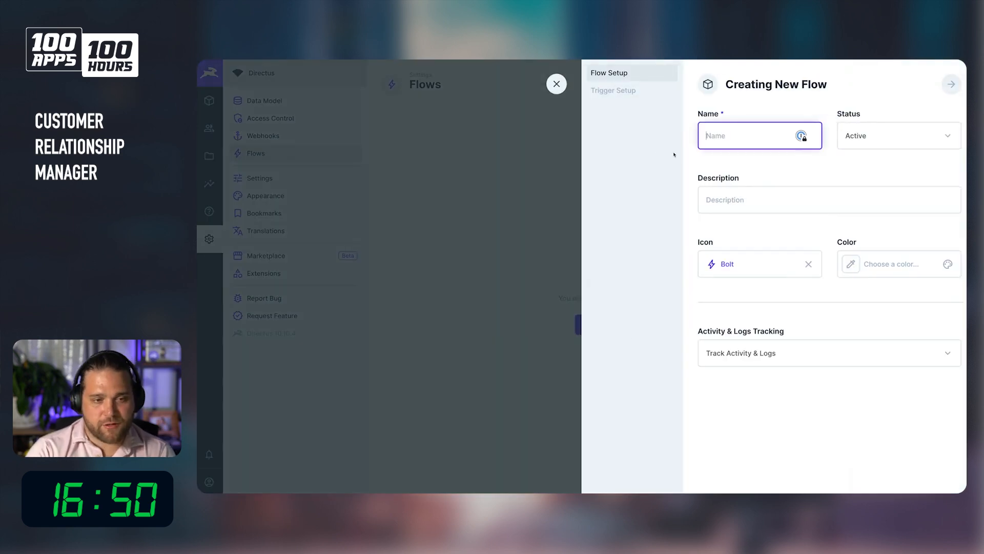
pyautogui.write('New Inbound Deal')
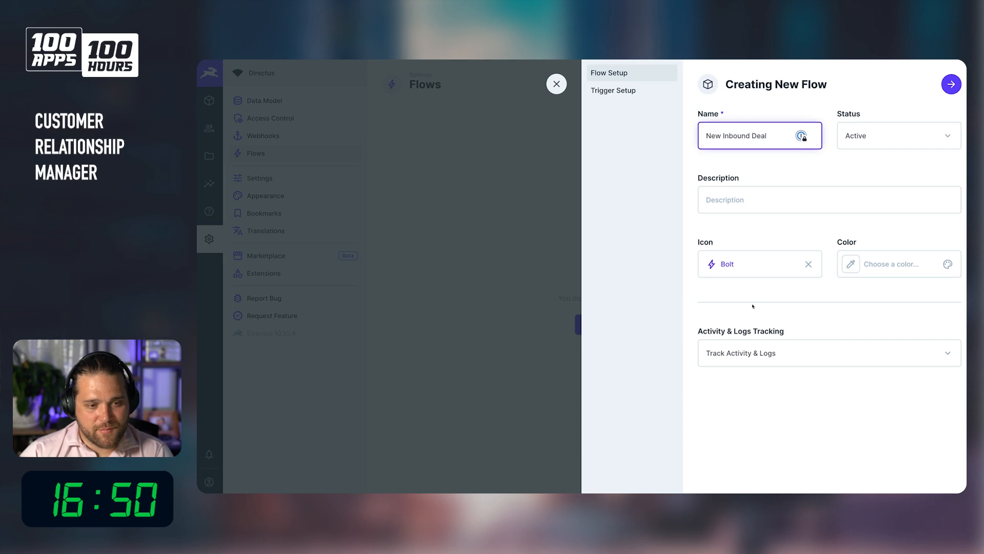
# Search the icon list for "new" and pick the first matching icon for the flow.
pyautogui.click(758, 265)
pyautogui.write('new')
pyautogui.click(759, 298)
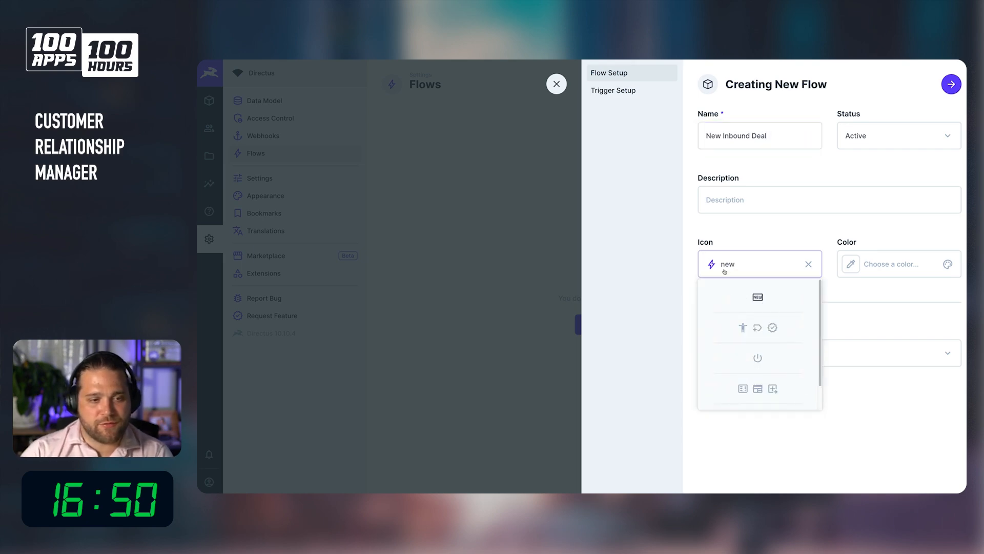
# Choose an Event Hook trigger of type Action (Non-Blocking) for the flow.
pyautogui.click(625, 92)
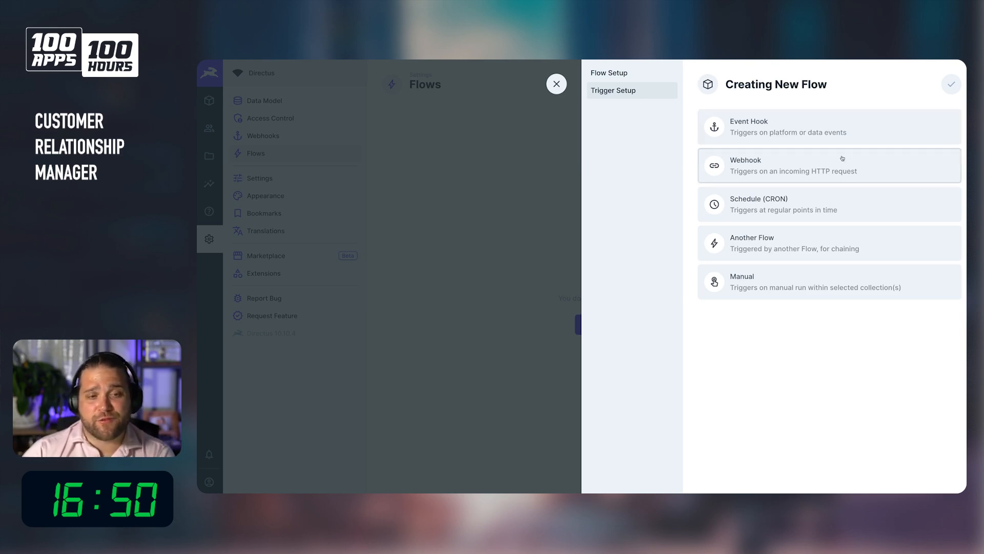
pyautogui.click(795, 134)
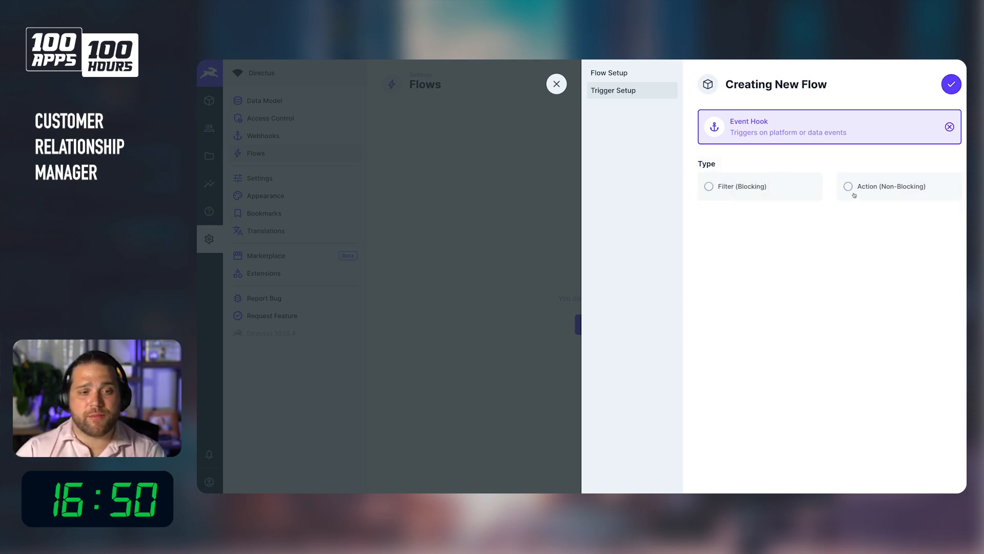
pyautogui.click(877, 192)
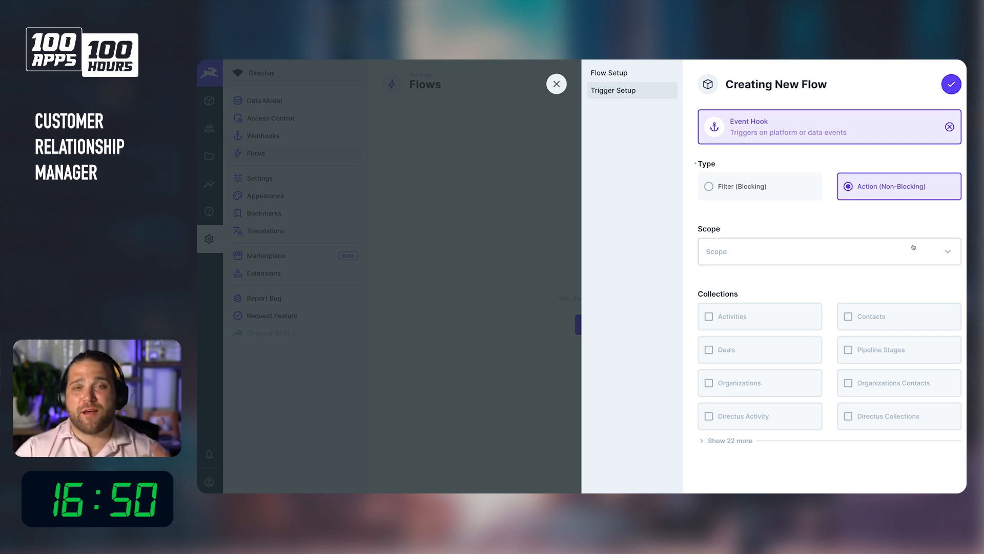
# Set the trigger scope to items.create on the Deals collection, then finish and save the flow.
pyautogui.click(869, 255)
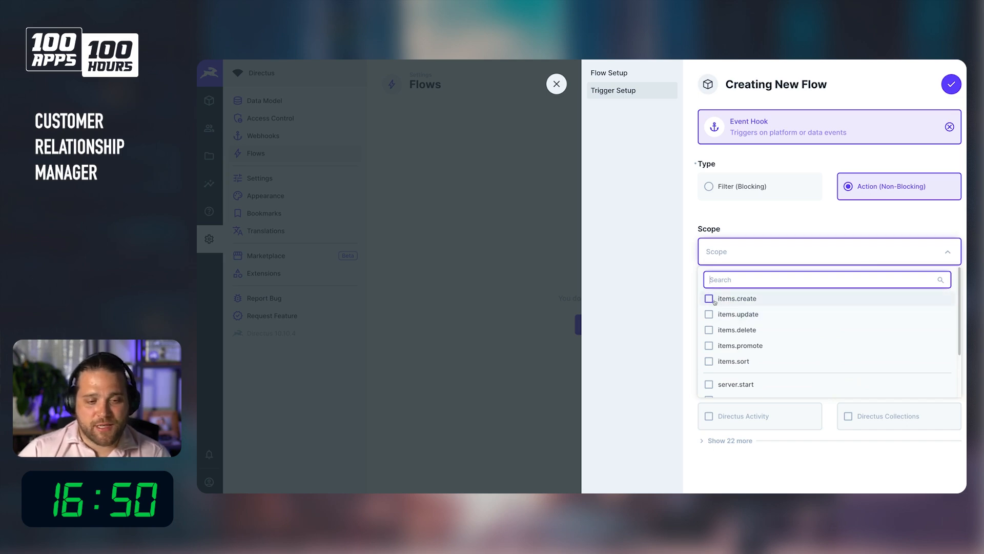
pyautogui.click(734, 302)
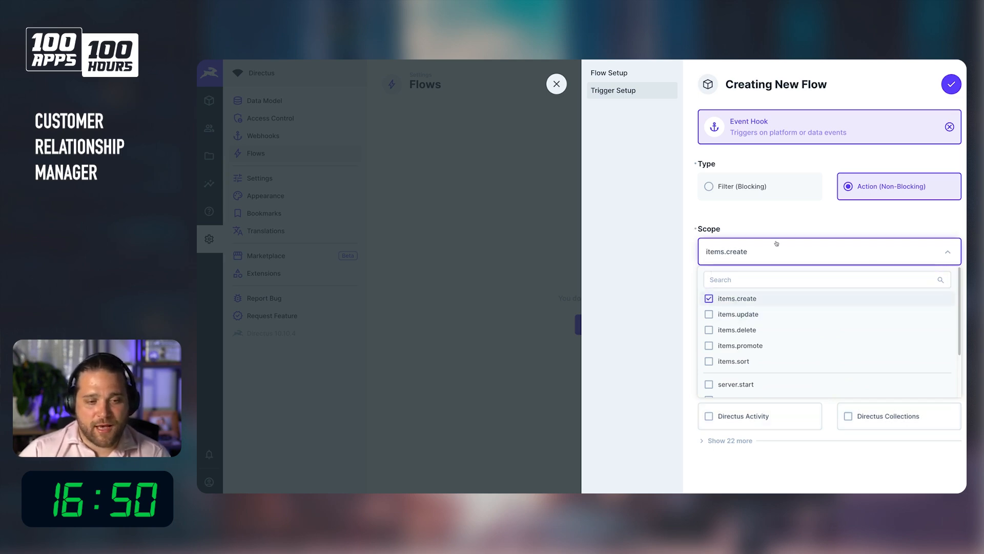
pyautogui.click(812, 211)
pyautogui.click(747, 349)
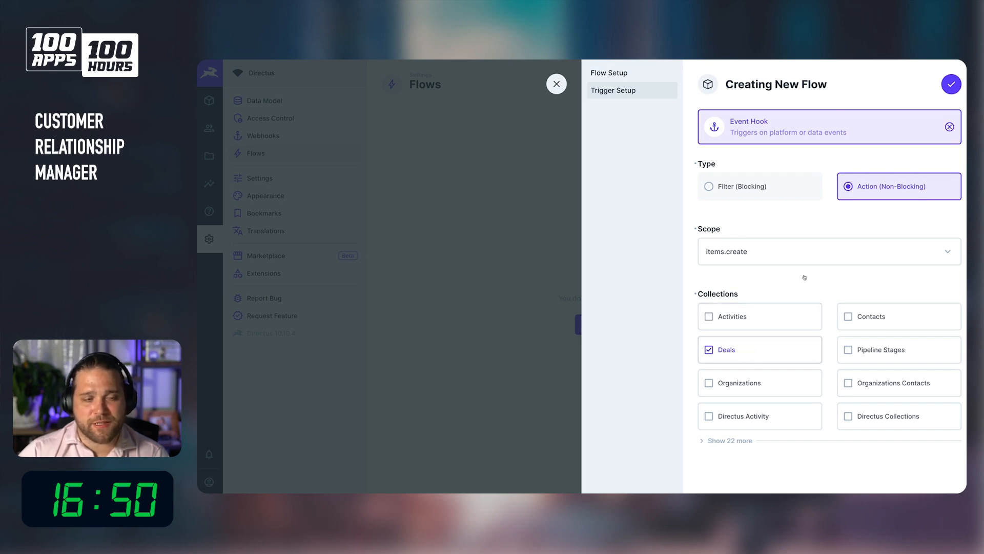
pyautogui.click(951, 85)
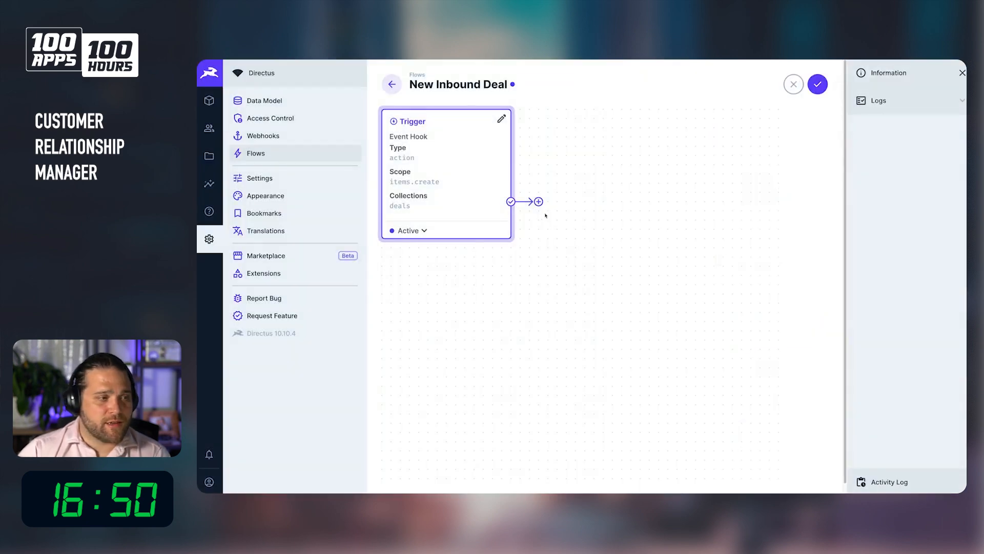
pyautogui.click(817, 93)
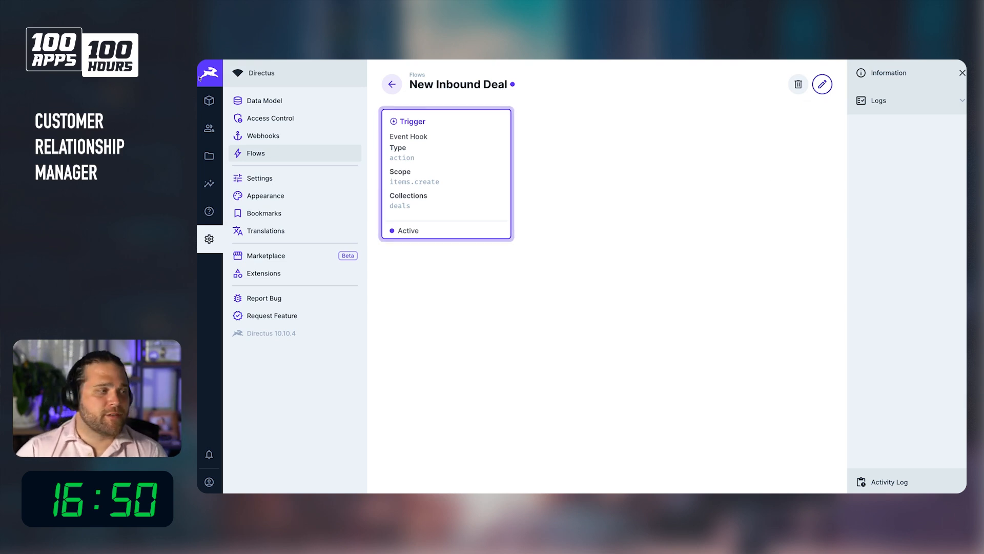
# Start a new deal in the Deals collection with stage New and owner Sales Rep.
pyautogui.click(209, 100)
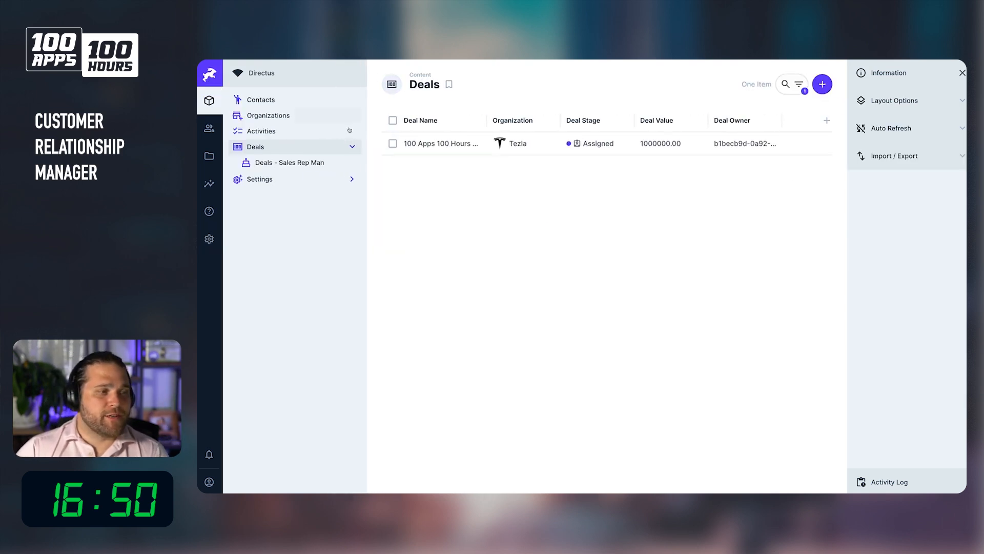
pyautogui.click(466, 151)
pyautogui.click(314, 148)
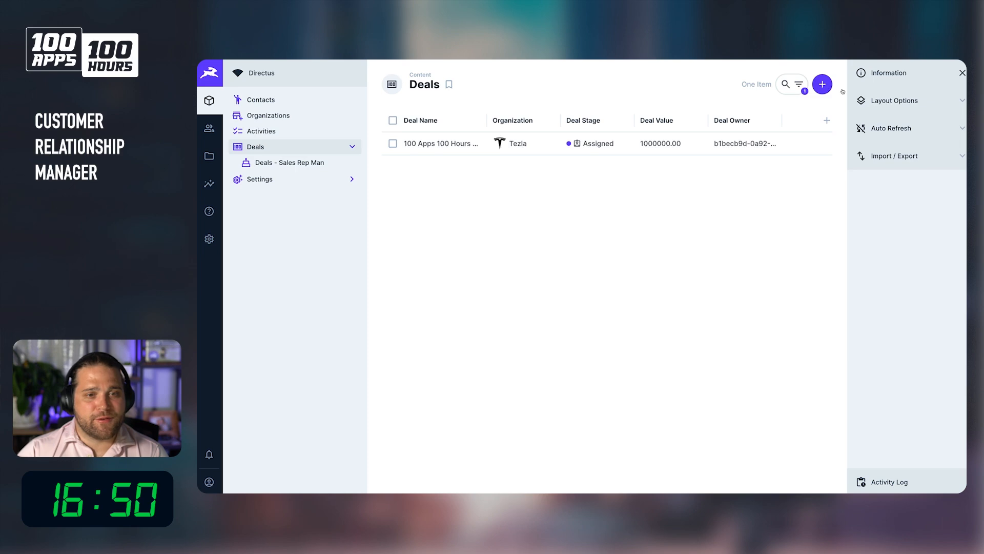
pyautogui.click(823, 84)
pyautogui.click(411, 152)
pyautogui.click(667, 147)
pyautogui.click(951, 84)
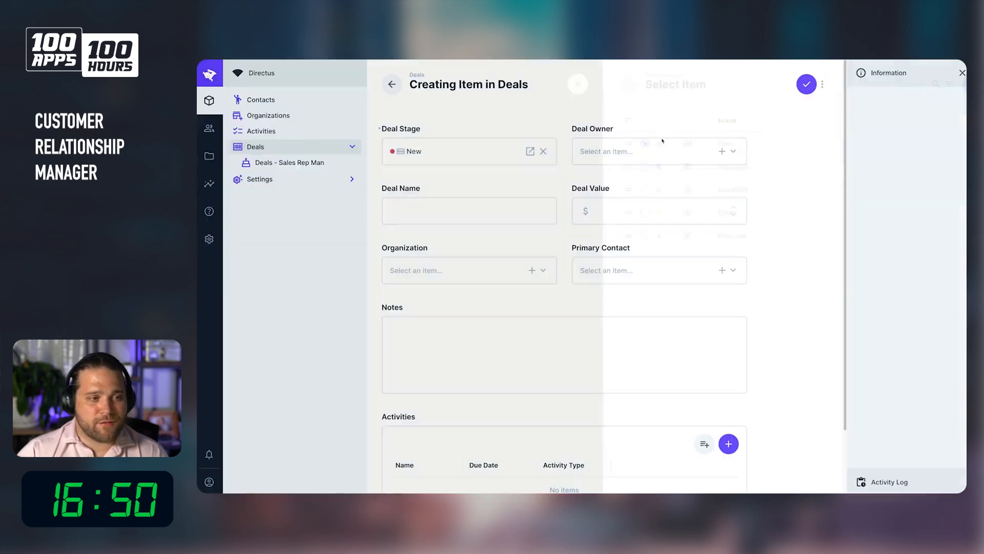
pyautogui.click(657, 154)
pyautogui.click(689, 157)
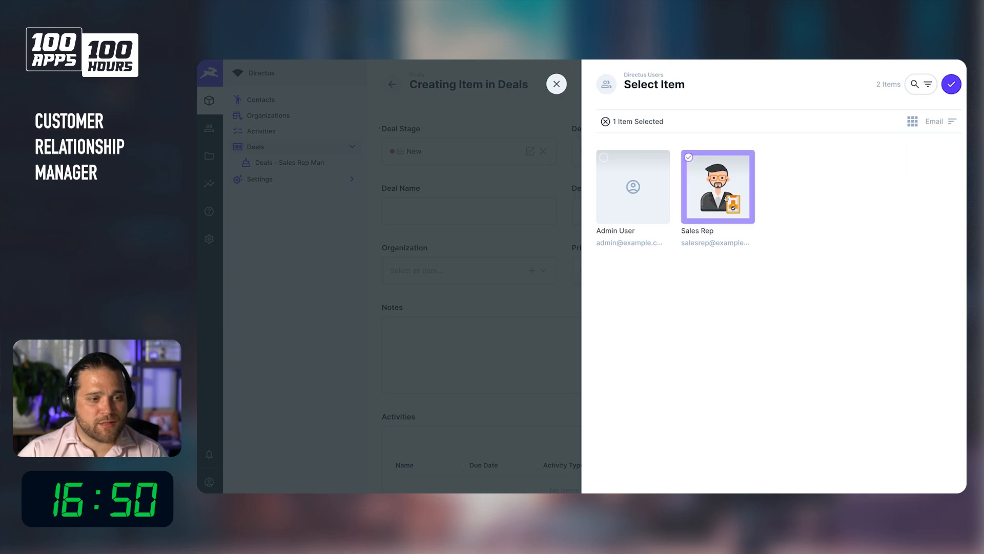
pyautogui.click(951, 84)
# Name the deal New Deal Automation.
pyautogui.click(476, 213)
pyautogui.write('New Deal Automation')
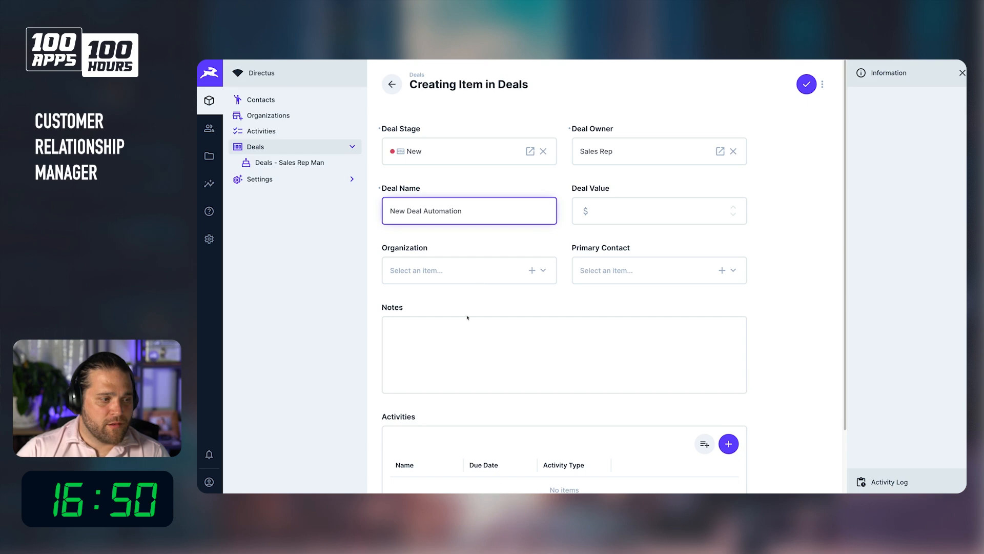
# Set the deal's organization to Little League Baseball and pick the only contact as primary contact.
pyautogui.click(458, 272)
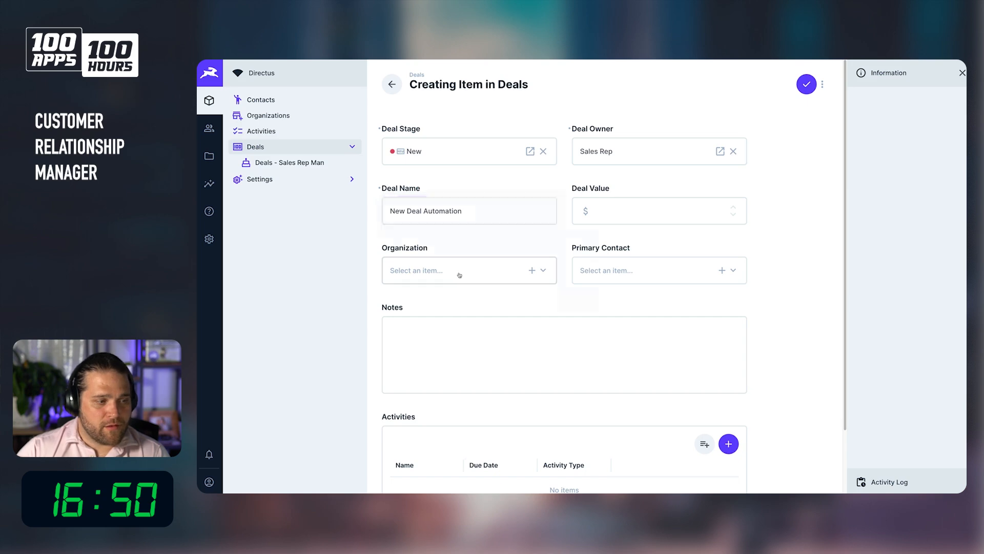
pyautogui.click(718, 153)
pyautogui.click(734, 158)
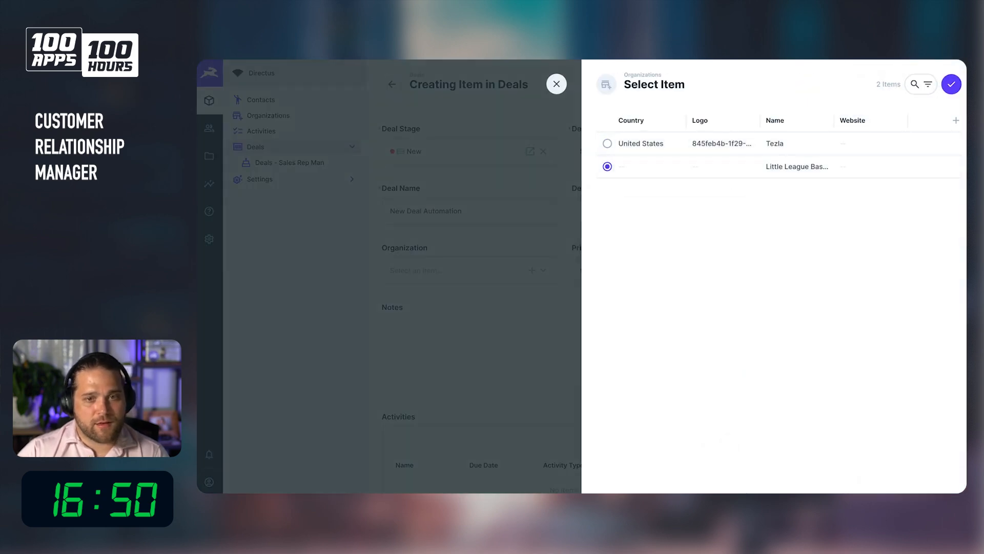
pyautogui.click(952, 84)
pyautogui.click(681, 276)
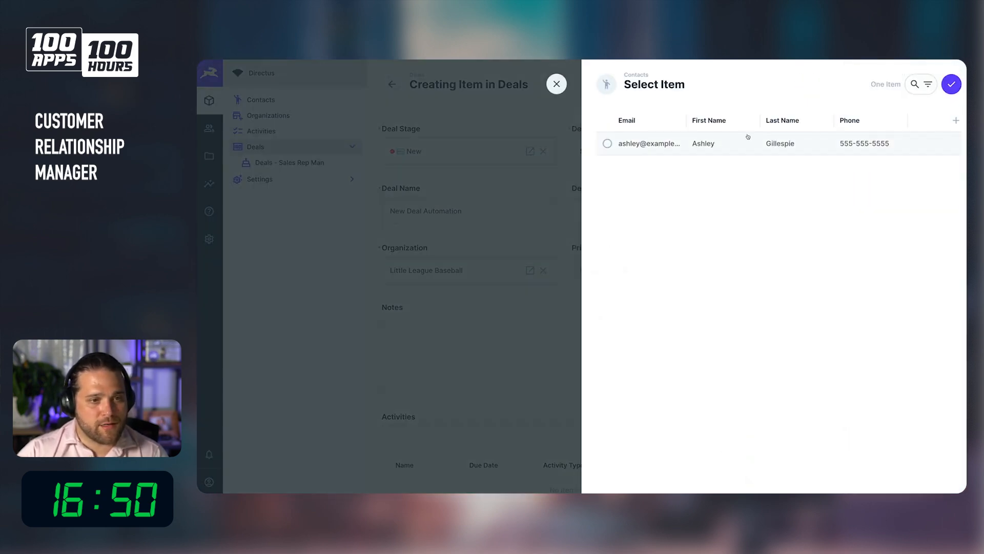
pyautogui.click(855, 150)
pyautogui.click(944, 87)
# Enter the notes "Add some notes" and a deal value of 5000, then save the deal.
pyautogui.click(501, 347)
pyautogui.write('Add some notes')
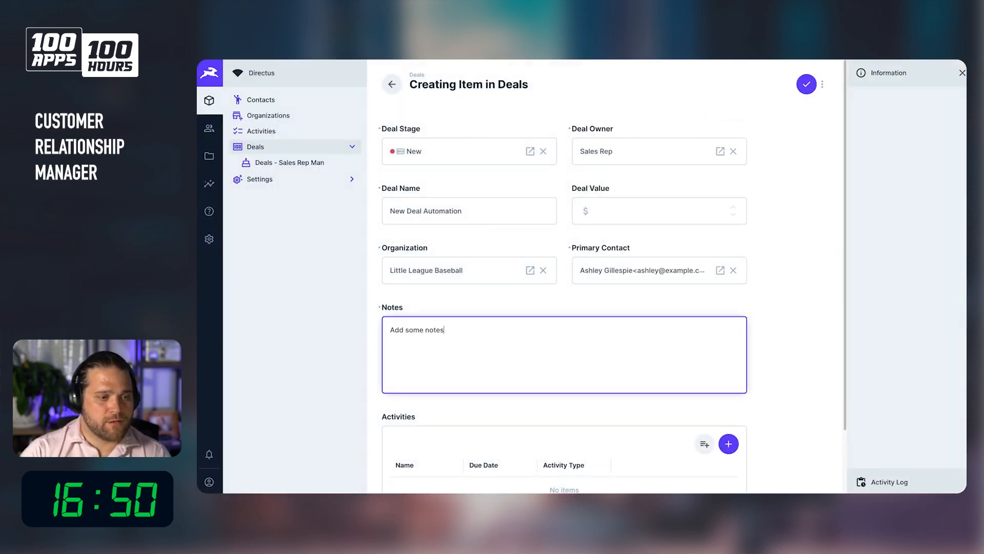
pyautogui.click(583, 215)
pyautogui.write('5000')
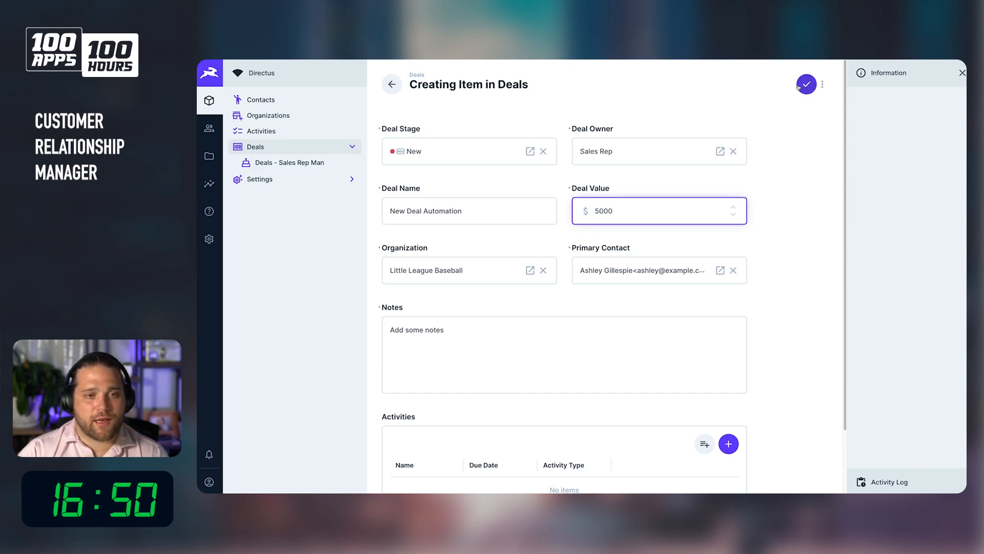
pyautogui.click(799, 86)
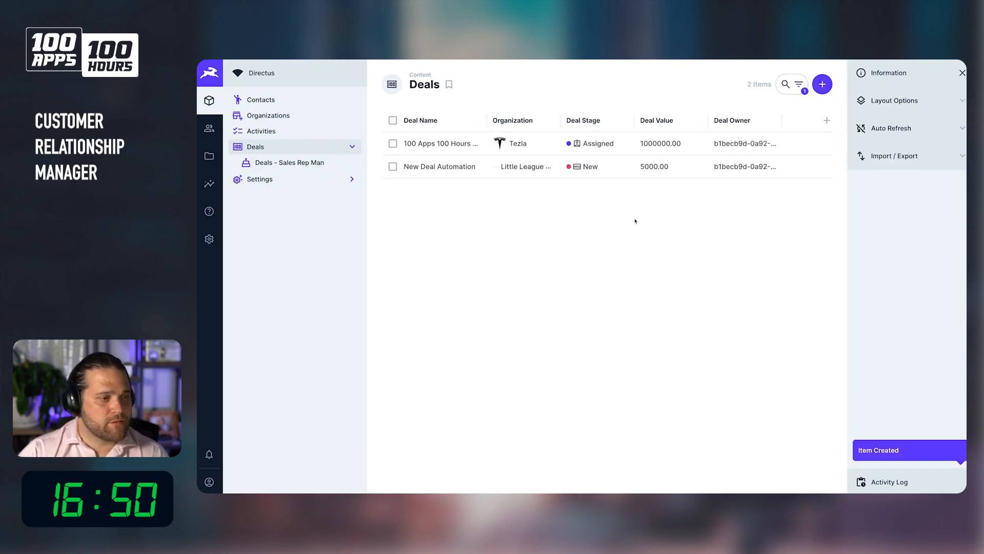
# Open the latest log entry of the New Inbound Deal flow and expand its payload.
pyautogui.click(209, 239)
pyautogui.click(295, 154)
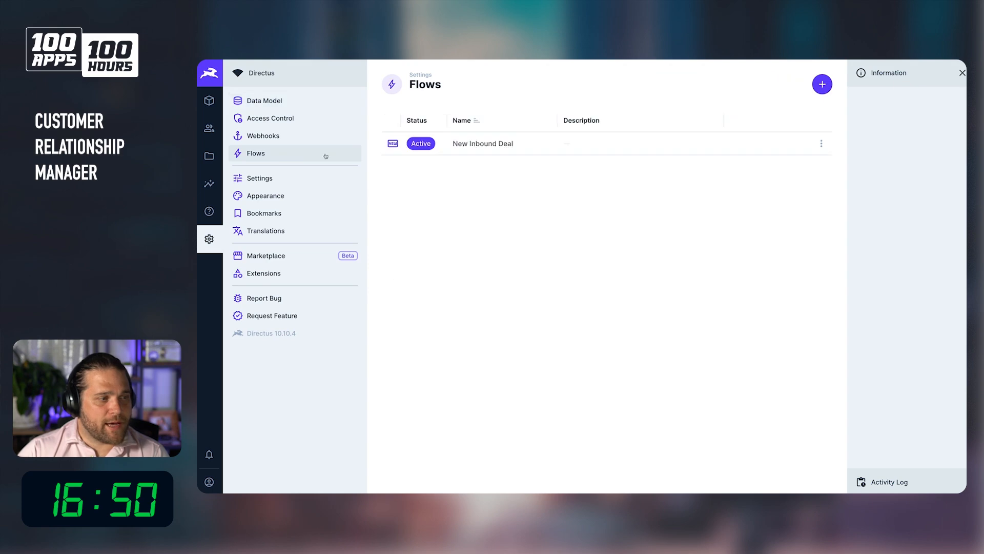
pyautogui.click(561, 145)
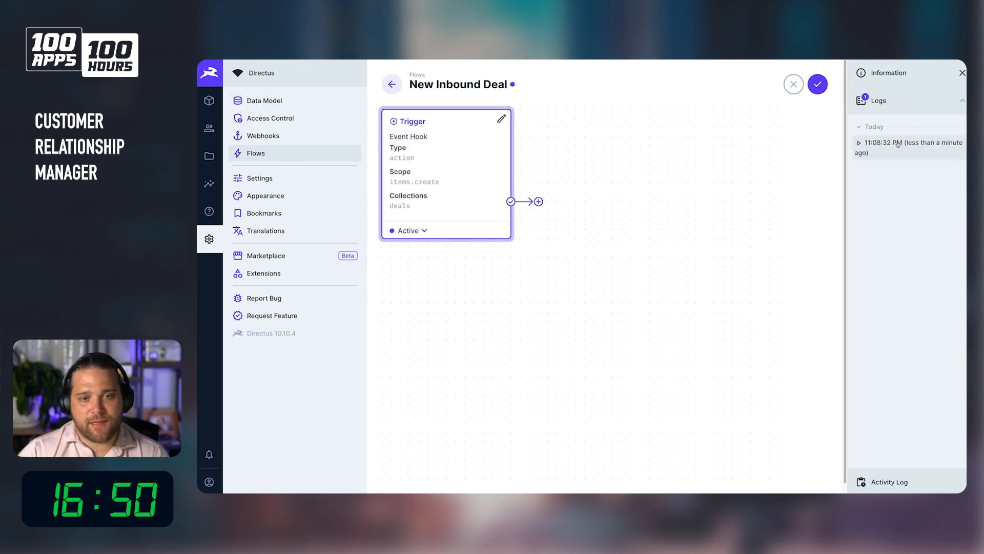
pyautogui.click(899, 144)
pyautogui.click(617, 161)
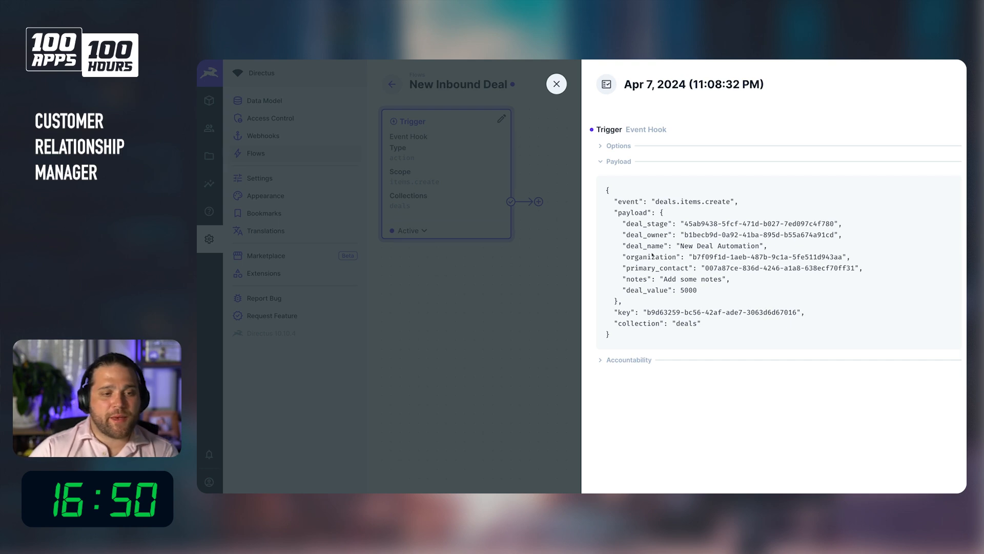
# Highlight sections of the trigger payload to examine the deal fields it carries.
pyautogui.moveTo(615, 220); pyautogui.dragTo(764, 304)
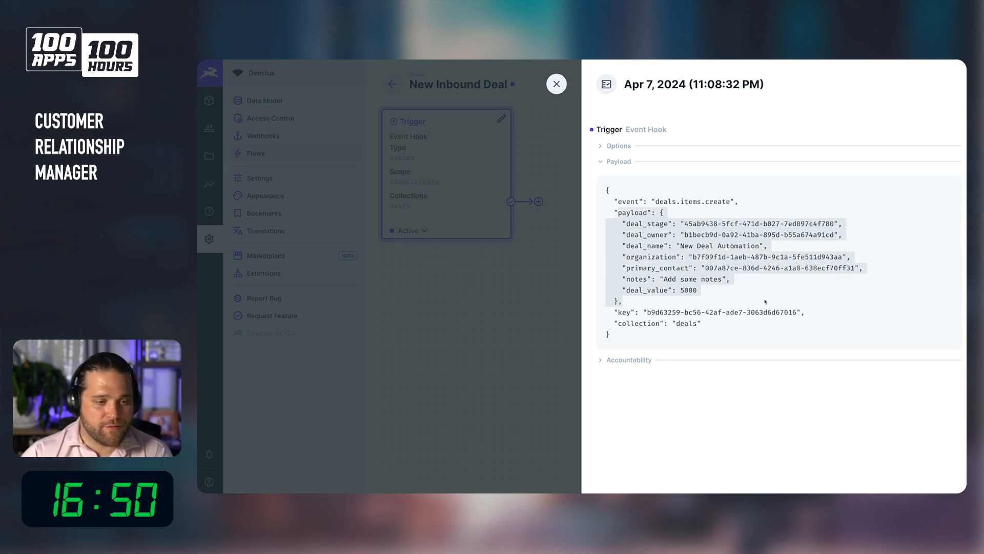
pyautogui.click(664, 249)
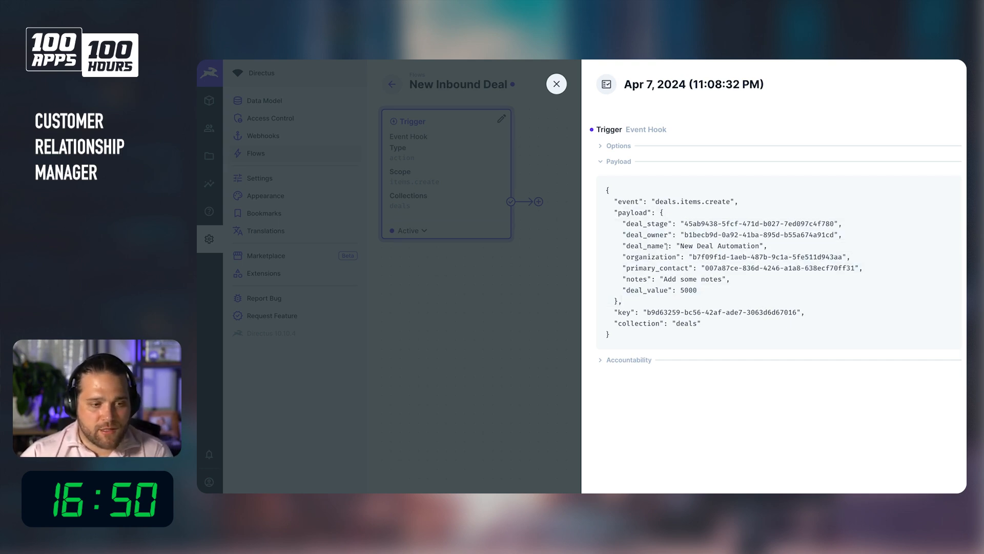
pyautogui.moveTo(683, 235); pyautogui.dragTo(834, 235)
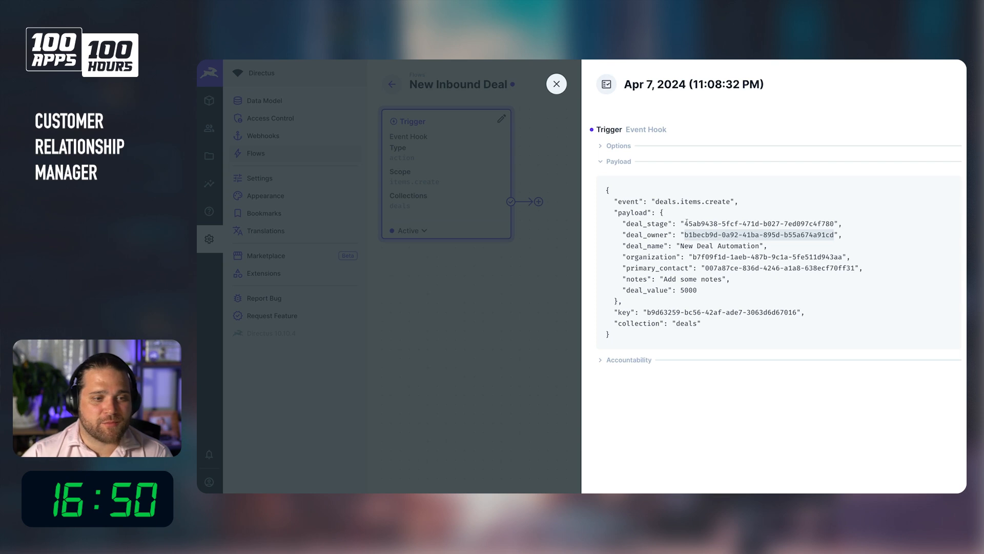
pyautogui.click(662, 234)
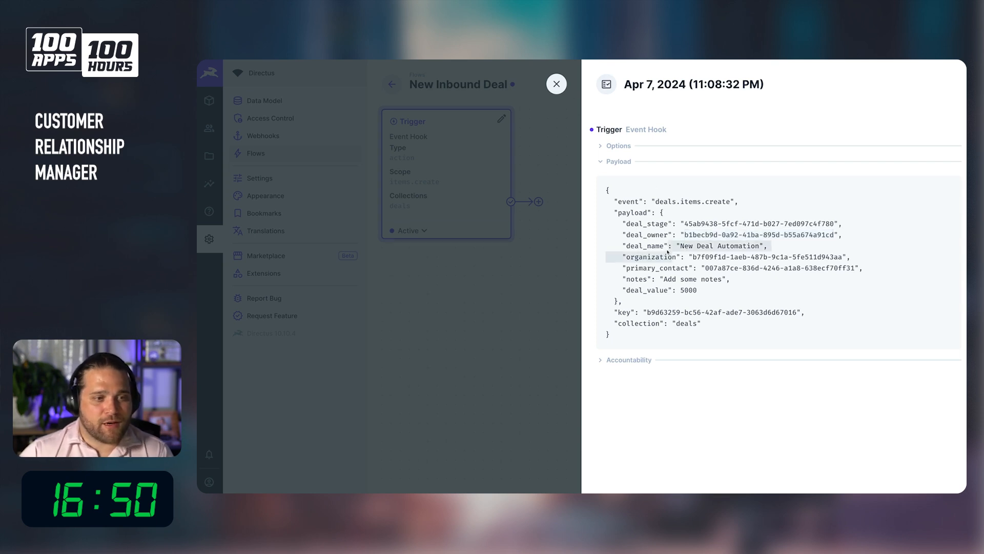
pyautogui.moveTo(604, 186); pyautogui.dragTo(657, 333)
pyautogui.press('super+c')
pyautogui.moveTo(564, 489)
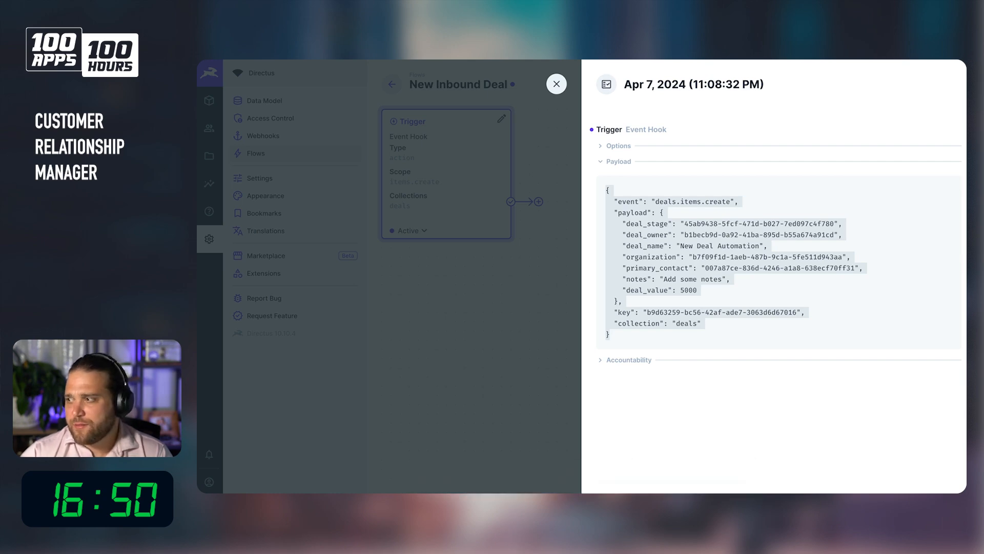
# Snap the browser window beside the code editor to show both side by side.
pyautogui.moveTo(966, 106); pyautogui.dragTo(477, 61)
pyautogui.press('super+shift+space')
pyautogui.press('Left')
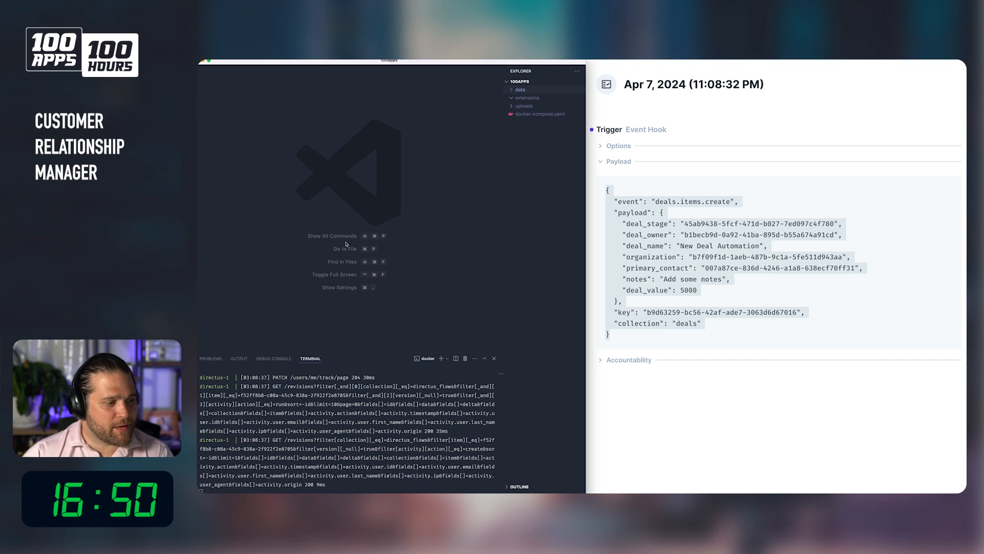
# Paste the copied trigger payload into a new untitled file in the code editor.
pyautogui.press('super+n')
pyautogui.press('super+v')
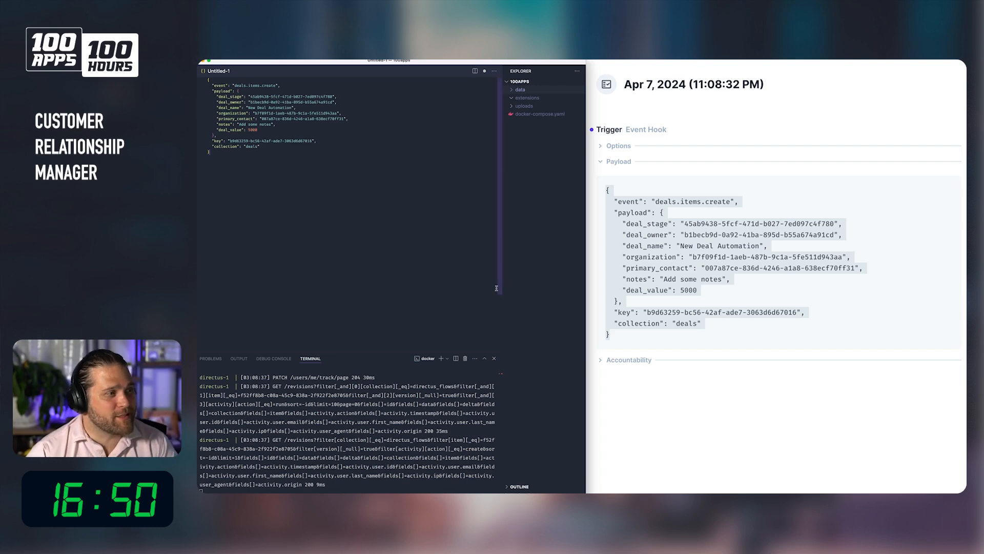
# Reopen the latest flow log entry's payload and highlight the deal_owner value.
pyautogui.click(643, 170)
pyautogui.click(574, 96)
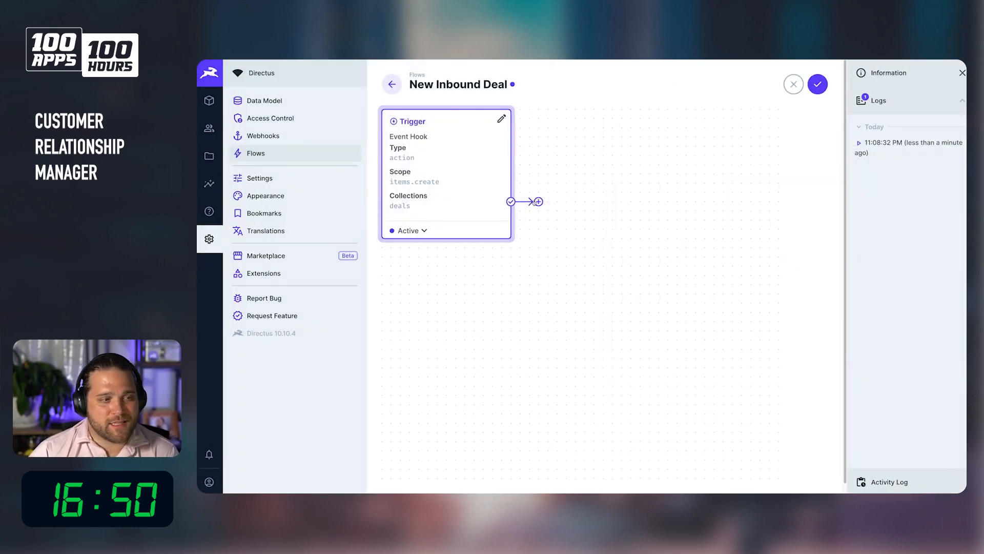
pyautogui.click(958, 154)
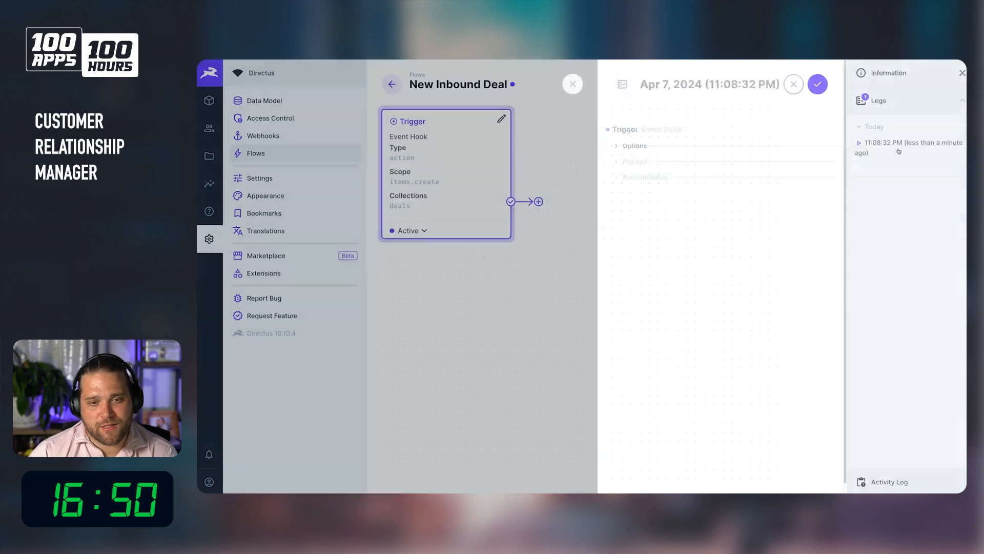
pyautogui.click(702, 161)
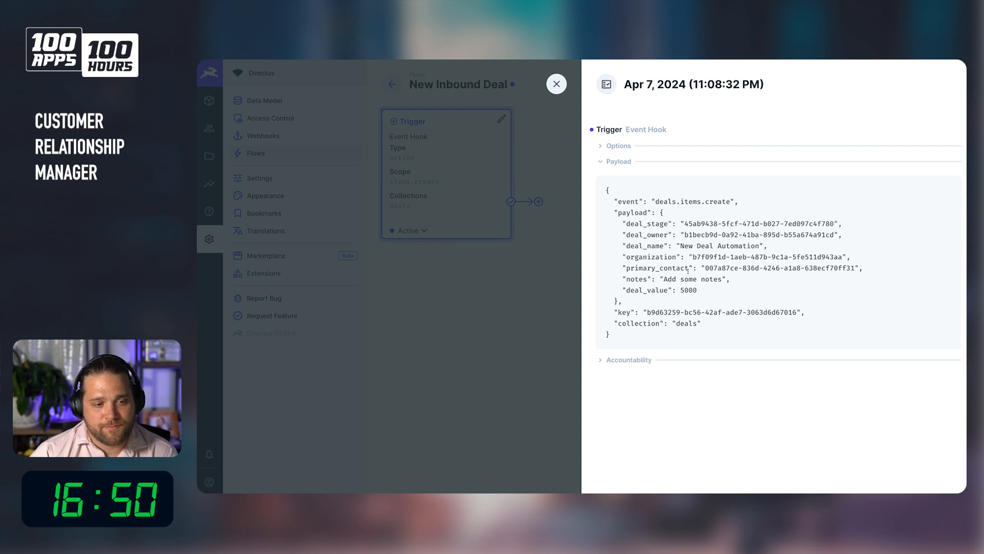
pyautogui.moveTo(682, 234); pyautogui.dragTo(839, 237)
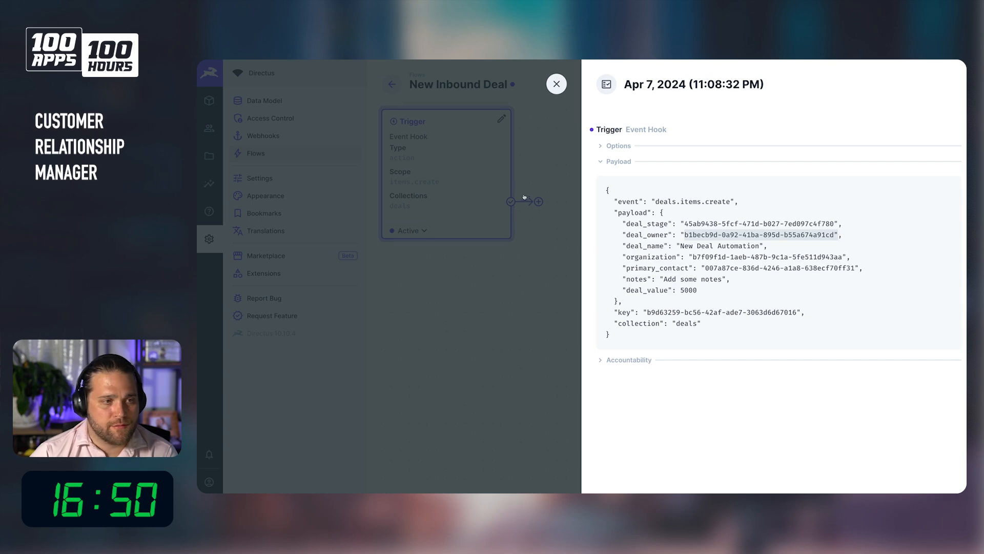
pyautogui.click(565, 77)
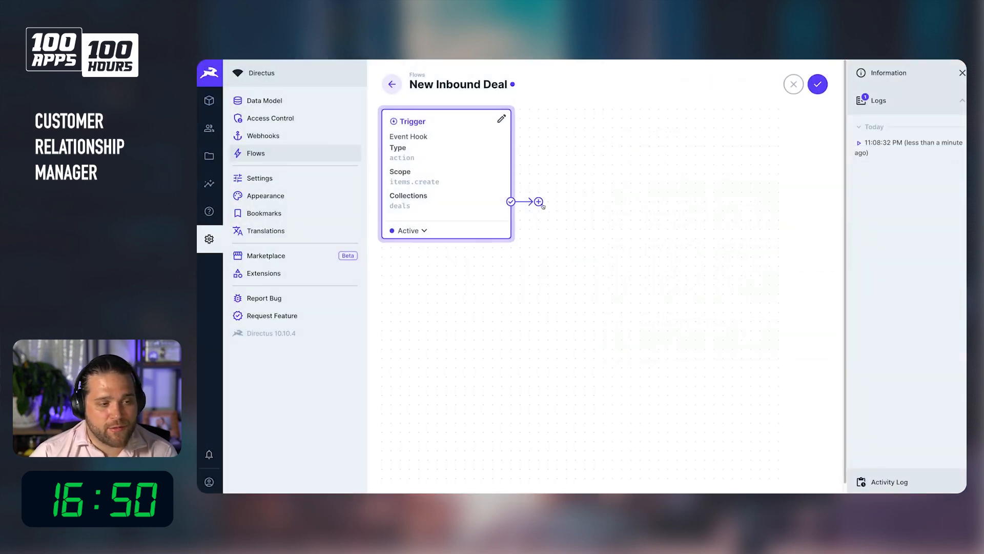
pyautogui.click(538, 202)
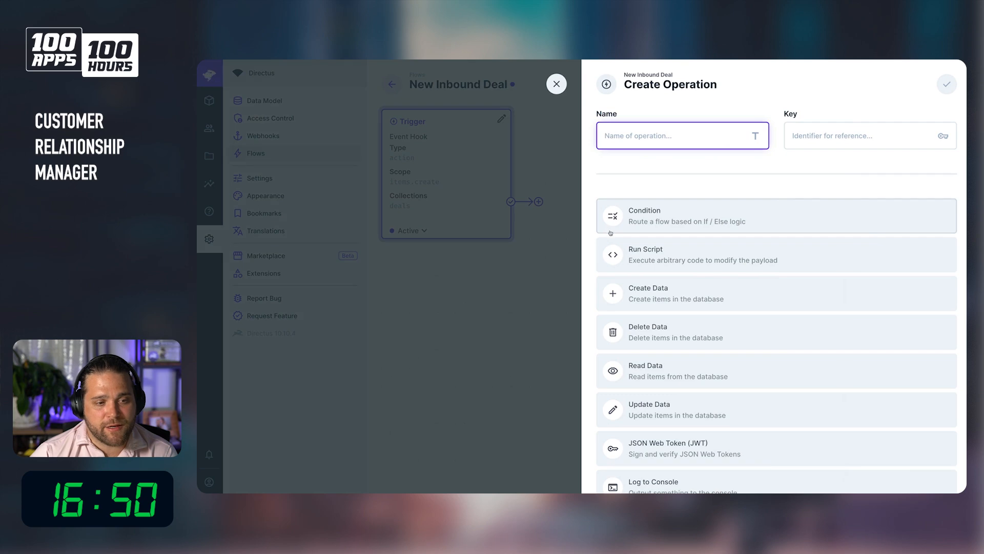
pyautogui.scroll(-5, 677, 299)
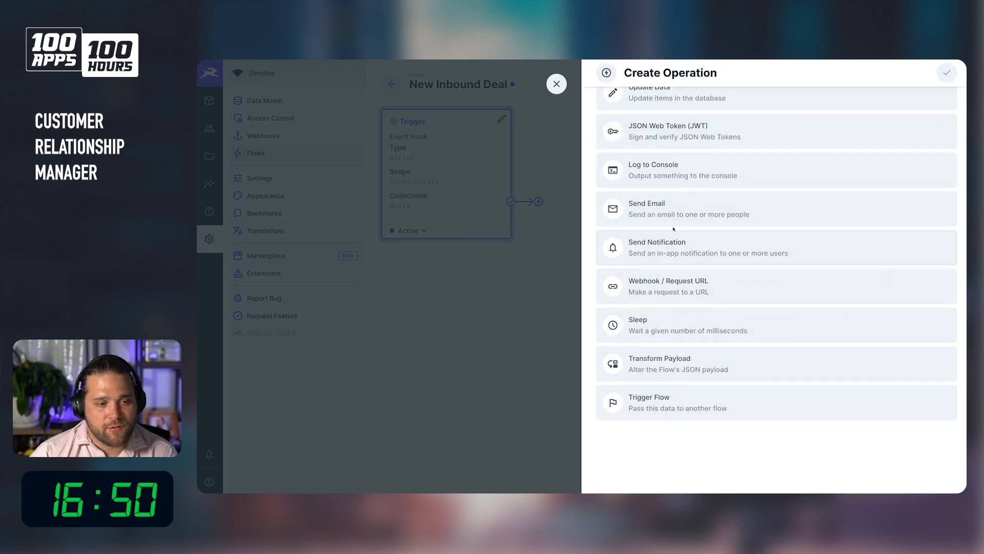
pyautogui.click(673, 246)
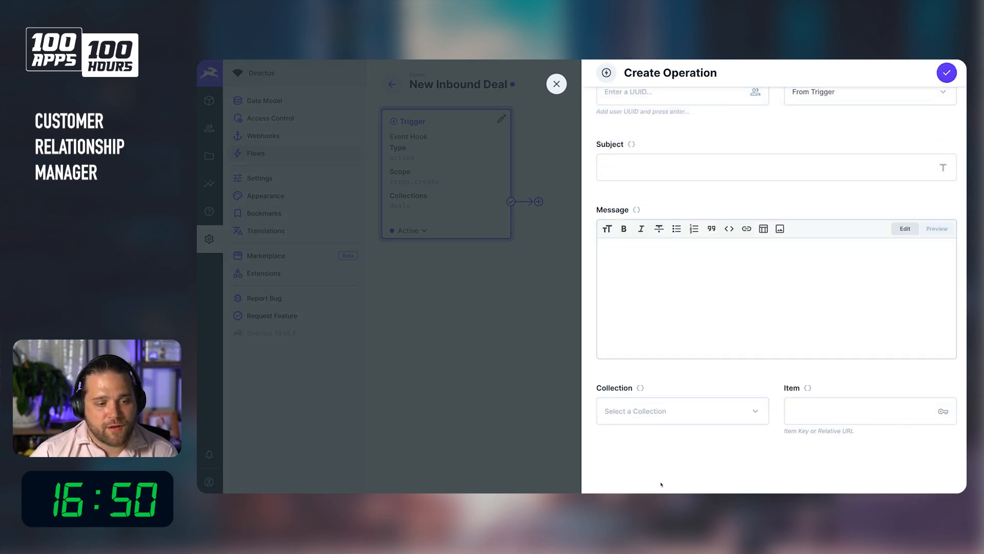
pyautogui.scroll(4, 718, 359)
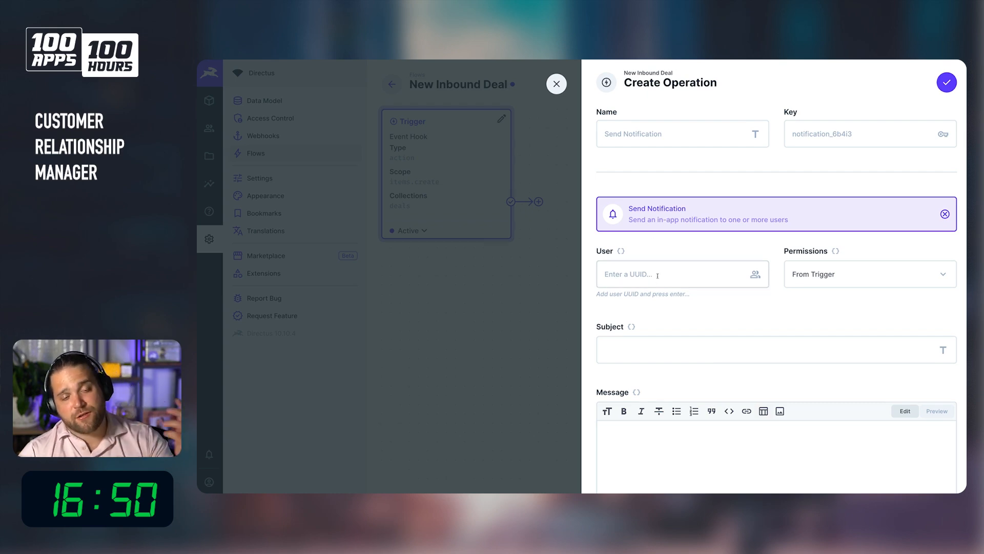
pyautogui.click(666, 230)
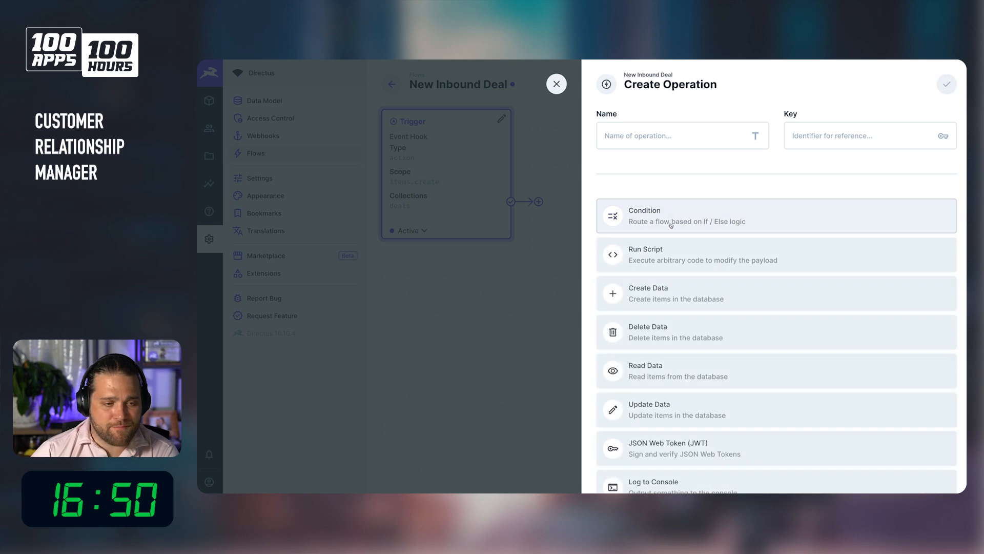
pyautogui.scroll(-5, 692, 308)
pyautogui.click(705, 296)
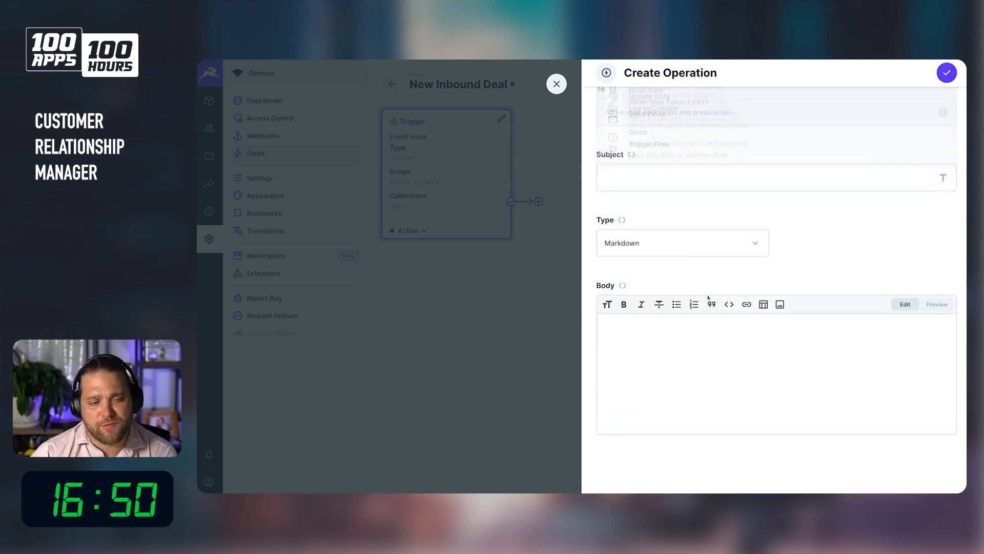
pyautogui.scroll(3, 710, 282)
pyautogui.scroll(2, 716, 285)
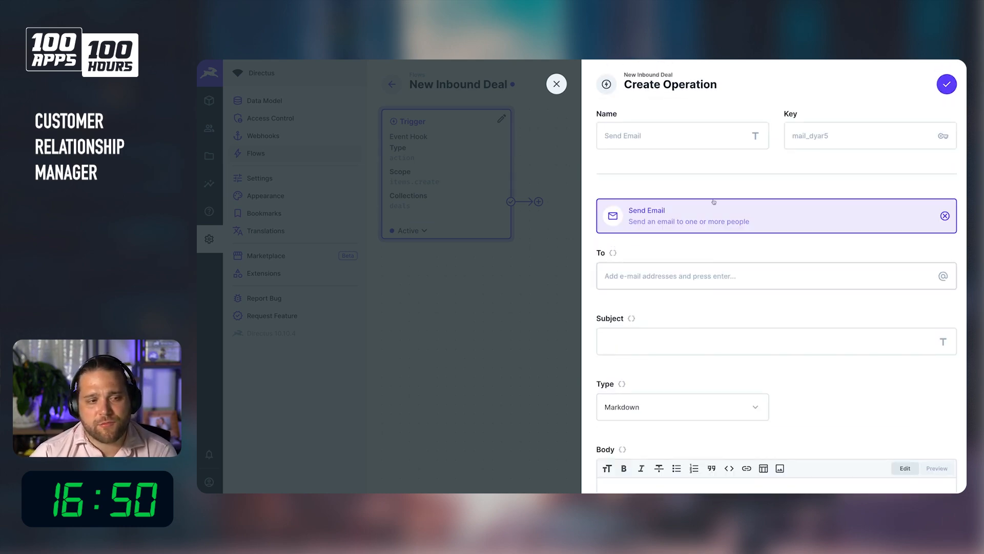
pyautogui.click(557, 84)
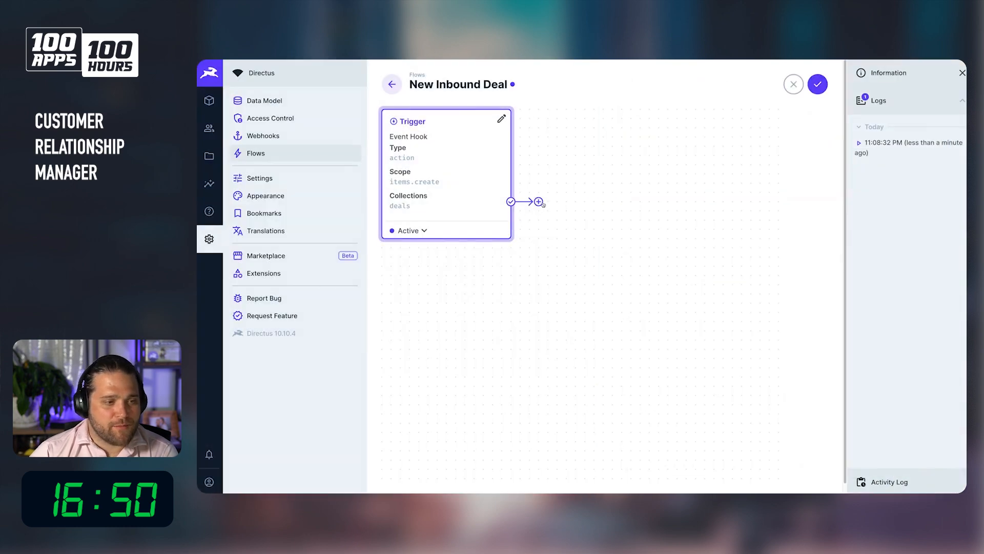
# Add a Read Data operation after the trigger and name it Find User.
pyautogui.click(540, 203)
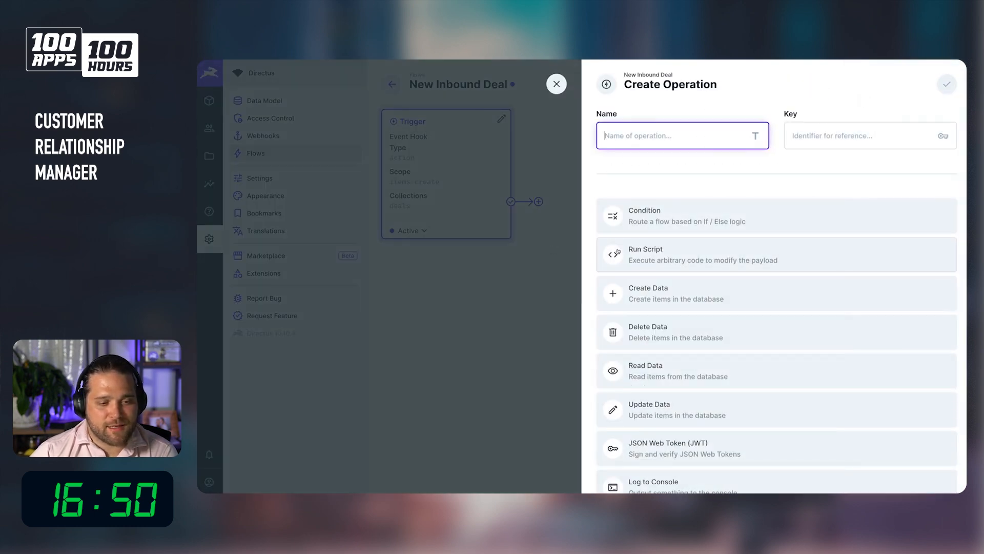
pyautogui.scroll(-2, 680, 220)
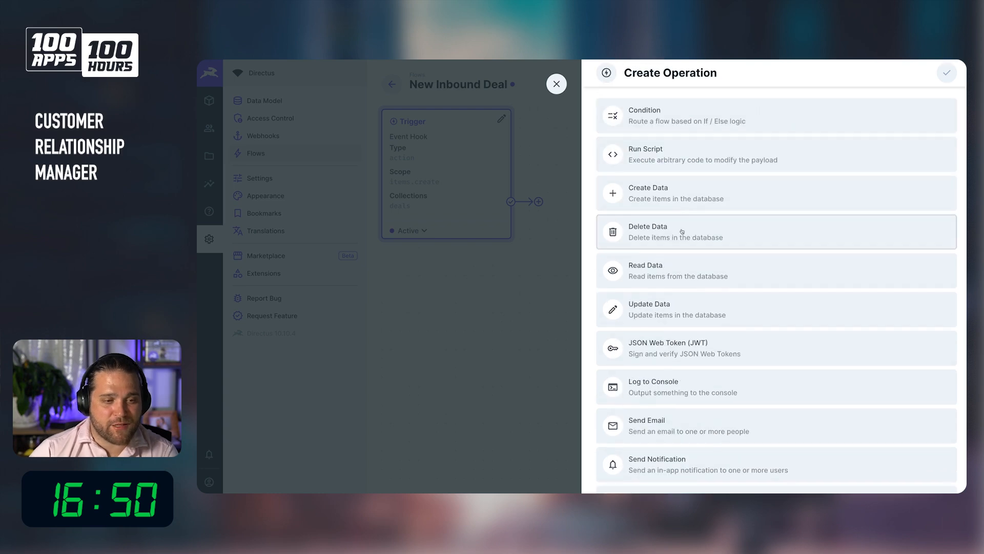
pyautogui.click(668, 274)
pyautogui.click(659, 195)
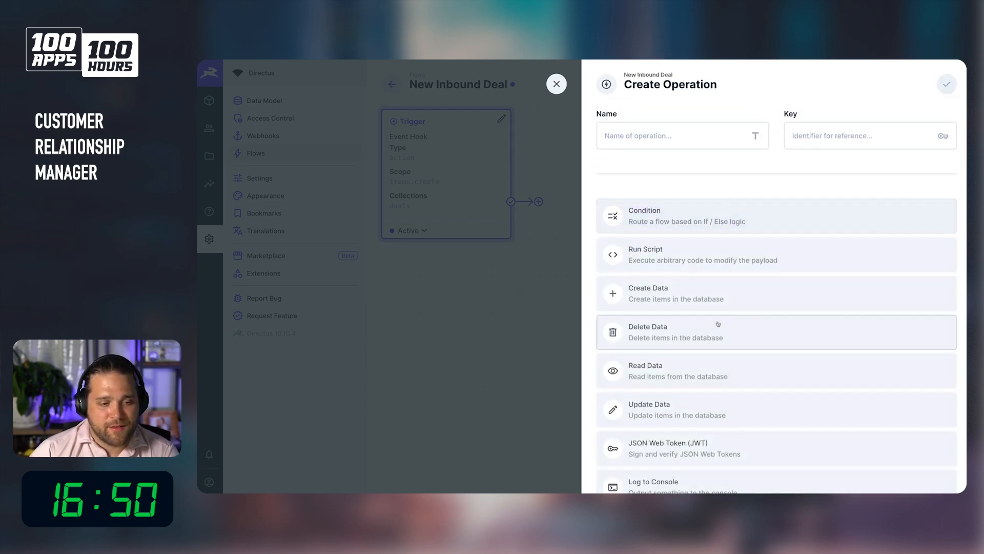
pyautogui.scroll(-6, 716, 322)
pyautogui.scroll(3, 715, 320)
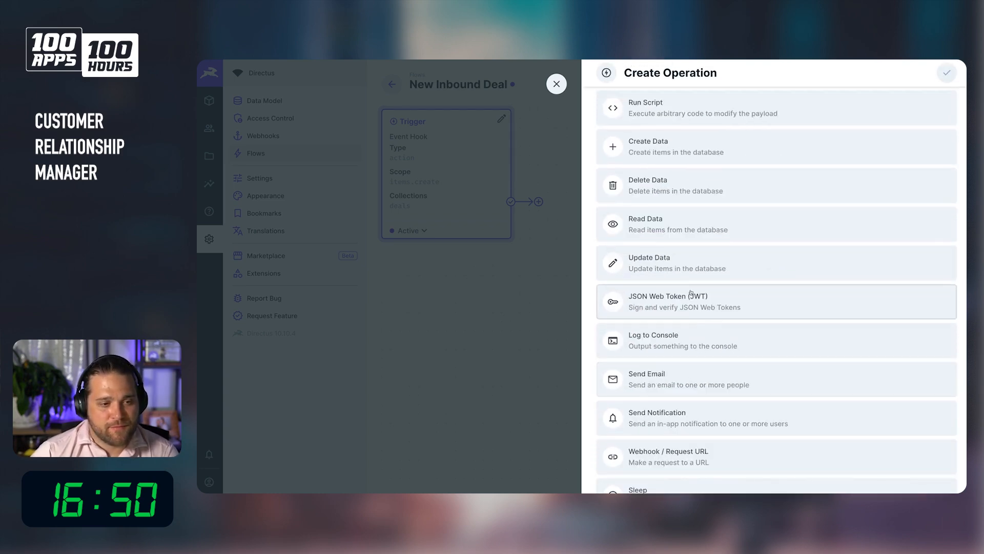
pyautogui.click(682, 230)
pyautogui.click(664, 113)
pyautogui.write('Find User')
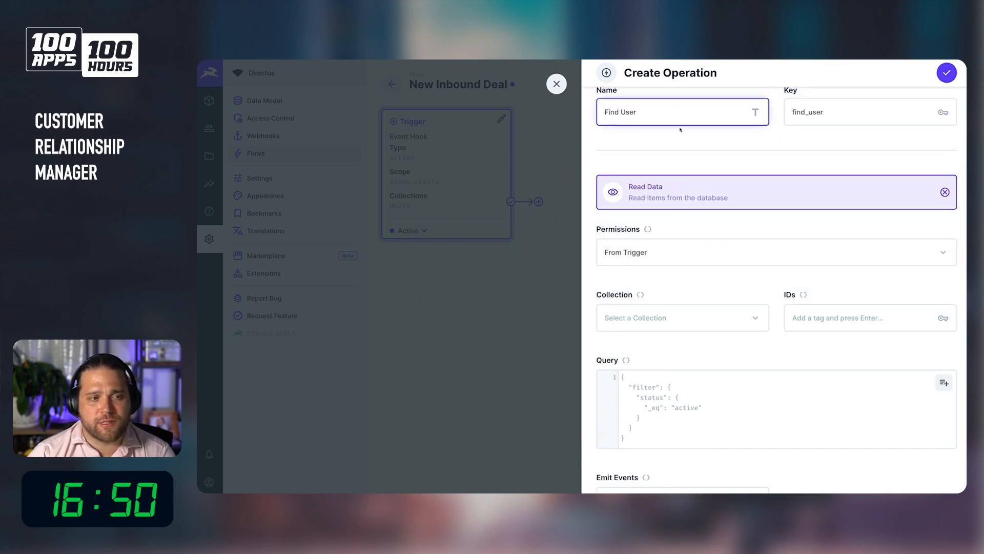
# Set the operation's permissions to Full Access.
pyautogui.scroll(1, 672, 205)
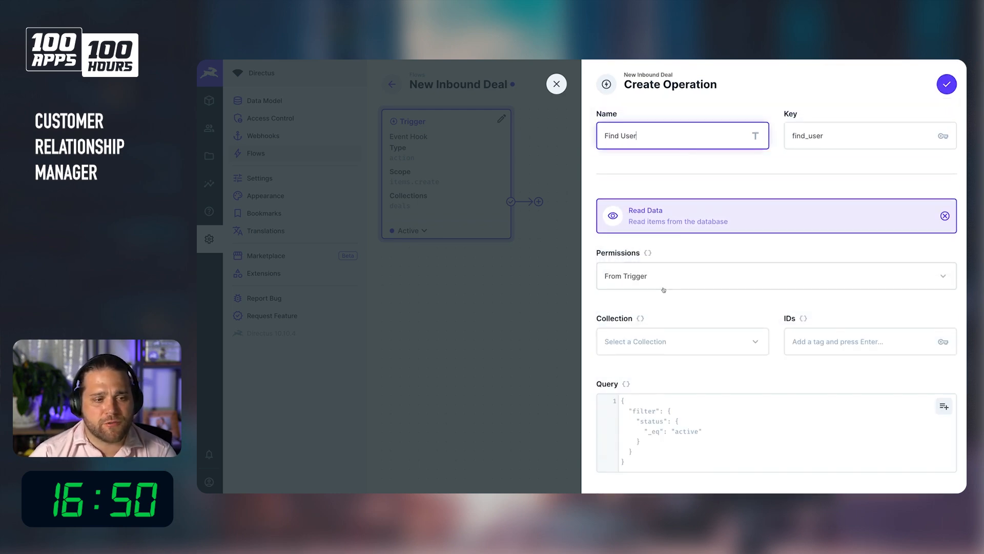
pyautogui.click(659, 279)
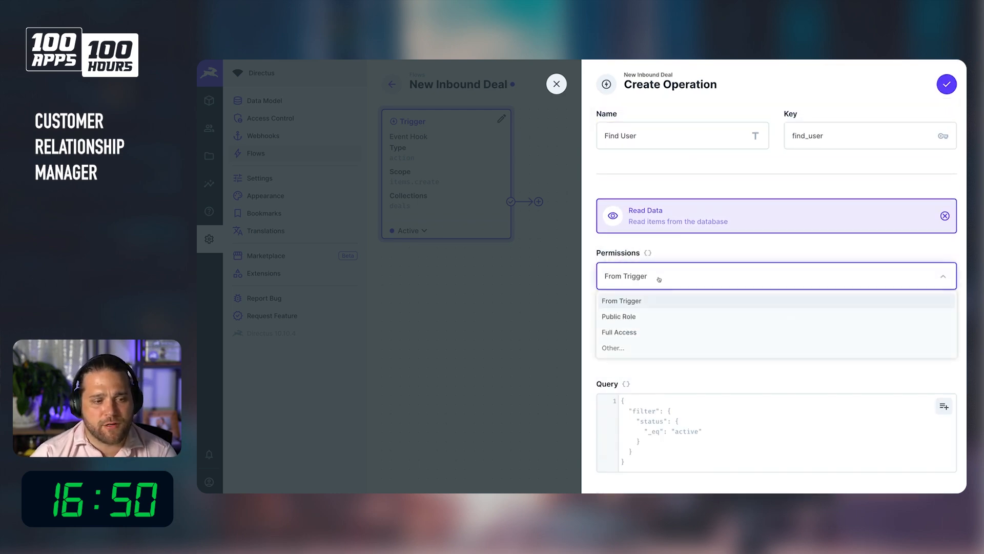
pyautogui.click(645, 333)
# Switch the collection field to a raw value and set it to directus_users.
pyautogui.click(646, 347)
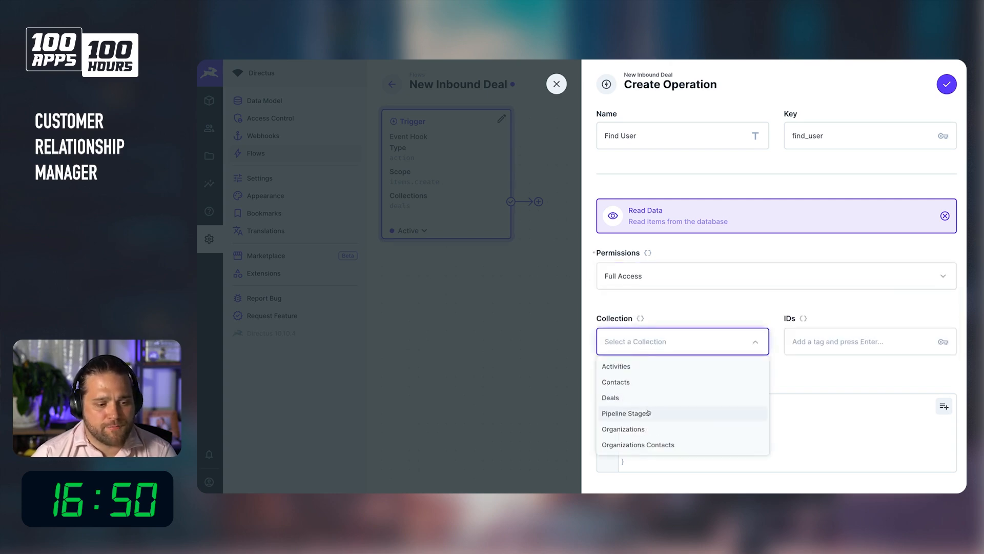
pyautogui.click(674, 343)
pyautogui.click(672, 345)
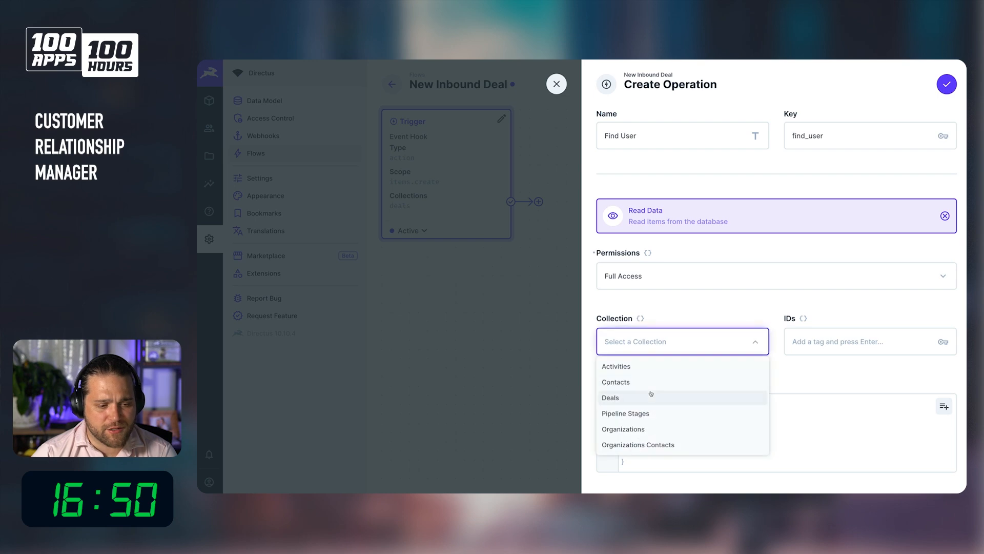
pyautogui.click(679, 318)
pyautogui.click(666, 322)
pyautogui.click(640, 318)
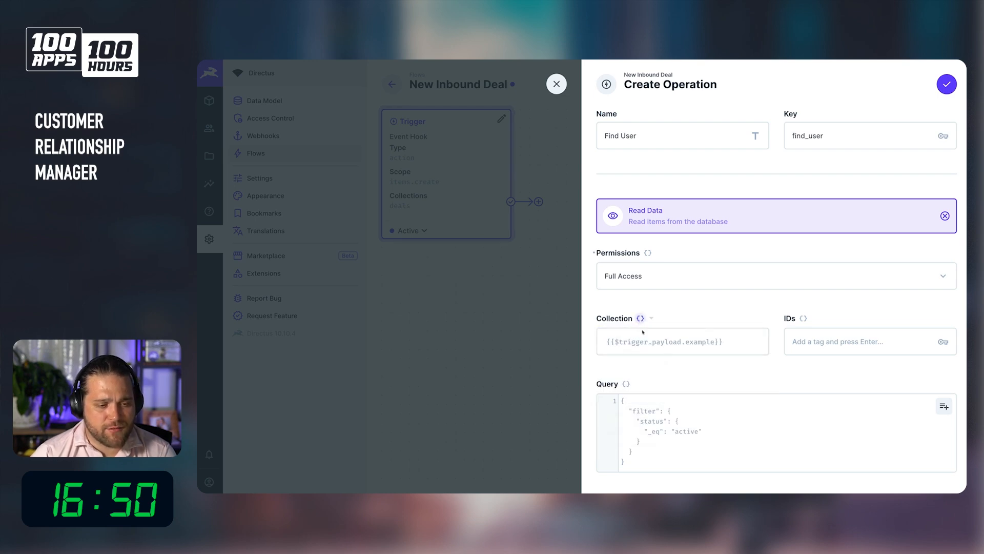
pyautogui.click(651, 319)
pyautogui.click(639, 337)
pyautogui.write('directus_users')
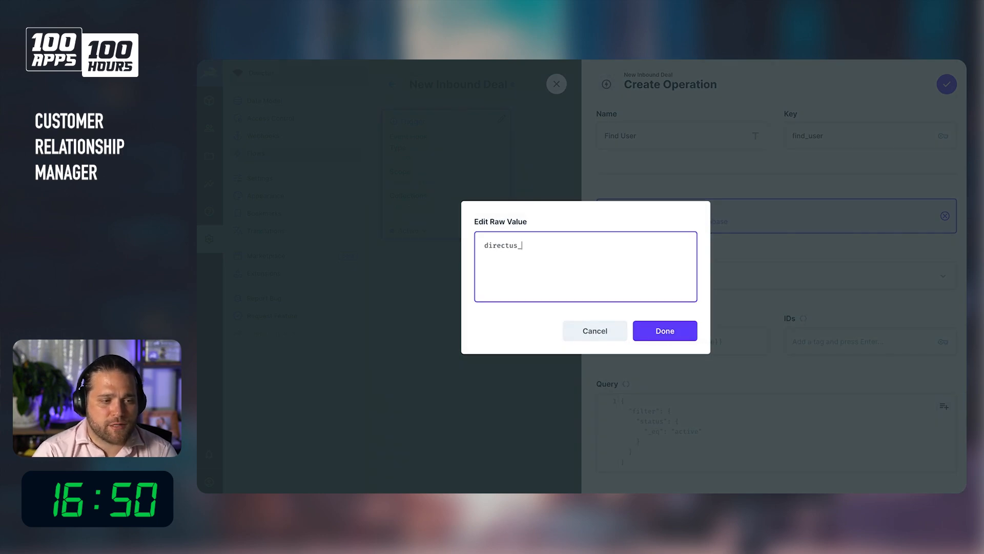
pyautogui.click(672, 330)
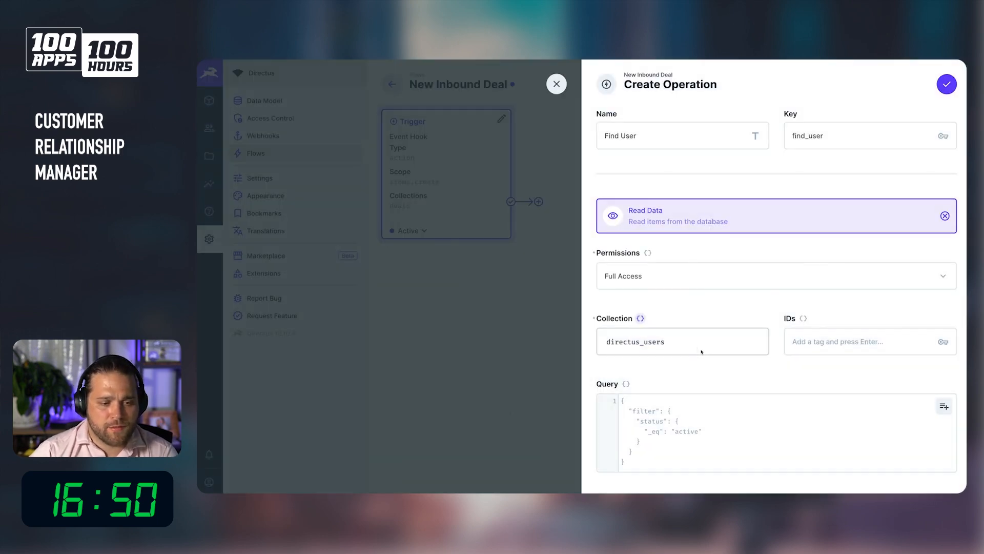
# Add {{$trigger.payload.deal_owner}} as the IDs tag, checking the payload field name in the code editor.
pyautogui.click(848, 349)
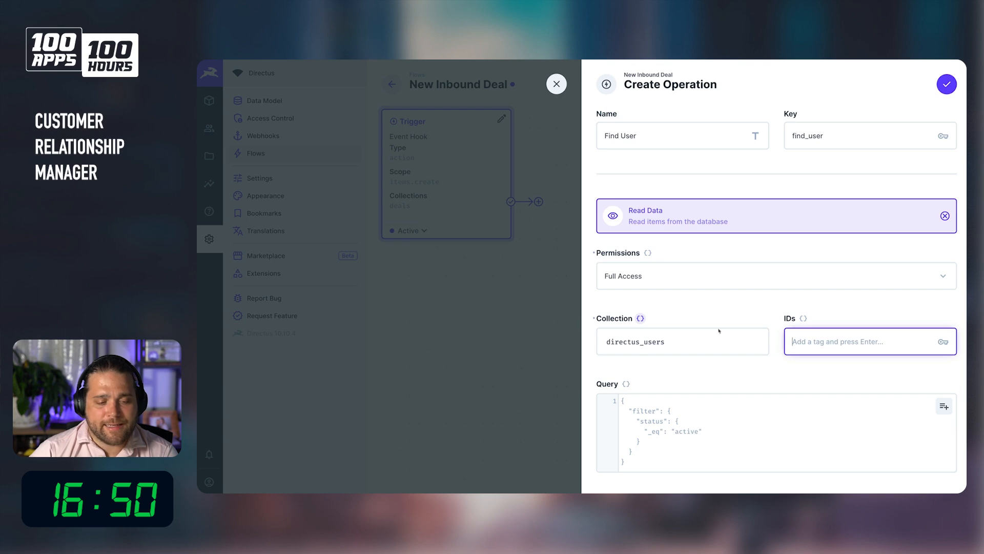
pyautogui.moveTo(606, 482)
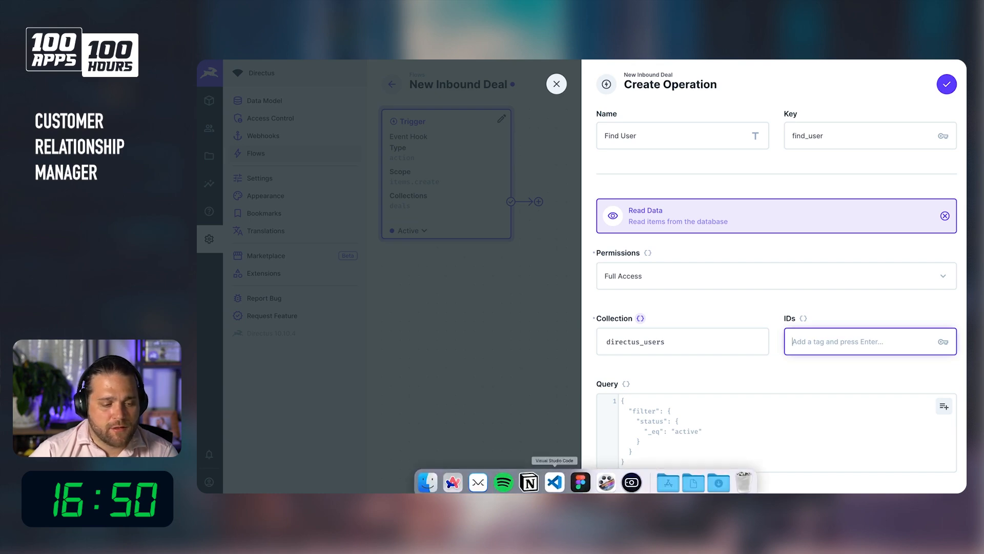
pyautogui.click(553, 481)
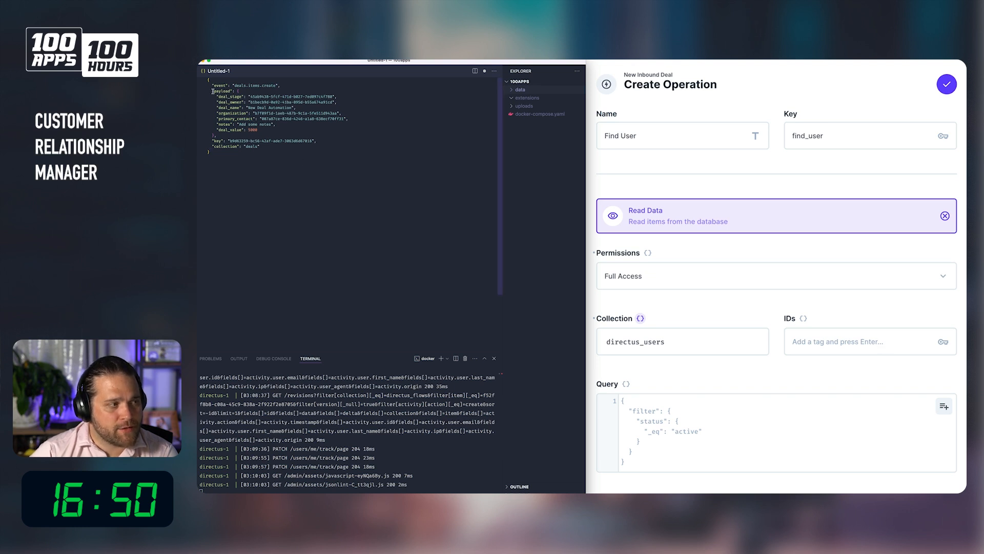
pyautogui.moveTo(217, 102); pyautogui.dragTo(242, 102)
pyautogui.click(869, 342)
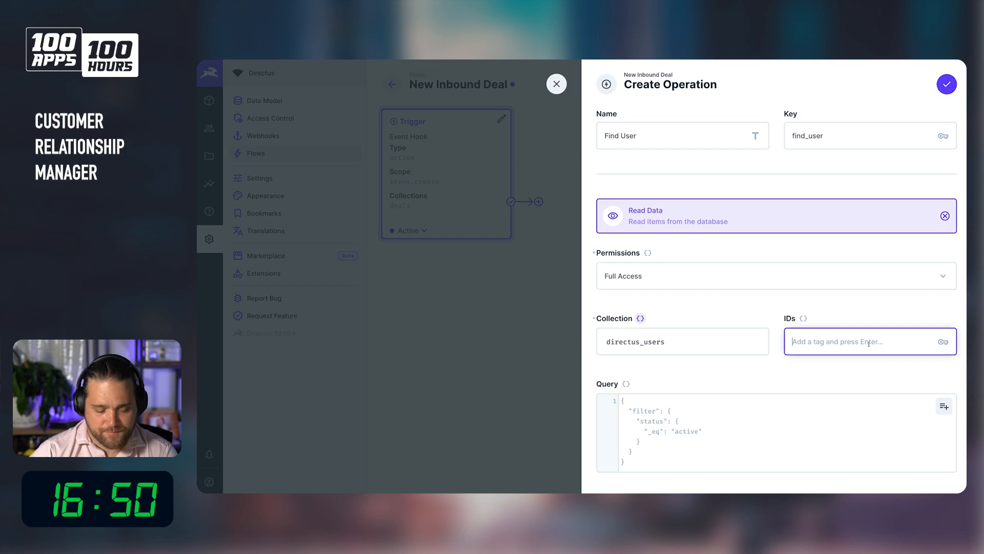
pyautogui.write('$trigg')
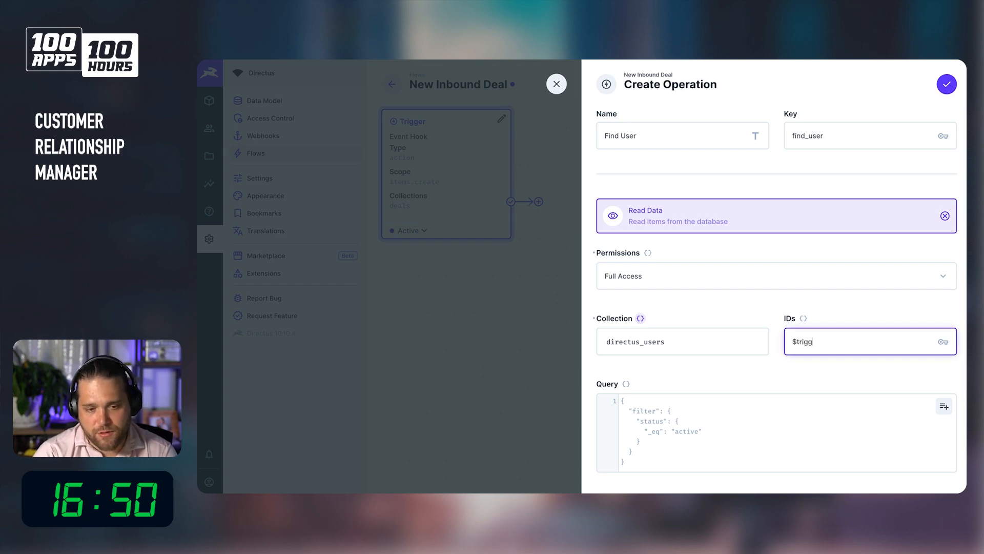
pyautogui.write('er.payload')
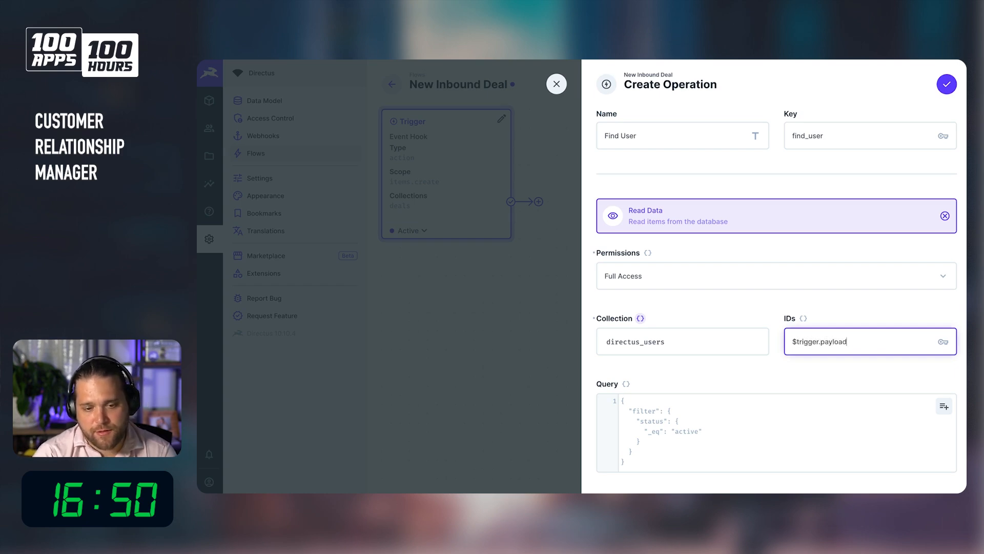
pyautogui.write('.deal_owner')
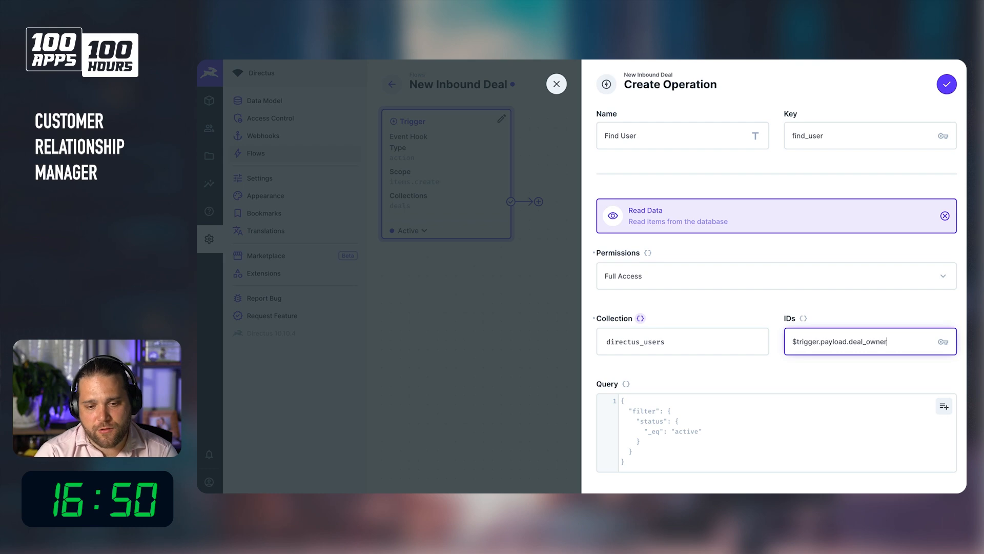
pyautogui.write('}}')
pyautogui.write('{{')
pyautogui.press('Return')
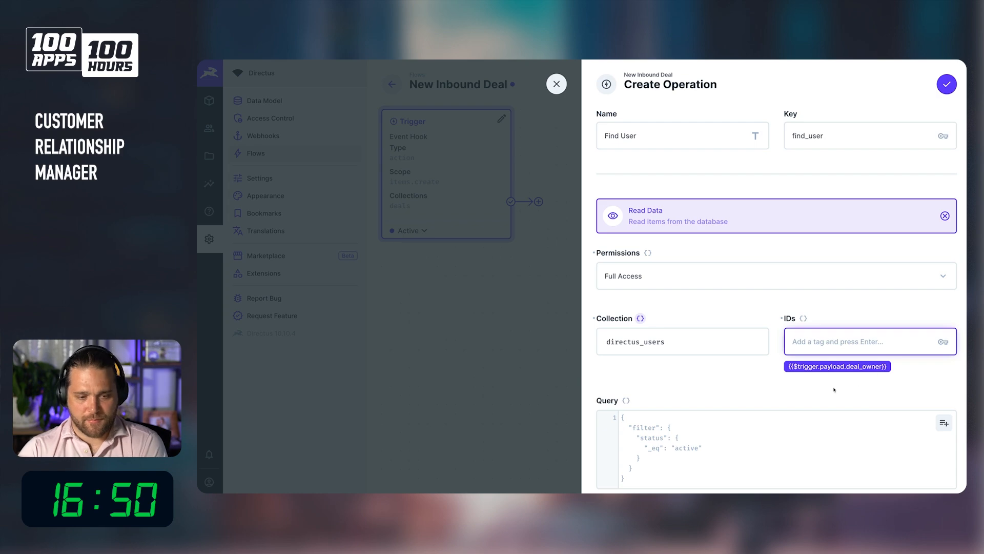
pyautogui.scroll(-3, 817, 378)
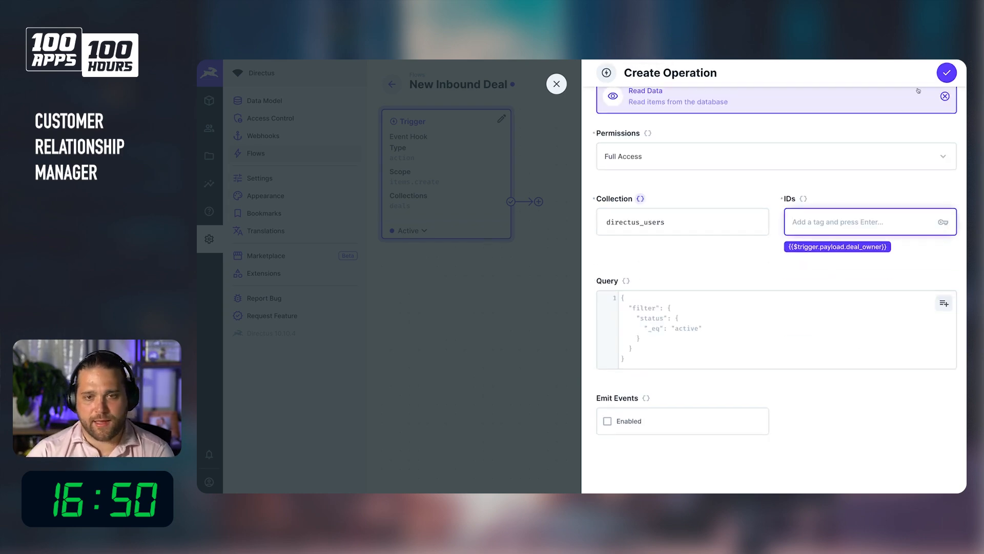
# Save the Find User operation and add a Send Email operation named Send Email after it.
pyautogui.click(946, 72)
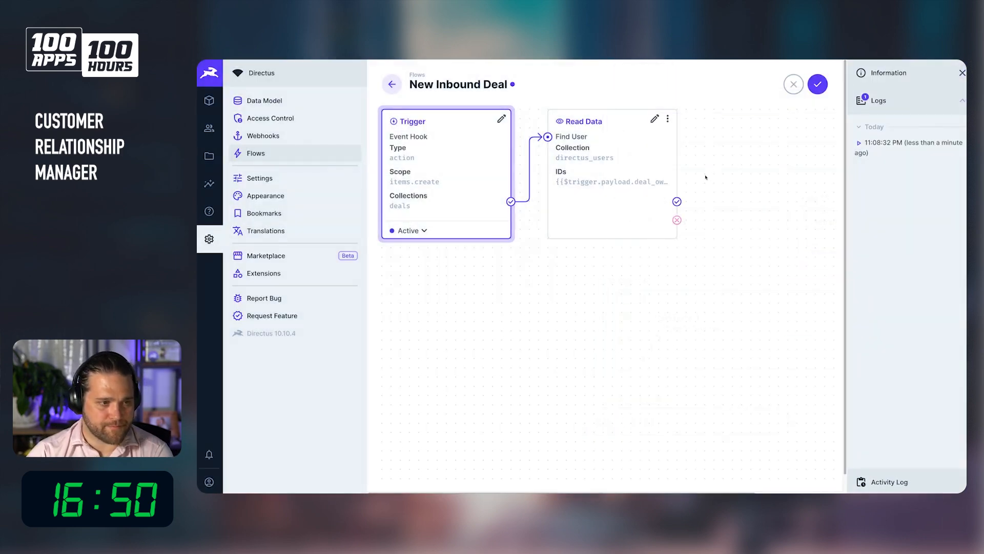
pyautogui.click(704, 201)
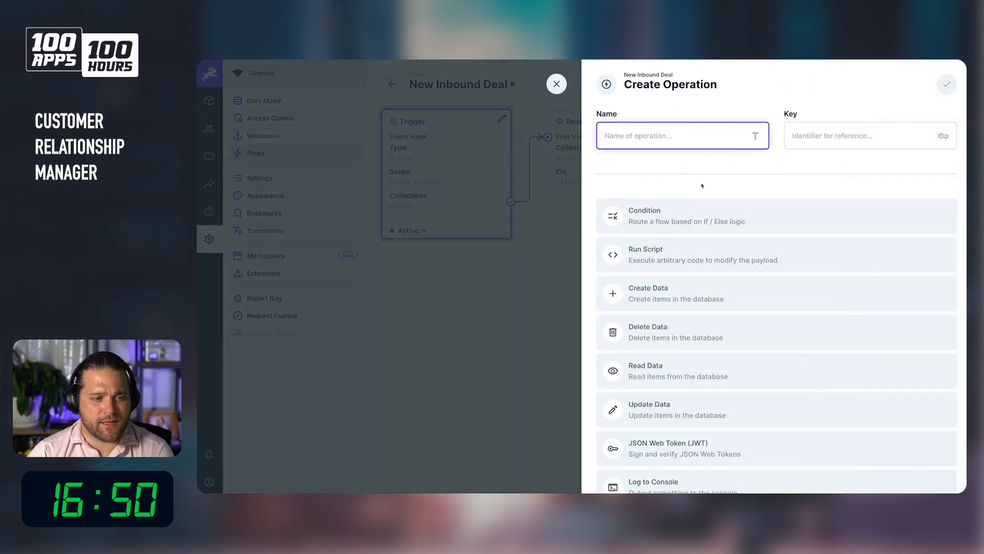
pyautogui.write('Se')
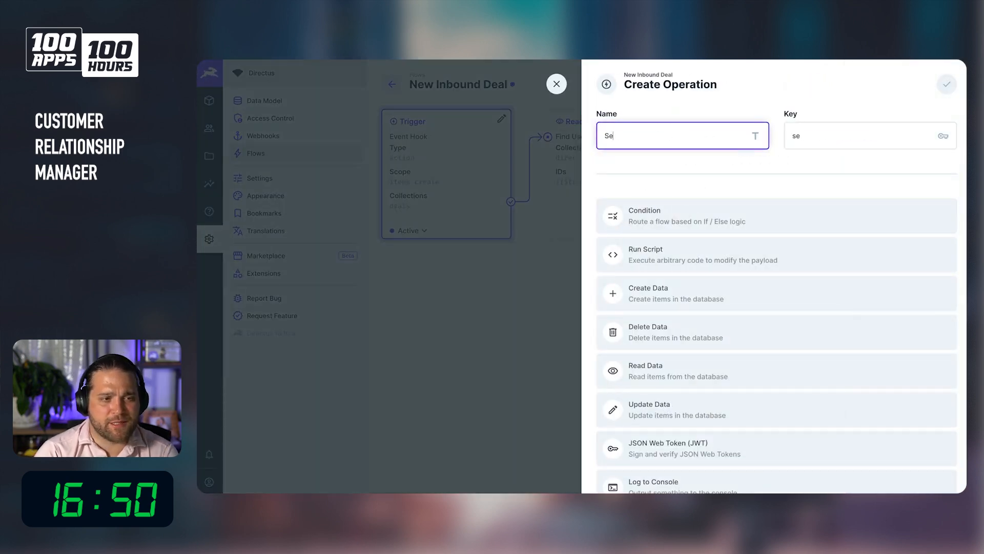
pyautogui.write('nd Email')
pyautogui.scroll(-6, 707, 256)
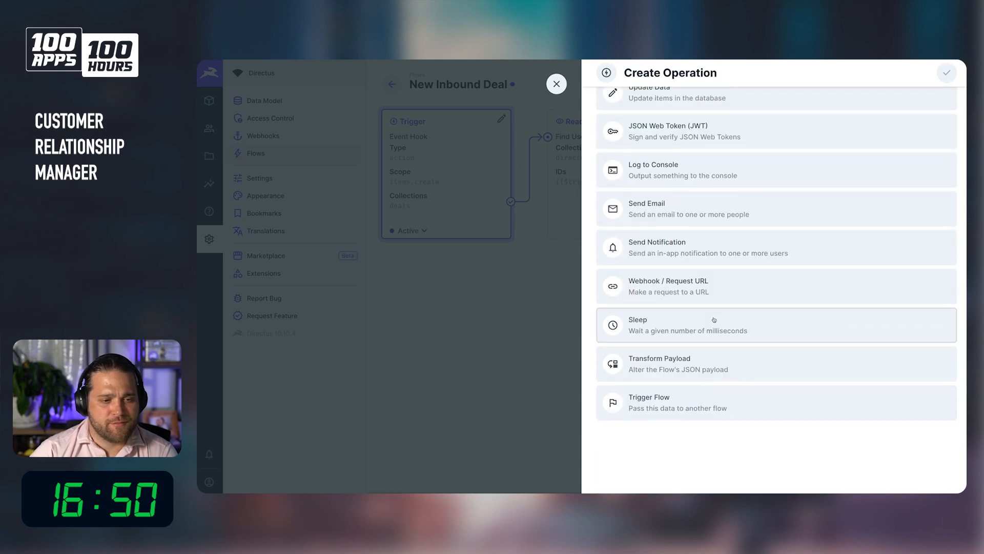
pyautogui.click(674, 205)
pyautogui.scroll(3, 674, 200)
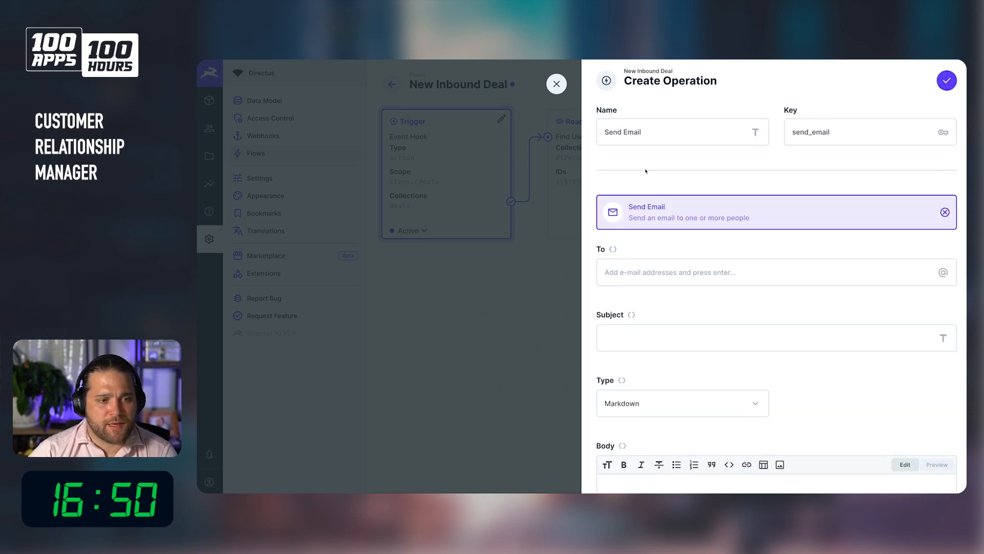
# Set the email recipient to {{read_user.email}} and the subject to New deal assigned to you.
pyautogui.click(655, 277)
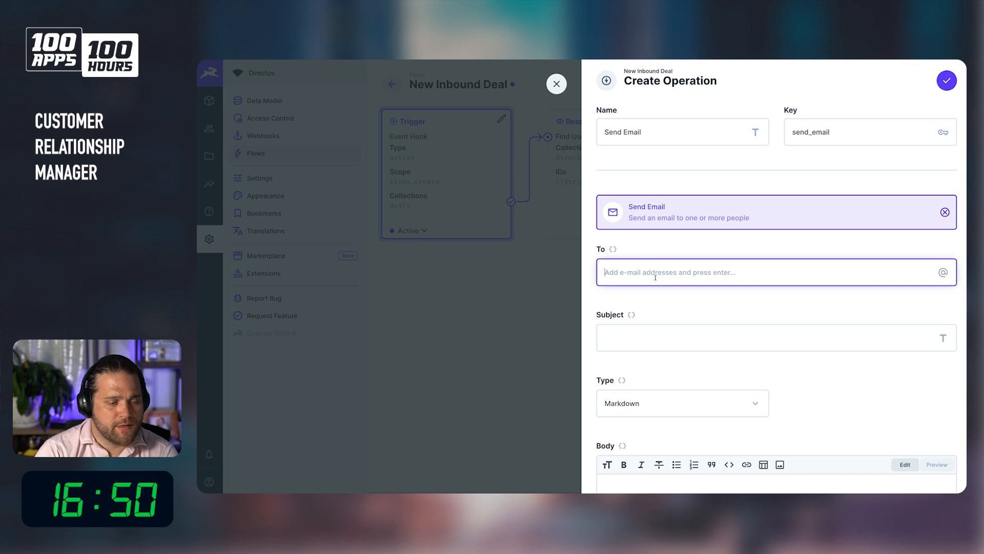
pyautogui.write('{{read_user.')
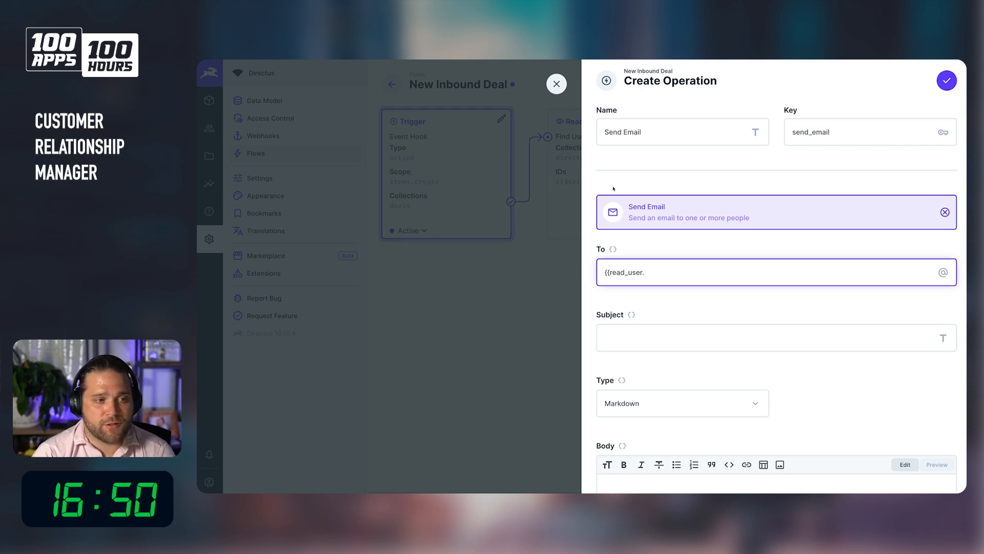
pyautogui.write('email}}')
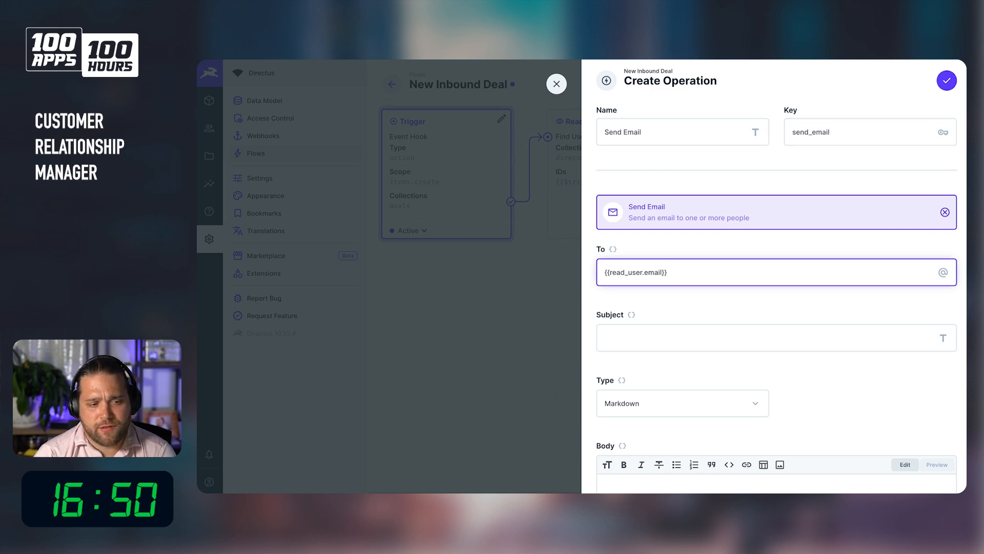
pyautogui.press('Return')
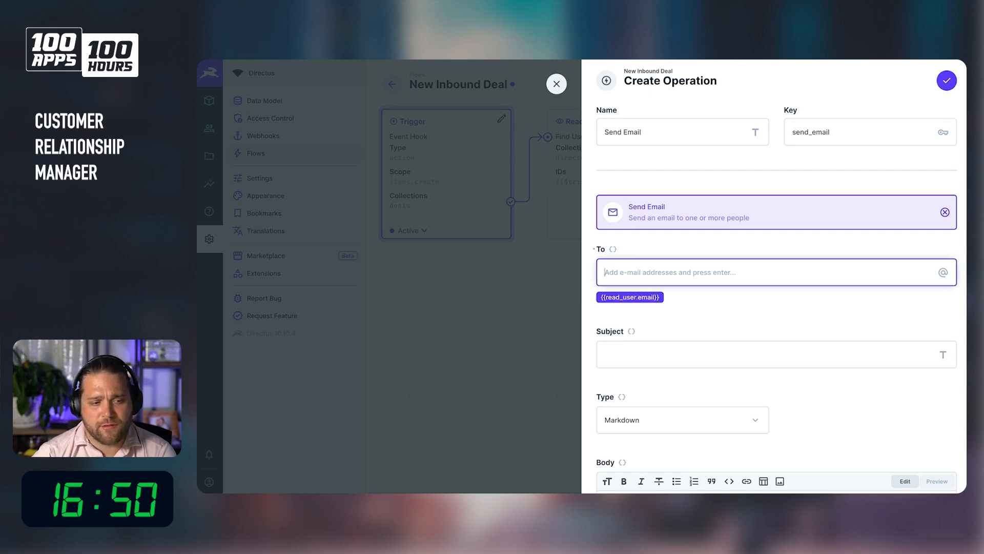
pyautogui.click(709, 358)
pyautogui.write('New ')
pyautogui.write('deal ass')
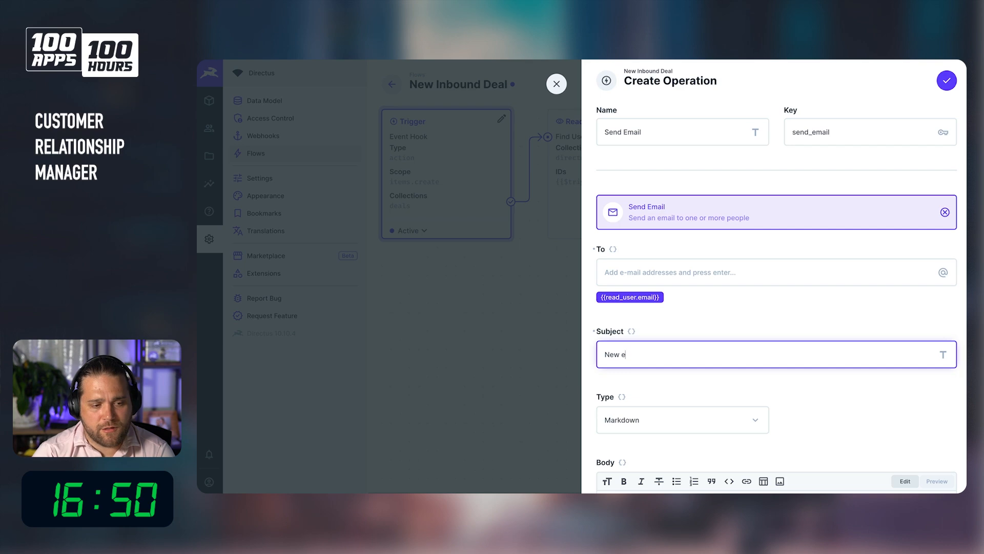
pyautogui.write('igned to you')
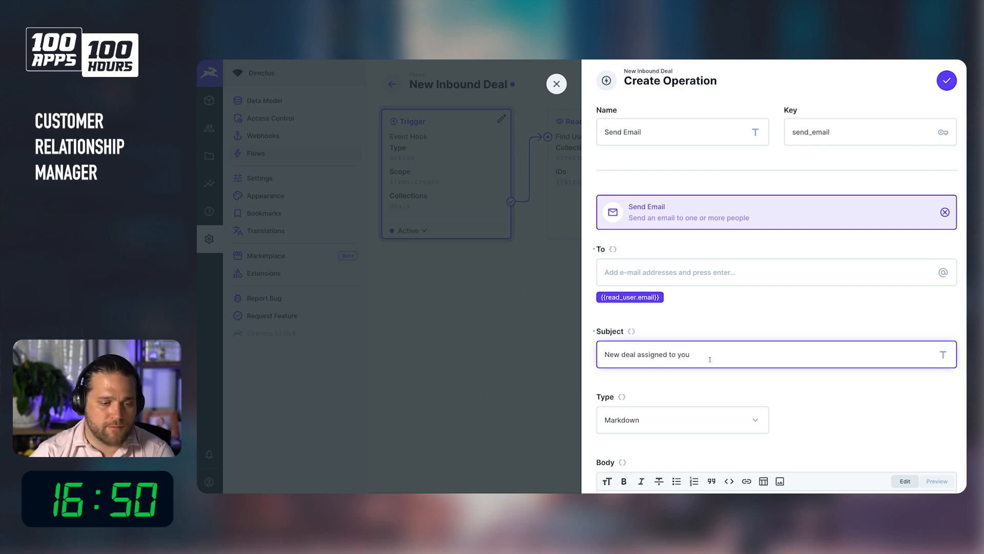
# Start the email body with the greeting Hey {{read_user.first_name}},.
pyautogui.scroll(-3, 709, 359)
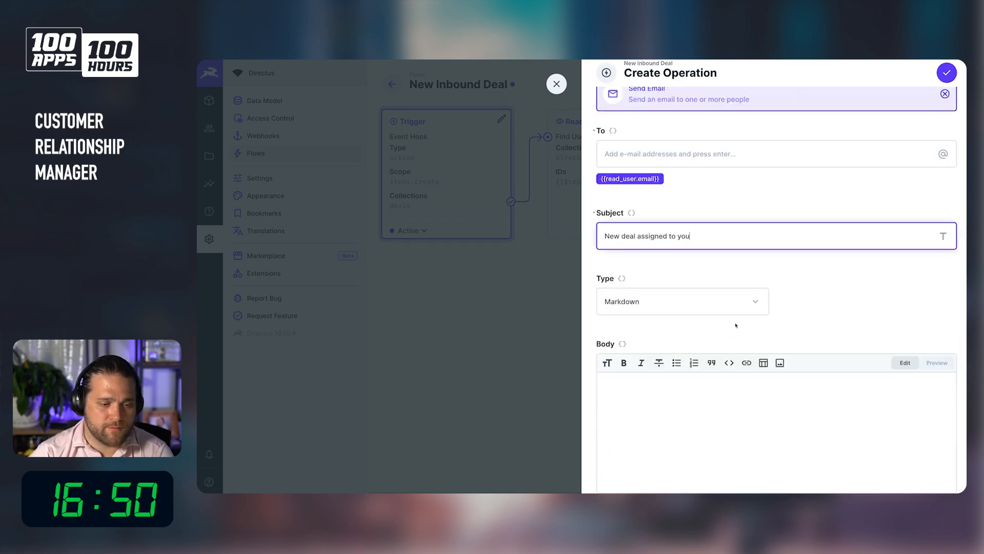
pyautogui.click(694, 376)
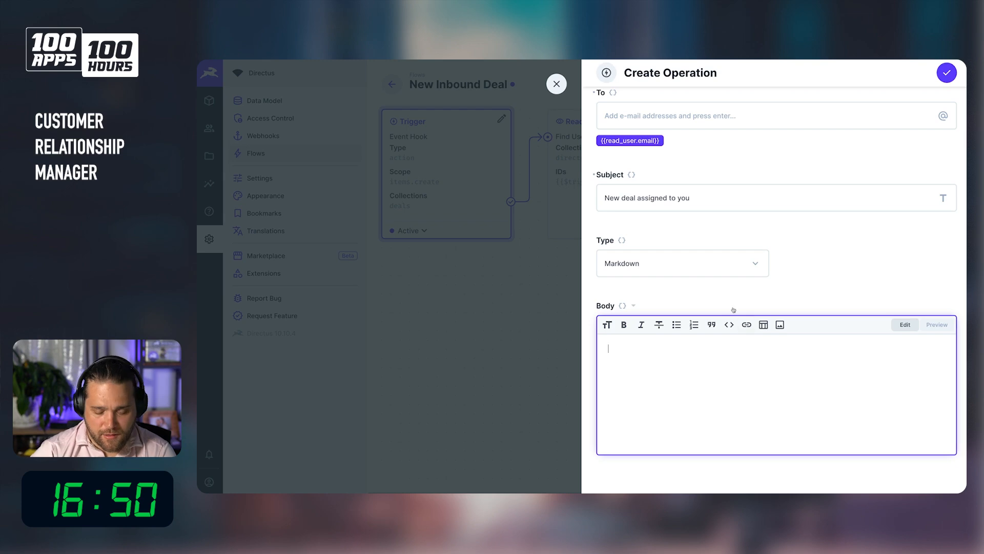
pyautogui.write('Hey')
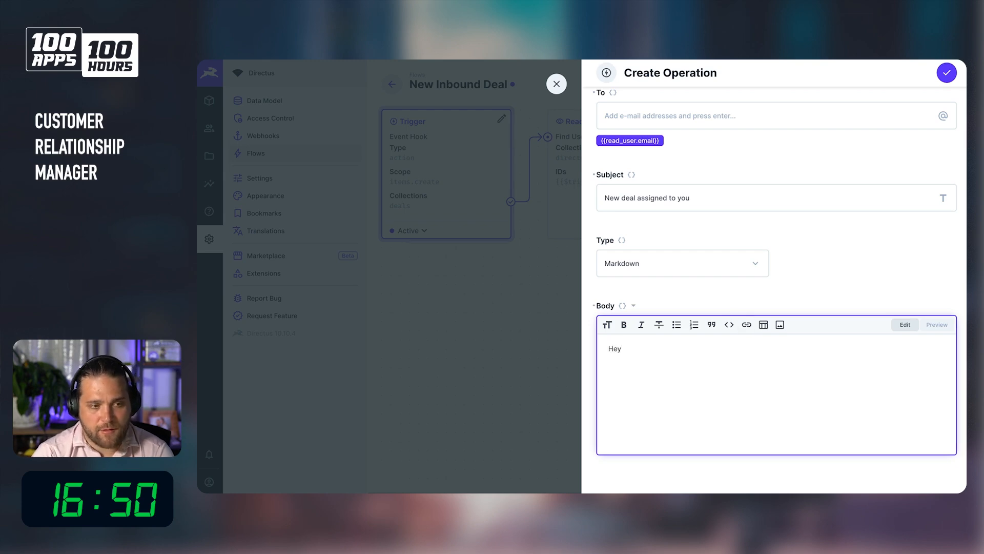
pyautogui.write(' {{r')
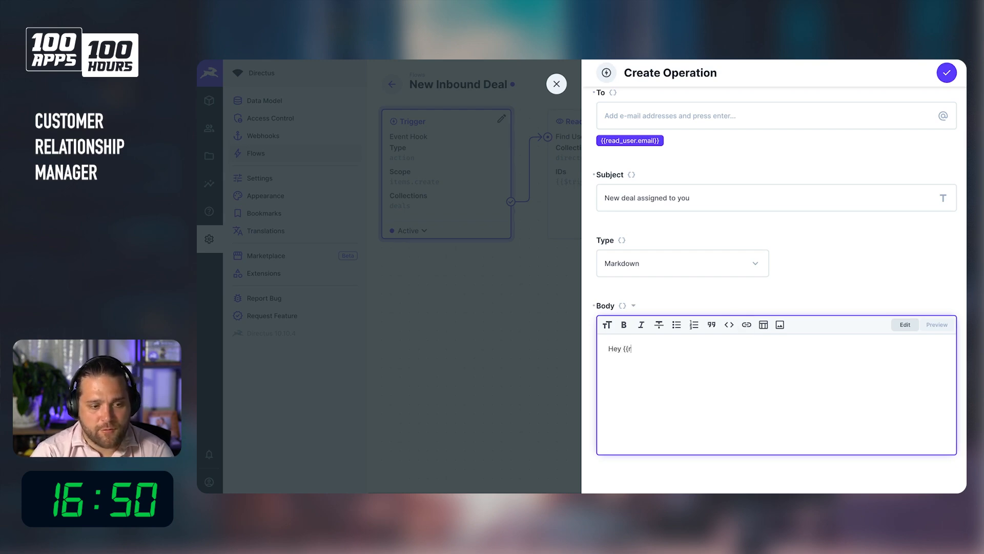
pyautogui.write('ead_user.first_Nam')
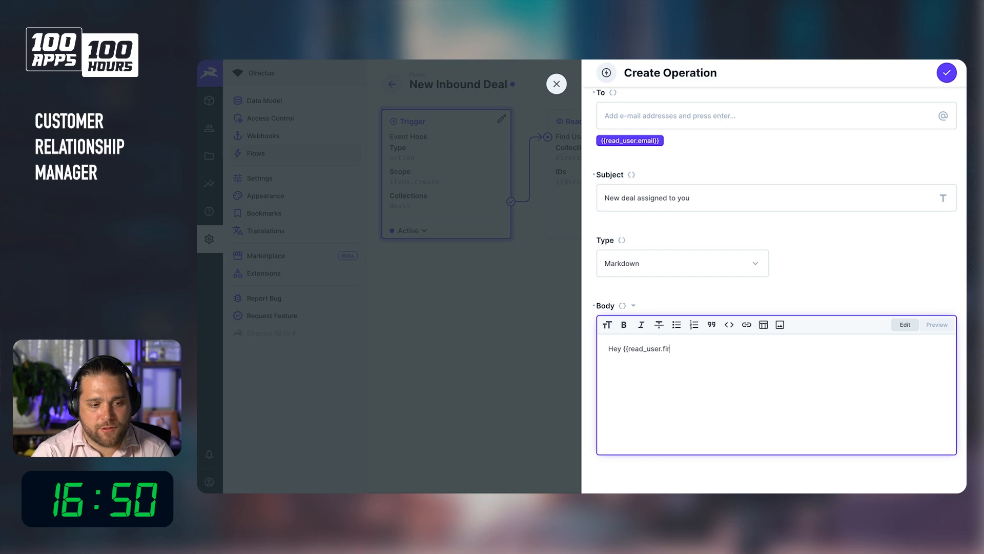
pyautogui.press('BackSpace')
pyautogui.press('BackSpace')
pyautogui.press('BackSpace')
pyautogui.write('name}},')
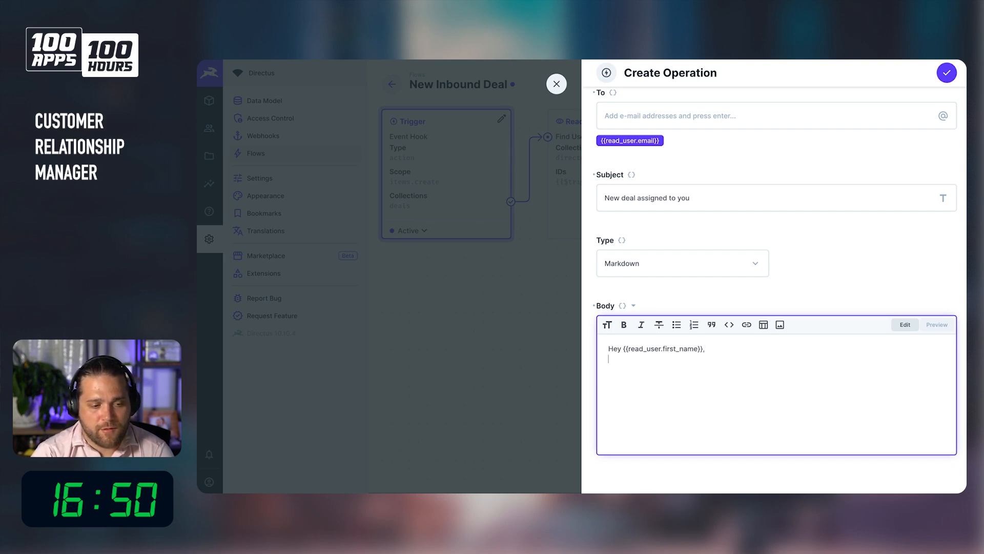
# Add the lines We've assigned a new deal to you. and {{$trigger.payload.deal_name}} to the body, and save the operation.
pyautogui.press('Return')
pyautogui.write("We've a")
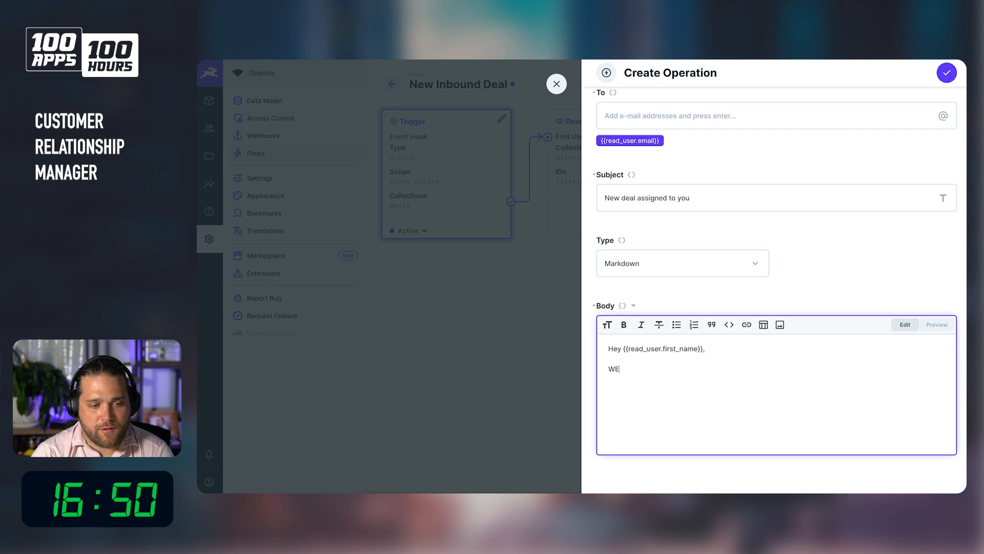
pyautogui.write('ssigned ')
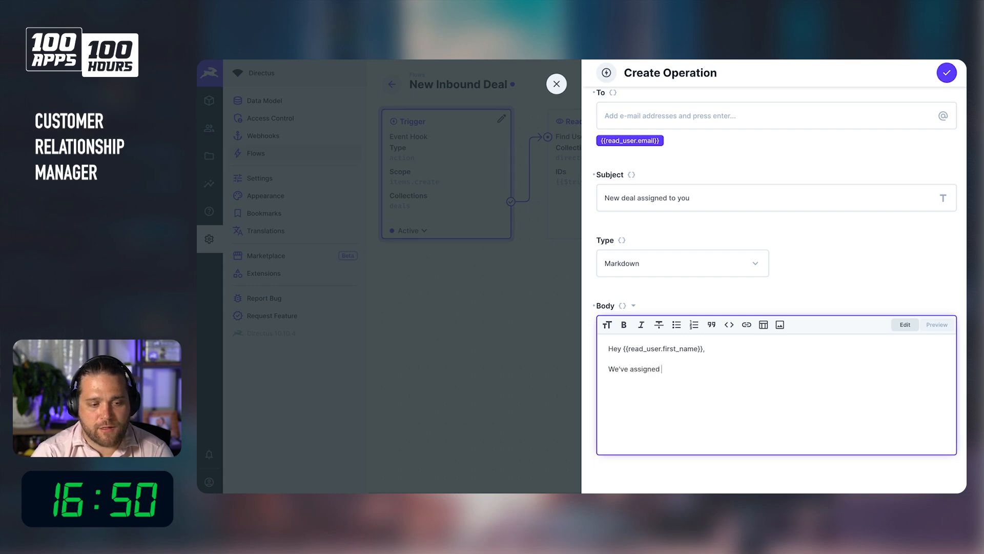
pyautogui.write('a new deal to ')
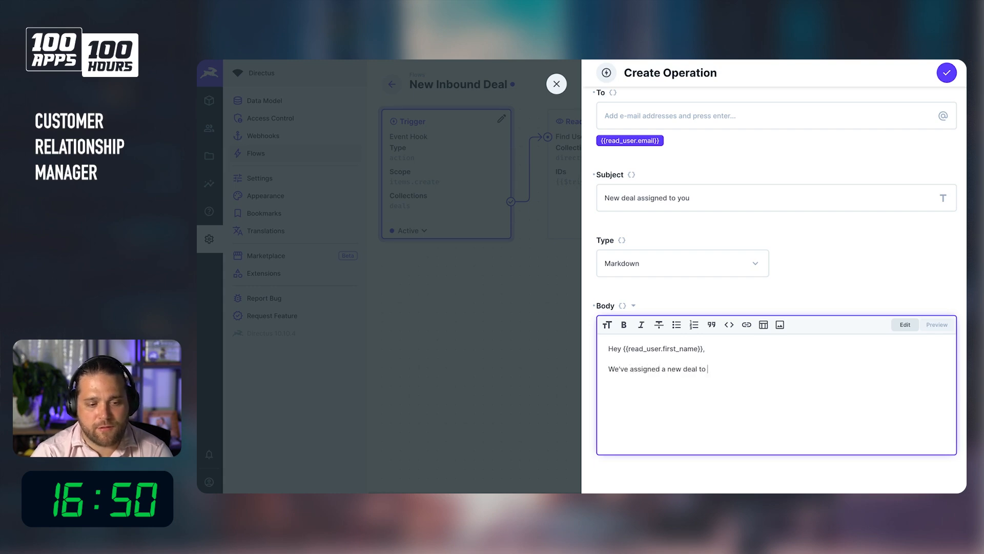
pyautogui.write('you.')
pyautogui.press('Return')
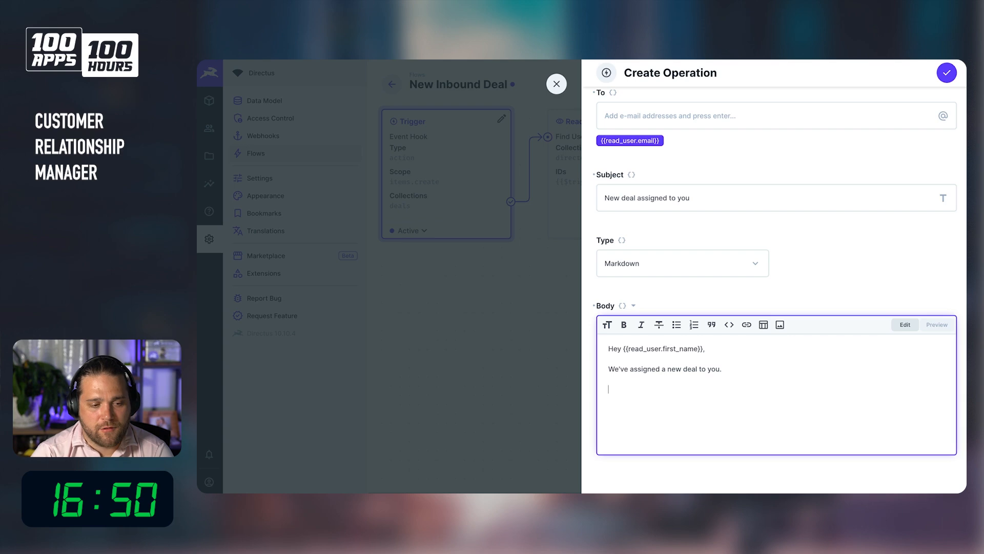
pyautogui.press('Return')
pyautogui.write('{{')
pyautogui.write('$tr')
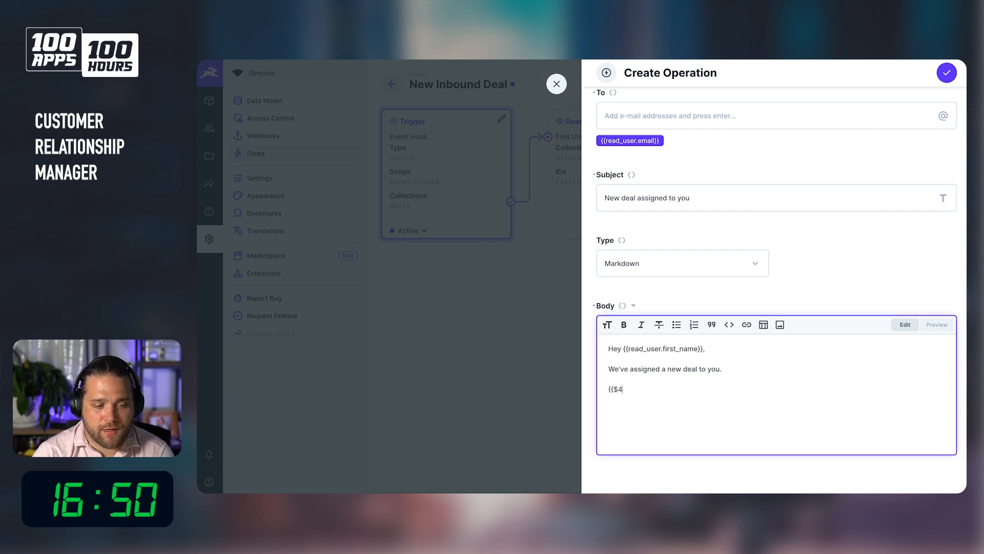
pyautogui.write('igger.')
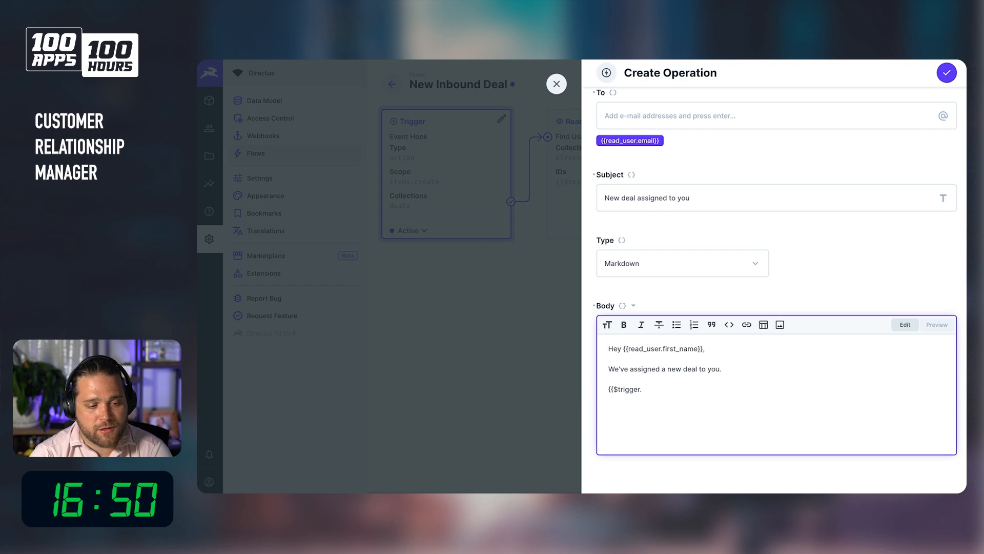
pyautogui.write('payload.')
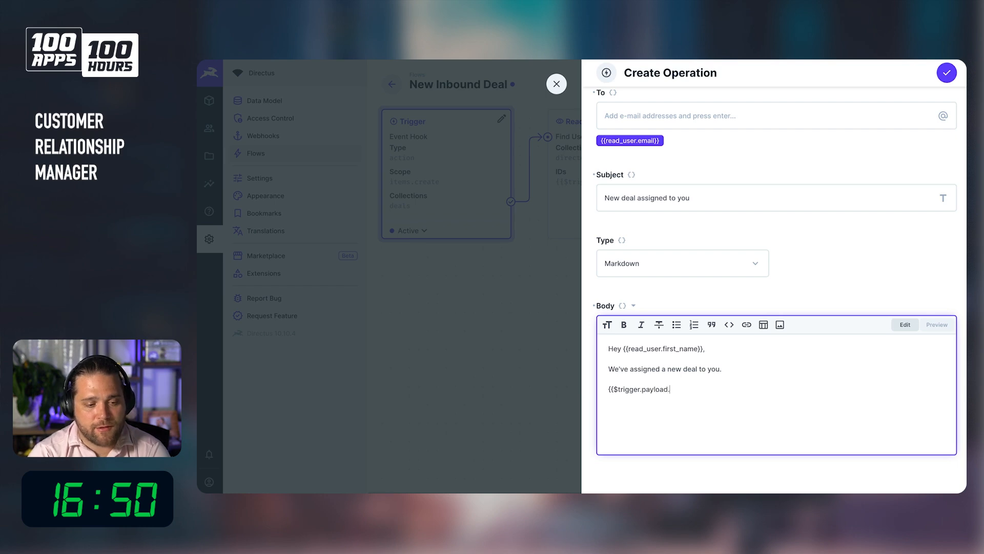
pyautogui.write('deal_name}}')
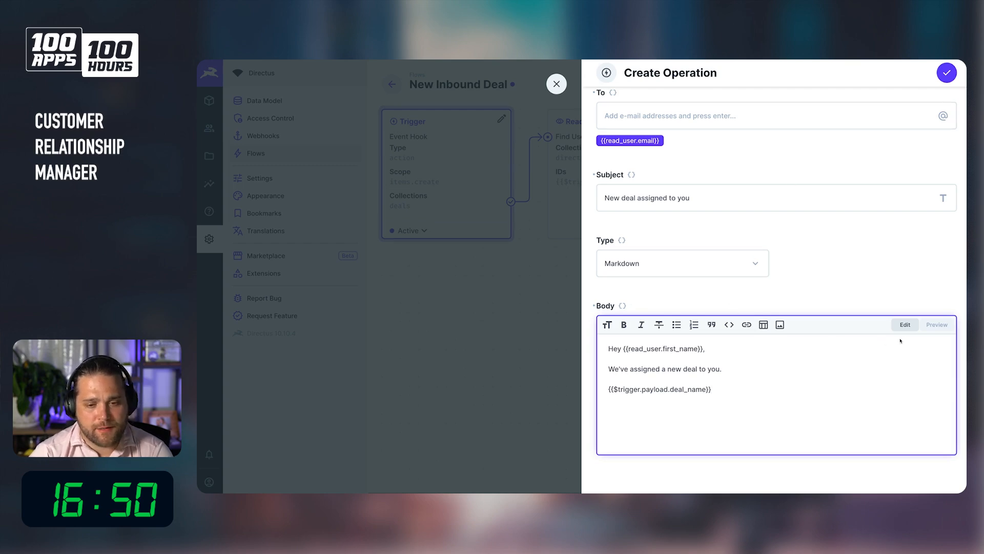
pyautogui.click(946, 73)
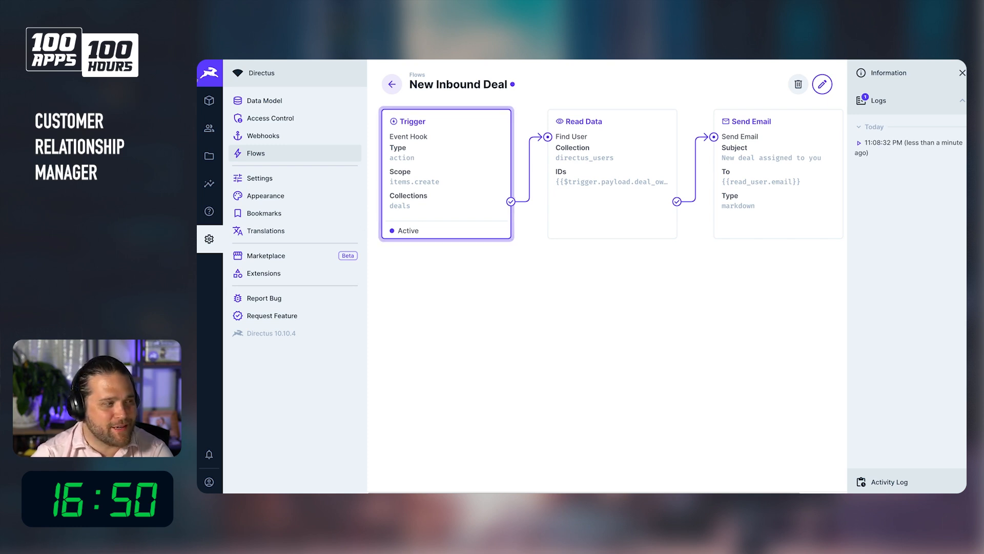
# Review the Deals list and the email settings in docker-compose.yaml, then reopen the New Inbound Deal flow.
pyautogui.click(209, 100)
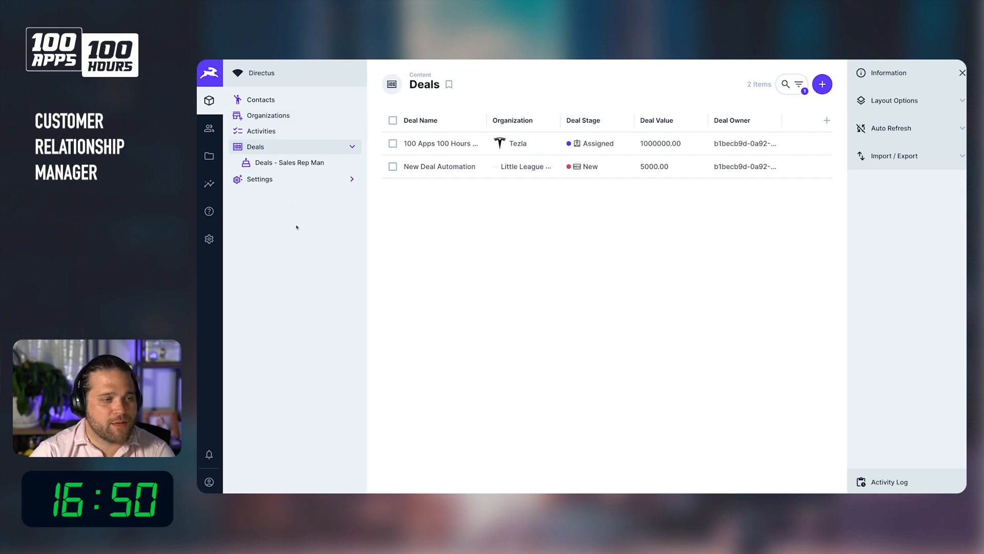
pyautogui.click(209, 238)
pyautogui.click(286, 156)
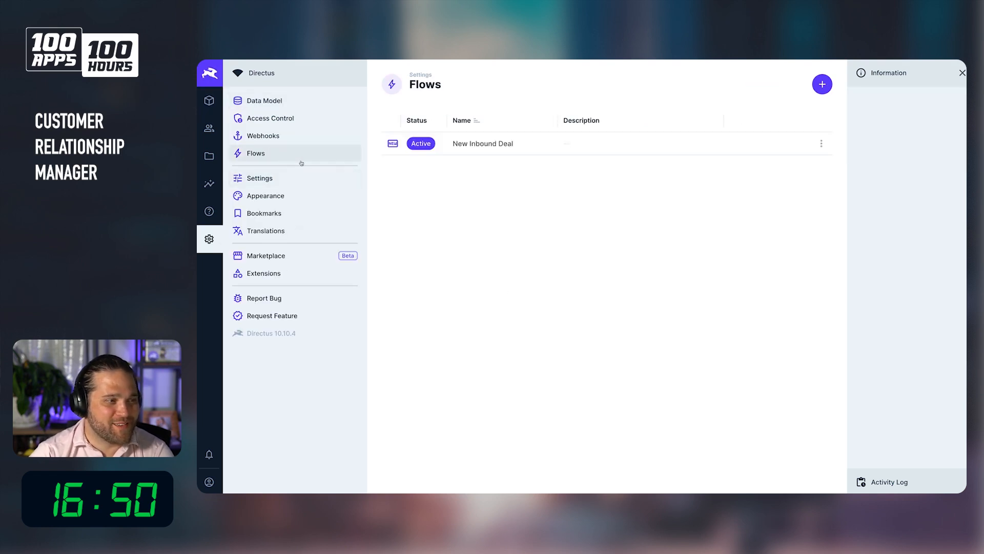
pyautogui.click(468, 149)
pyautogui.hscroll(2, 634, 223)
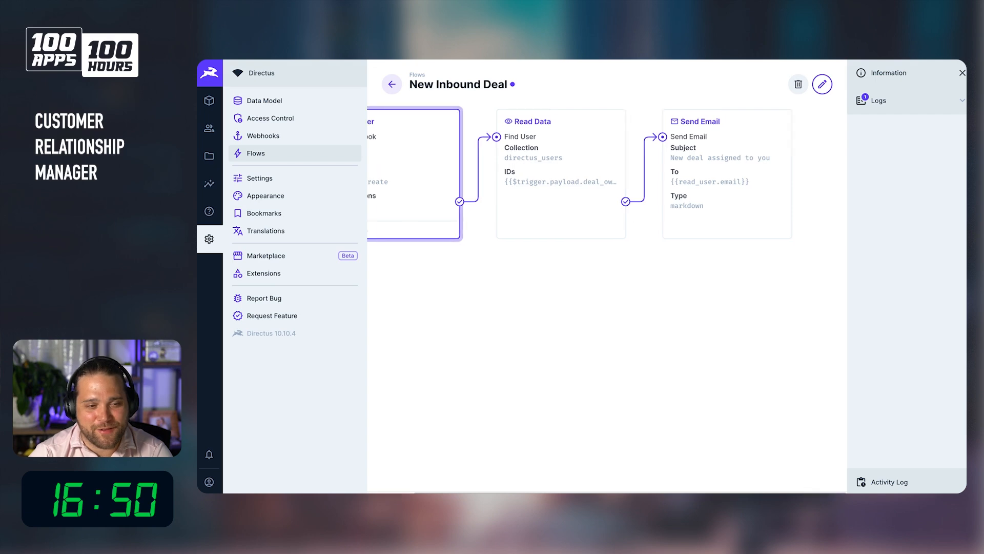
pyautogui.click(555, 482)
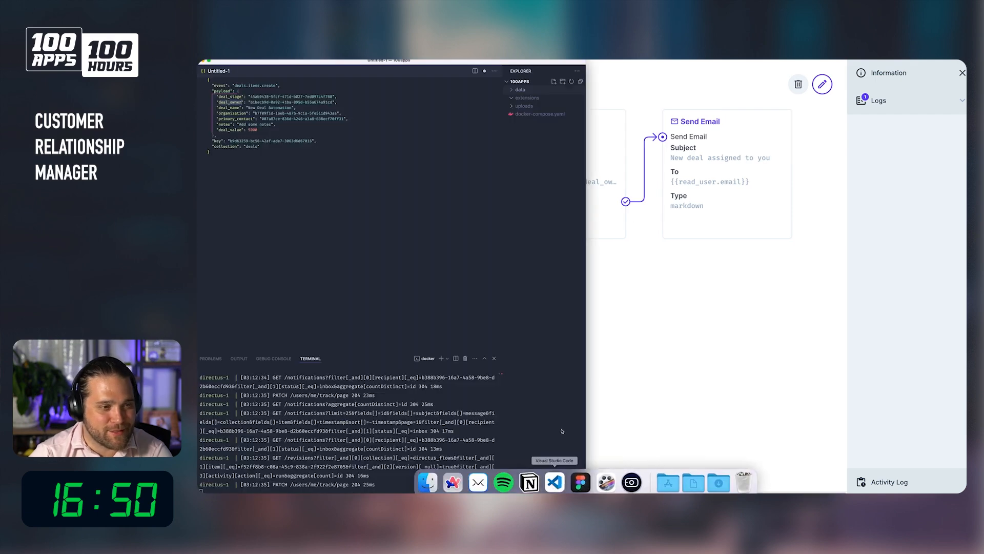
pyautogui.click(540, 113)
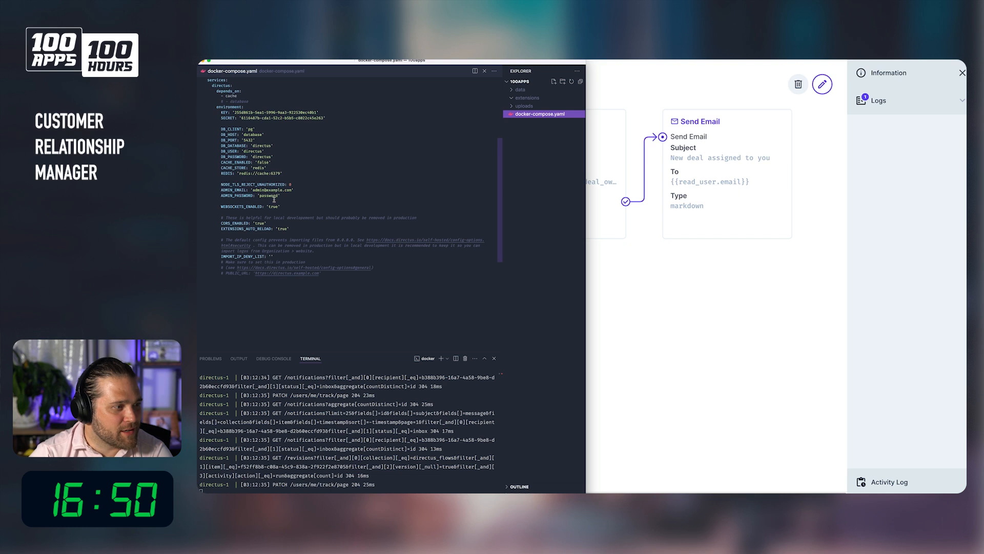
pyautogui.scroll(5, 284, 204)
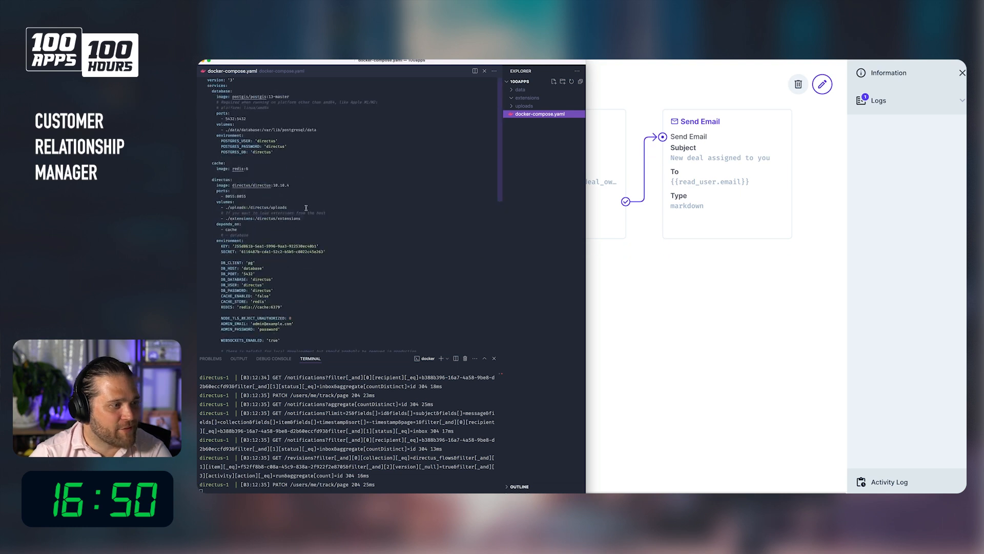
pyautogui.click(672, 342)
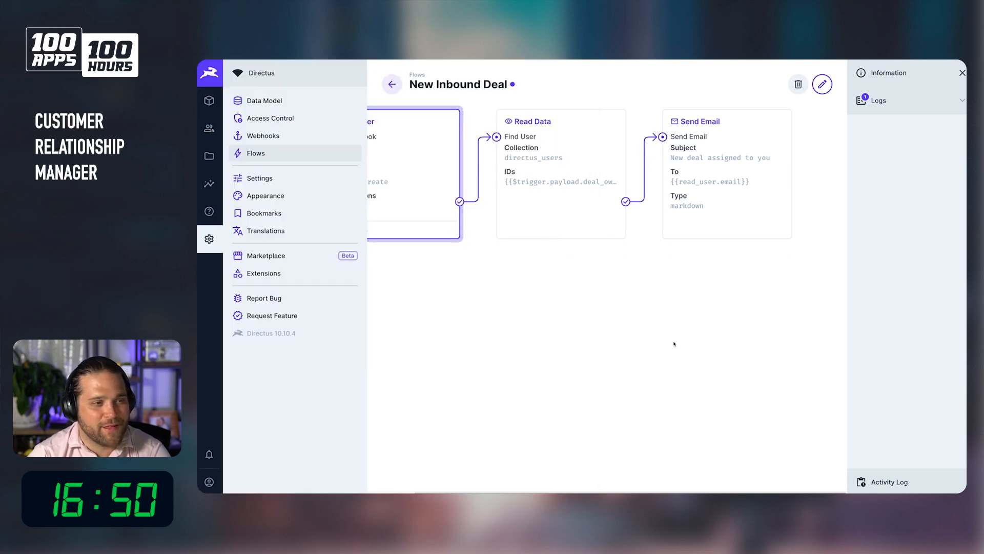
# Disconnect the Send Email operation from Find User and move it lower on the flow canvas.
pyautogui.click(822, 85)
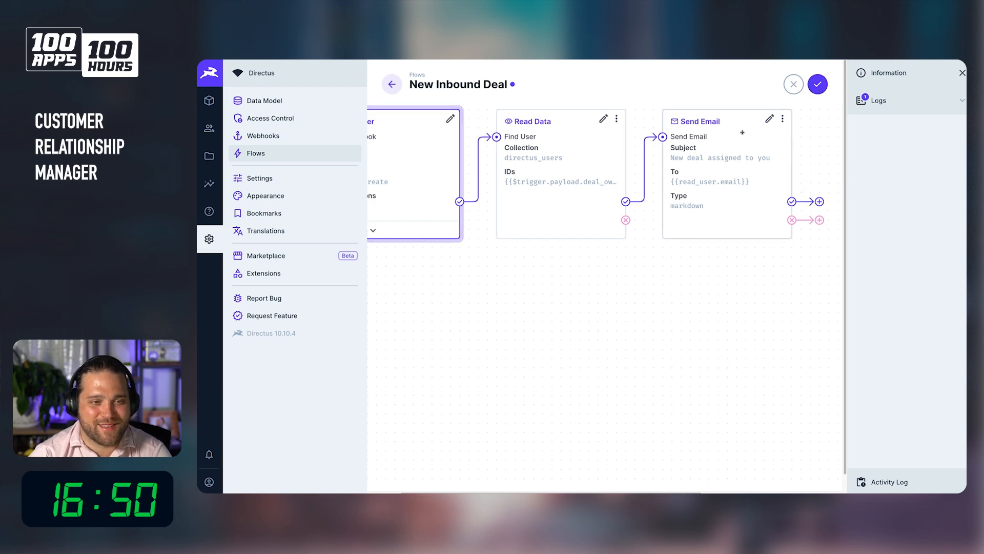
pyautogui.moveTo(663, 137); pyautogui.dragTo(605, 259)
pyautogui.moveTo(742, 149); pyautogui.dragTo(647, 382)
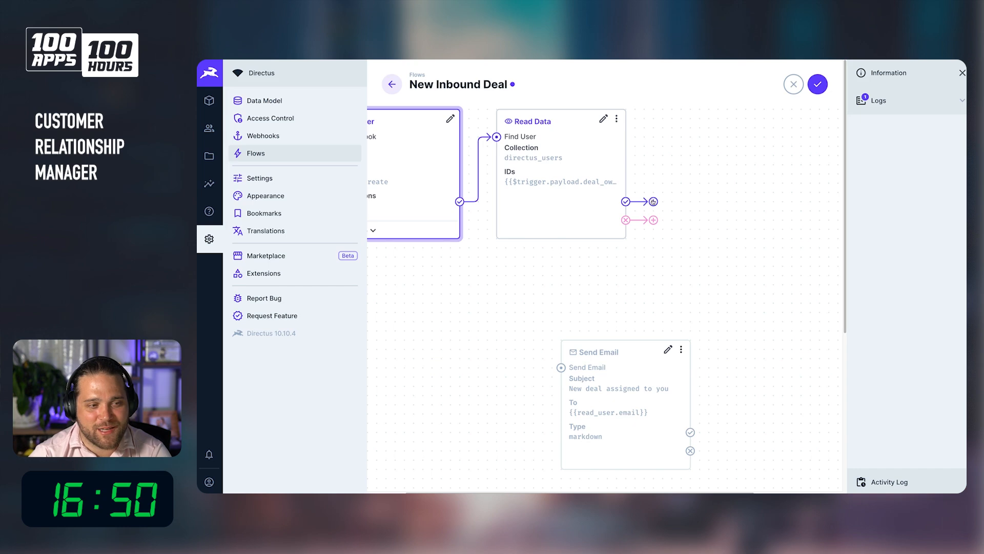
# Add a Send Notification operation after the Find User operation.
pyautogui.click(653, 201)
pyautogui.write('Send Notification')
pyautogui.scroll(-6, 757, 242)
pyautogui.click(757, 242)
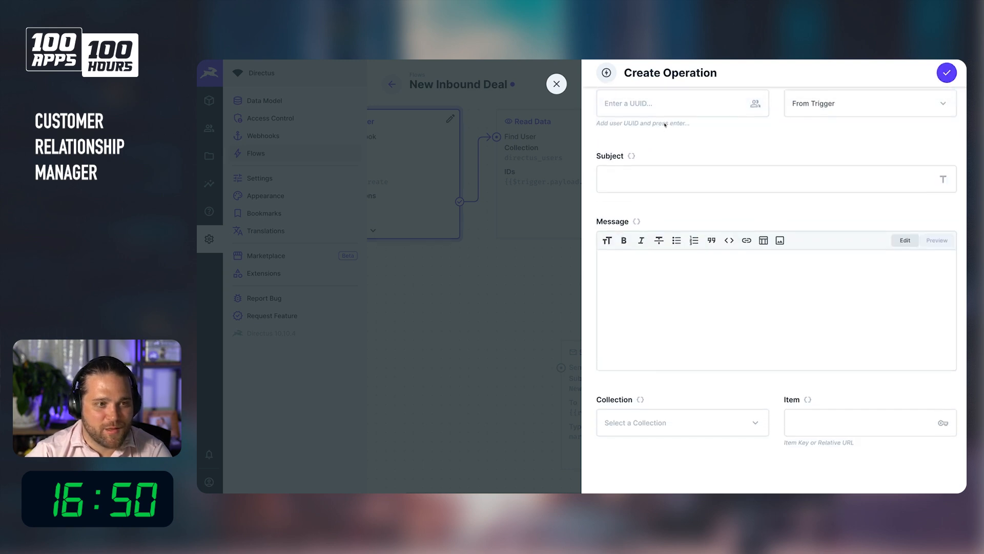
# Set the notification's user to {{find_user.id}}.
pyautogui.scroll(2, 664, 124)
pyautogui.click(683, 180)
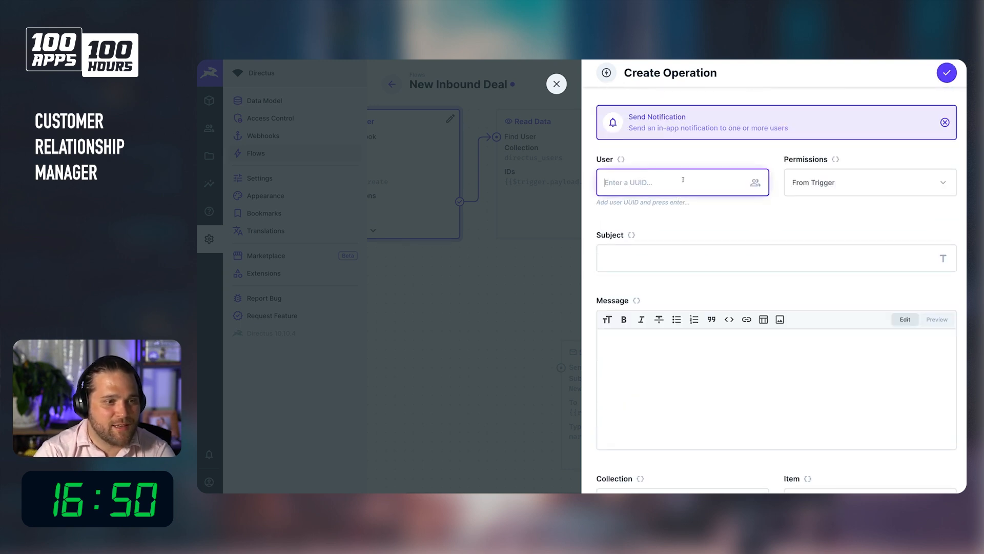
pyautogui.write('find')
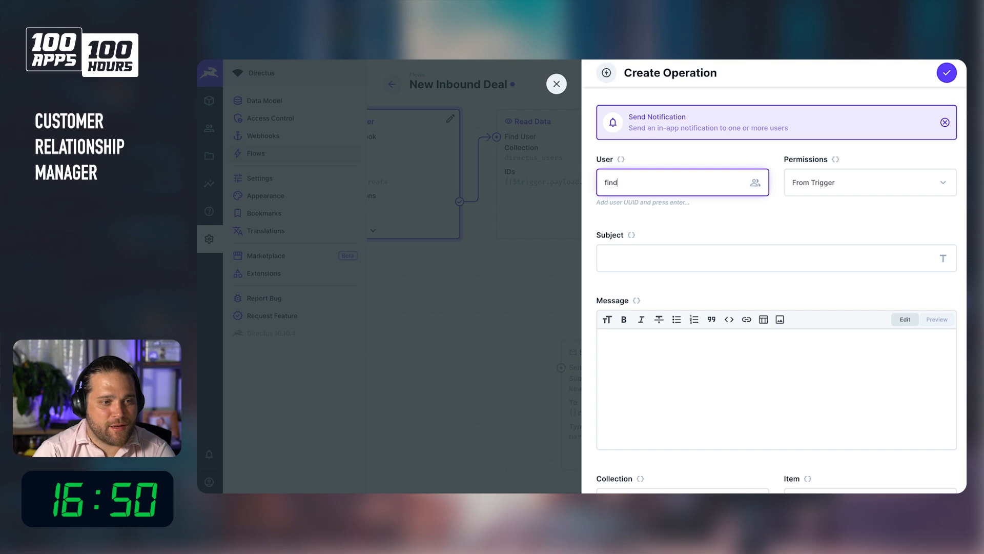
pyautogui.press('BackSpace')
pyautogui.press('BackSpace')
pyautogui.write('{{find')
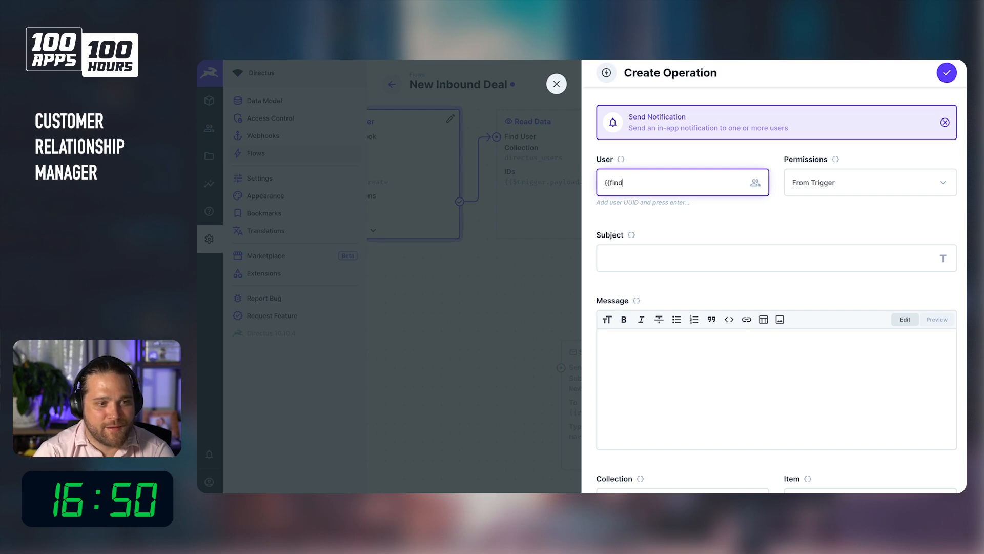
pyautogui.write('_user.id}')
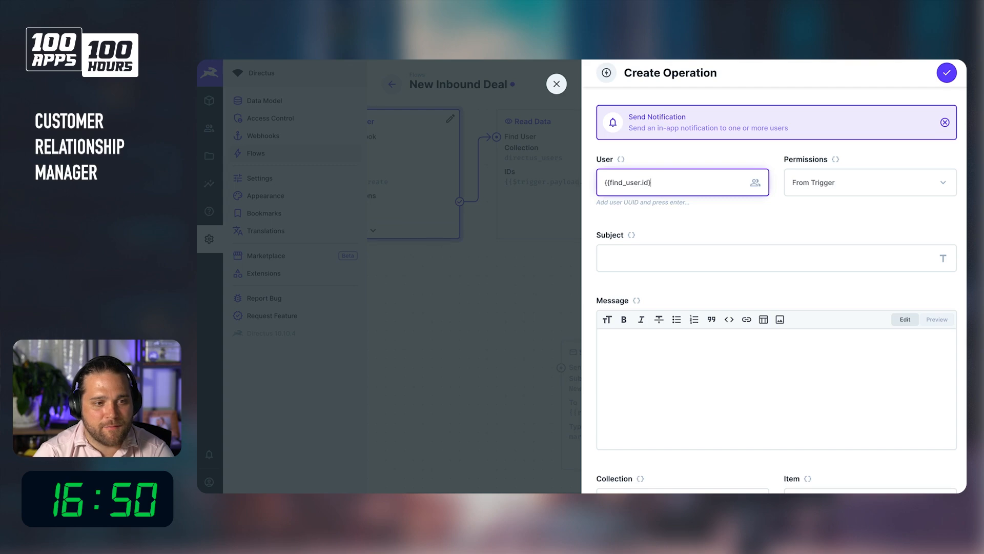
pyautogui.write('}')
pyautogui.press('Return')
# Set permissions to Full Access and the subject to New Deal Assigned.
pyautogui.click(883, 203)
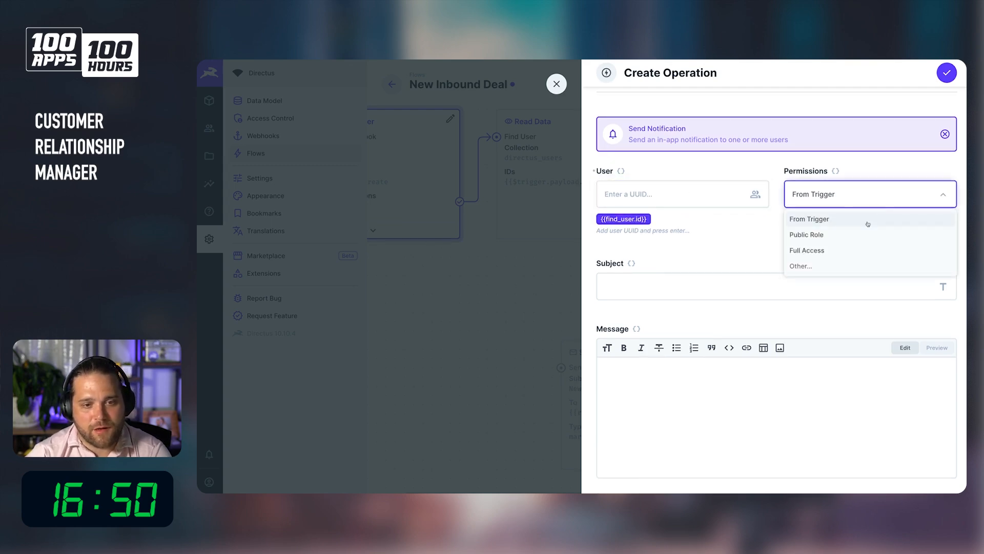
pyautogui.click(814, 251)
pyautogui.click(682, 288)
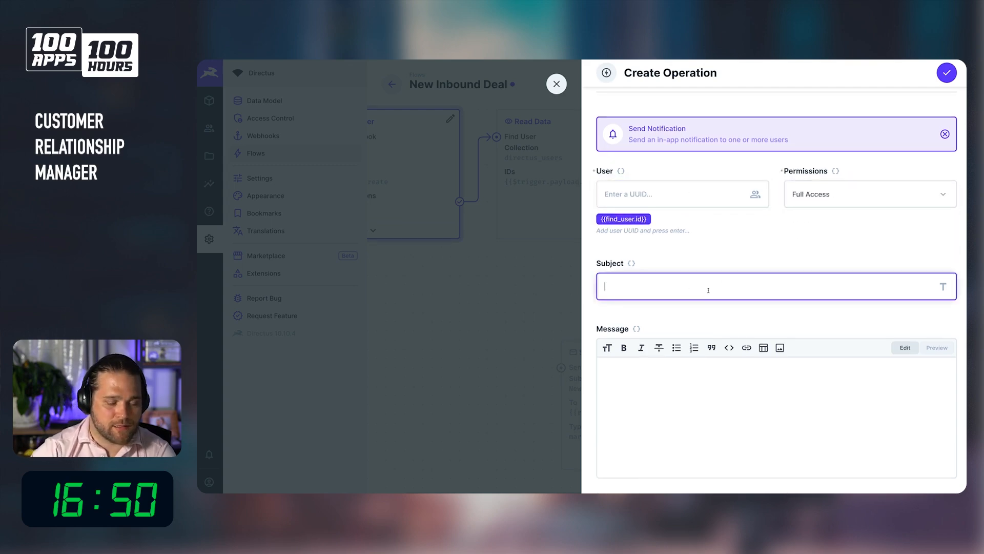
pyautogui.write('New Deal A')
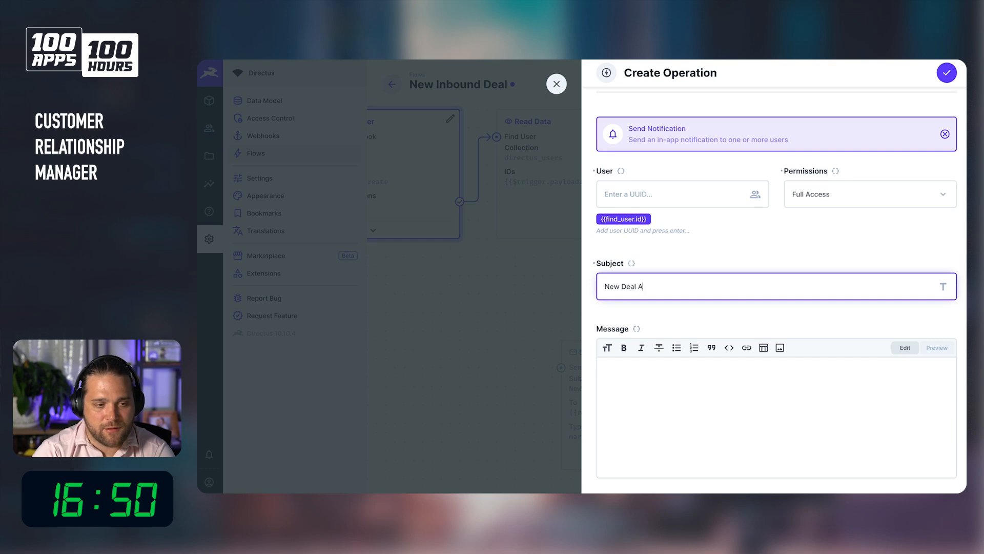
pyautogui.write('ssigned')
# Link the notification to the Deals collection with item {{$trigger.key}} and save the operation.
pyautogui.scroll(-2, 715, 292)
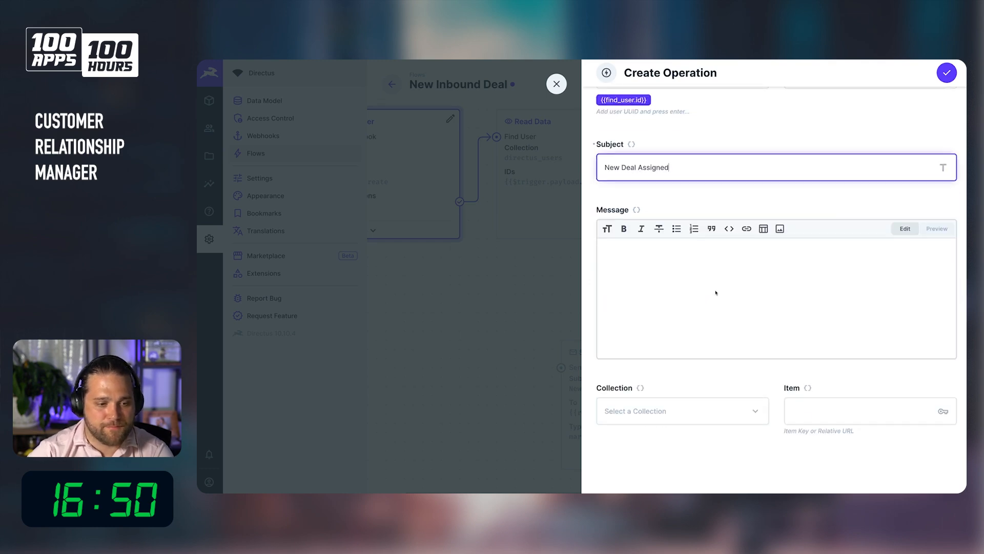
pyautogui.click(699, 410)
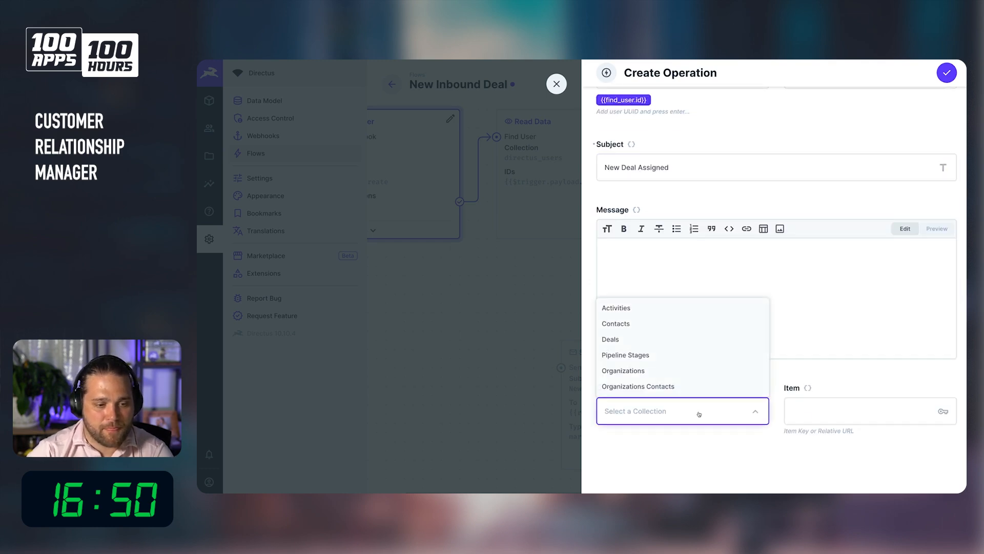
pyautogui.click(668, 340)
pyautogui.click(831, 410)
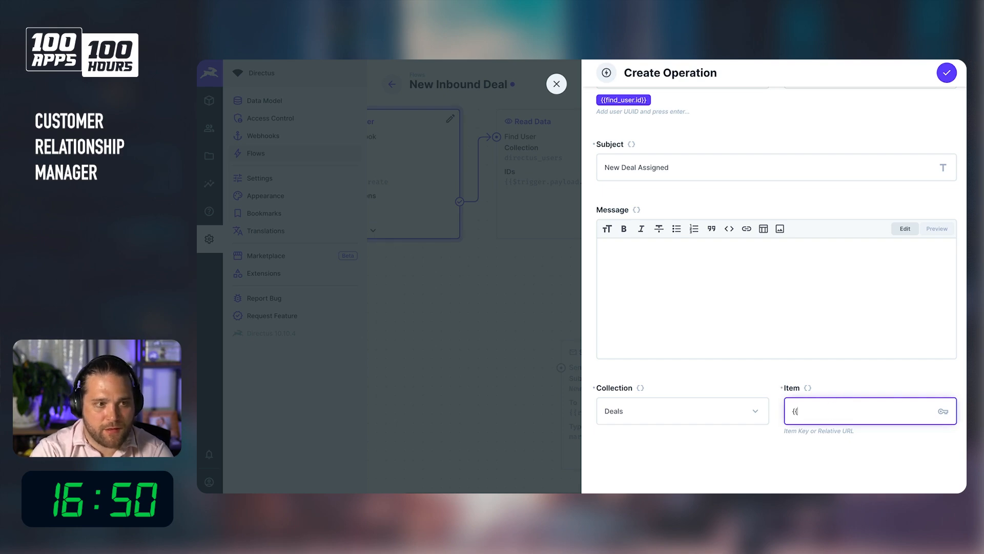
pyautogui.write('{{$trigger.pa')
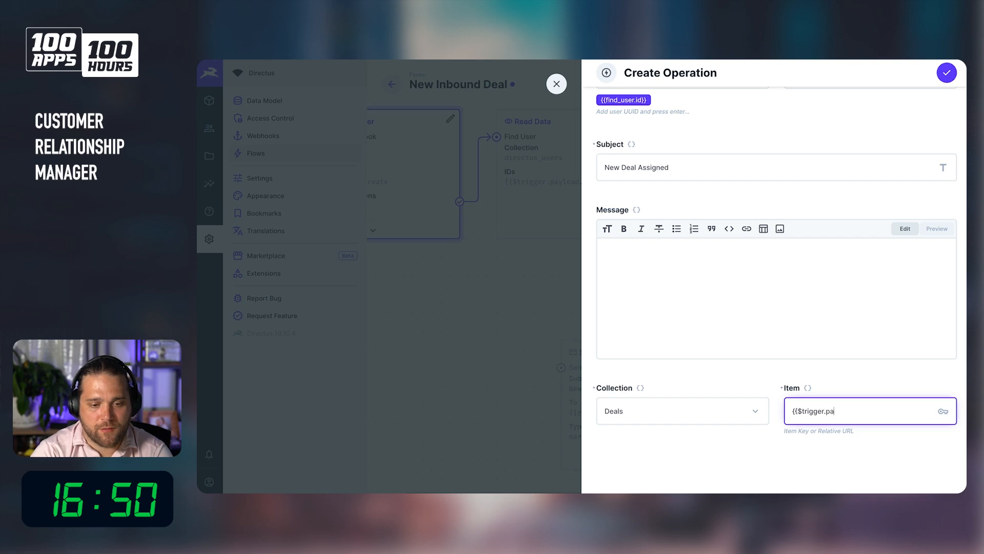
pyautogui.write('yload')
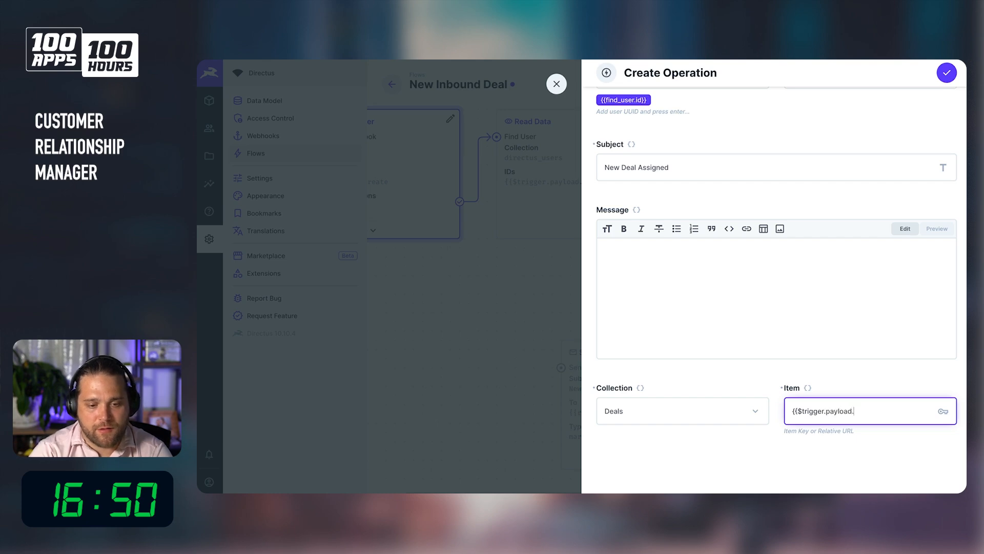
pyautogui.write('.')
pyautogui.press('BackSpace')
pyautogui.press('BackSpace')
pyautogui.press('BackSpace')
pyautogui.press('BackSpace')
pyautogui.press('BackSpace')
pyautogui.press('BackSpace')
pyautogui.press('BackSpace')
pyautogui.press('BackSpace')
pyautogui.write('key')
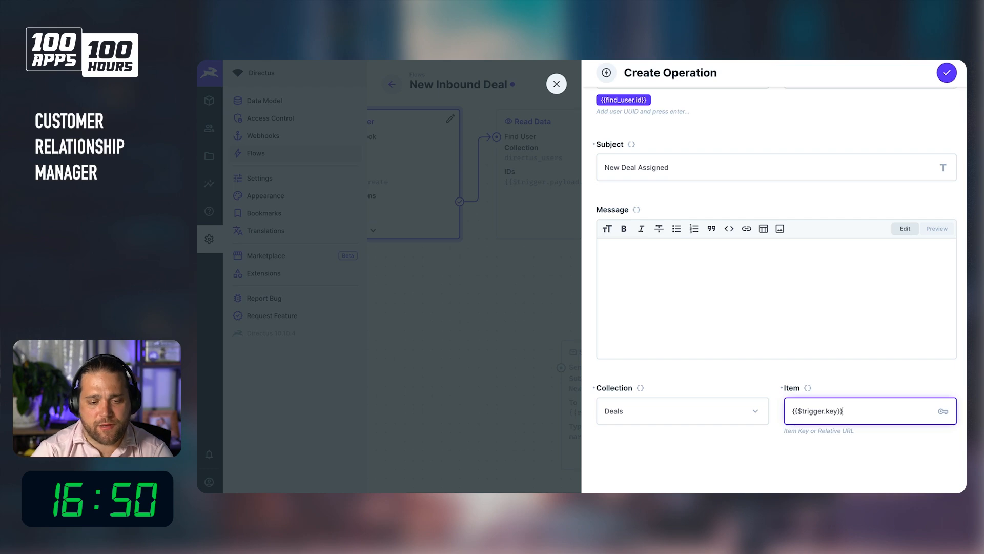
pyautogui.write('}}')
pyautogui.click(947, 73)
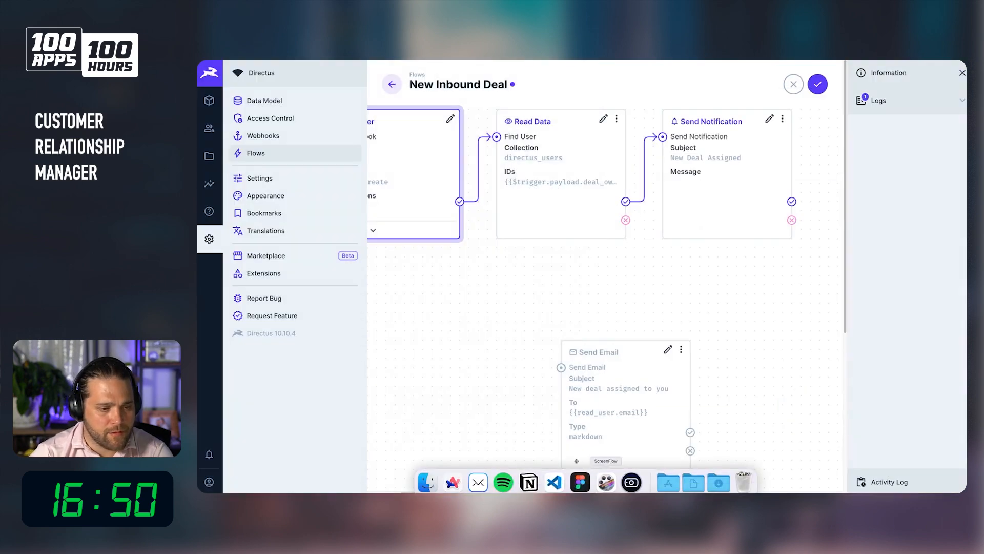
# Inspect the trigger payload of the latest flow log entry.
pyautogui.click(887, 100)
pyautogui.click(894, 142)
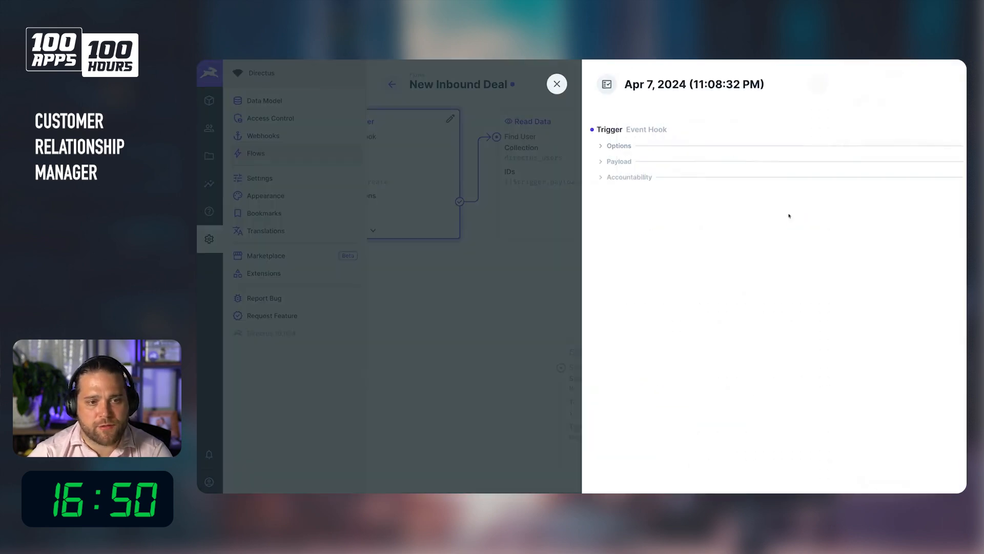
pyautogui.click(618, 162)
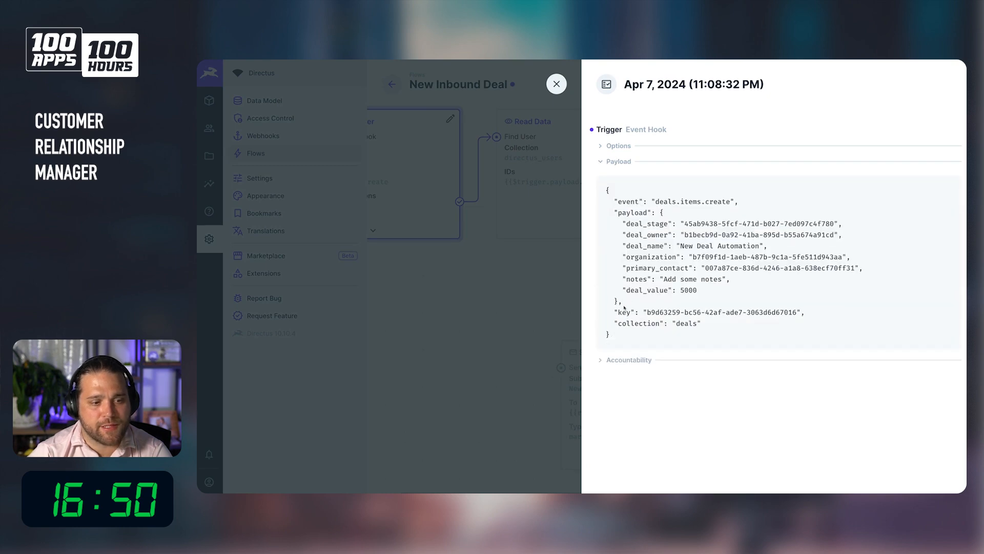
pyautogui.moveTo(625, 306); pyautogui.dragTo(764, 328)
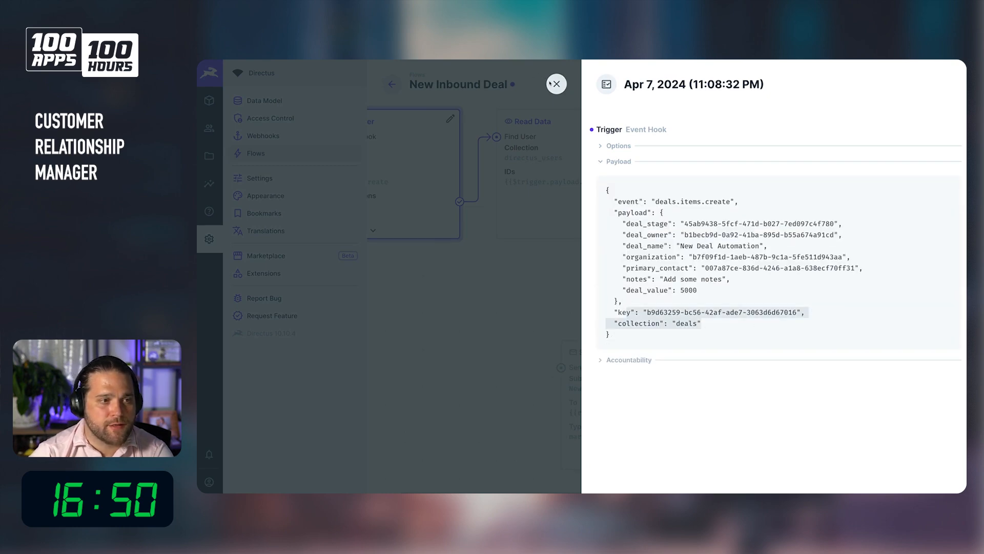
pyautogui.click(551, 84)
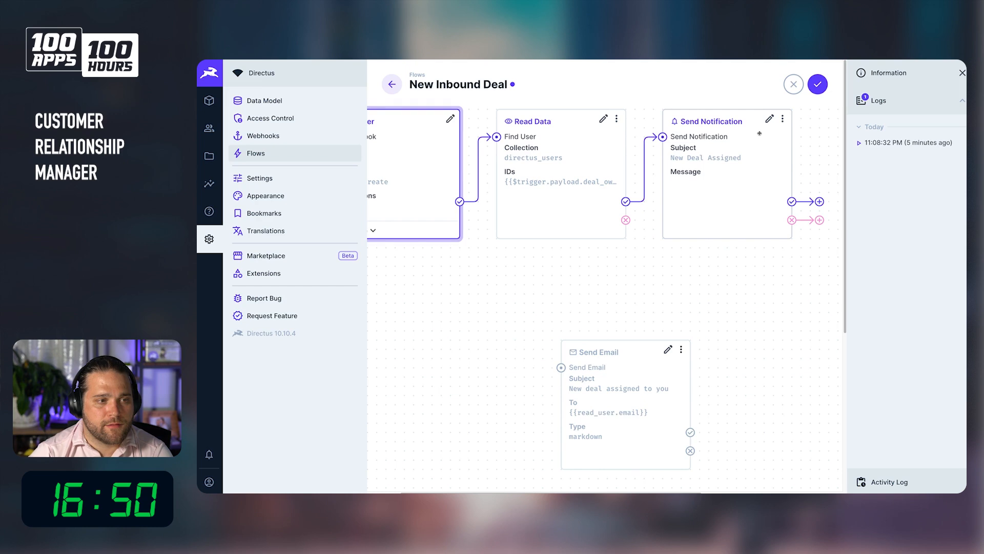
pyautogui.click(770, 119)
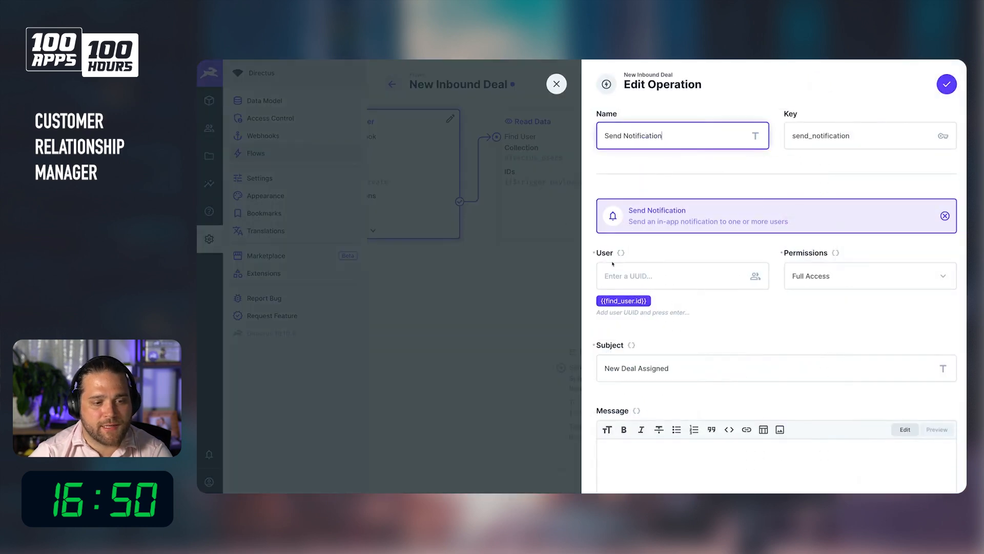
pyautogui.click(516, 277)
pyautogui.click(557, 85)
# Copy the Send Email body into the Send Notification message and save the operation.
pyautogui.click(606, 340)
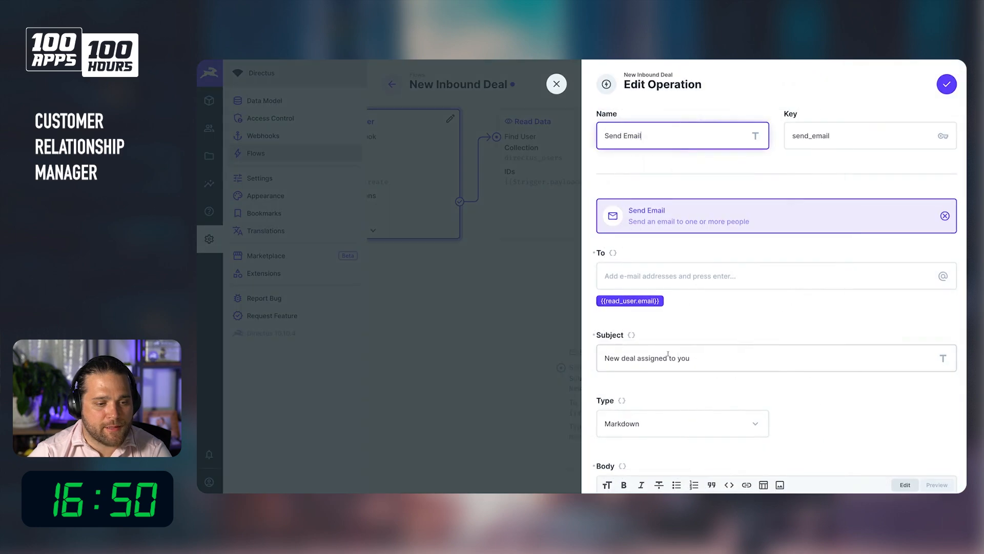
pyautogui.scroll(-3, 696, 414)
pyautogui.moveTo(697, 415); pyautogui.dragTo(588, 305)
pyautogui.hotkey('ctrl', 'c')
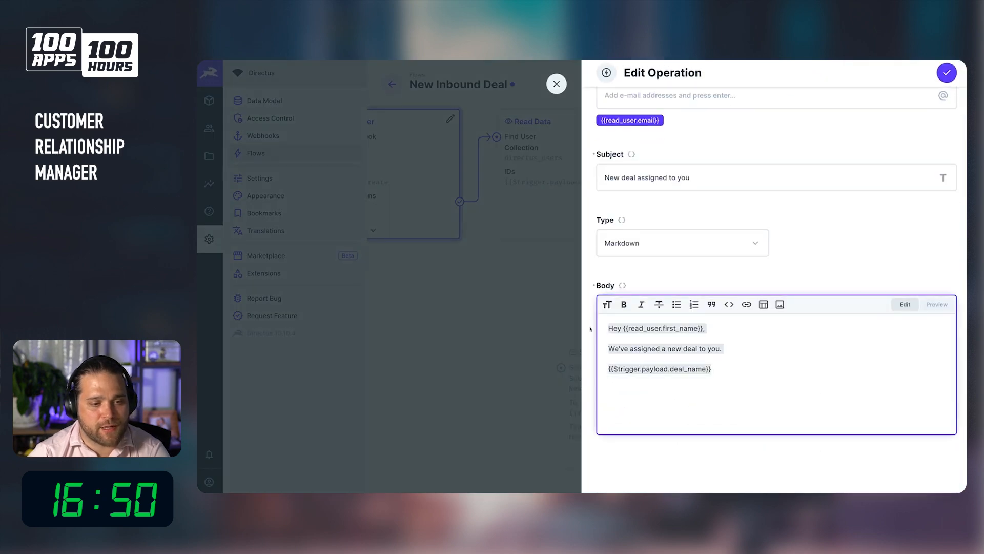
pyautogui.click(556, 84)
pyautogui.click(770, 119)
pyautogui.scroll(-3, 648, 438)
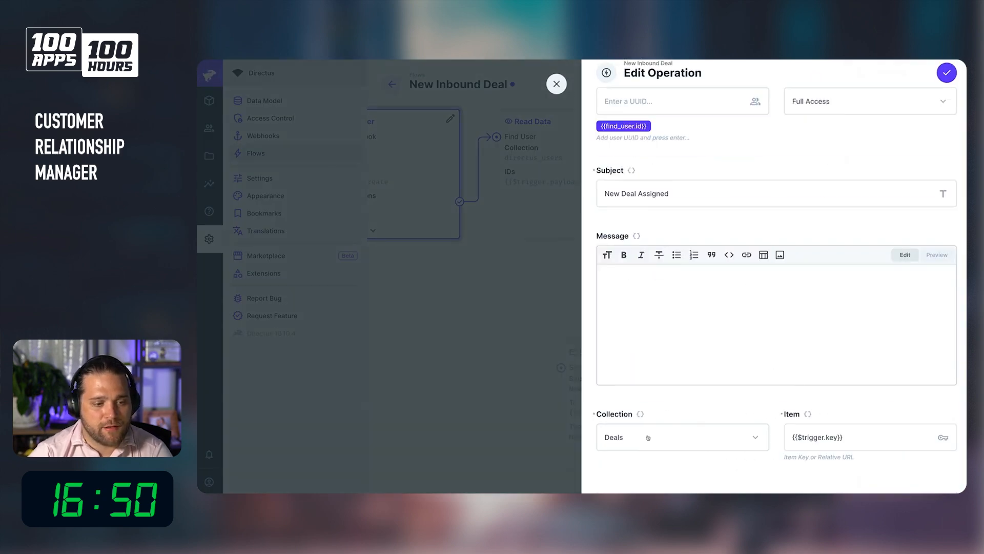
pyautogui.click(716, 328)
pyautogui.hotkey('ctrl', 'v')
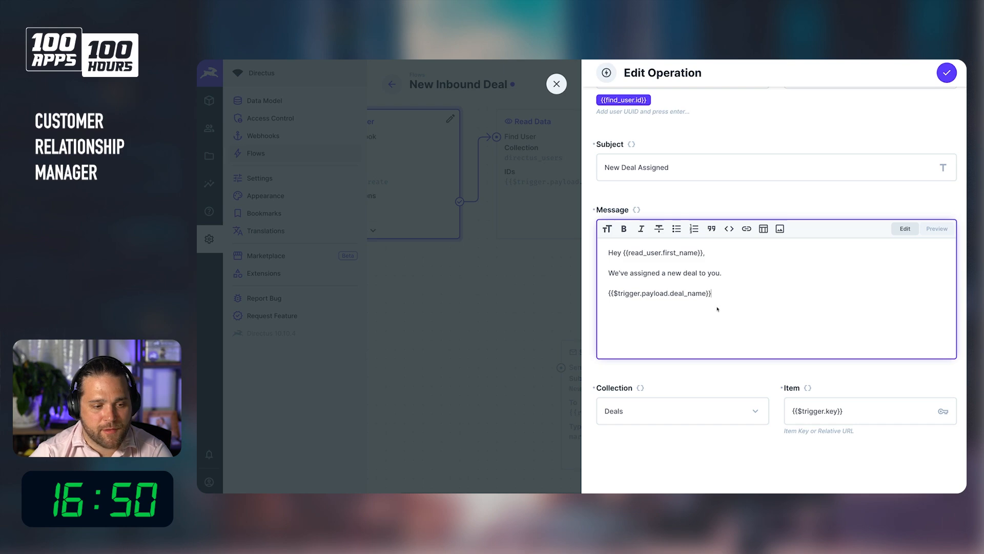
pyautogui.click(947, 72)
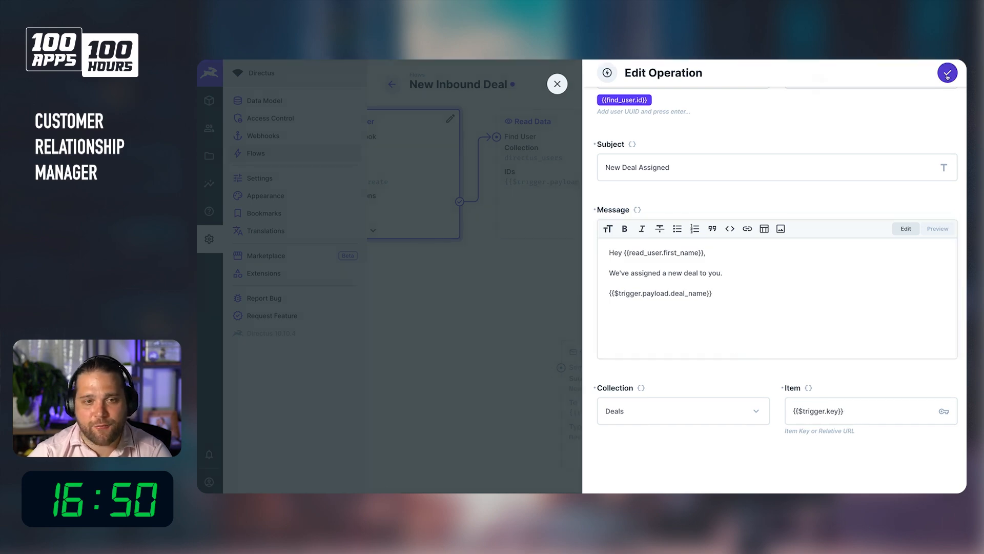
# Save the New Inbound Deal flow and return to the content area.
pyautogui.click(820, 84)
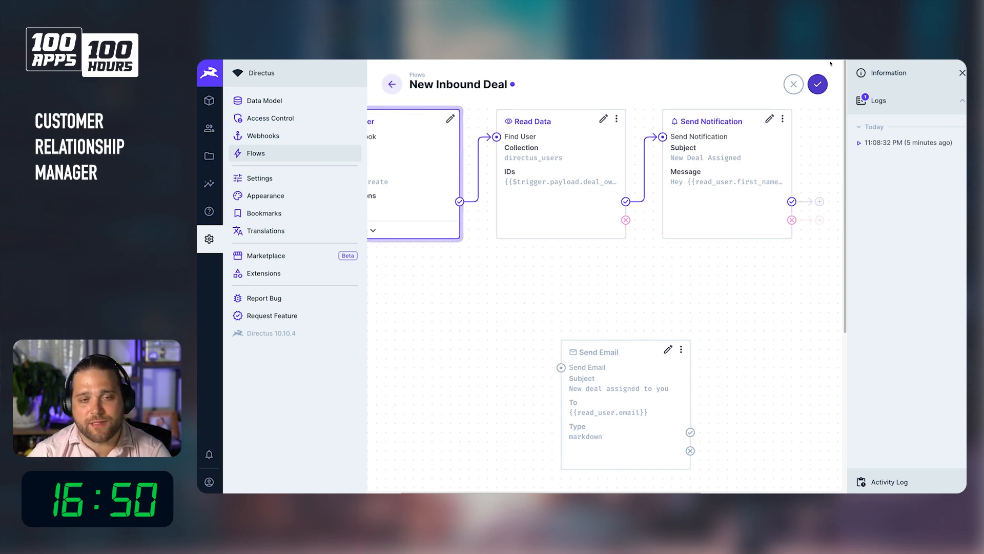
pyautogui.click(818, 84)
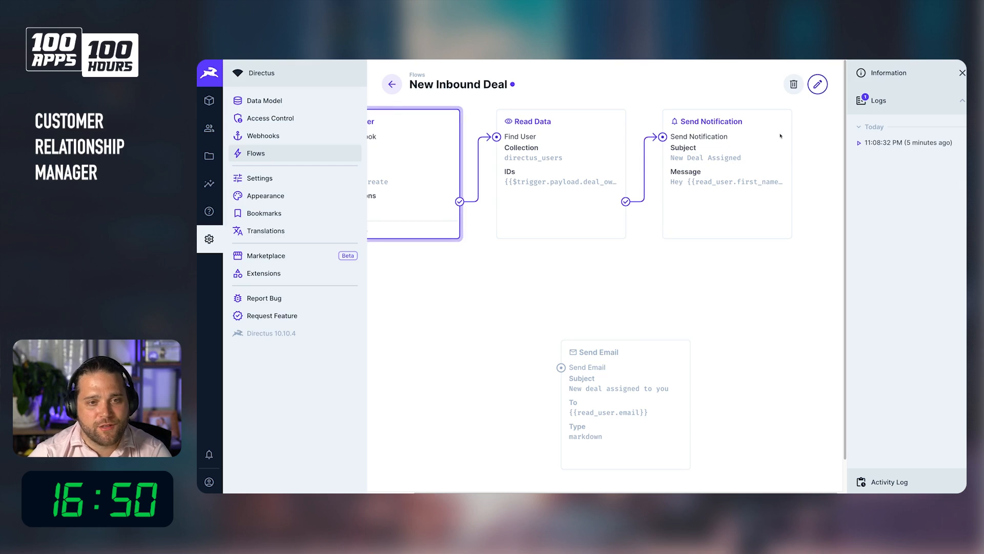
pyautogui.click(214, 107)
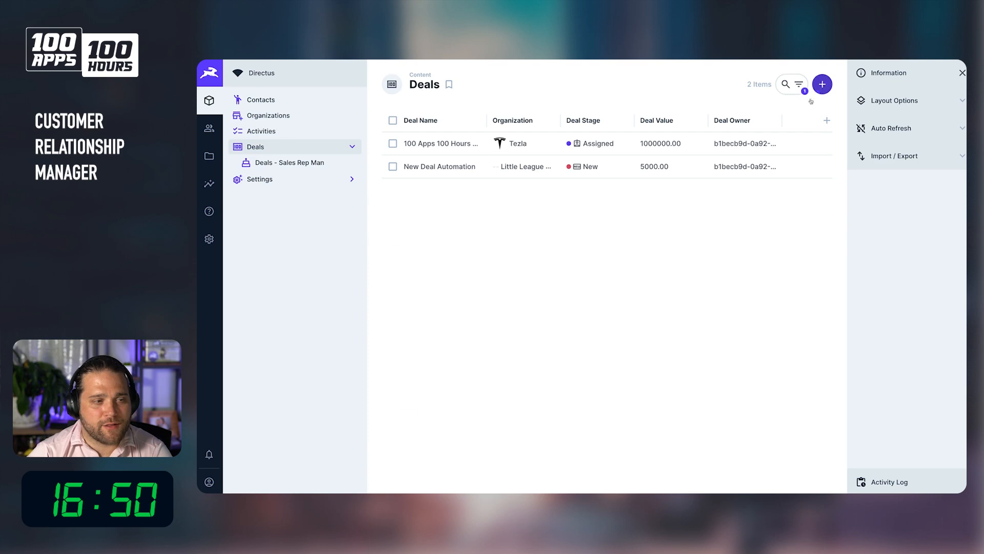
# Start a new deal with stage New and Admin User as deal owner.
pyautogui.click(820, 86)
pyautogui.click(513, 160)
pyautogui.click(805, 143)
pyautogui.click(951, 84)
pyautogui.click(625, 153)
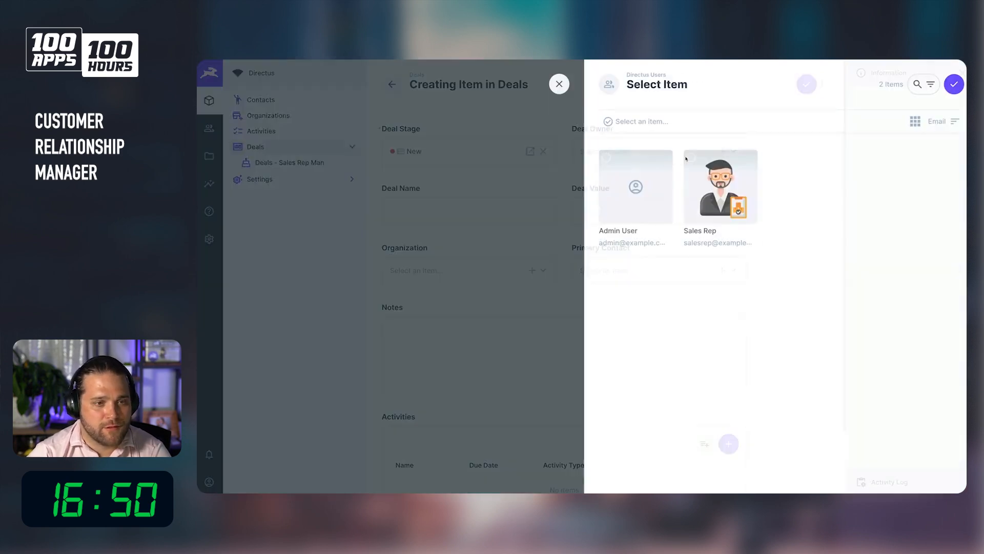
pyautogui.click(705, 191)
pyautogui.click(649, 180)
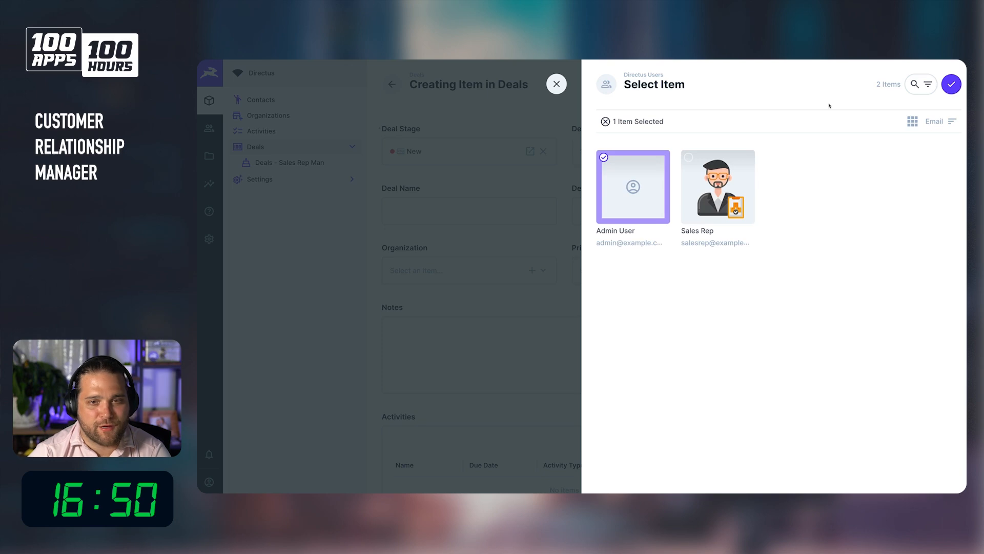
pyautogui.click(952, 84)
# Name the deal Test Deal and set its value to 6000000.
pyautogui.click(506, 208)
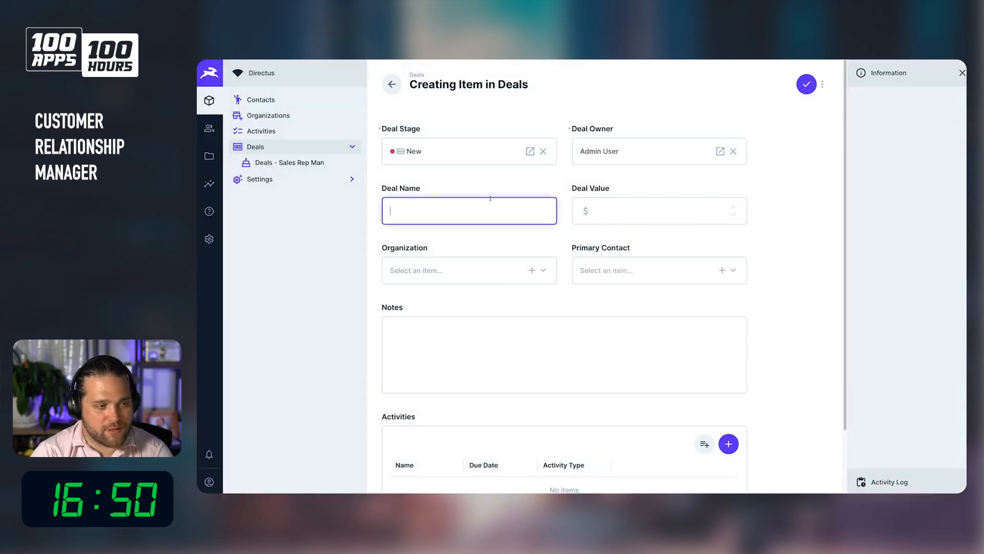
pyautogui.write('Test Deal')
pyautogui.press('Tab')
pyautogui.write('6000000')
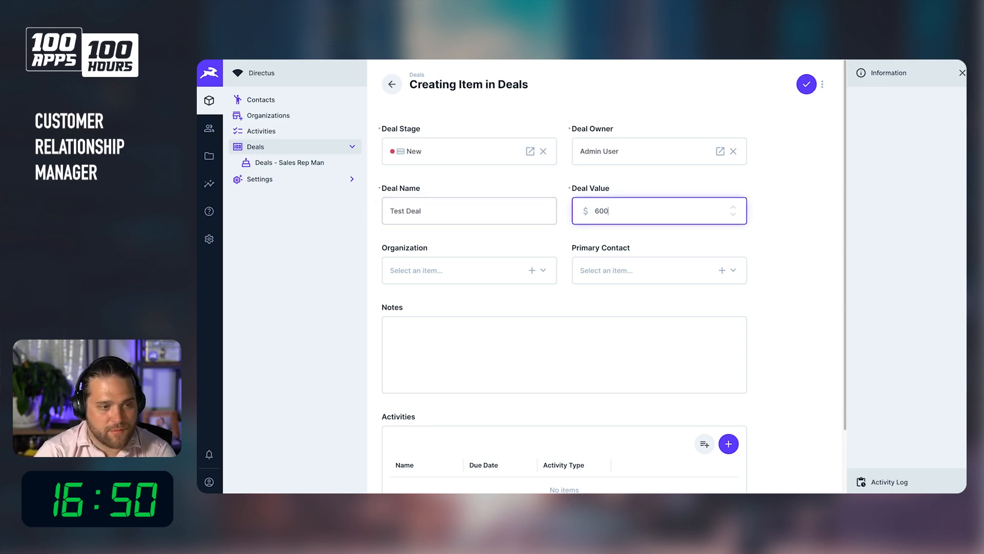
# Set the deal's organization to Tezla and pick the first listed contact as primary contact.
pyautogui.click(429, 268)
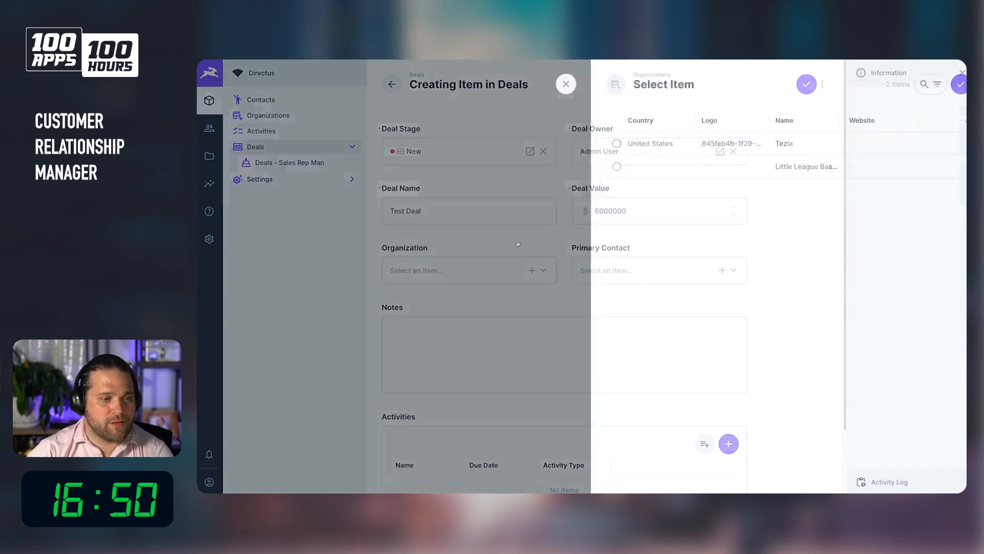
pyautogui.click(708, 127)
pyautogui.click(667, 141)
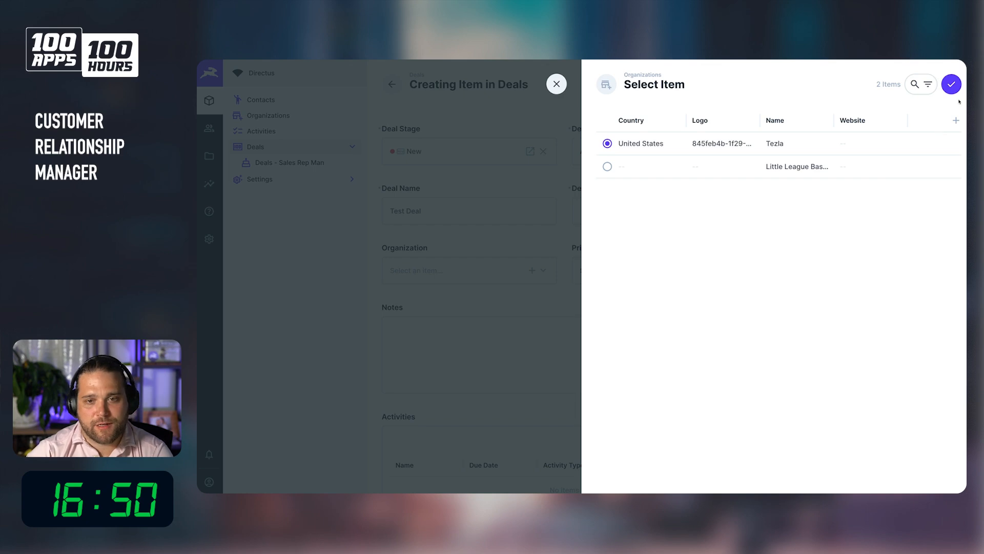
pyautogui.click(951, 84)
pyautogui.click(661, 268)
pyautogui.click(661, 146)
pyautogui.click(952, 84)
# Fill the notes with placeholder text hresdfklasdjf;alsdkjf;laksdjf;lakdj.
pyautogui.click(472, 382)
pyautogui.write('hresdfklasdjf;alsdkjf;laksdjf;lakdj')
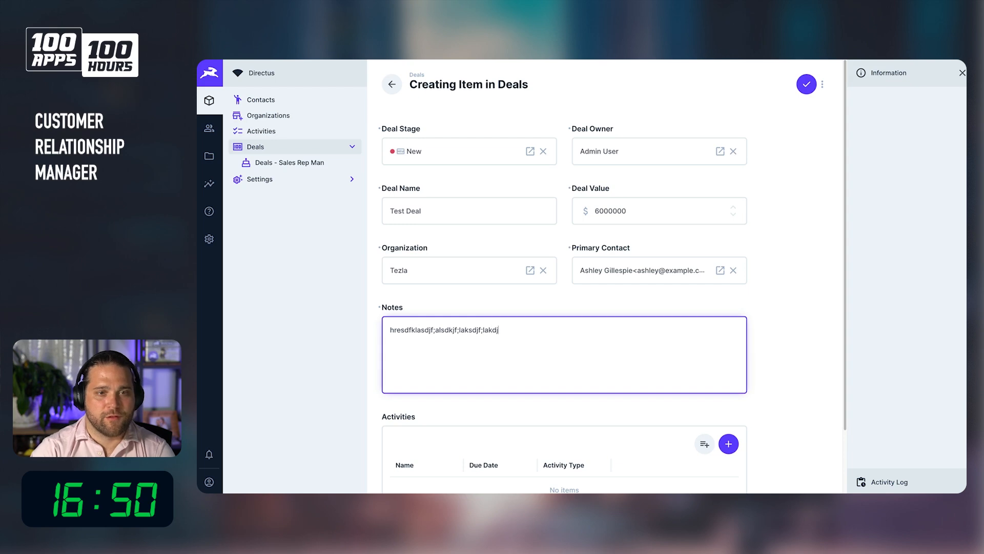
# Save the new test deal and open the New Inbound Deal flow in settings.
pyautogui.hotkey('ctrl', 's')
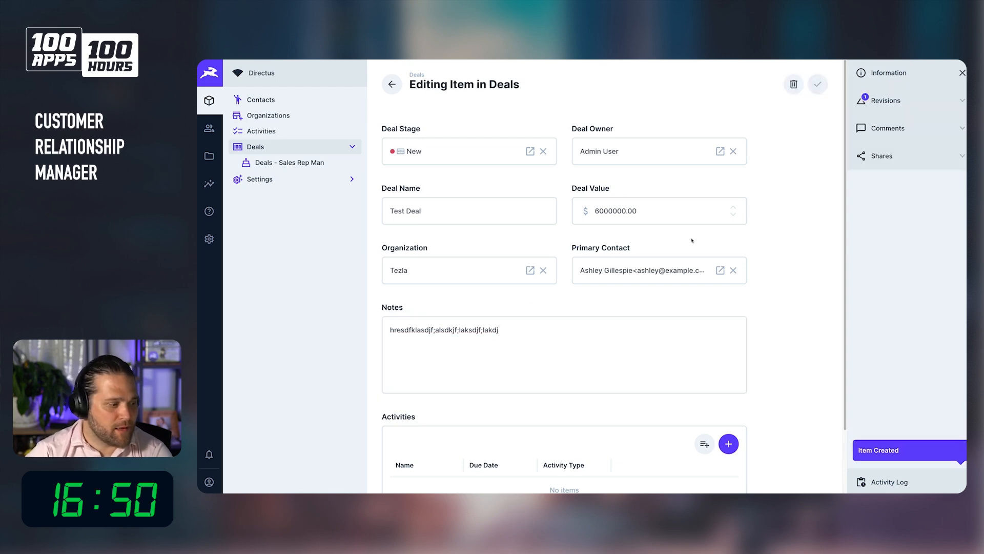
pyautogui.click(209, 239)
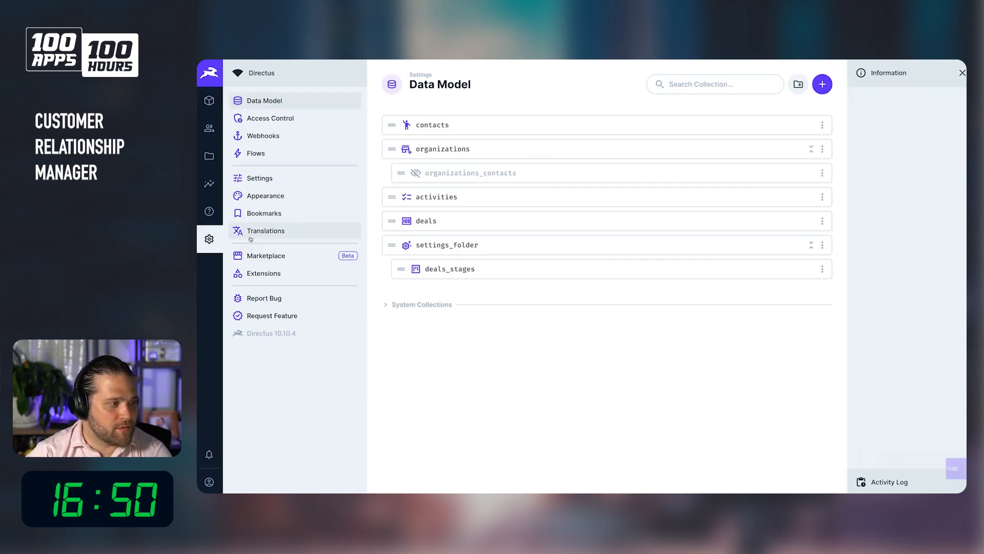
pyautogui.click(271, 153)
pyautogui.click(489, 148)
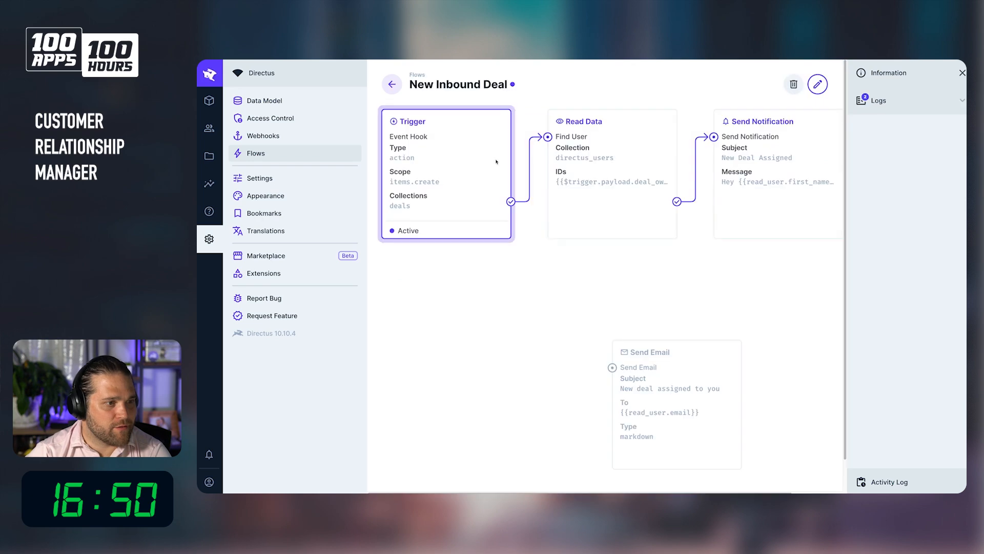
# Inspect the latest run in the flow's logs, examining the Send Notification options and the Find User payload.
pyautogui.click(880, 101)
pyautogui.click(902, 150)
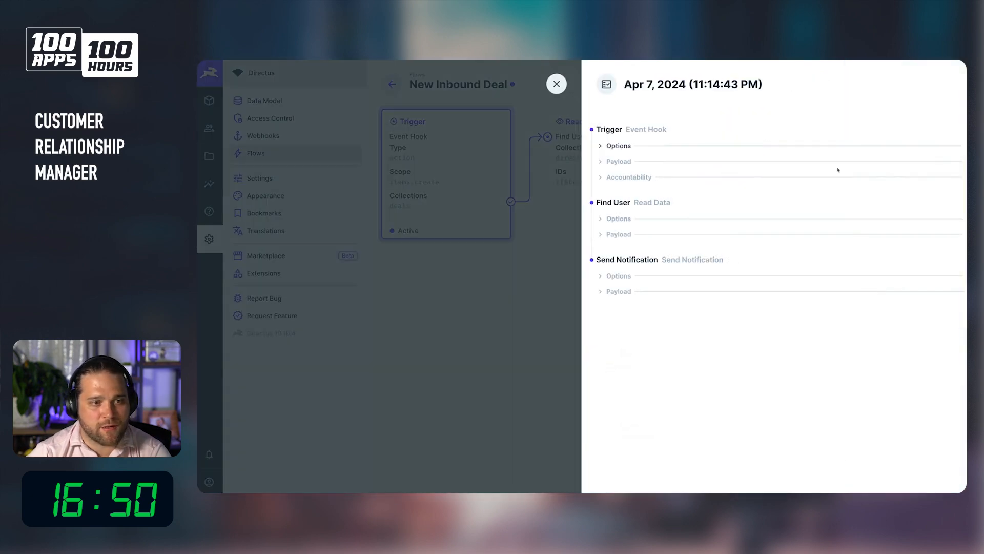
pyautogui.click(644, 293)
pyautogui.click(635, 278)
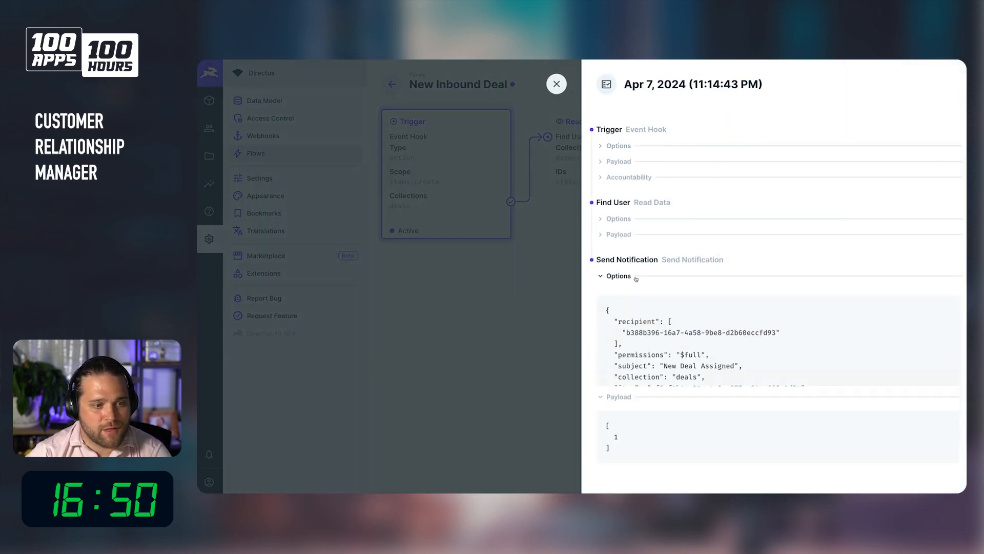
pyautogui.moveTo(626, 327); pyautogui.dragTo(695, 334)
pyautogui.click(645, 343)
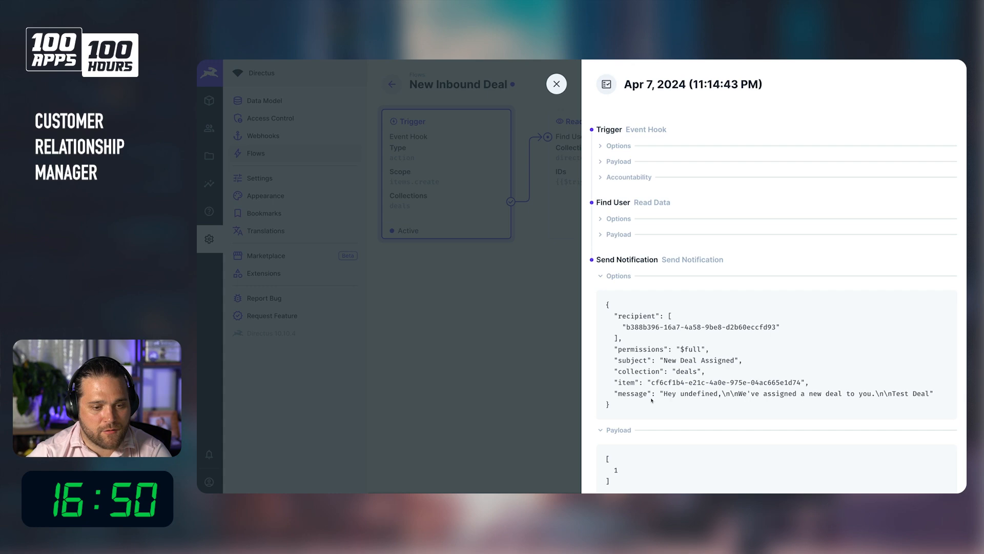
pyautogui.moveTo(780, 393); pyautogui.dragTo(892, 394)
pyautogui.click(733, 402)
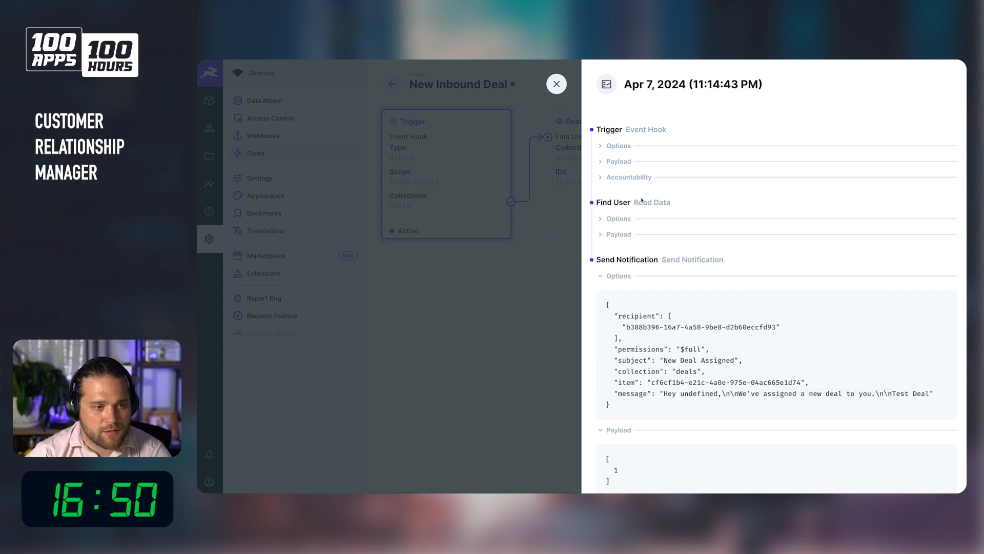
pyautogui.click(619, 235)
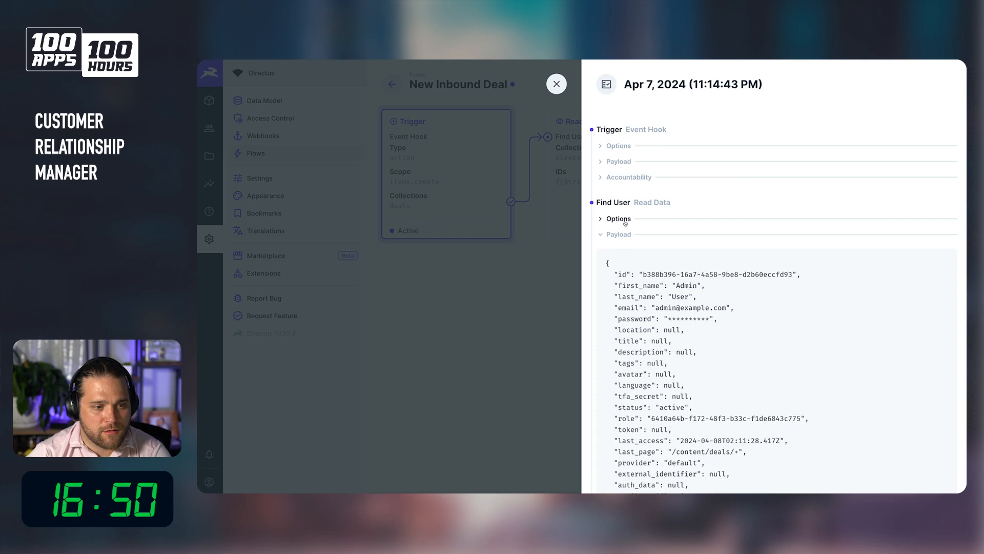
pyautogui.scroll(-2, 625, 224)
pyautogui.moveTo(618, 187); pyautogui.dragTo(650, 188)
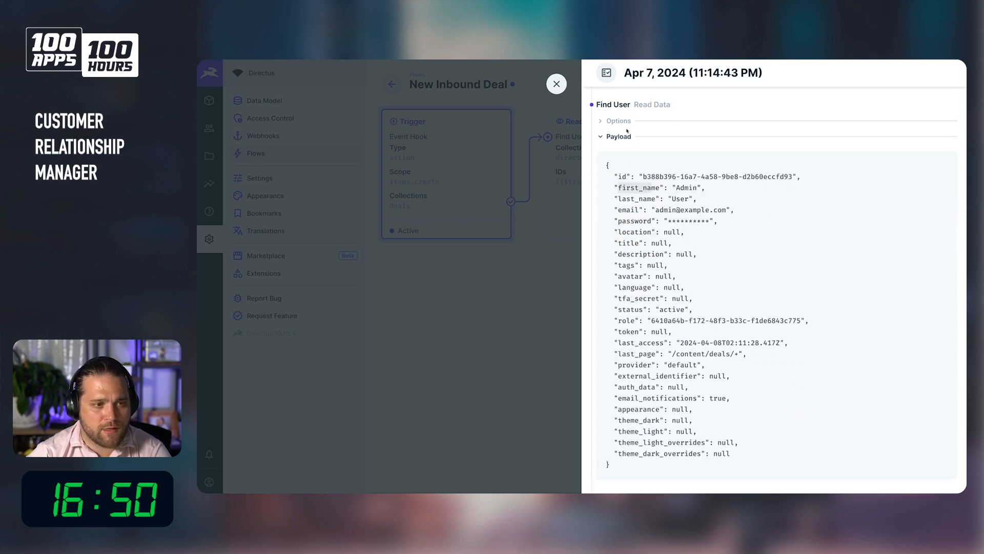
pyautogui.press('Escape')
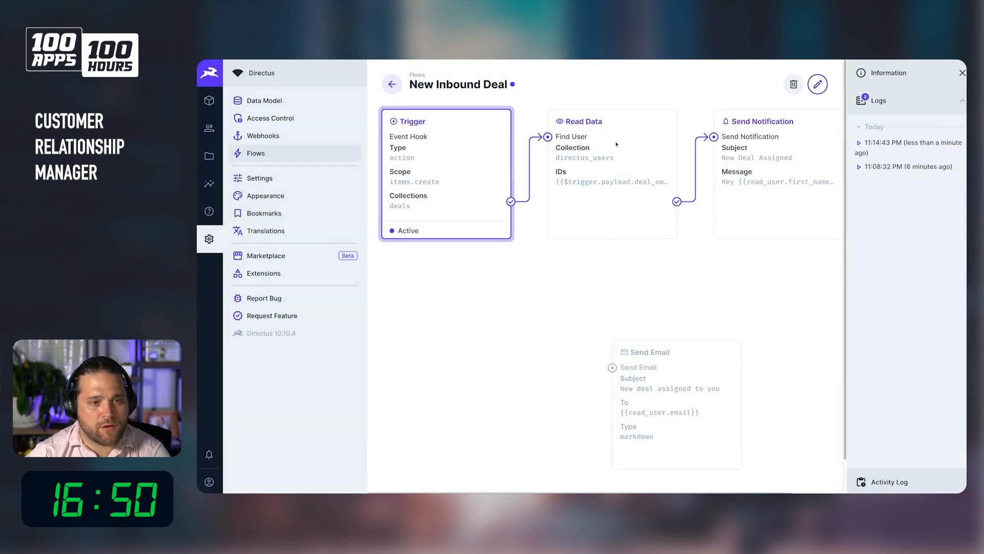
# Edit the Send Notification operation so the message greeting uses {{find_user.first_name}}, and save the flow.
pyautogui.click(818, 84)
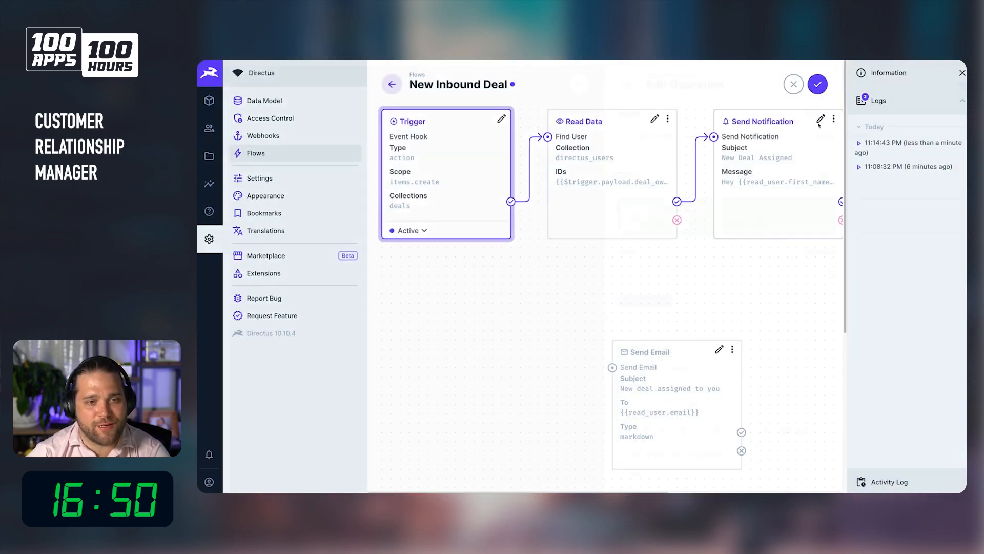
pyautogui.click(820, 120)
pyautogui.scroll(-4, 653, 316)
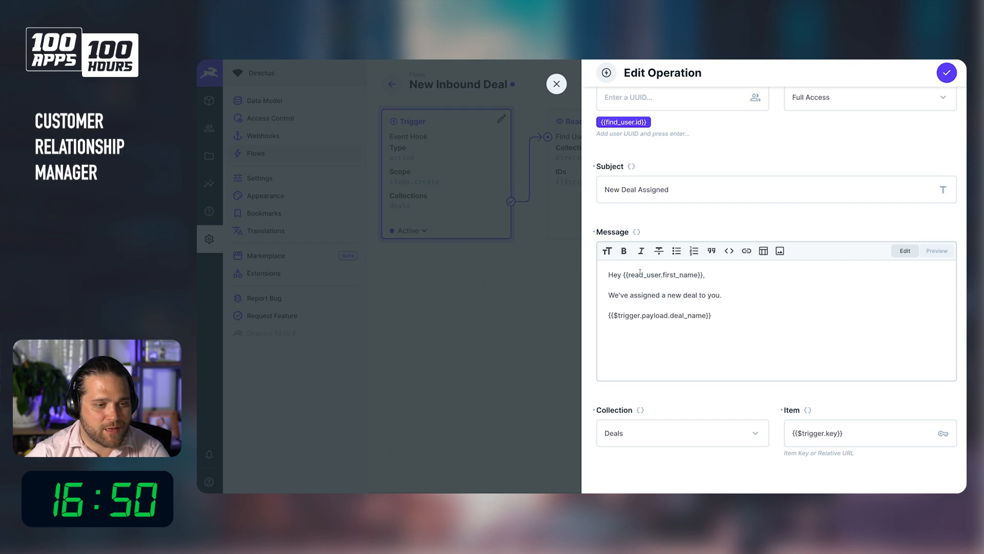
pyautogui.moveTo(626, 274); pyautogui.dragTo(645, 276)
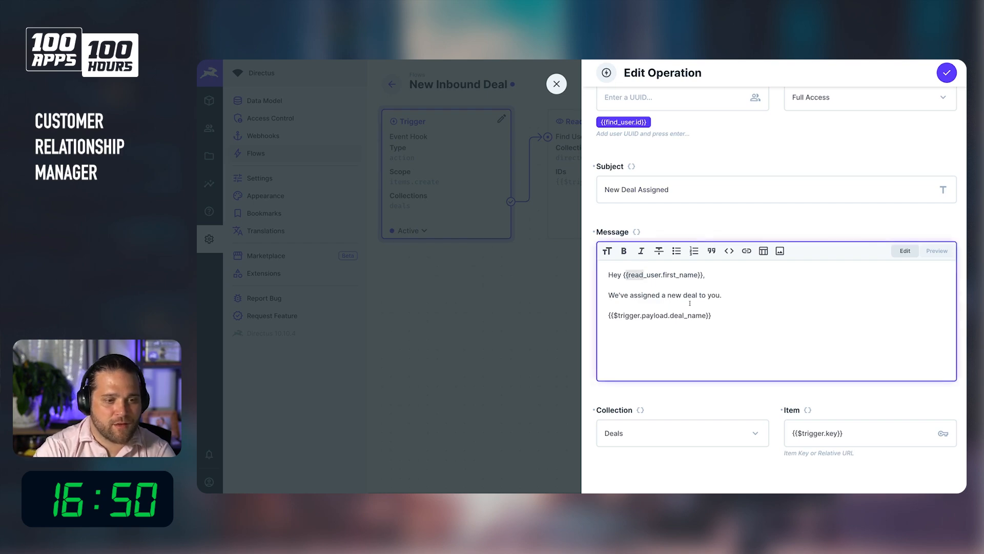
pyautogui.write('find')
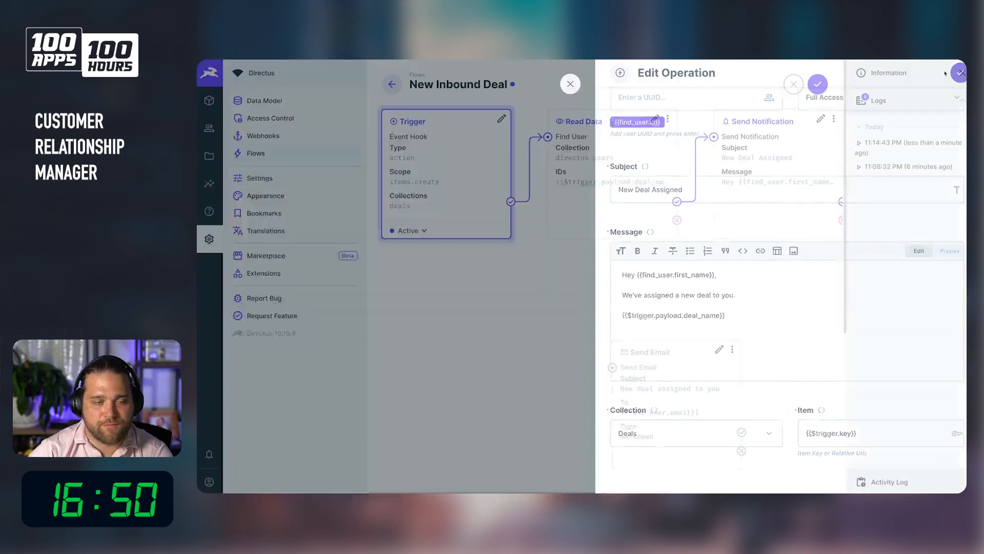
pyautogui.click(947, 73)
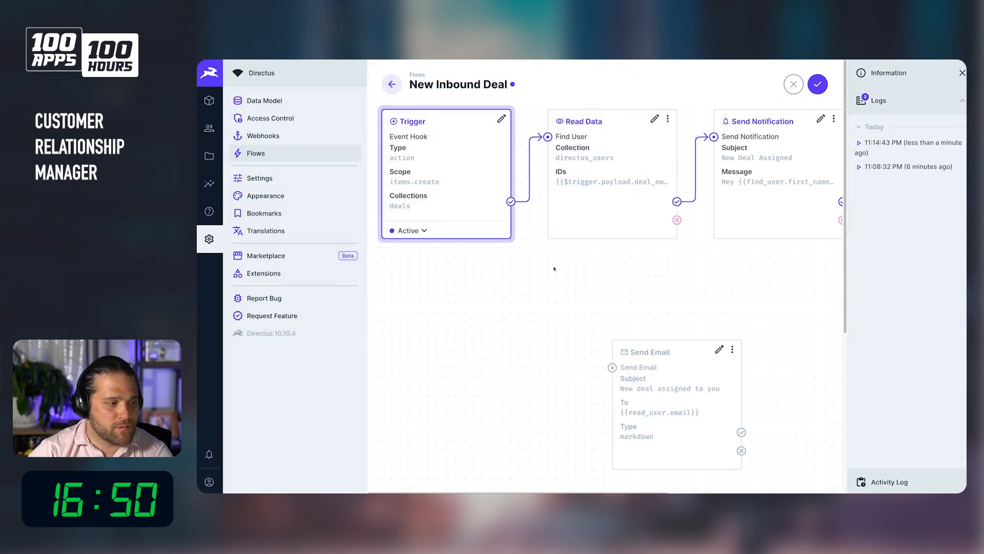
pyautogui.click(817, 84)
# Open the New Deal Assigned notification, read its message, and view the linked deal content.
pyautogui.click(209, 454)
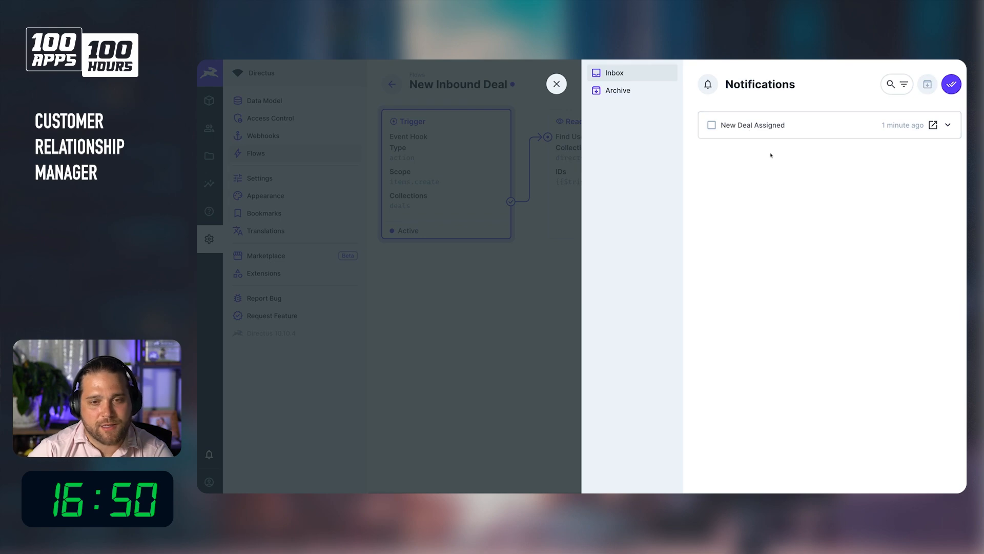
pyautogui.click(949, 125)
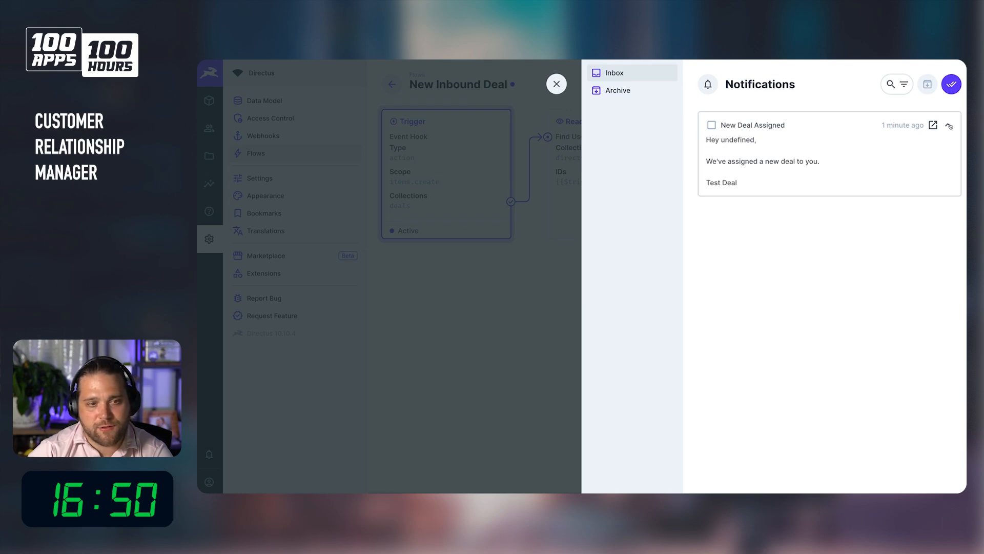
pyautogui.moveTo(820, 162); pyautogui.dragTo(731, 136)
pyautogui.click(778, 159)
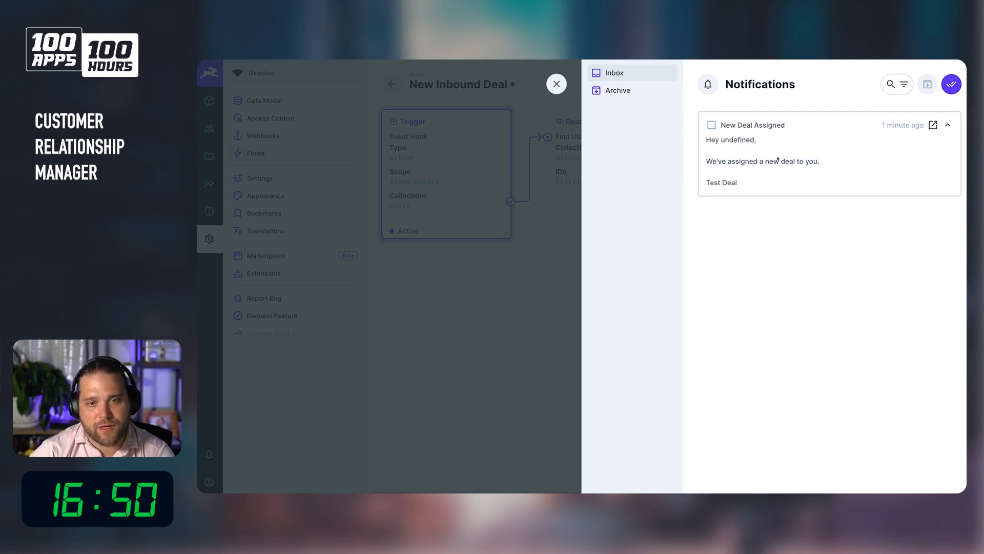
pyautogui.click(933, 126)
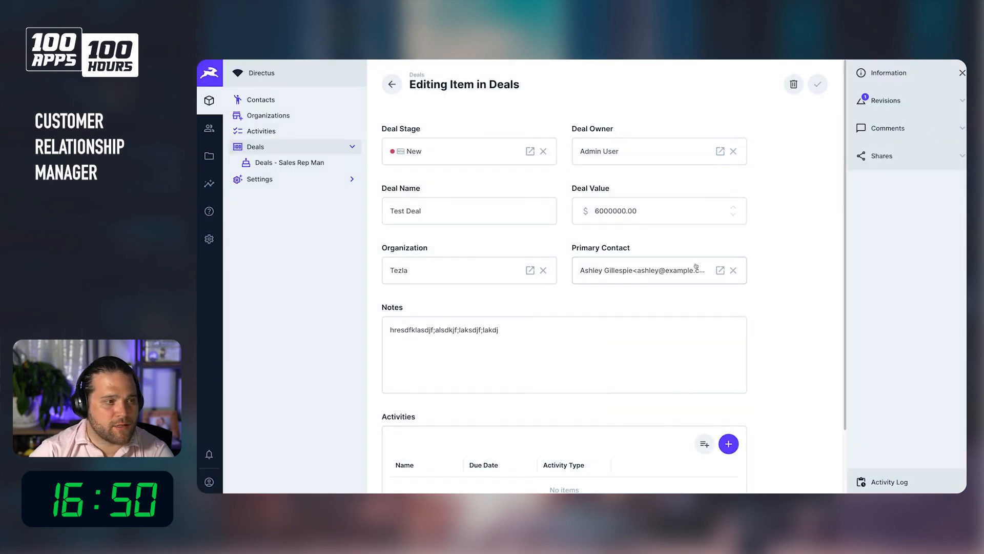